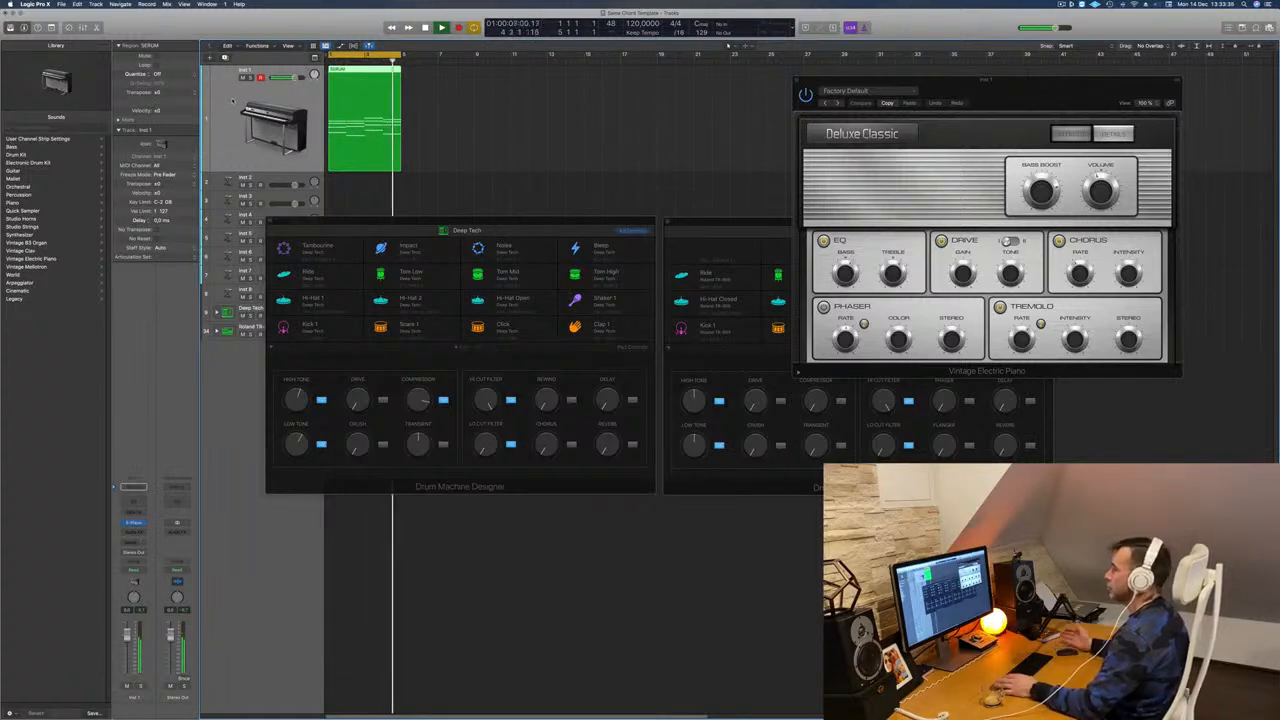
# Listen to the chord region on the first track with its default Vintage Electric Piano sound.
pyautogui.press('space')
pyautogui.press('space')
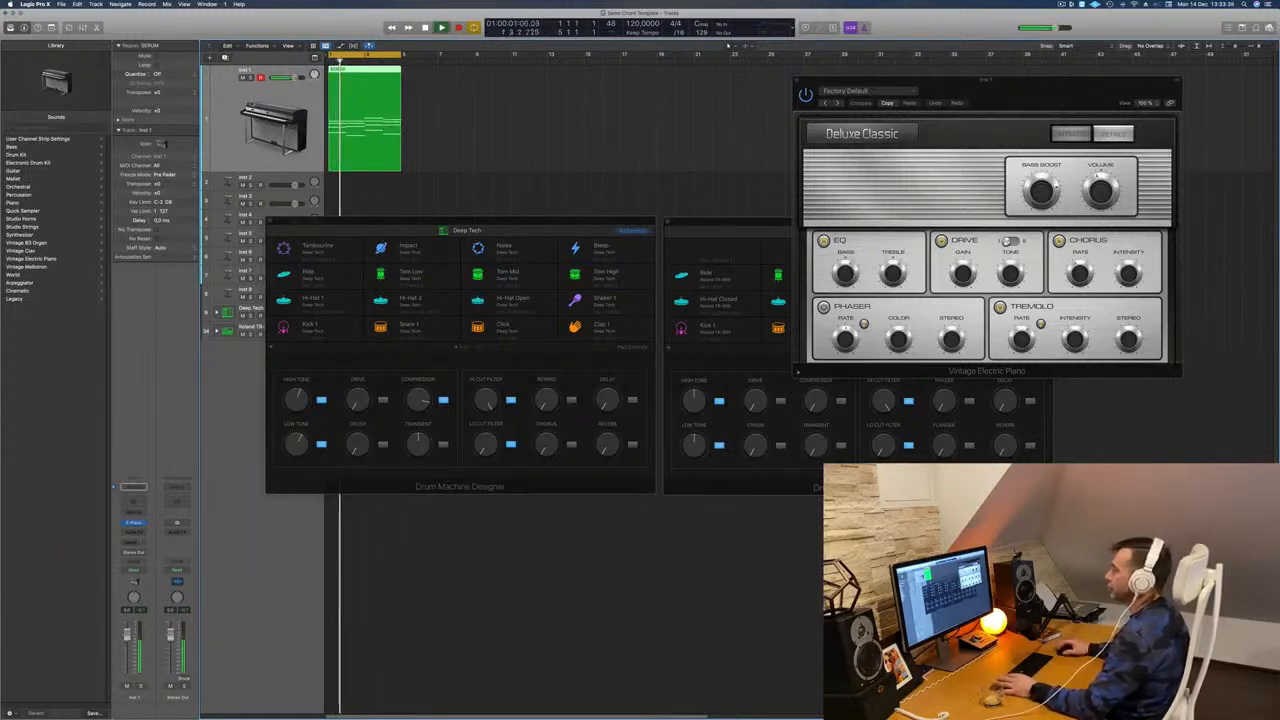
pyautogui.press('space')
pyautogui.press('space')
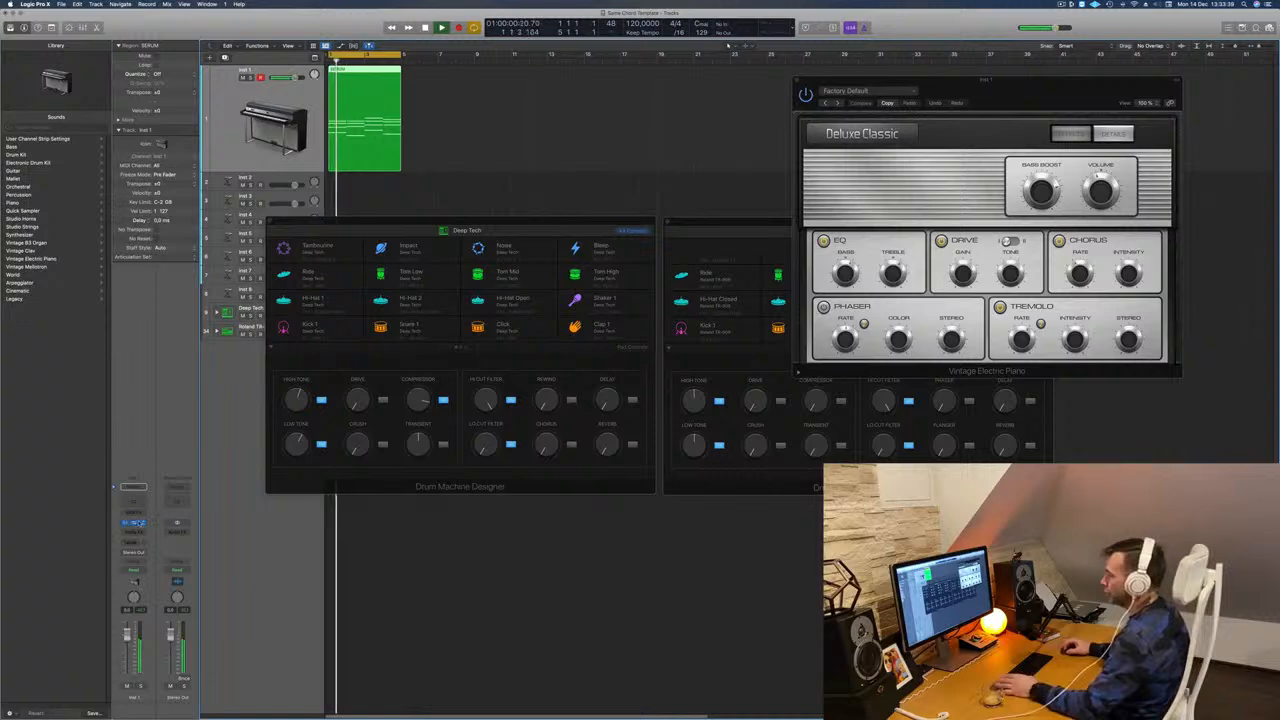
pyautogui.press('v')
pyautogui.press('v')
pyautogui.press('space')
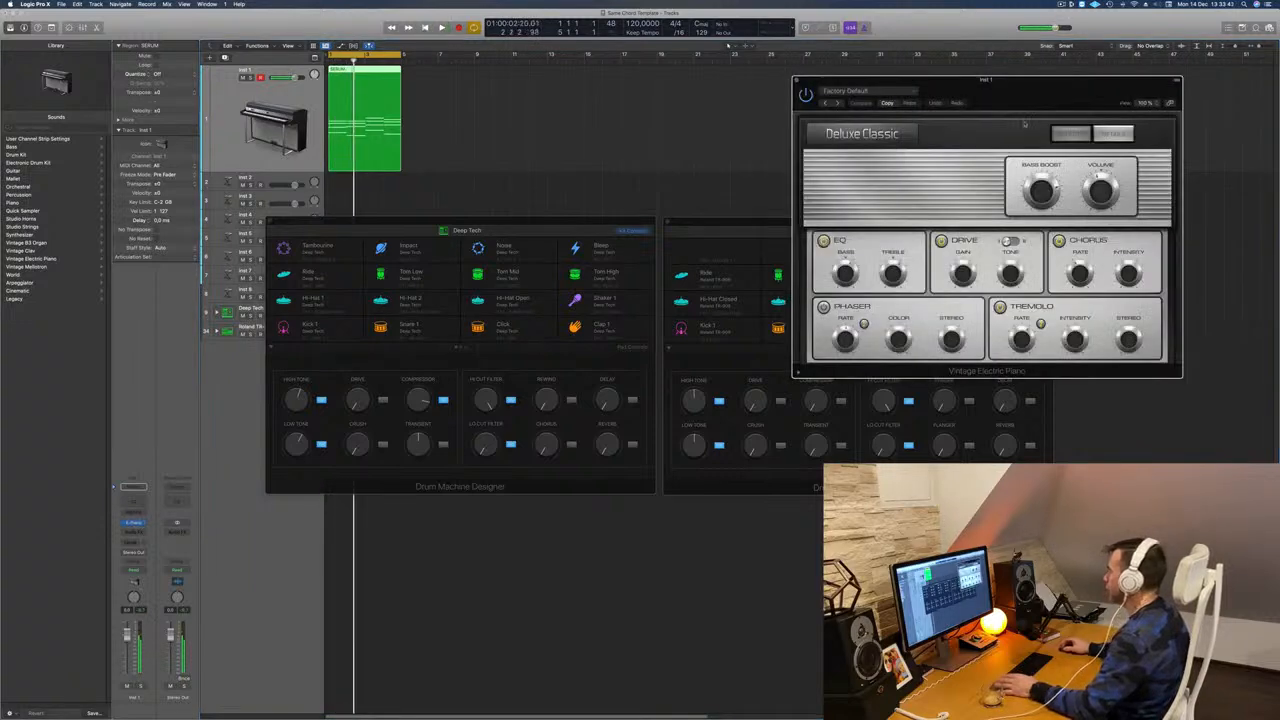
pyautogui.press('space')
# Audition the Vintage Electric Piano presets one after another during playback and settle on Modern Classic.
pyautogui.moveTo(1075, 87); pyautogui.dragTo(597, 124)
pyautogui.click(577, 125)
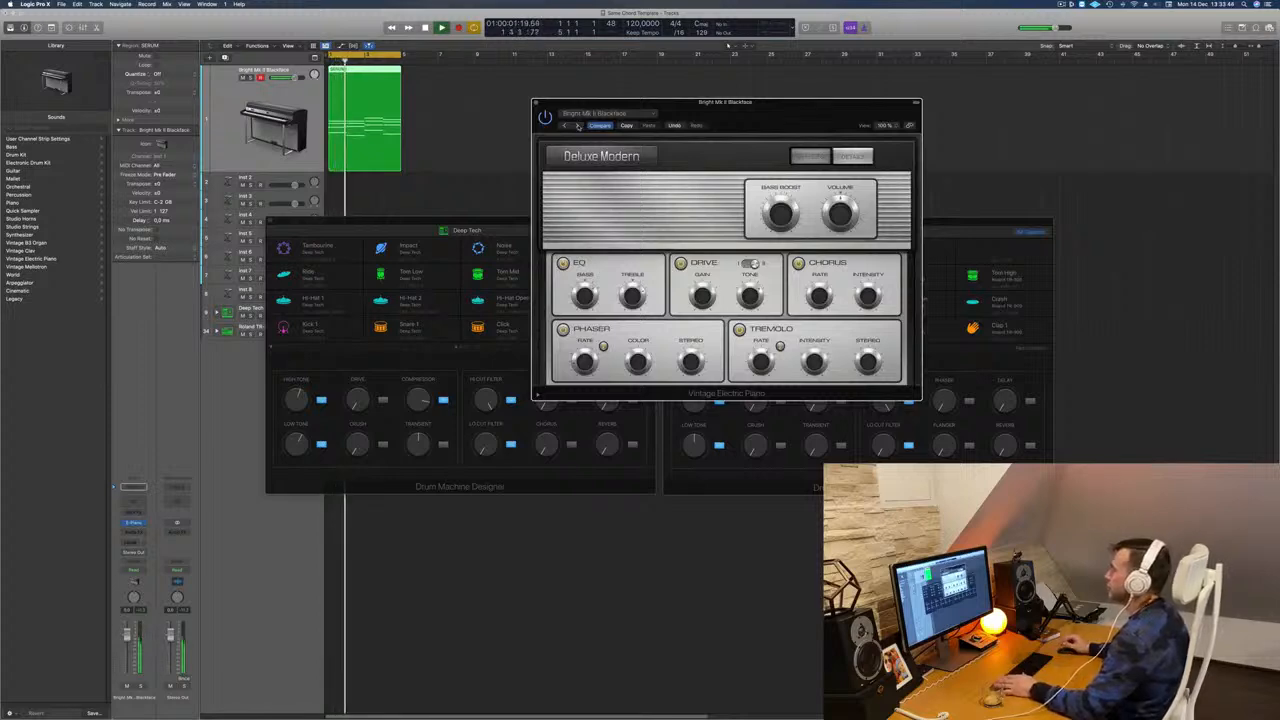
pyautogui.click(577, 125)
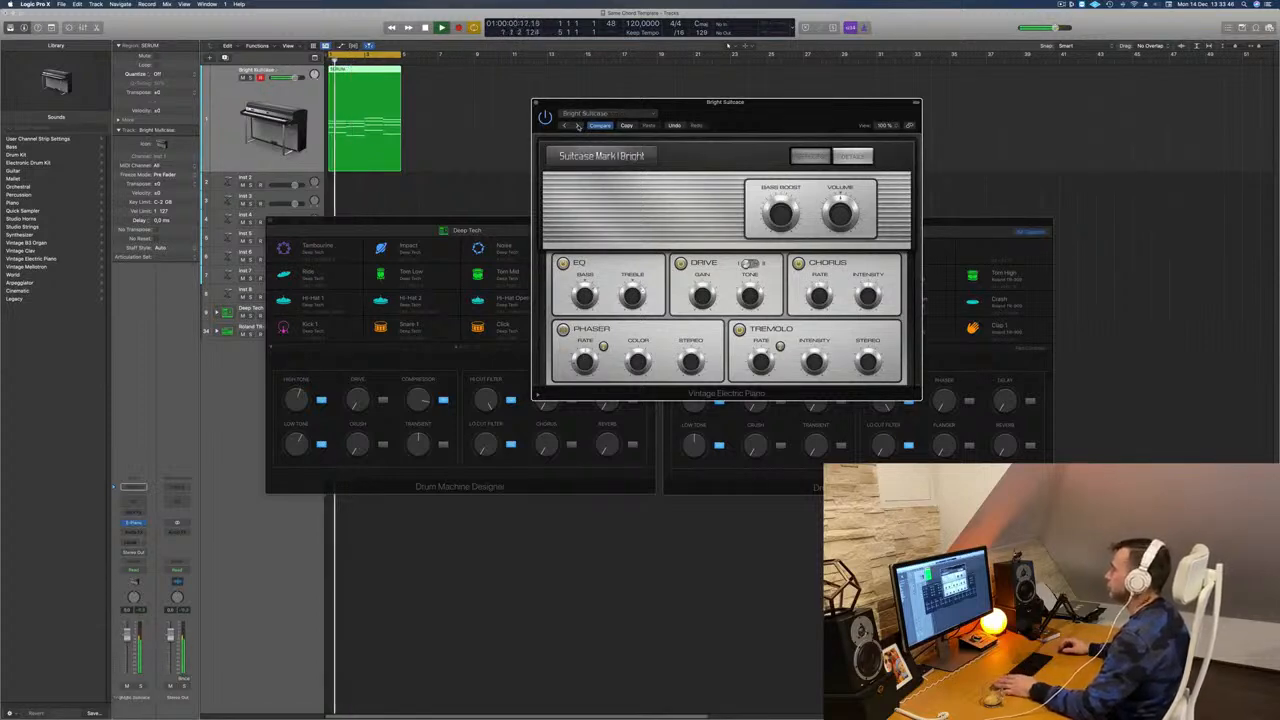
pyautogui.click(577, 125)
pyautogui.click(577, 125)
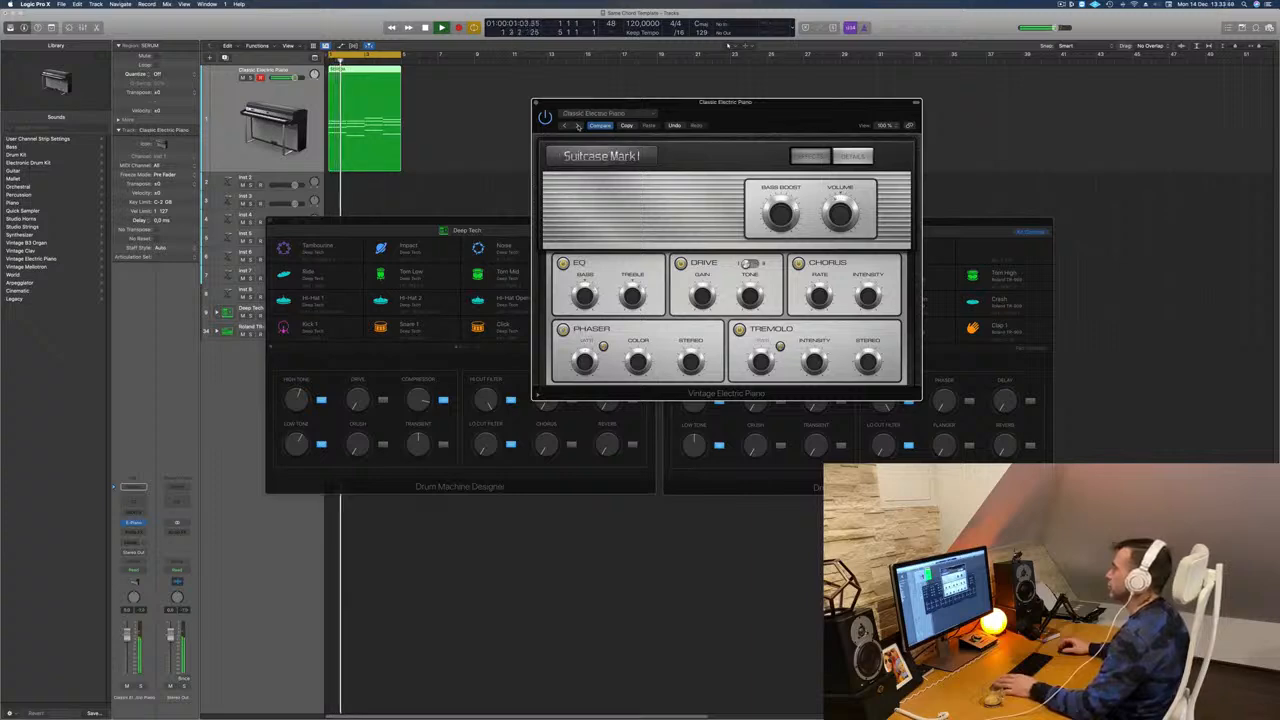
pyautogui.click(577, 125)
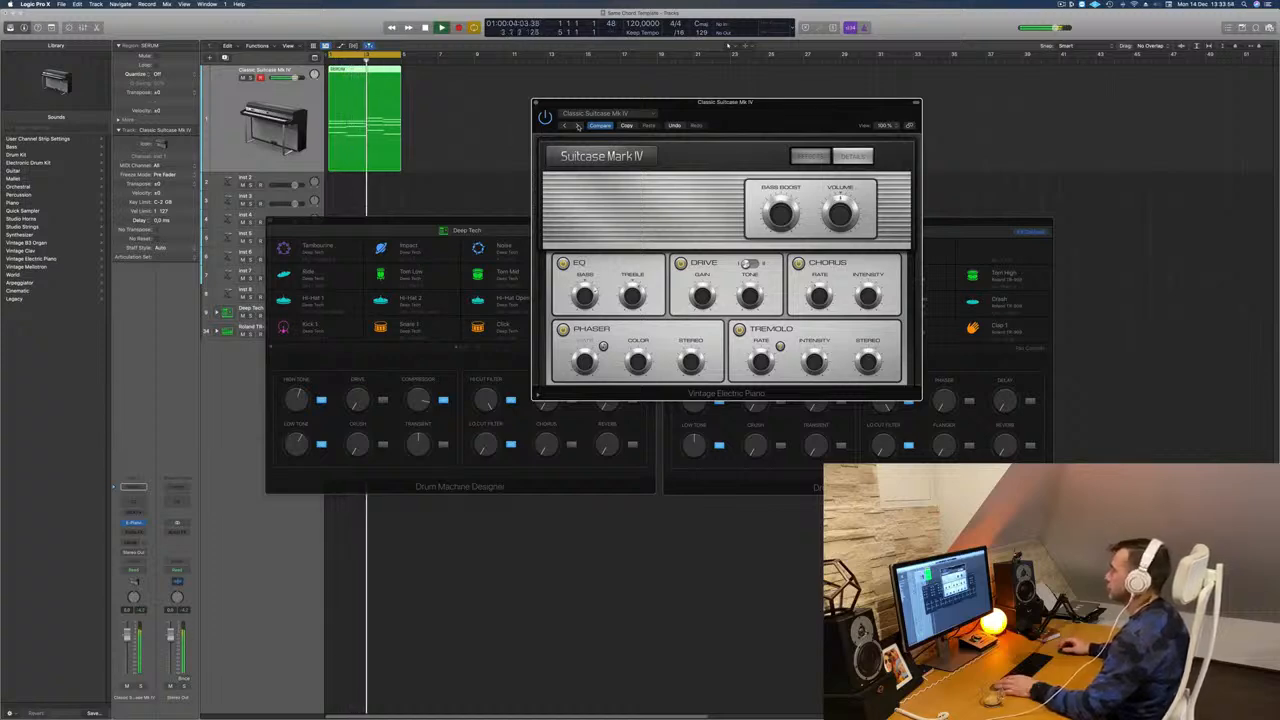
pyautogui.click(577, 125)
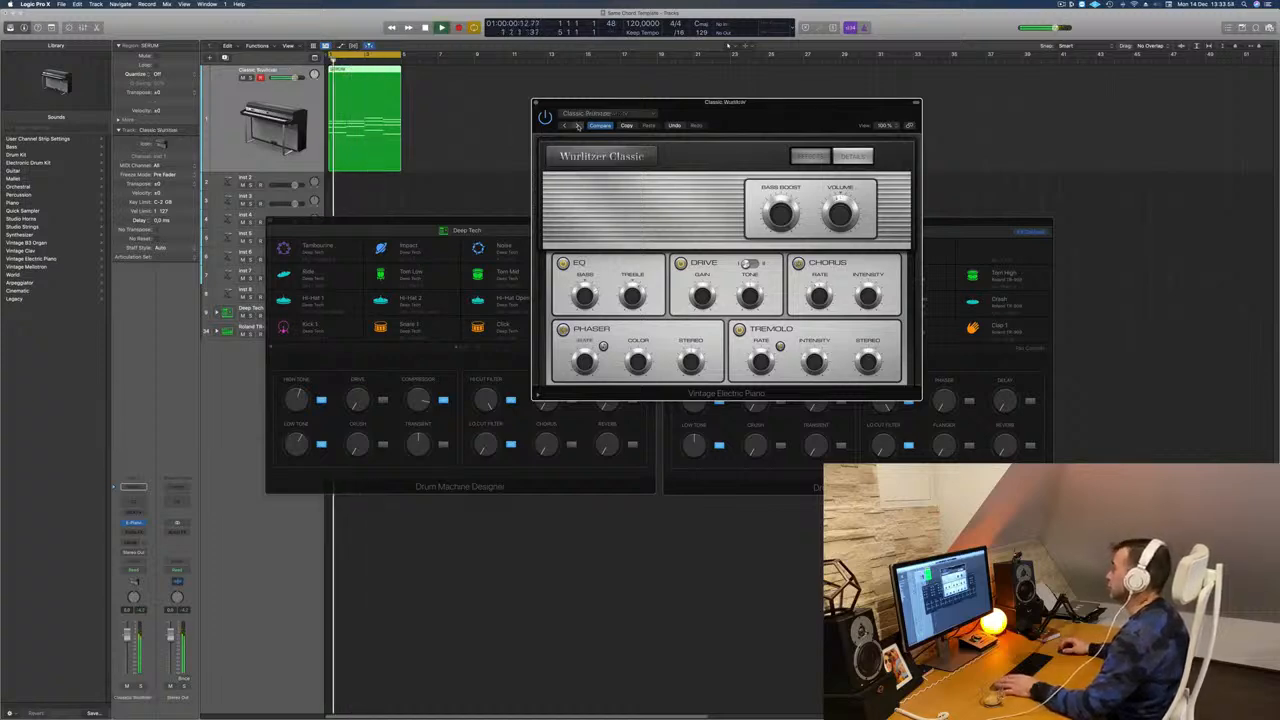
pyautogui.click(577, 125)
pyautogui.click(577, 125)
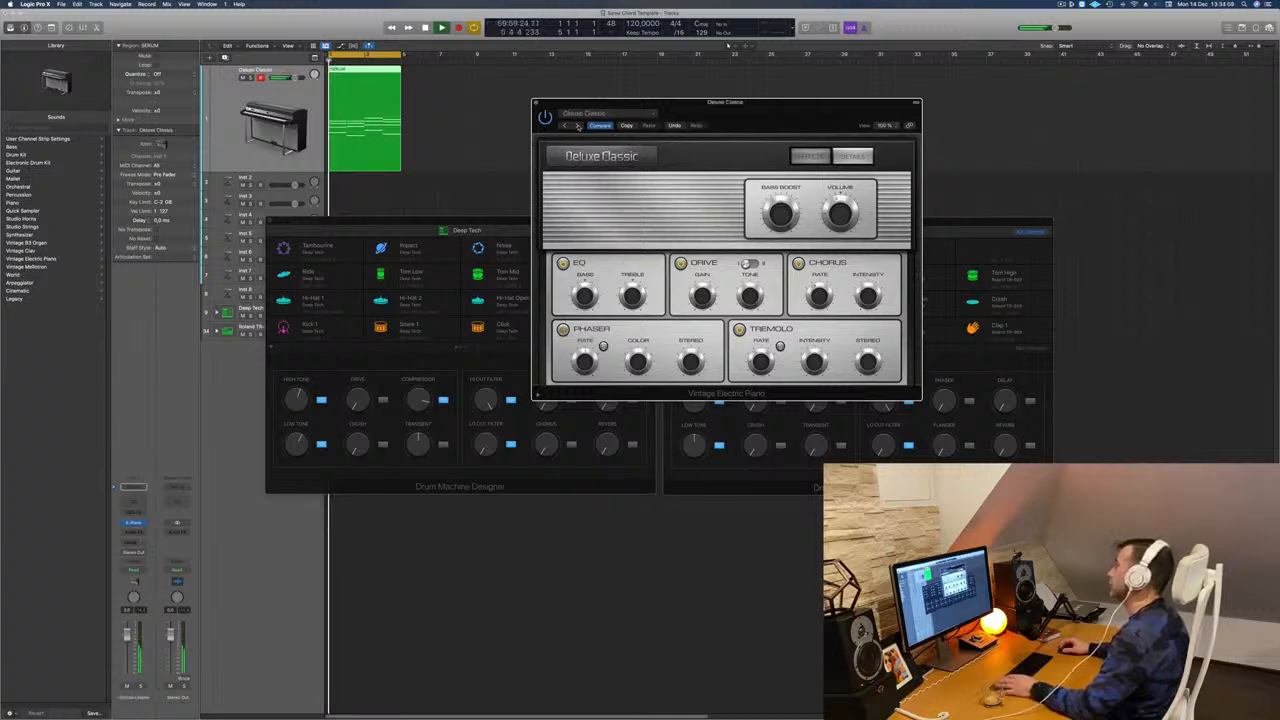
pyautogui.click(577, 125)
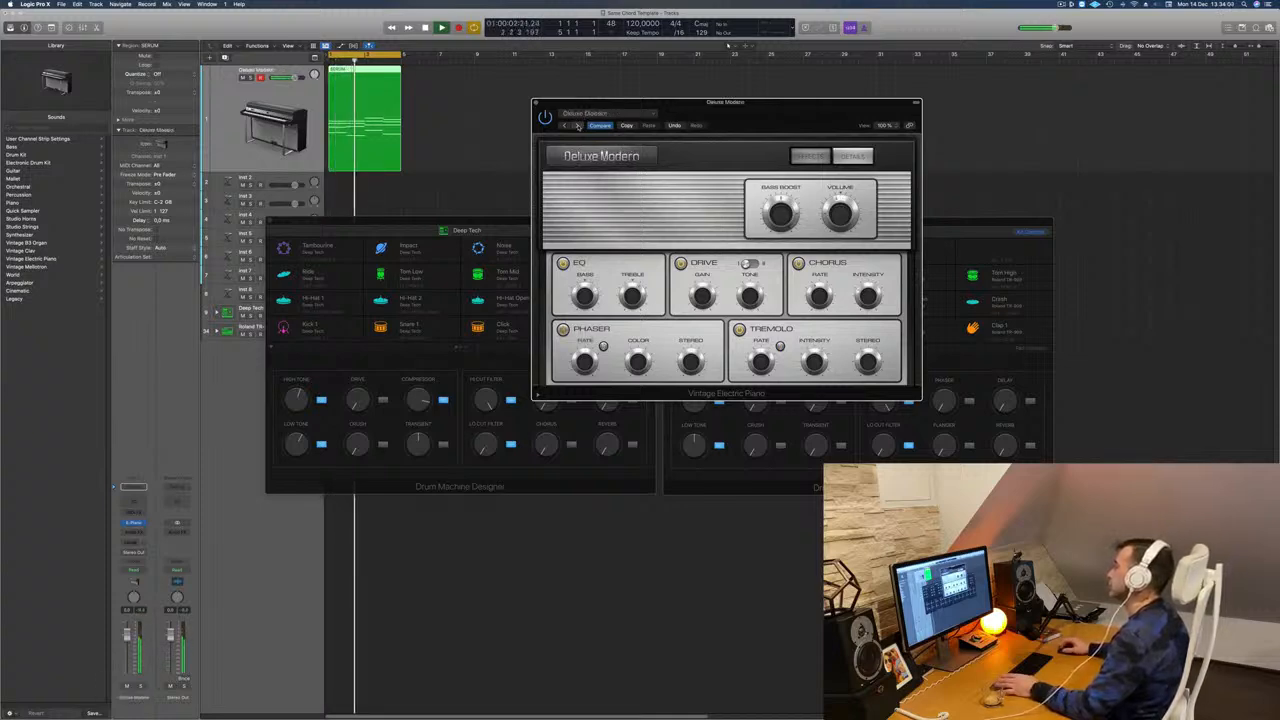
pyautogui.click(577, 125)
pyautogui.click(577, 125)
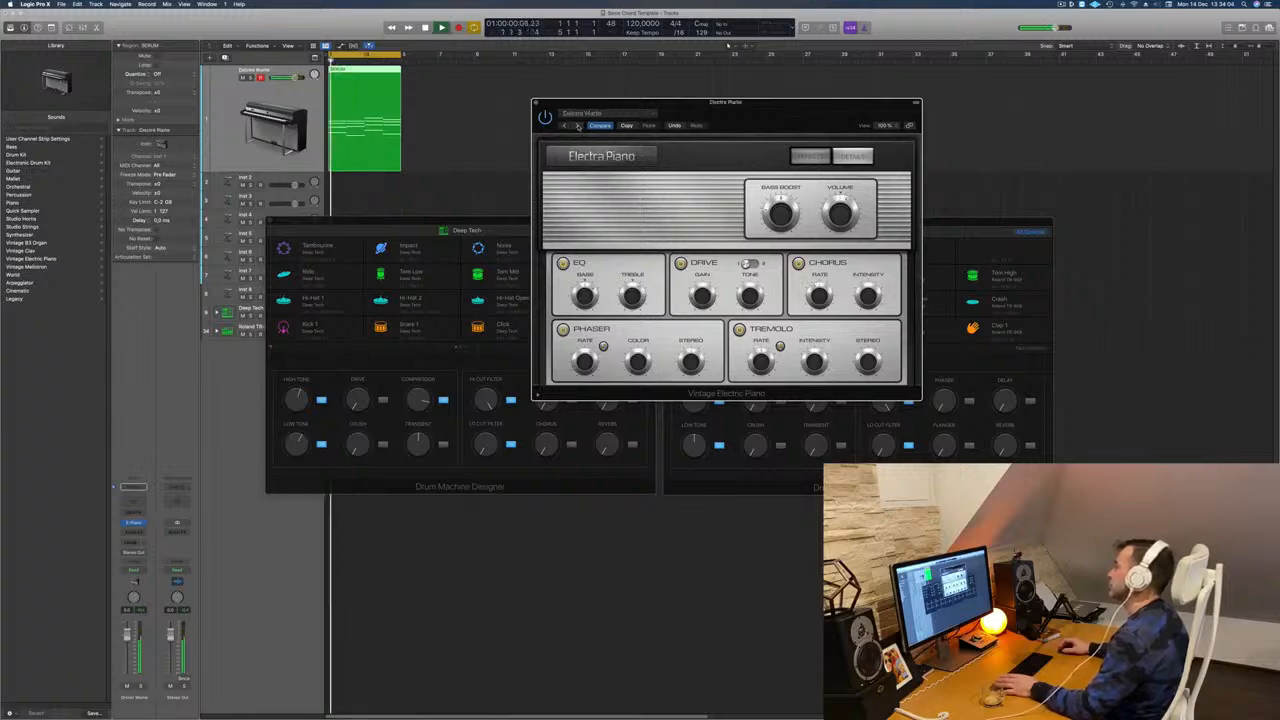
pyautogui.click(577, 125)
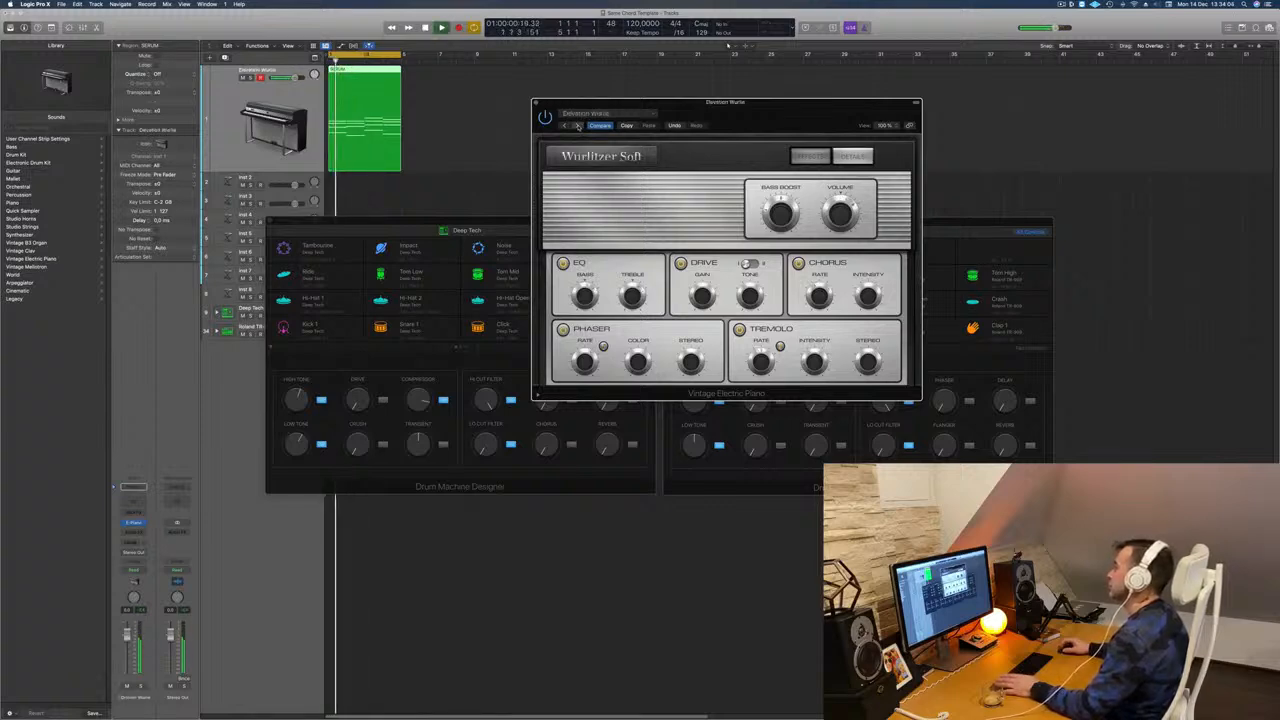
pyautogui.click(577, 125)
pyautogui.click(577, 125)
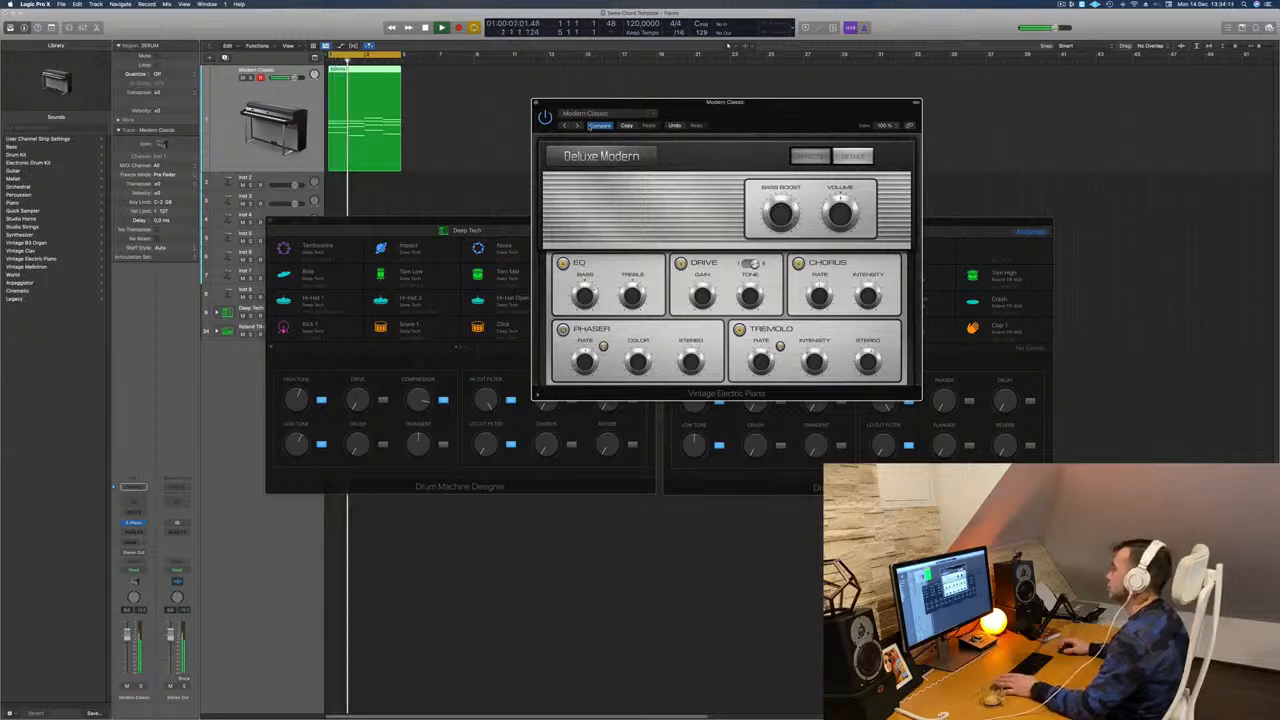
pyautogui.moveTo(771, 107); pyautogui.dragTo(999, 80)
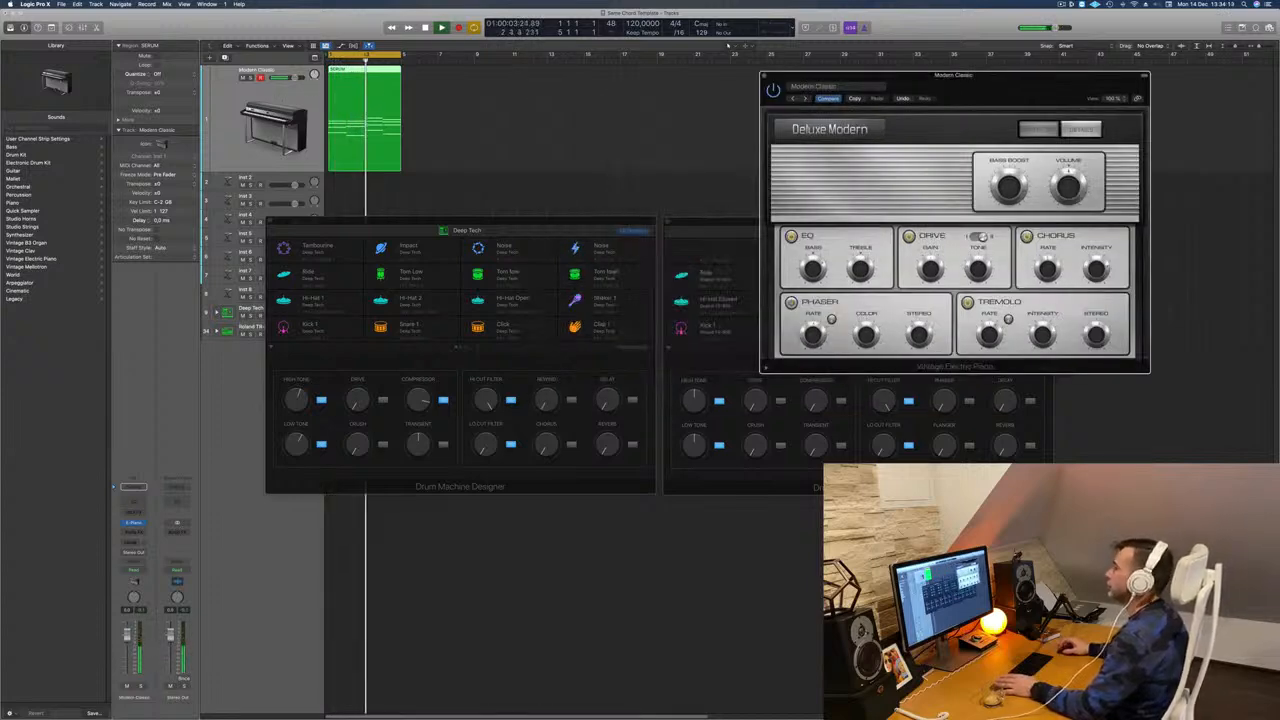
# Duplicate the Modern Classic track and copy the chord region onto the new track at bar 1.
pyautogui.click(310, 94)
pyautogui.press('super+d')
pyautogui.moveTo(460, 226); pyautogui.dragTo(528, 480)
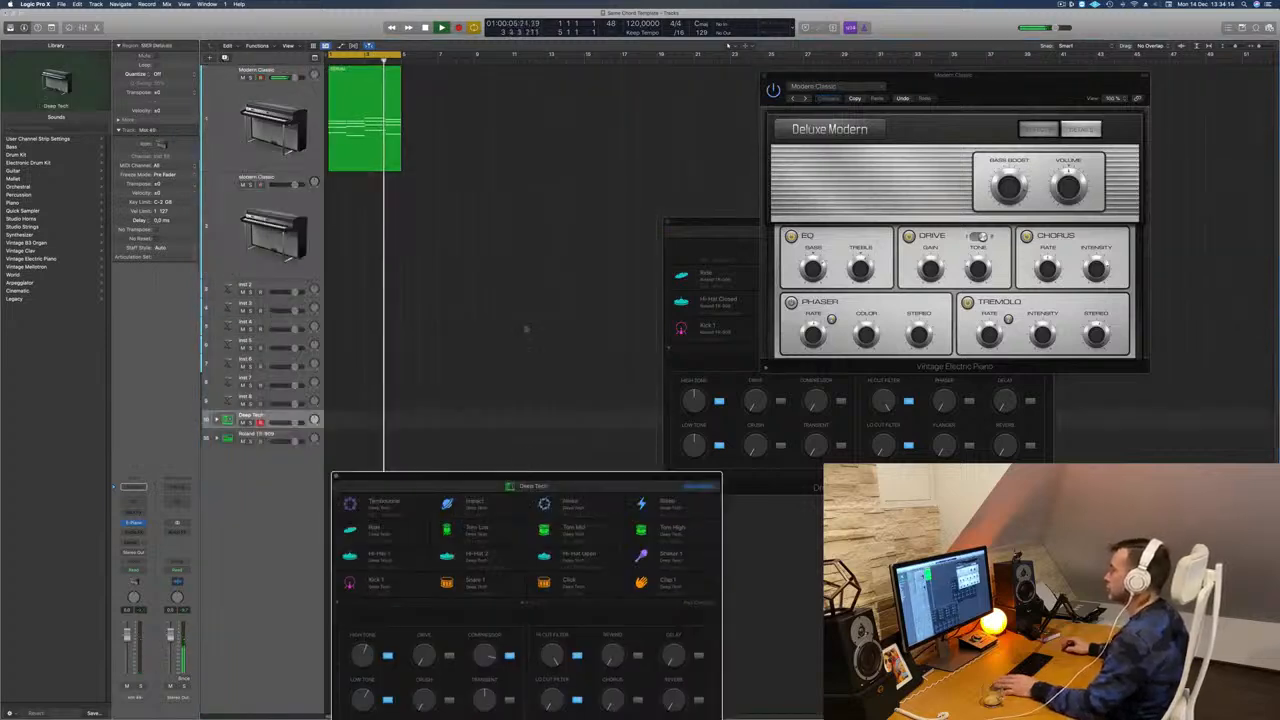
pyautogui.moveTo(368, 123); pyautogui.dragTo(356, 221)
pyautogui.press('space')
# Delete the upper notes from the copied region in the Piano Roll, keeping only the lowest note of each chord.
pyautogui.doubleClick(370, 177)
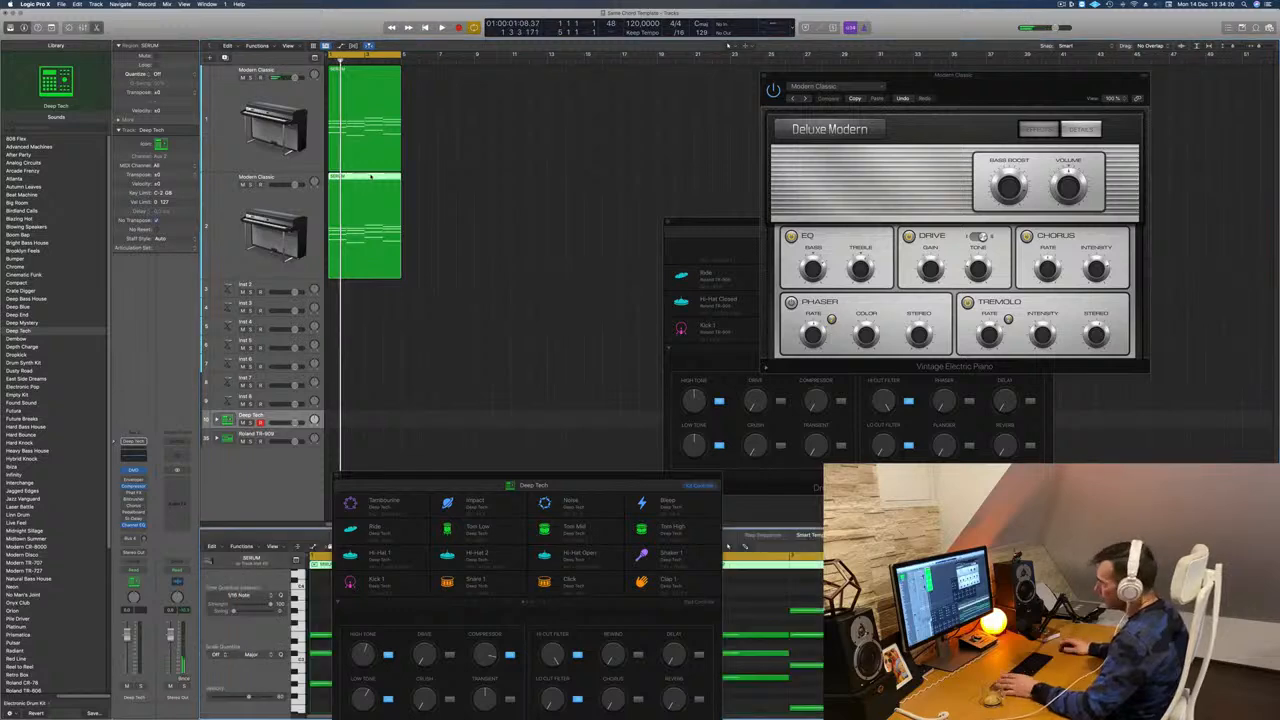
pyautogui.moveTo(539, 476); pyautogui.dragTo(711, 13)
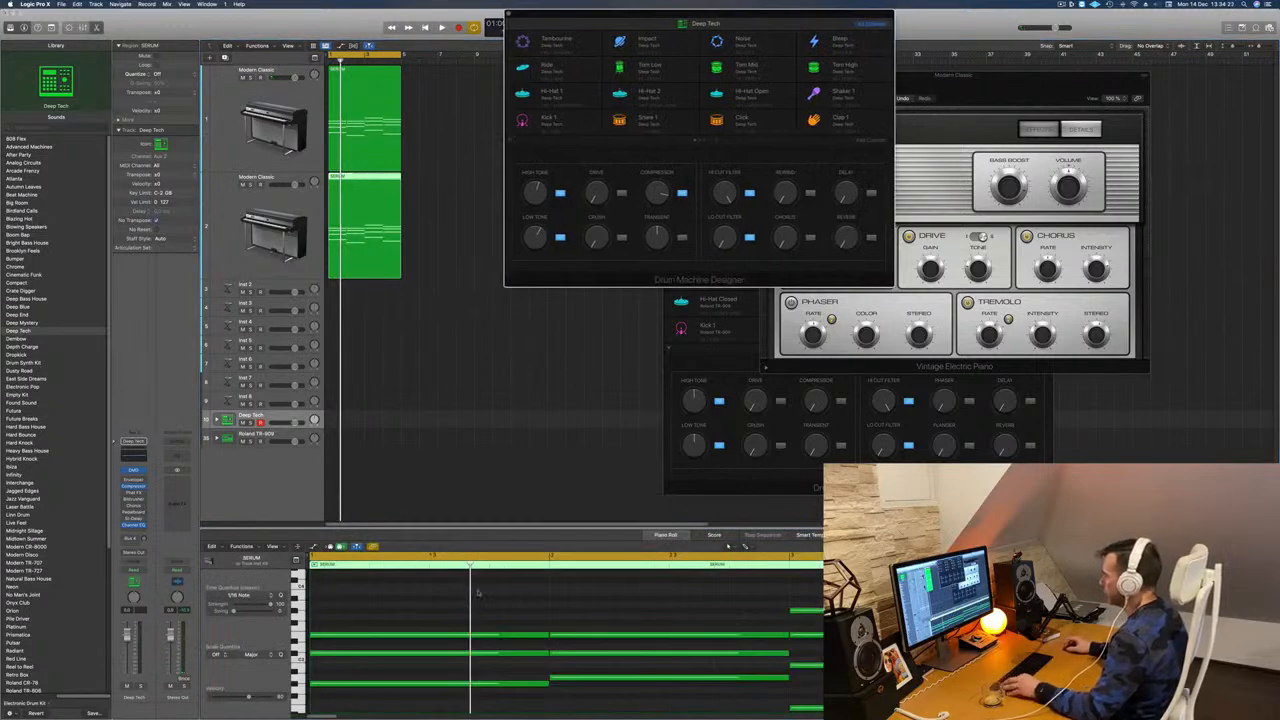
pyautogui.scroll(-3, 440, 600)
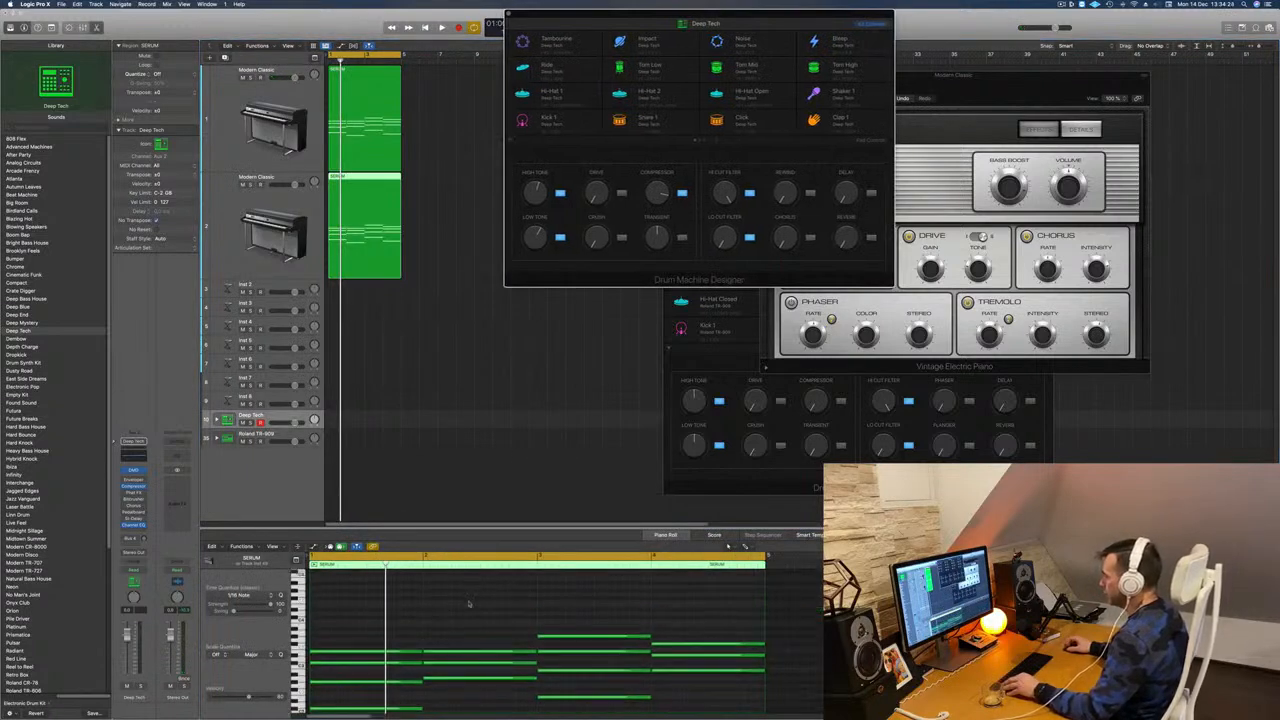
pyautogui.moveTo(401, 601); pyautogui.dragTo(708, 657)
pyautogui.press('Delete')
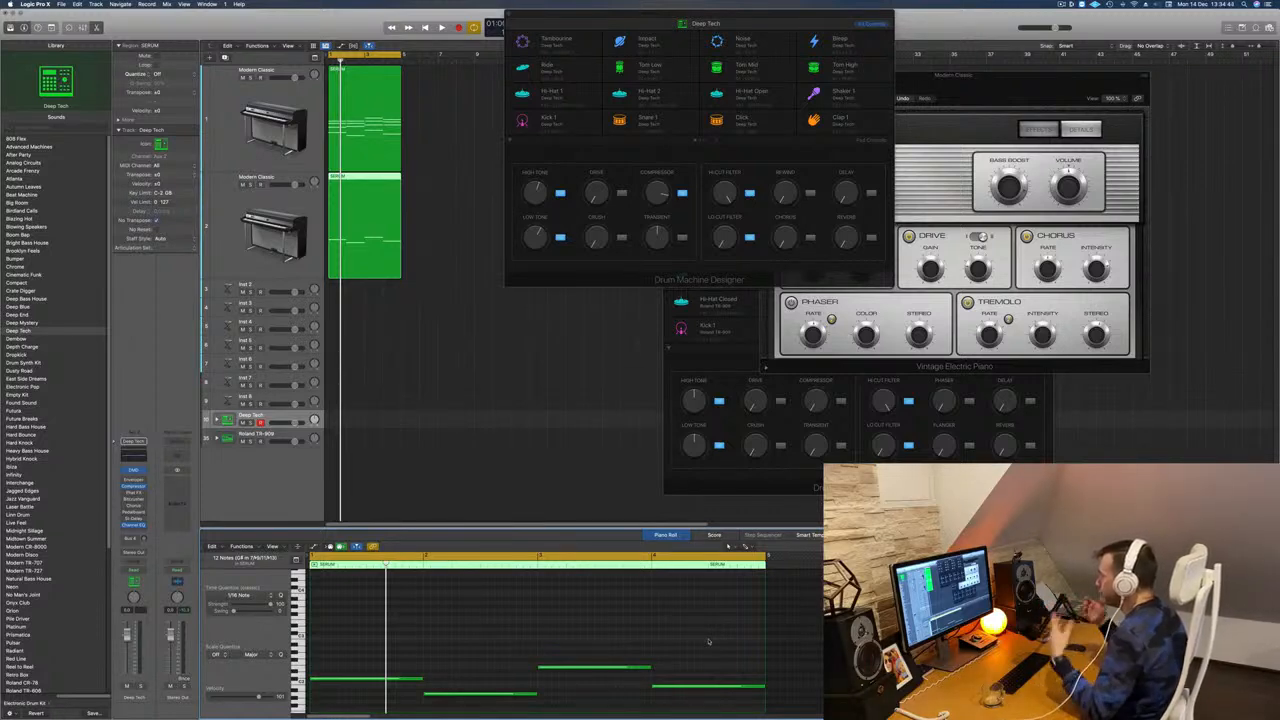
# Replace the second track's Vintage Electric Piano instrument with Alchemy.
pyautogui.click(338, 256)
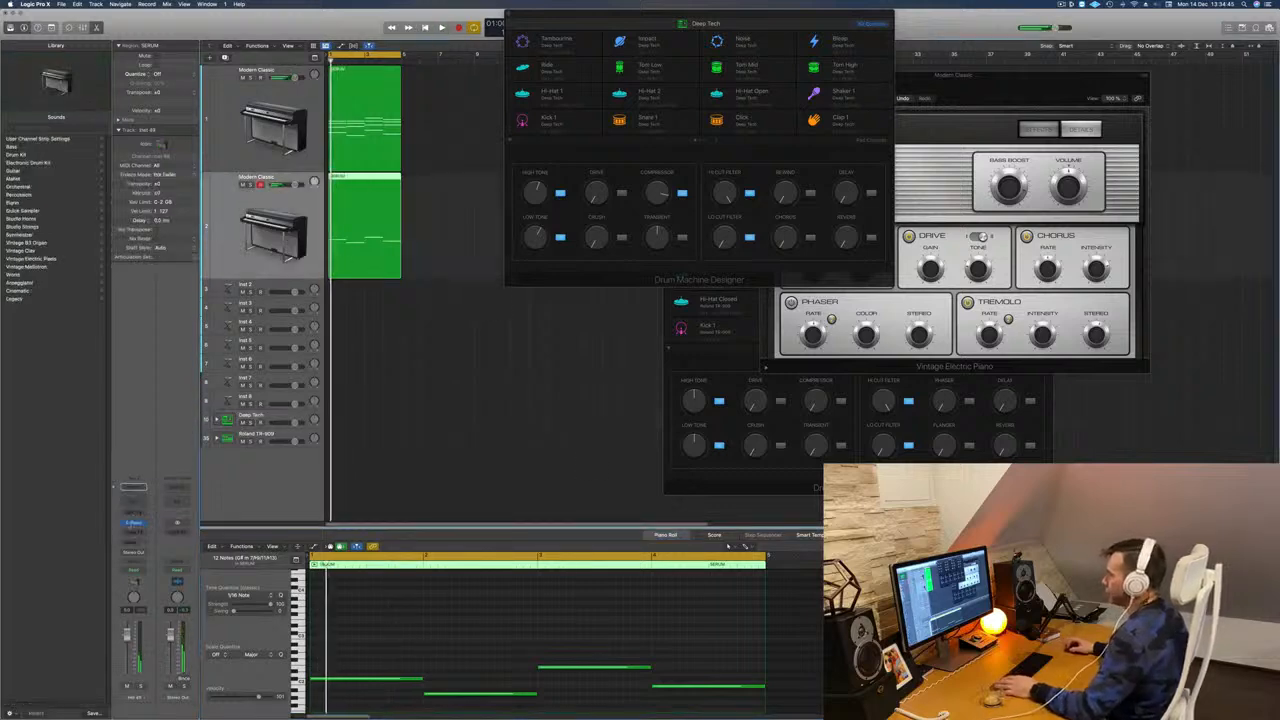
pyautogui.click(143, 522)
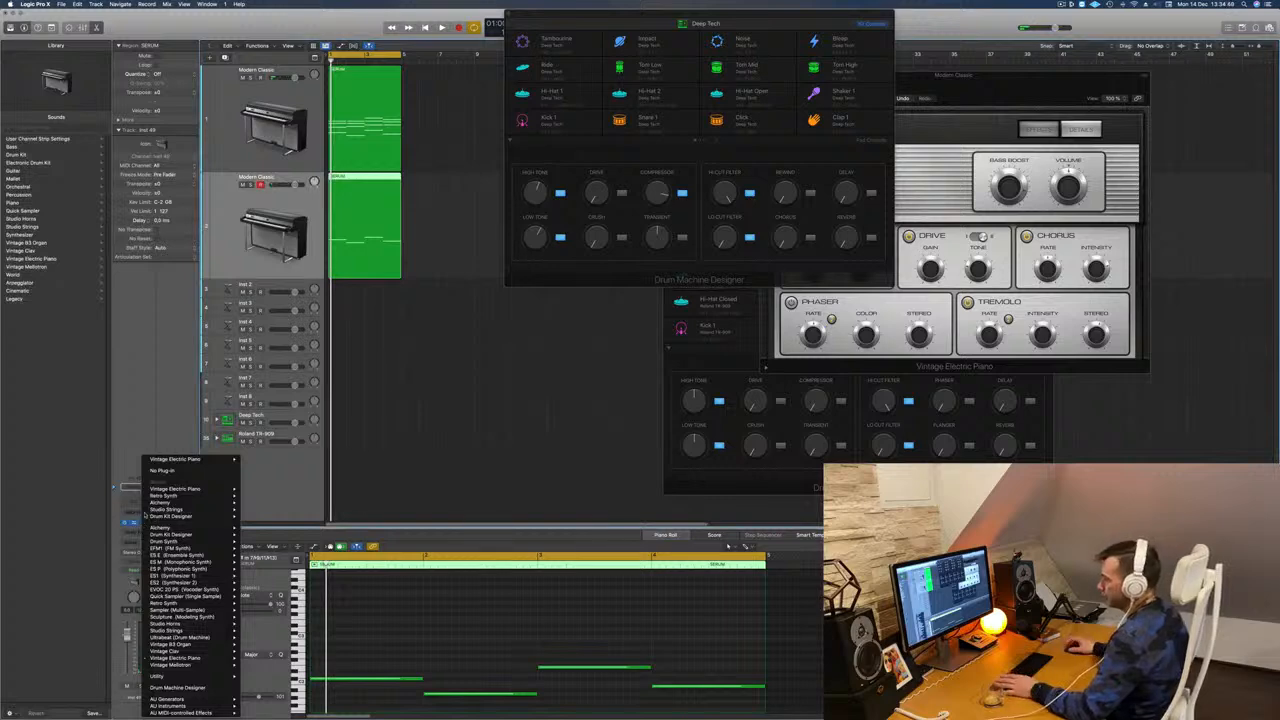
pyautogui.moveTo(170, 510)
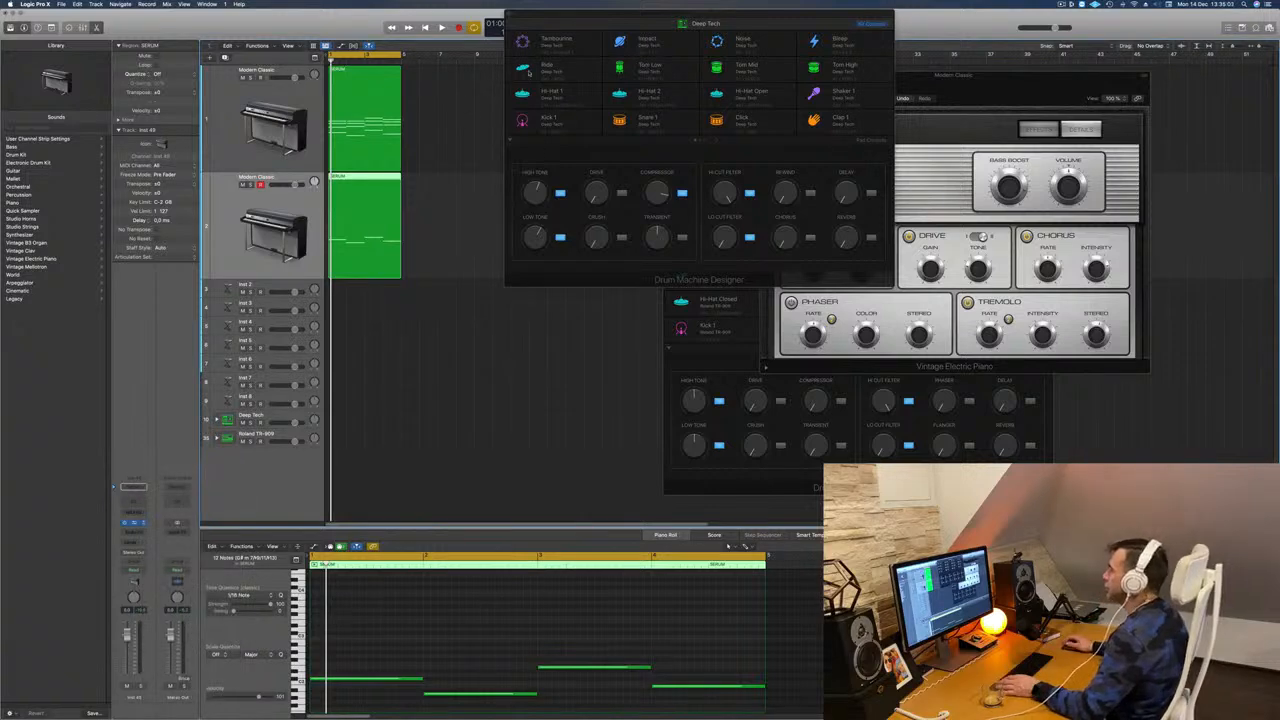
pyautogui.moveTo(560, 111); pyautogui.dragTo(698, 80)
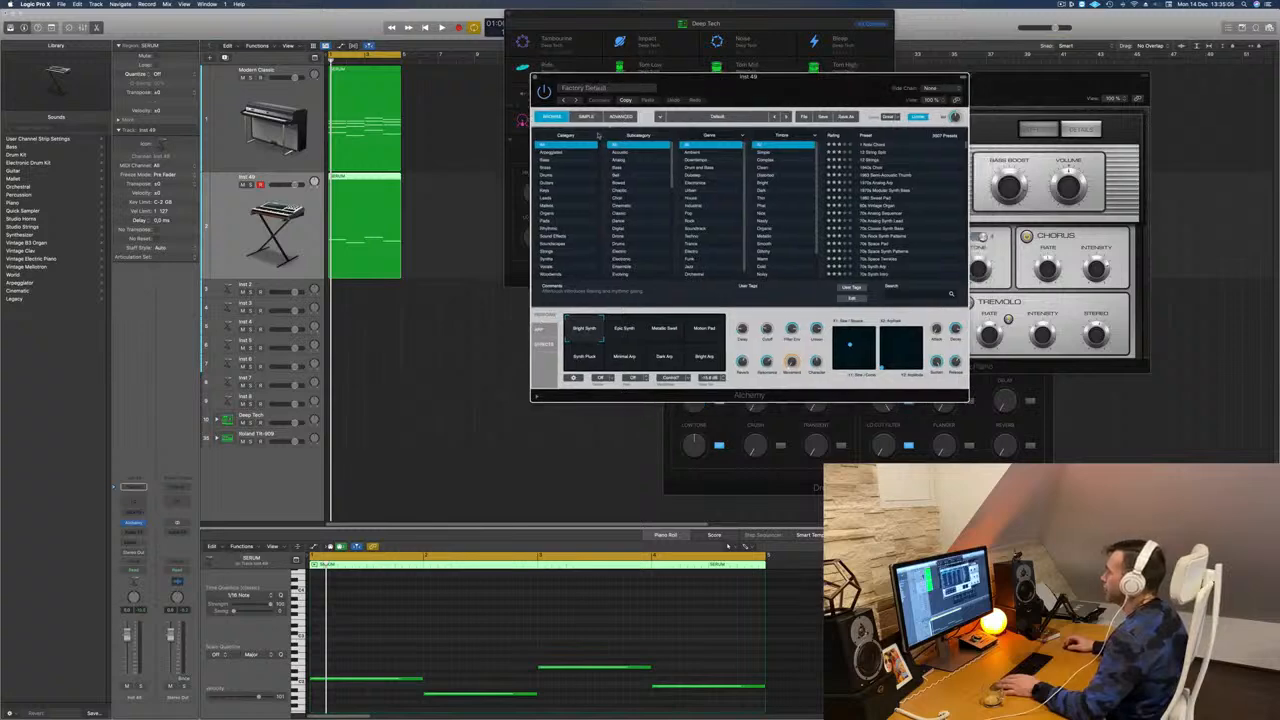
# Load the Lazarus preset from Alchemy's Bass category sorted by rating, and lower that track's volume.
pyautogui.click(546, 163)
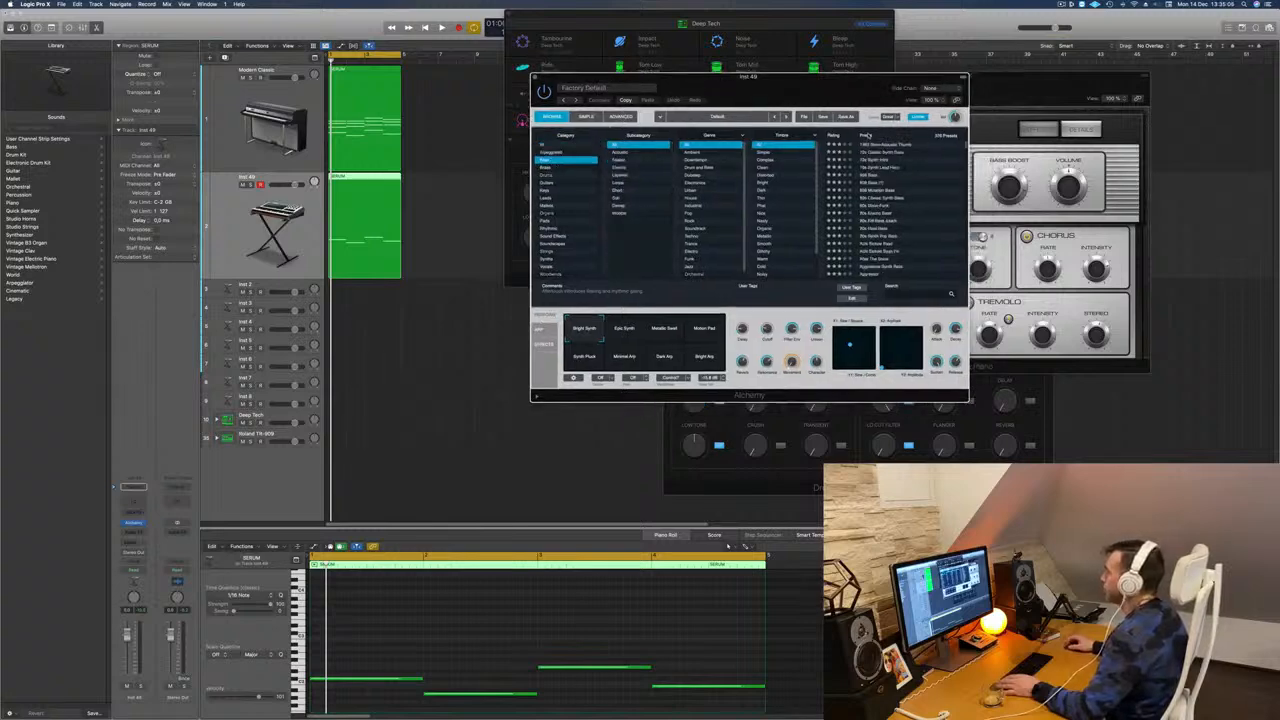
pyautogui.click(836, 137)
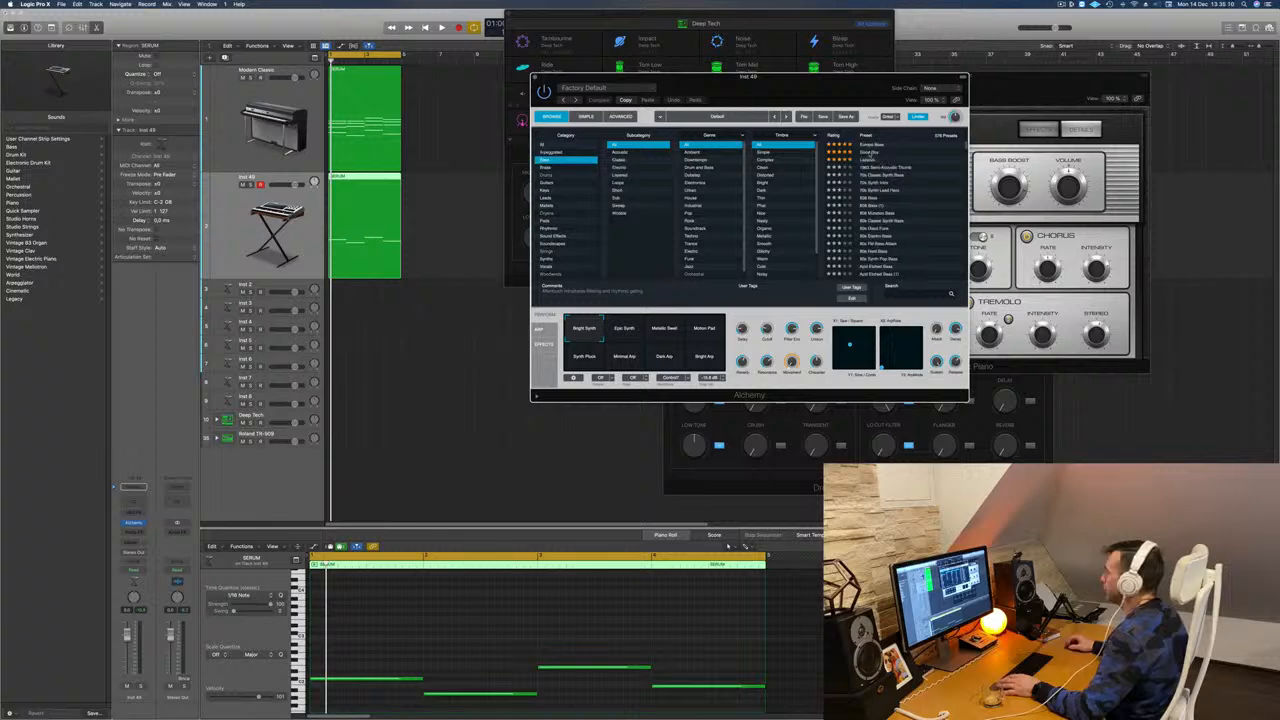
pyautogui.click(861, 158)
pyautogui.moveTo(860, 90); pyautogui.dragTo(946, 76)
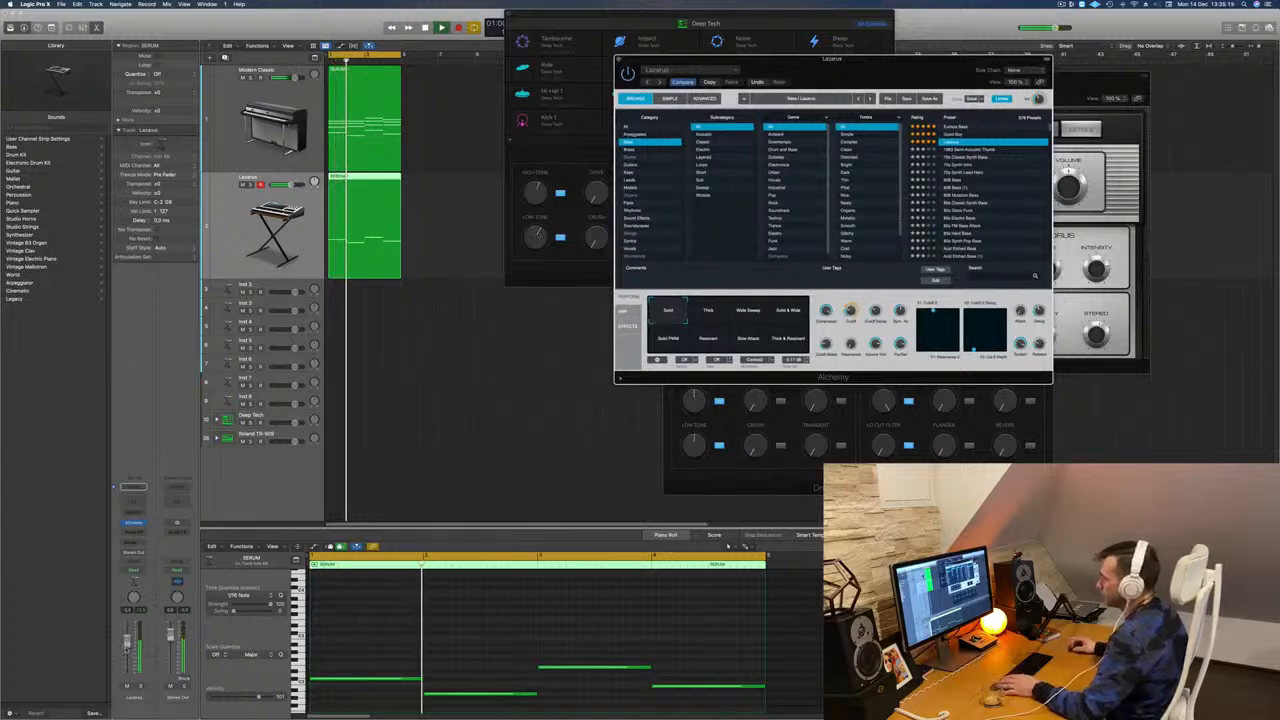
pyautogui.click(126, 649)
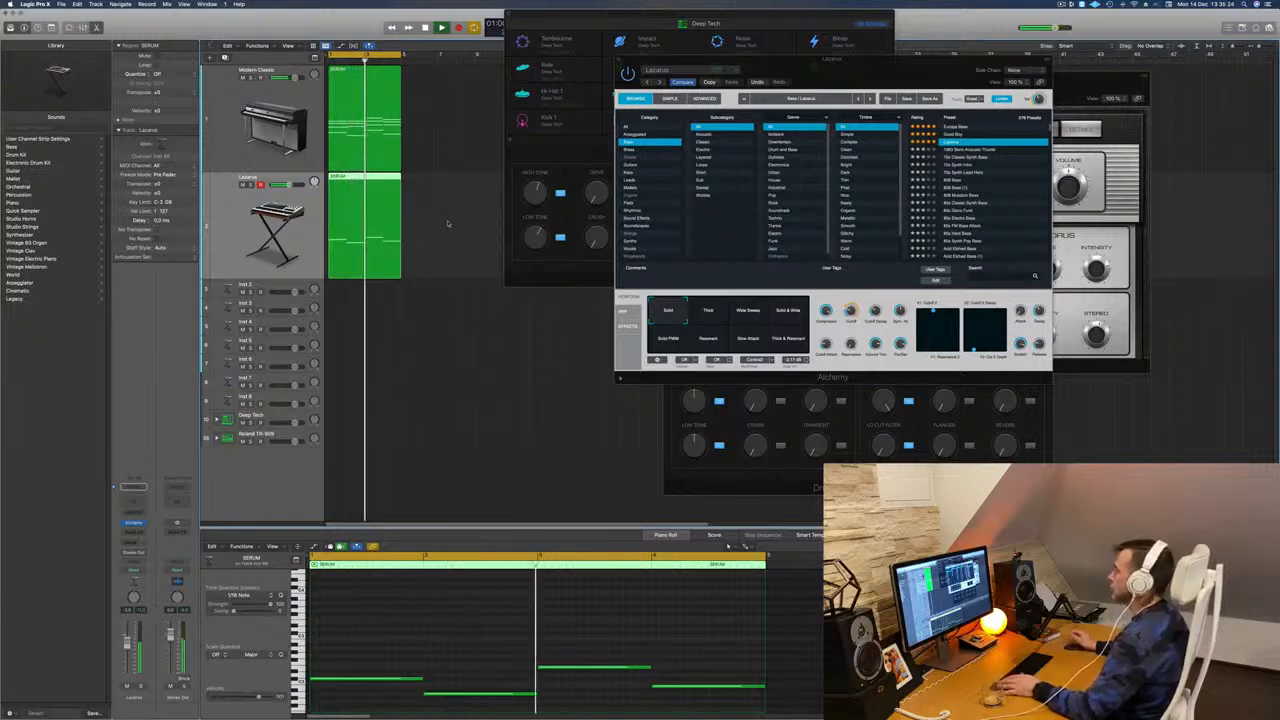
# Try all the bass notes an octave lower and an octave higher during playback.
pyautogui.click(474, 631)
pyautogui.press('super+a')
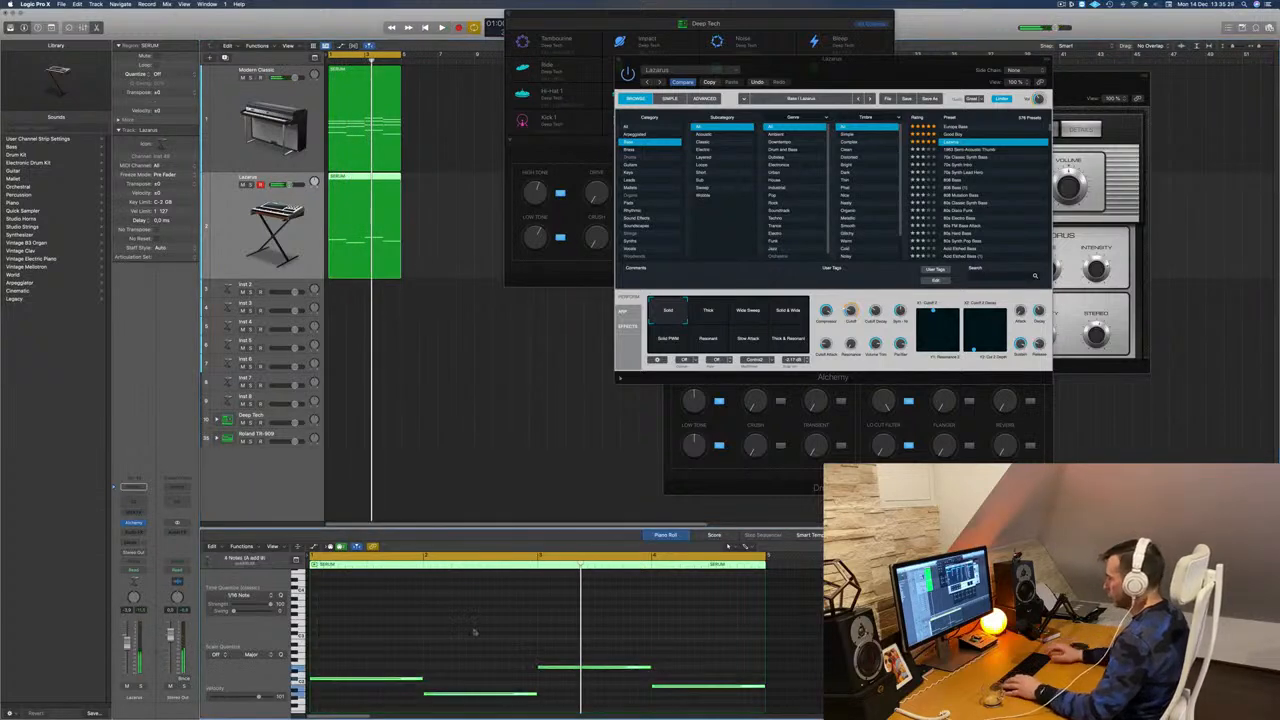
pyautogui.hotkey('shift', 'alt', 'Down')
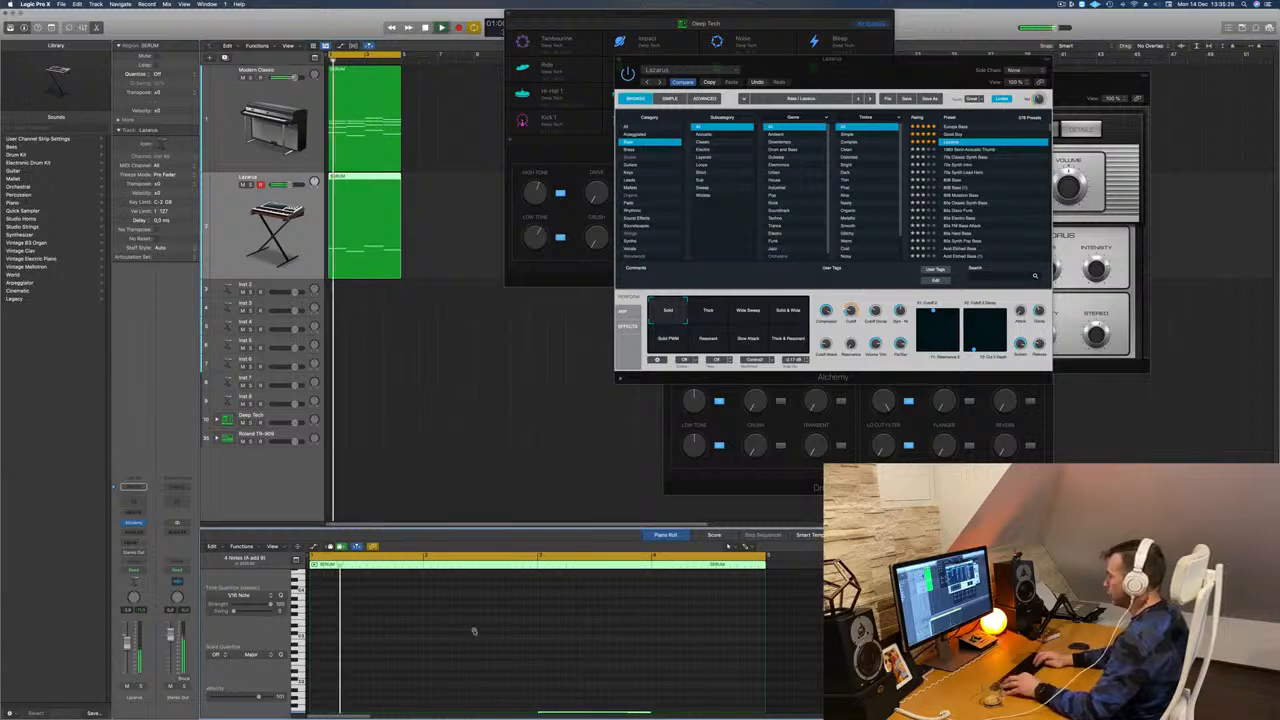
pyautogui.hotkey('shift', 'alt', 'Up')
pyautogui.hotkey('shift', 'alt', 'Up')
pyautogui.hotkey('shift', 'alt', 'Down')
pyautogui.press('Return')
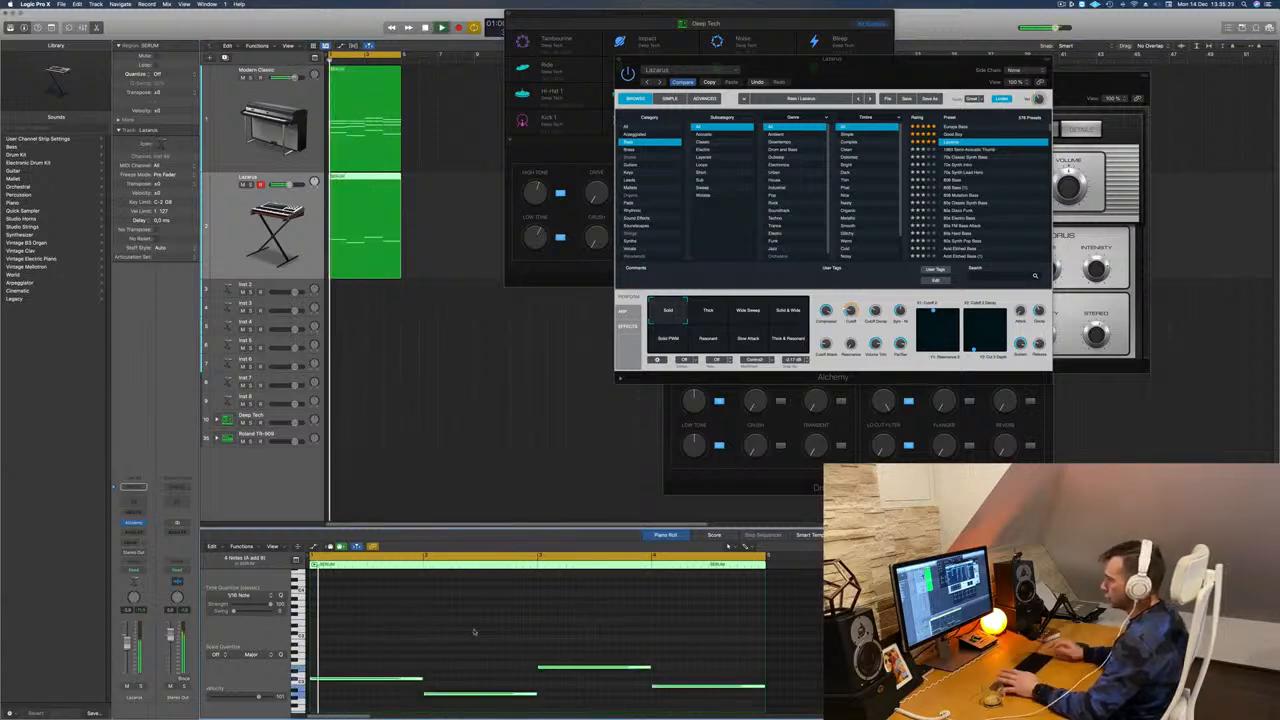
# Switch Alchemy's Lazarus sound to the Wide Sweep variation and reposition the plug-in window.
pyautogui.moveTo(773, 197); pyautogui.dragTo(820, 193)
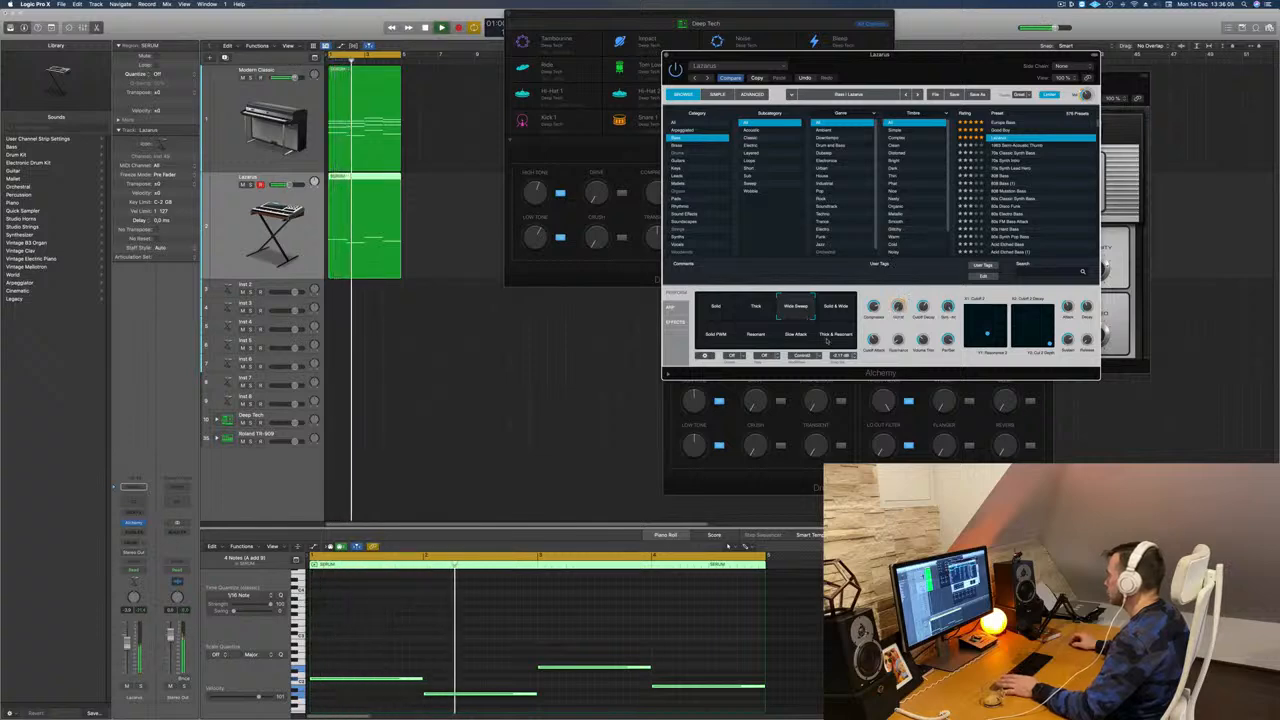
pyautogui.moveTo(940, 57); pyautogui.dragTo(936, 89)
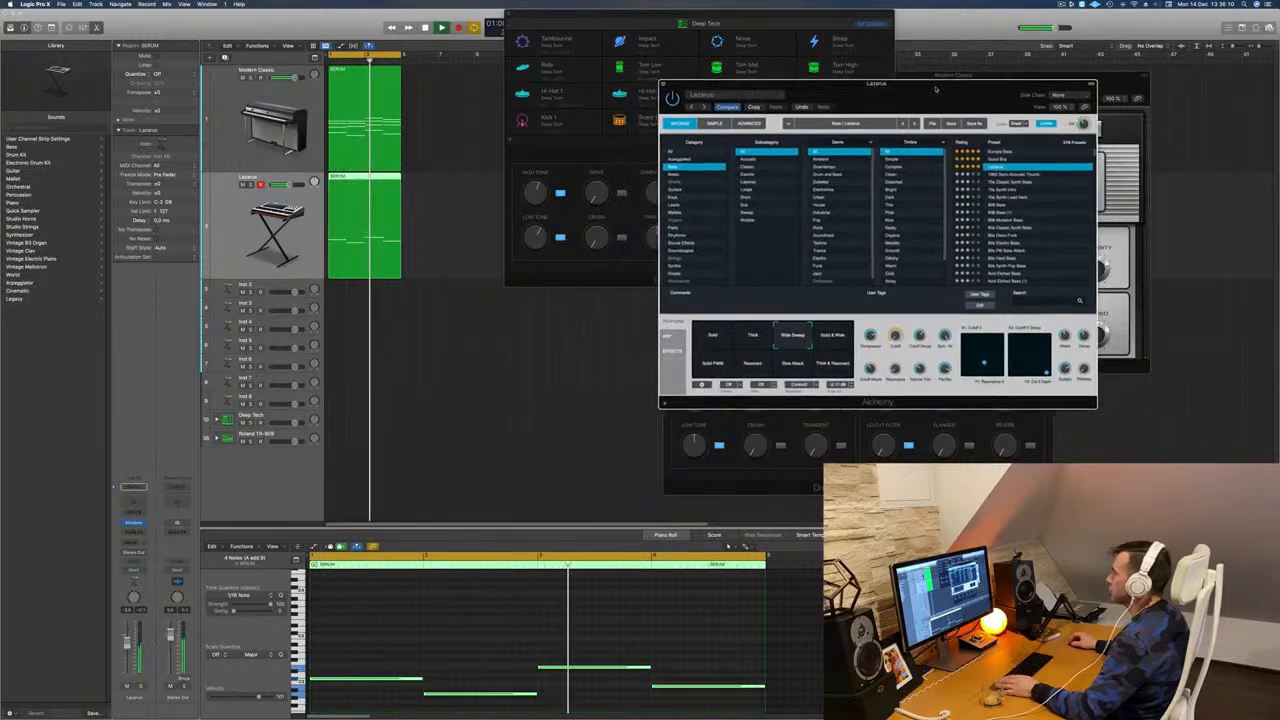
# Select the Deep Tech drum track and expand its stack to show the individual drum tracks.
pyautogui.click(234, 231)
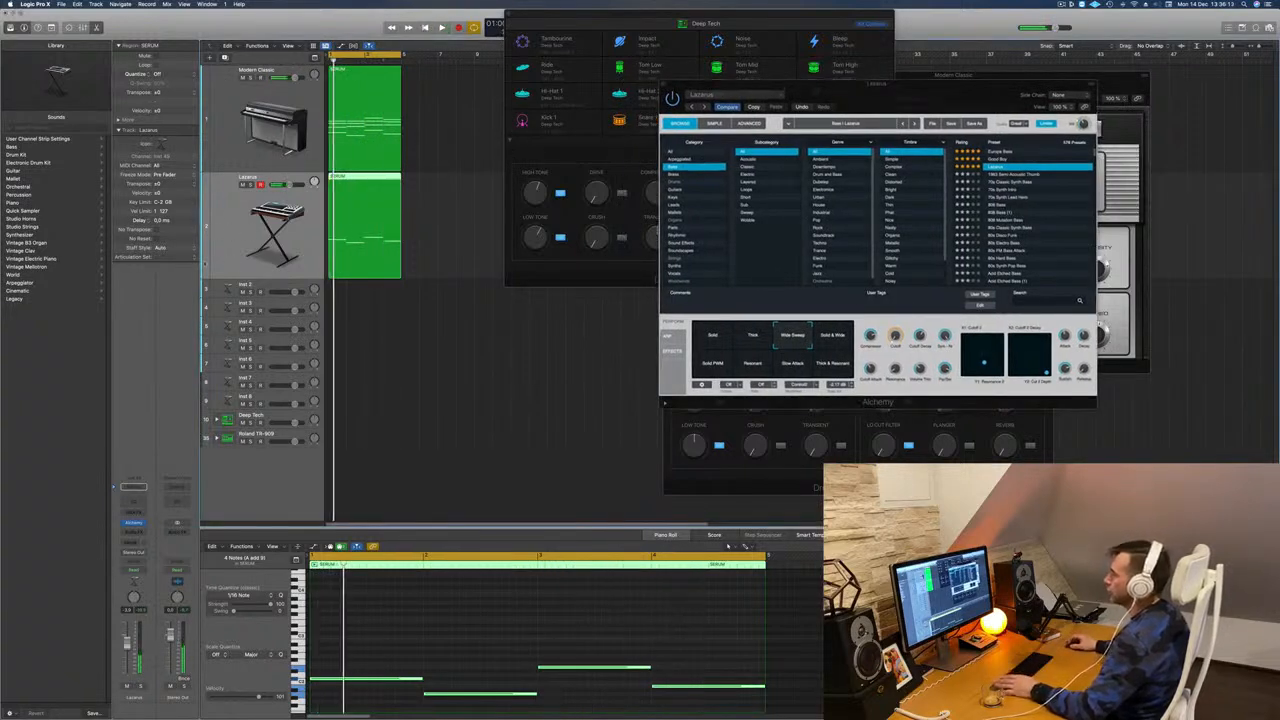
pyautogui.click(275, 418)
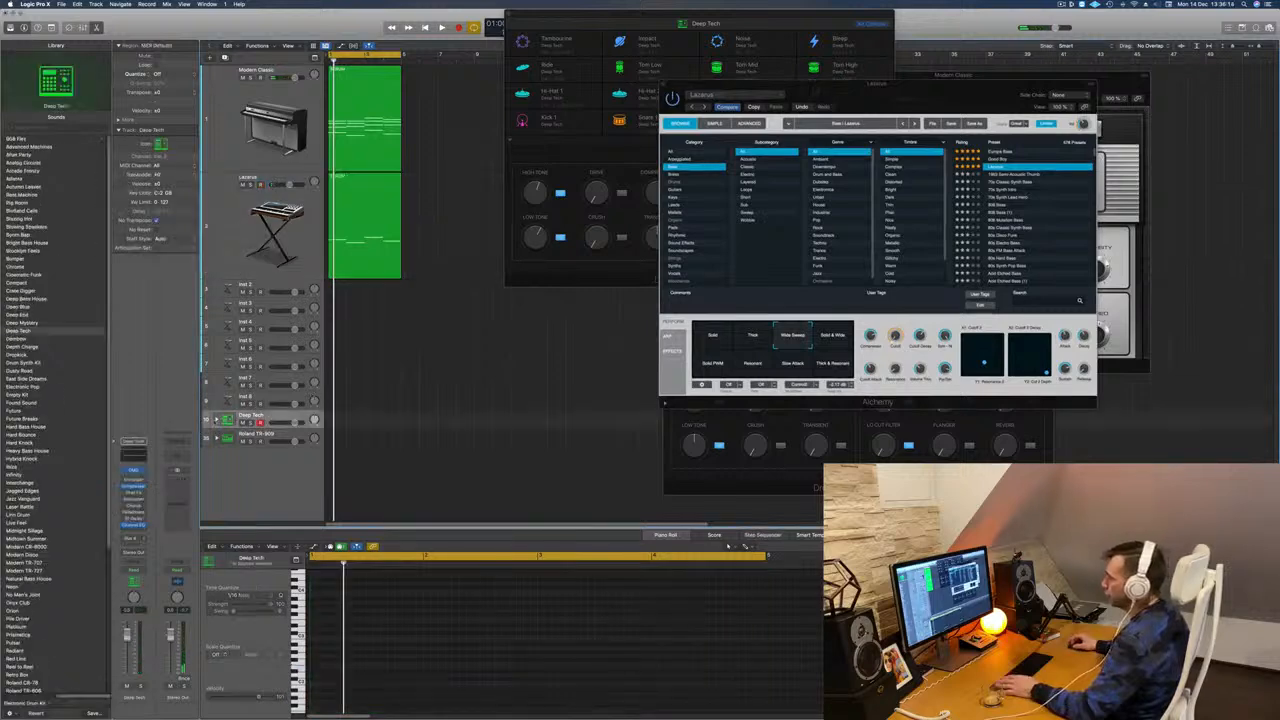
pyautogui.click(218, 420)
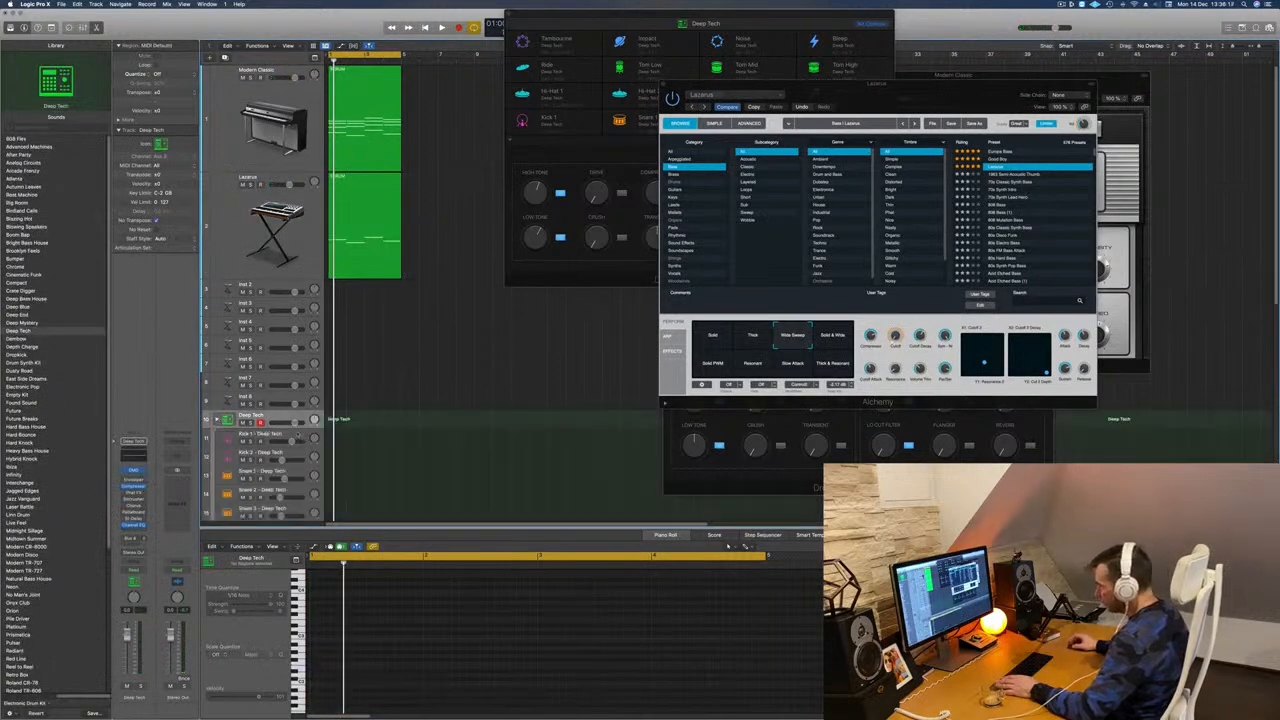
# Select the Kick 1 track and test its kick sound with Musical Typing.
pyautogui.click(299, 434)
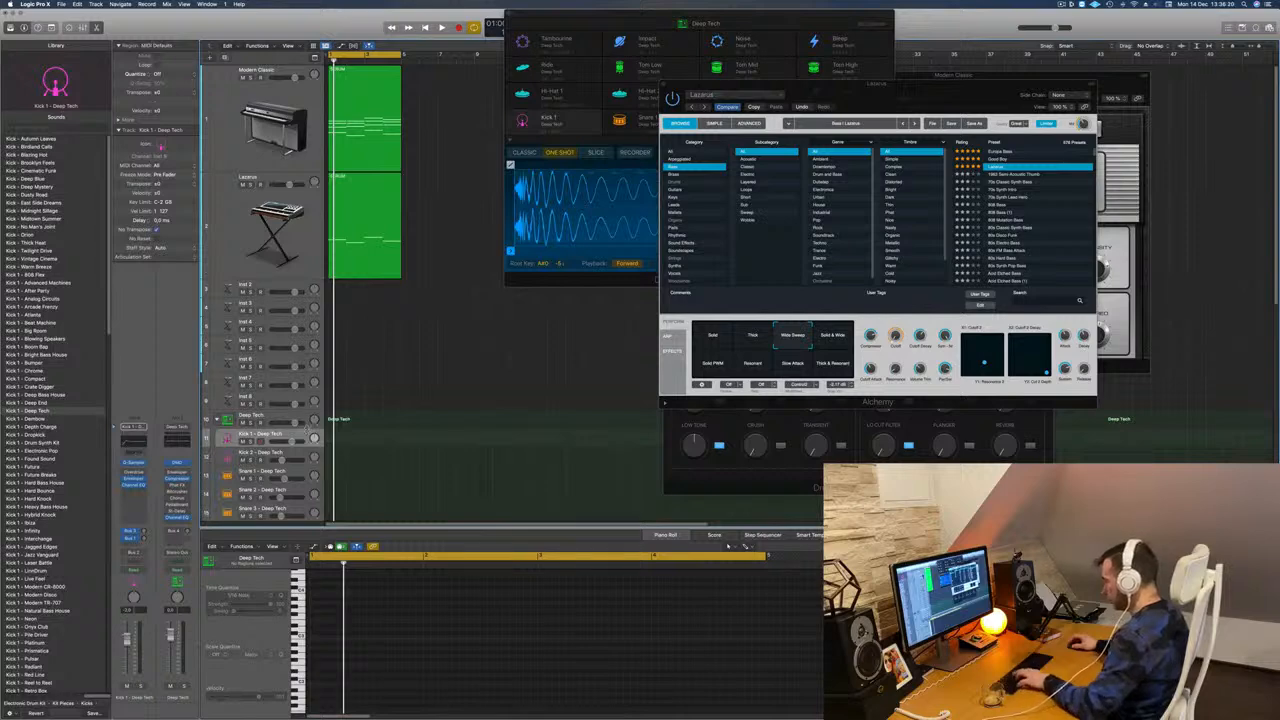
pyautogui.press('super+k')
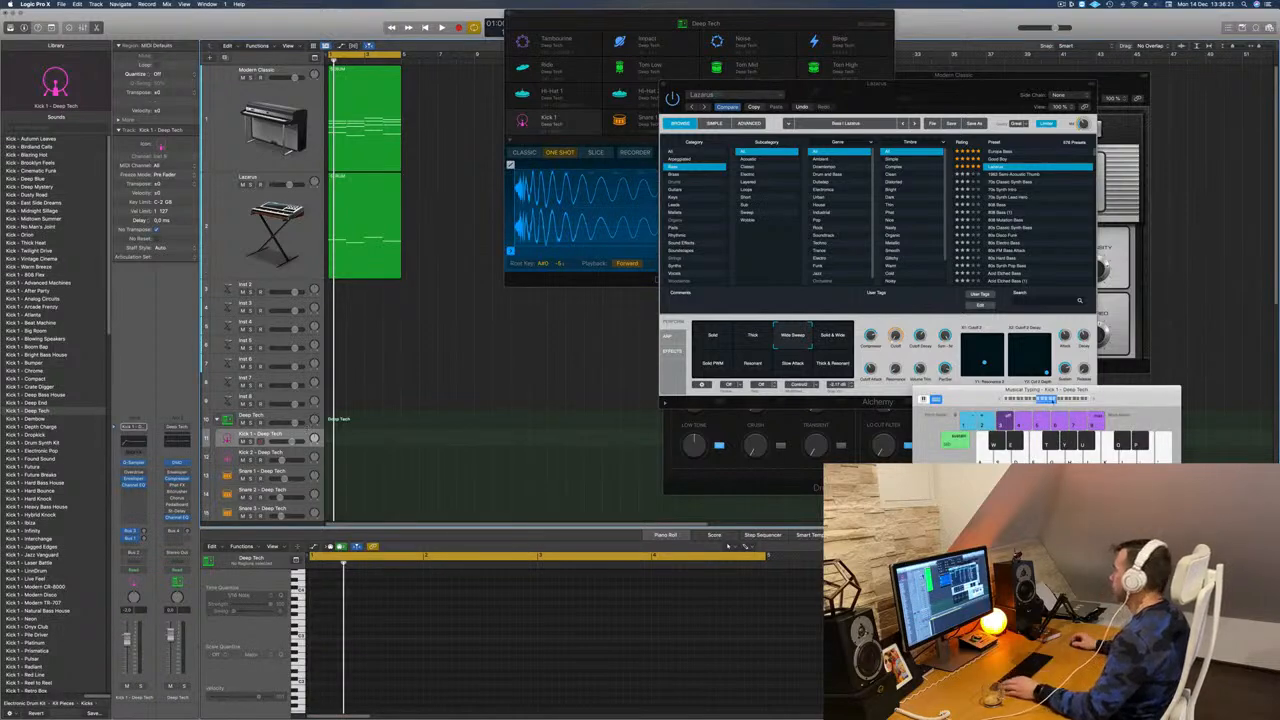
pyautogui.press('a')
pyautogui.press('a')
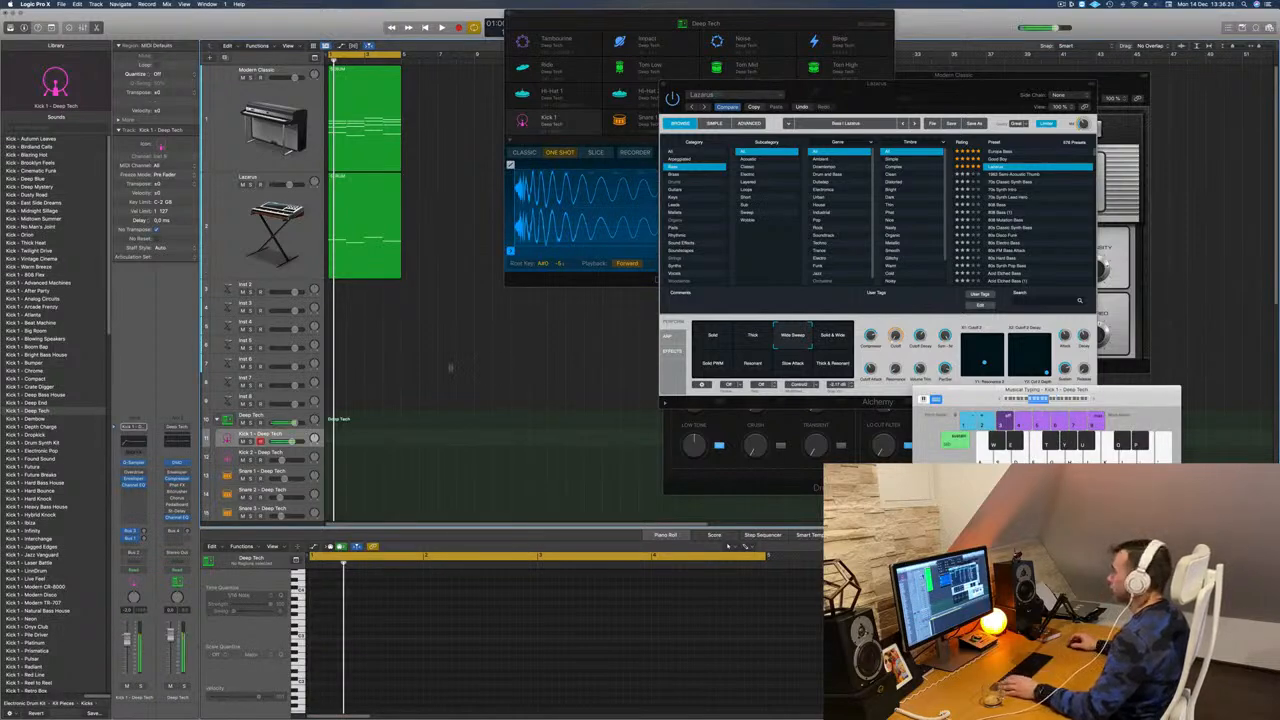
# Record a one-bar pattern of four kick hits on the Kick 1 track and play it back.
pyautogui.press('r')
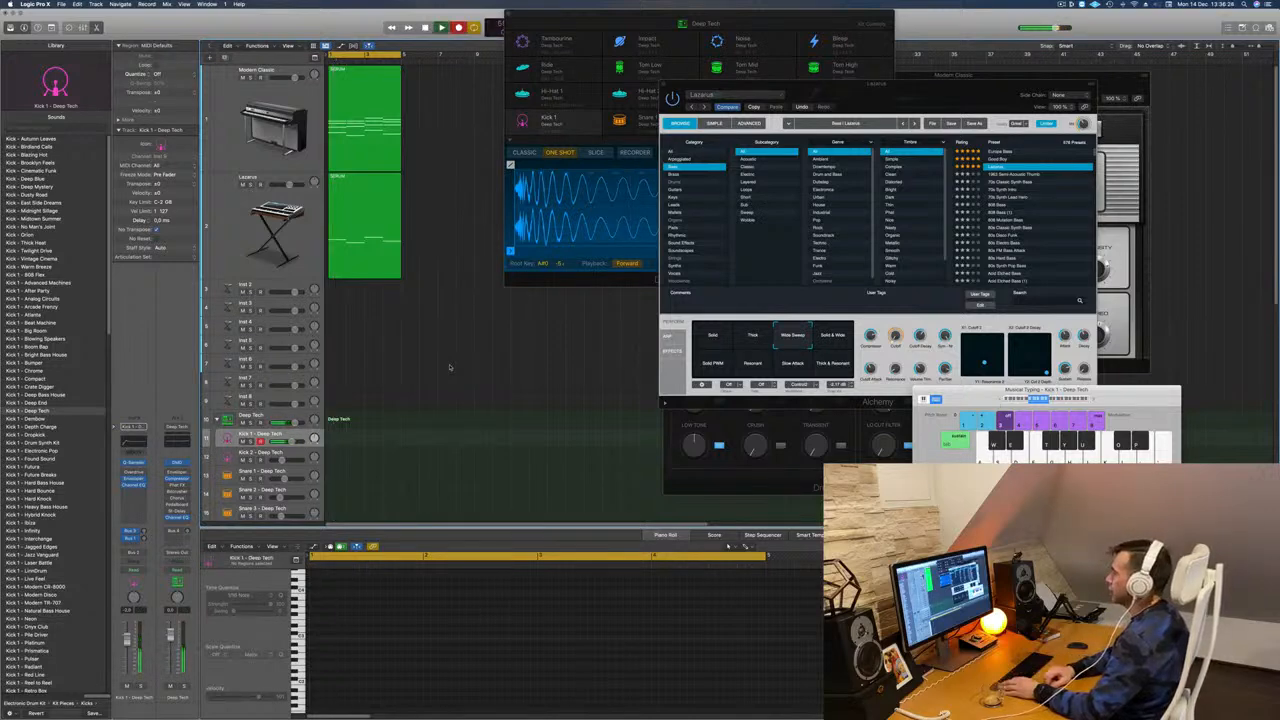
pyautogui.press('a')
pyautogui.press('a')
pyautogui.press('a')
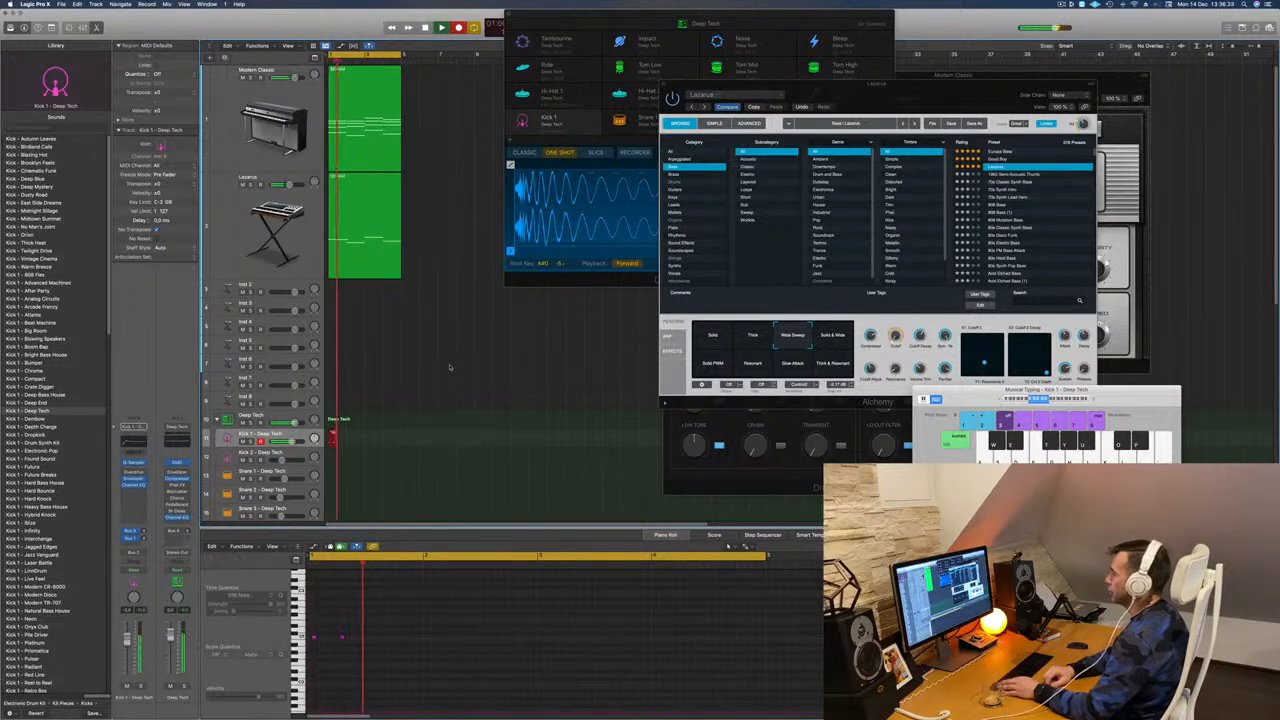
pyautogui.press('a')
pyautogui.press('space')
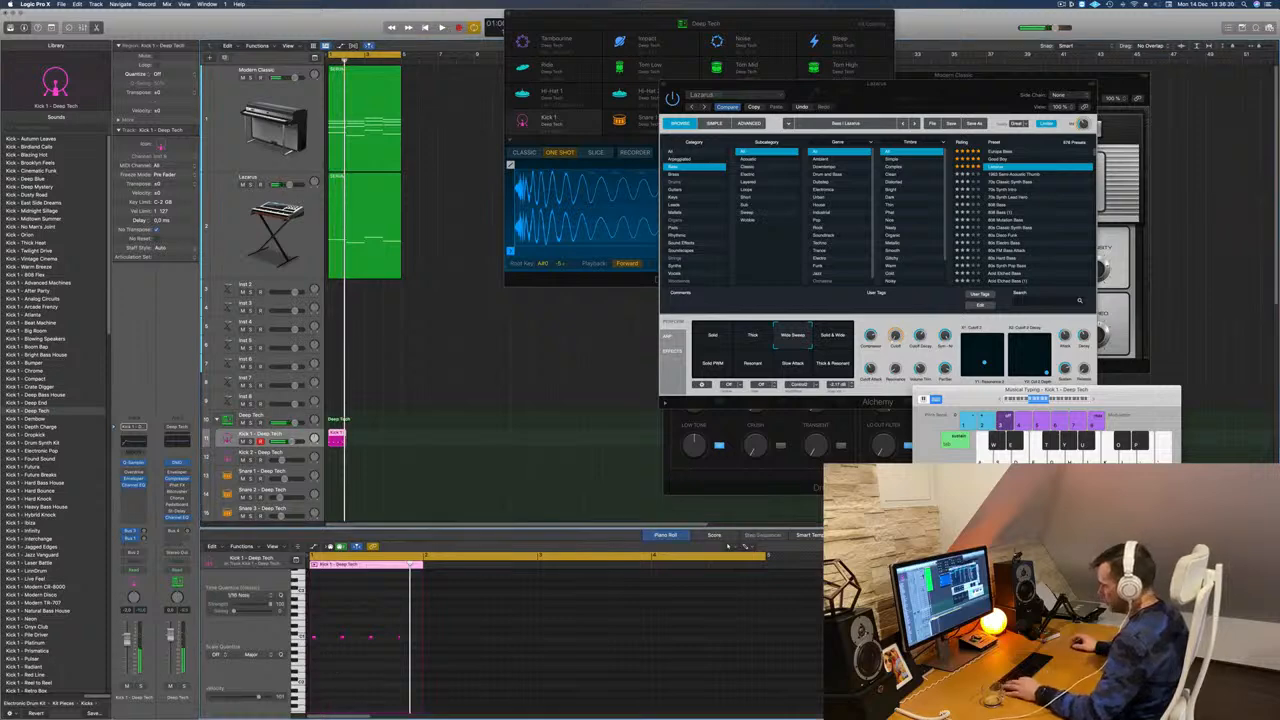
pyautogui.press('space')
pyautogui.press('space')
# Try the four recorded kick notes together in lower and higher octaves.
pyautogui.scroll(5, 367, 680)
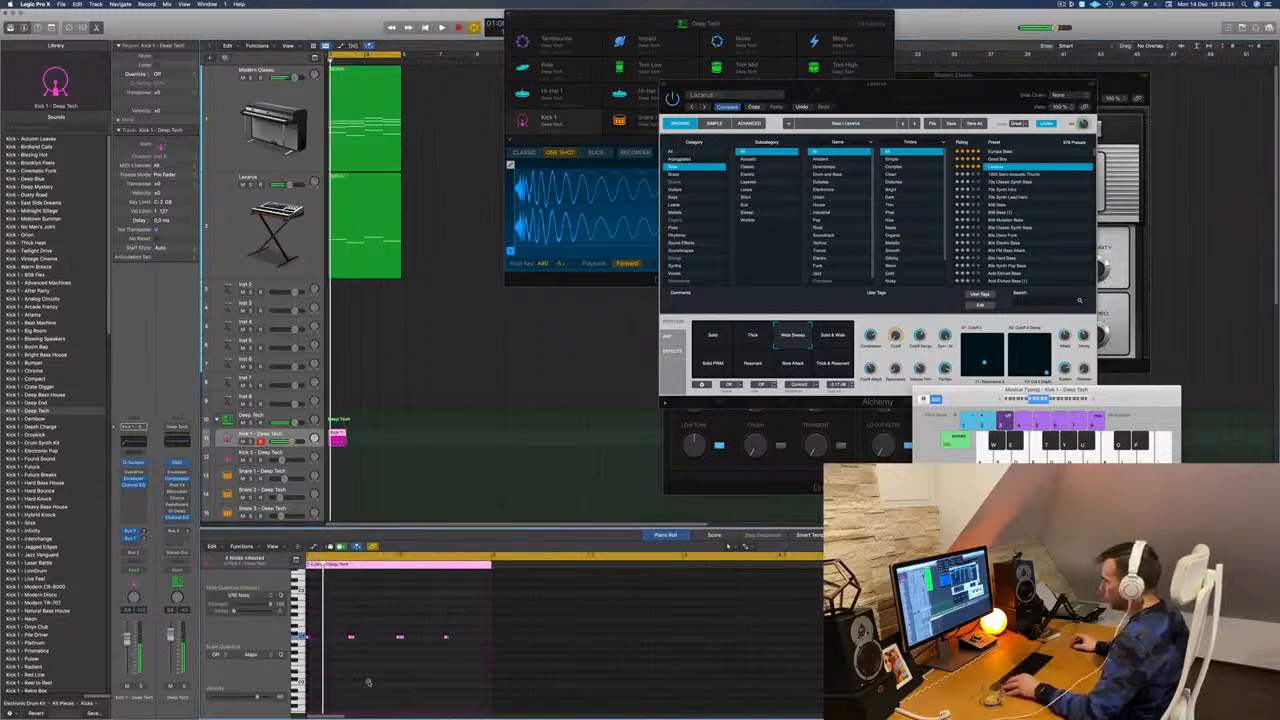
pyautogui.scroll(5, 384, 677)
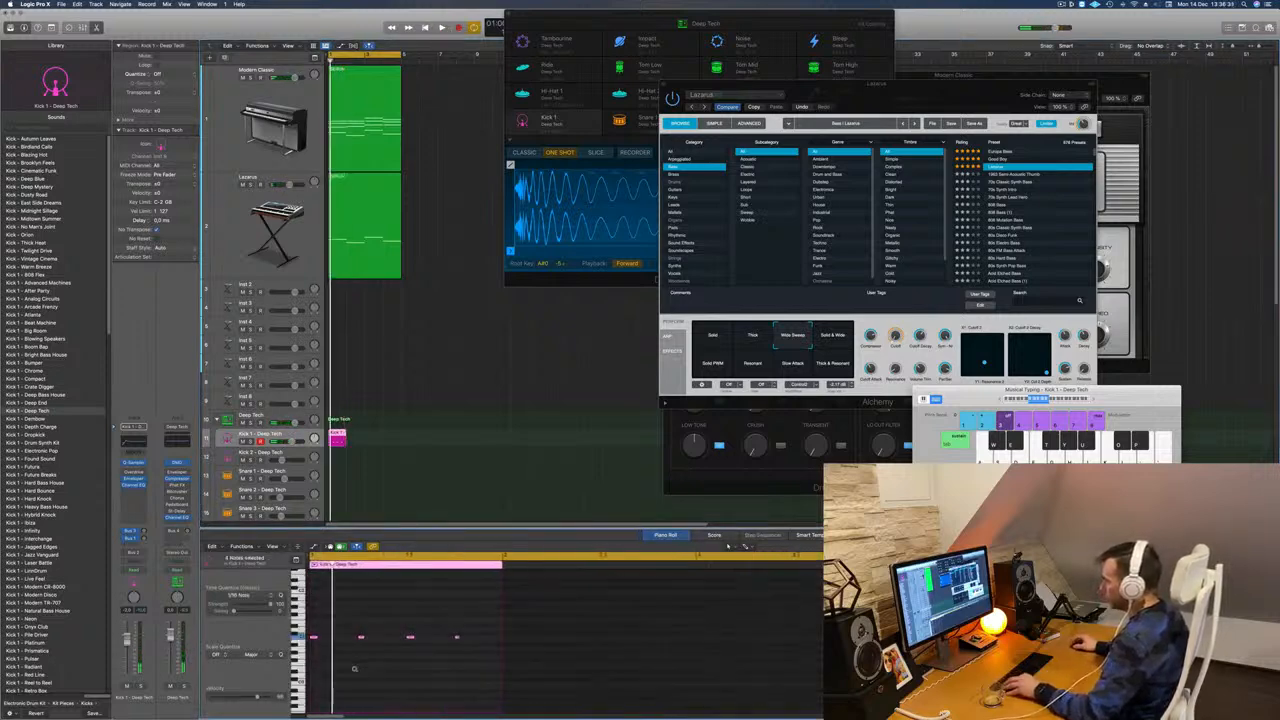
pyautogui.click(376, 670)
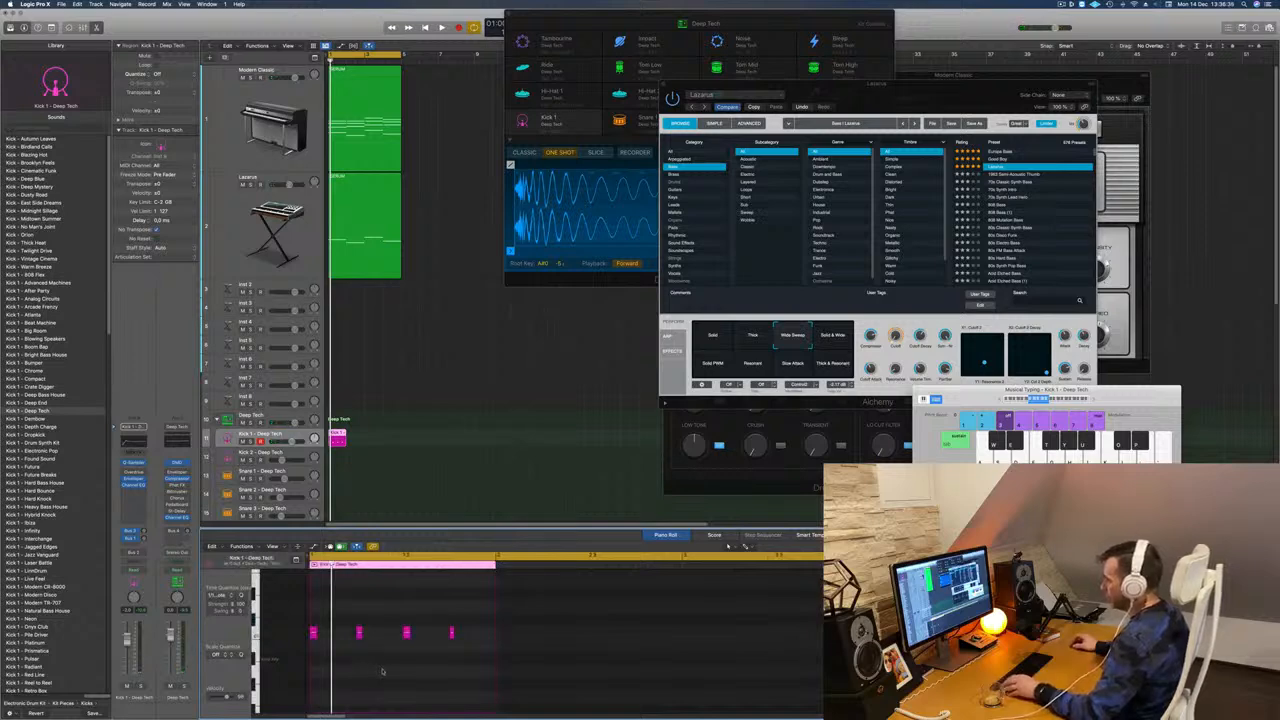
pyautogui.moveTo(476, 627); pyautogui.dragTo(309, 643)
pyautogui.hotkey('alt', 'shift', 'Down')
pyautogui.hotkey('alt', 'shift', 'Down')
pyautogui.hotkey('alt', 'shift', 'Down')
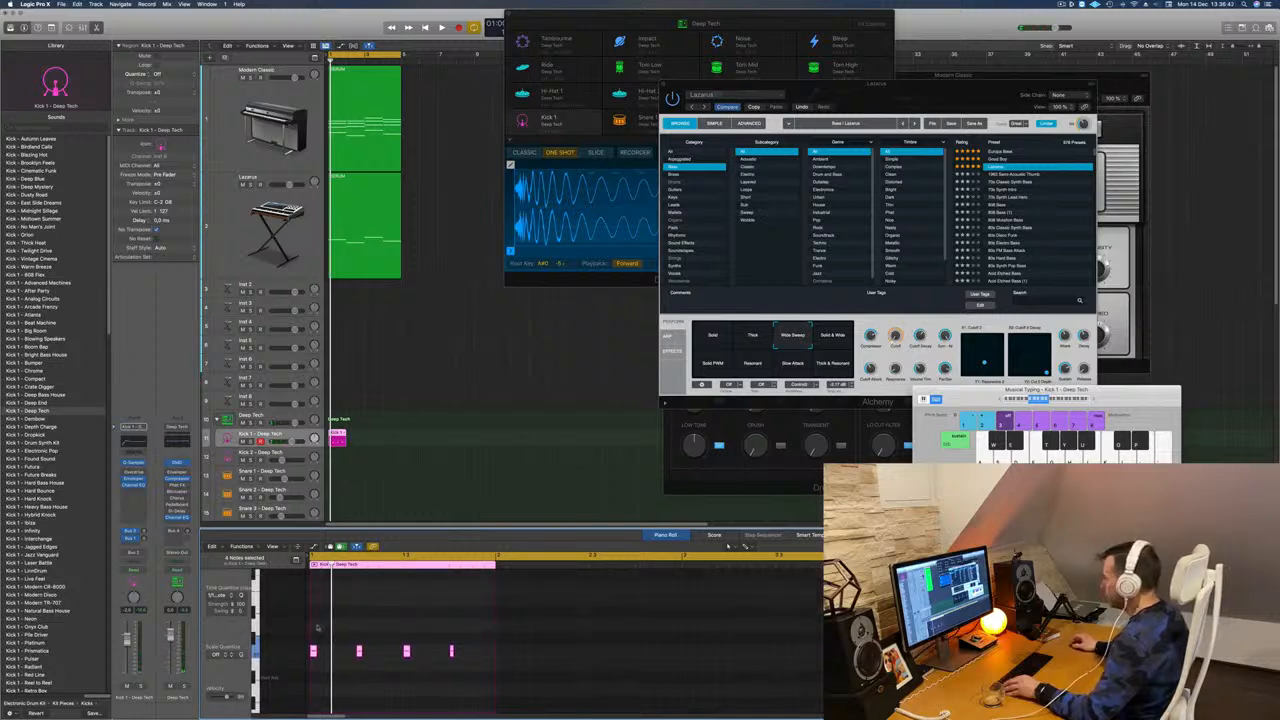
pyautogui.hscroll(1, 318, 634)
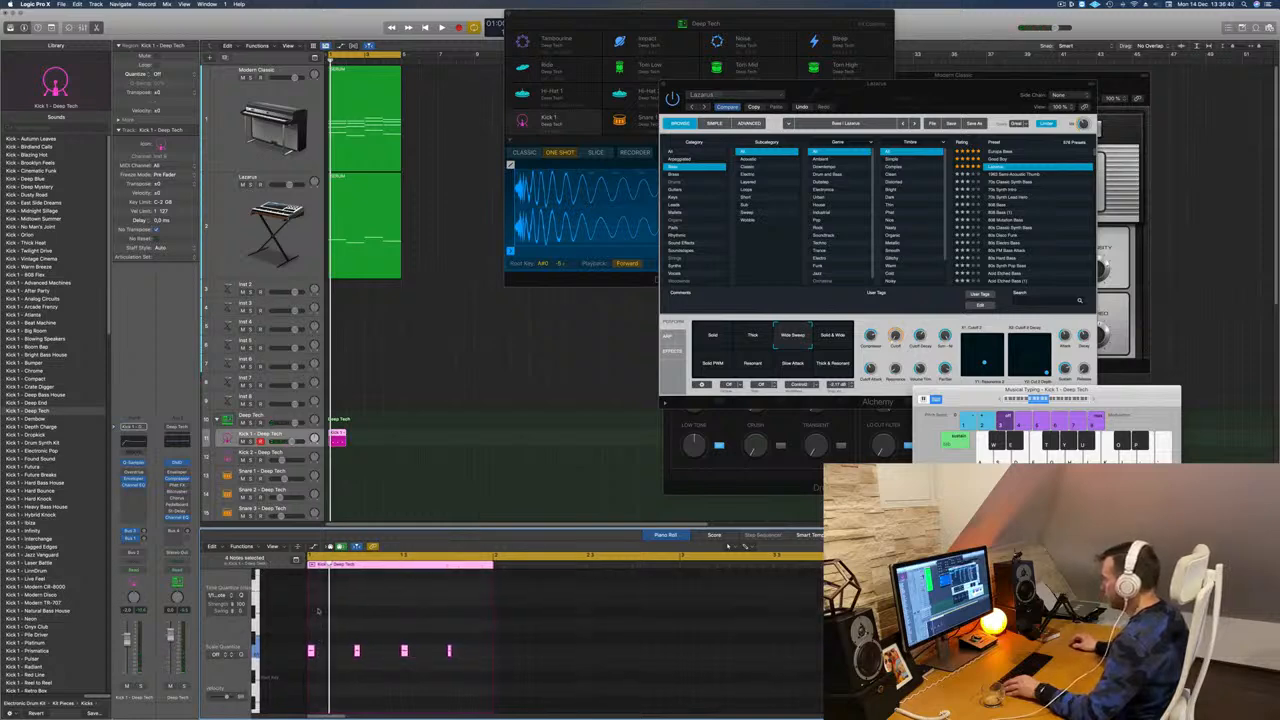
pyautogui.click(311, 653)
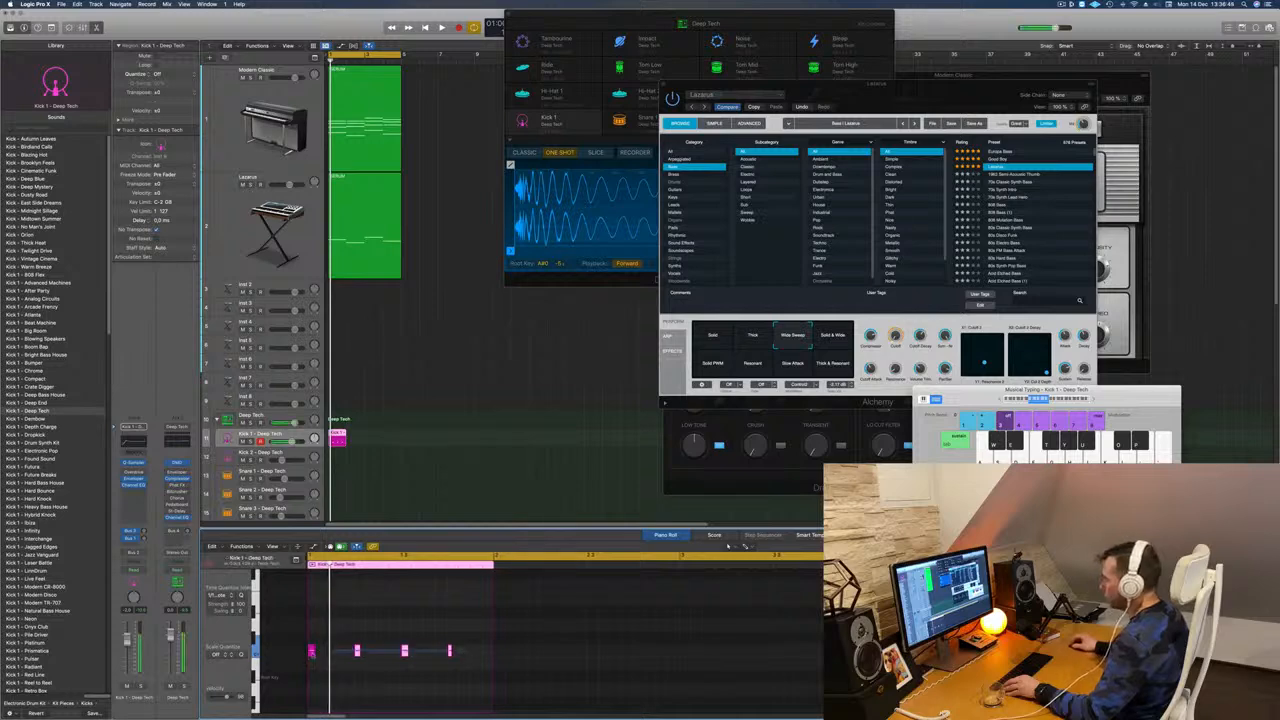
pyautogui.hotkey('alt', 'shift', 'Up')
pyautogui.hotkey('alt', 'shift', 'Up')
pyautogui.hotkey('alt', 'shift', 'Up')
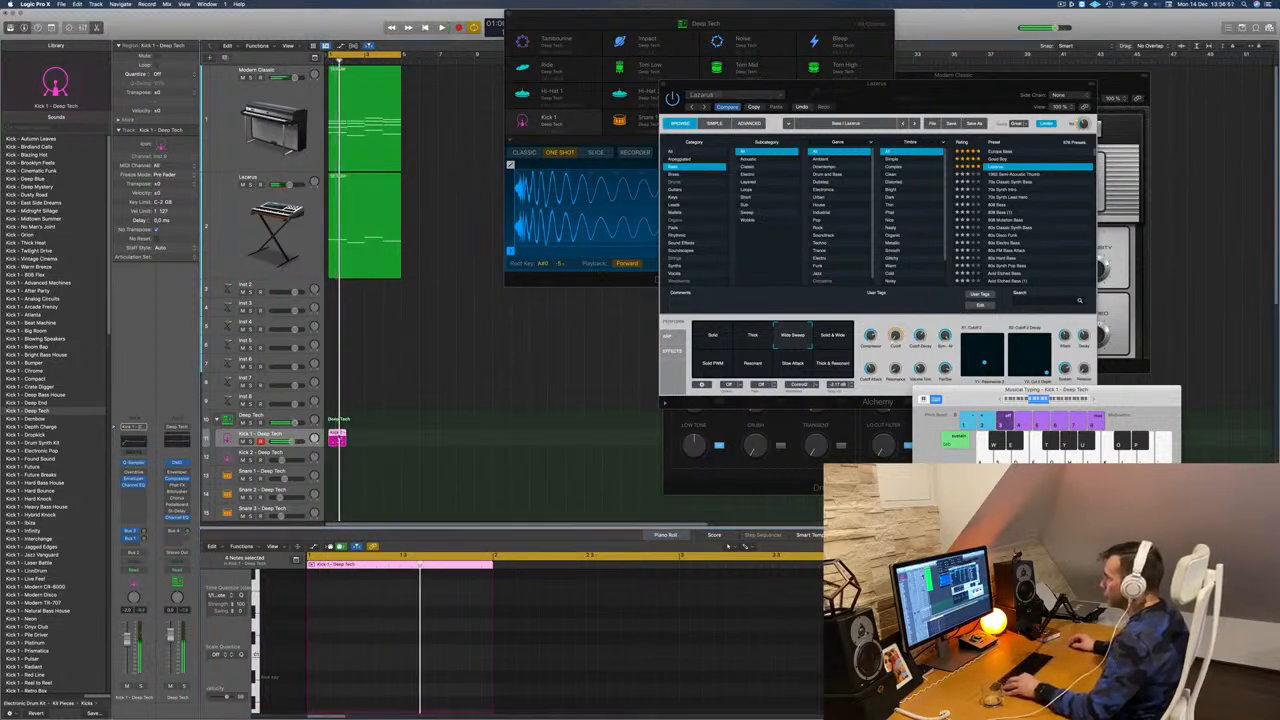
# Repeat the one-bar kick region to fill four bars and copy the four regions onto the Kick 2 track.
pyautogui.moveTo(353, 443); pyautogui.dragTo(372, 444)
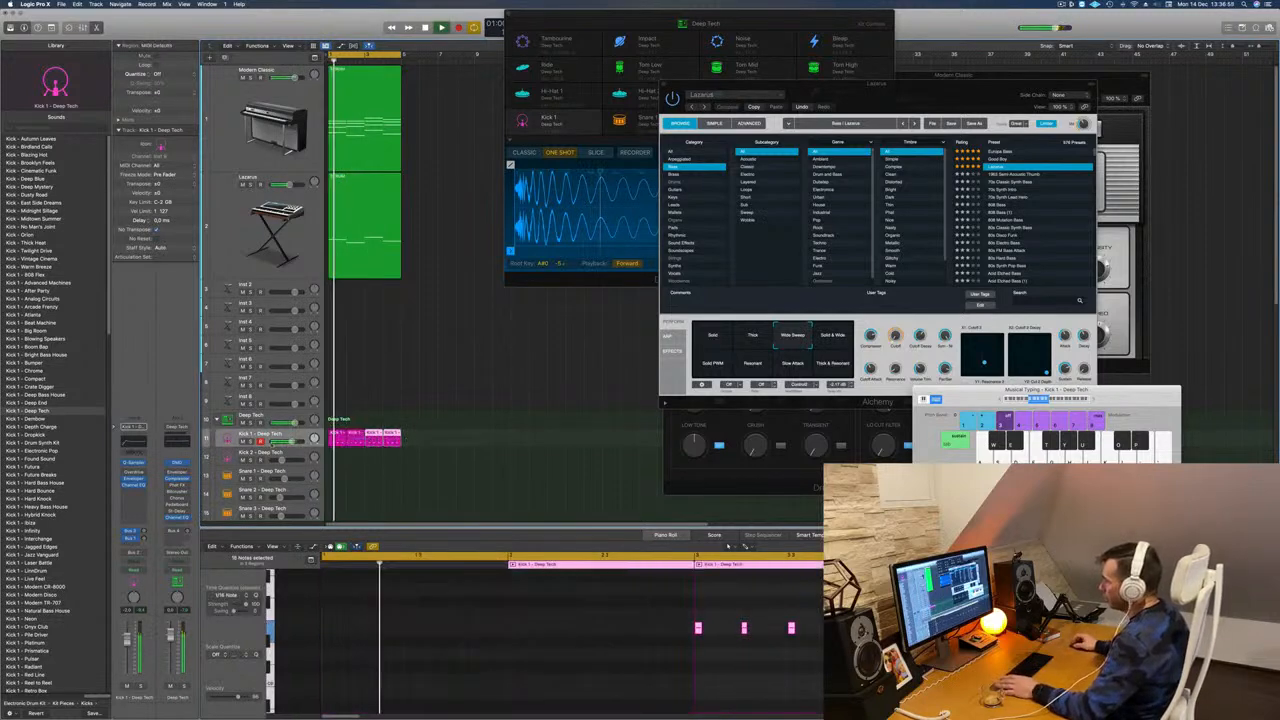
pyautogui.moveTo(337, 443)
pyautogui.mouseDown()
pyautogui.moveTo(340, 457)
pyautogui.moveTo(339, 440)
pyautogui.mouseUp()
pyautogui.press('space')
pyautogui.press('space')
pyautogui.press('space')
pyautogui.scroll(2, 420, 460)
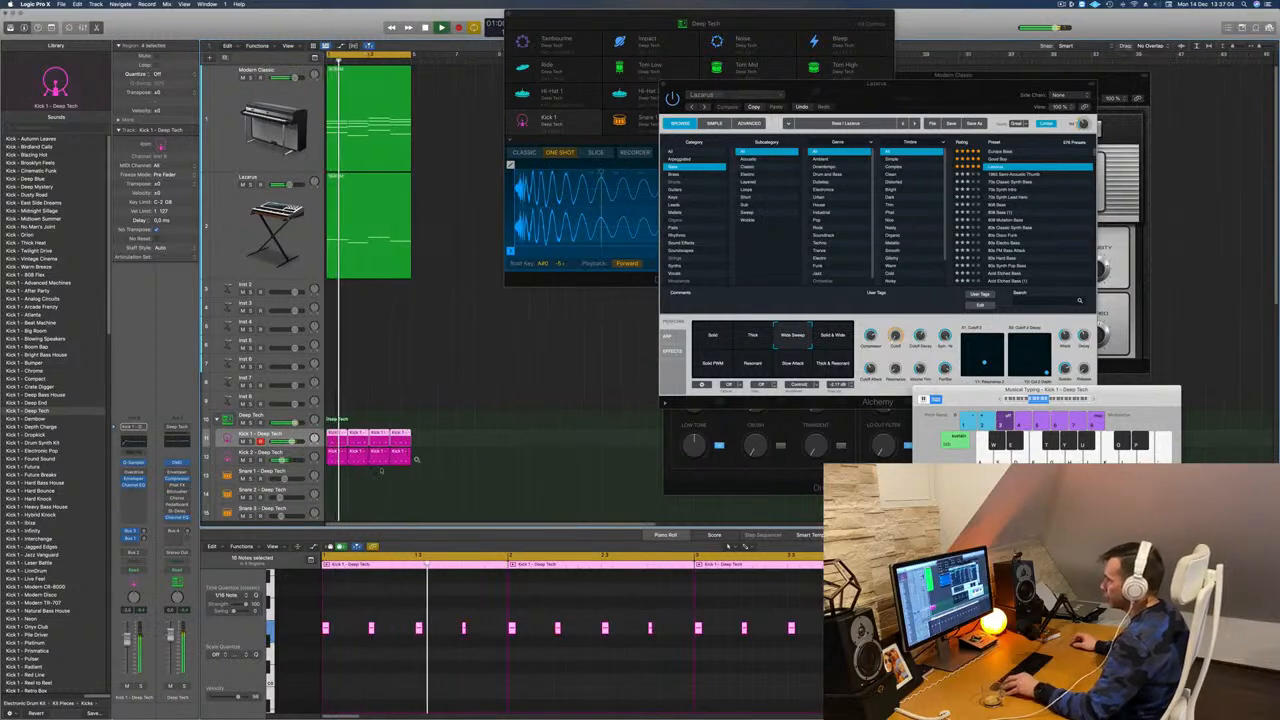
pyautogui.press('Down')
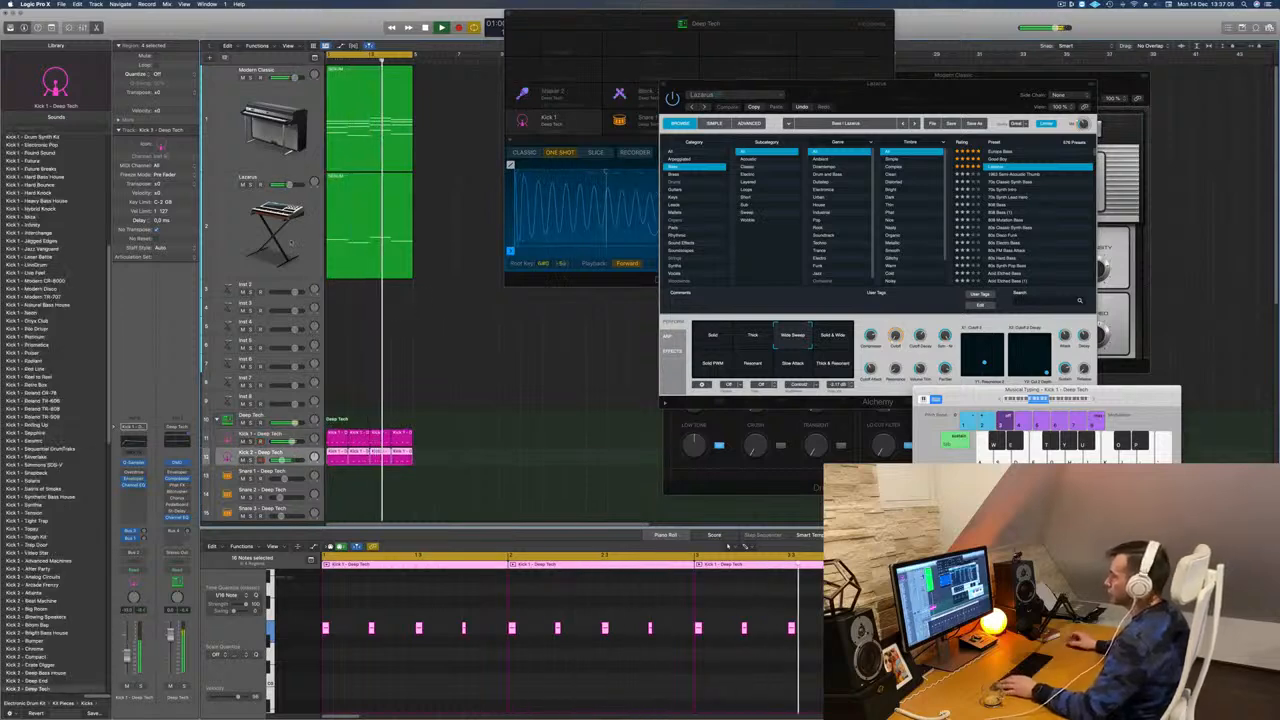
# Copy the Lazarus track's bass region onto the Inst 2 track.
pyautogui.click(309, 222)
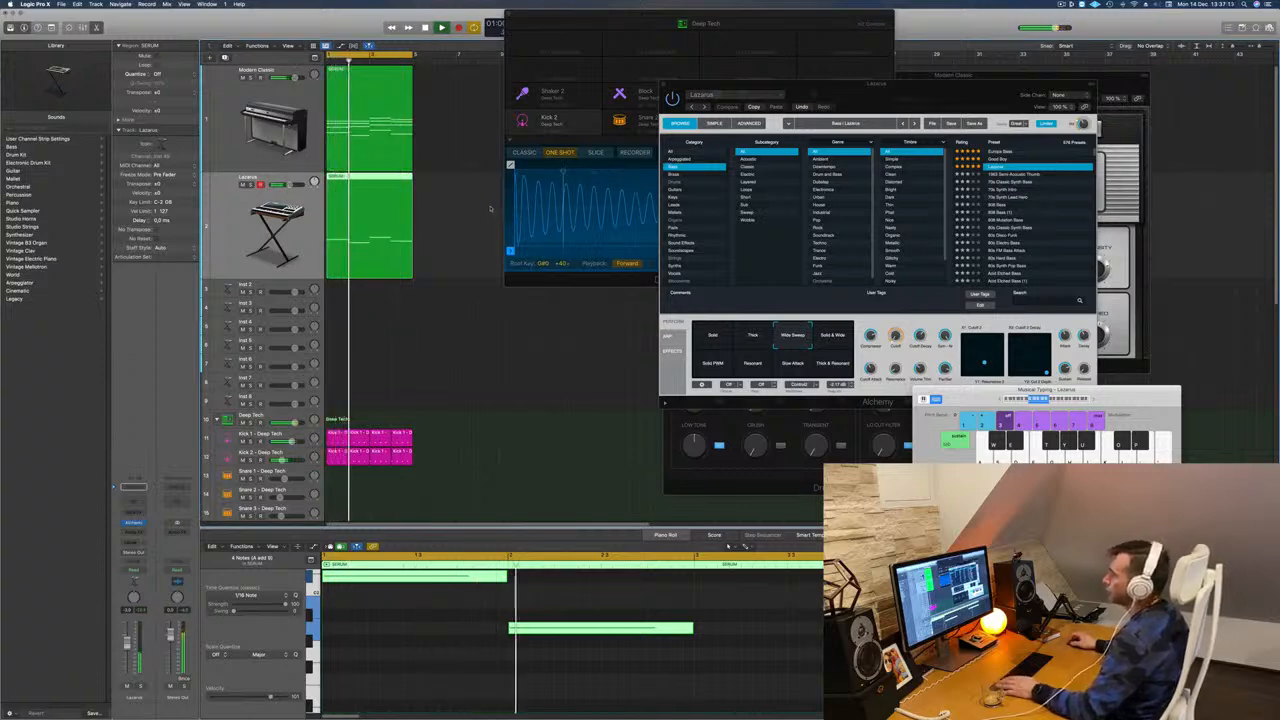
pyautogui.moveTo(361, 177); pyautogui.dragTo(353, 288)
pyautogui.press('space')
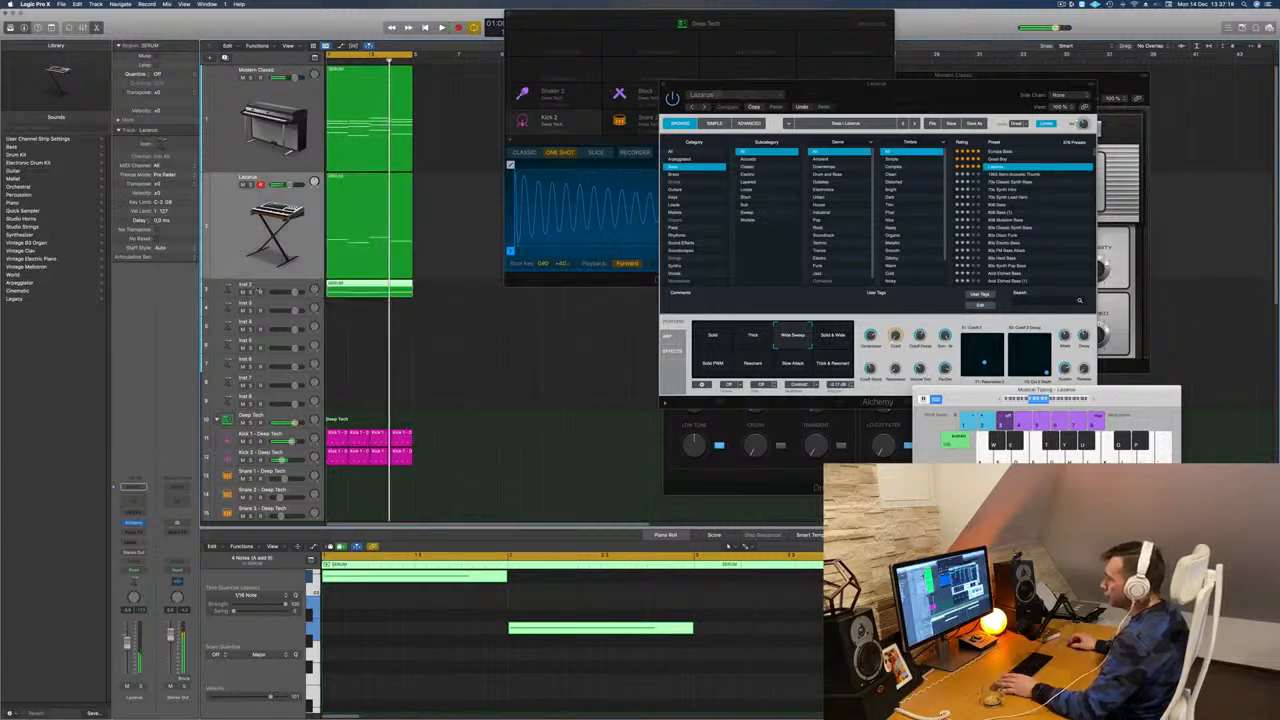
pyautogui.press('Return')
pyautogui.press('e')
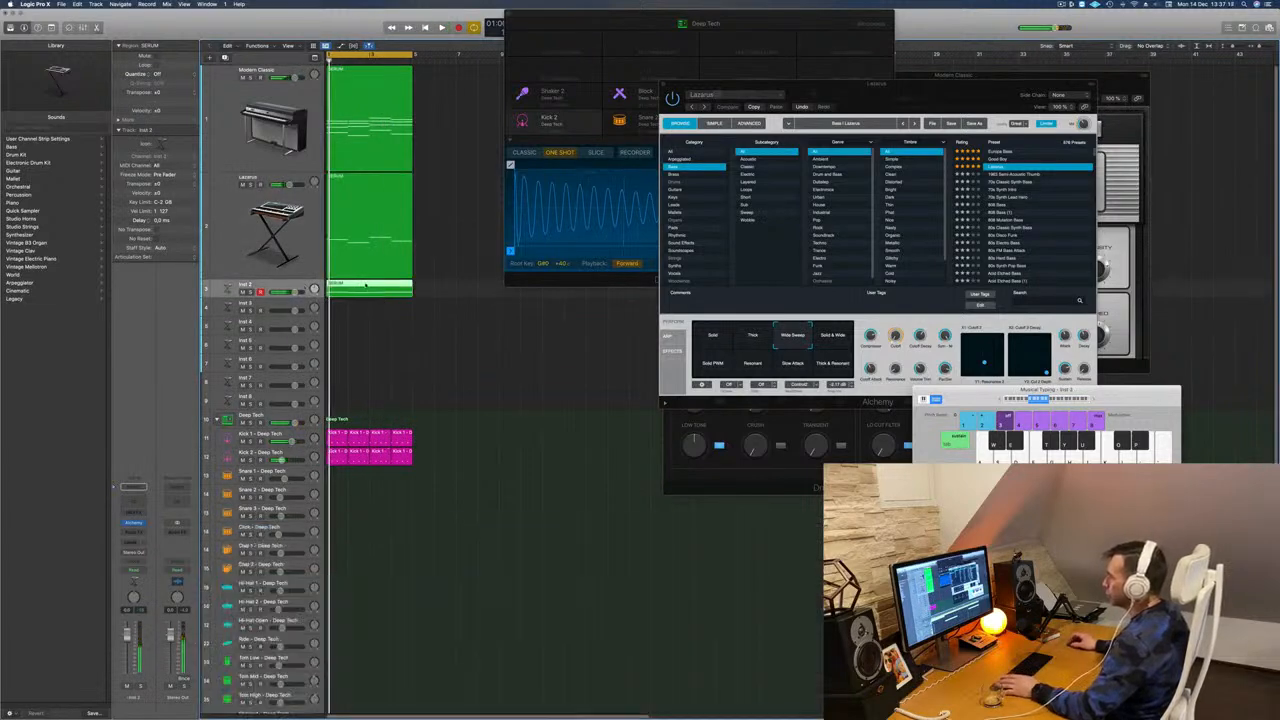
# Shorten all the copied region's long notes to brief stabs and start them later within each bar.
pyautogui.press('e')
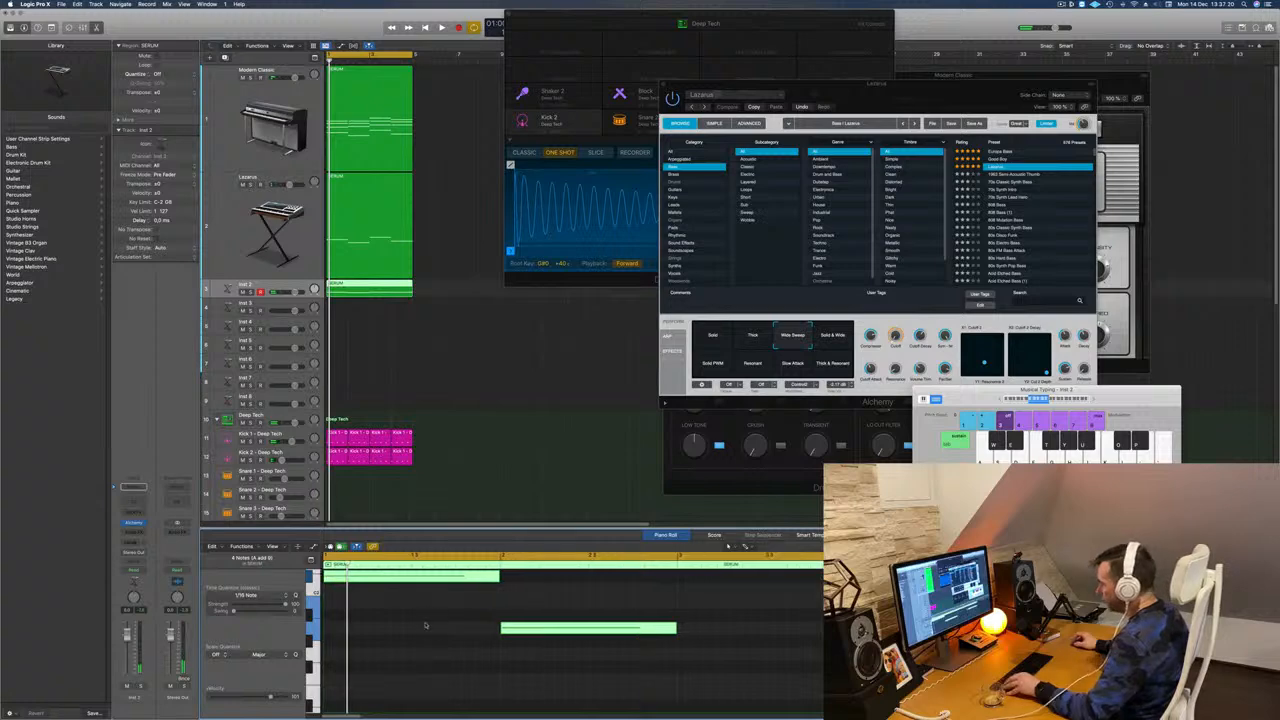
pyautogui.scroll(2, 425, 626)
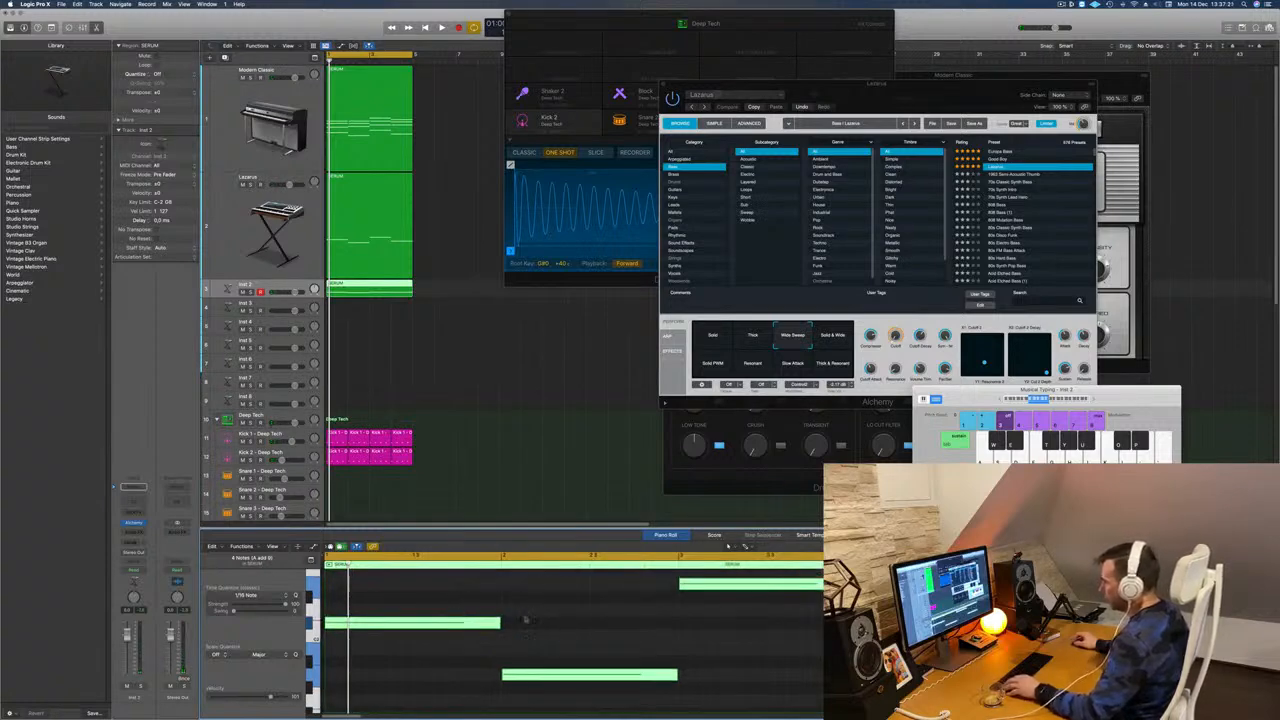
pyautogui.click(494, 604)
pyautogui.press('super+a')
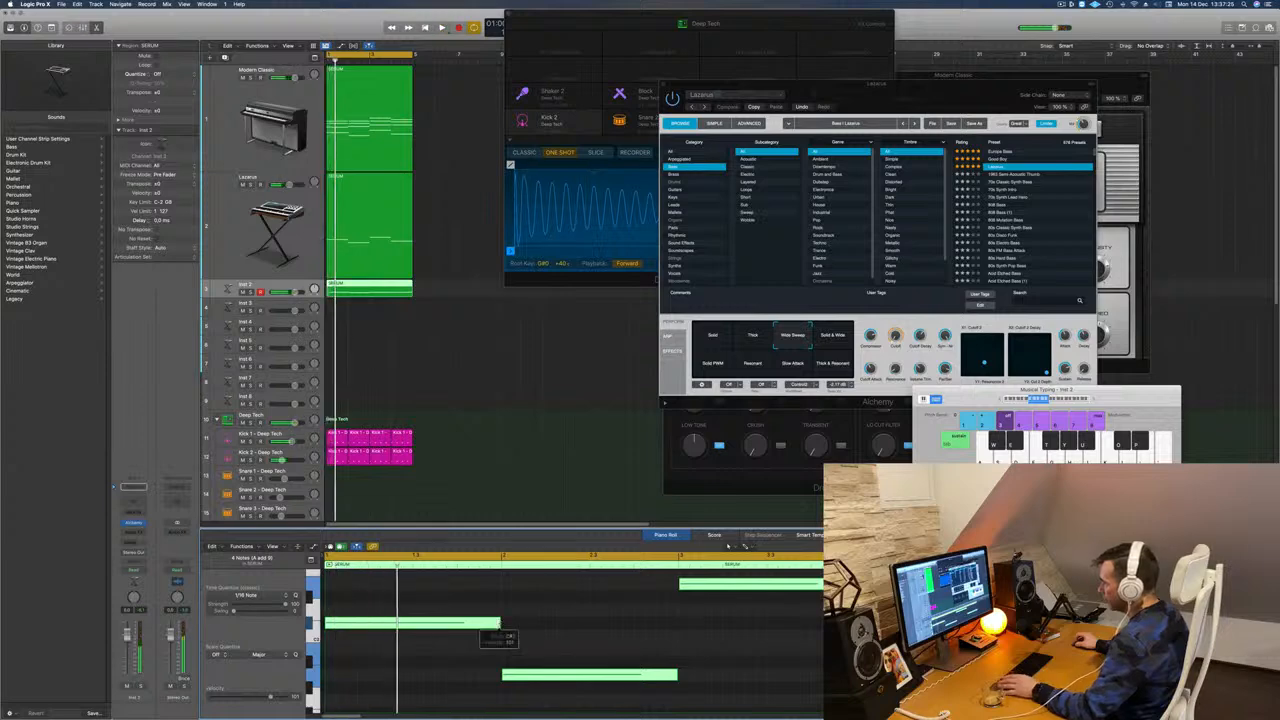
pyautogui.moveTo(497, 625); pyautogui.dragTo(398, 623)
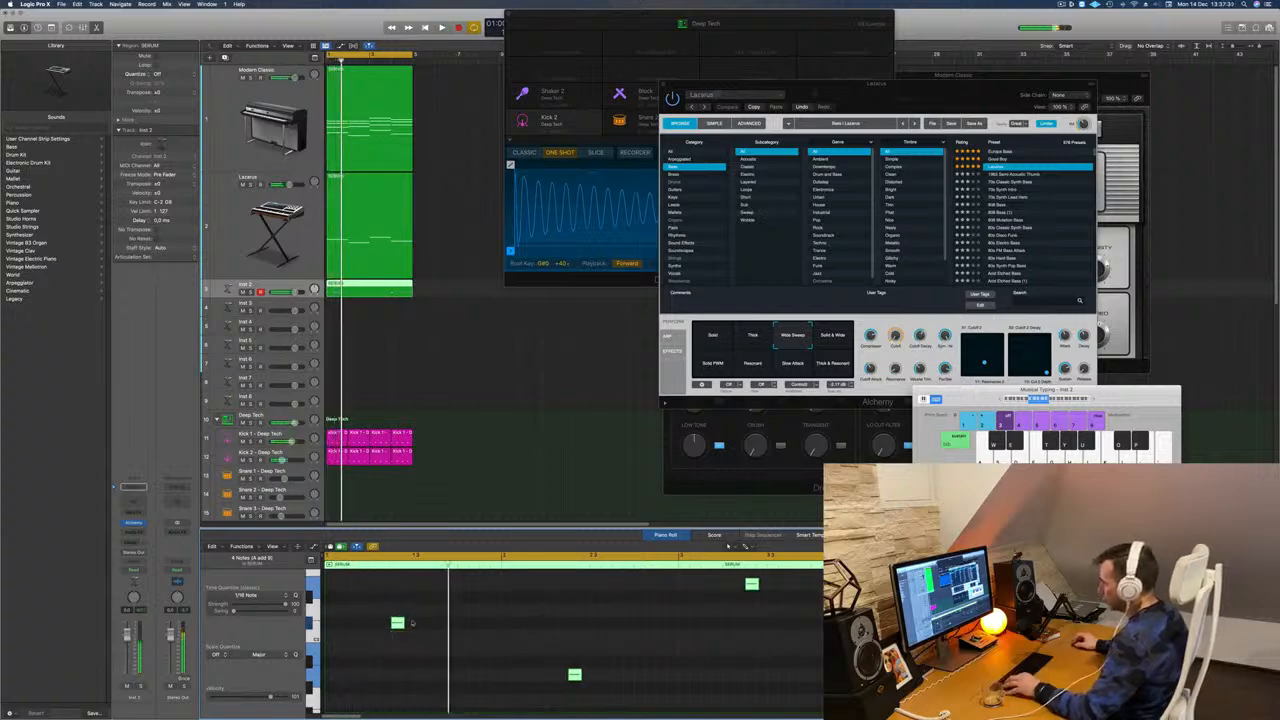
# Duplicate the short notes to four per bar, and shift the first bar's last three notes slightly later.
pyautogui.moveTo(404, 628); pyautogui.dragTo(467, 631)
pyautogui.press('space')
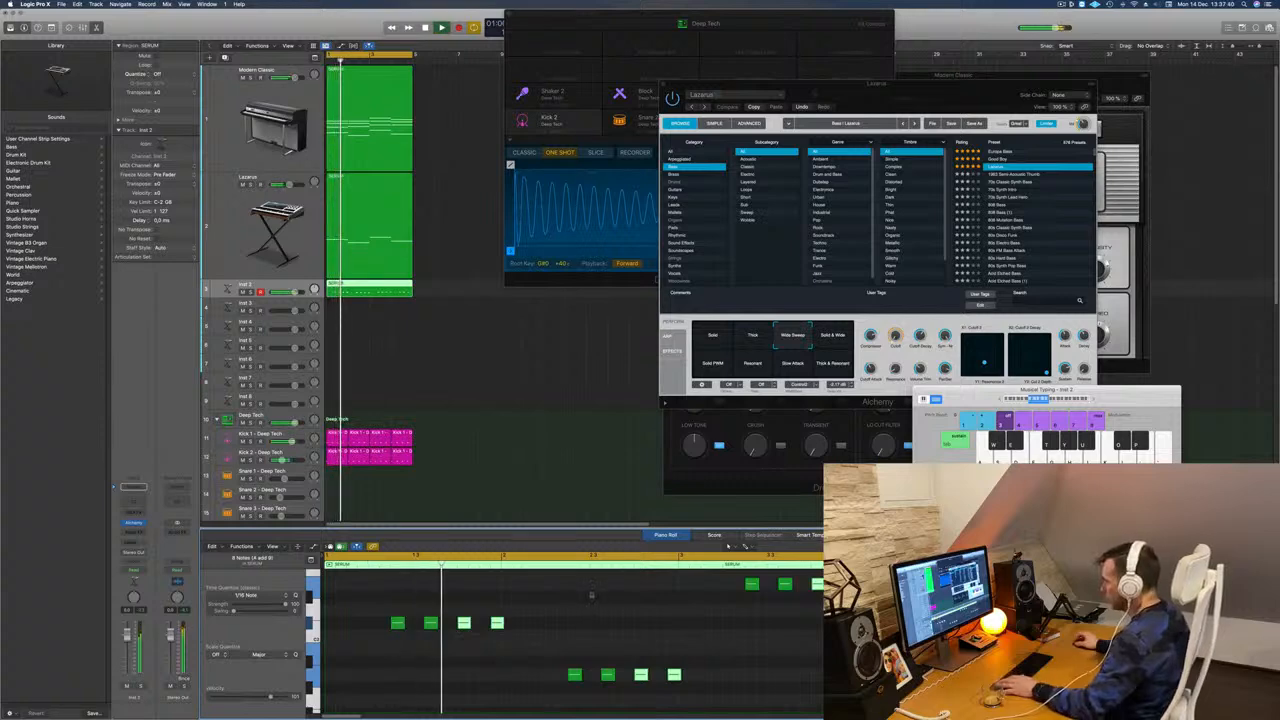
pyautogui.press('space')
pyautogui.press('space')
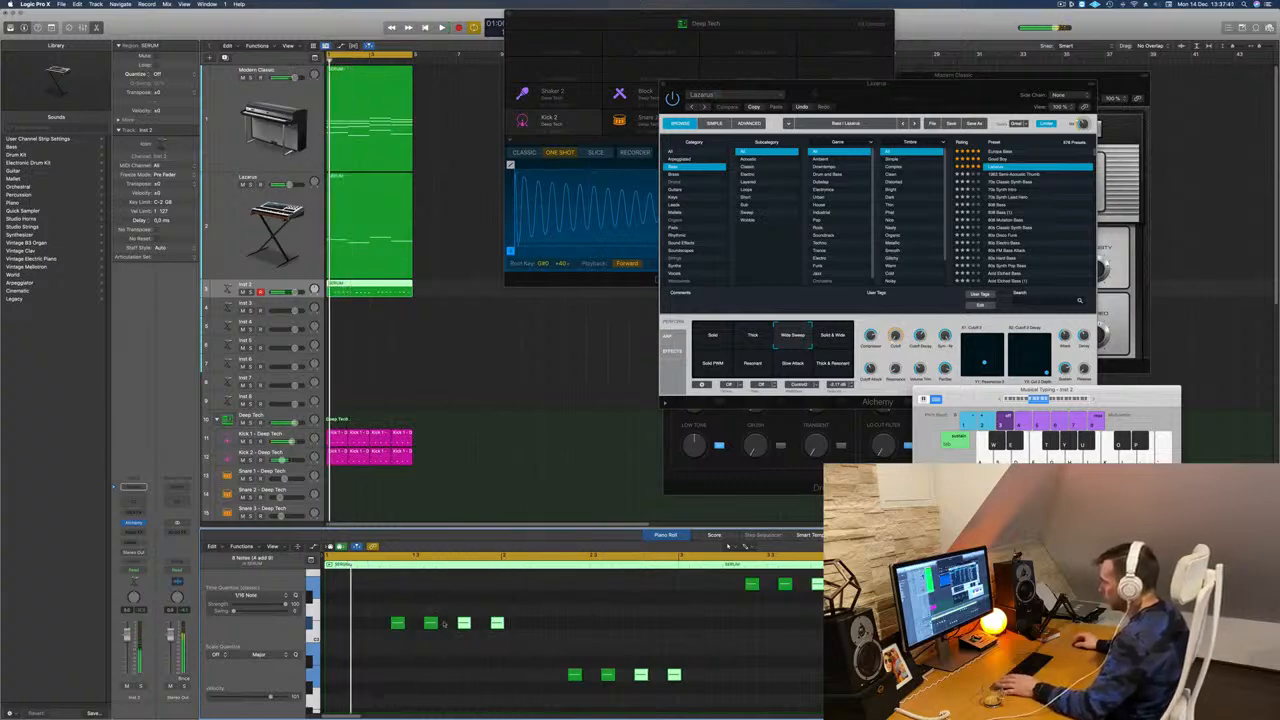
pyautogui.moveTo(434, 609); pyautogui.dragTo(537, 636)
pyautogui.press('space')
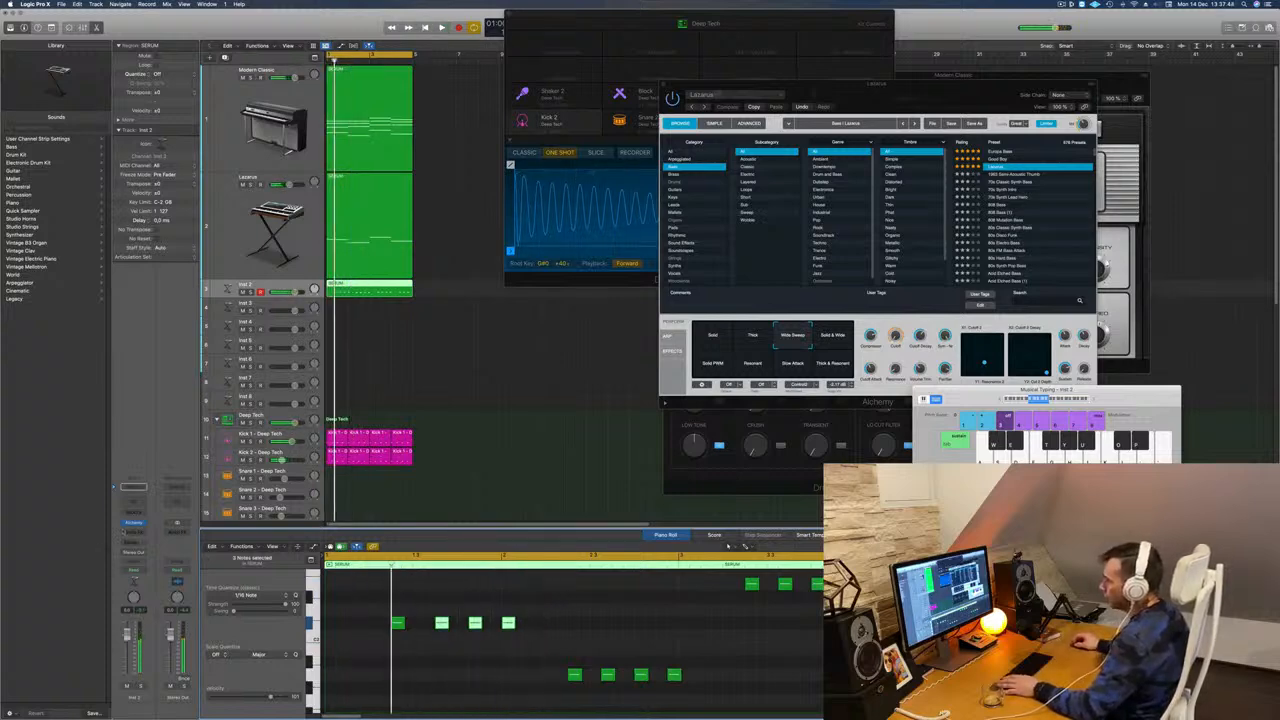
# Open Alchemy on the Inst 2 track and filter its presets to the Bass category and House genre.
pyautogui.click(133, 522)
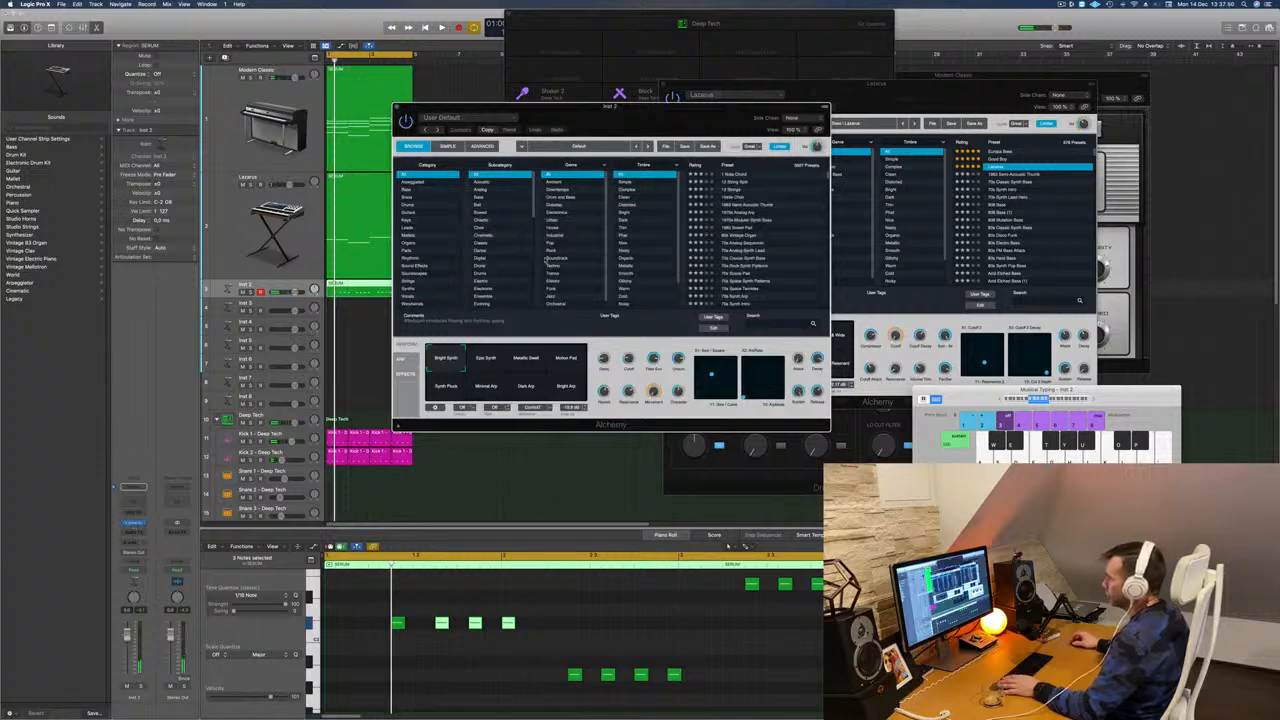
pyautogui.click(407, 191)
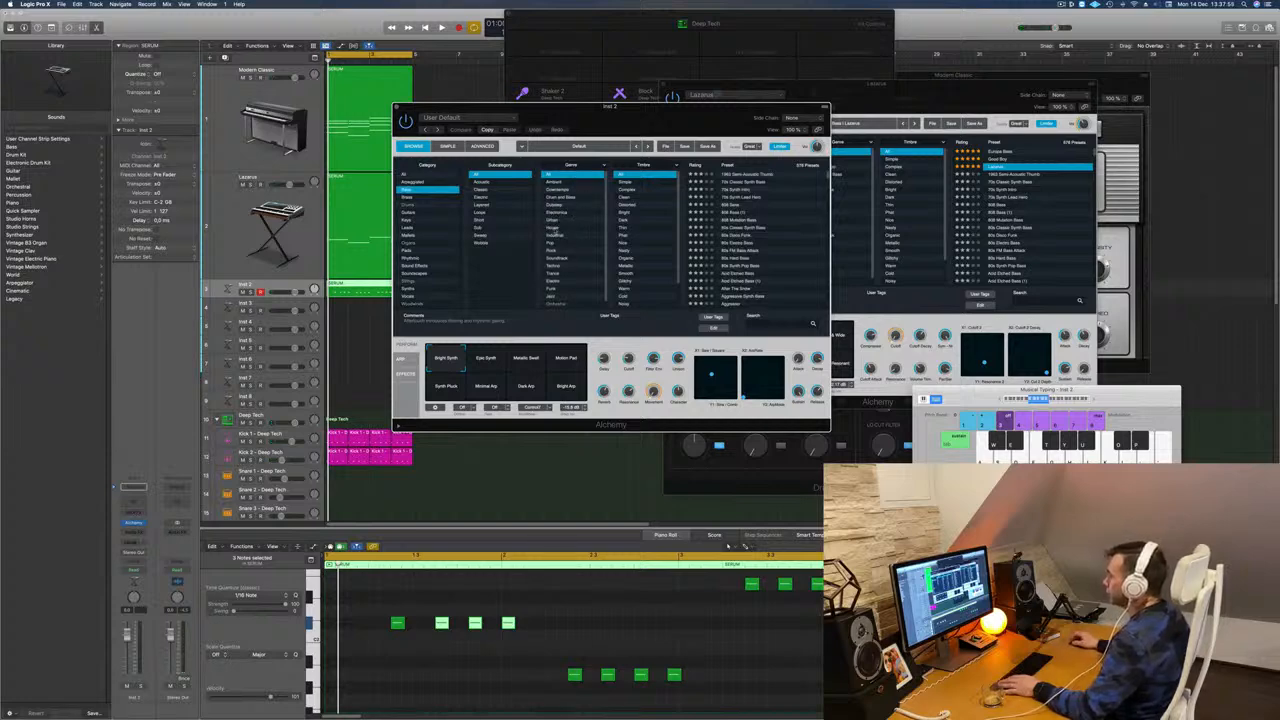
pyautogui.click(555, 229)
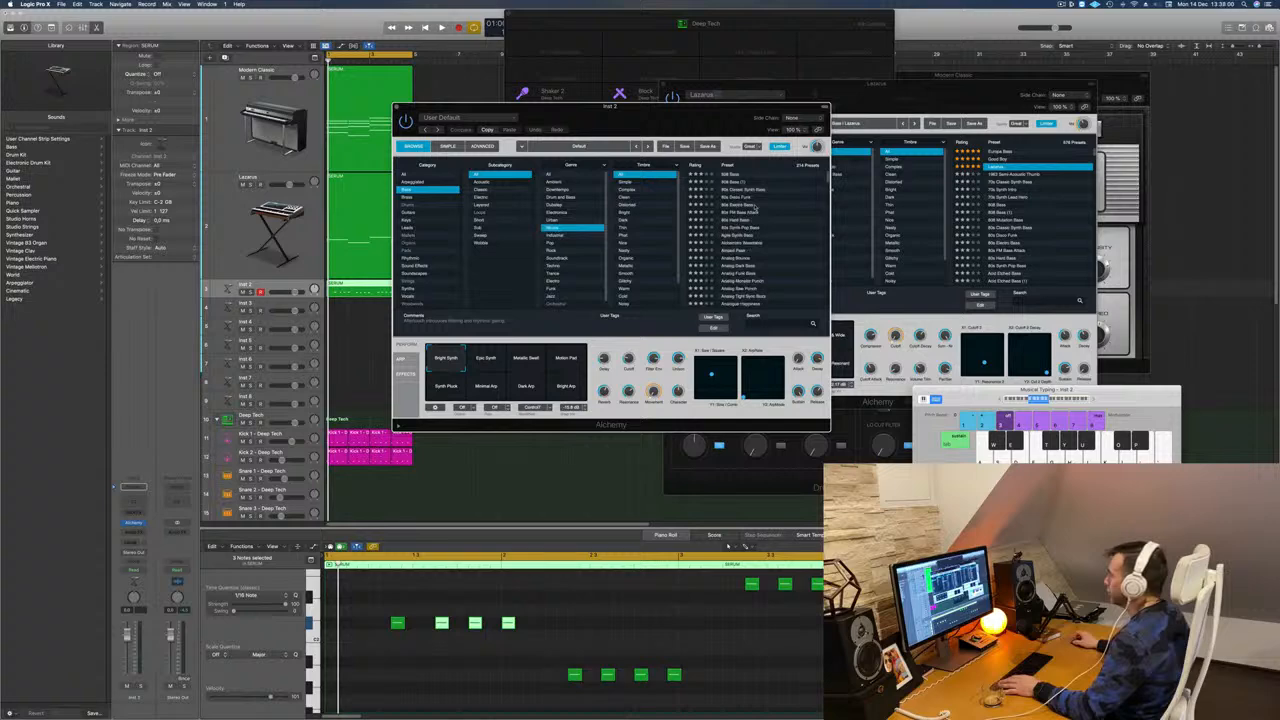
pyautogui.scroll(-5, 755, 207)
pyautogui.scroll(5, 754, 207)
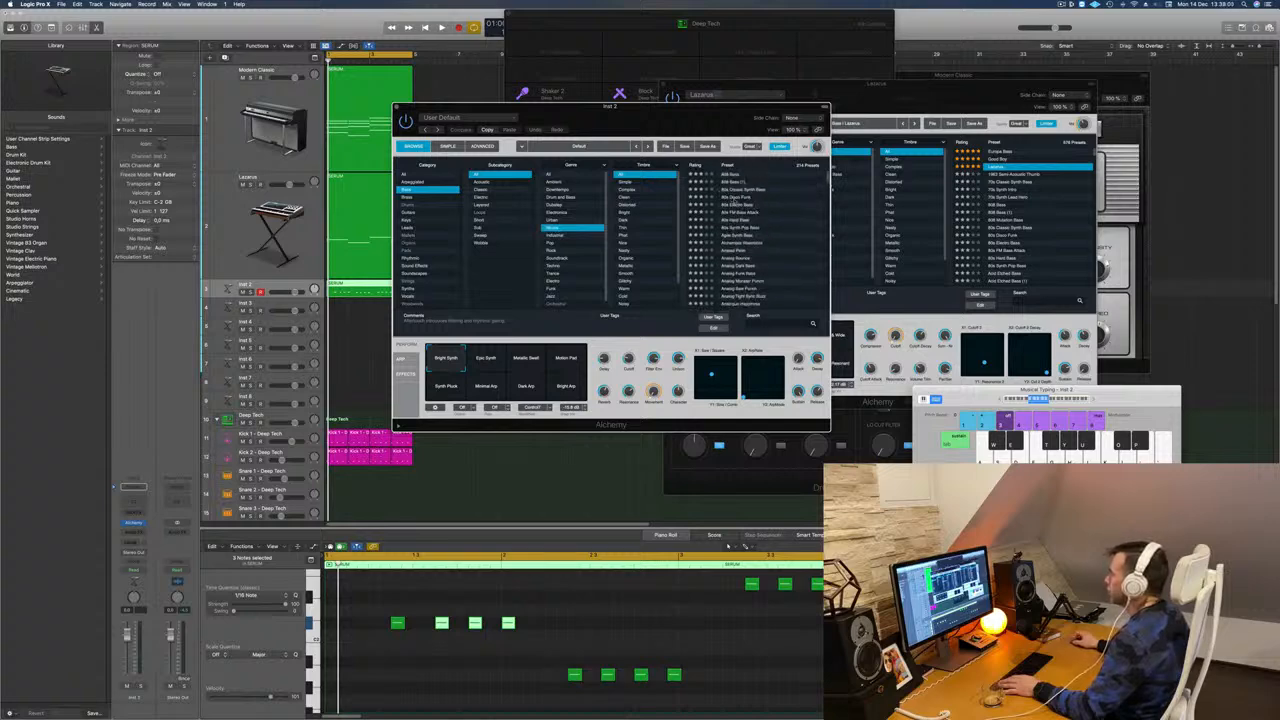
# Audition Alchemy presets from 80s Disco Funk onward during playback, and load 80s FM Bass Attack.
pyautogui.click(736, 198)
pyautogui.press('space')
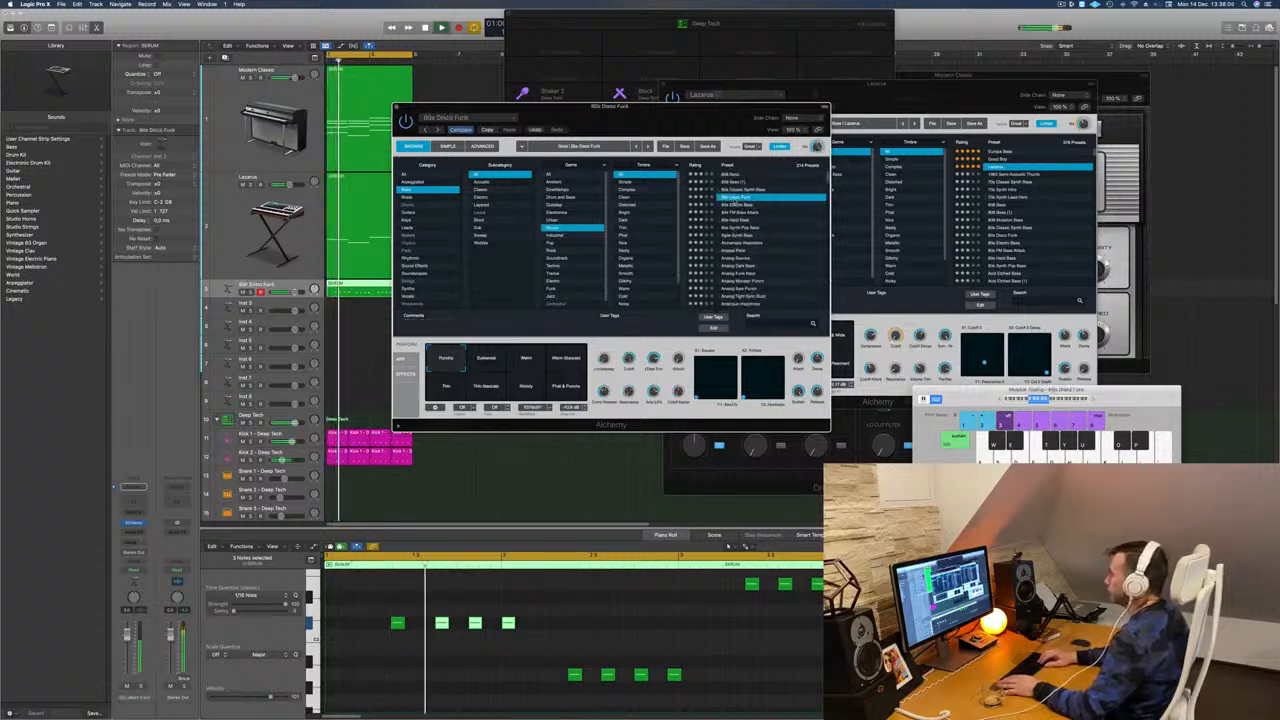
pyautogui.click(736, 205)
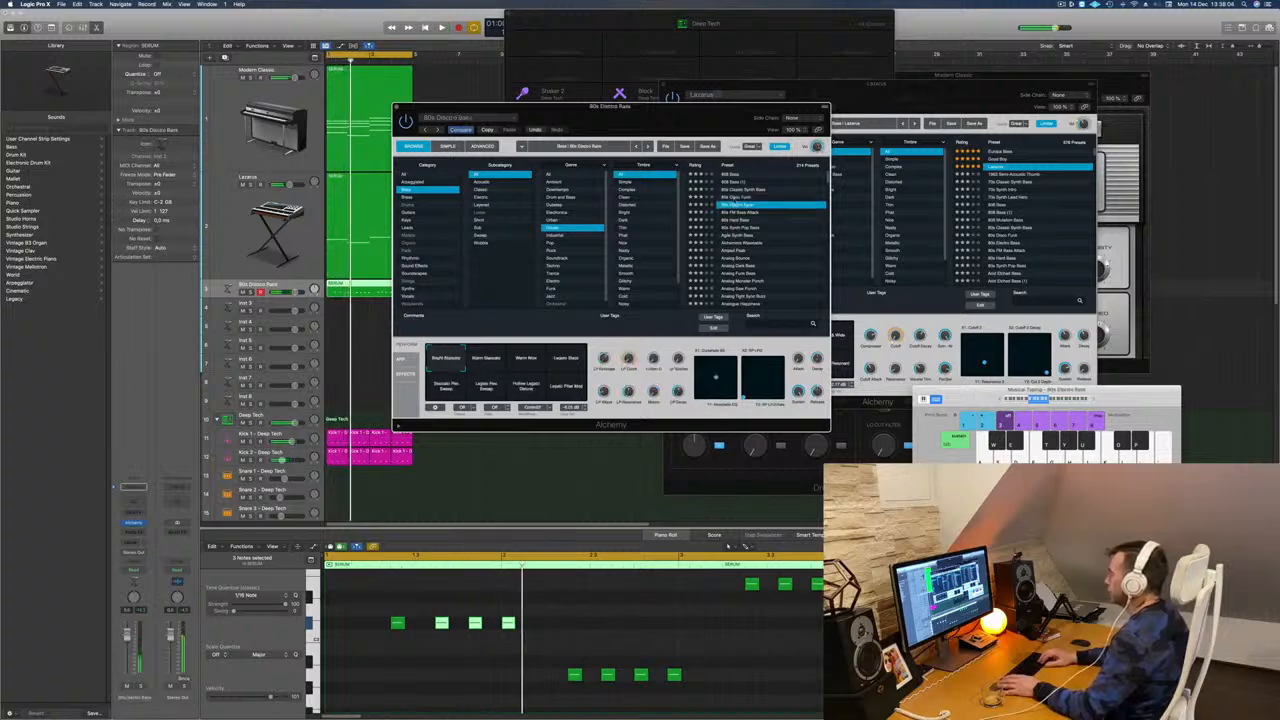
pyautogui.press('Down')
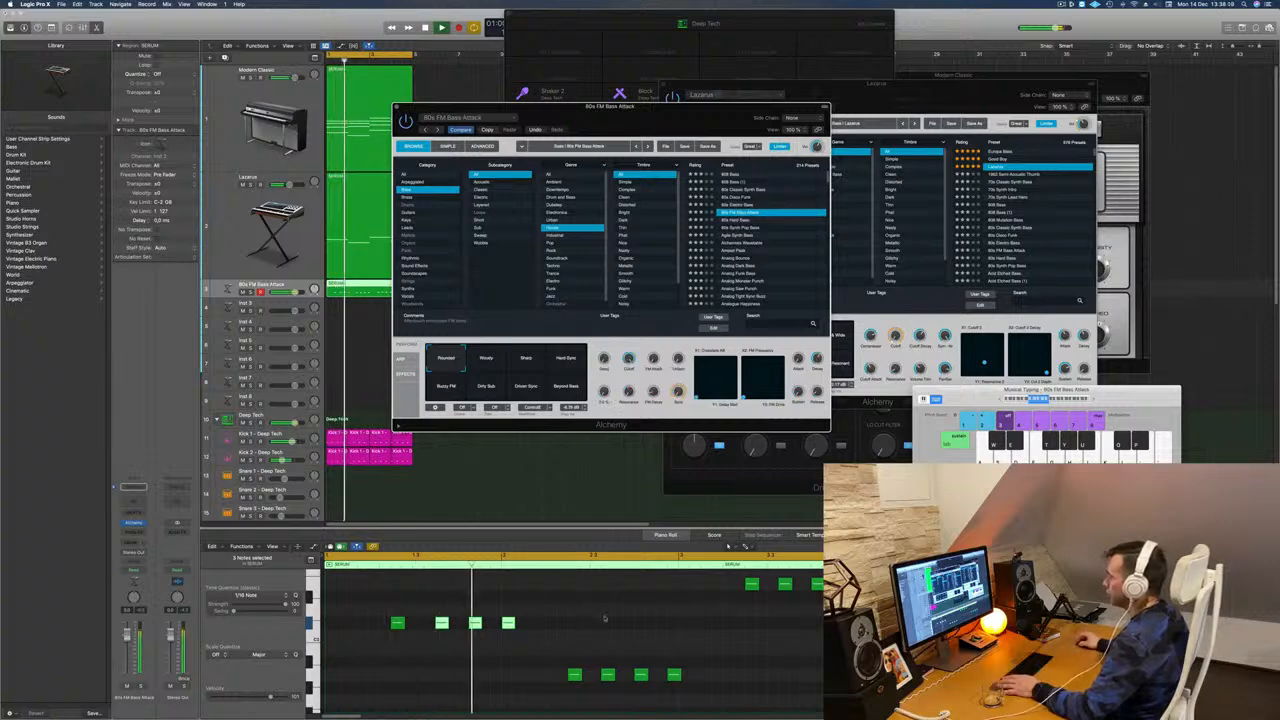
# Audition the 80s FM Bass Attack sound variations up to Driven Sync during playback, and load the 80s Hard Bass preset.
pyautogui.click(485, 360)
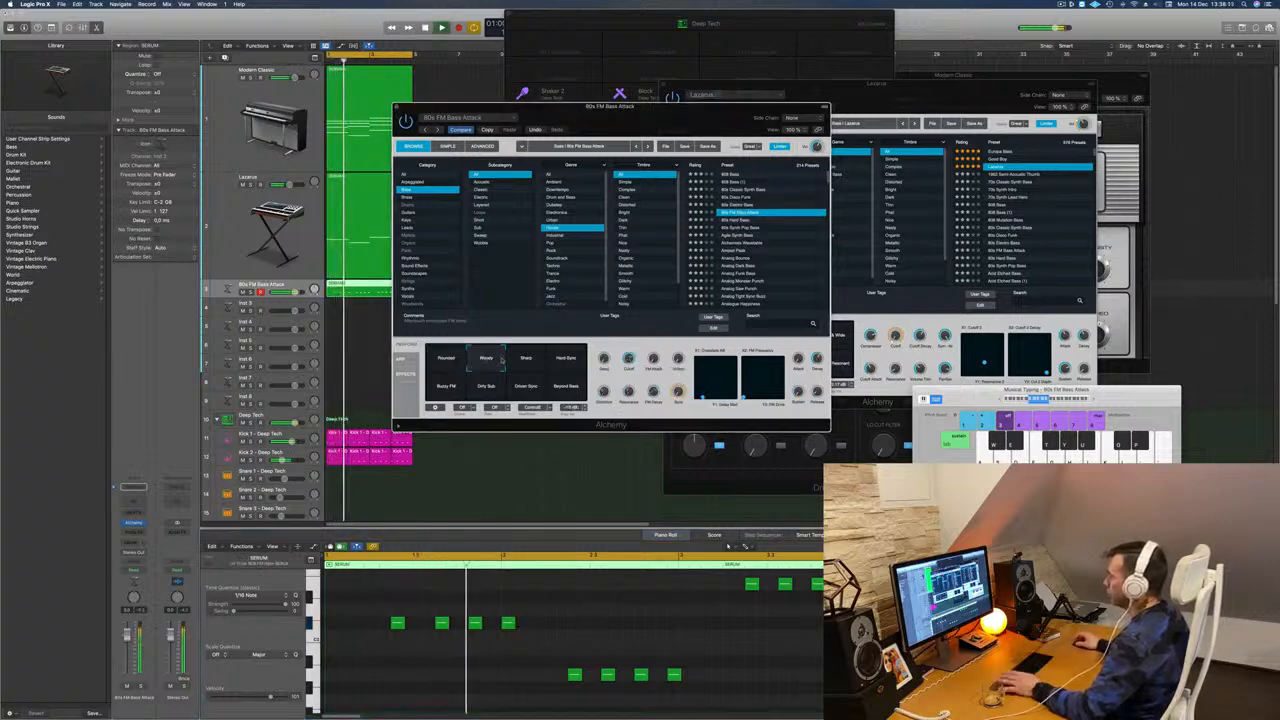
pyautogui.click(526, 358)
pyautogui.click(565, 360)
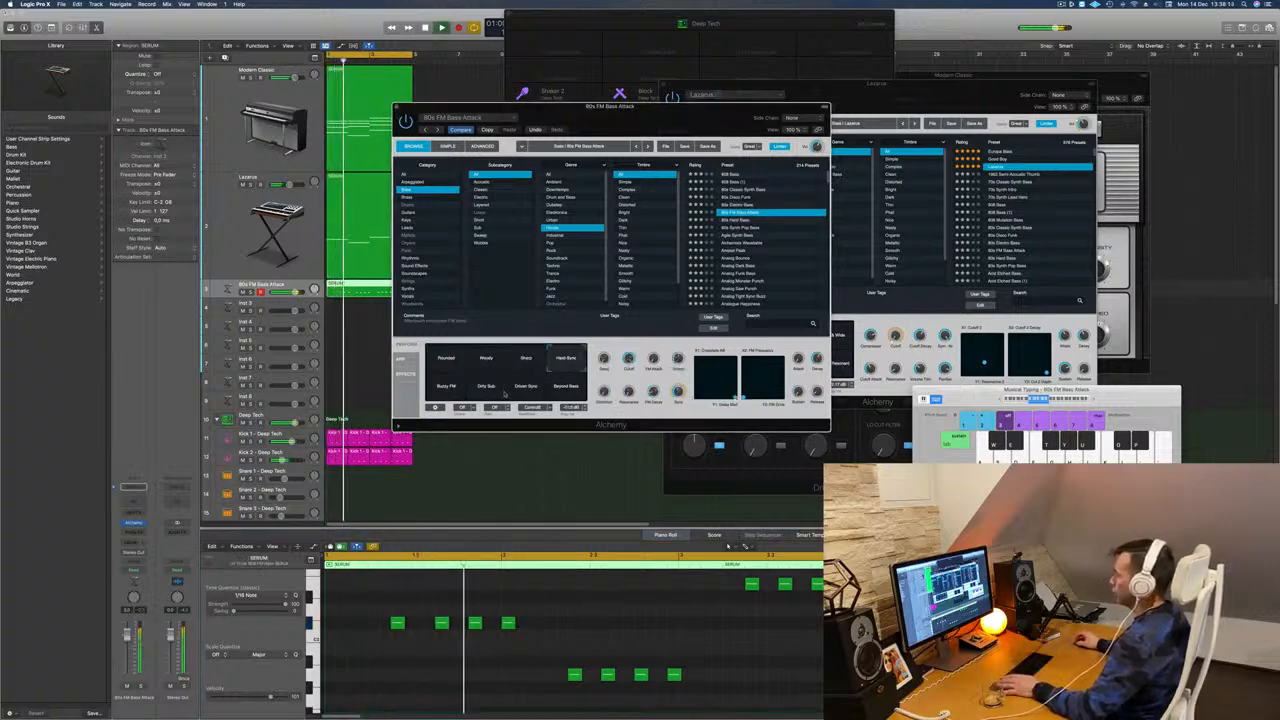
pyautogui.click(446, 386)
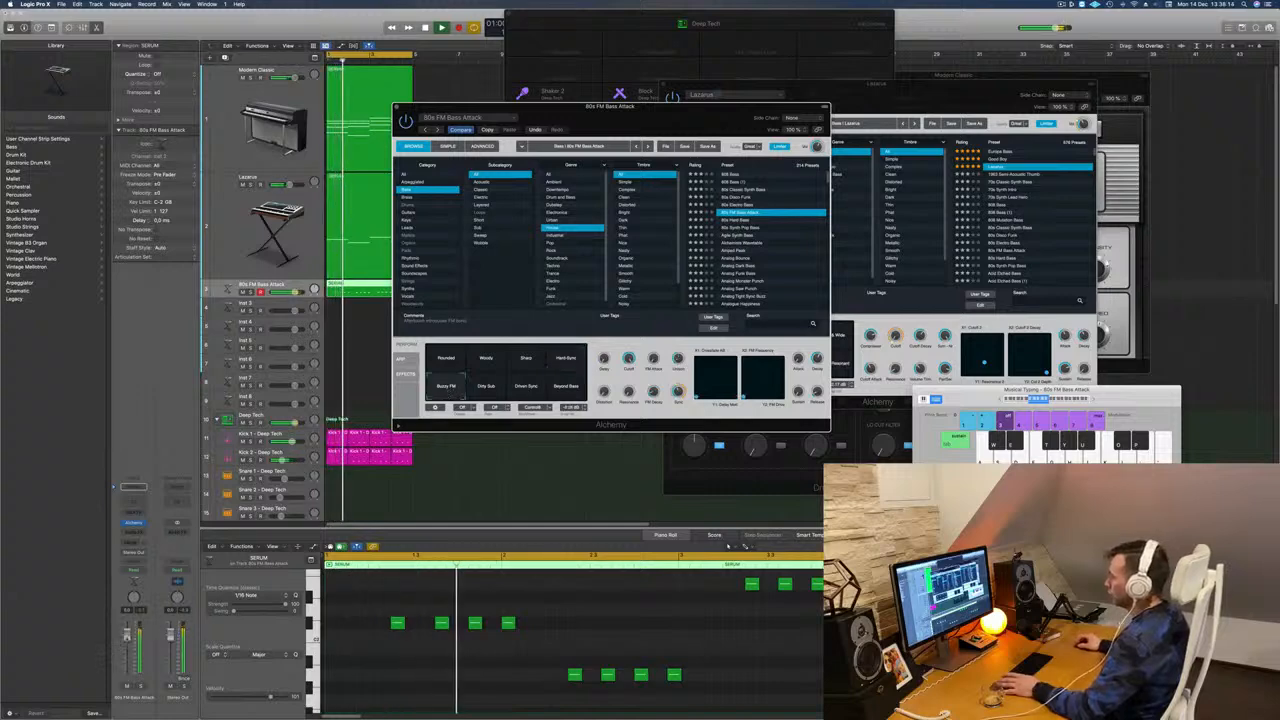
pyautogui.click(267, 612)
pyautogui.press('space')
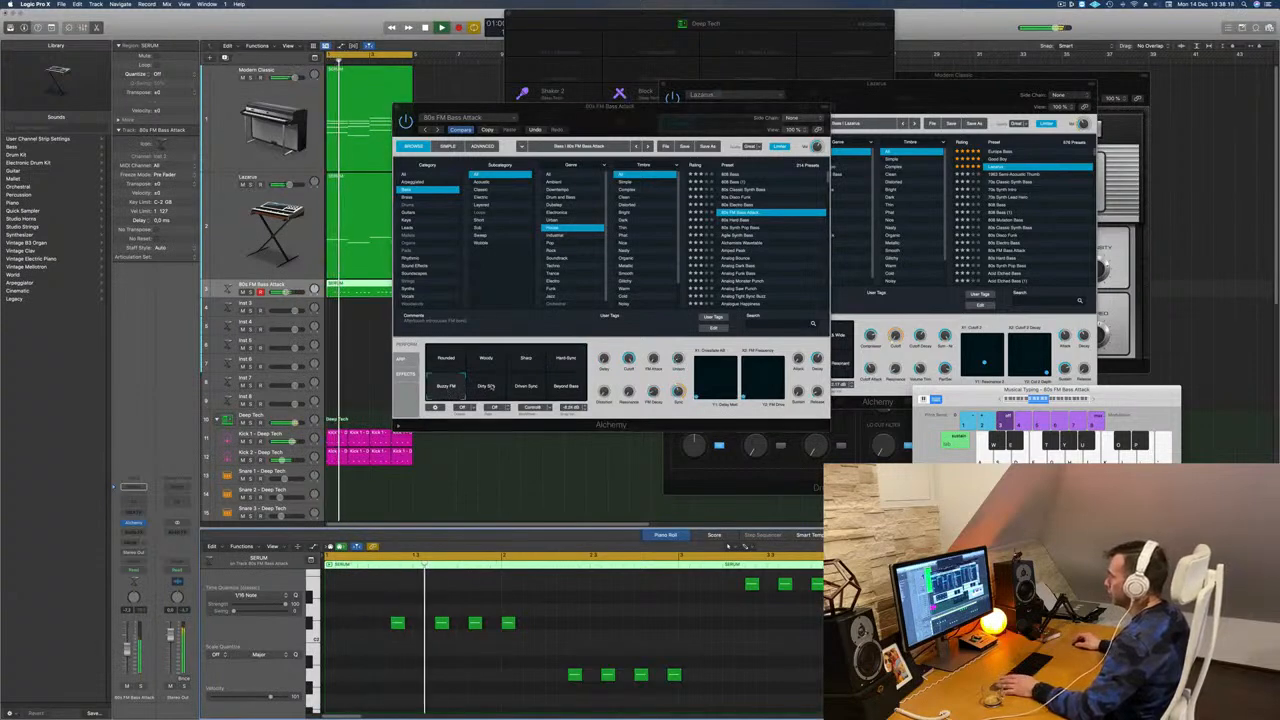
pyautogui.click(488, 386)
pyautogui.click(526, 386)
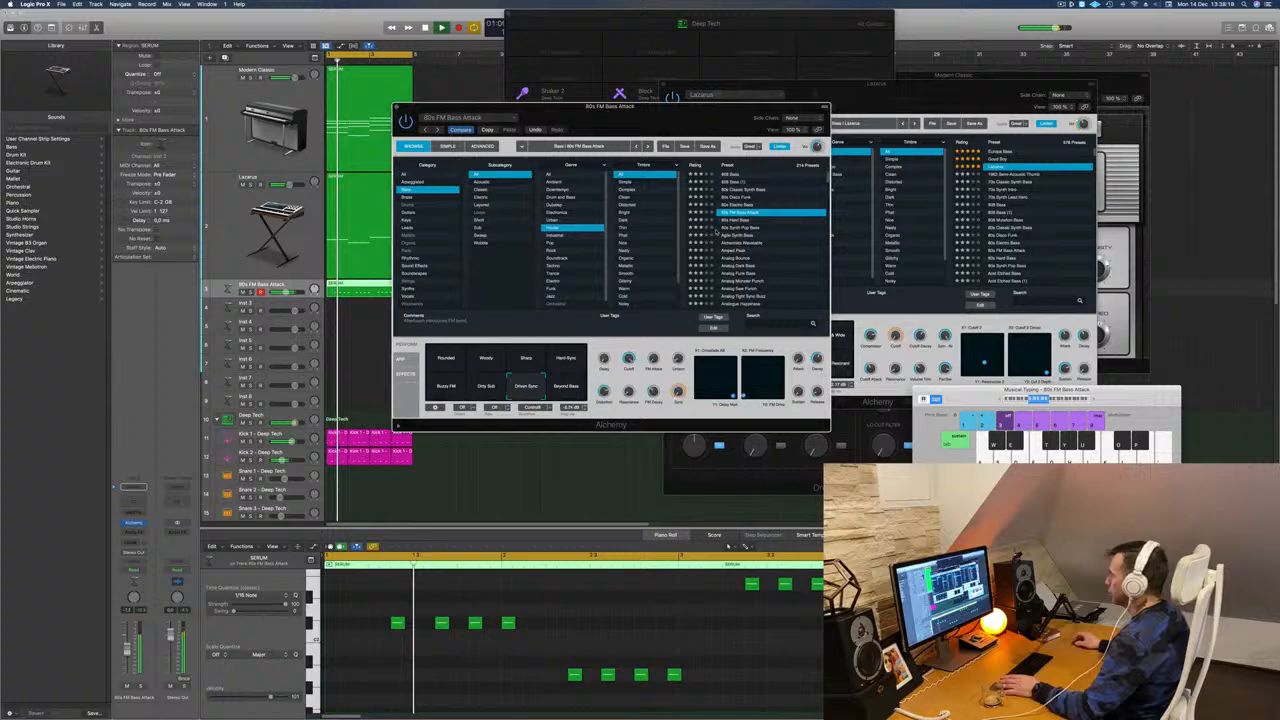
pyautogui.click(741, 220)
pyautogui.press('Return')
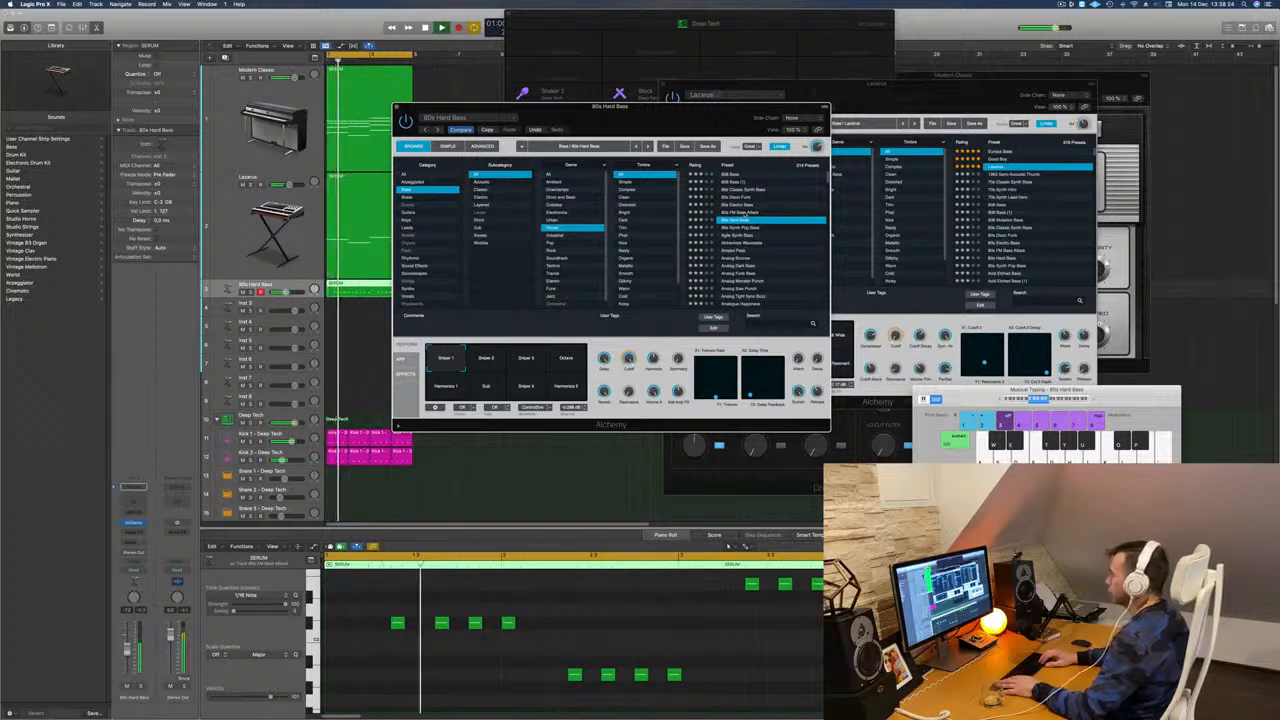
# Delete the fourth short note in each of the first two bars of the bass region.
pyautogui.click(508, 622)
pyautogui.press('BackSpace')
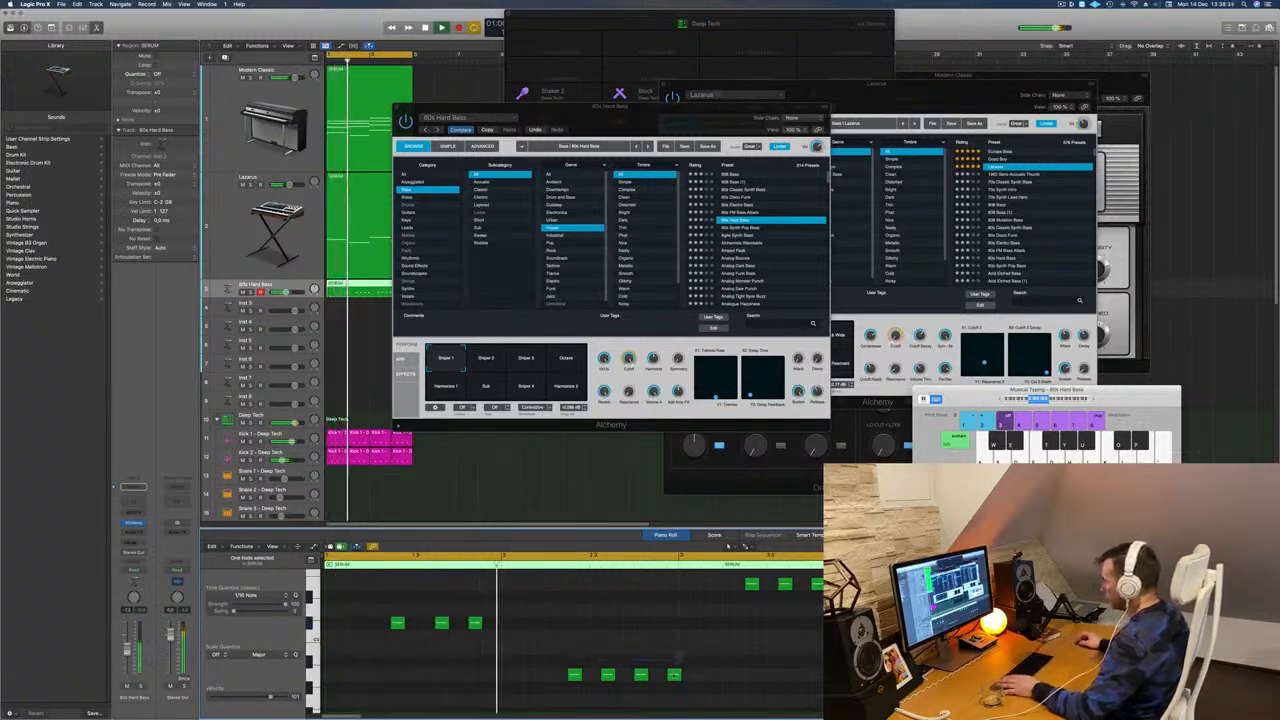
pyautogui.click(674, 675)
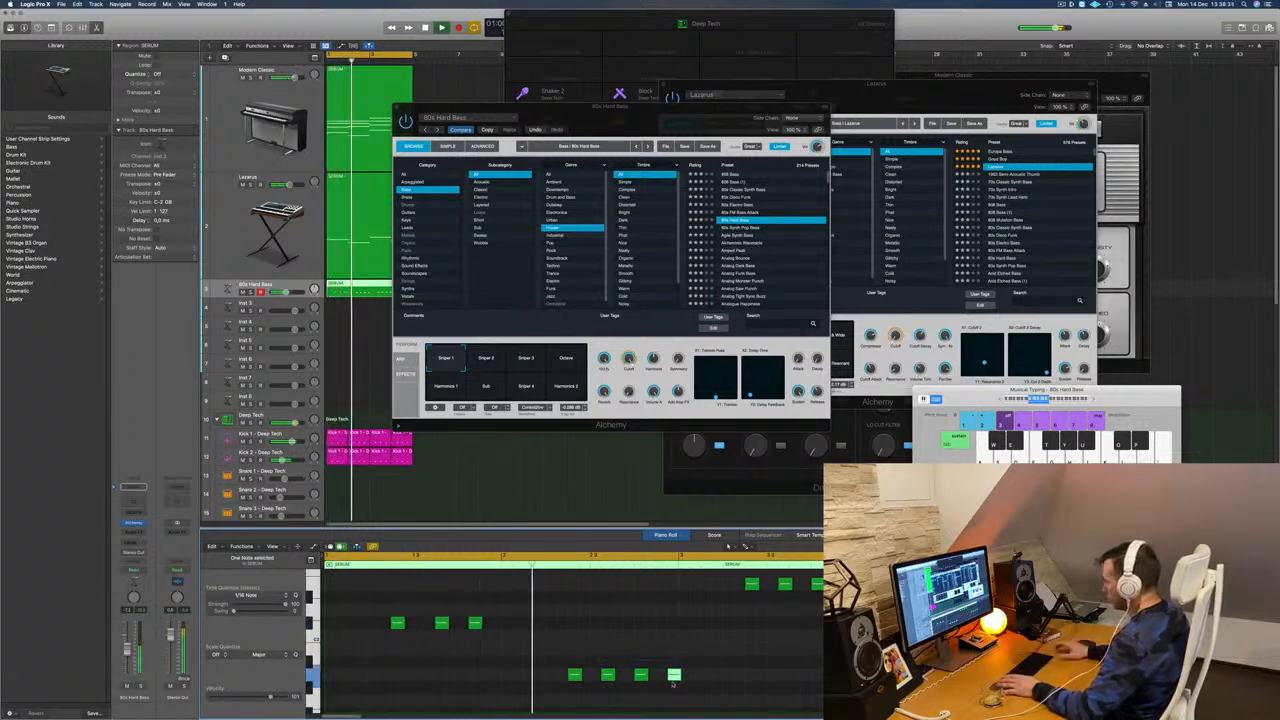
pyautogui.press('BackSpace')
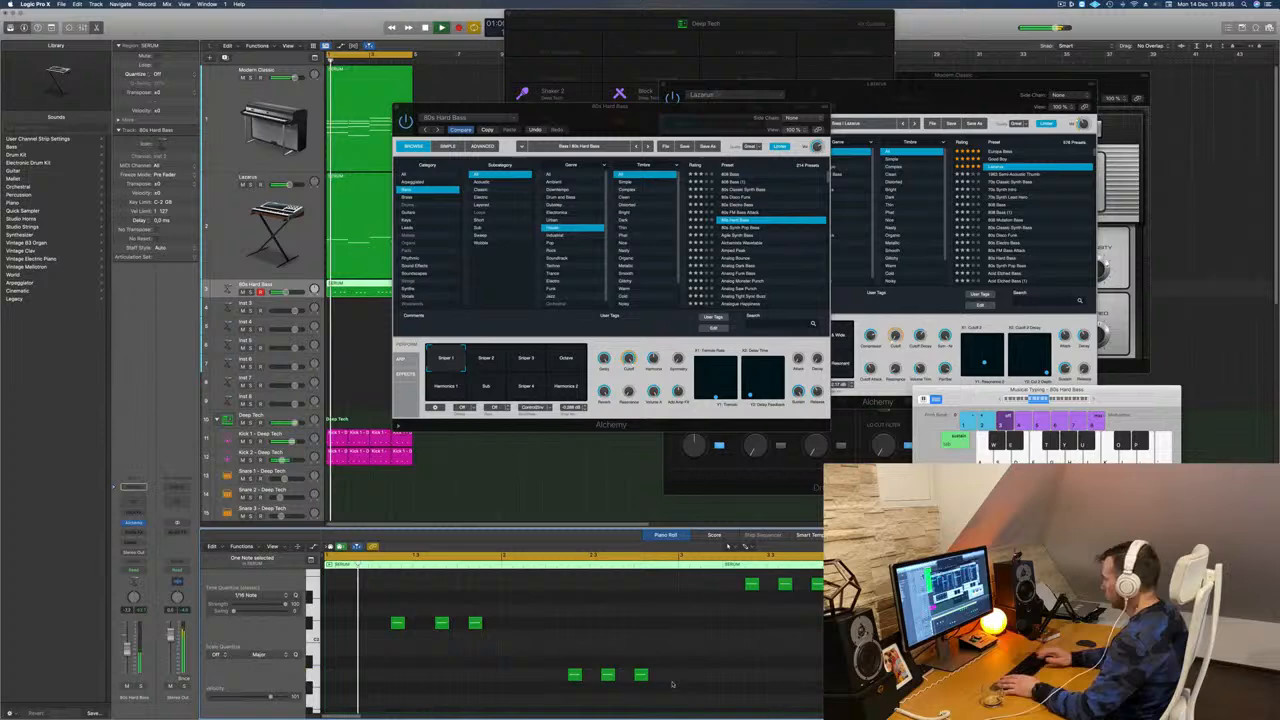
# Shift the second bar's last two notes slightly later, and reduce and space the third bar's notes the same way.
pyautogui.moveTo(673, 684); pyautogui.dragTo(613, 678)
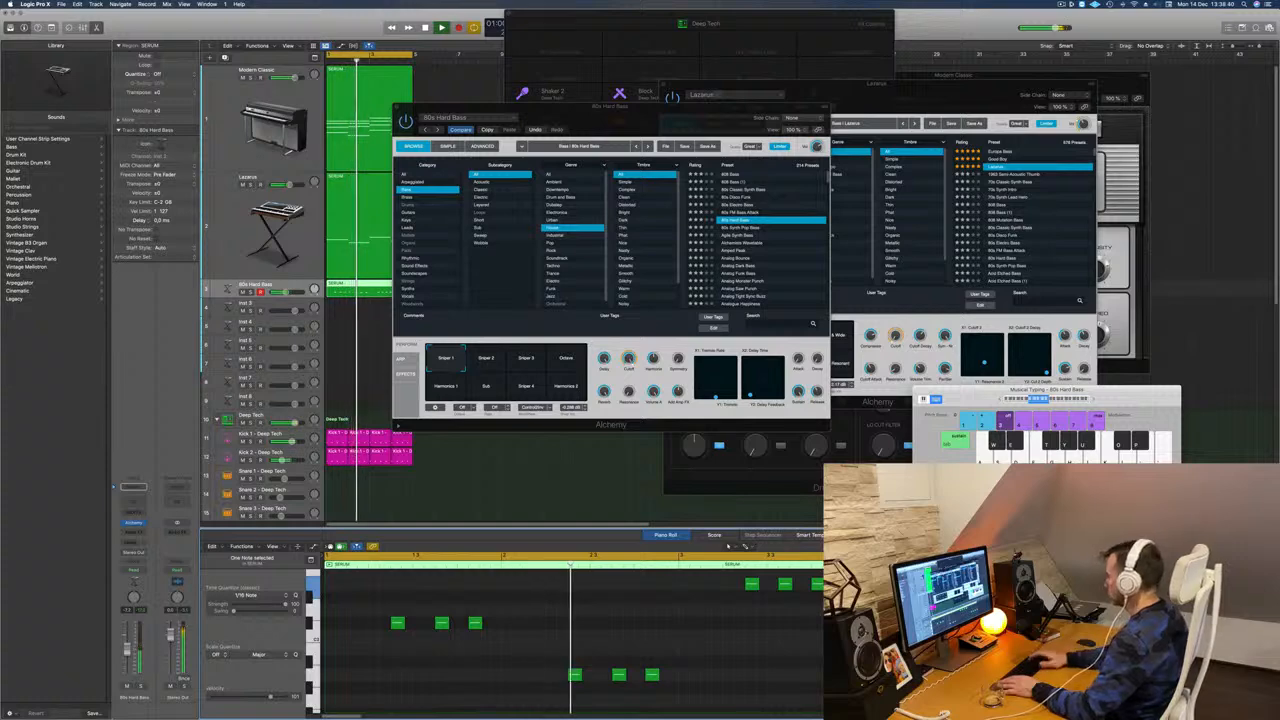
pyautogui.moveTo(848, 588); pyautogui.dragTo(764, 600)
pyautogui.hotkey('alt', 'Right')
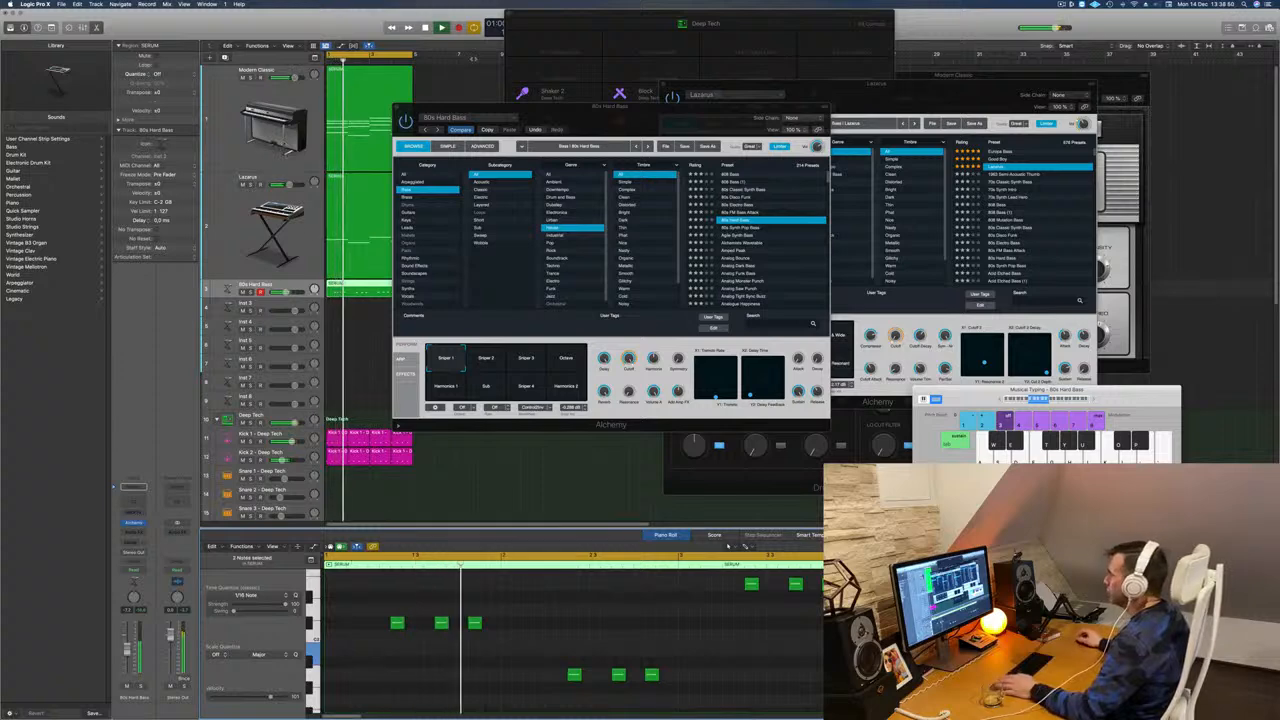
# Audition other 80s Hard Bass variations, and load the 80s Synth Pop Bass preset instead.
pyautogui.moveTo(496, 106); pyautogui.dragTo(537, 94)
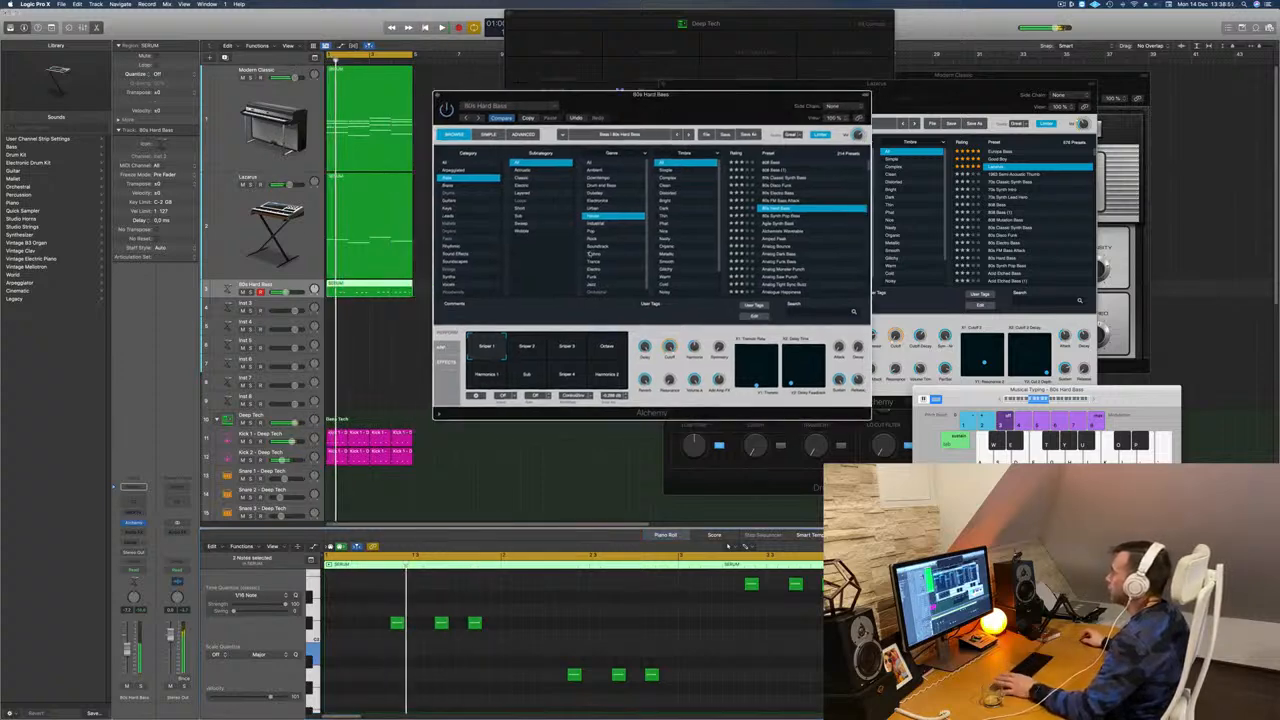
pyautogui.click(535, 351)
pyautogui.click(574, 350)
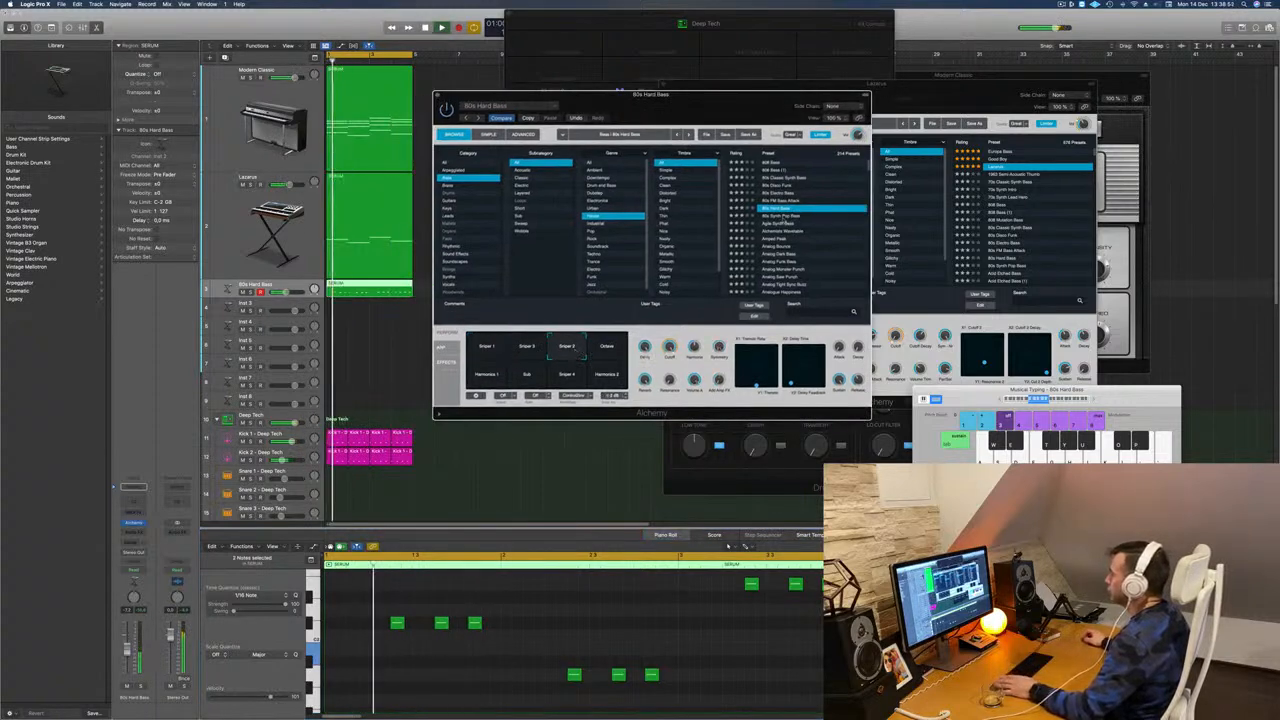
pyautogui.click(784, 216)
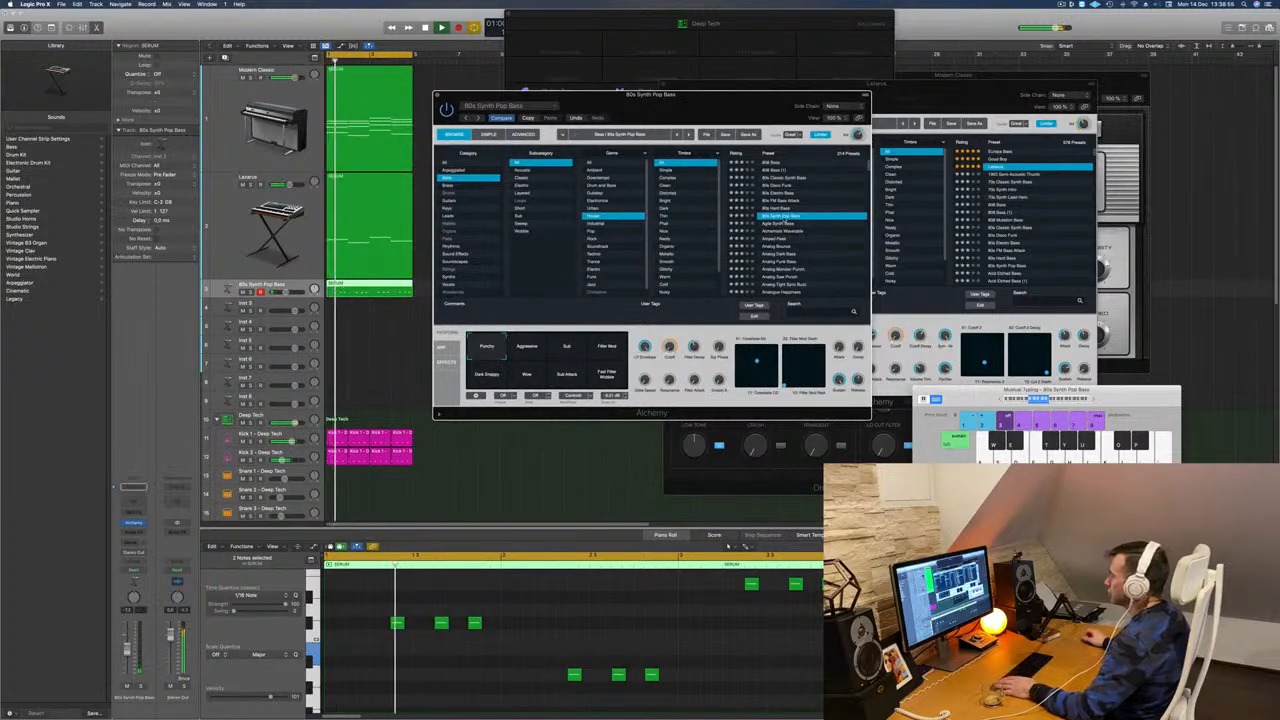
# Transpose all notes in the rhythmic bass region down one octave.
pyautogui.moveTo(749, 101); pyautogui.dragTo(786, 142)
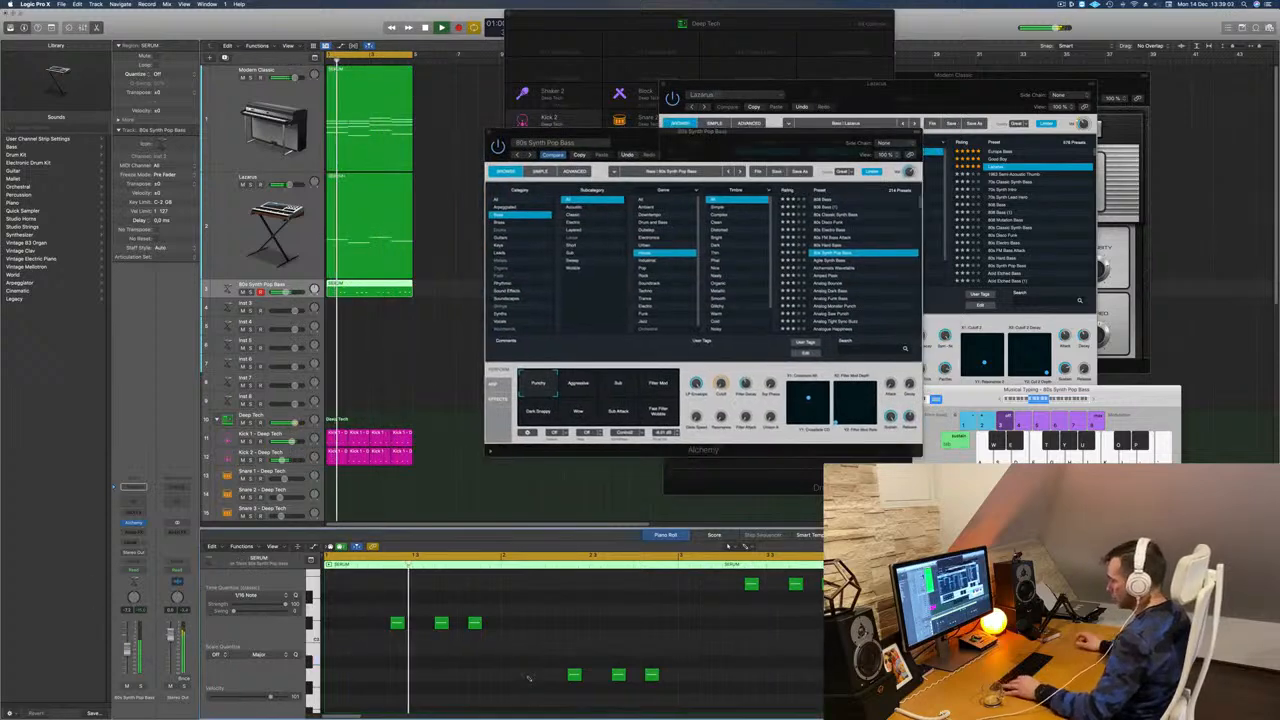
pyautogui.press('super+a')
pyautogui.hotkey('alt', 'shift', 'Down')
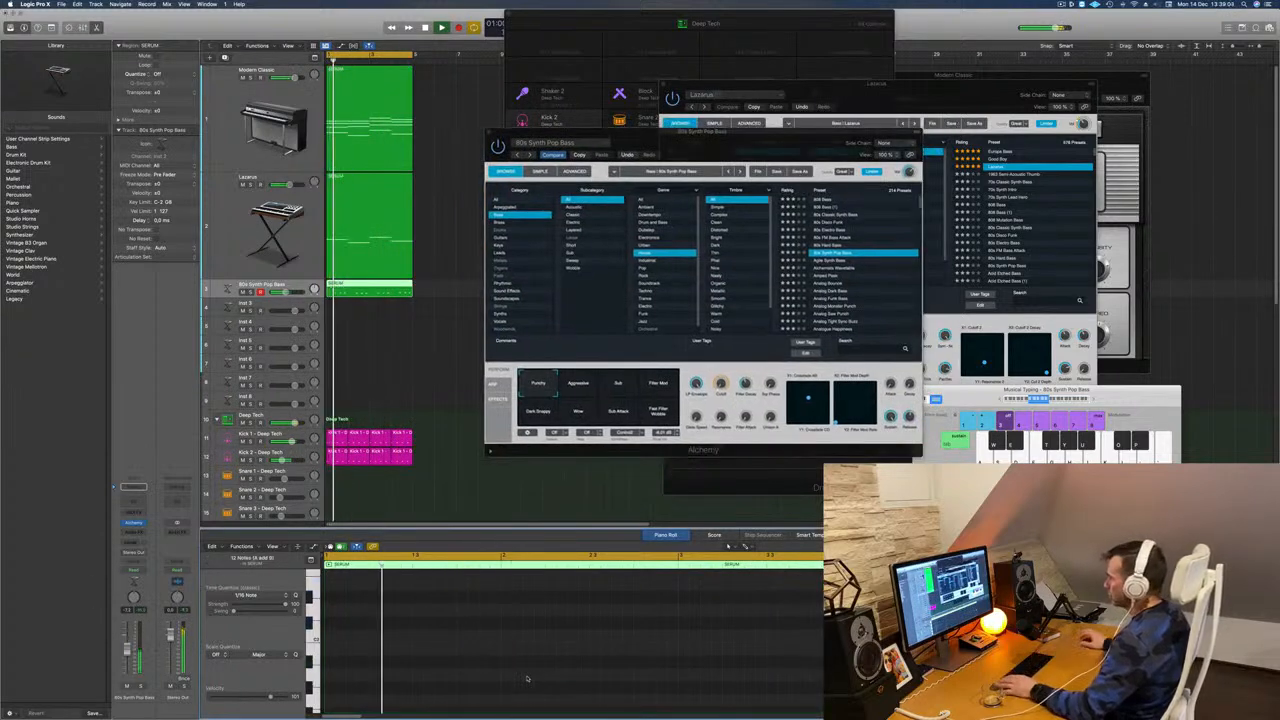
# Compare the Aggressive, Sub and Filter Mod variations of 80s Synth Pop Bass during playback, and choose Sub.
pyautogui.moveTo(760, 132); pyautogui.dragTo(881, 83)
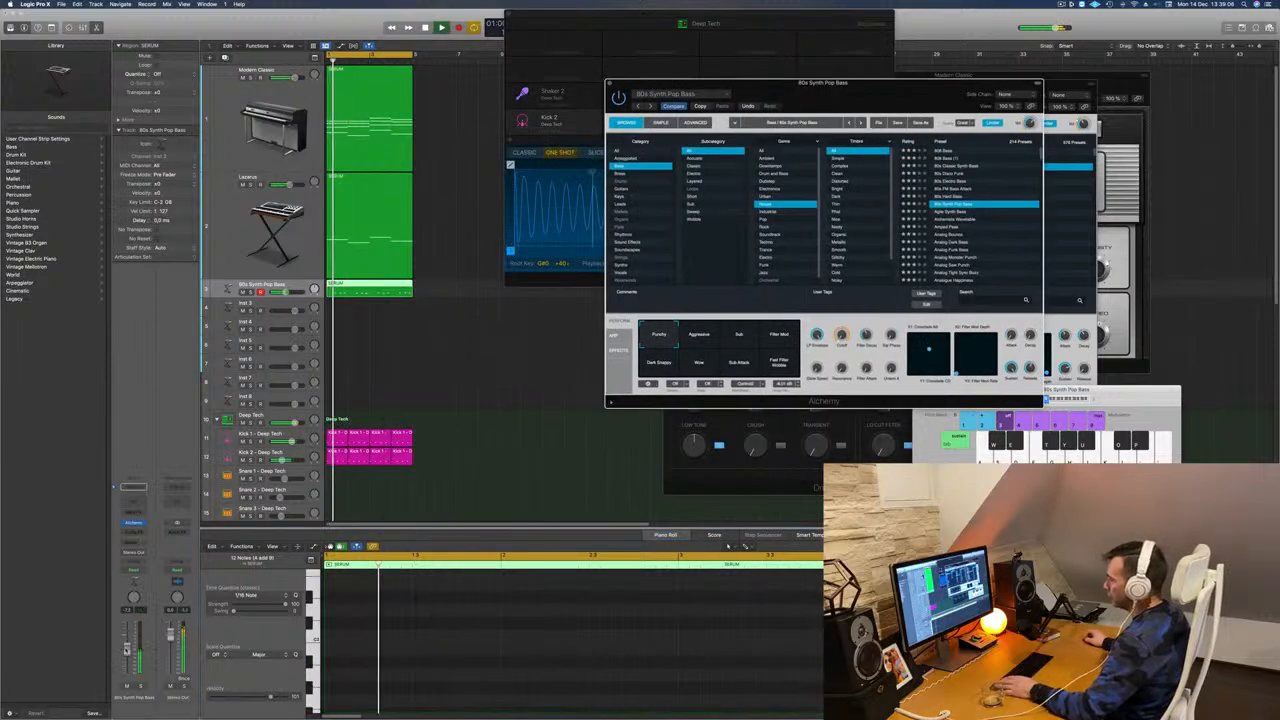
pyautogui.click(716, 340)
pyautogui.click(742, 340)
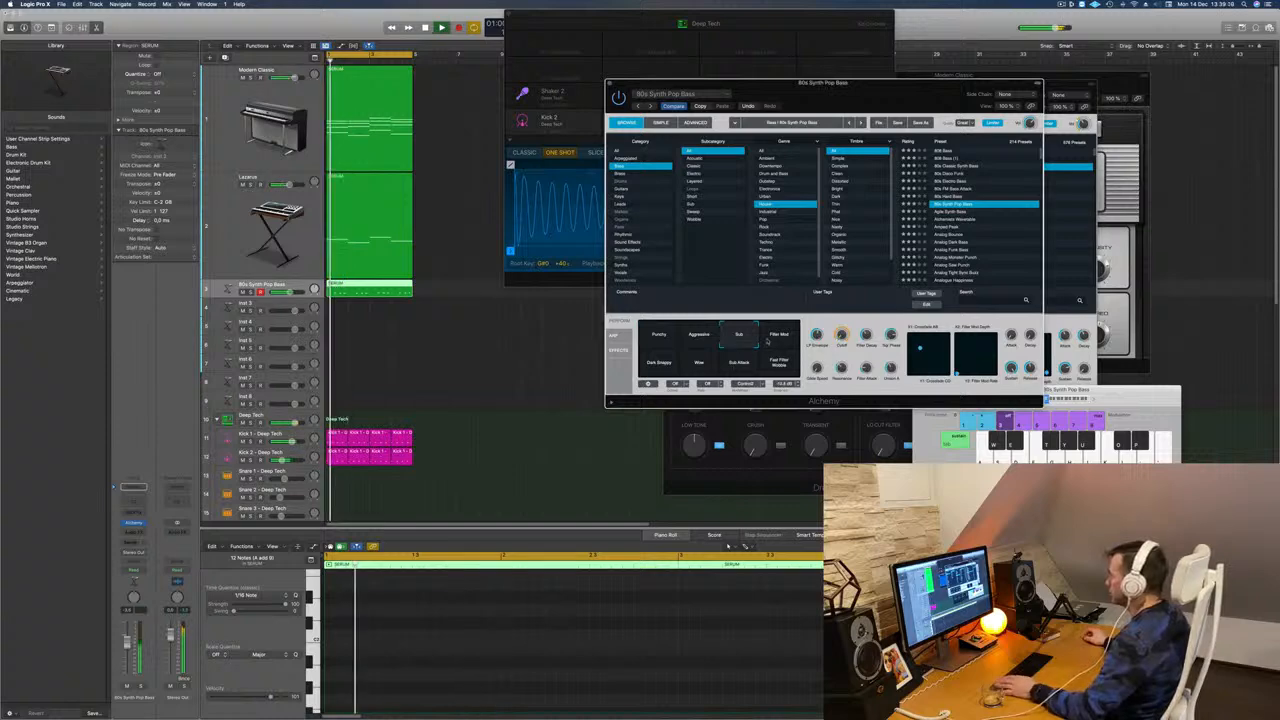
pyautogui.moveTo(866, 100); pyautogui.dragTo(728, 147)
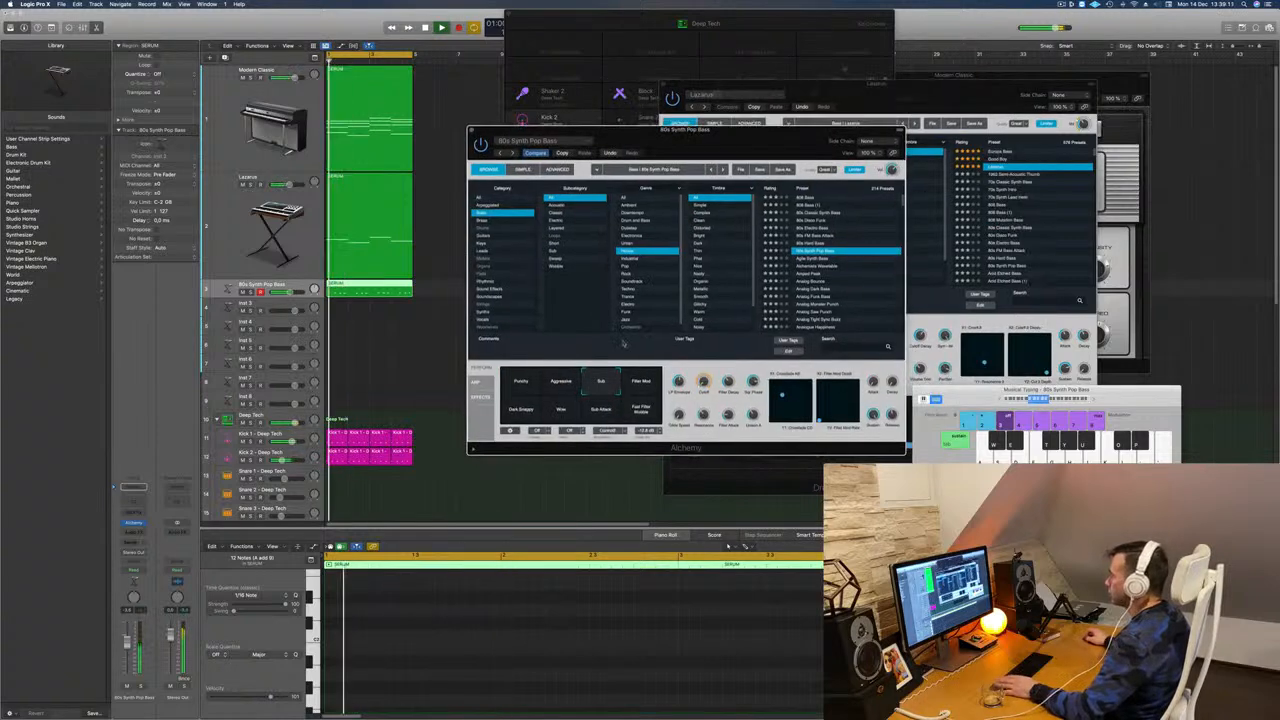
pyautogui.click(643, 386)
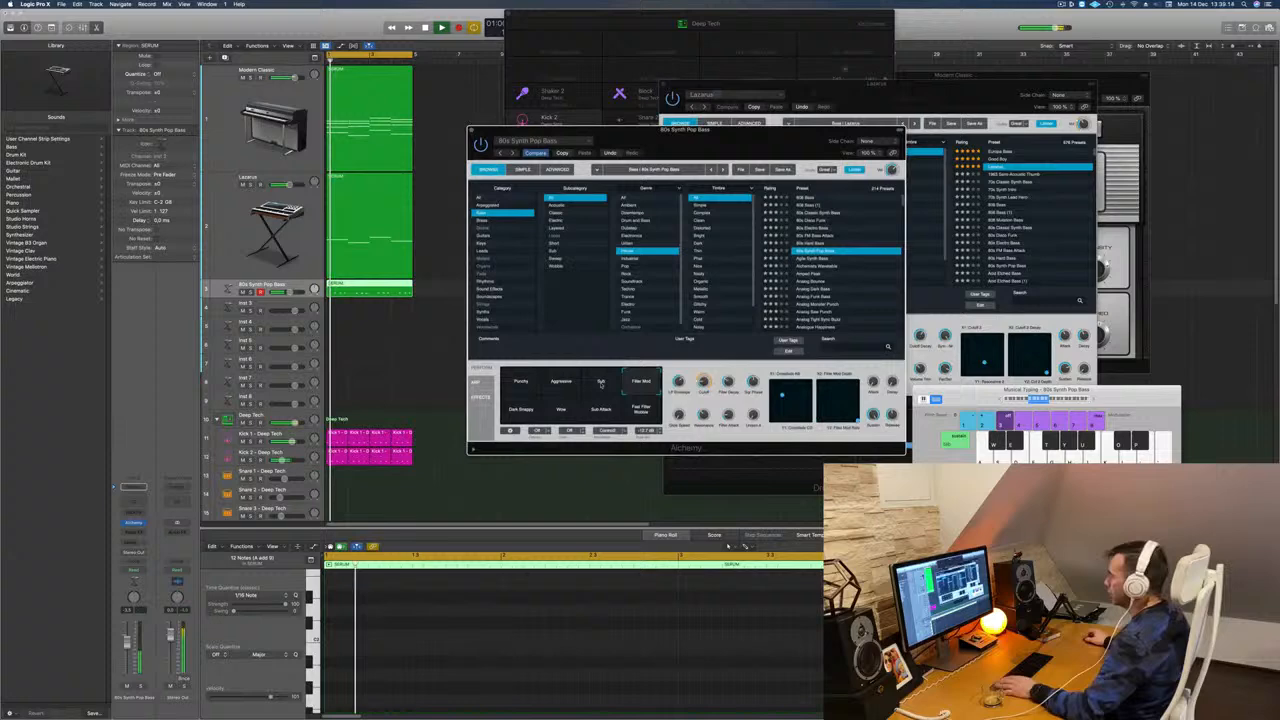
pyautogui.click(601, 385)
pyautogui.press('space')
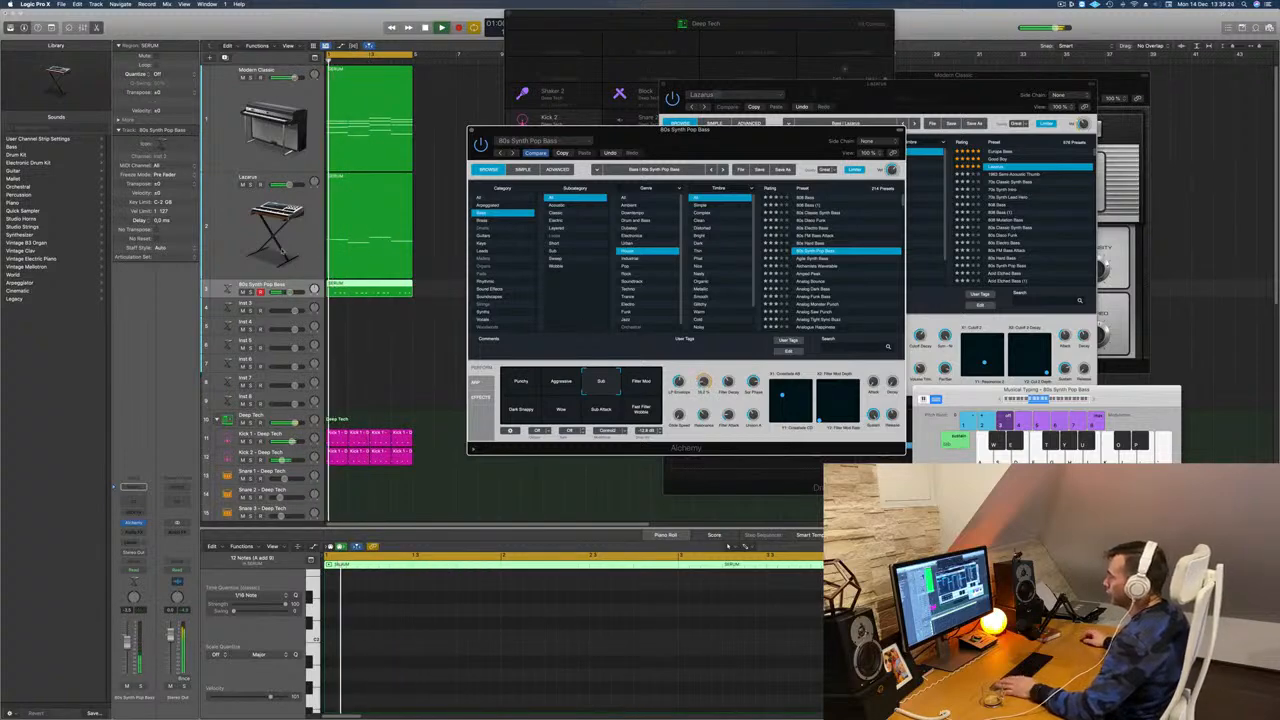
# Lower the Modern Classic electric piano's volume, checking its balance against the Lazarus and 80s Synth Pop Bass tracks during playback.
pyautogui.click(300, 256)
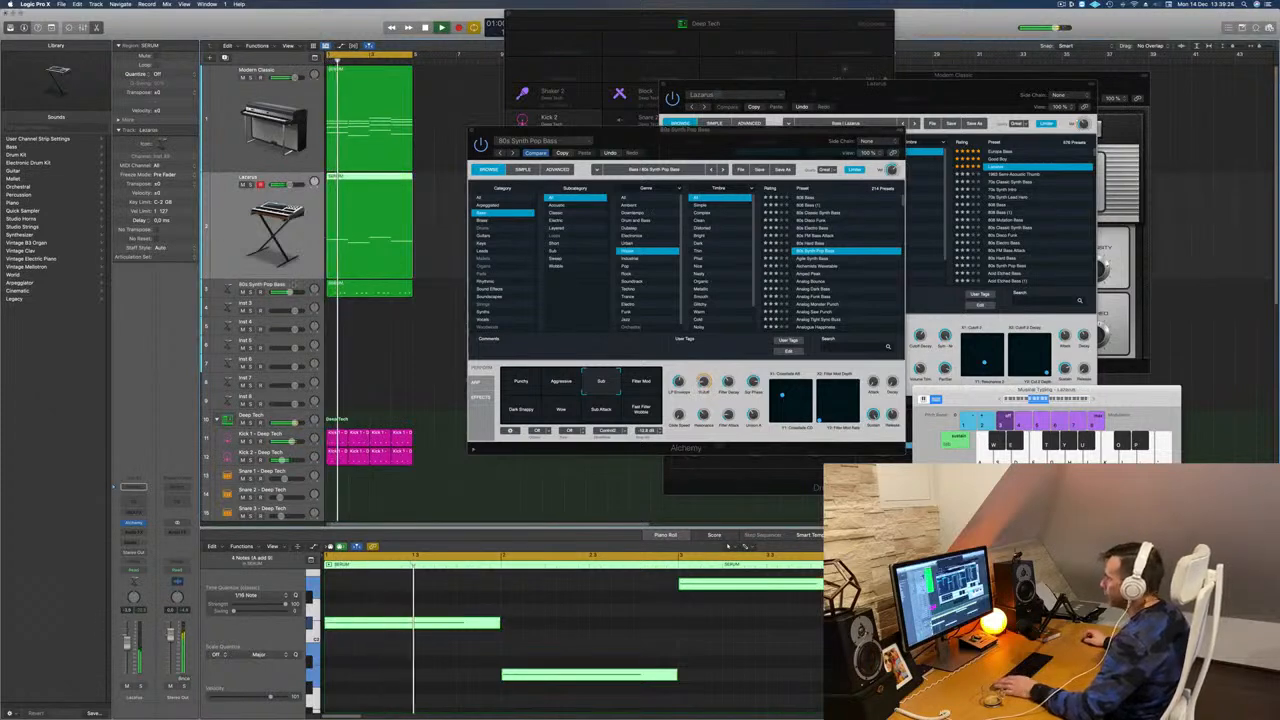
pyautogui.click(299, 288)
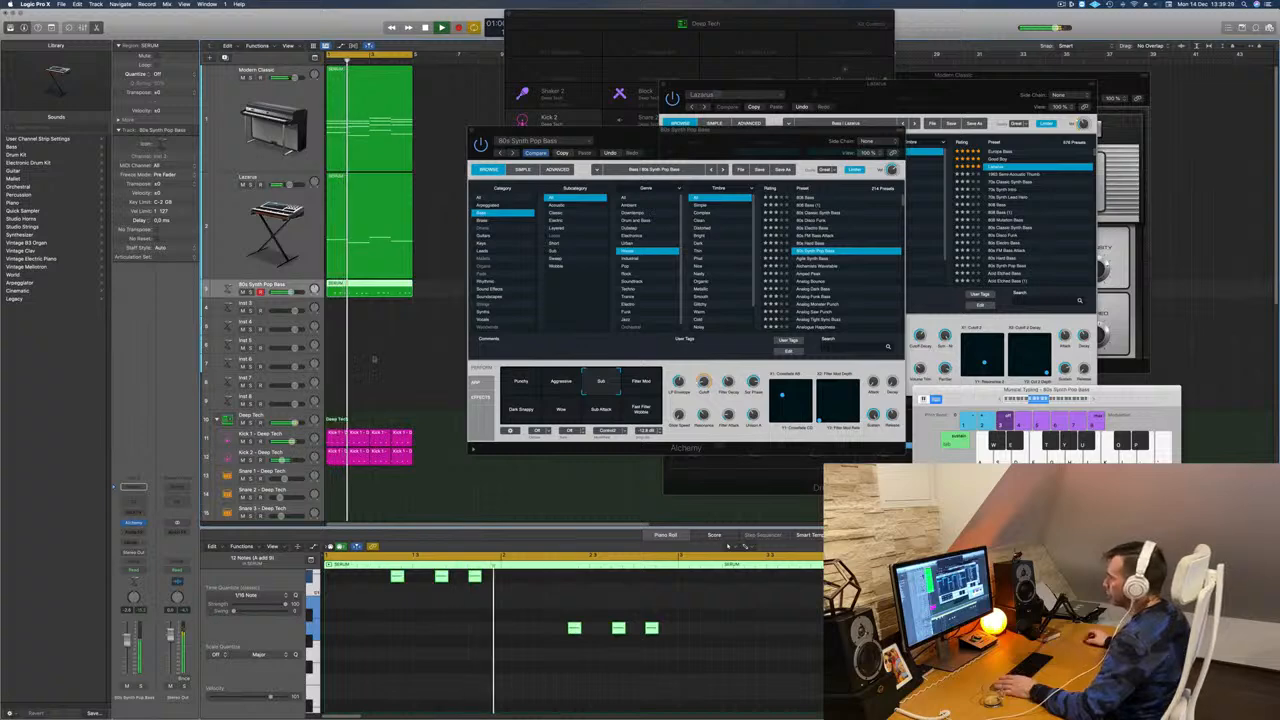
pyautogui.moveTo(690, 133); pyautogui.dragTo(840, 138)
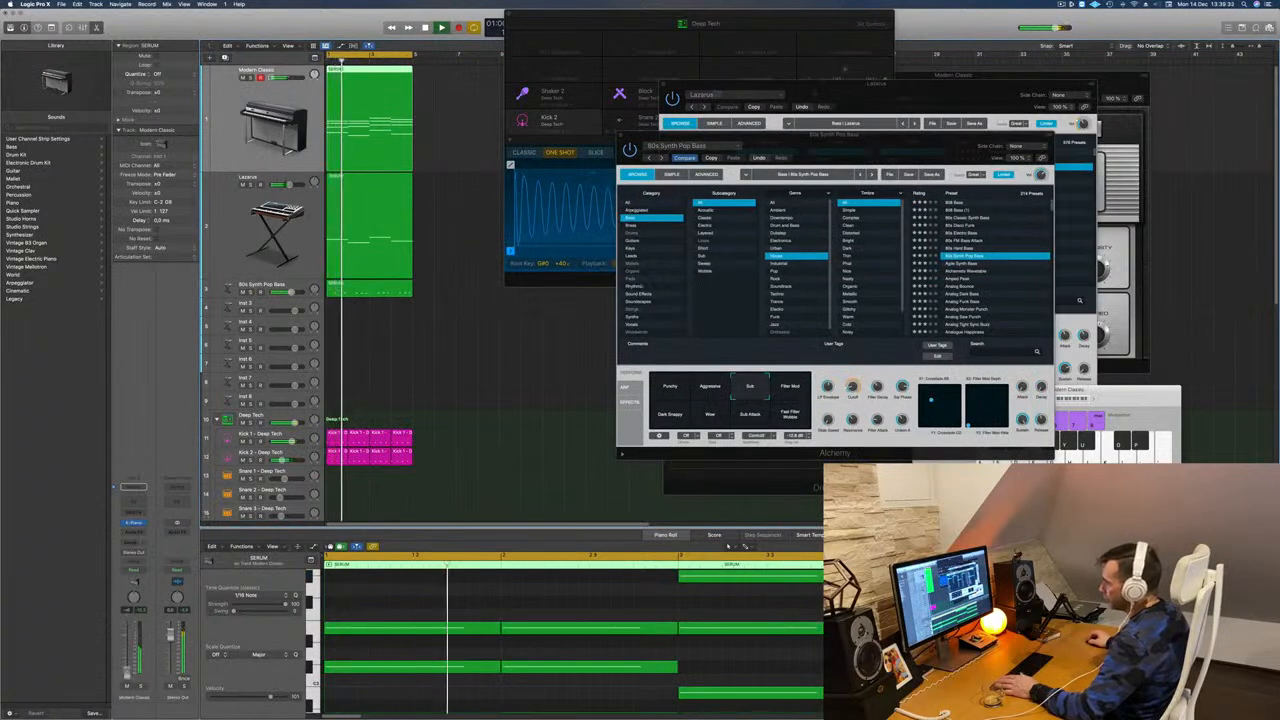
pyautogui.press('Return')
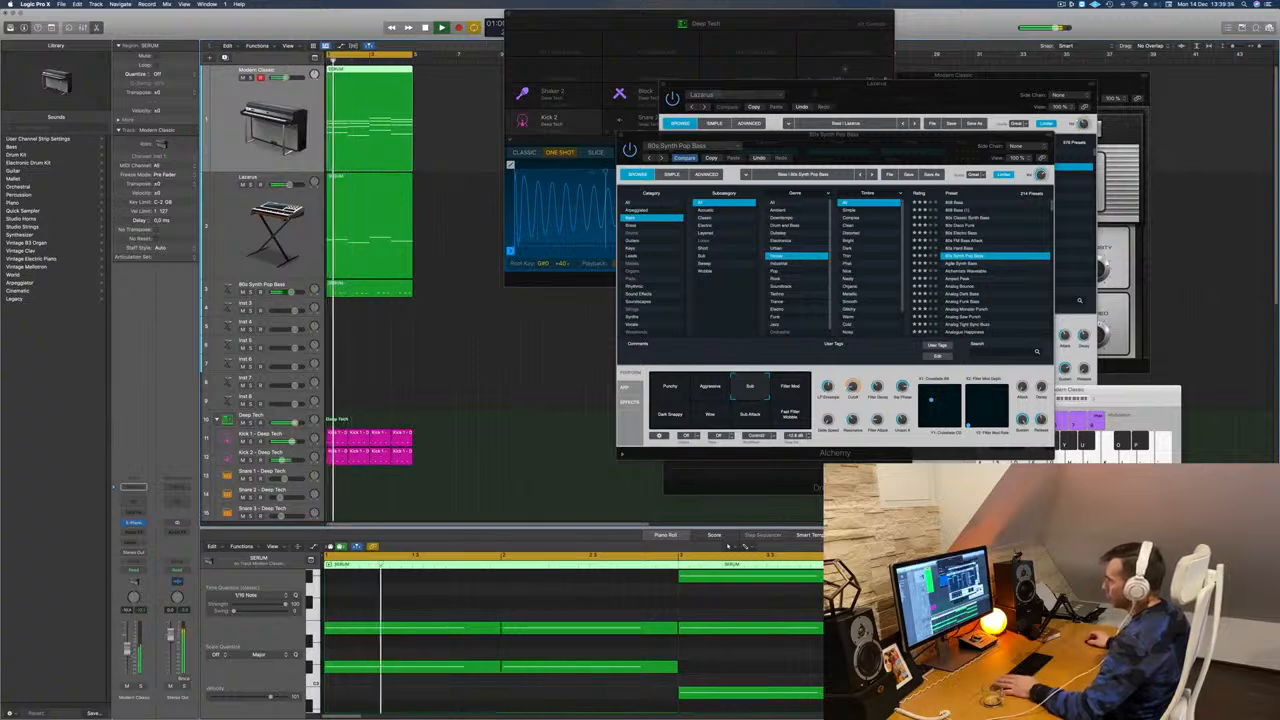
pyautogui.press('Return')
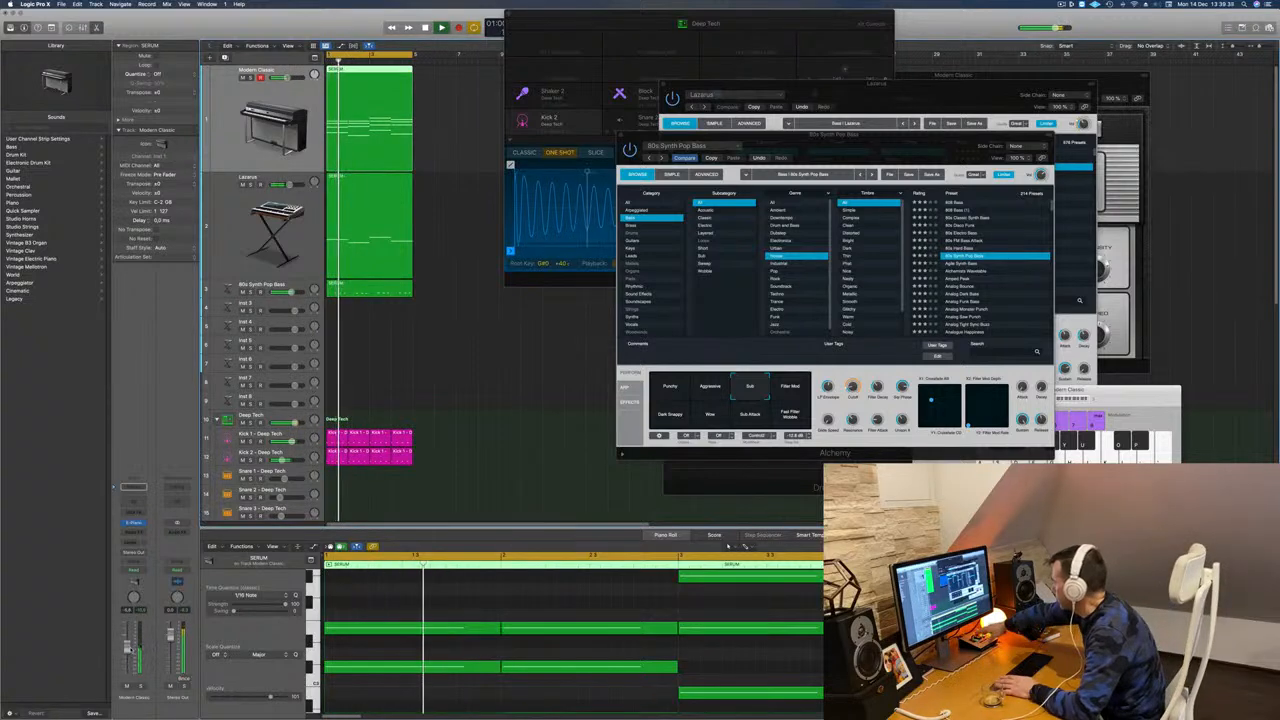
pyautogui.press('Return')
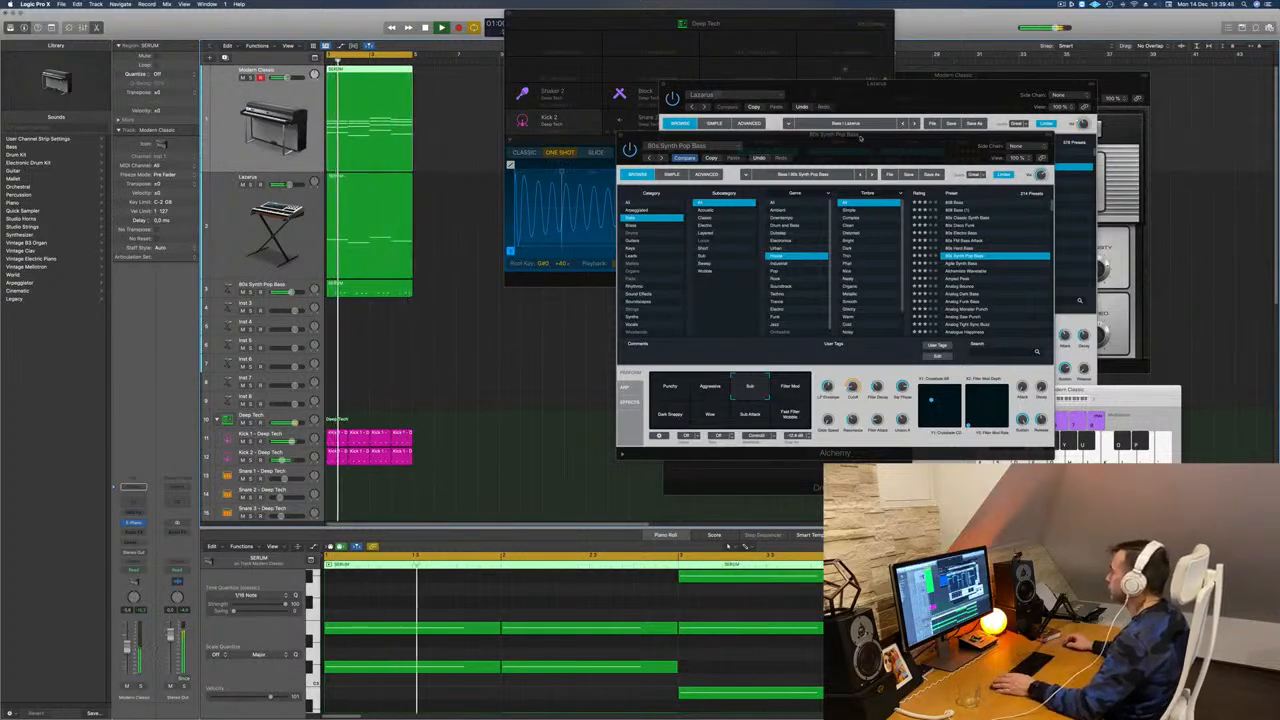
pyautogui.moveTo(860, 138); pyautogui.dragTo(728, 138)
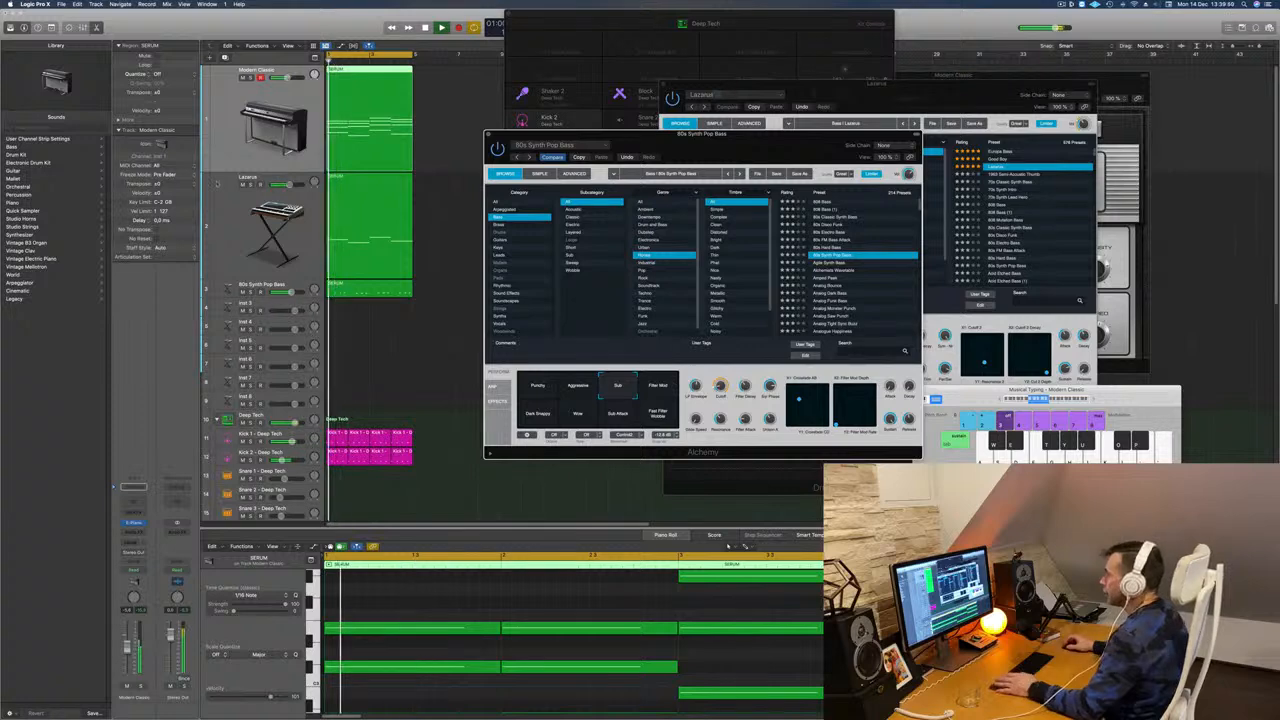
# Audition the Filter Mod, Sub, Sub Attack and neighbouring variations on the 80s Synth Pop Bass track, and choose Dark Snappy.
pyautogui.click(264, 285)
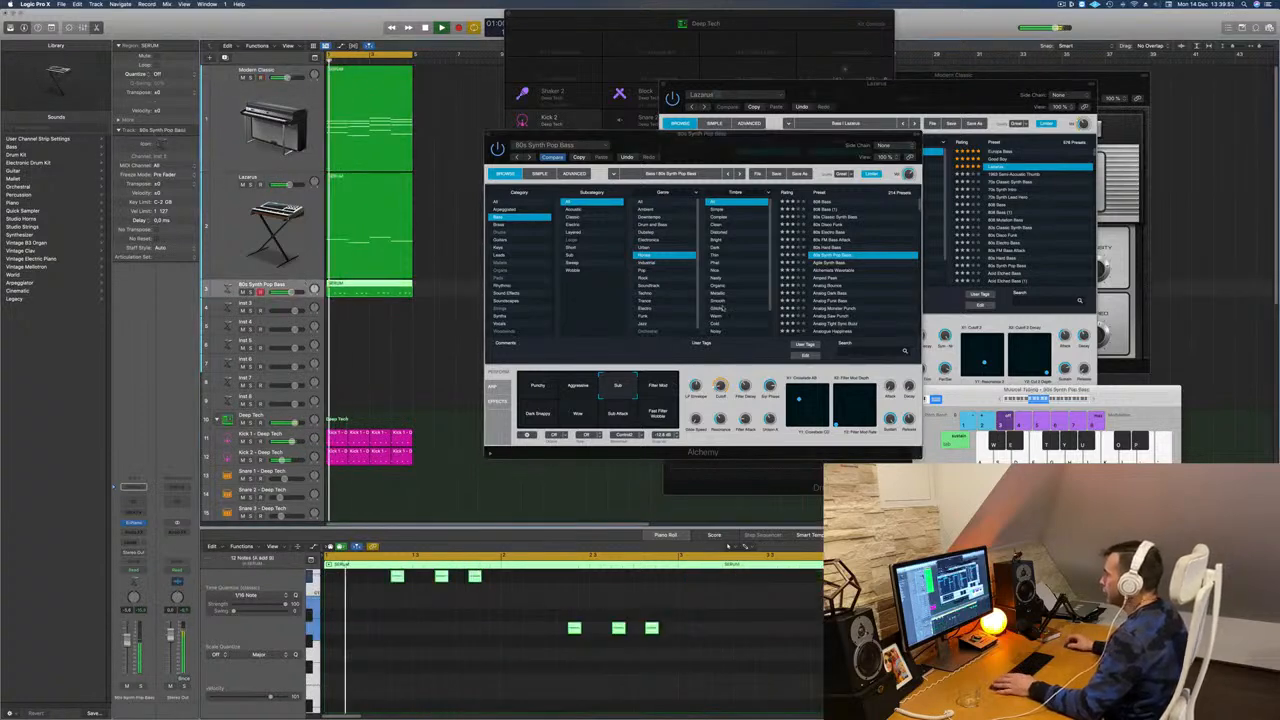
pyautogui.click(660, 383)
pyautogui.click(628, 387)
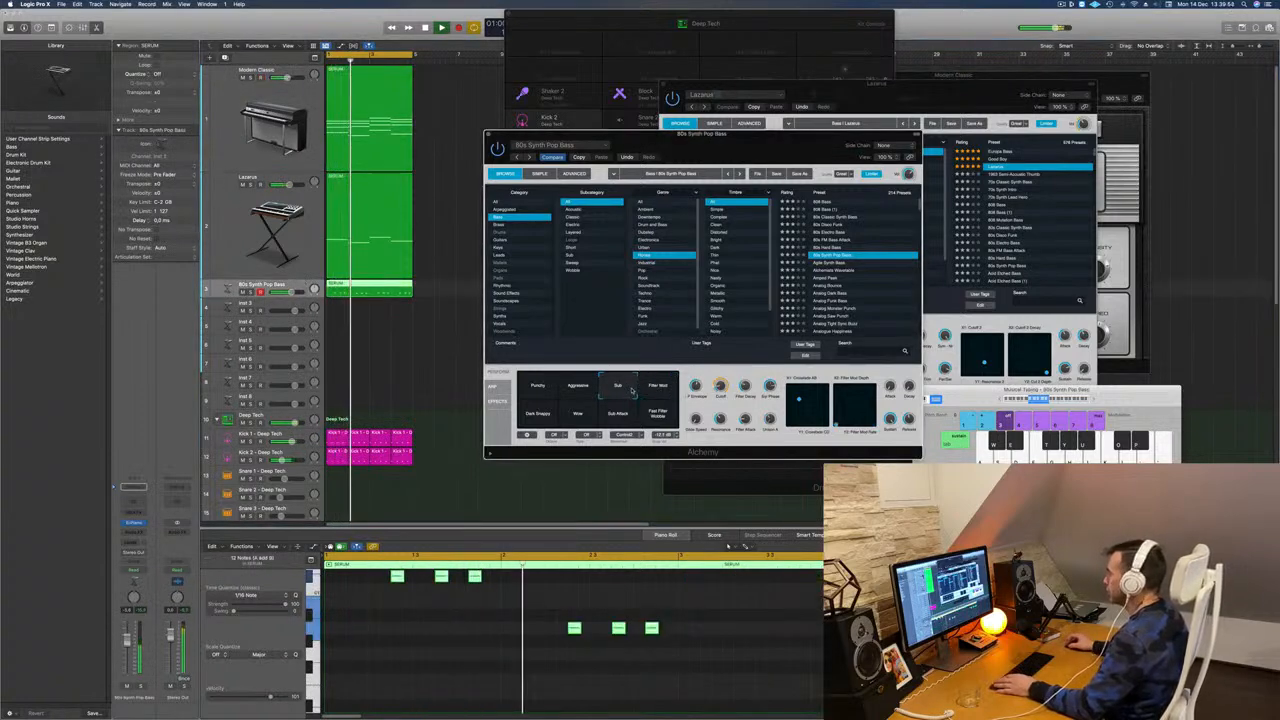
pyautogui.click(658, 415)
pyautogui.click(618, 416)
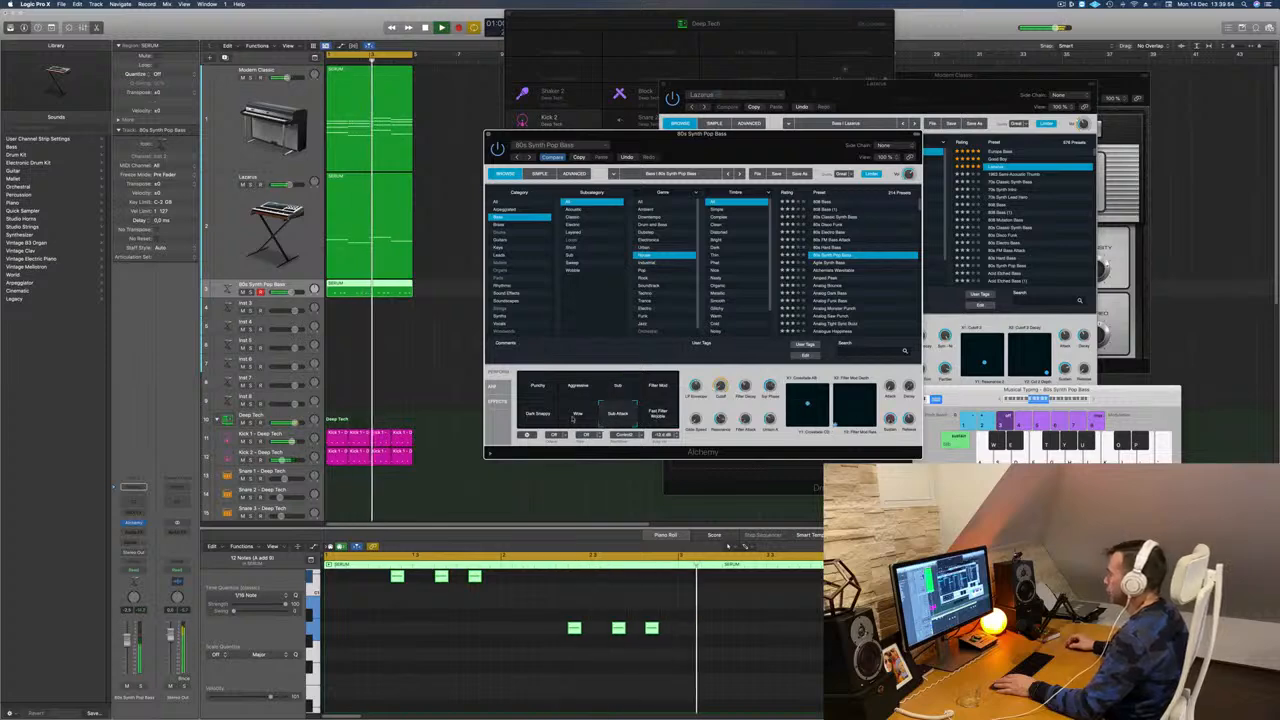
pyautogui.click(576, 415)
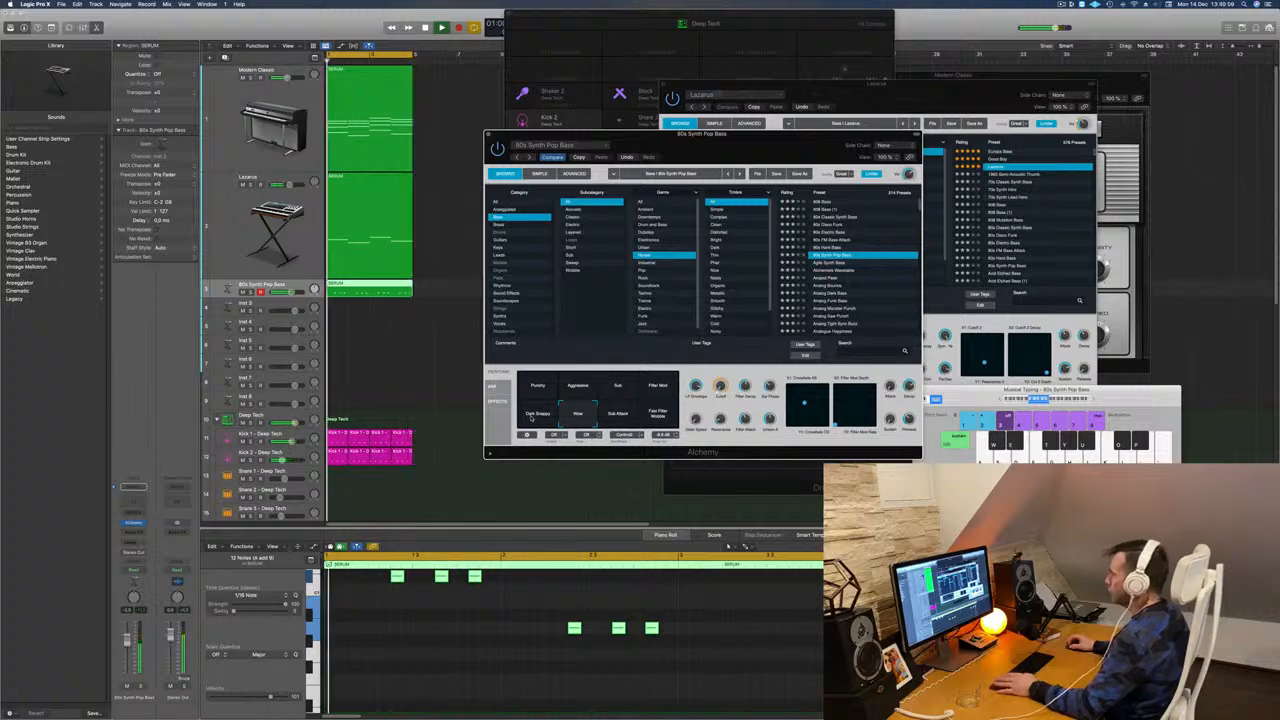
pyautogui.click(531, 417)
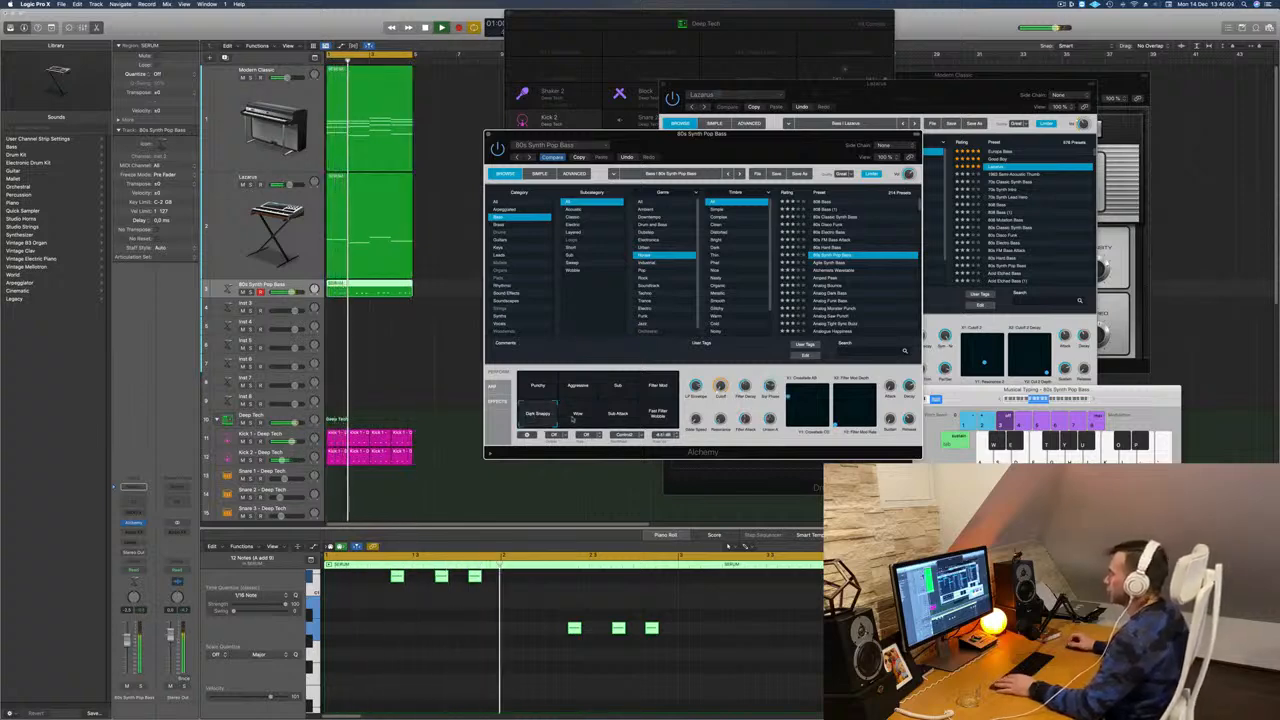
# Duplicate the 80s Synth Pop Bass track with its sound and copy its rhythmic region onto the new track.
pyautogui.moveTo(757, 143); pyautogui.dragTo(789, 153)
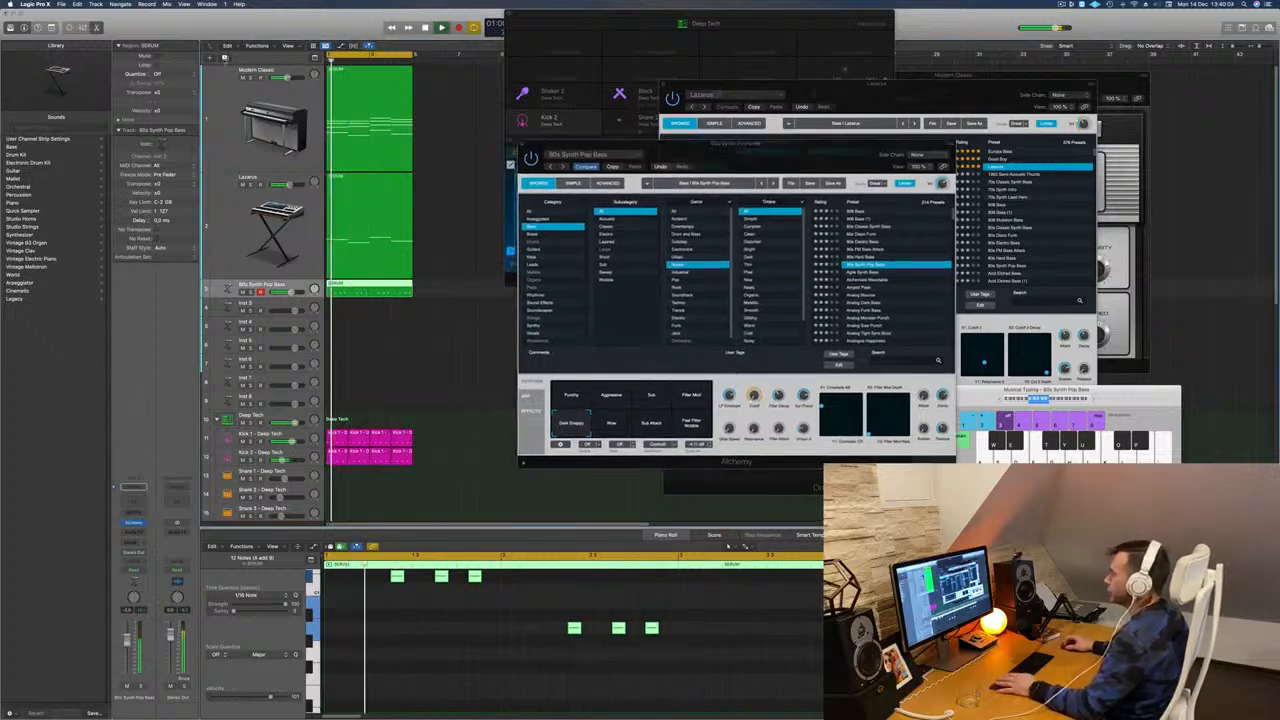
pyautogui.press('super+d')
pyautogui.click(375, 291)
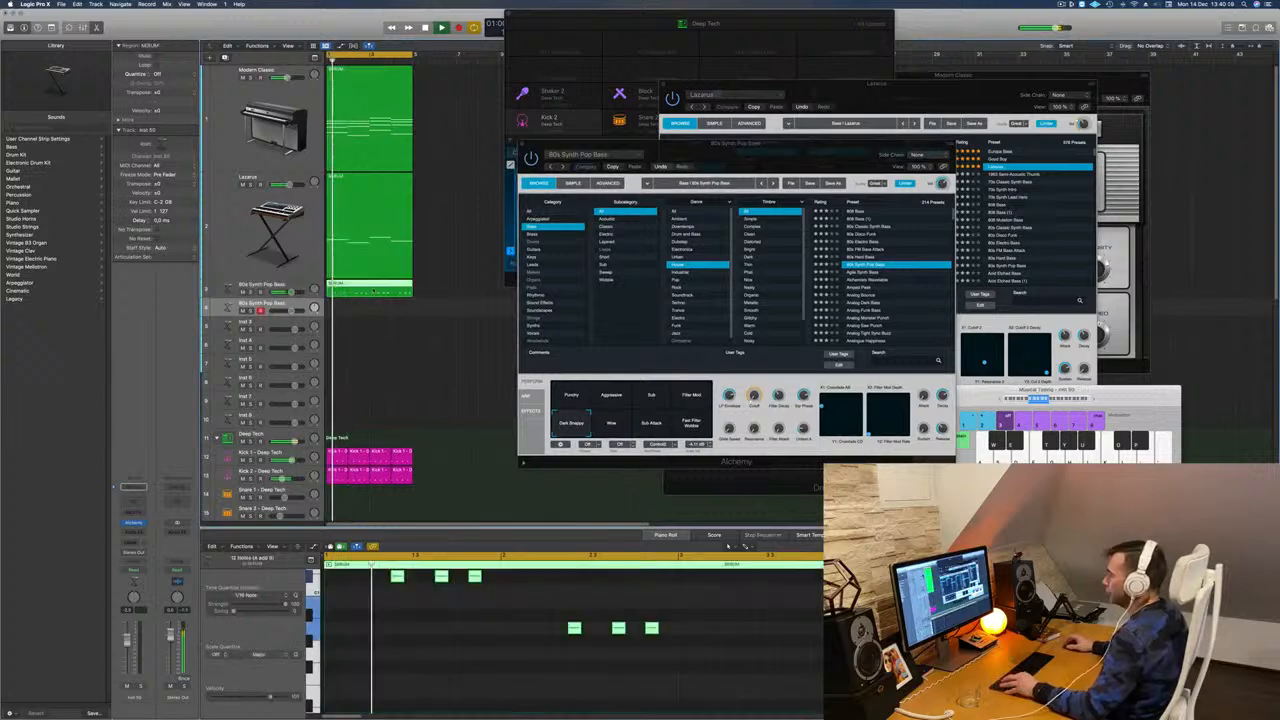
pyautogui.moveTo(370, 303); pyautogui.dragTo(368, 308)
pyautogui.press('Return')
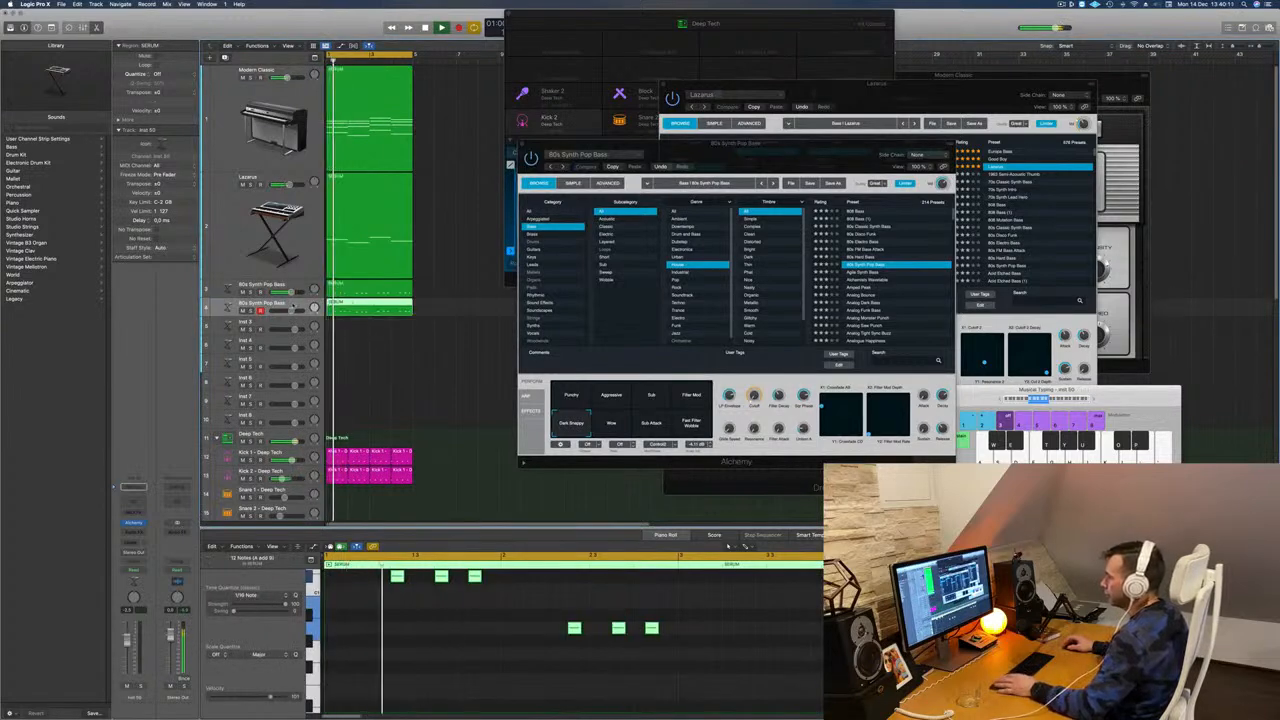
# Choose the Sub variation in the duplicate track's Alchemy and compare the bass with and without this layer during playback.
pyautogui.press('Return')
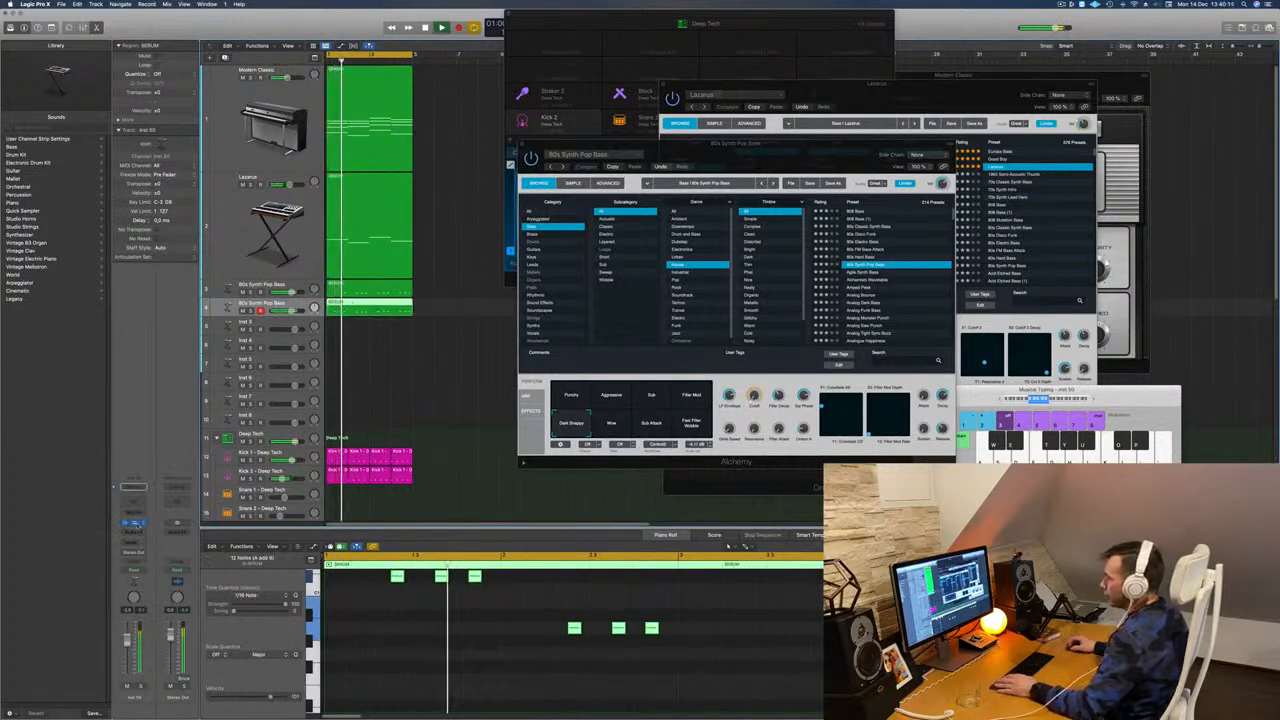
pyautogui.press('Return')
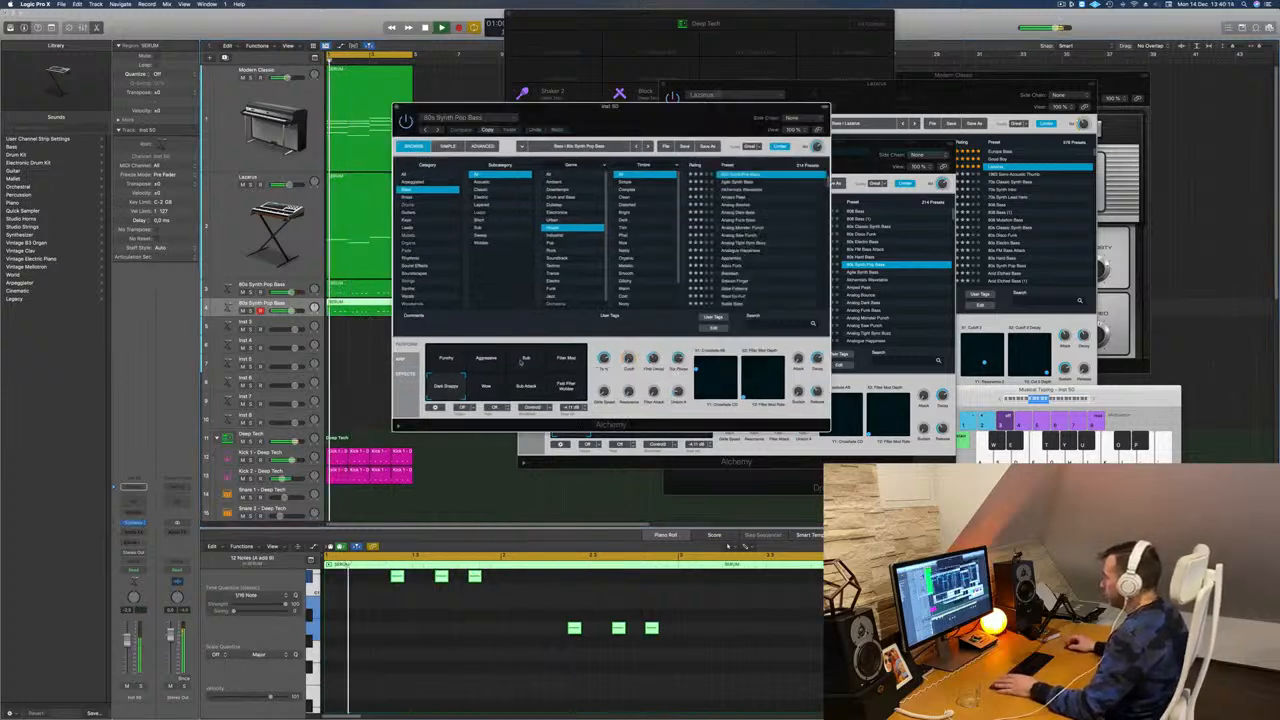
pyautogui.click(525, 359)
pyautogui.moveTo(671, 123); pyautogui.dragTo(1025, 177)
pyautogui.press('Return')
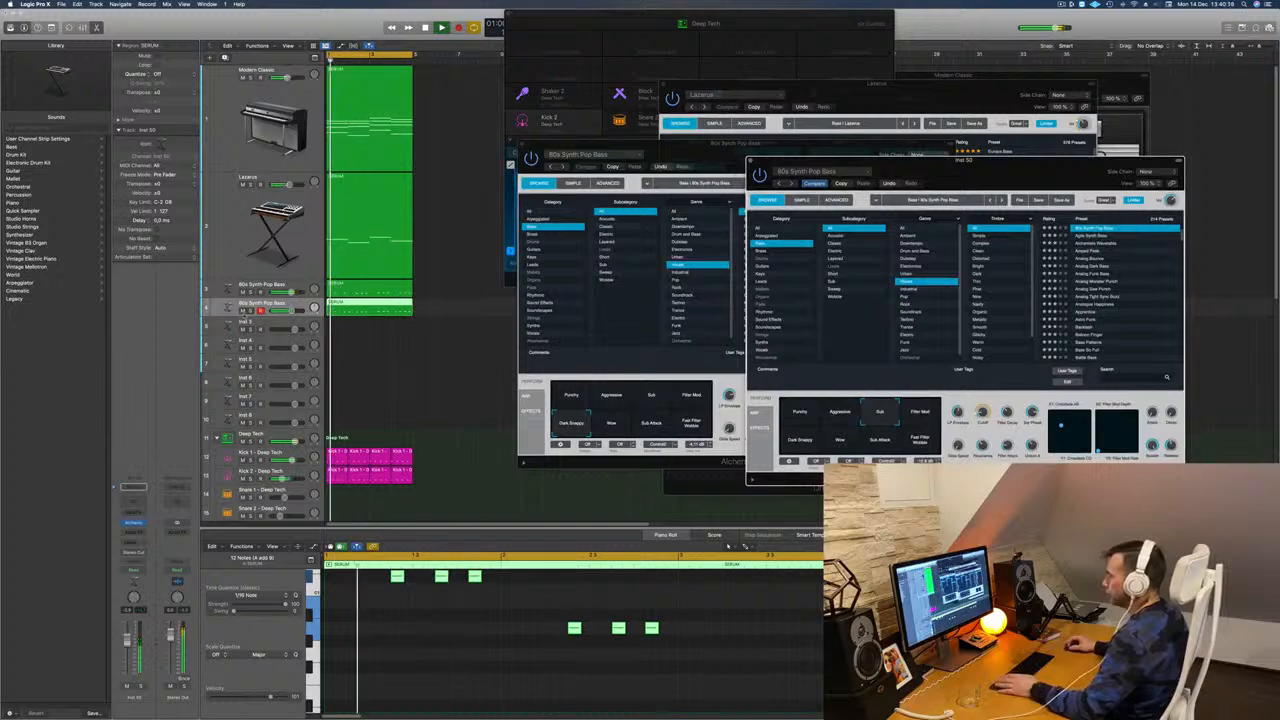
pyautogui.click(243, 312)
pyautogui.click(243, 312)
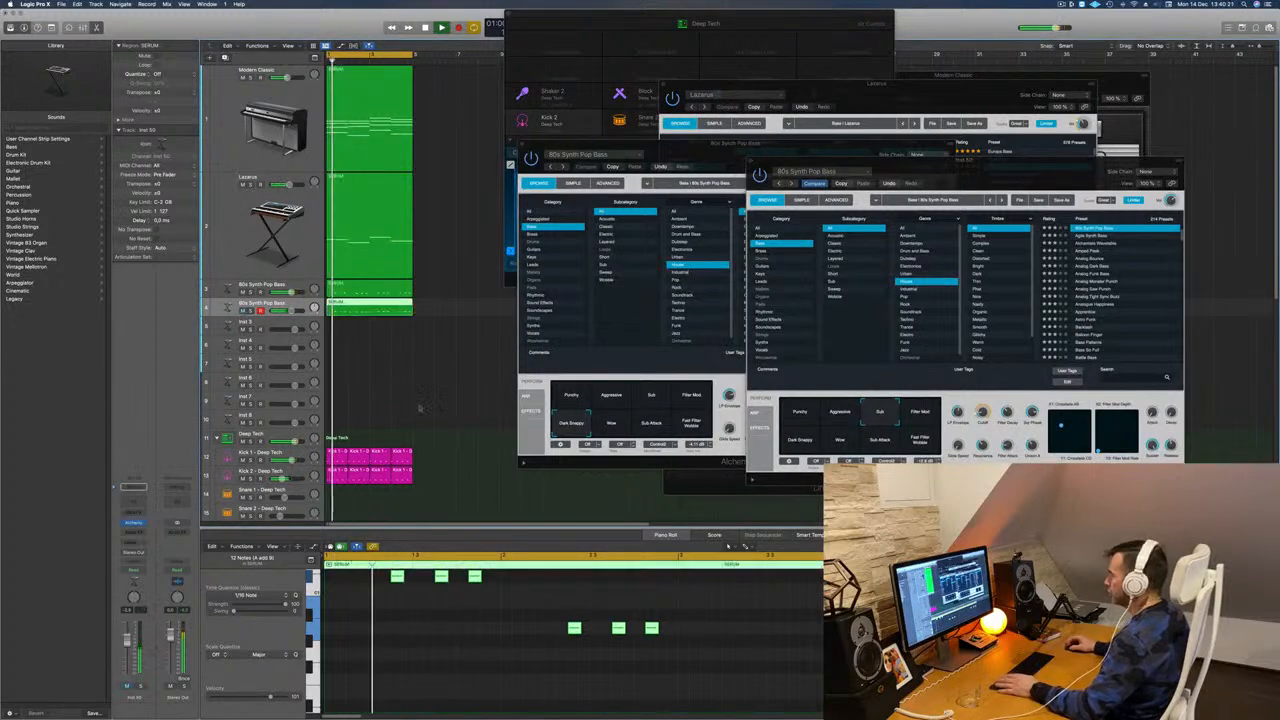
pyautogui.moveTo(946, 183); pyautogui.dragTo(814, 203)
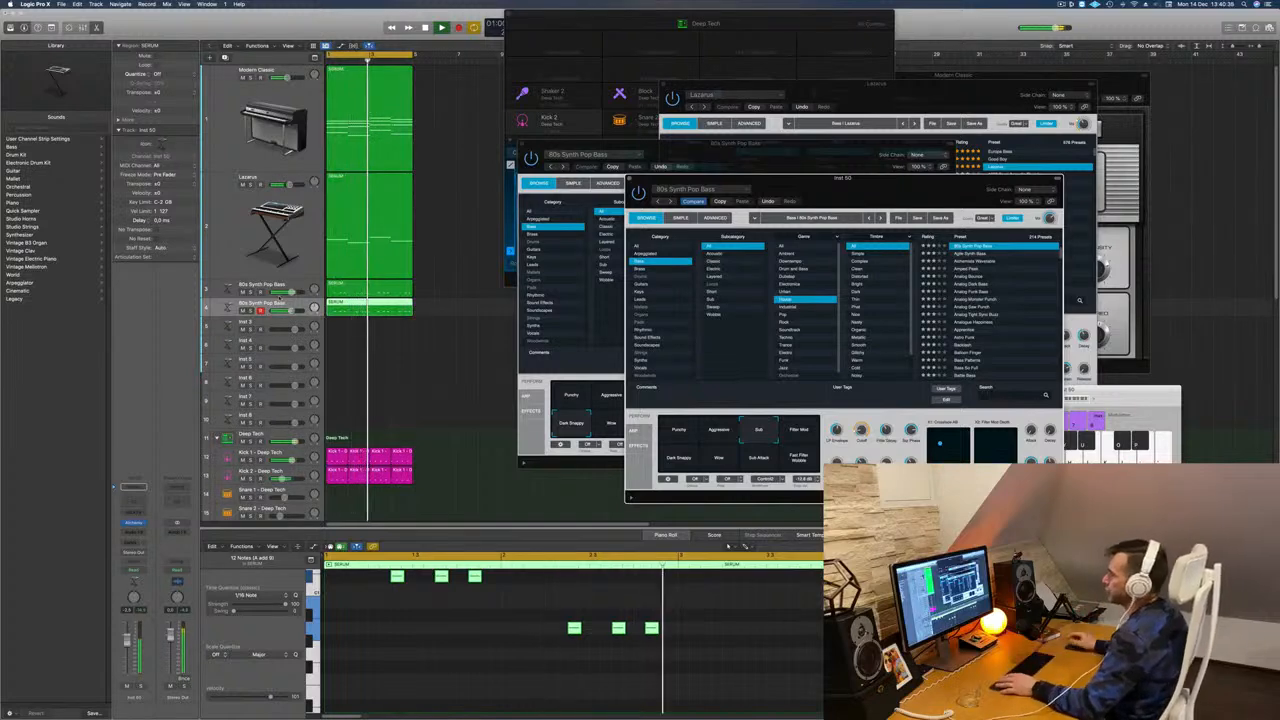
# Lower the volumes of both 80s Synth Pop Bass tracks slightly and replay the loop to check the balance.
pyautogui.click(235, 290)
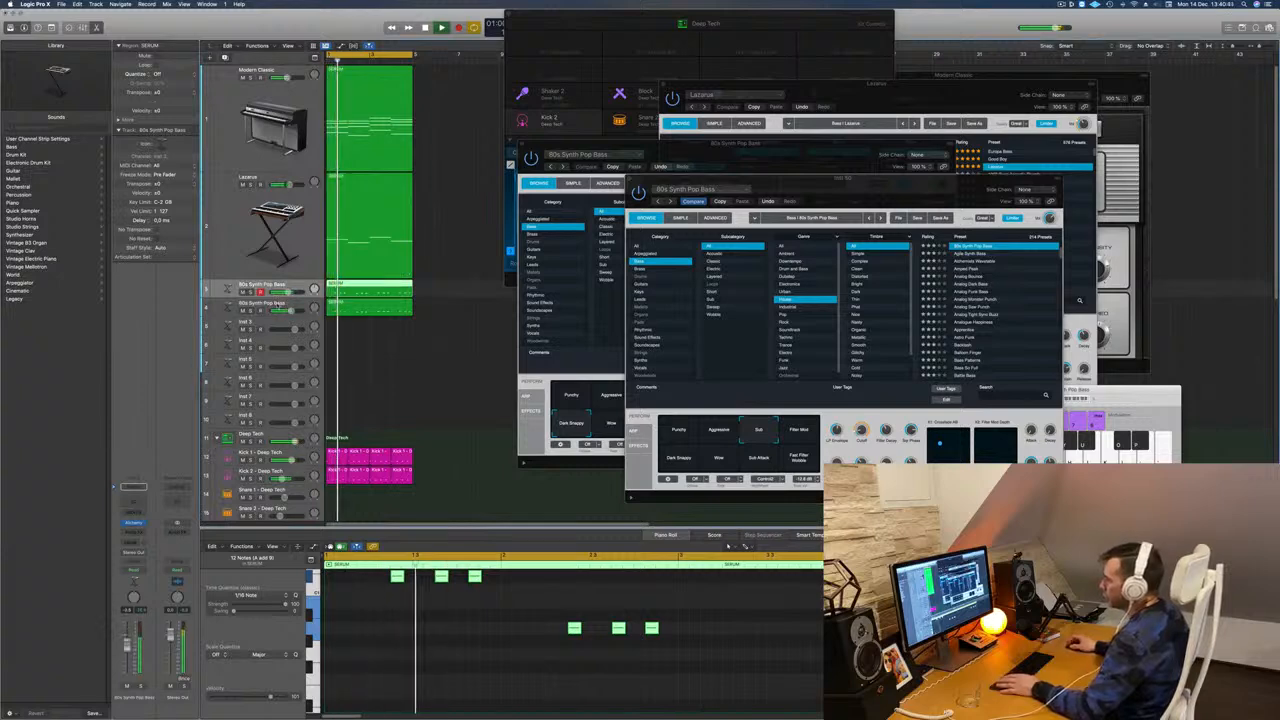
pyautogui.click(232, 308)
pyautogui.press('space')
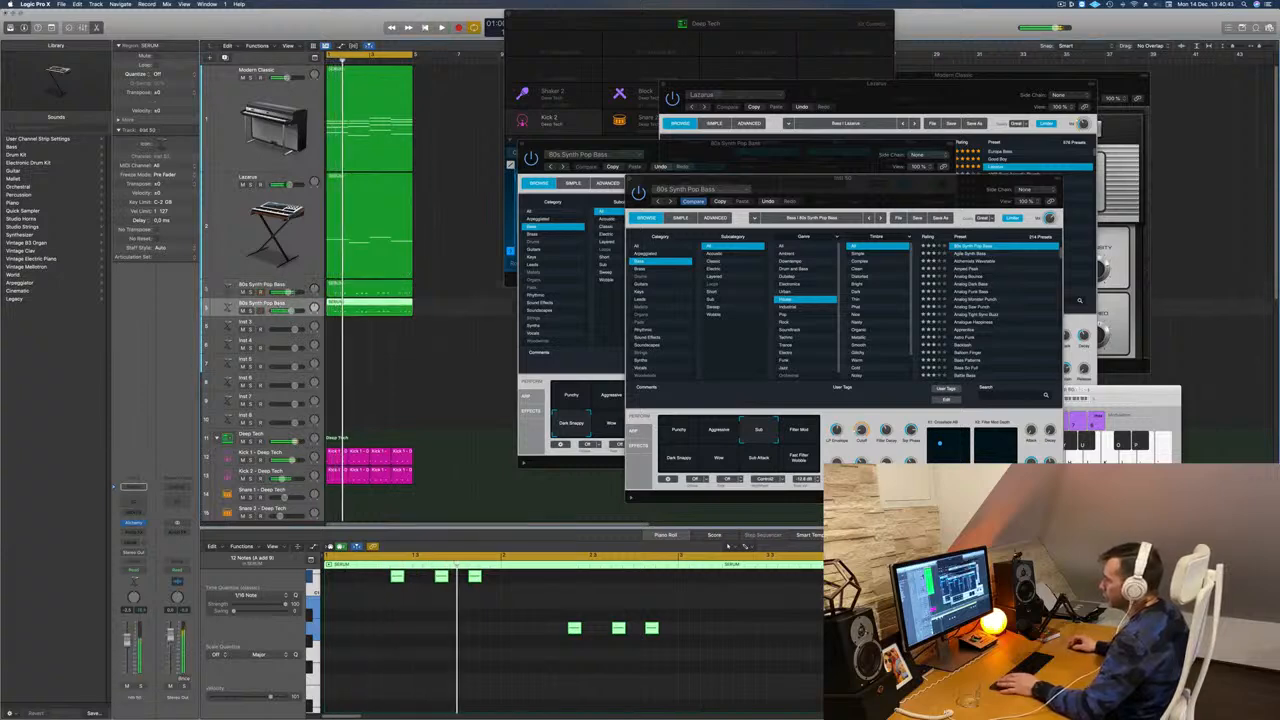
pyautogui.press('space')
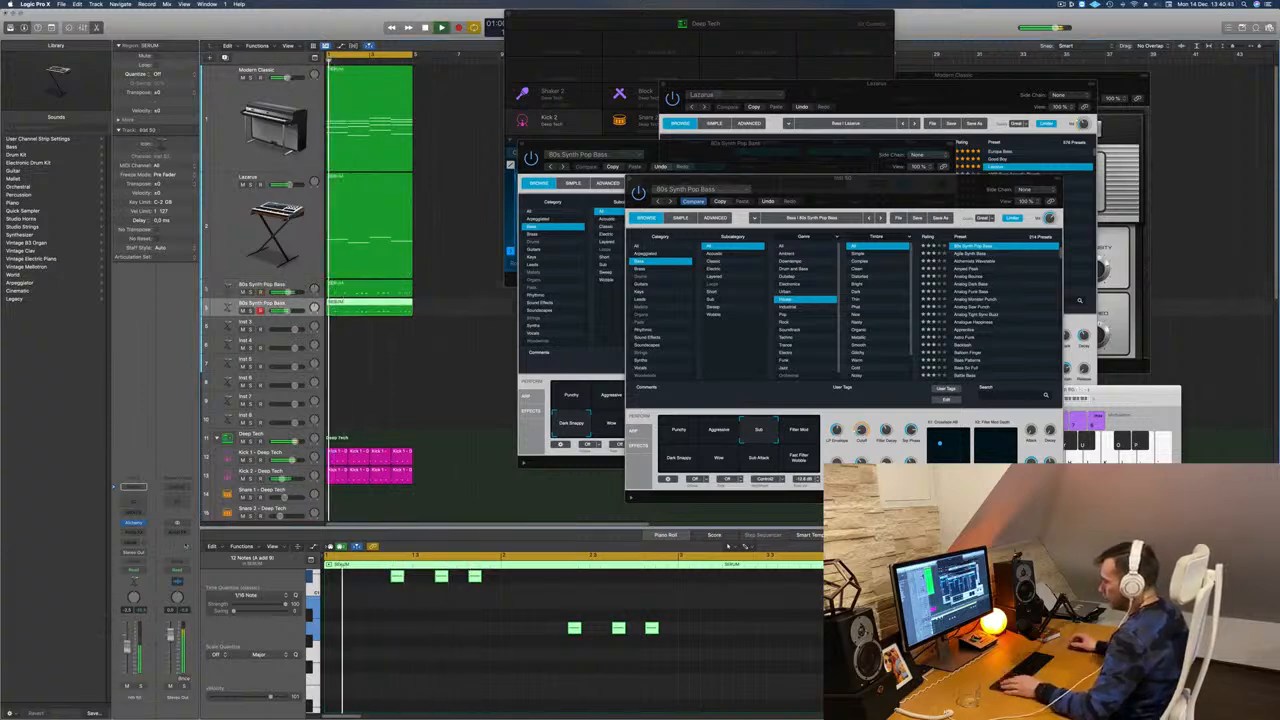
# Route the output of both 80s Synth Pop Bass channel strips to Bus 10.
pyautogui.press('super+k')
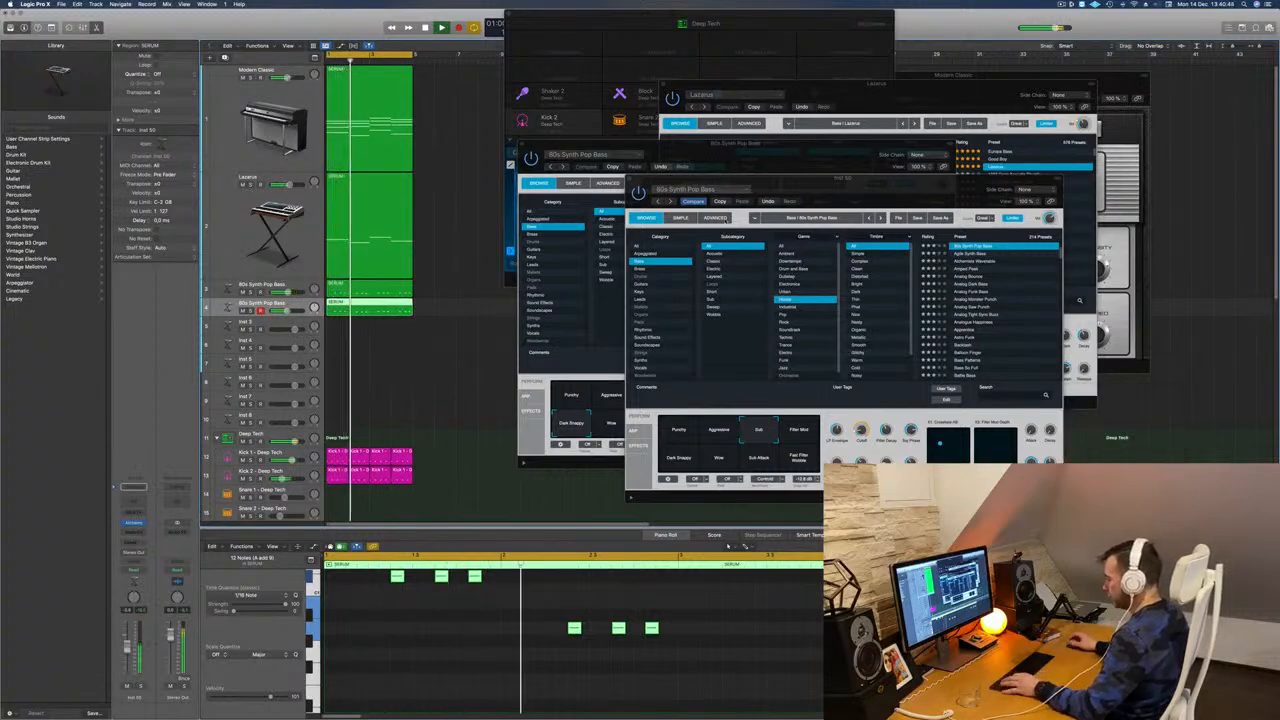
pyautogui.press('x')
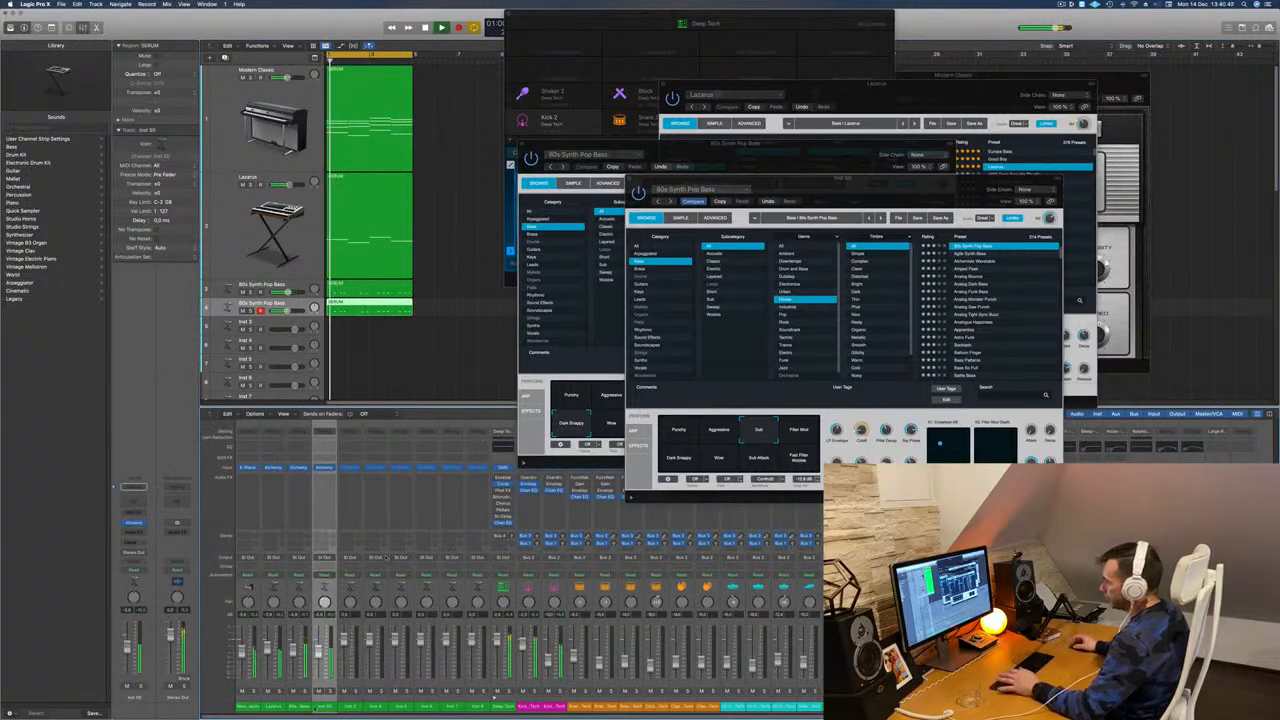
pyautogui.keyDown('shift'); pyautogui.click(299, 710); pyautogui.keyUp('shift')
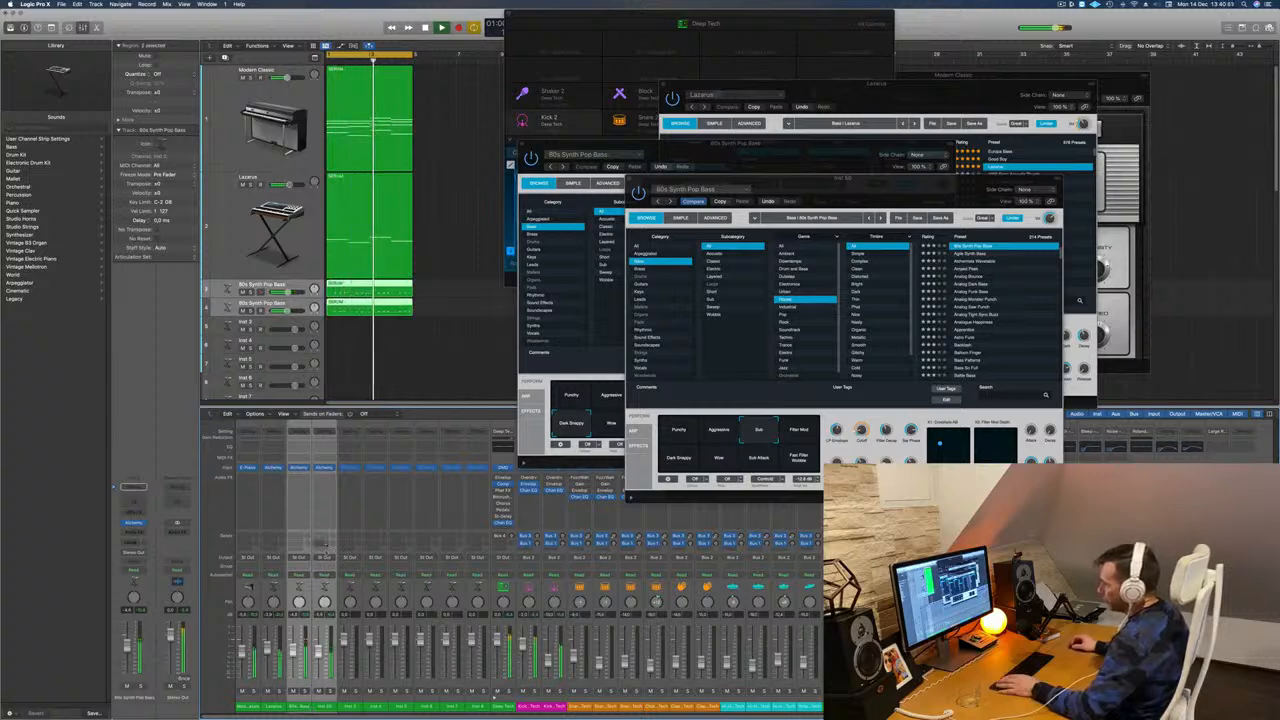
pyautogui.click(323, 557)
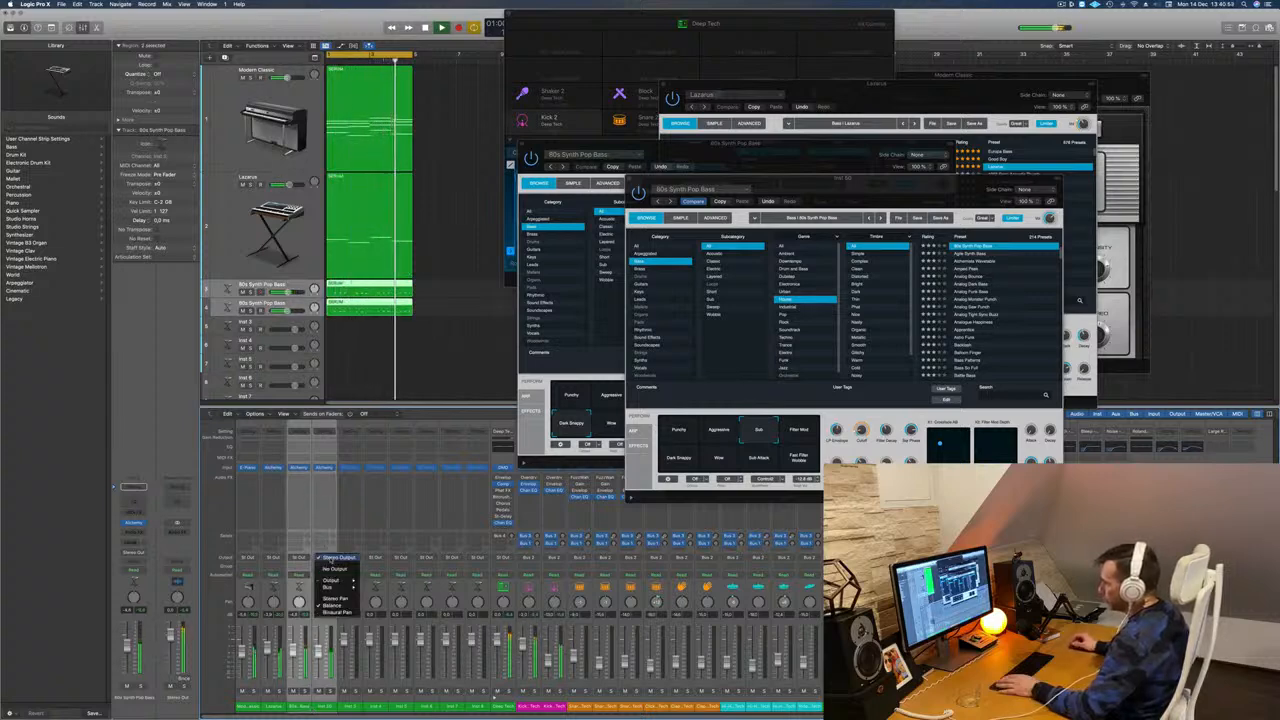
pyautogui.moveTo(341, 584)
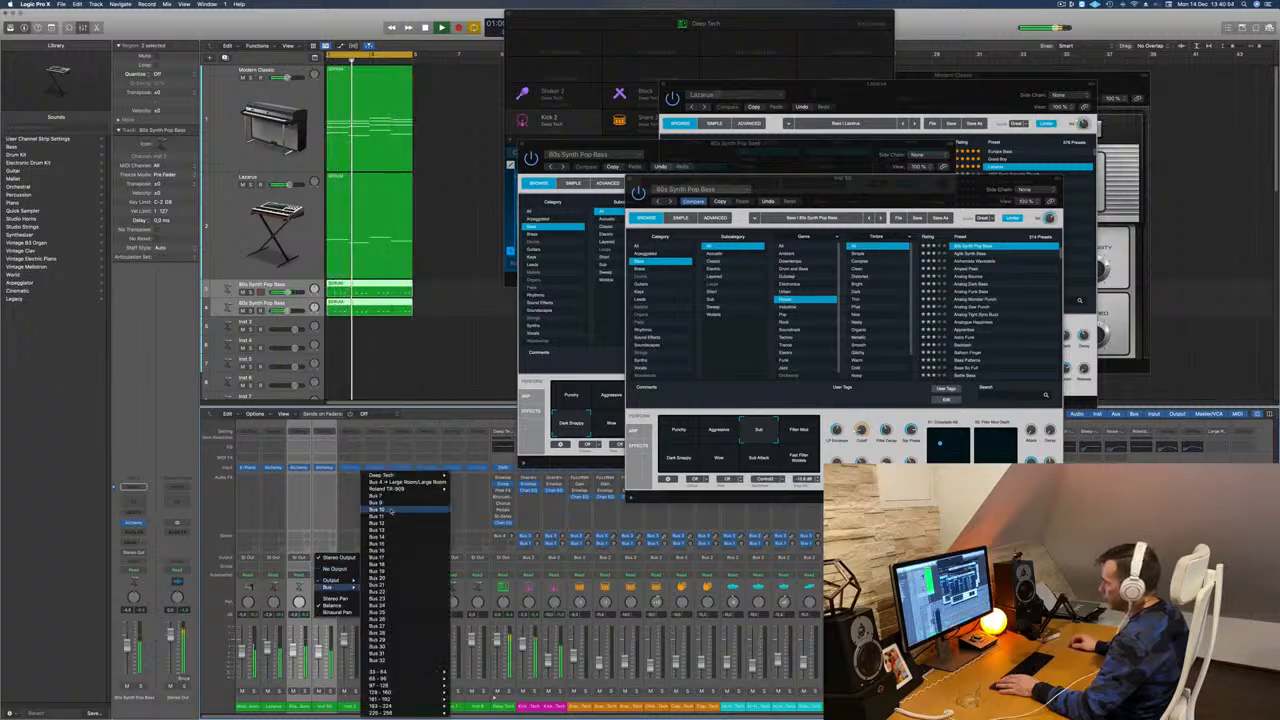
pyautogui.click(395, 511)
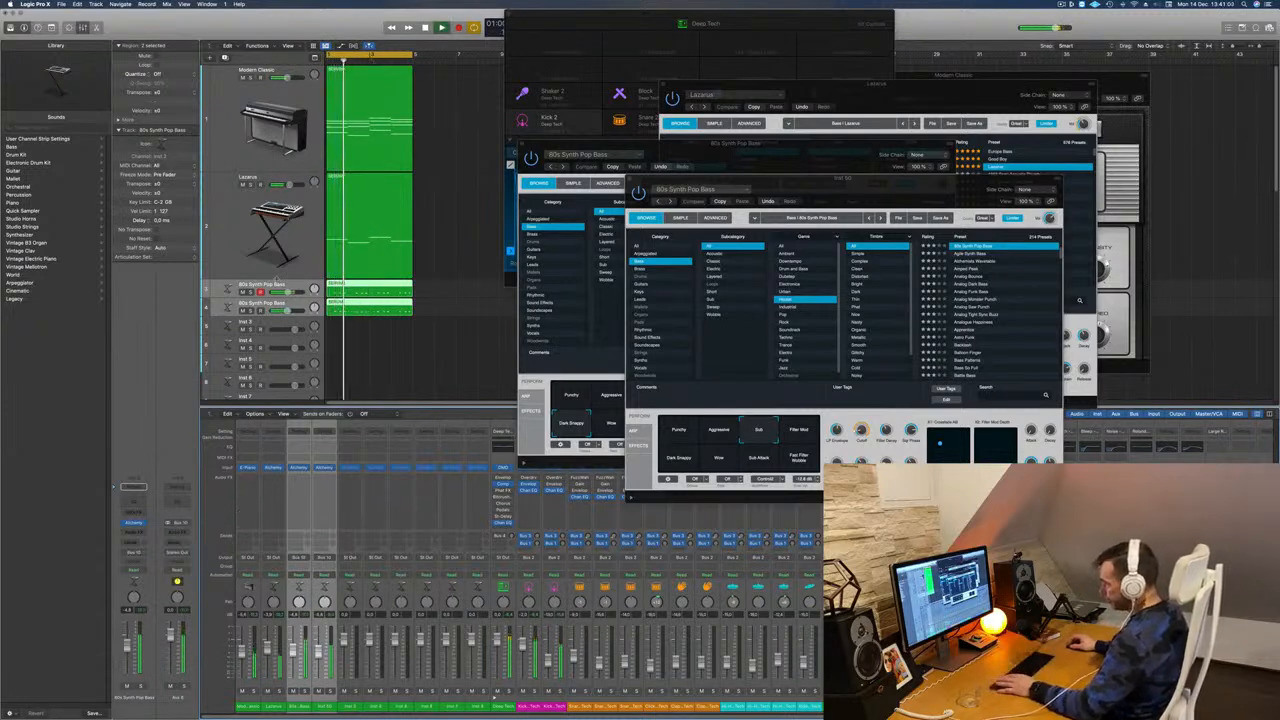
# Insert a stereo Compressor on the bass layers' shared bus channel and set its side chain to Kick 1 - Deep Tech.
pyautogui.click(376, 290)
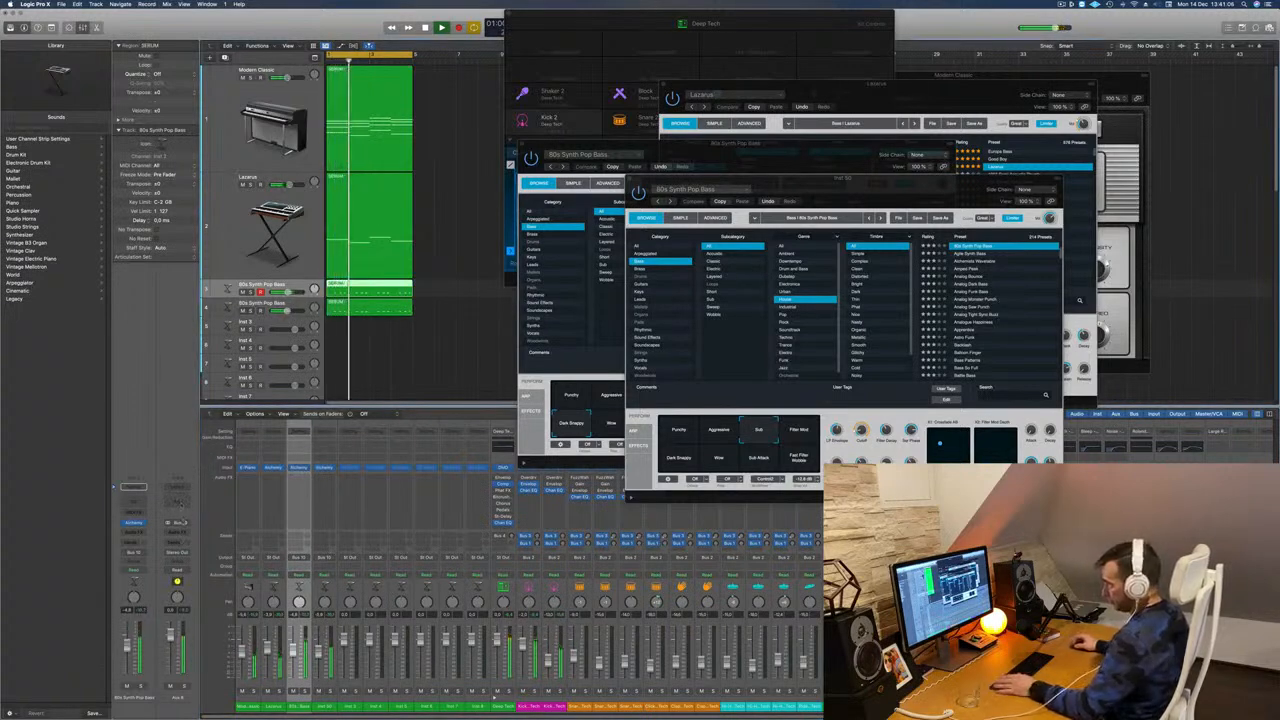
pyautogui.click(178, 505)
pyautogui.moveTo(194, 557)
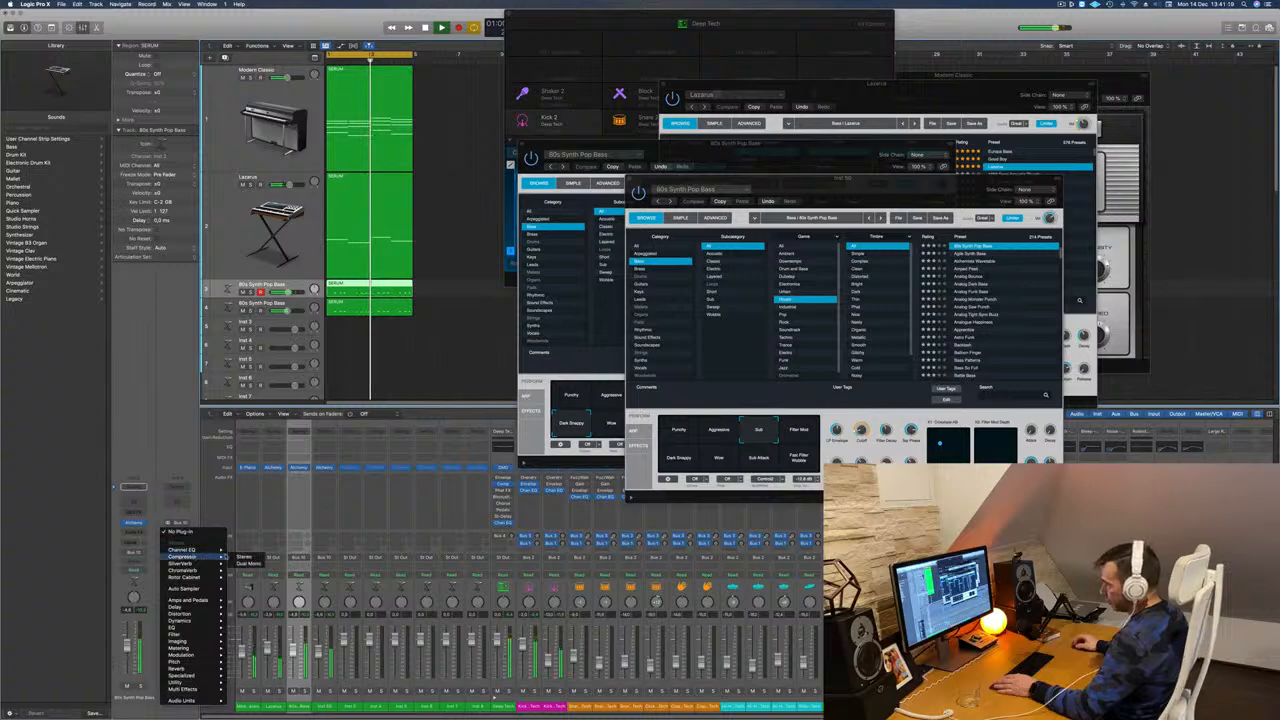
pyautogui.click(243, 557)
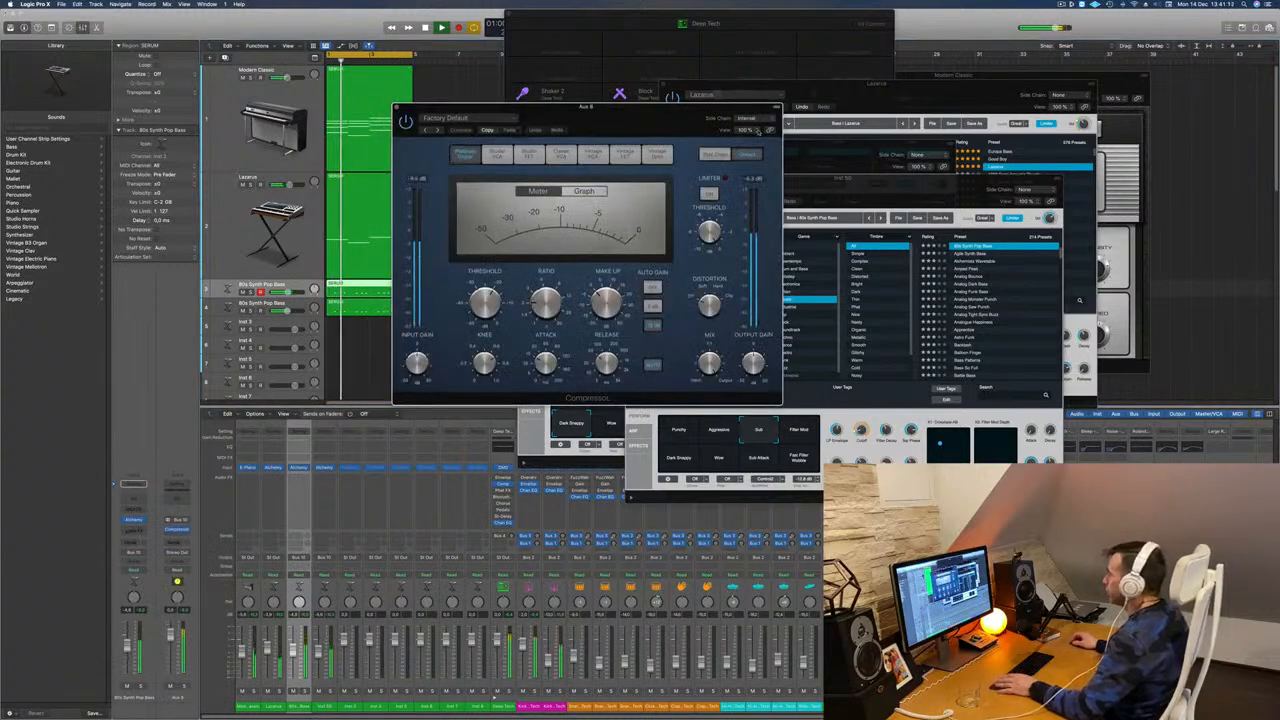
pyautogui.click(763, 118)
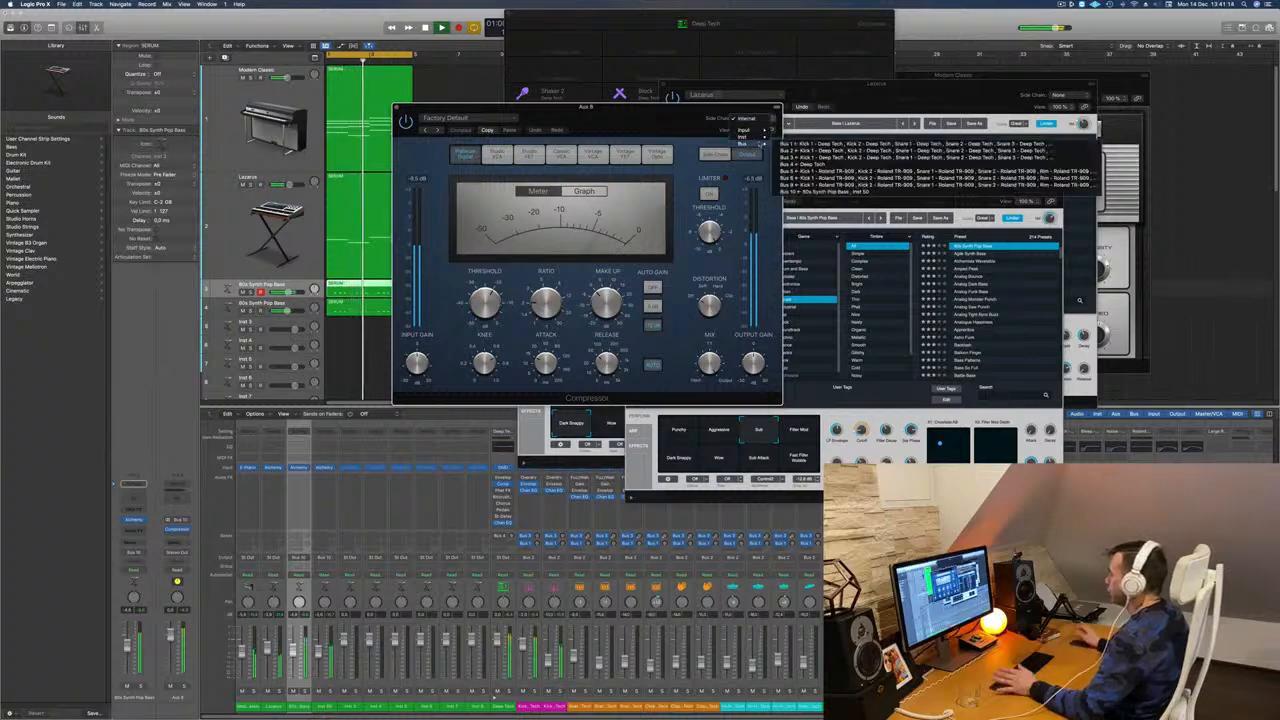
pyautogui.moveTo(762, 137)
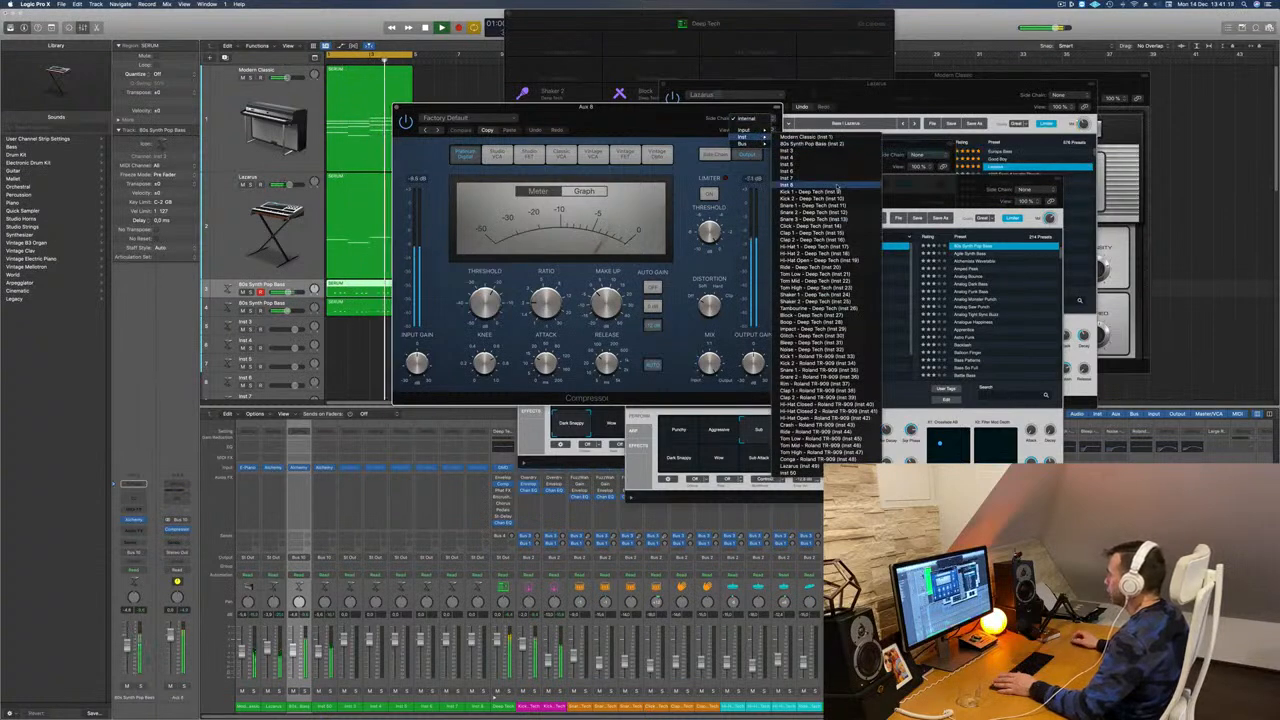
pyautogui.click(838, 191)
# Adjust the ratio of the side-chained bass bus Compressor during playback and close its window.
pyautogui.moveTo(650, 107); pyautogui.dragTo(725, 134)
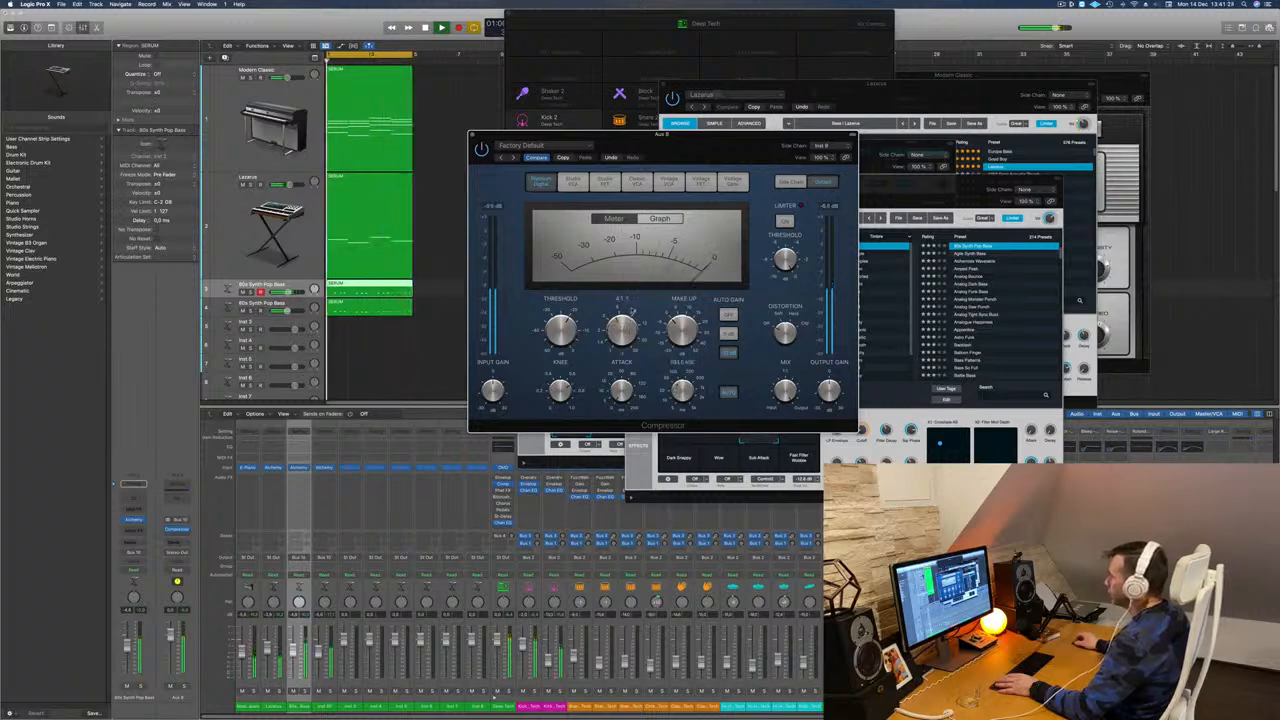
pyautogui.moveTo(732, 146); pyautogui.dragTo(671, 247)
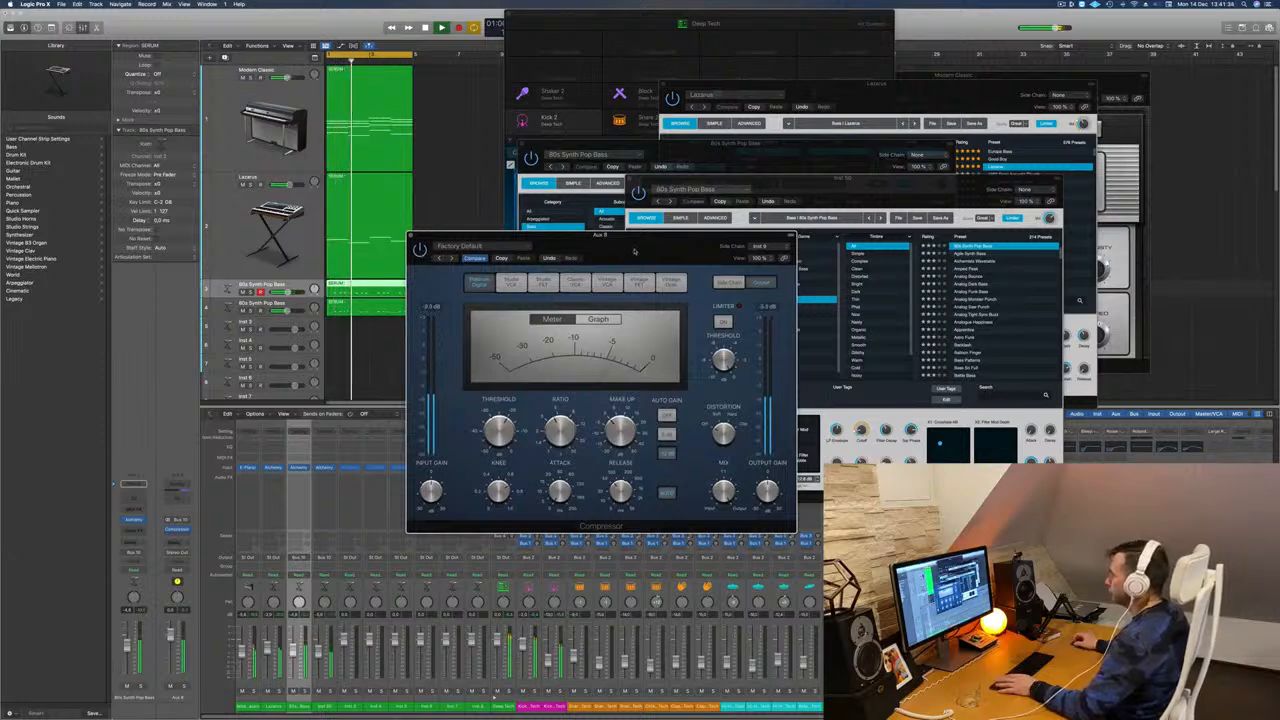
pyautogui.moveTo(634, 248); pyautogui.dragTo(602, 266)
pyautogui.click(378, 253)
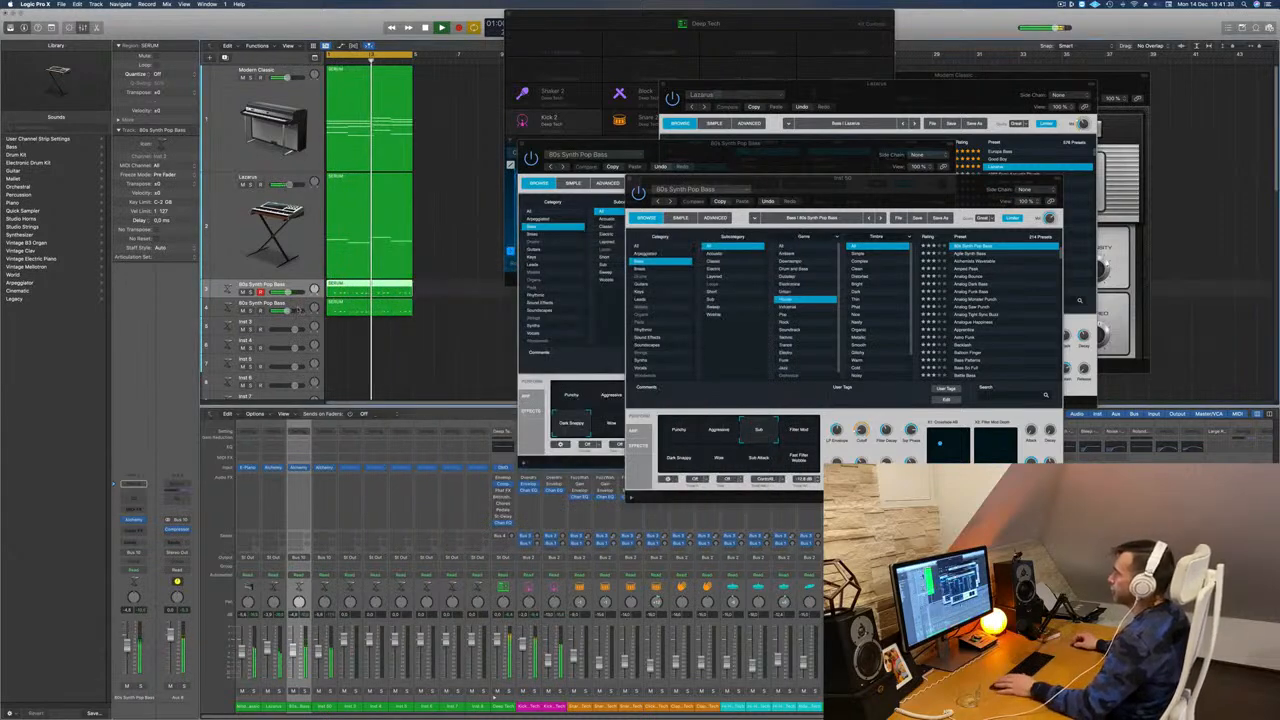
# Close the open Deep Tech drum, Alchemy and Modern Classic electric piano plug-in windows to clear the arrangement.
pyautogui.moveTo(806, 156); pyautogui.dragTo(1189, 159)
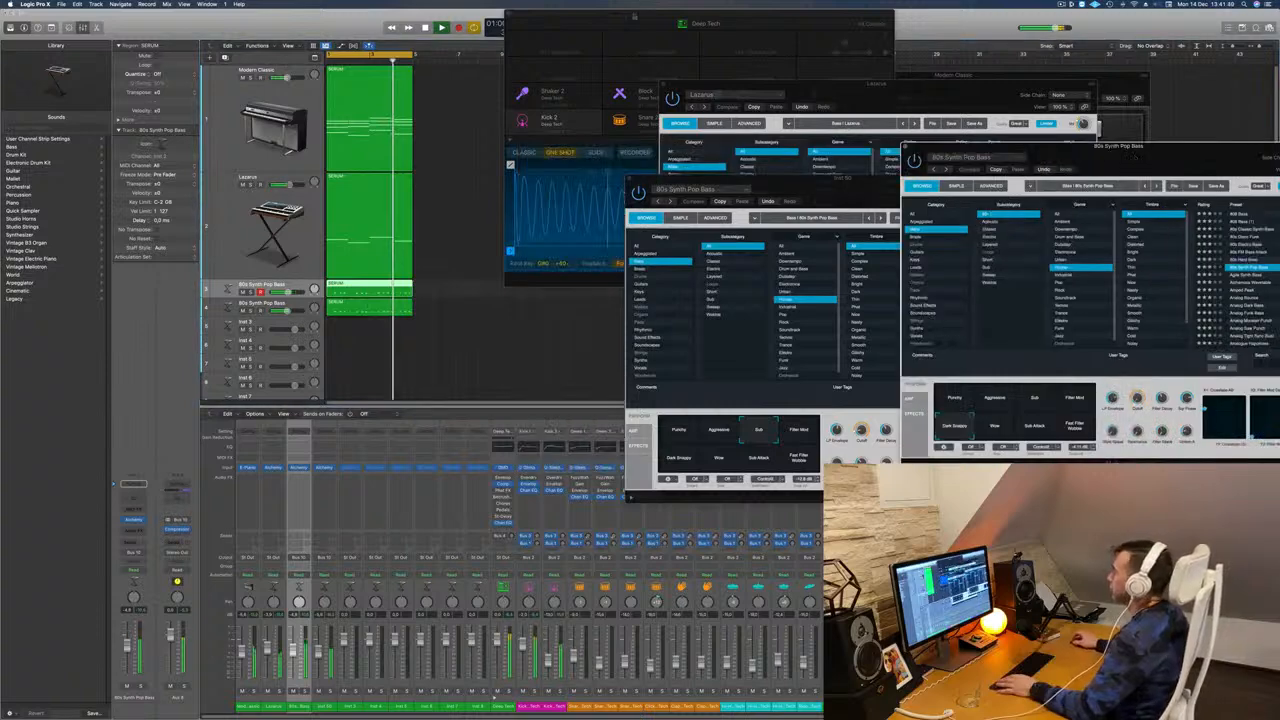
pyautogui.moveTo(549, 18); pyautogui.dragTo(502, 64)
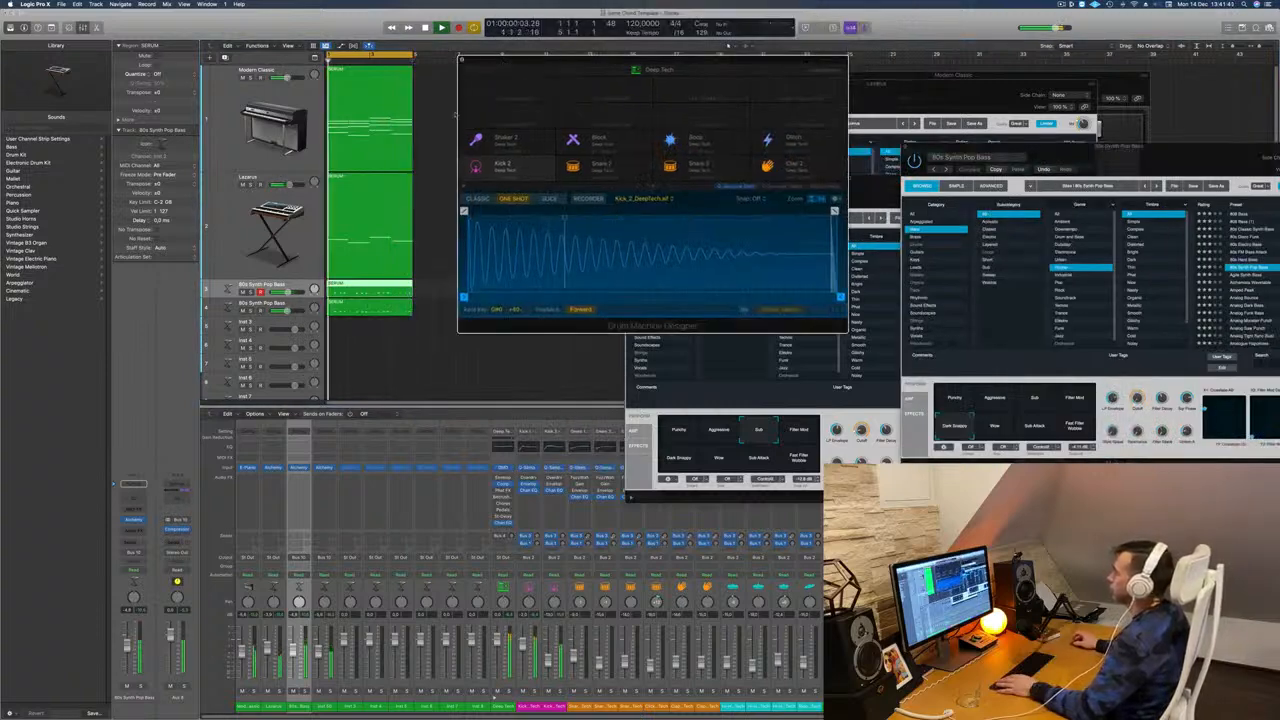
pyautogui.click(462, 60)
pyautogui.click(631, 181)
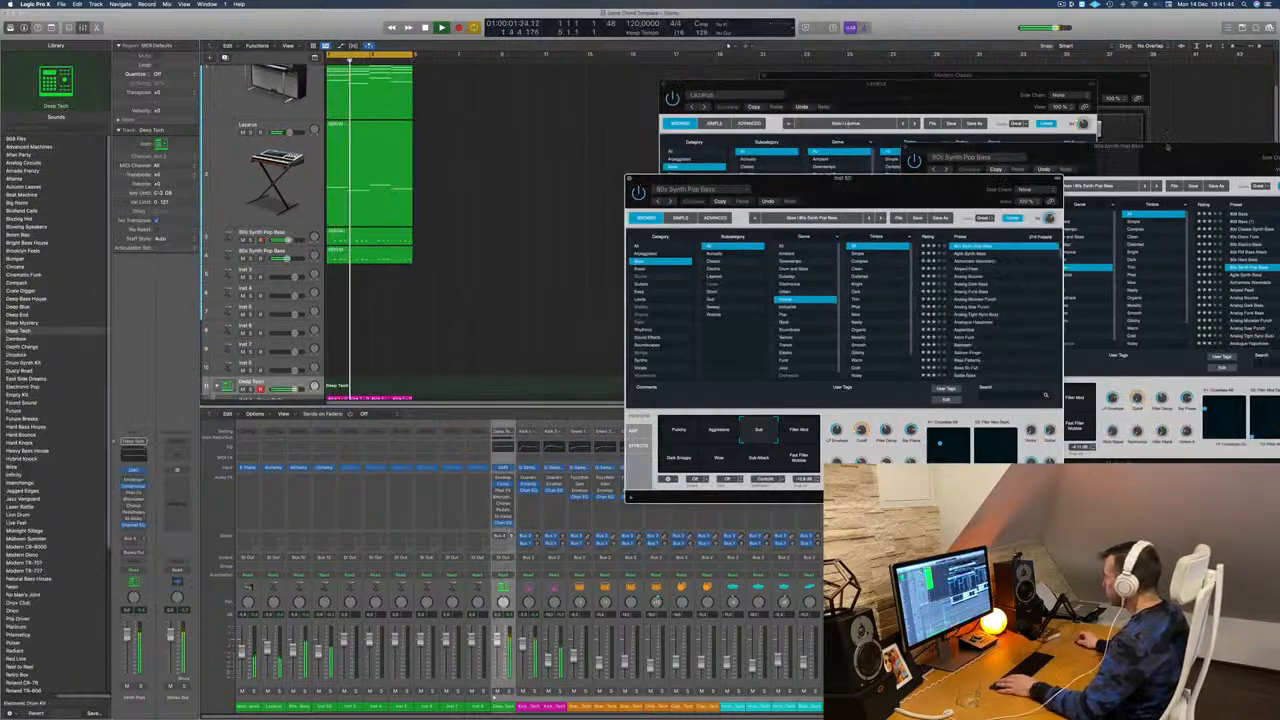
pyautogui.click(630, 180)
pyautogui.moveTo(932, 148); pyautogui.dragTo(689, 149)
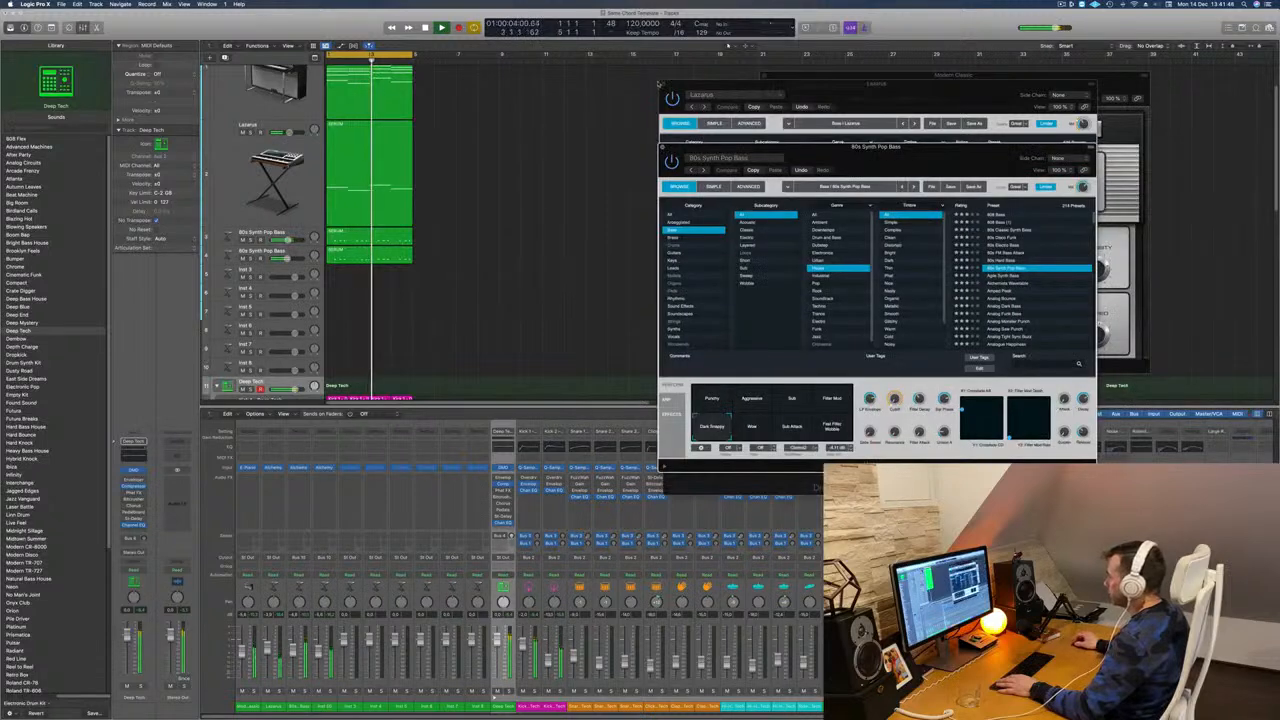
pyautogui.click(663, 148)
pyautogui.click(703, 82)
pyautogui.click(663, 84)
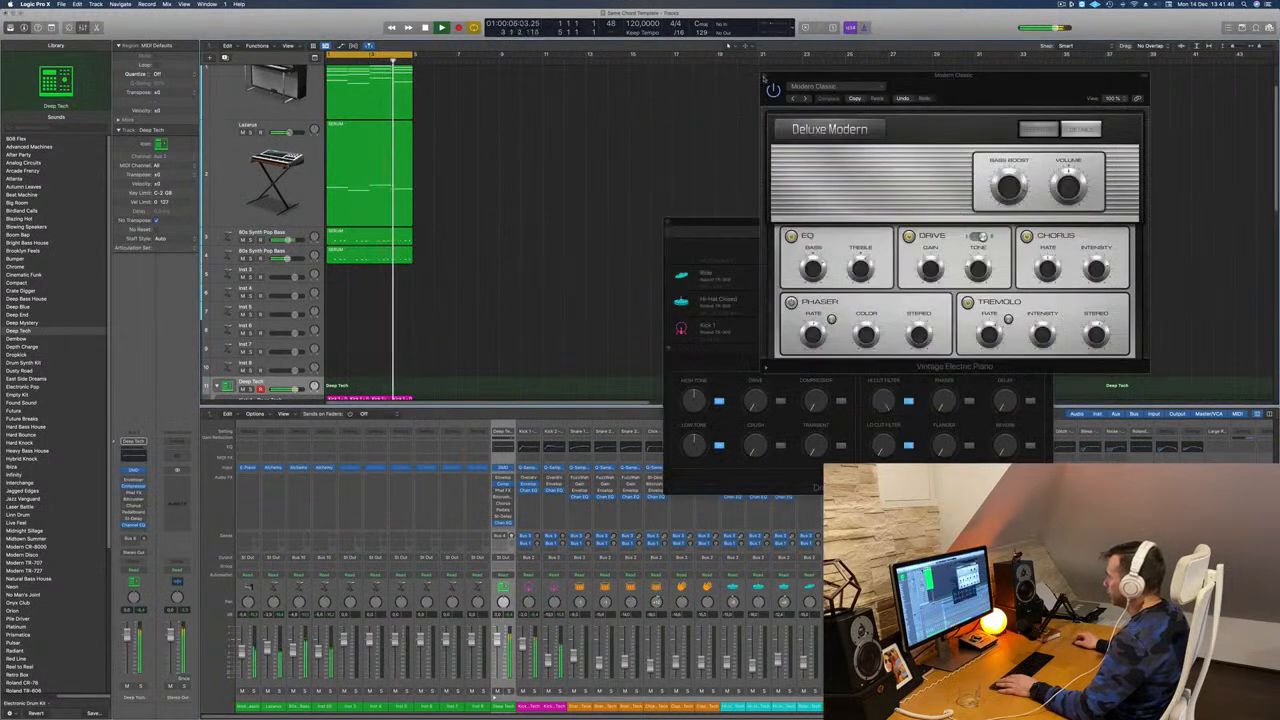
pyautogui.click(765, 75)
pyautogui.click(1061, 7)
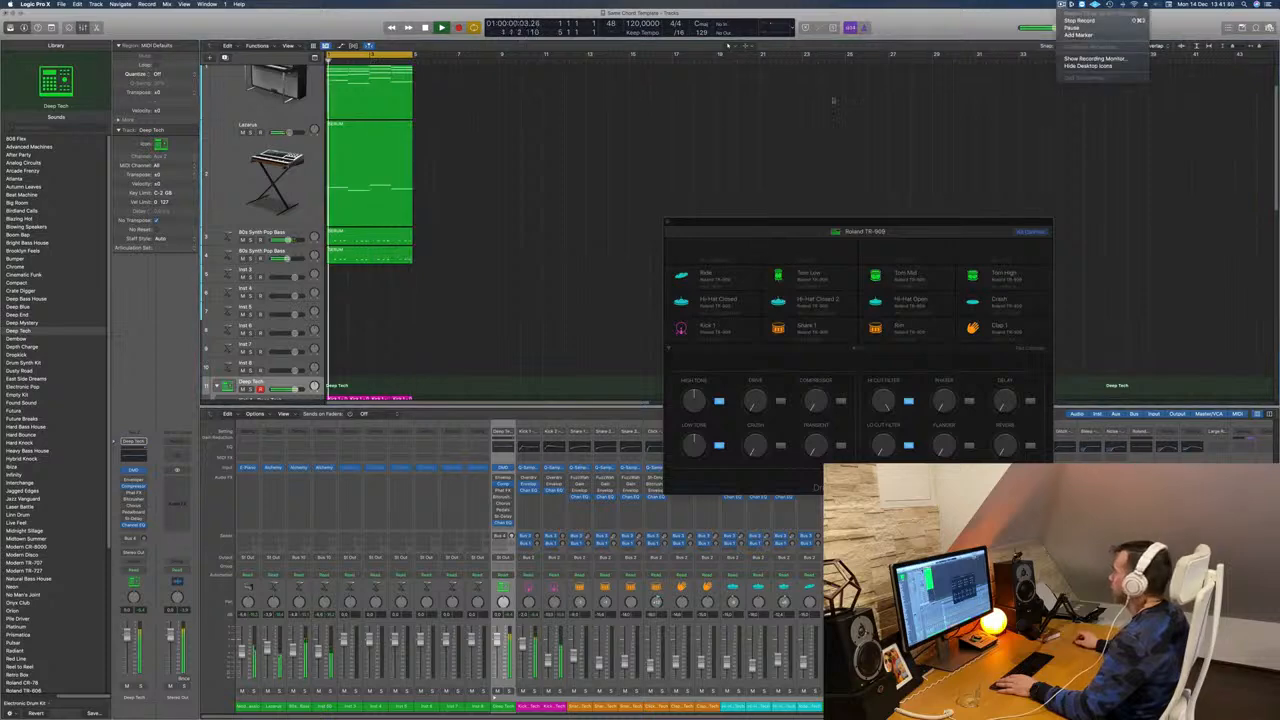
pyautogui.click(471, 194)
# Copy the first Kick 1 region to bar 1 of the Hi-Hat Open - Deep Tech track and open it in the Piano Roll.
pyautogui.press('super+Right')
pyautogui.press('super+Right')
pyautogui.press('super+Right')
pyautogui.press('super+Right')
pyautogui.press('super+Right')
pyautogui.press('super+Right')
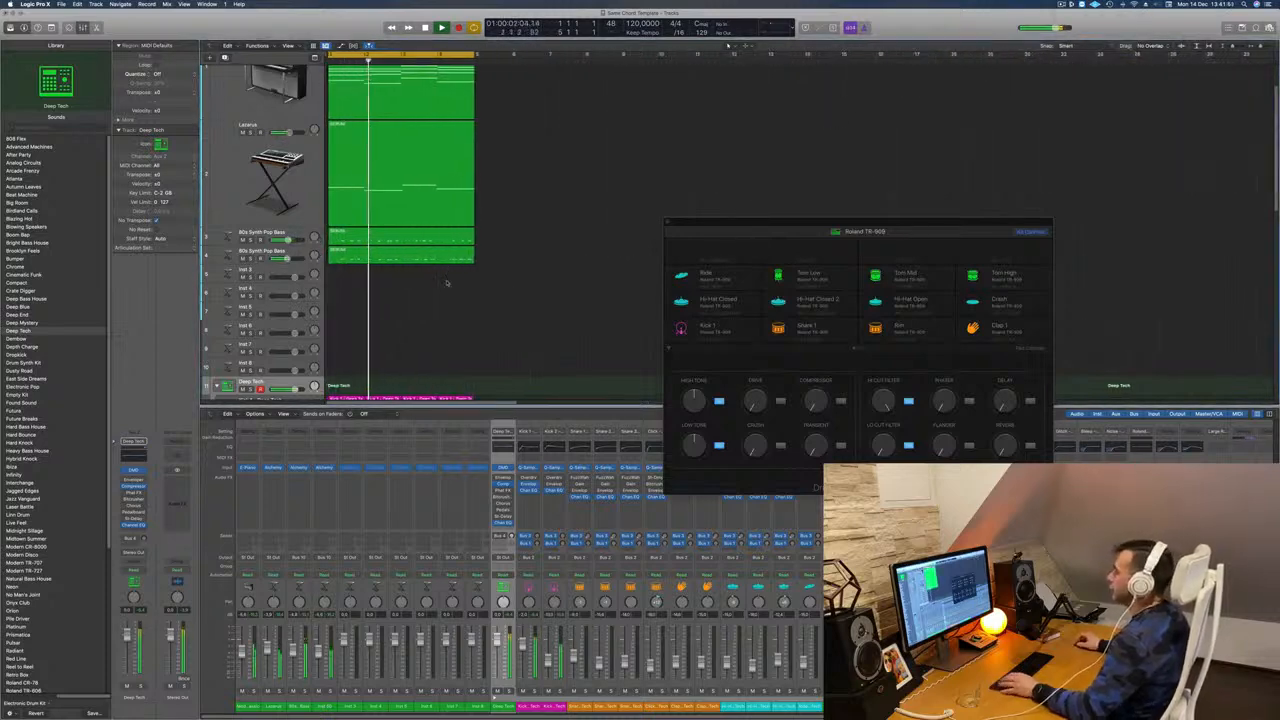
pyautogui.scroll(-8, 449, 283)
pyautogui.press('space')
pyautogui.scroll(1, 381, 250)
pyautogui.scroll(2, 381, 250)
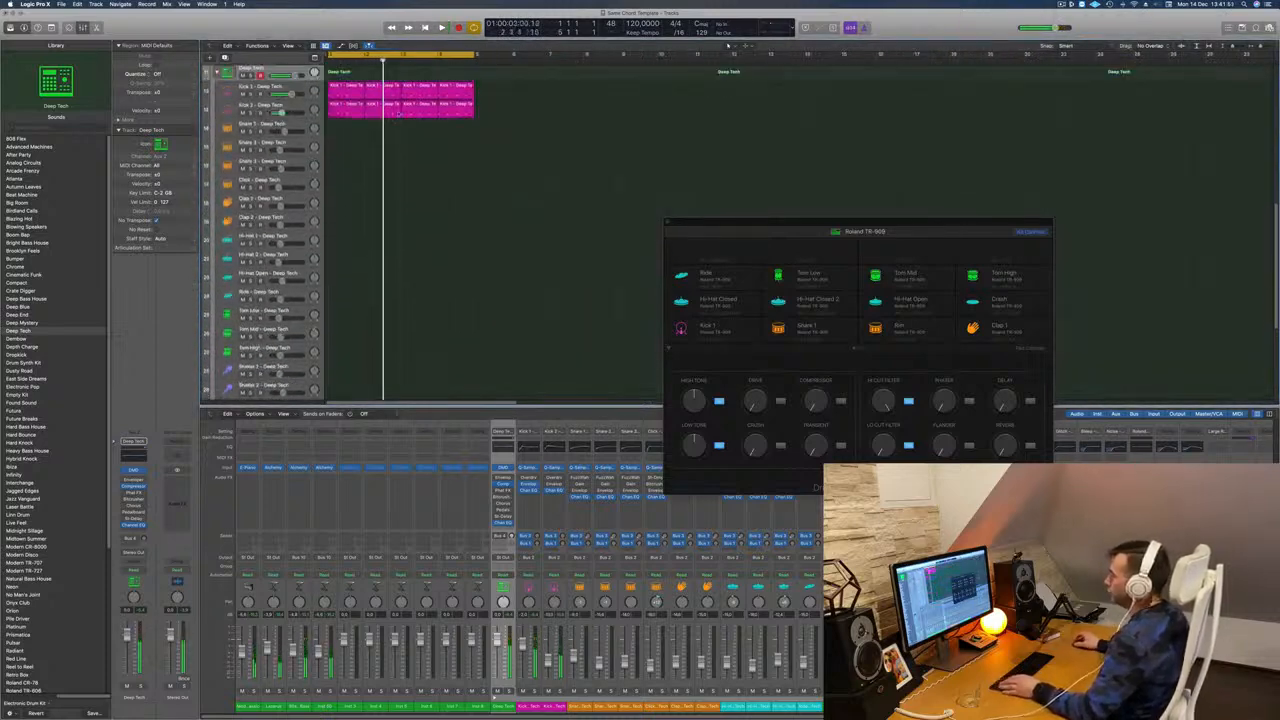
pyautogui.moveTo(348, 91); pyautogui.dragTo(343, 273)
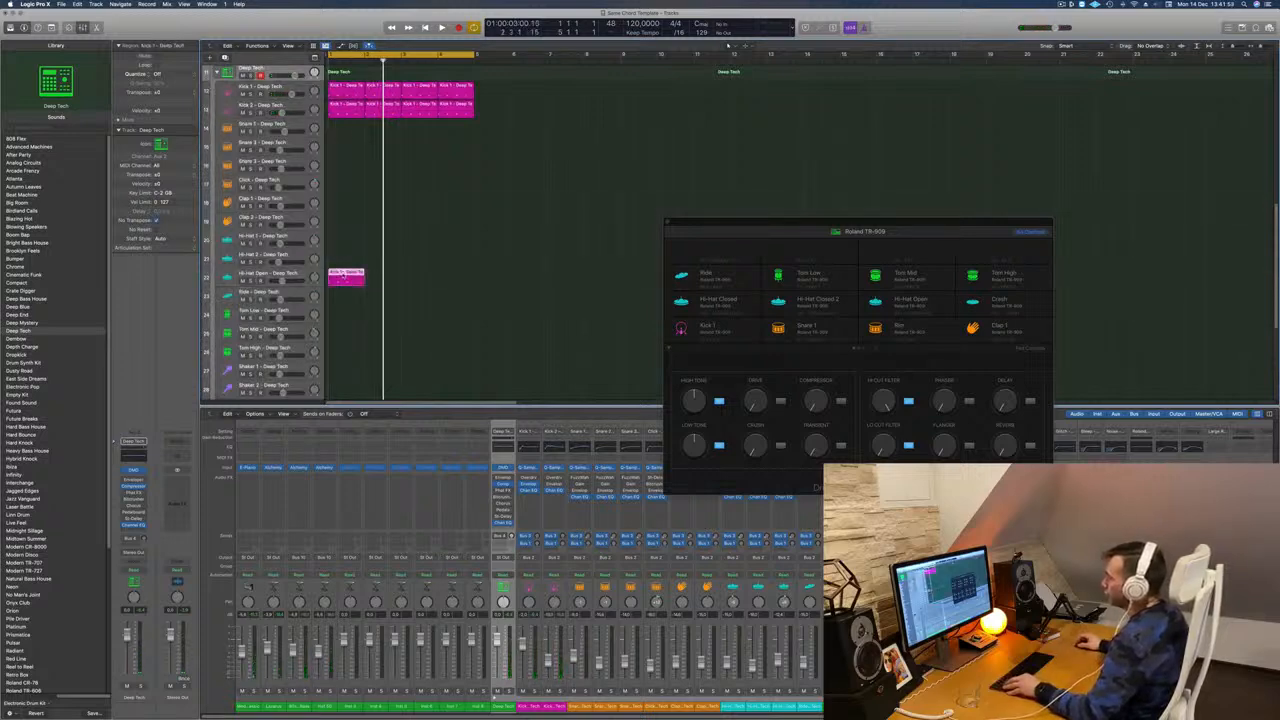
pyautogui.press('p')
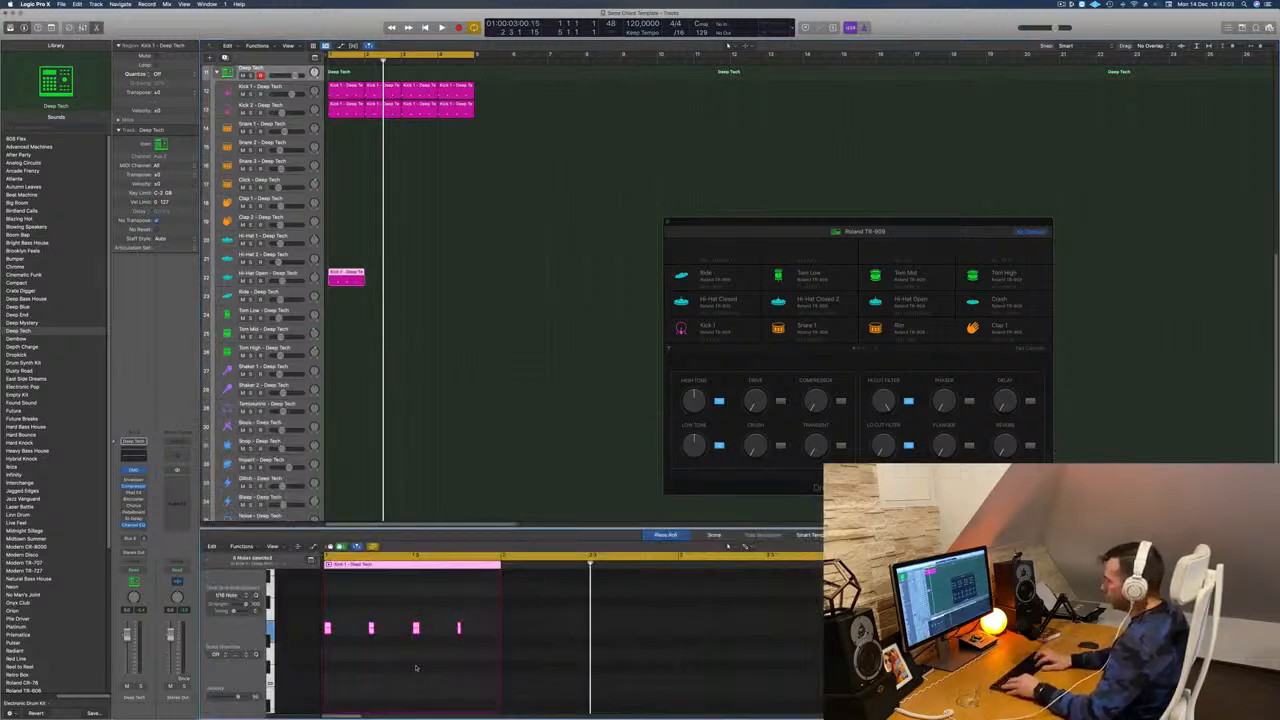
# Transpose the four notes of the Hi-Hat Open region upward and shift them onto the off-beats, then play the loop.
pyautogui.hotkey('alt', 'shift', 'Up')
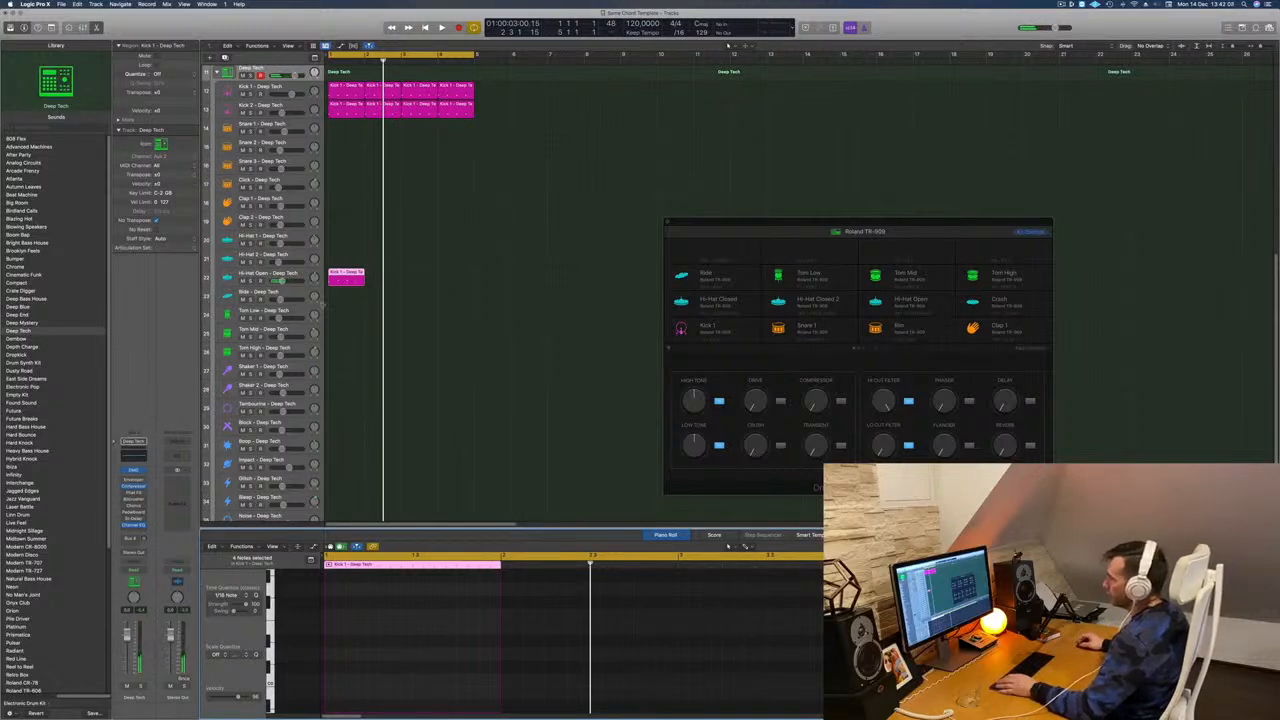
pyautogui.click(342, 272)
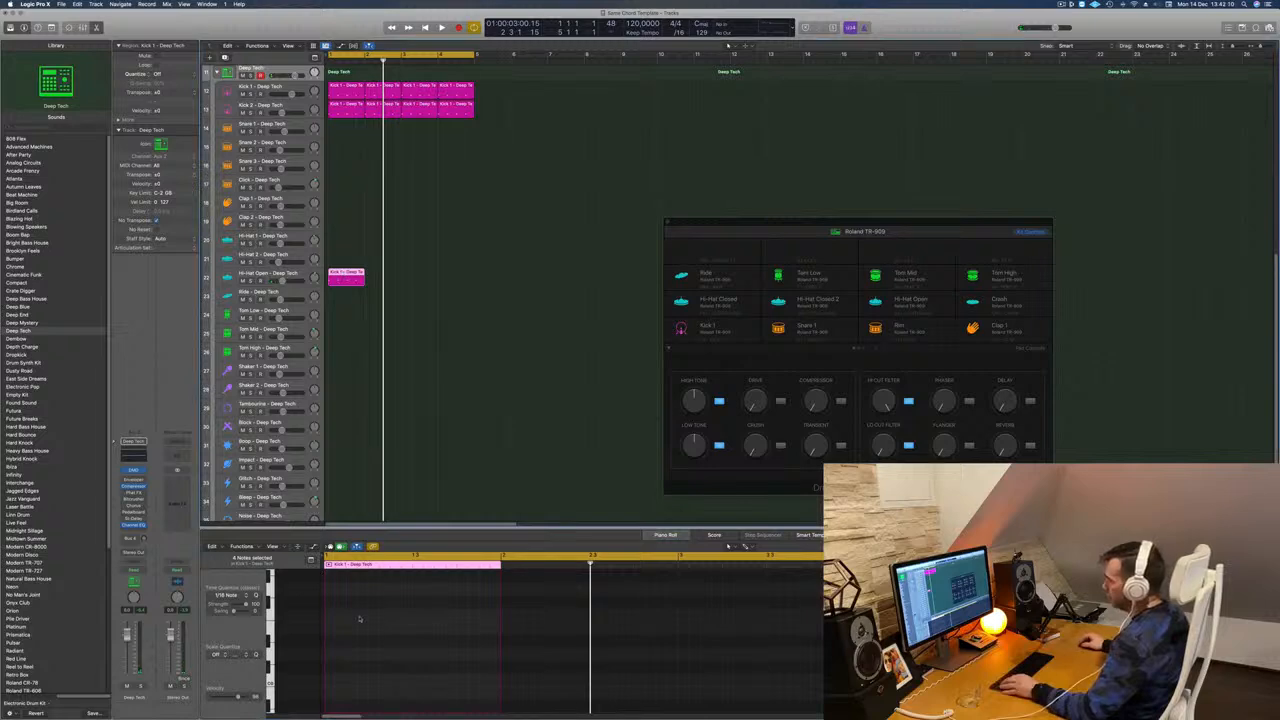
pyautogui.scroll(5, 359, 618)
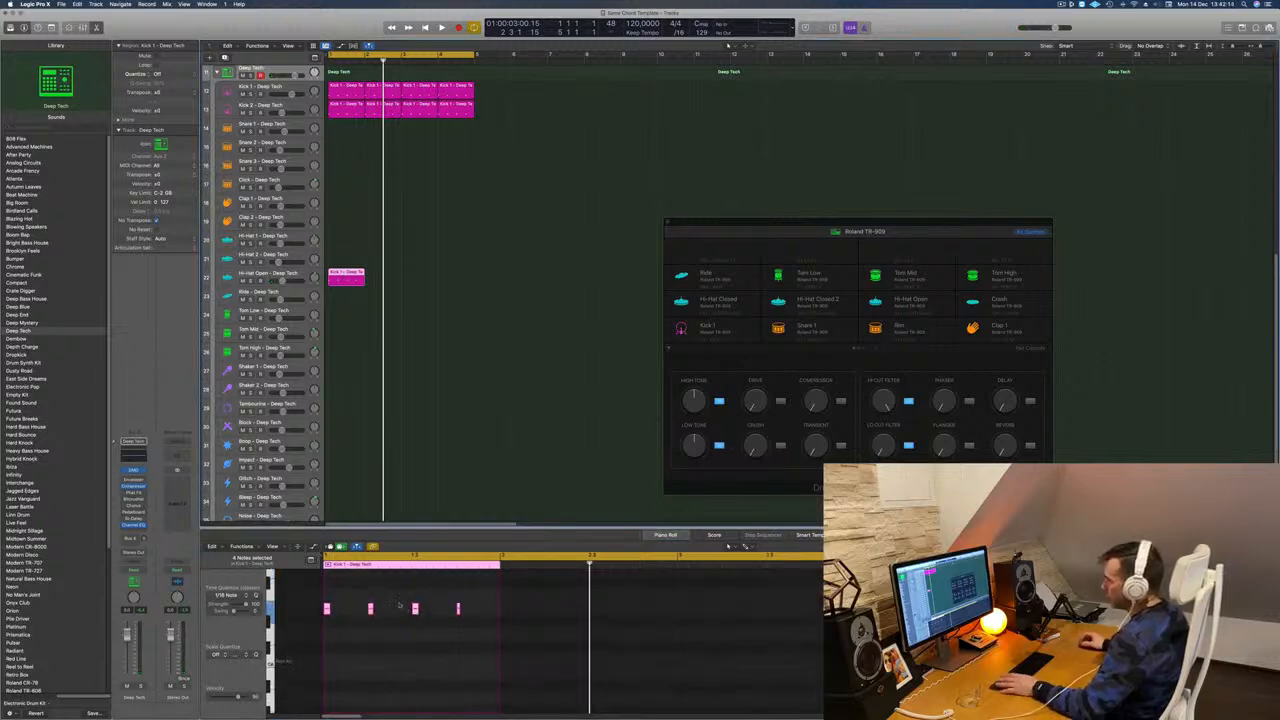
pyautogui.press('space')
pyautogui.click(398, 645)
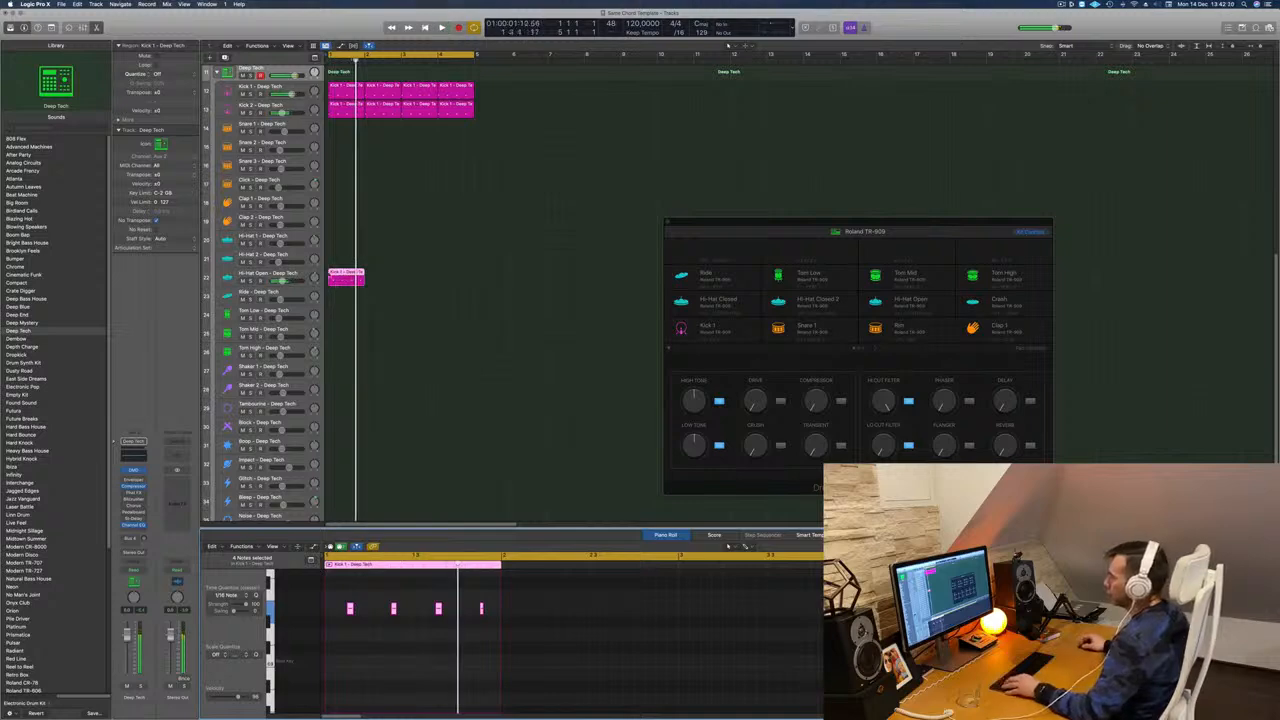
# Copy the off-beat hi-hat region across bars 2 to 4 and play the loop with the Hi-Hat Open track selected.
pyautogui.moveTo(338, 280); pyautogui.dragTo(373, 281)
pyautogui.moveTo(422, 282)
pyautogui.mouseDown()
pyautogui.moveTo(348, 275)
pyautogui.moveTo(420, 283)
pyautogui.mouseUp()
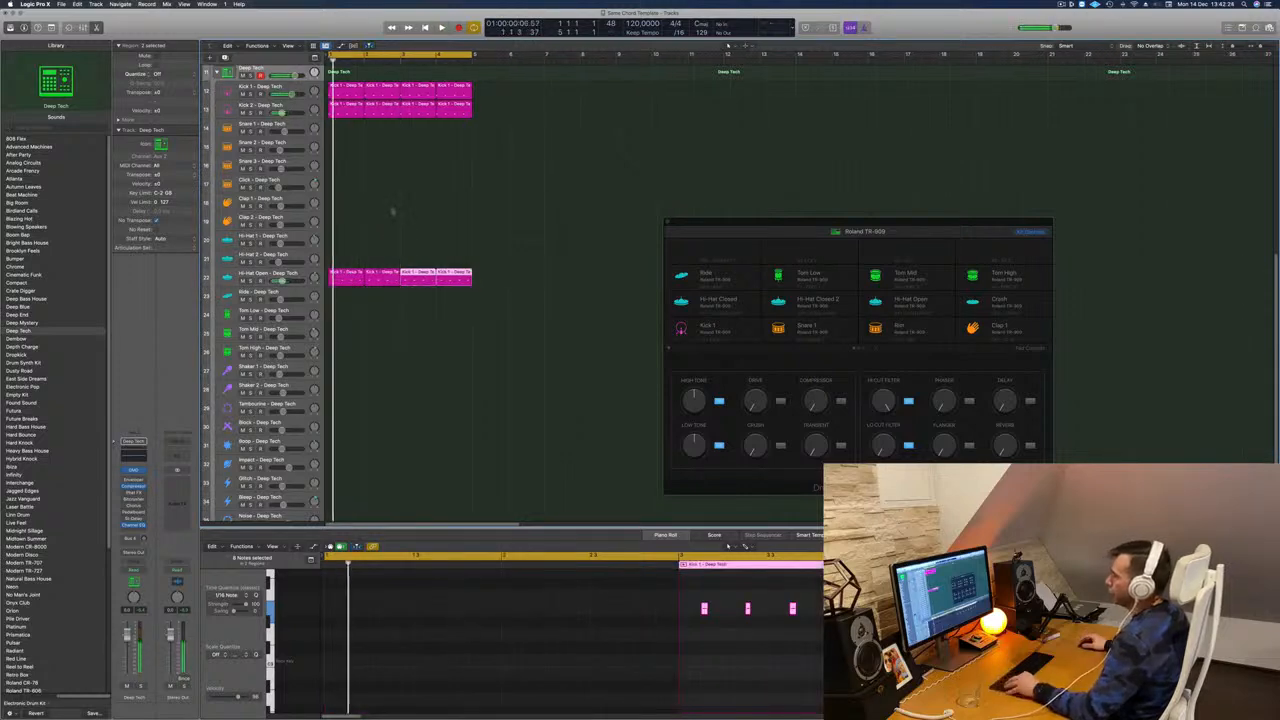
pyautogui.press('super+Up')
pyautogui.click(345, 118)
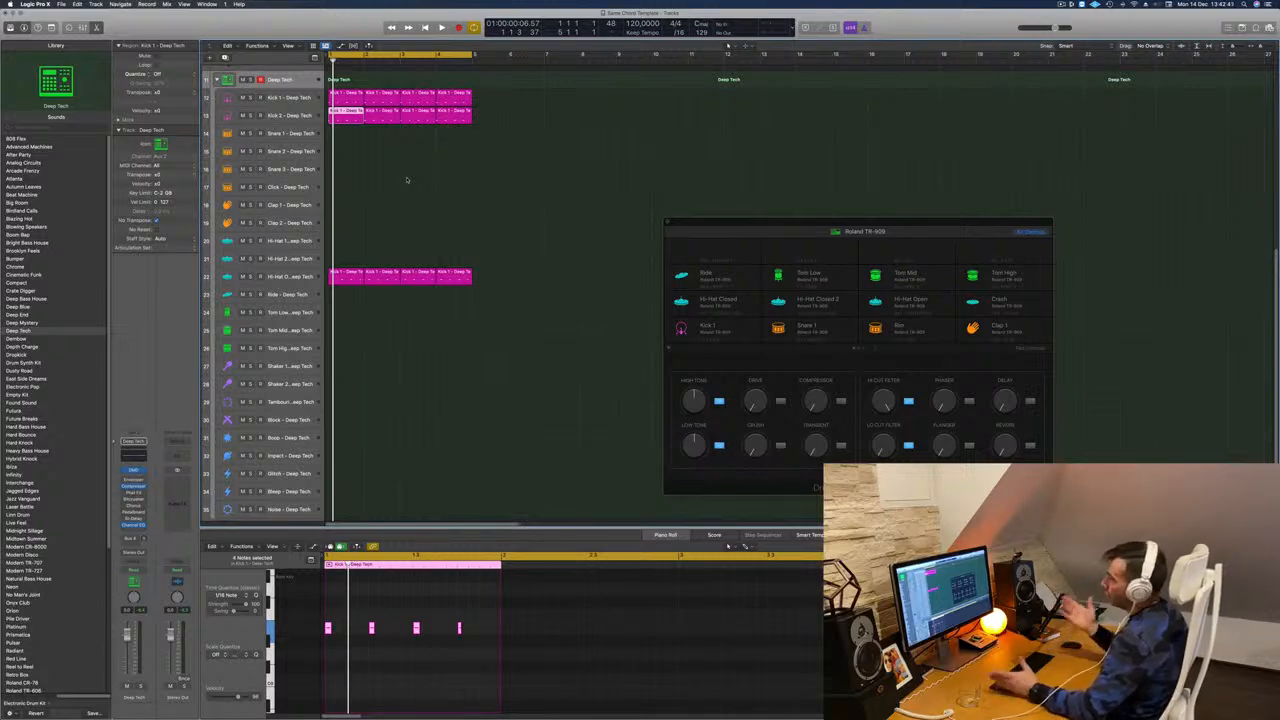
pyautogui.click(288, 276)
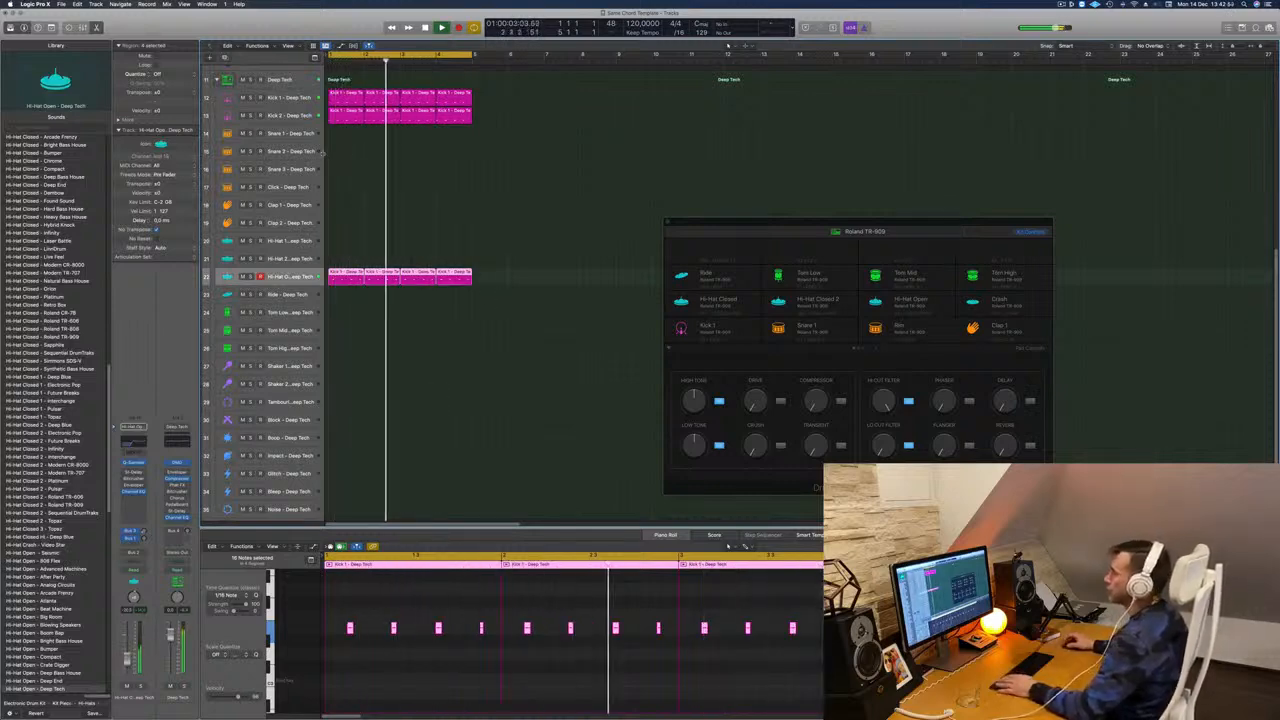
pyautogui.press('space')
# Copy the first Kick 2 region to bar 1 of Clap 2 - Deep Tech and keep only its notes on beats 2 and 4.
pyautogui.moveTo(345, 115); pyautogui.dragTo(341, 222)
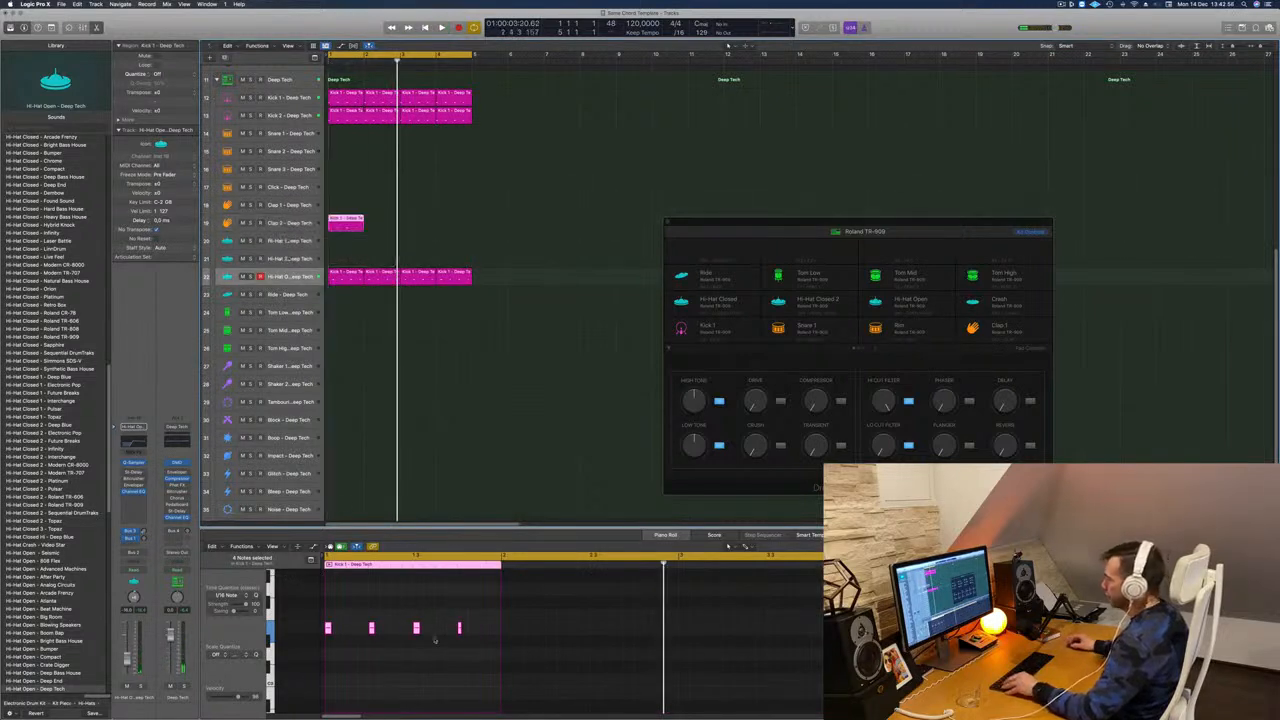
pyautogui.moveTo(478, 615); pyautogui.dragTo(317, 647)
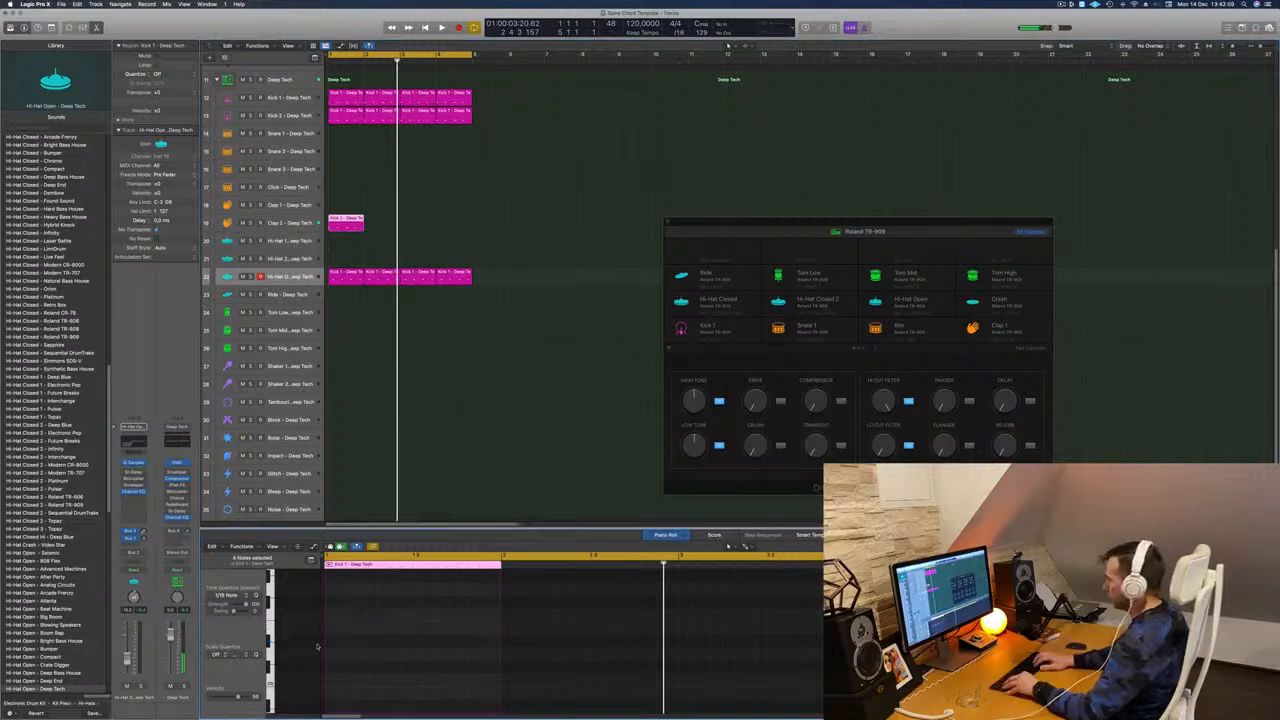
pyautogui.press('space')
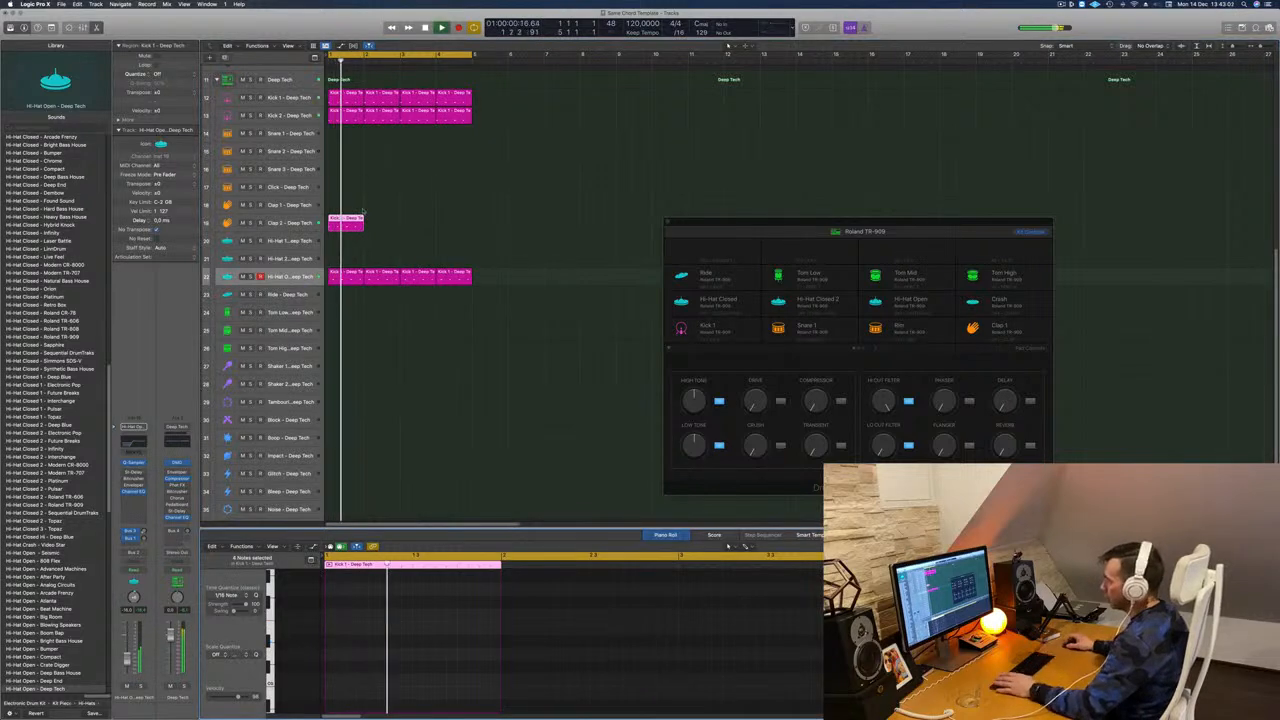
pyautogui.press('e')
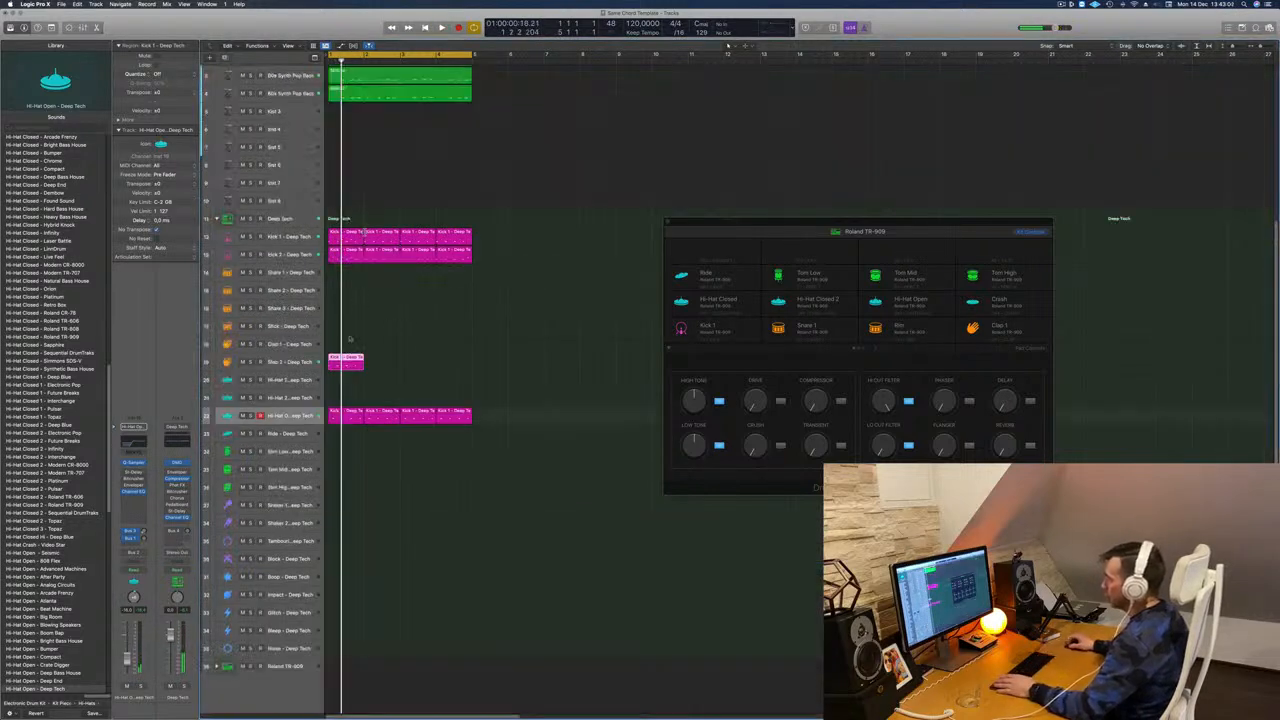
pyautogui.press('e')
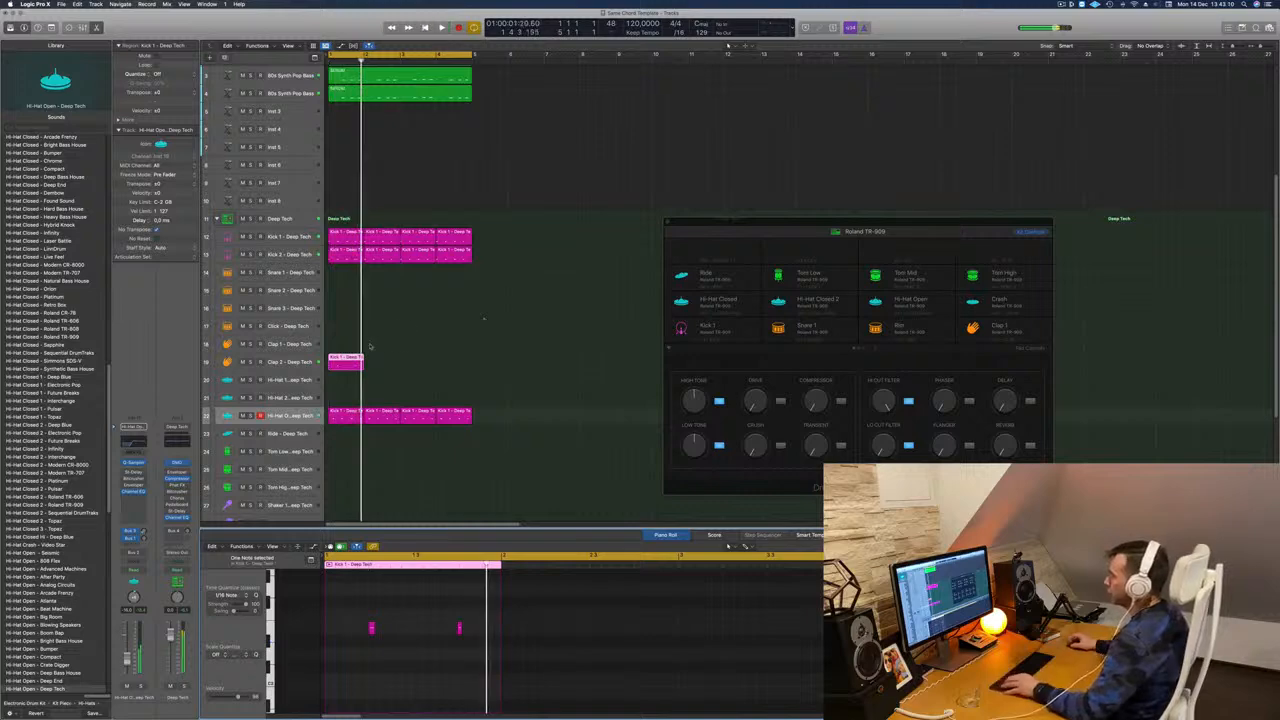
# Copy the clap region across bars 2 to 4 and transpose the notes of all four clap regions during playback.
pyautogui.moveTo(348, 361); pyautogui.dragTo(413, 368)
pyautogui.press('space')
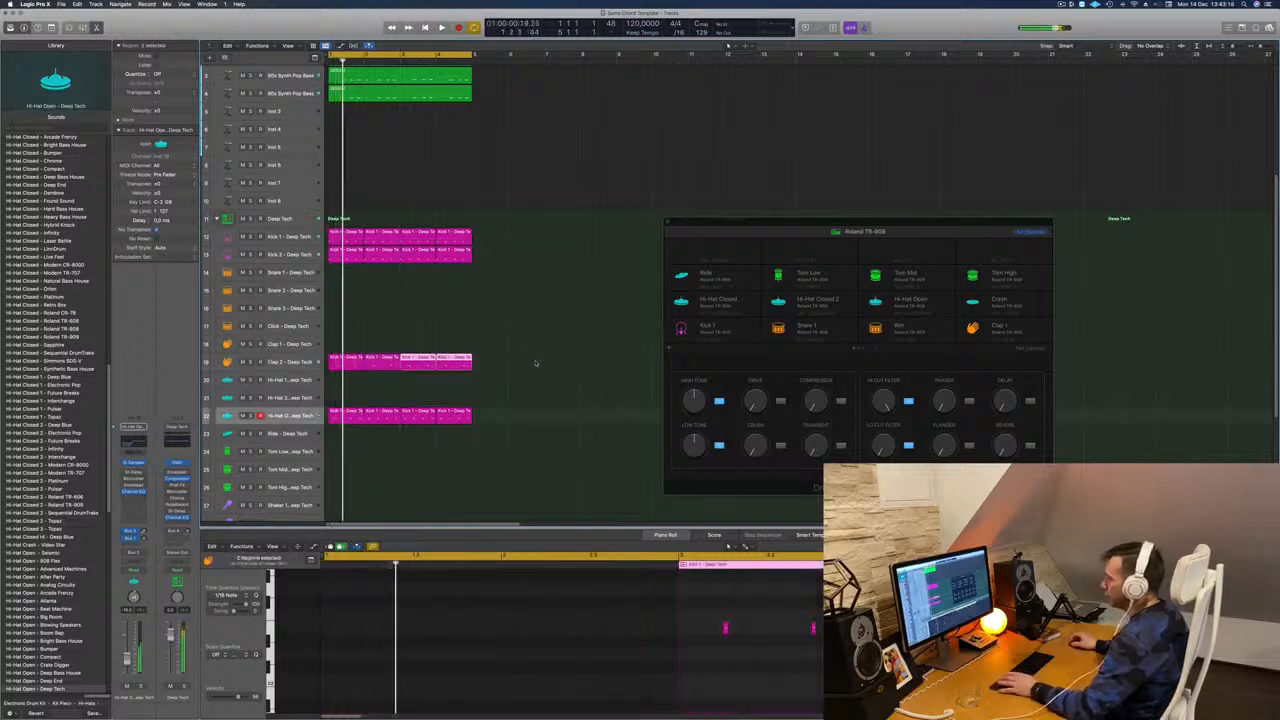
pyautogui.moveTo(534, 363); pyautogui.dragTo(345, 361)
pyautogui.click(426, 687)
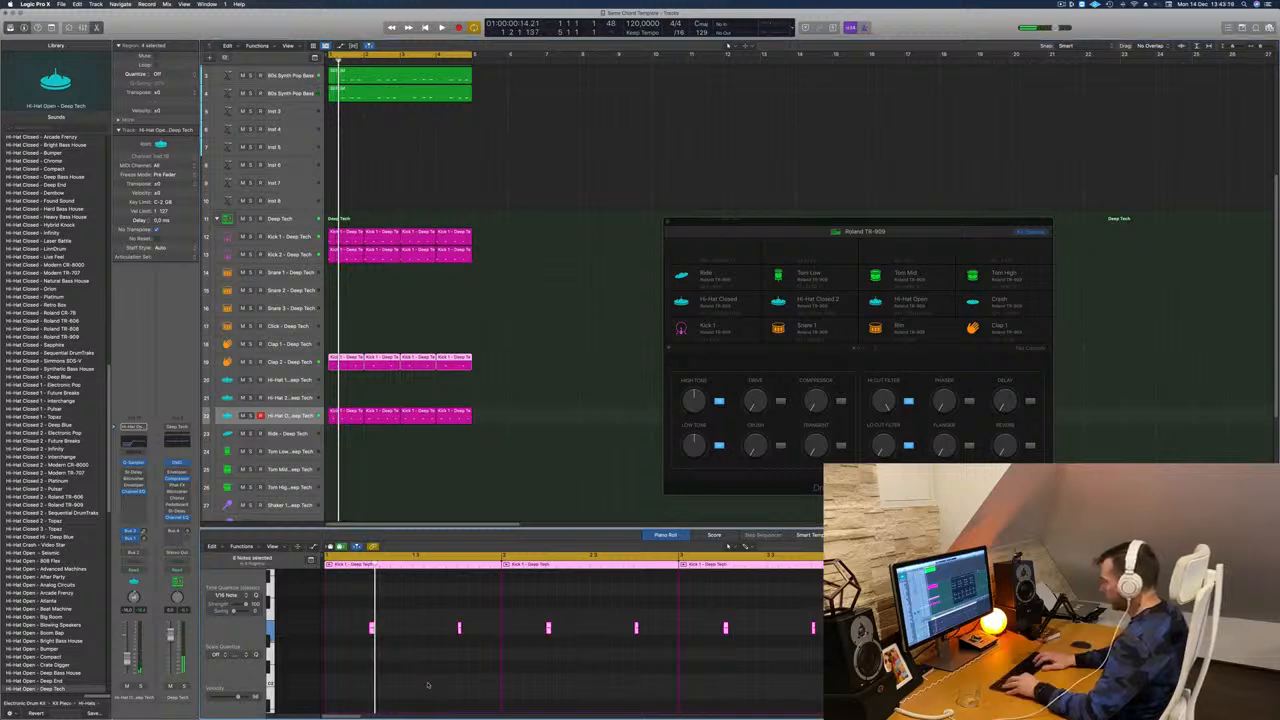
pyautogui.scroll(5, 428, 686)
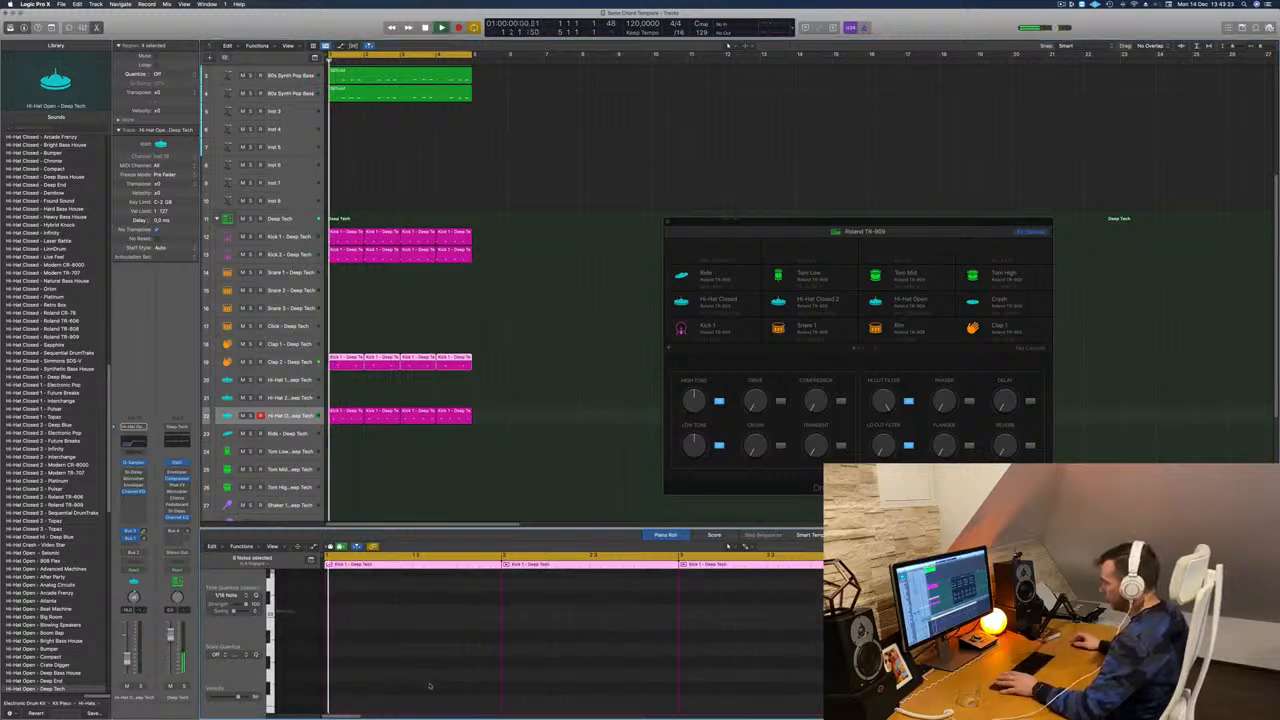
pyautogui.scroll(-2, 430, 687)
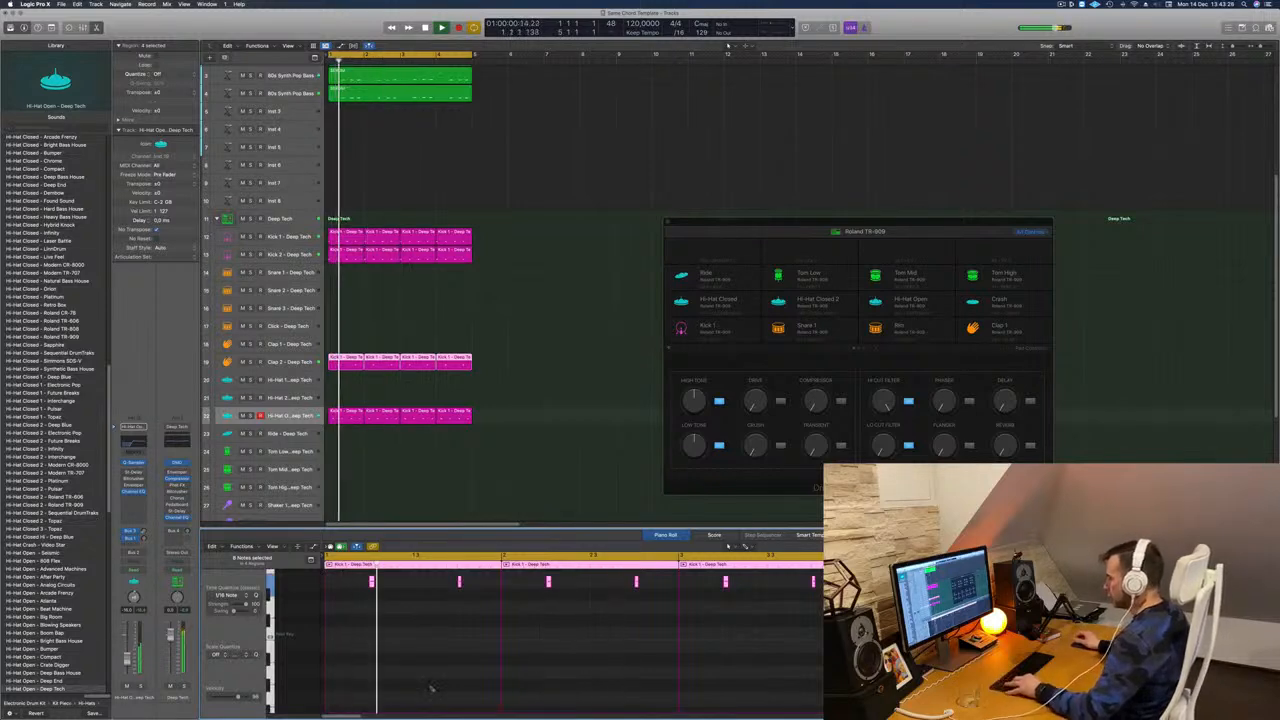
pyautogui.scroll(-2, 430, 688)
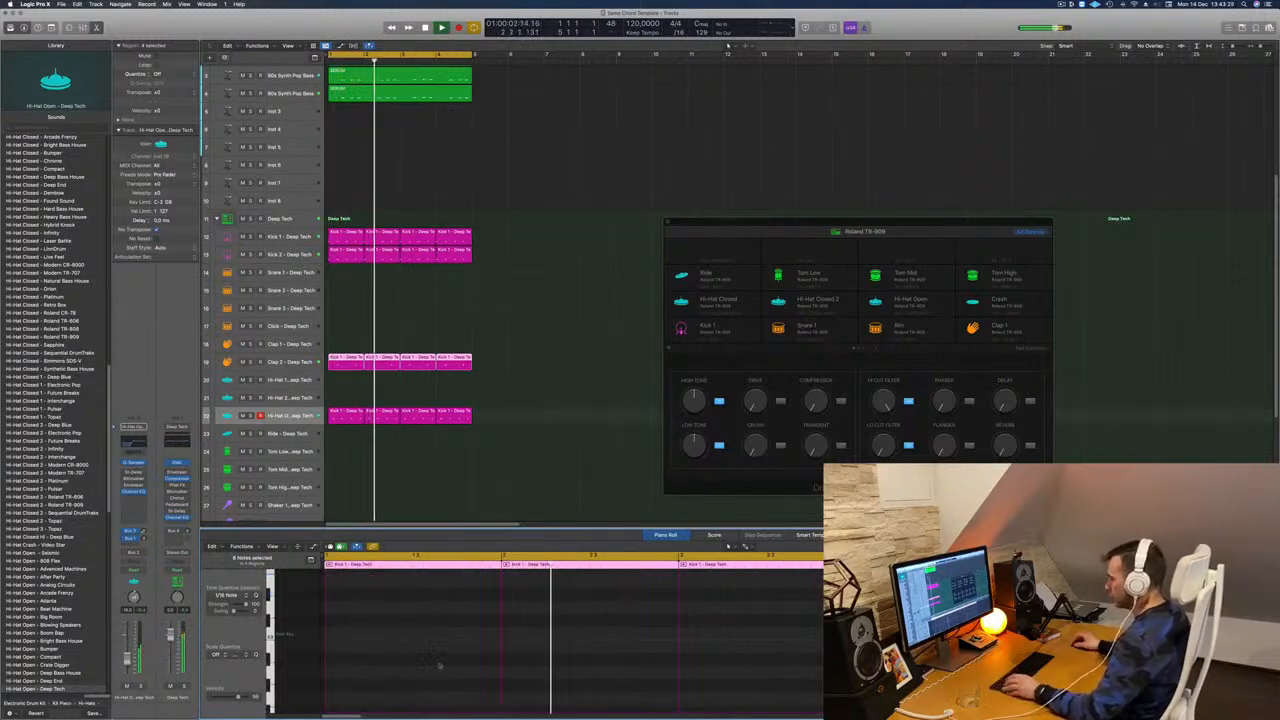
pyautogui.scroll(4, 439, 665)
pyautogui.scroll(2, 438, 665)
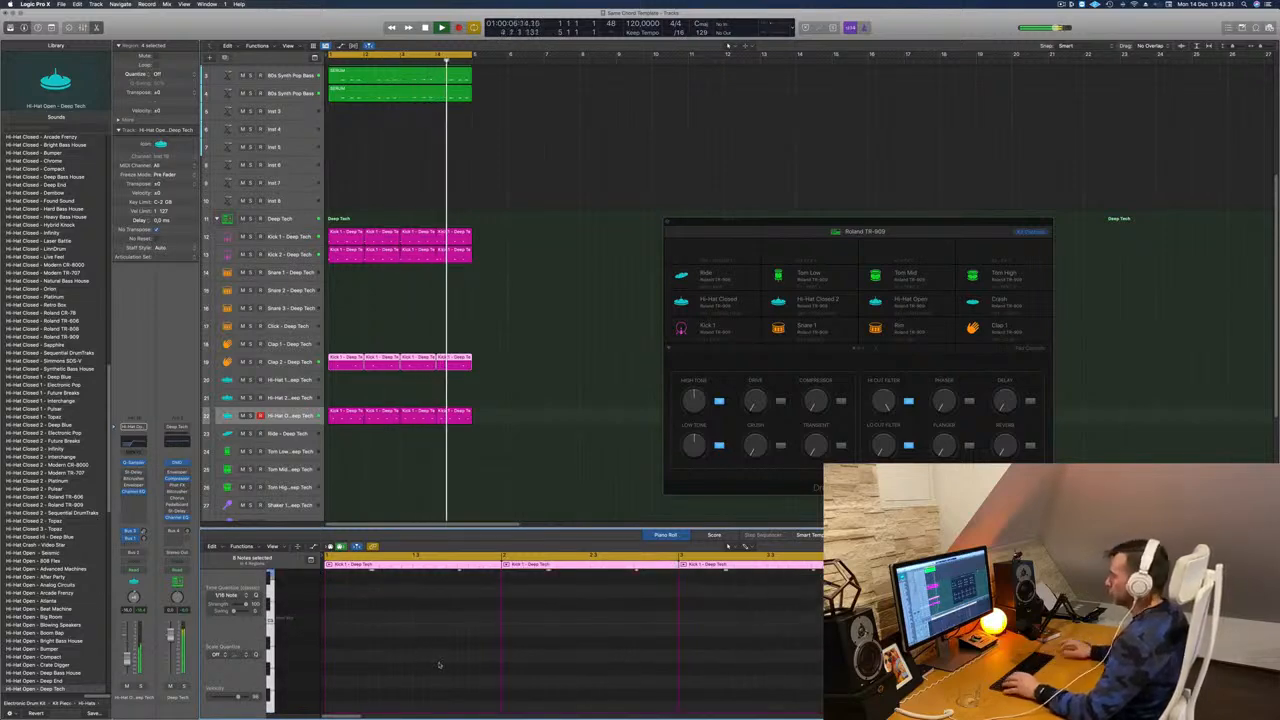
# Adjust a bus send level on the Clap 2 - Deep Tech track and move the Roland TR-909 window clear of the arrangement.
pyautogui.click(290, 362)
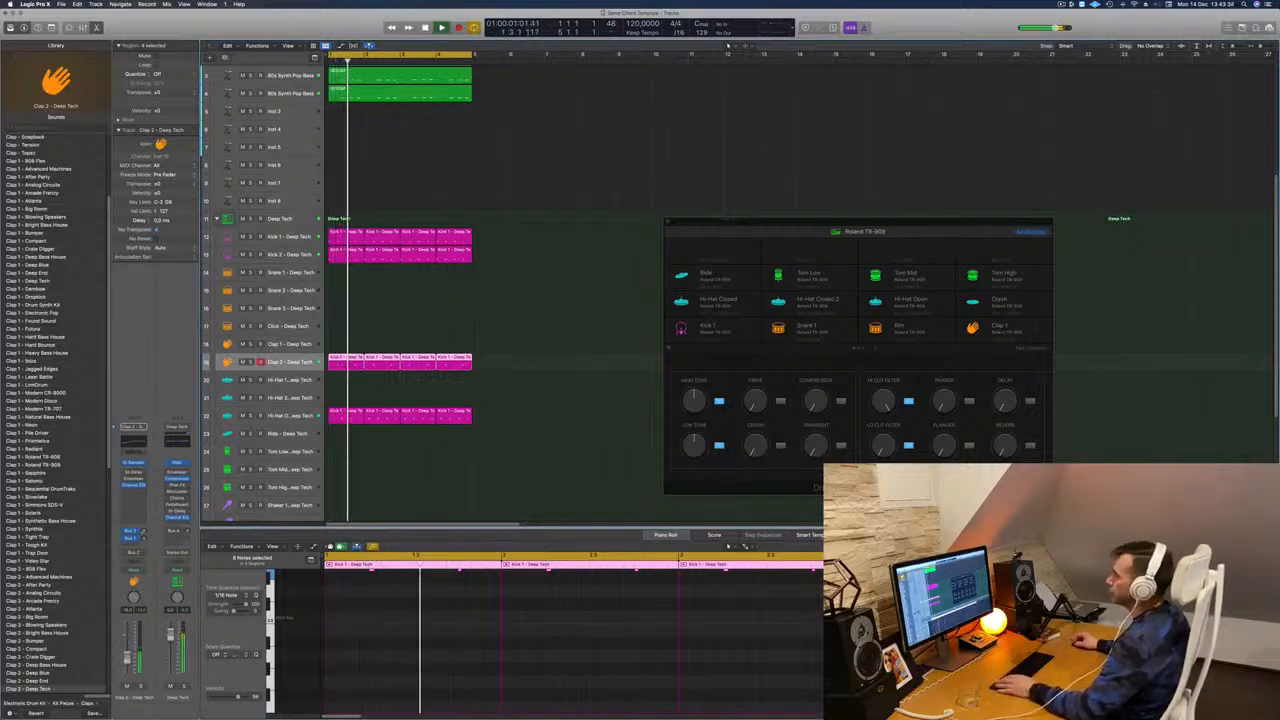
pyautogui.moveTo(145, 533); pyautogui.dragTo(145, 520)
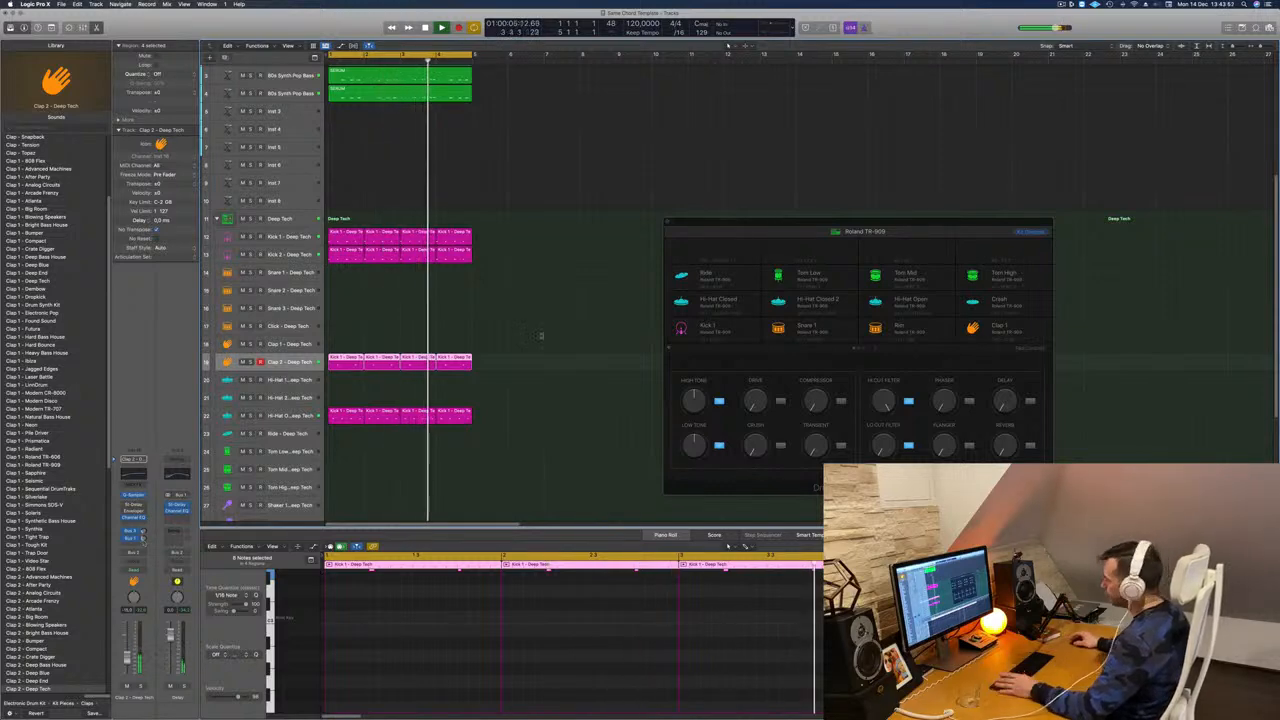
pyautogui.moveTo(810, 226); pyautogui.dragTo(903, 248)
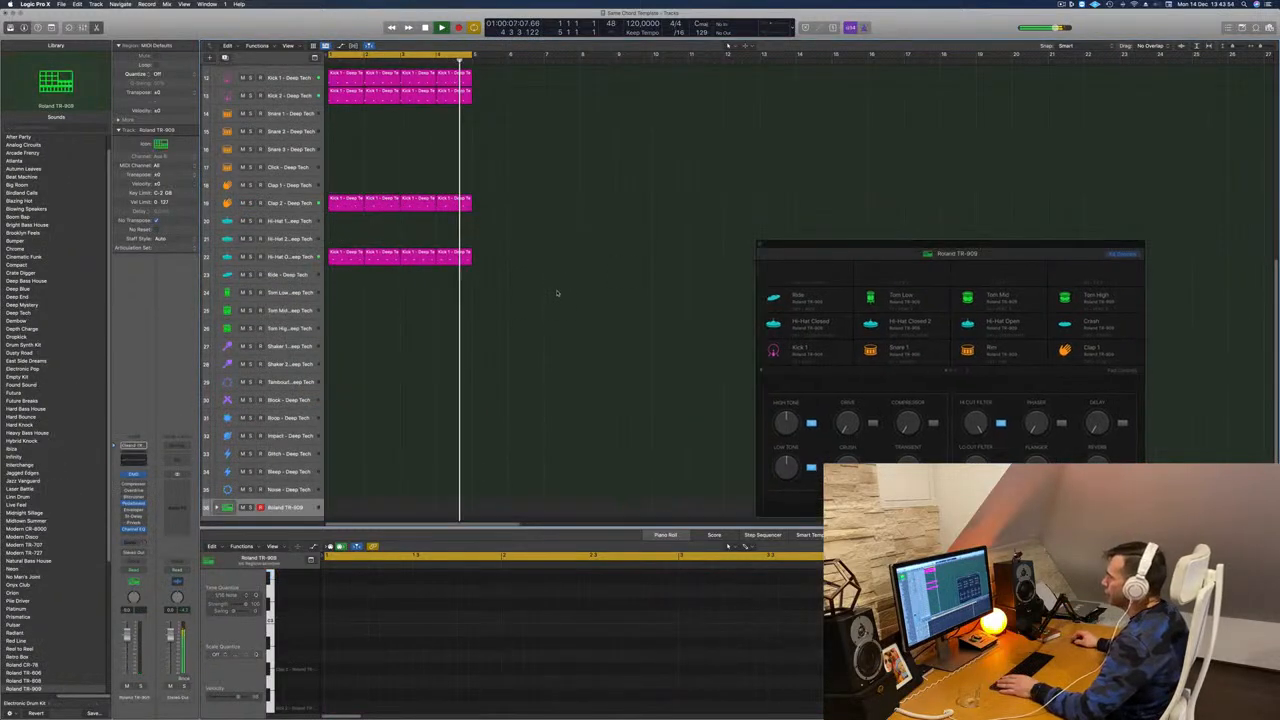
# Listen to the full loop while checking the clap region and the Modern Classic track.
pyautogui.click(455, 362)
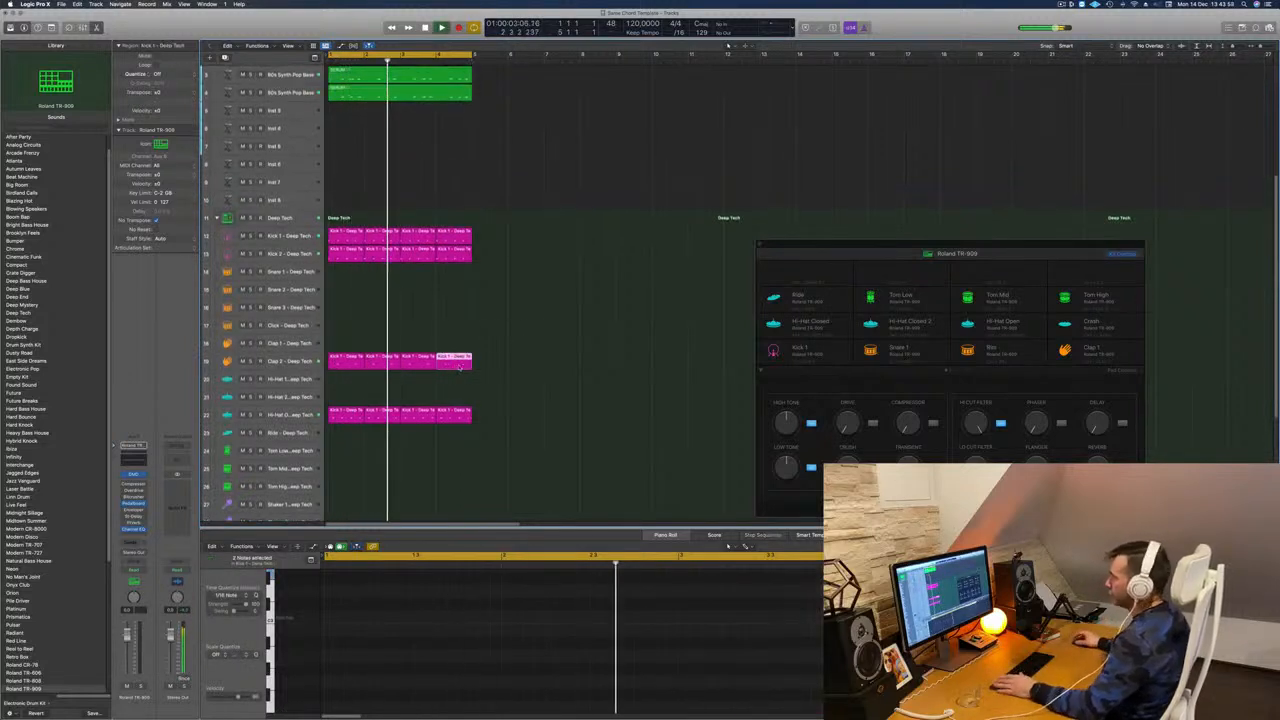
pyautogui.scroll(5, 560, 340)
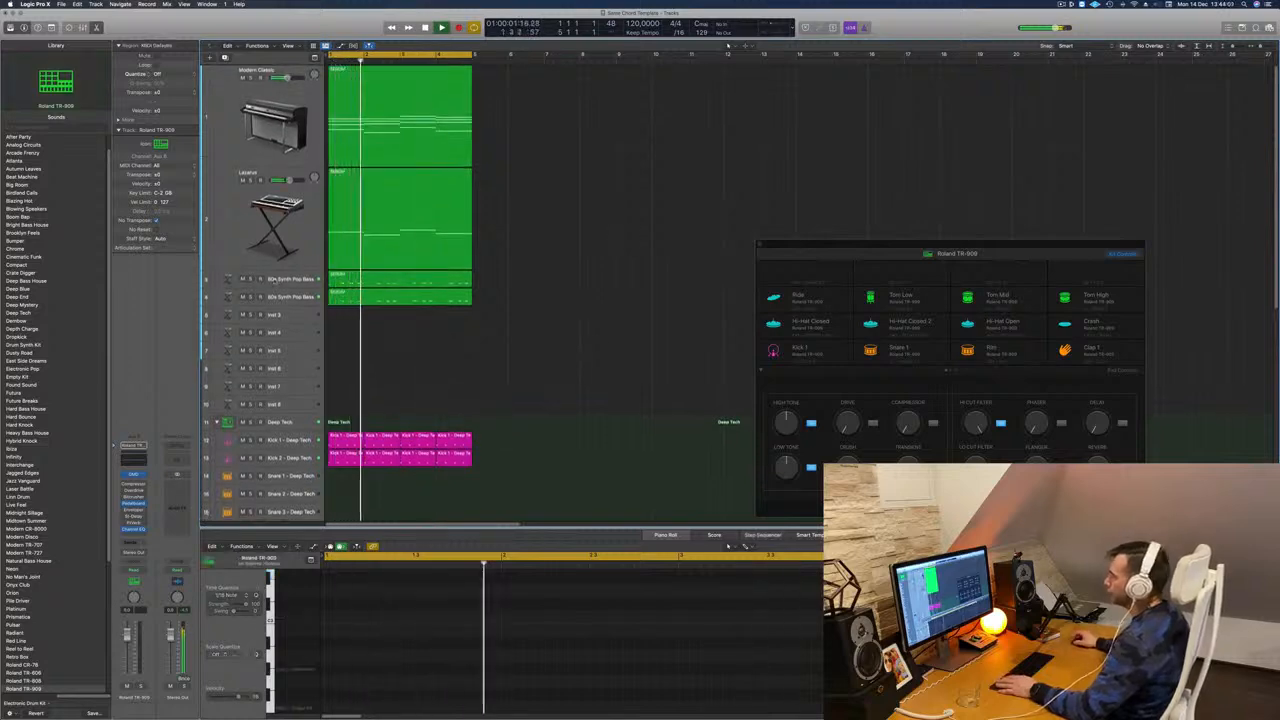
pyautogui.click(276, 126)
pyautogui.click(537, 326)
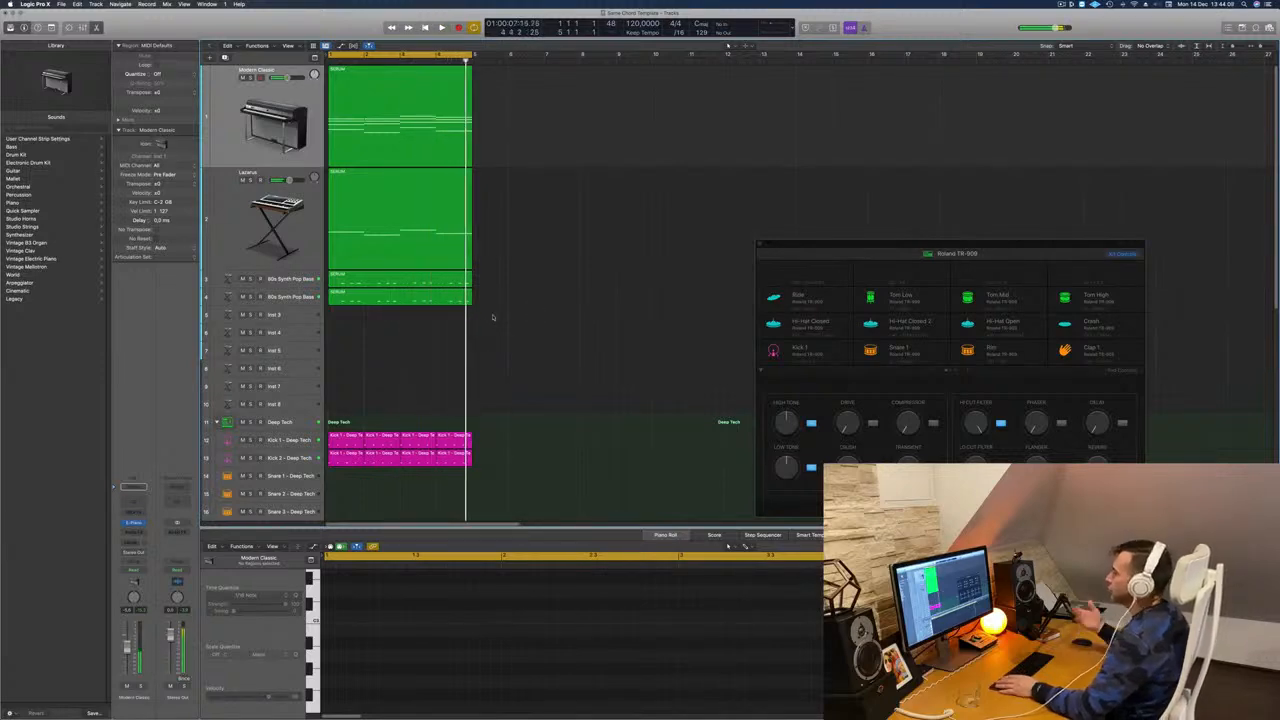
# Copy the first Hi-Hat Open region to bar 1 of the Shaker 2 - Deep Tech track and open it in the Piano Roll.
pyautogui.scroll(-8, 505, 350)
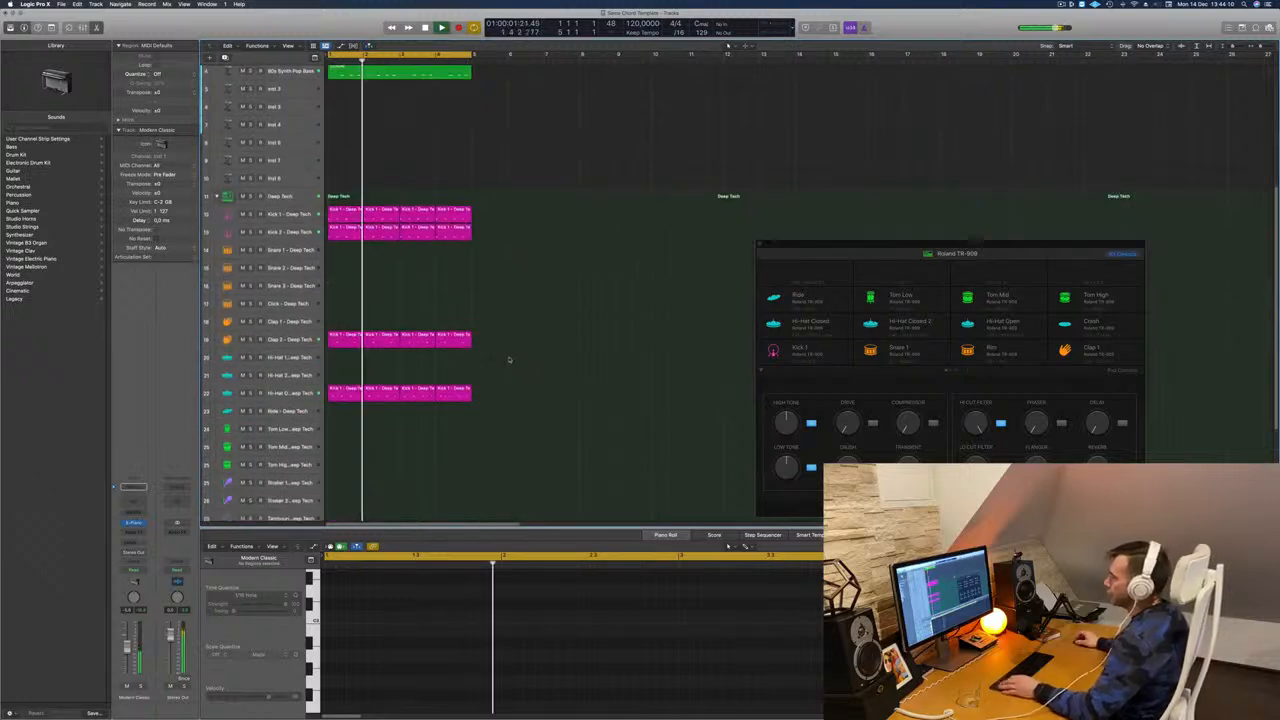
pyautogui.scroll(-3, 480, 390)
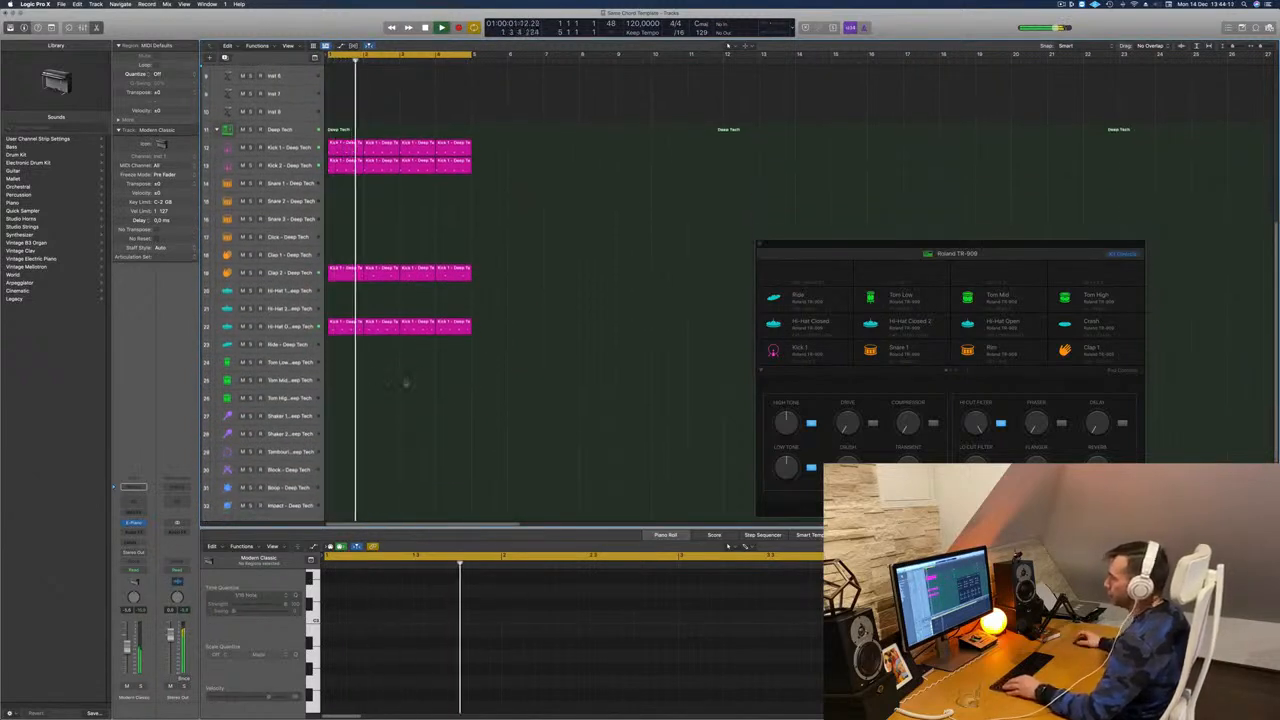
pyautogui.moveTo(345, 326); pyautogui.dragTo(345, 434)
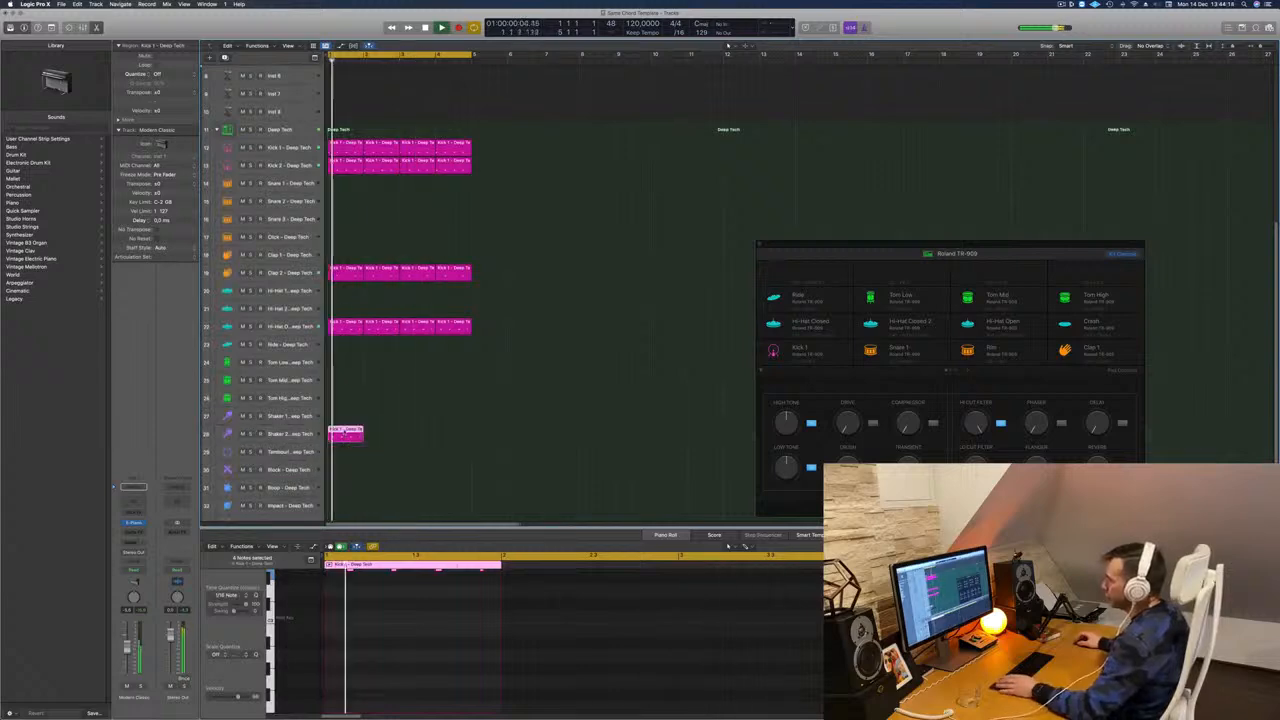
pyautogui.press('e')
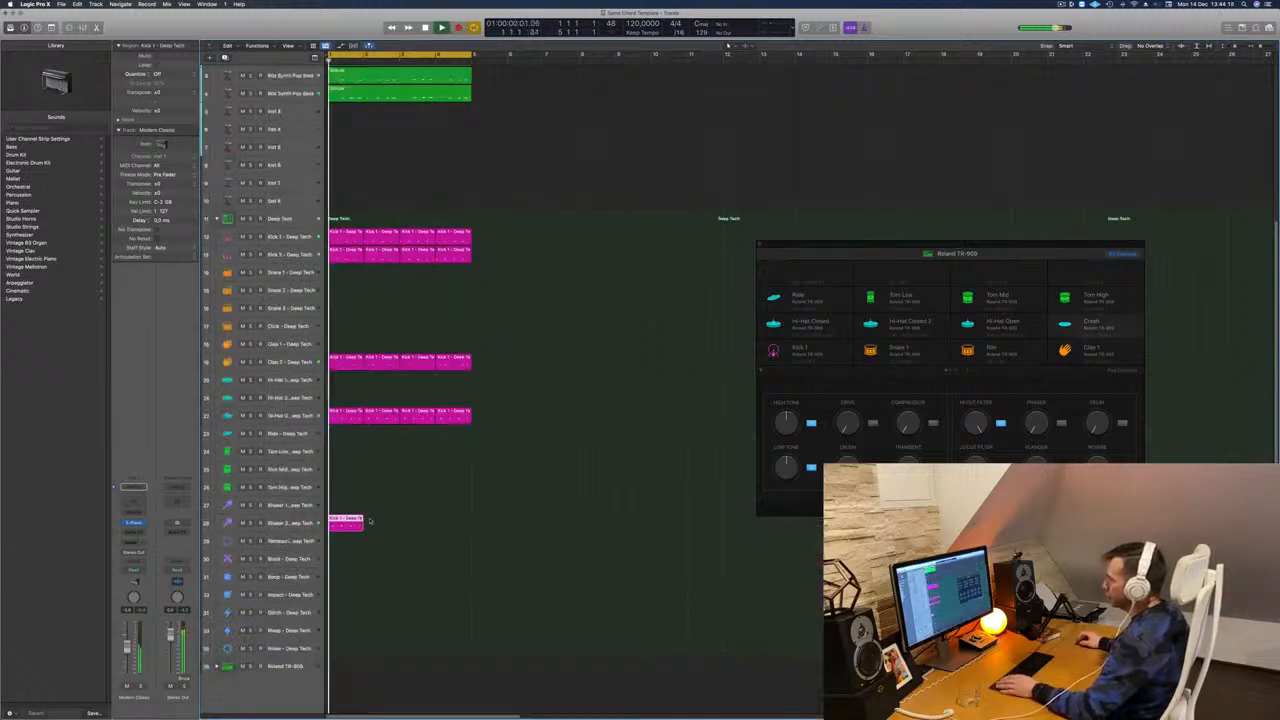
pyautogui.doubleClick(353, 523)
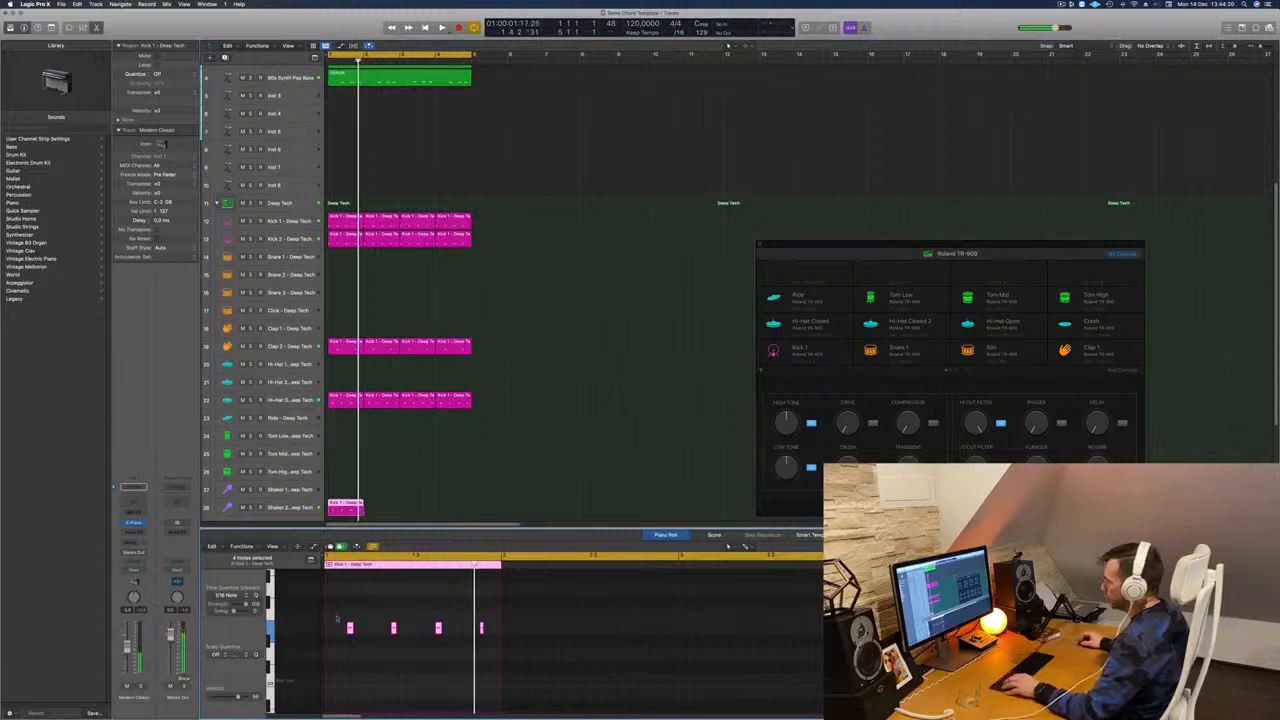
# Duplicate the shaker region's four notes along the bar until every sixteenth-note position holds a note.
pyautogui.hscroll(-3, 360, 632)
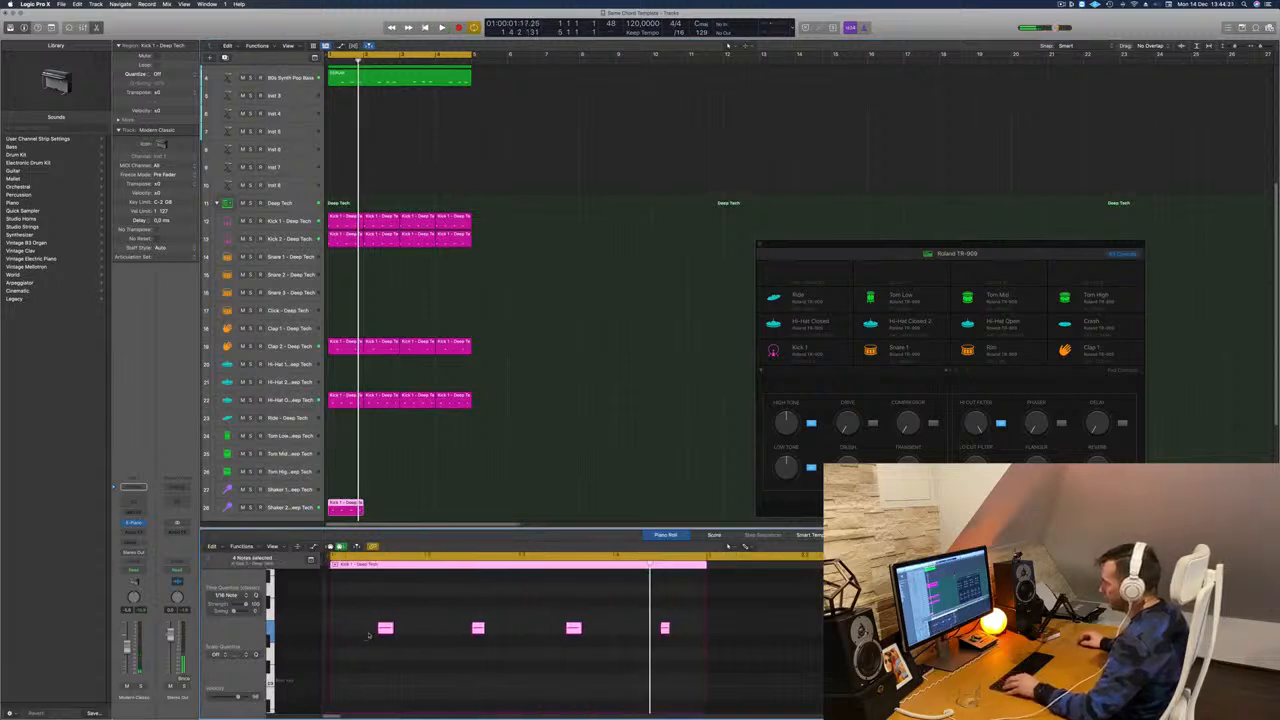
pyautogui.moveTo(379, 630); pyautogui.dragTo(328, 634)
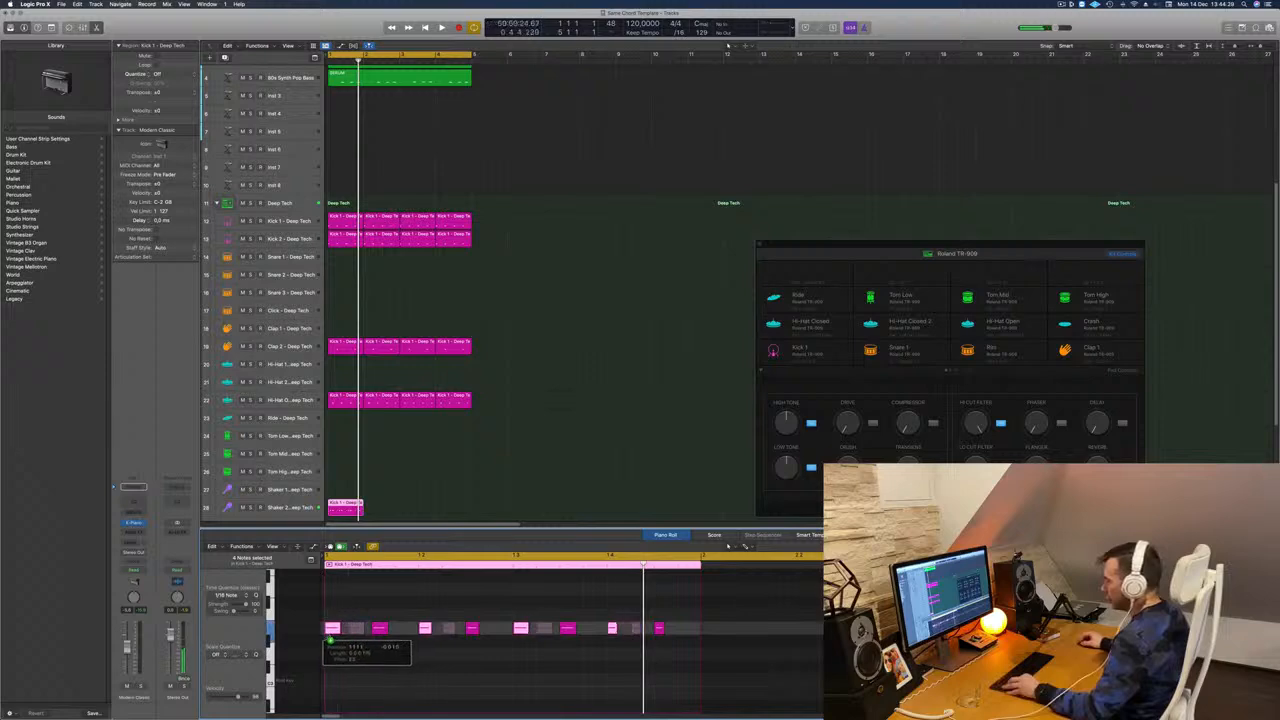
pyautogui.press('space')
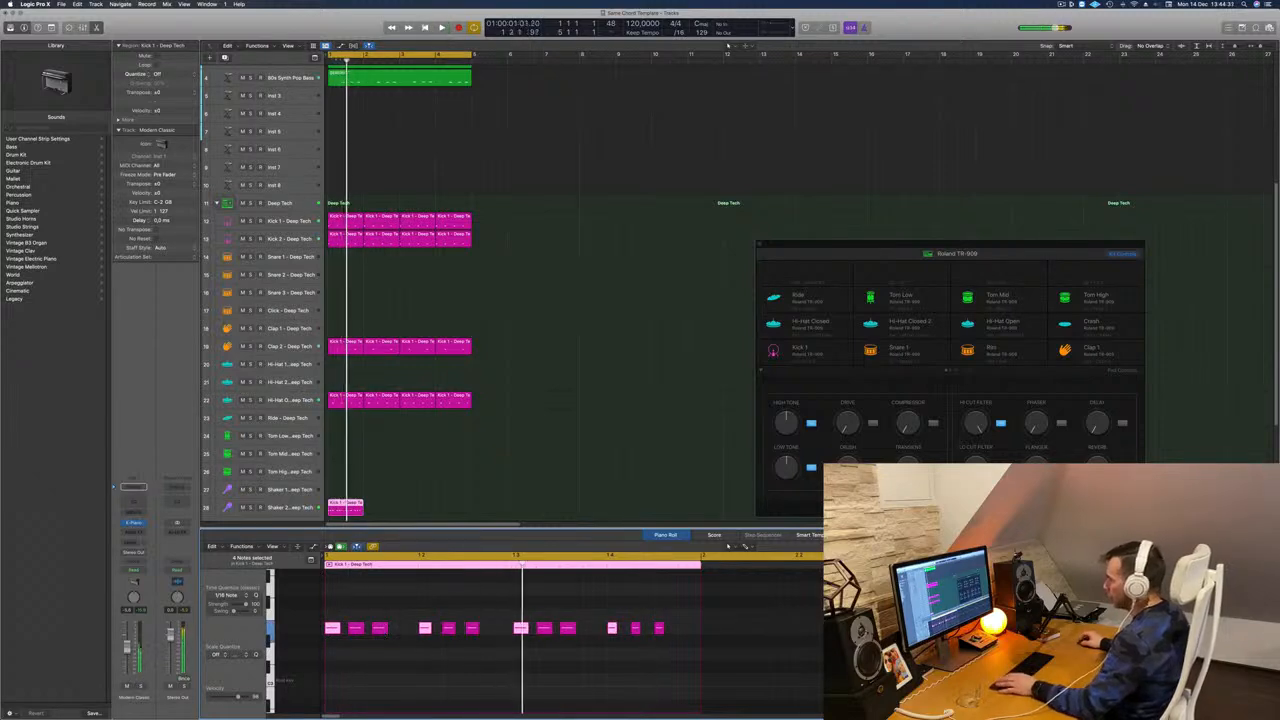
pyautogui.moveTo(332, 633); pyautogui.dragTo(407, 638)
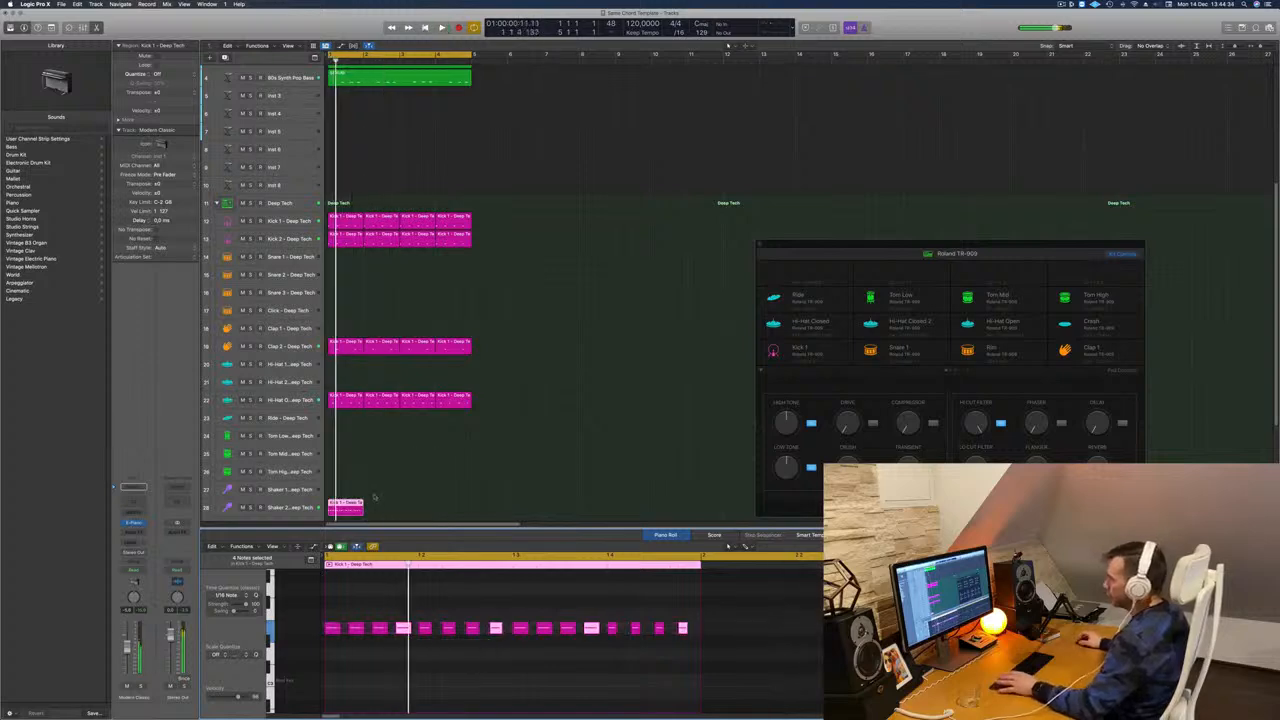
# Copy the Shaker 2 region across bars 2 to 4 and play the loop.
pyautogui.click(345, 508)
pyautogui.scroll(-3, 348, 470)
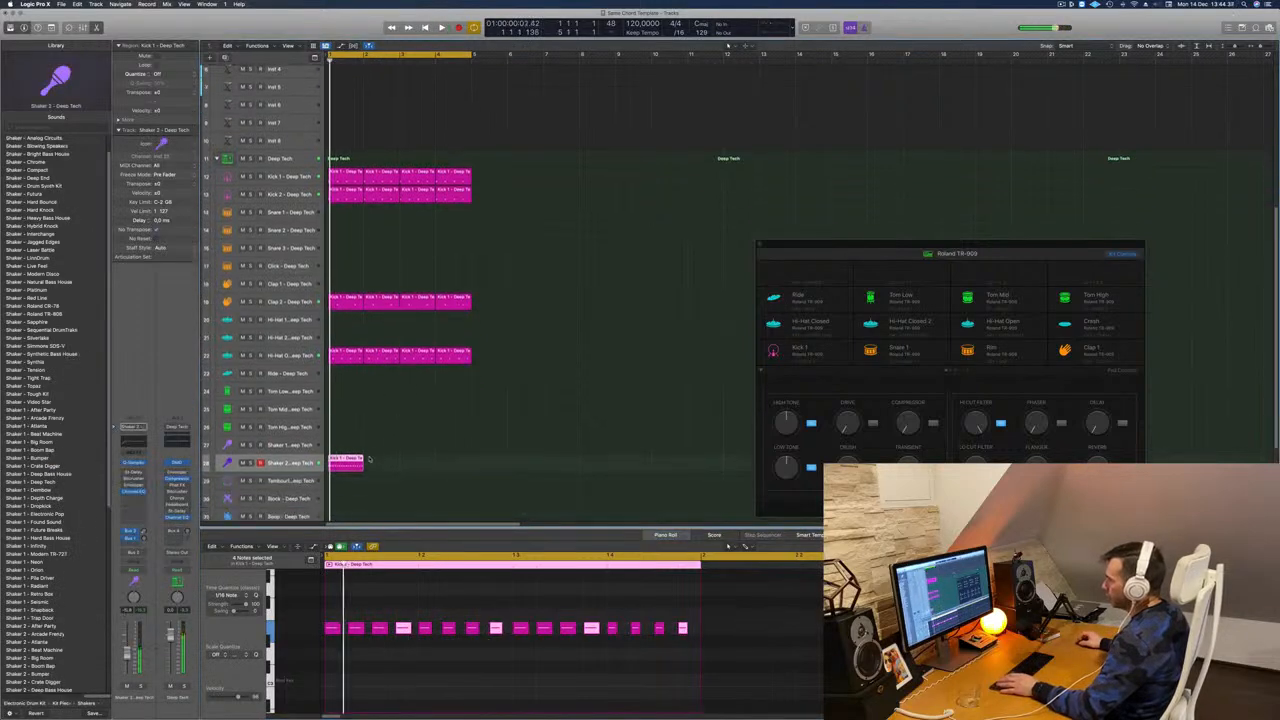
pyautogui.moveTo(349, 456); pyautogui.dragTo(414, 466)
pyautogui.press('space')
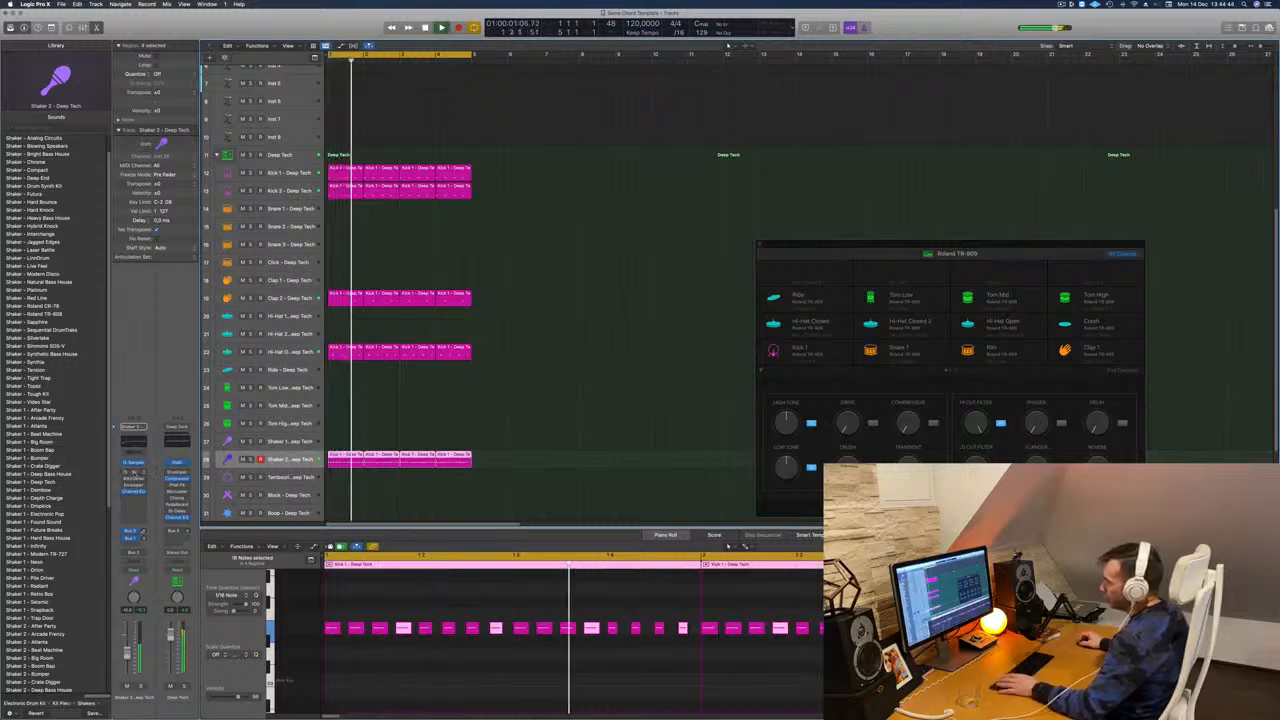
# Enable Stereo Delay on the Shaker 2 track, set its output mix to 50% left and 35% right, and lower the track volume.
pyautogui.click(132, 474)
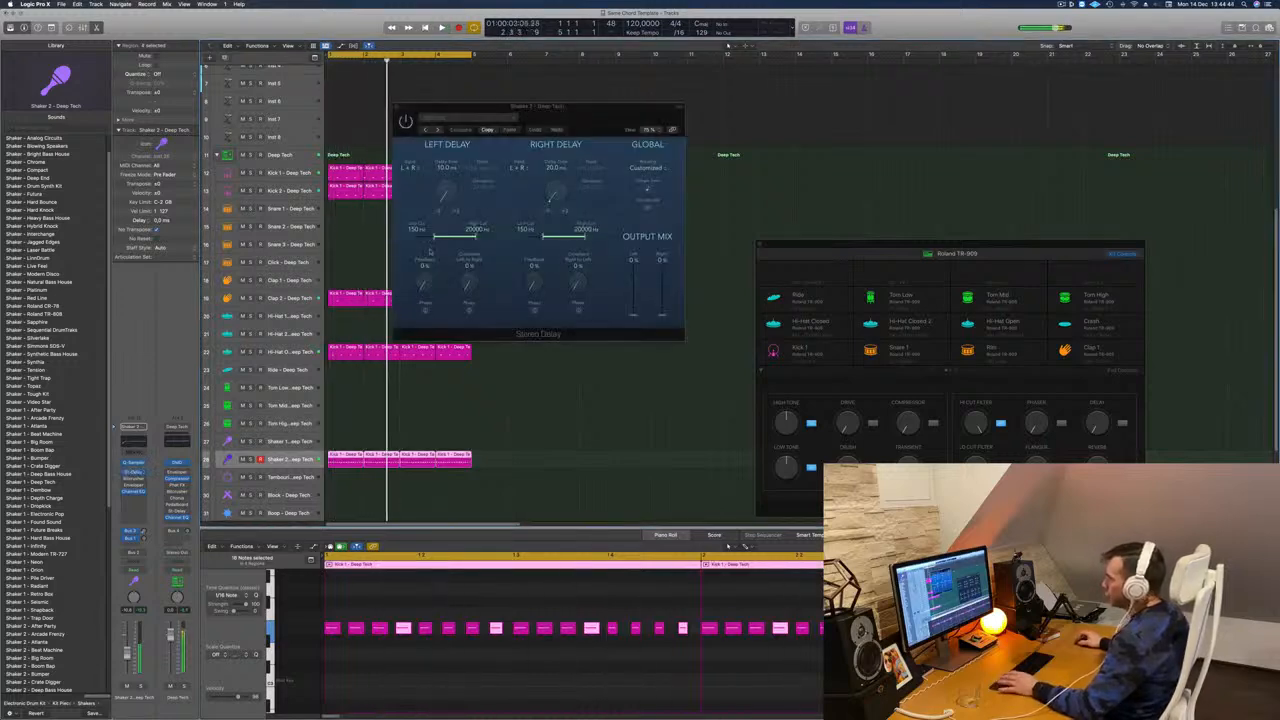
pyautogui.moveTo(589, 117); pyautogui.dragTo(653, 110)
pyautogui.moveTo(698, 304); pyautogui.dragTo(699, 268)
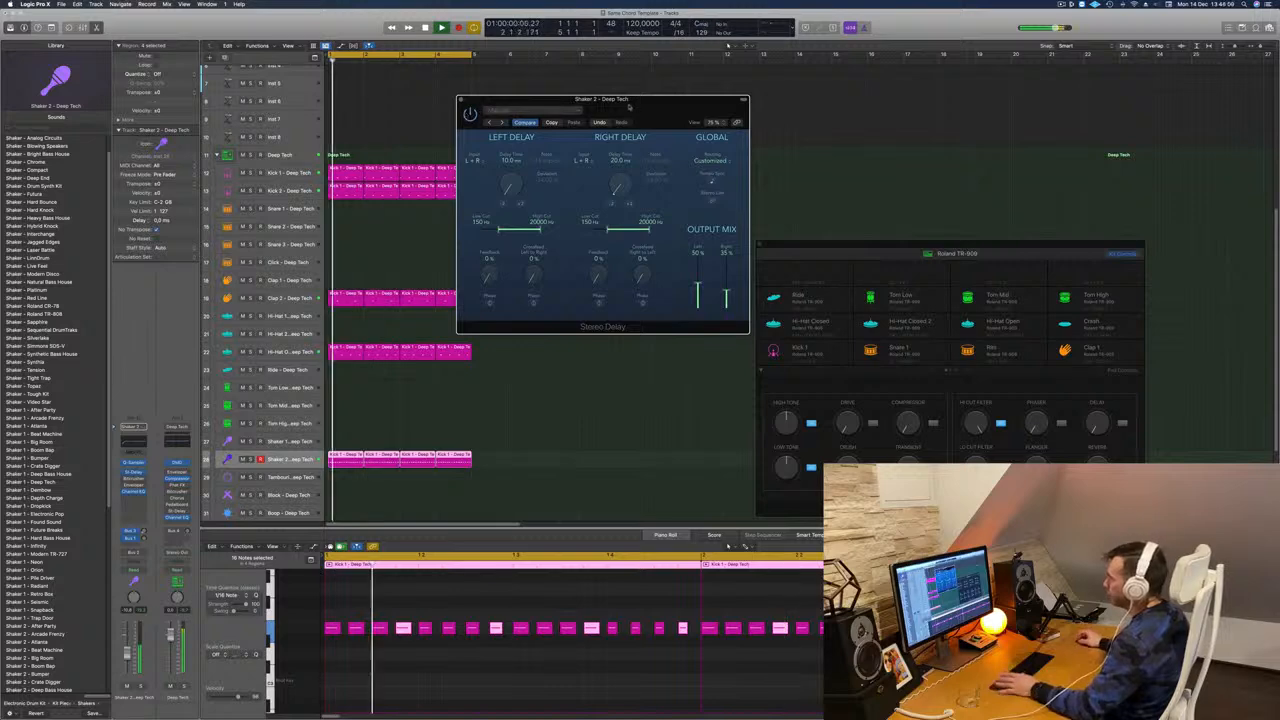
pyautogui.moveTo(629, 107); pyautogui.dragTo(615, 116)
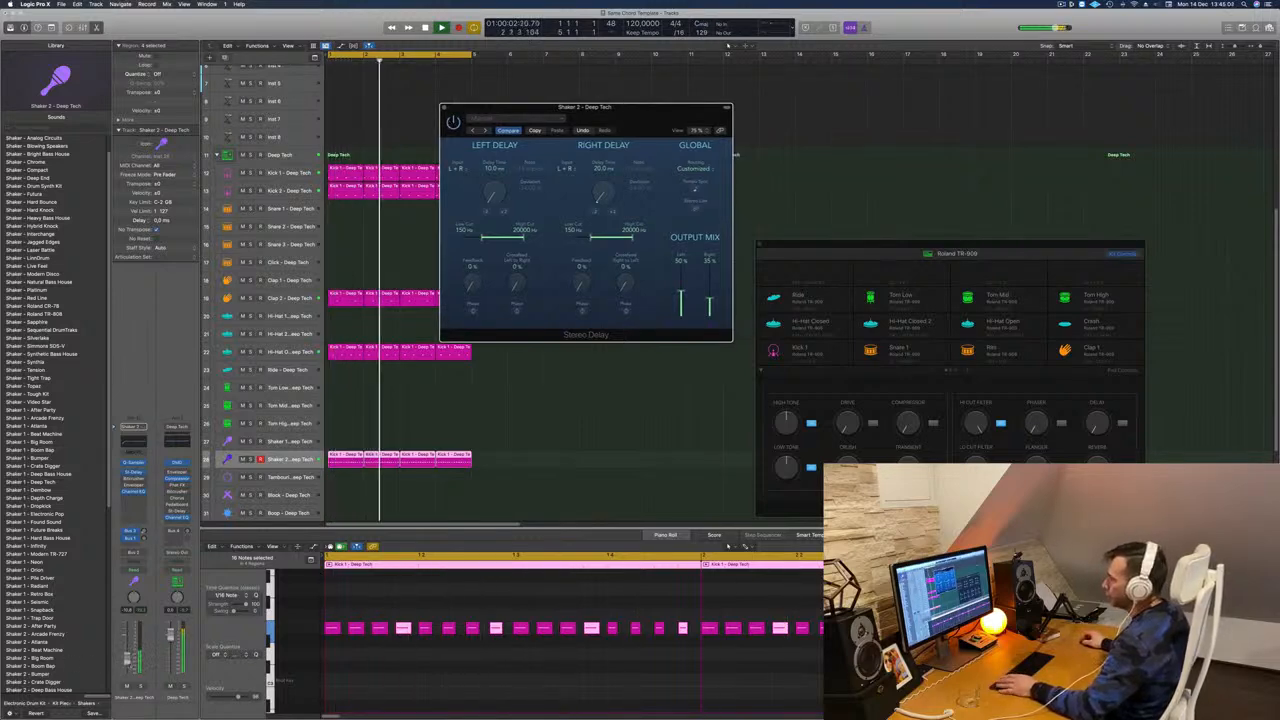
pyautogui.click(127, 659)
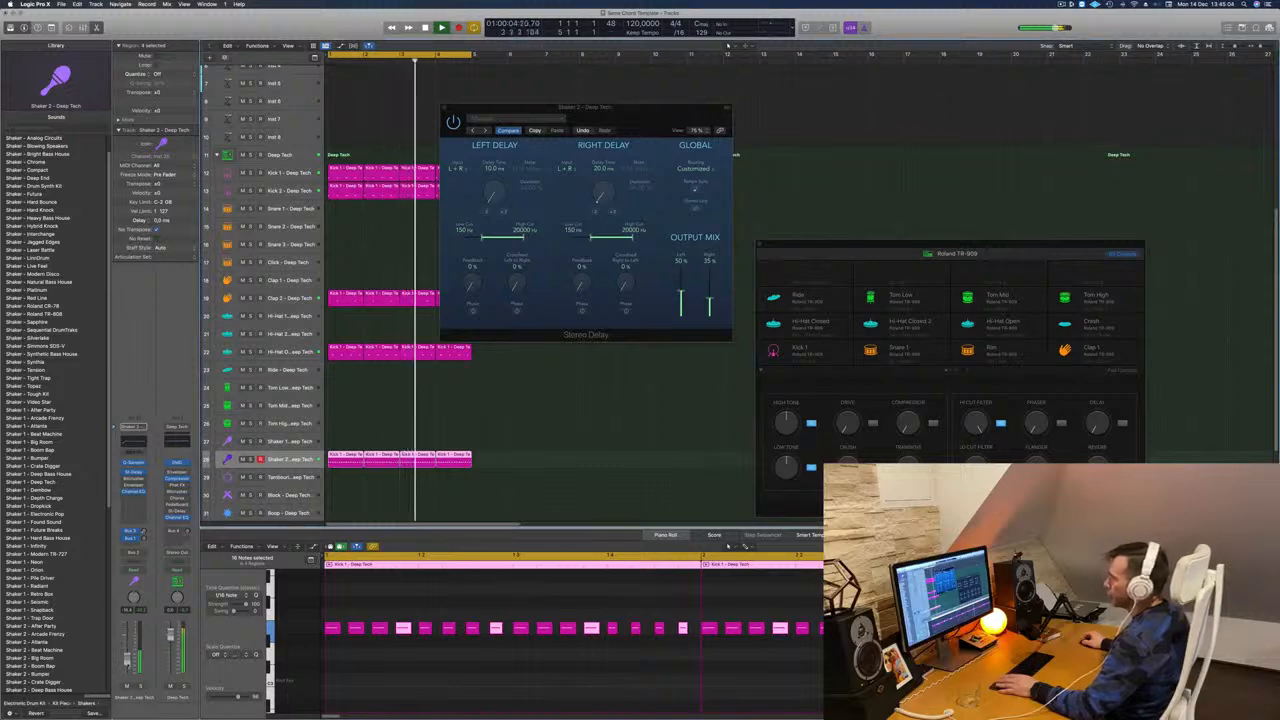
# Insert a Flanger effect on the Shaker 2 - Deep Tech channel strip and move its window over the delay.
pyautogui.click(133, 494)
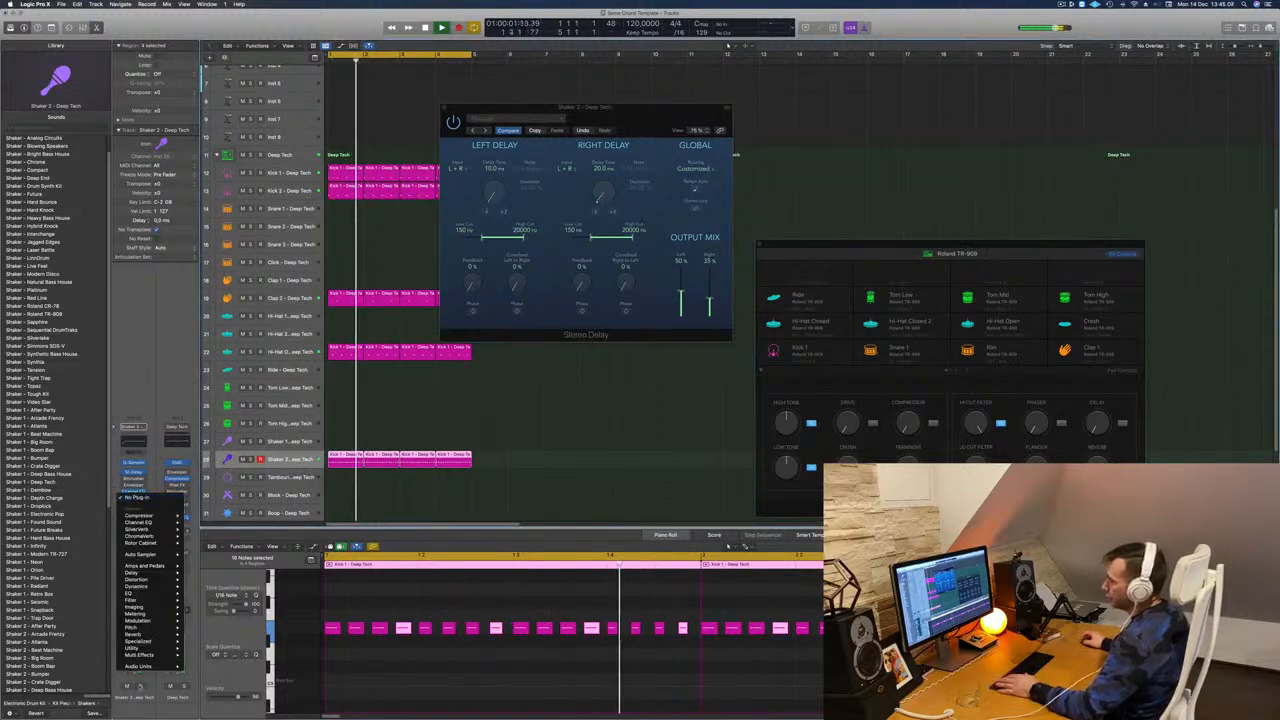
pyautogui.moveTo(145, 645)
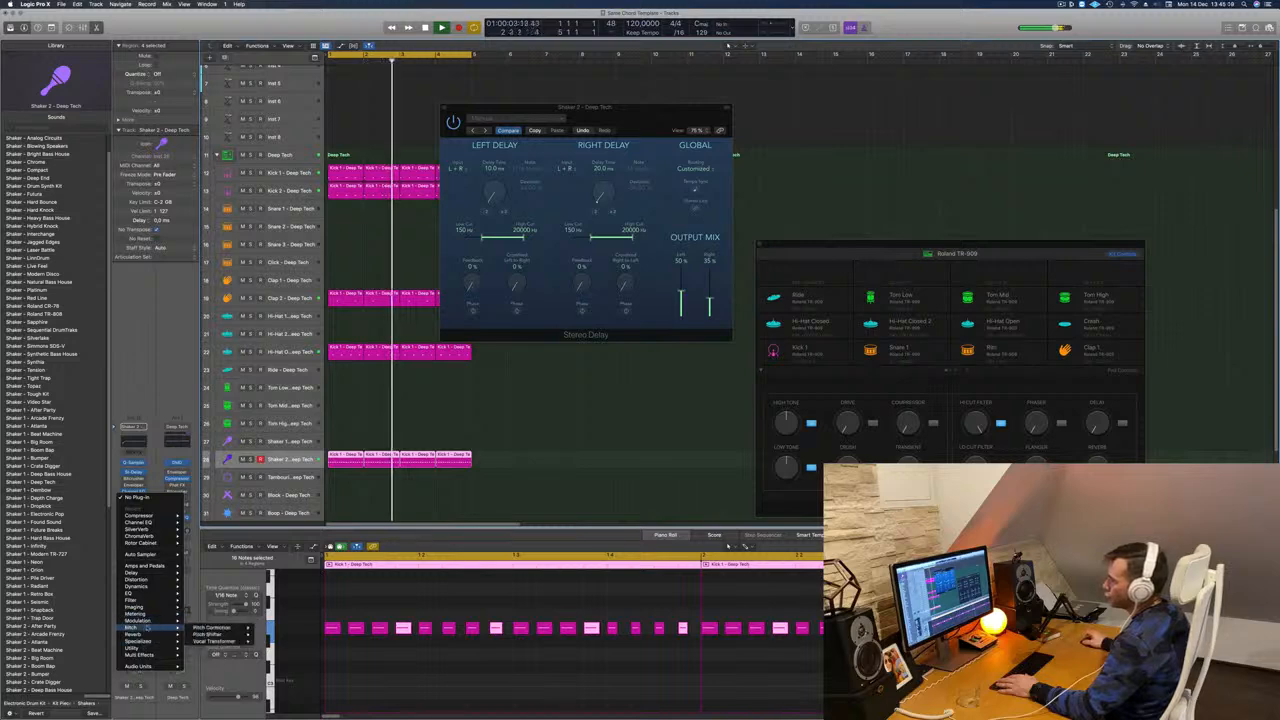
pyautogui.moveTo(155, 603)
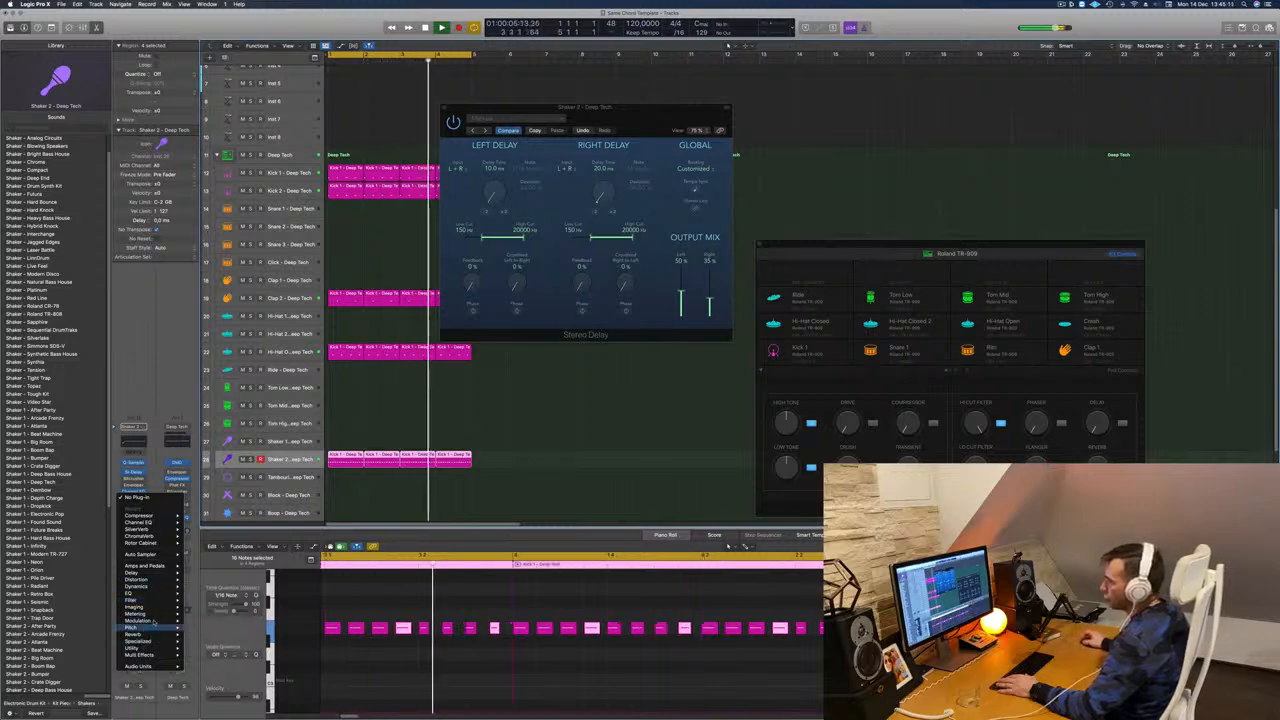
pyautogui.moveTo(210, 634)
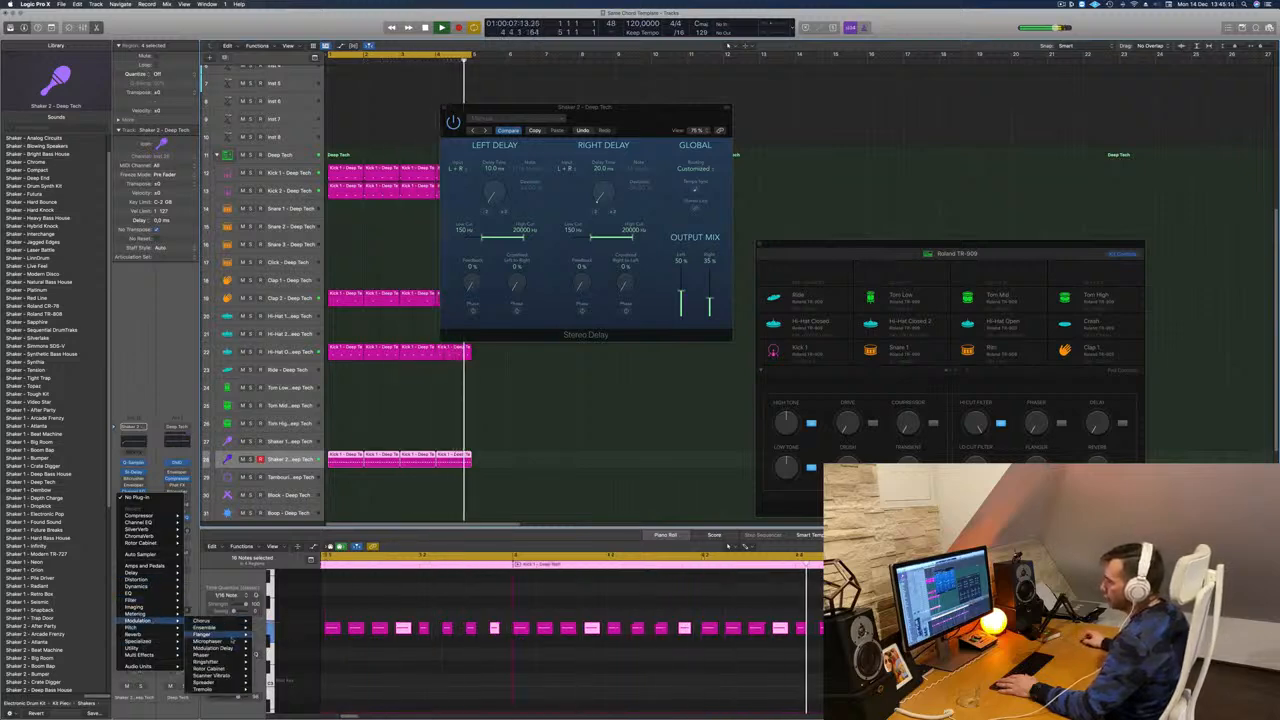
pyautogui.click(268, 634)
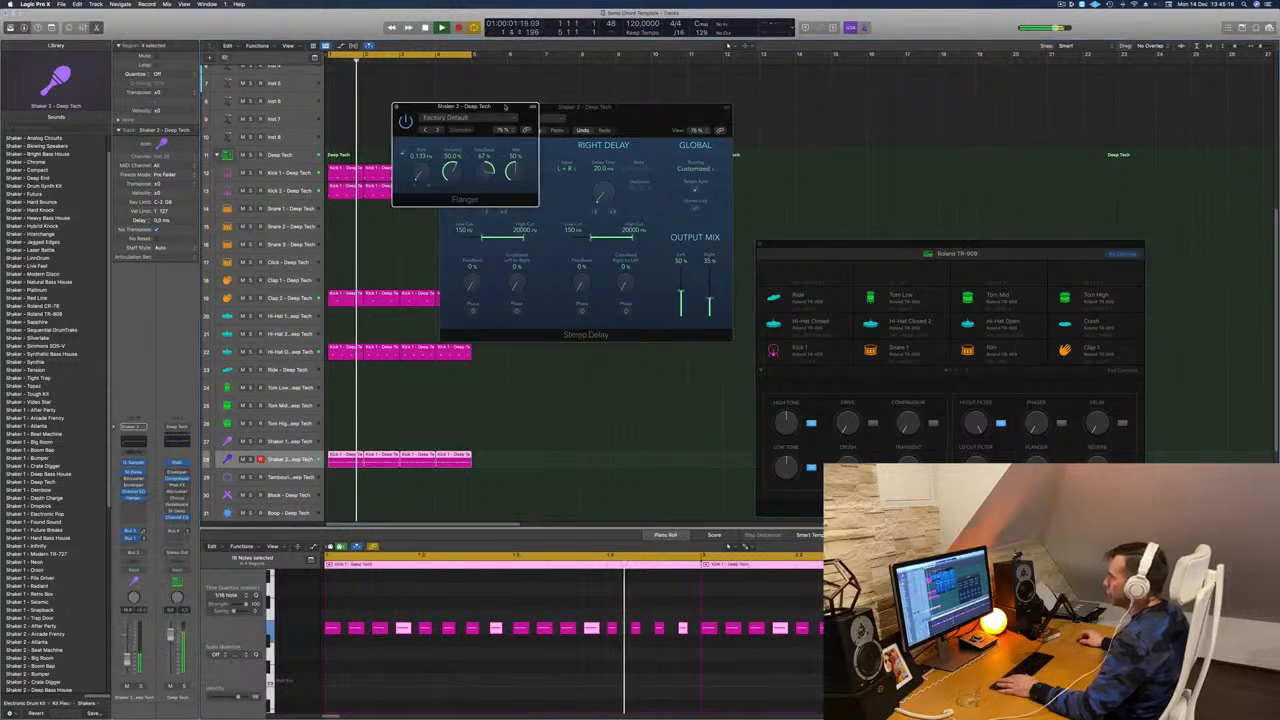
pyautogui.moveTo(500, 107); pyautogui.dragTo(569, 155)
# Load the High Spheres preset in the Flanger, raise its intensity and mix slightly, and close both effect windows.
pyautogui.click(507, 178)
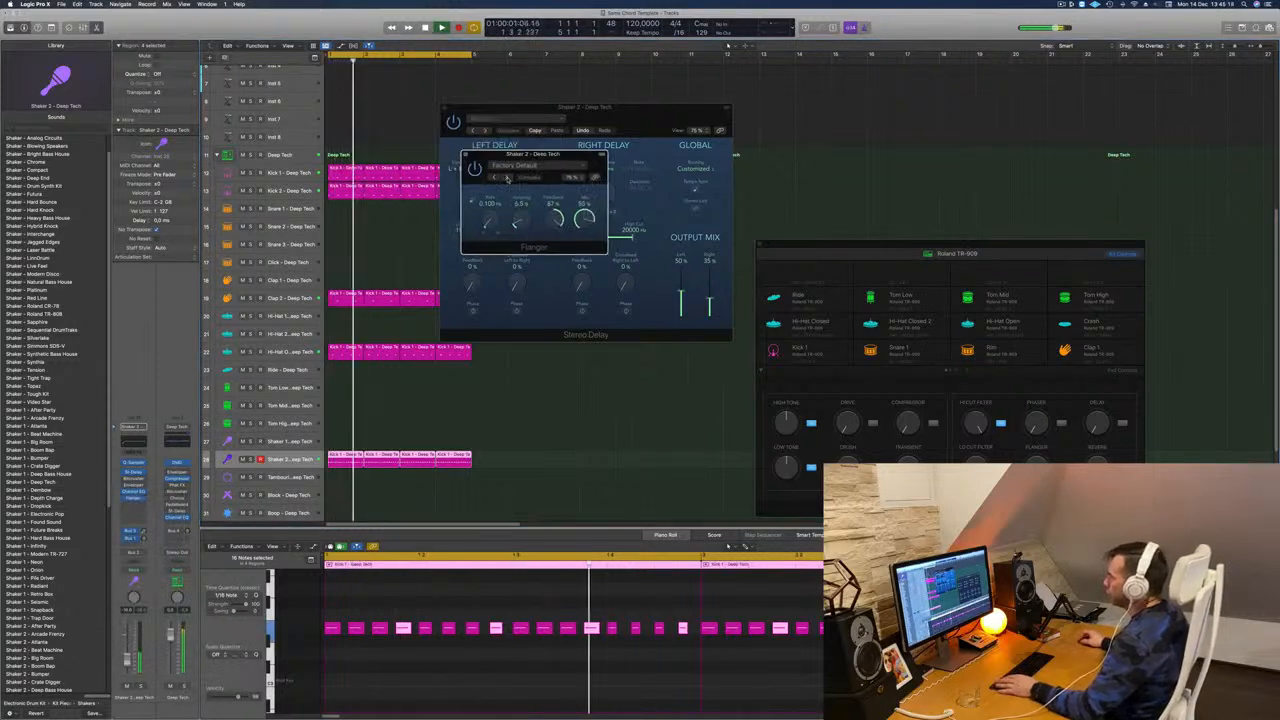
pyautogui.click(507, 178)
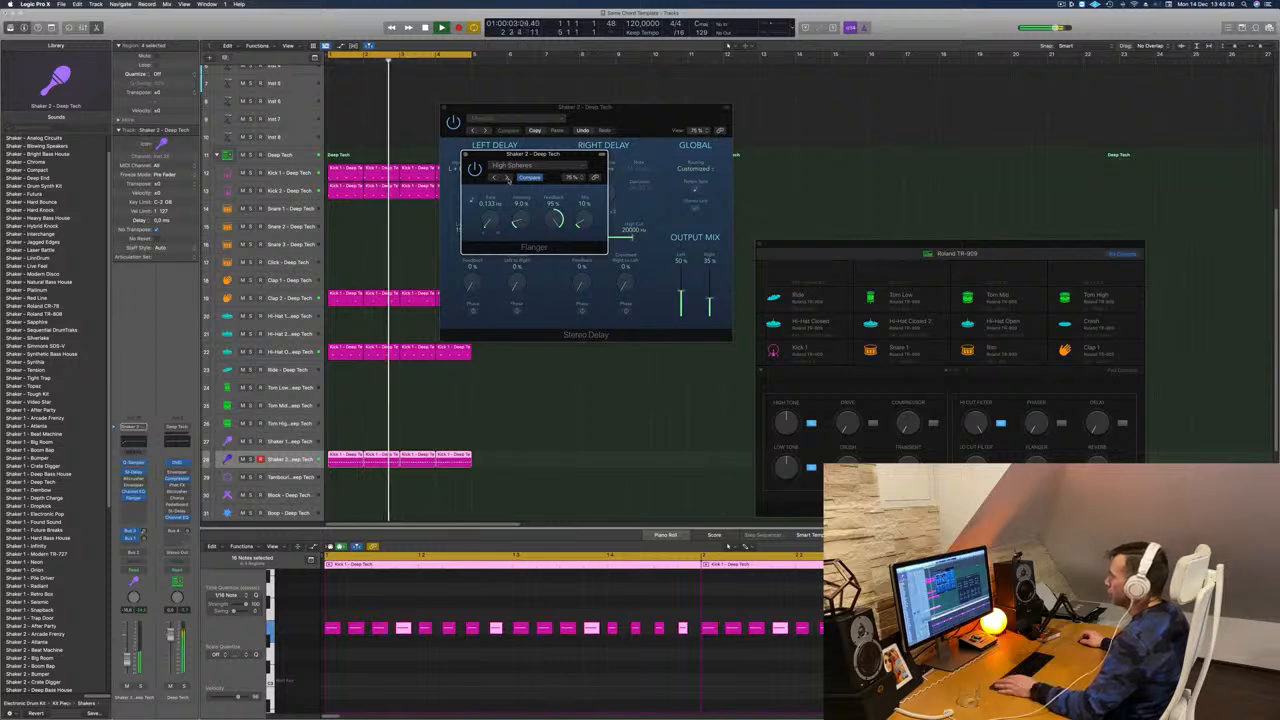
pyautogui.moveTo(584, 221); pyautogui.dragTo(586, 219)
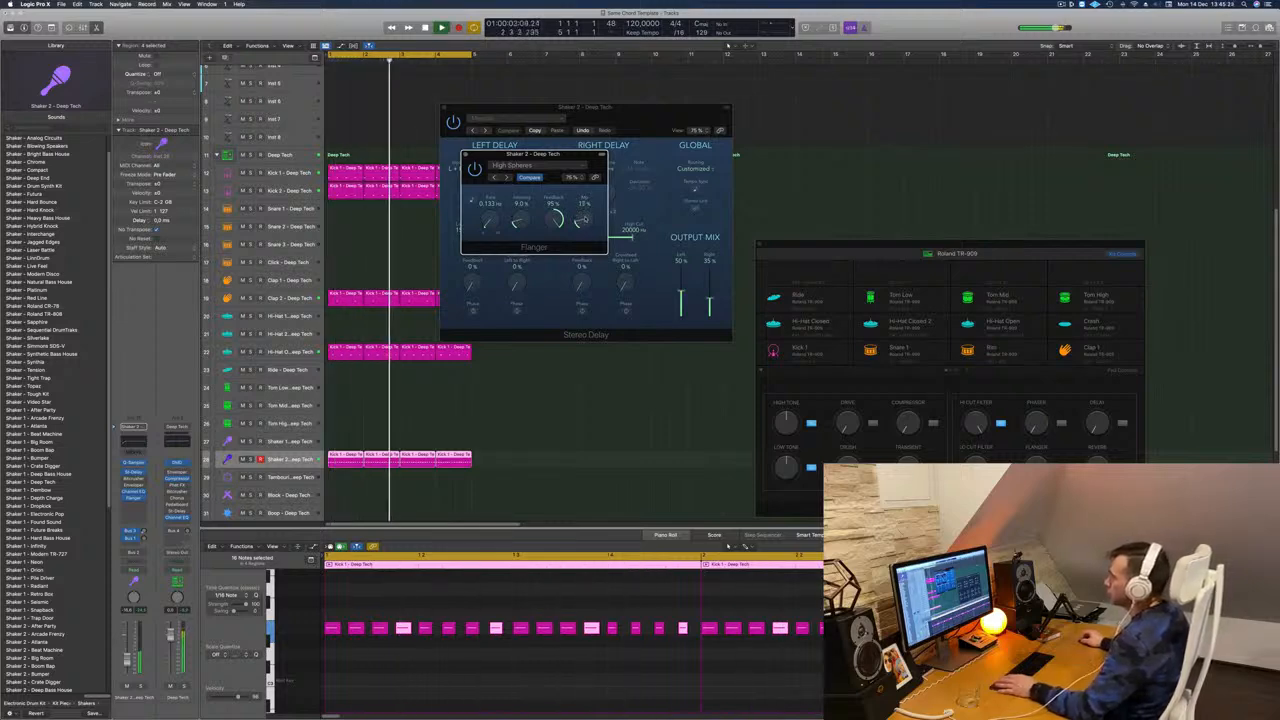
pyautogui.moveTo(526, 182); pyautogui.dragTo(581, 222)
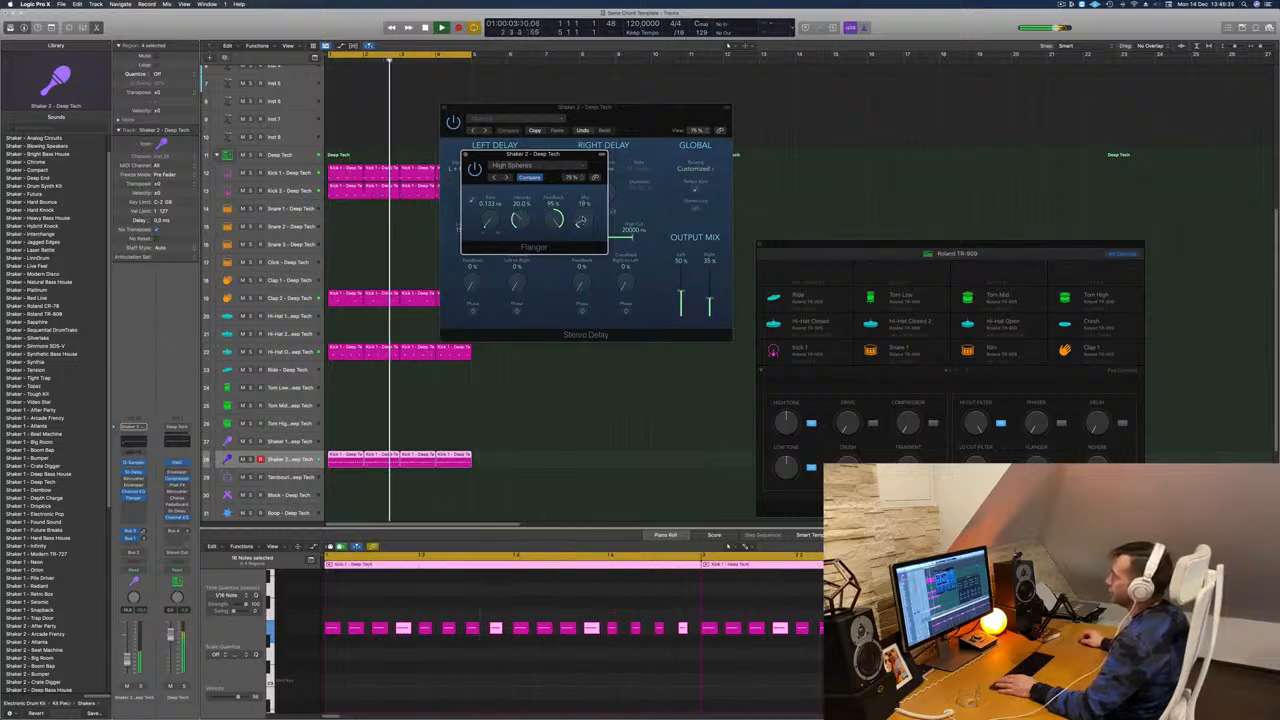
pyautogui.press('Return')
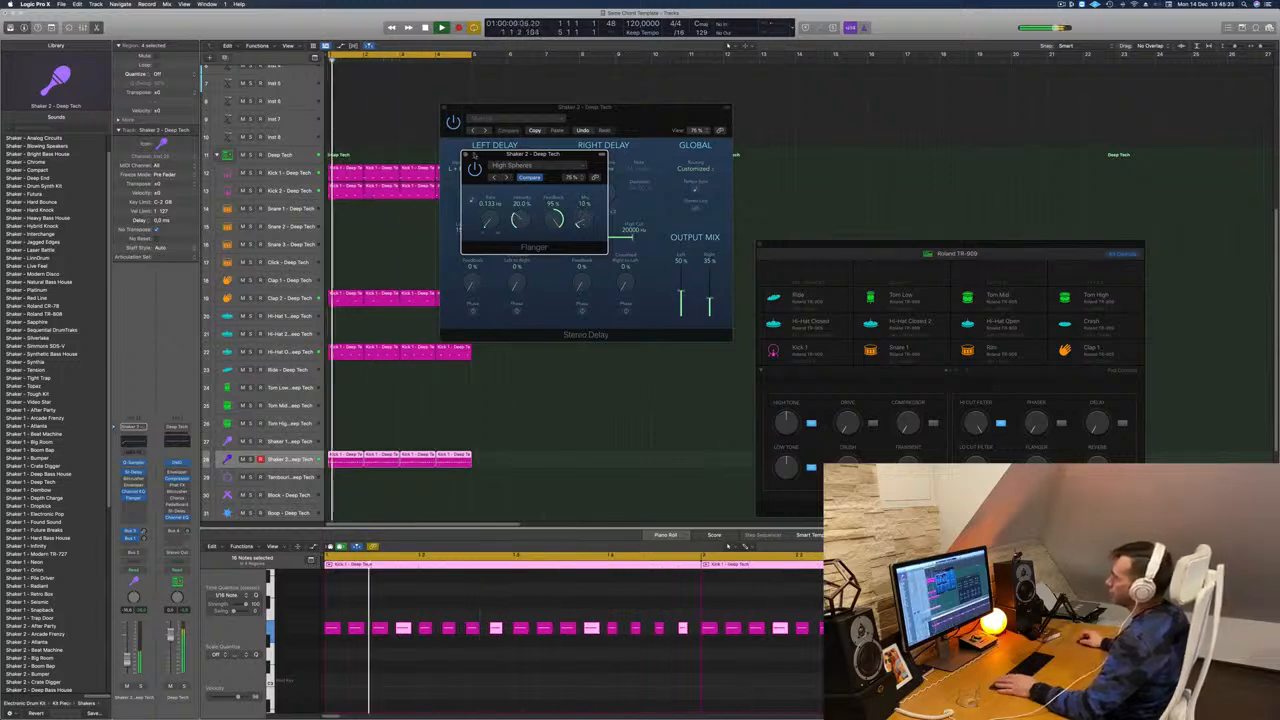
pyautogui.click(465, 154)
pyautogui.press('Return')
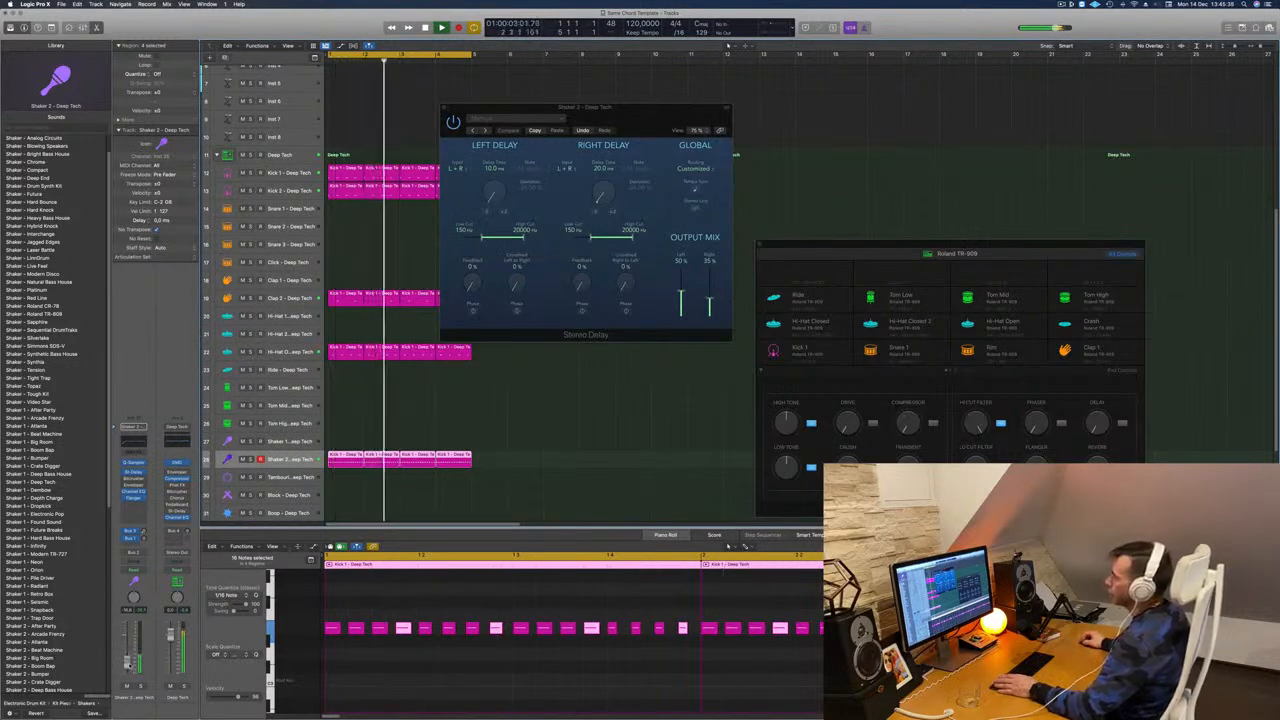
pyautogui.moveTo(448, 108); pyautogui.dragTo(298, 206)
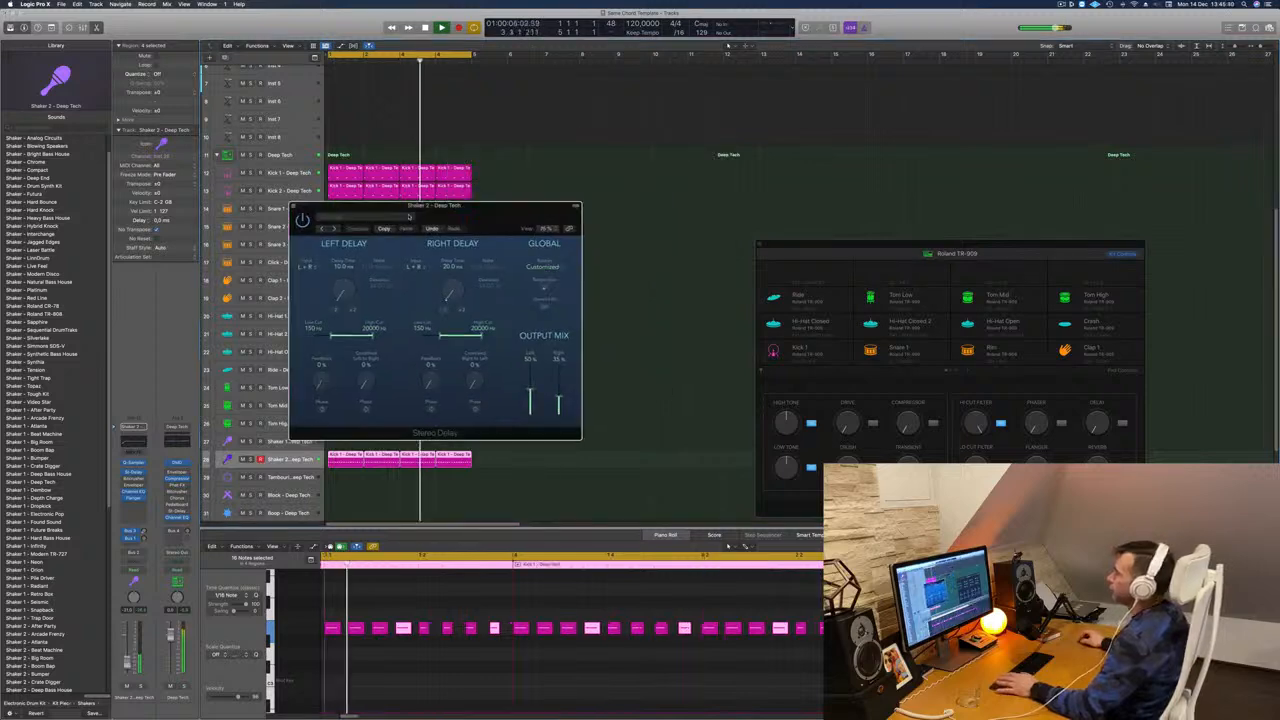
pyautogui.press('Return')
pyautogui.click(294, 207)
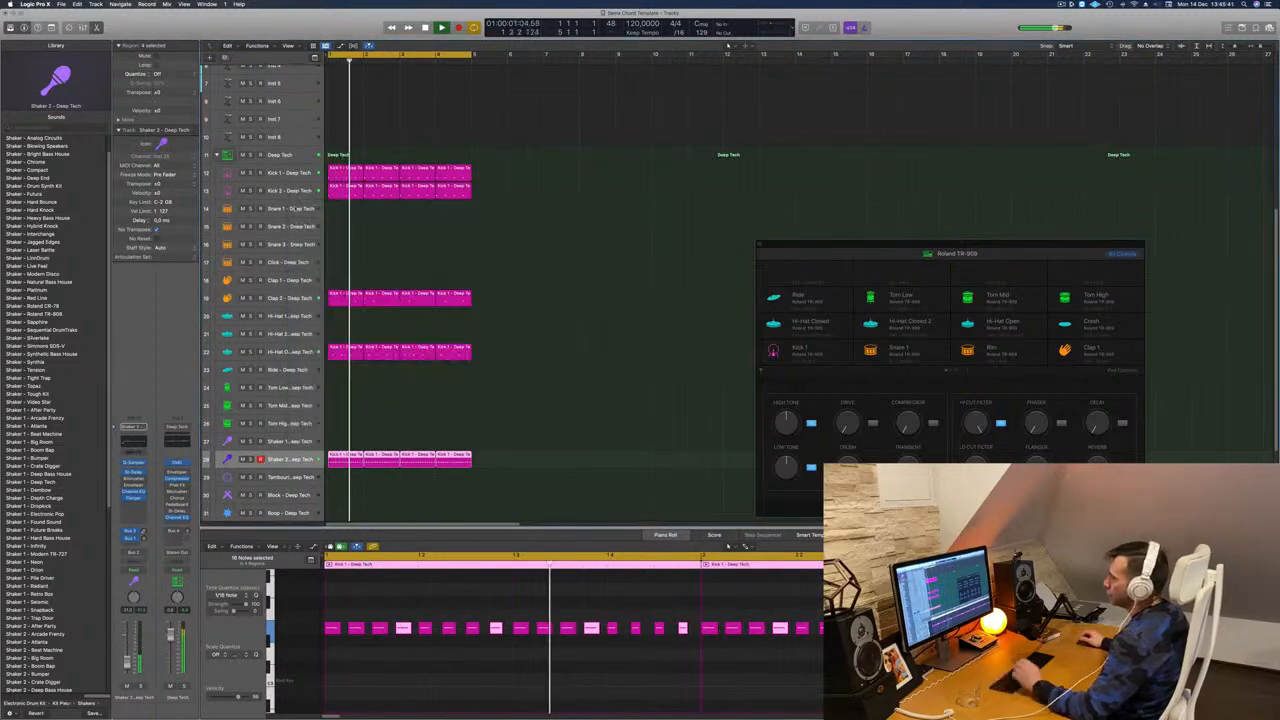
# Play the loop from the start and review the synth and drum tracks with the shaker effects in place.
pyautogui.click(563, 289)
pyautogui.scroll(3, 565, 296)
pyautogui.scroll(4, 566, 296)
pyautogui.press('Return')
pyautogui.scroll(-5, 566, 296)
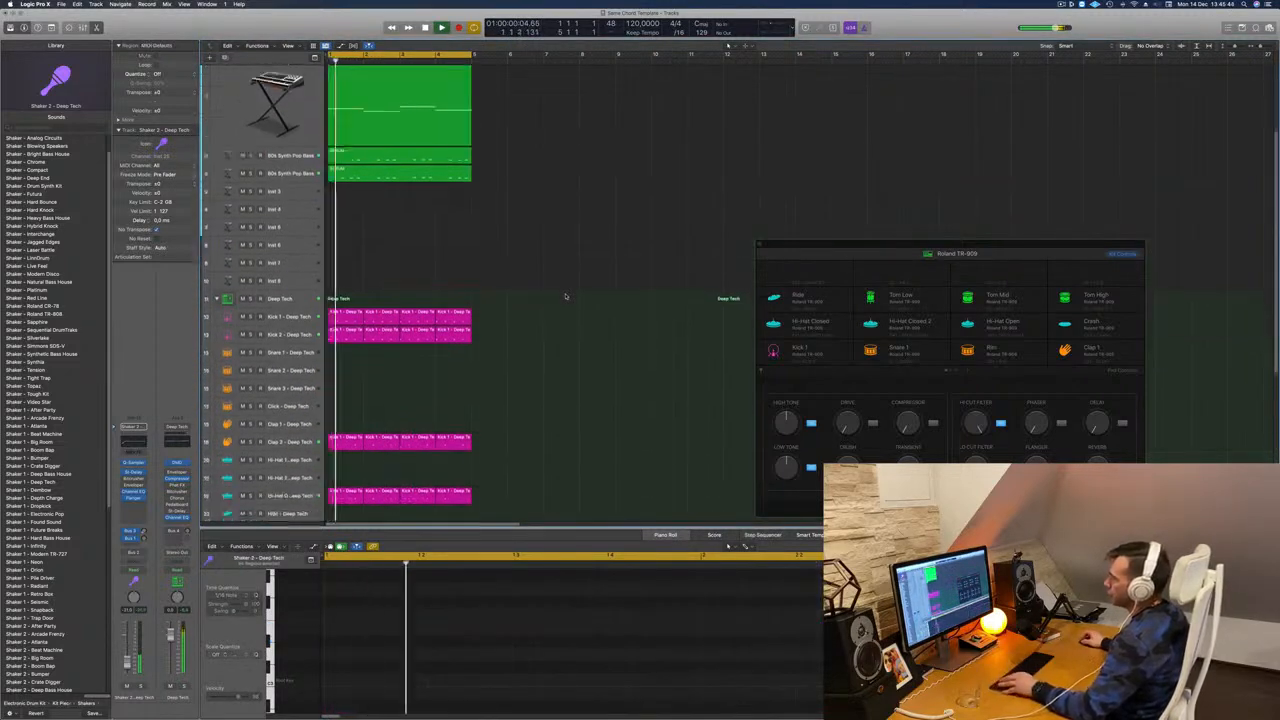
pyautogui.press('super+Up')
pyautogui.scroll(-5, 523, 354)
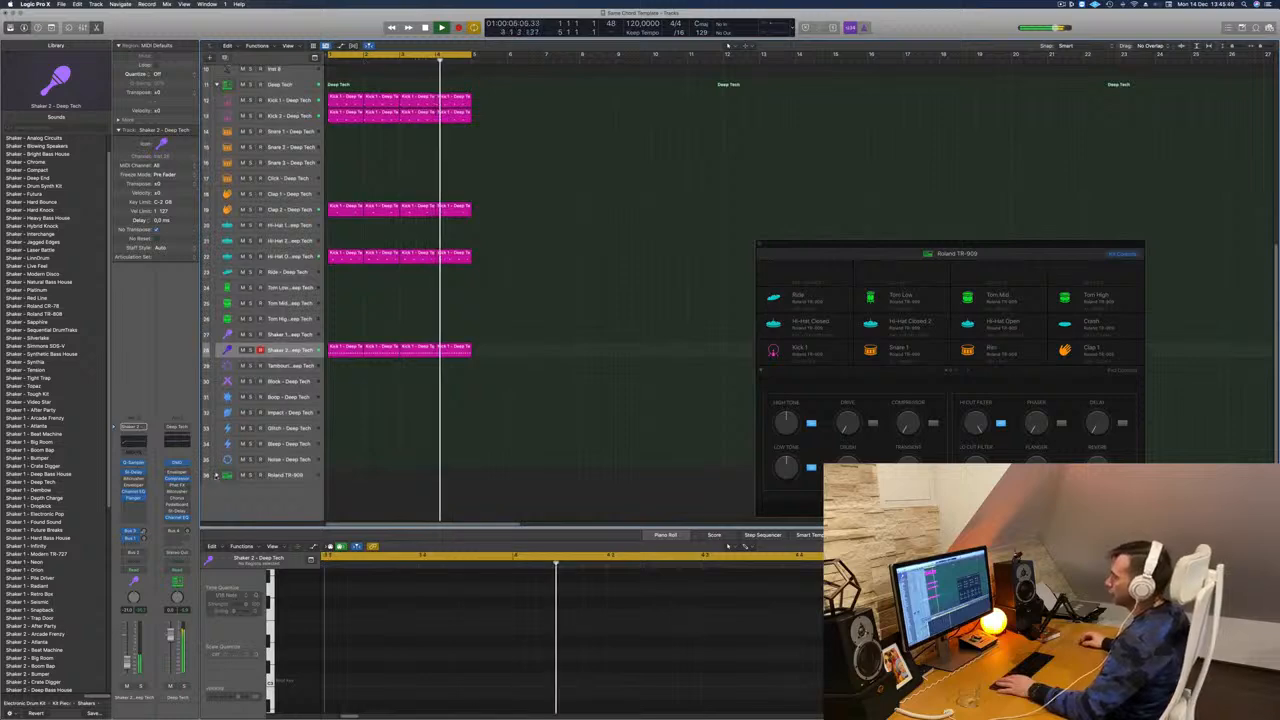
# Expand the Roland TR-909 stack and copy the first Hi-Hat Open region to bar 1 of its Snare 1 track.
pyautogui.click(217, 475)
pyautogui.scroll(-3, 372, 403)
pyautogui.press('space')
pyautogui.click(352, 160)
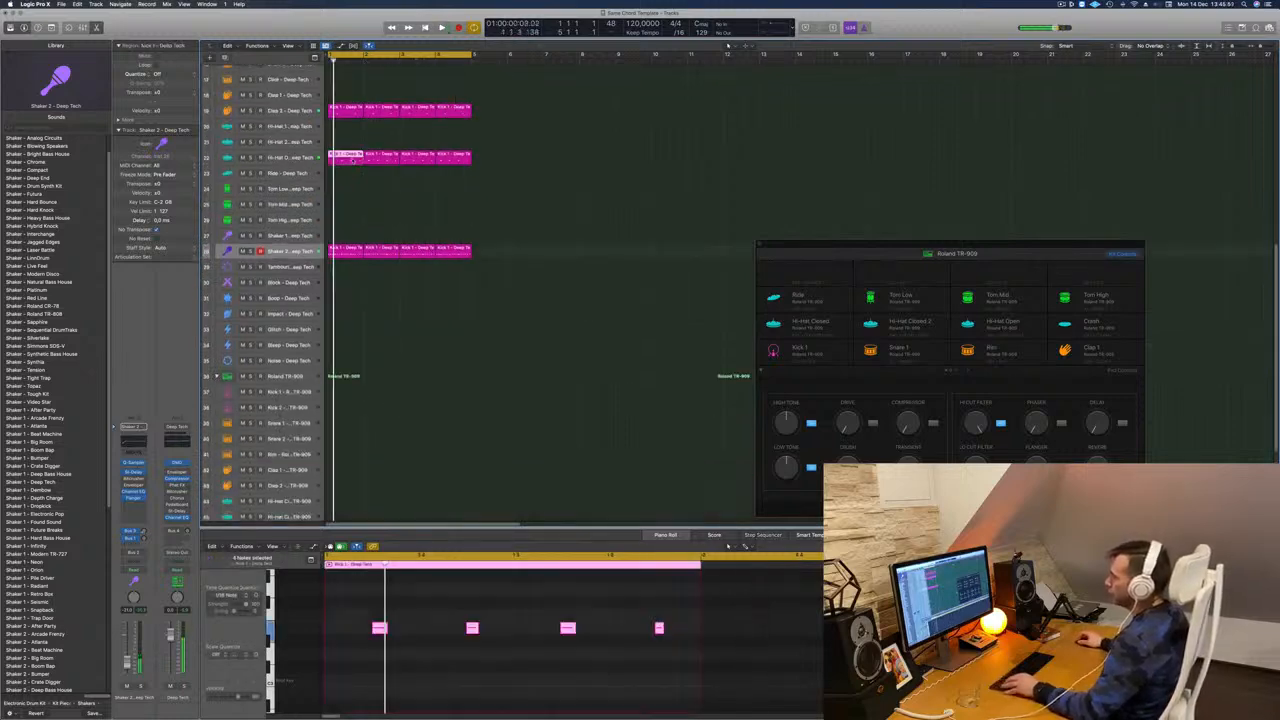
pyautogui.moveTo(346, 157); pyautogui.dragTo(352, 428)
# Select the Snare 1 - Roland TR-909 track and play the loop with the copied region's notes shown in the Piano Roll.
pyautogui.moveTo(372, 617); pyautogui.dragTo(710, 660)
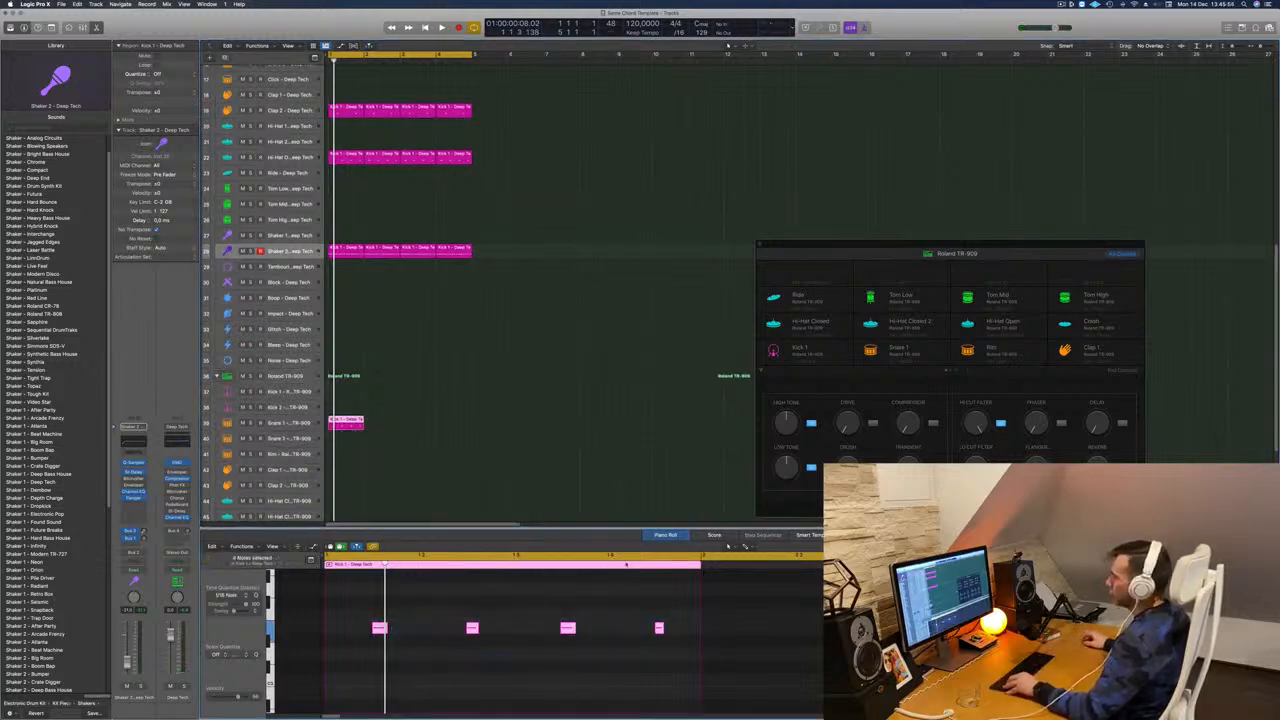
pyautogui.click(495, 404)
pyautogui.click(346, 427)
pyautogui.click(414, 628)
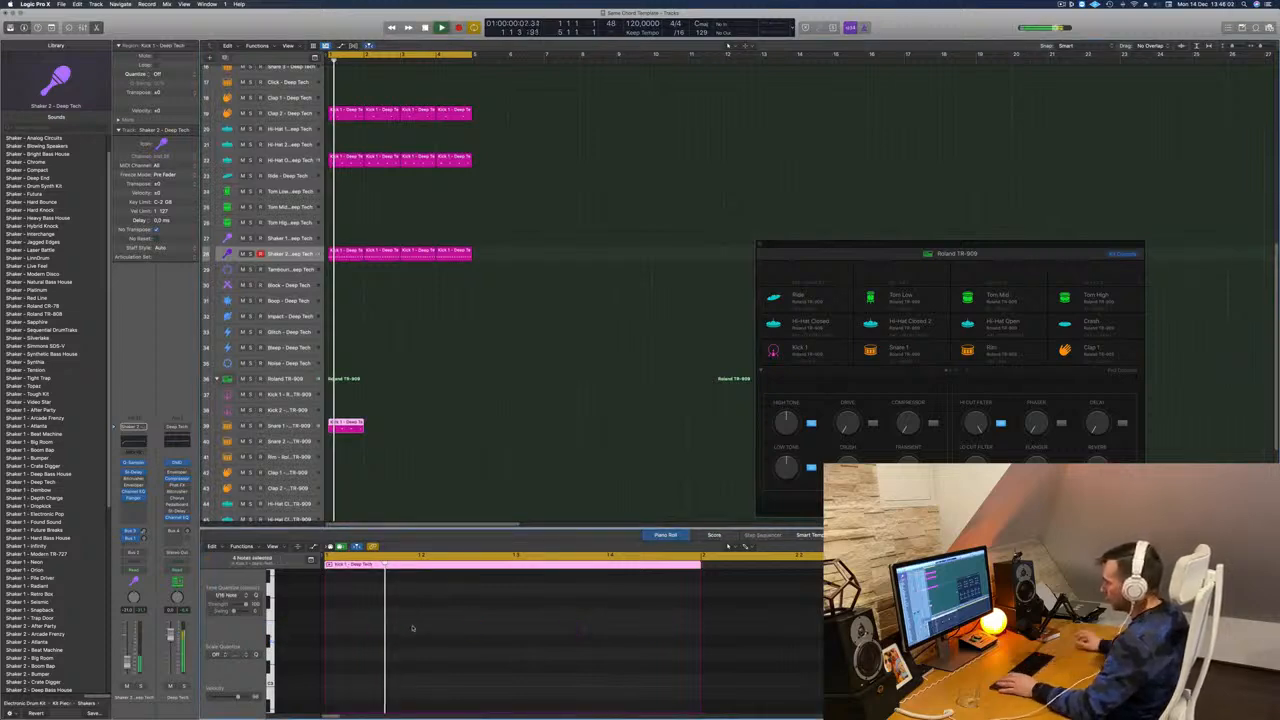
pyautogui.scroll(5, 477, 652)
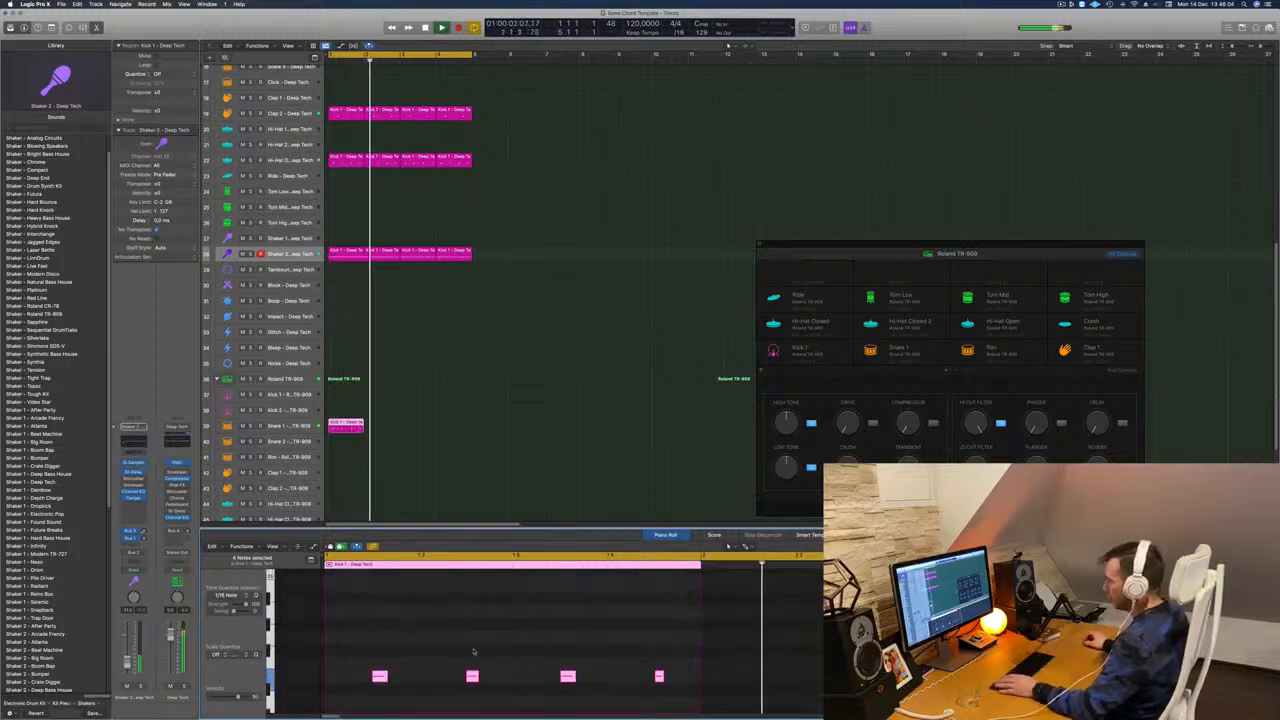
pyautogui.click(294, 428)
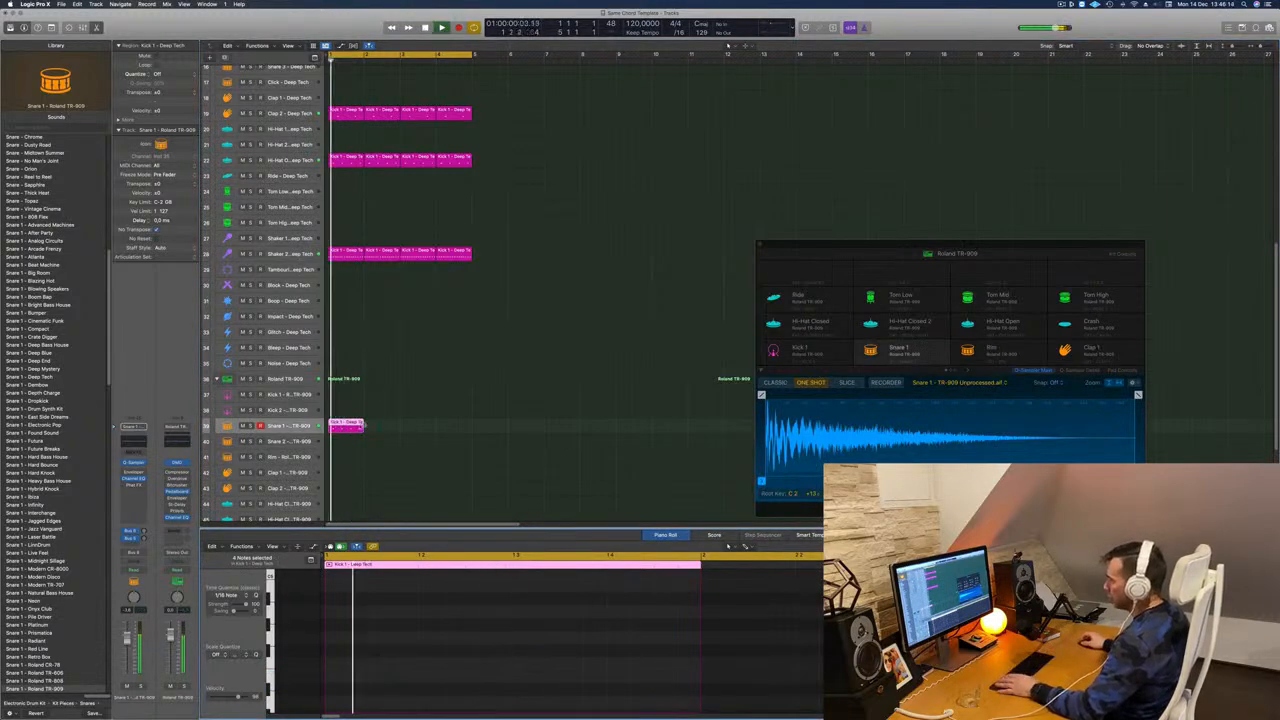
pyautogui.scroll(-5, 434, 646)
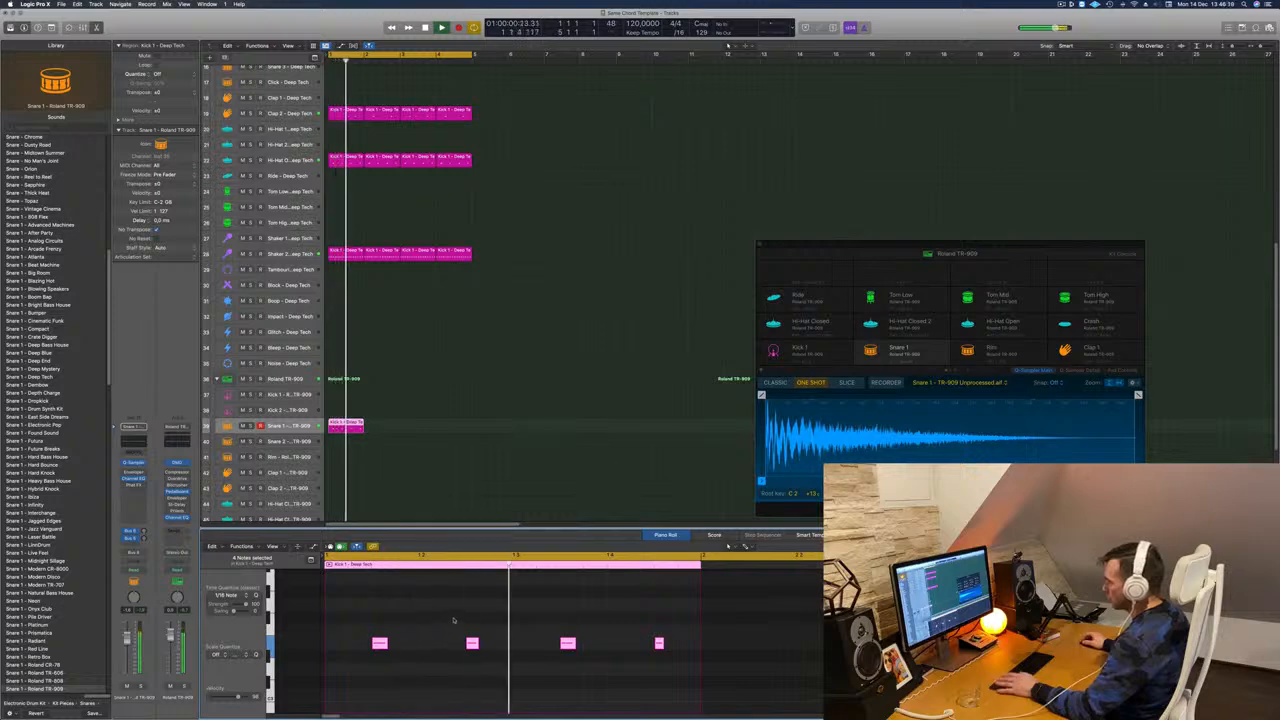
# Reduce the snare pattern to two notes on beat 4 and the last sixteenth, and copy the region across bars 2 to 4.
pyautogui.moveTo(440, 624); pyautogui.dragTo(335, 671)
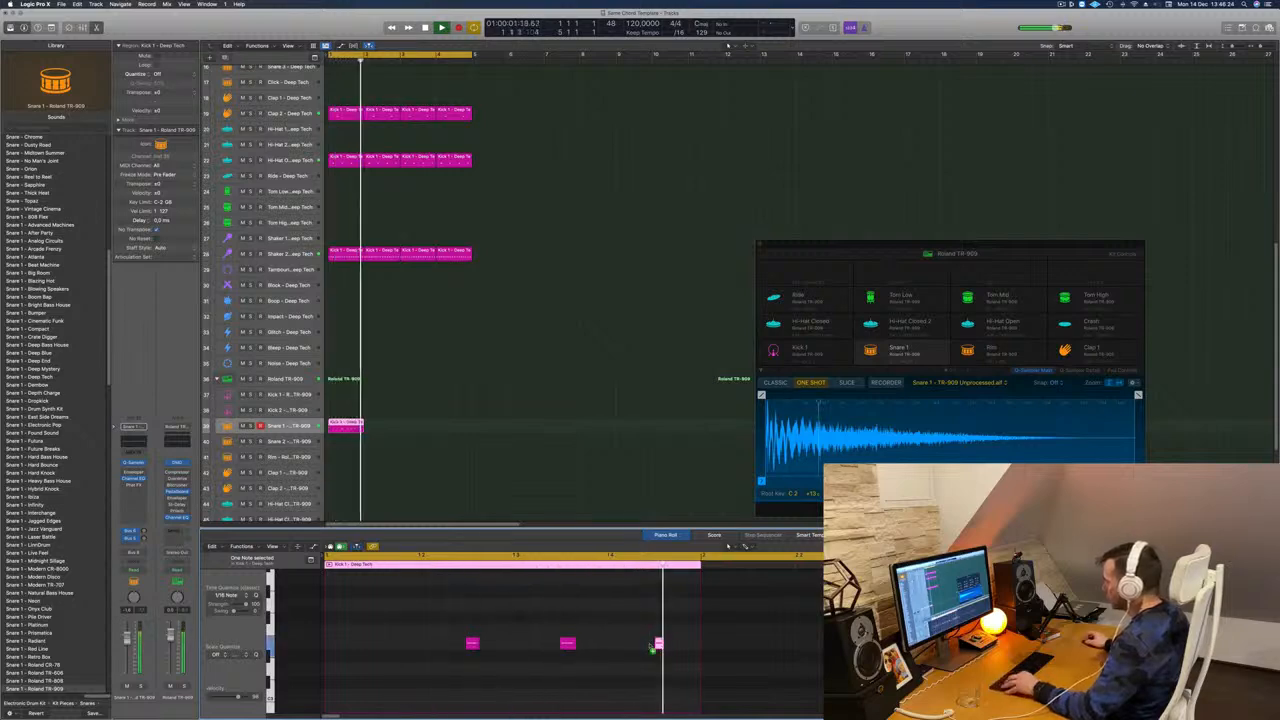
pyautogui.moveTo(653, 647); pyautogui.dragTo(611, 645)
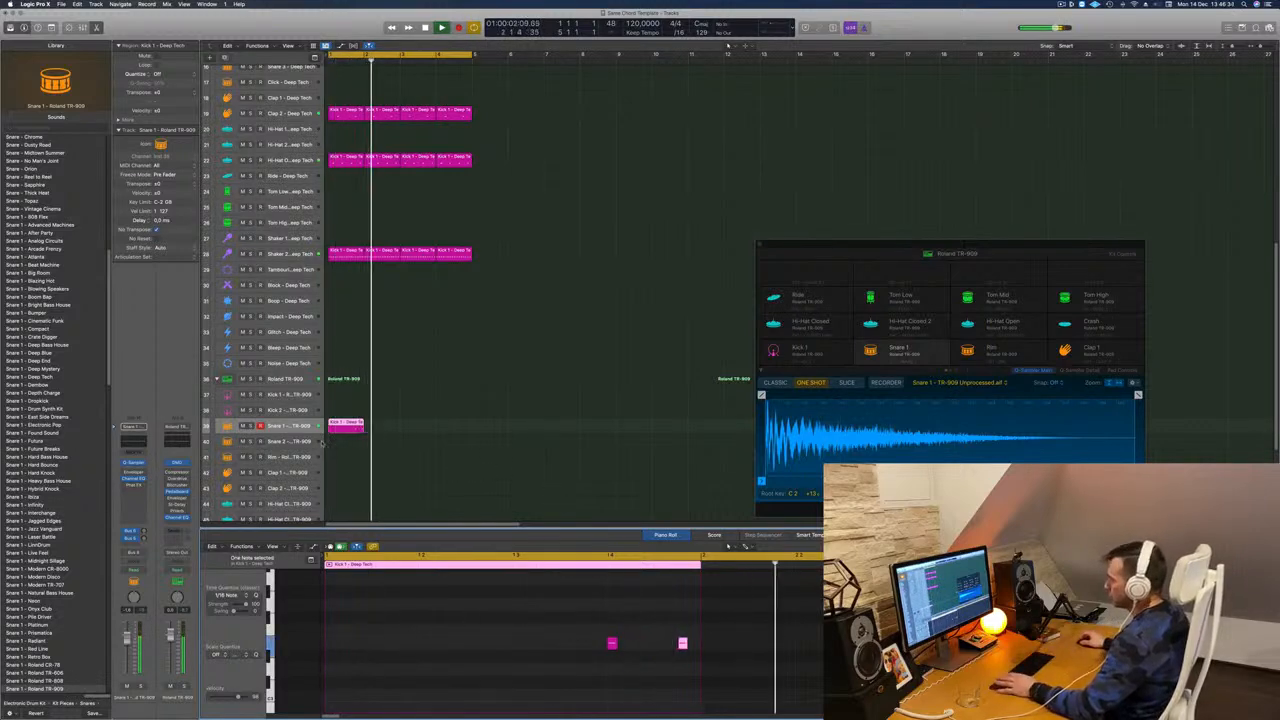
pyautogui.moveTo(355, 425); pyautogui.dragTo(426, 437)
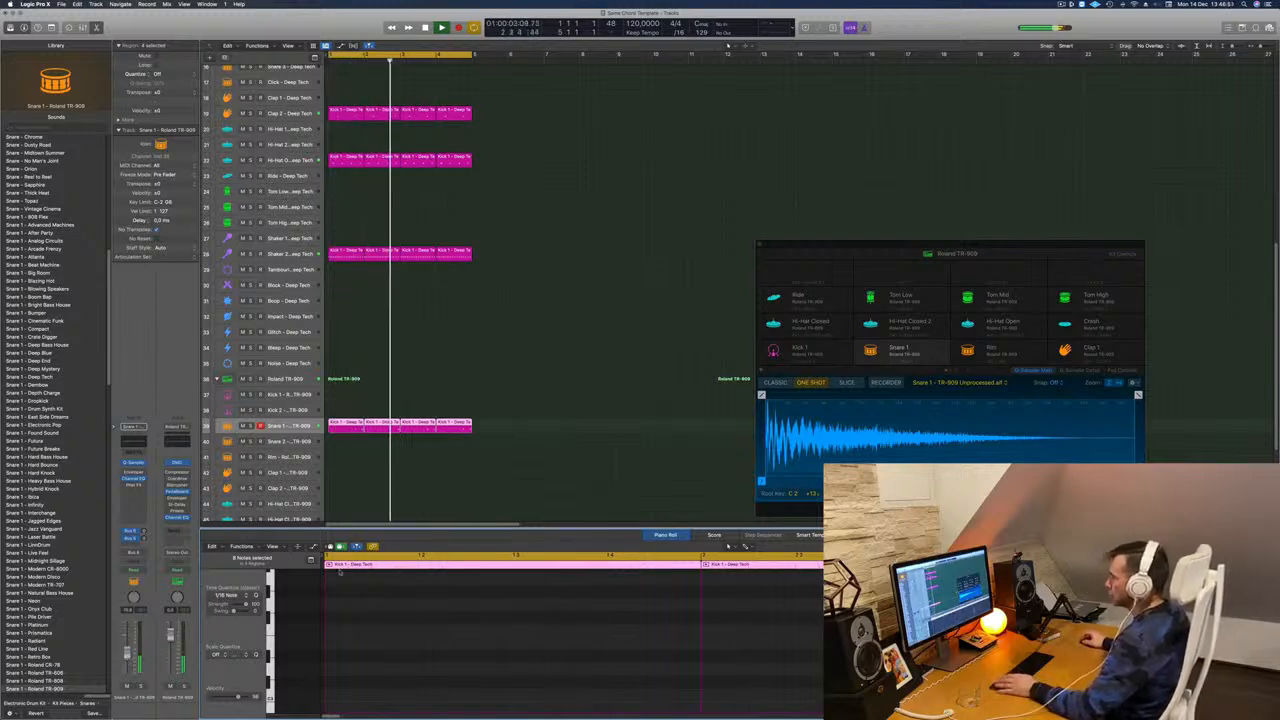
# Copy the first snare region to bar 1 of the Tom Low - Roland TR-909 track.
pyautogui.scroll(-5, 499, 397)
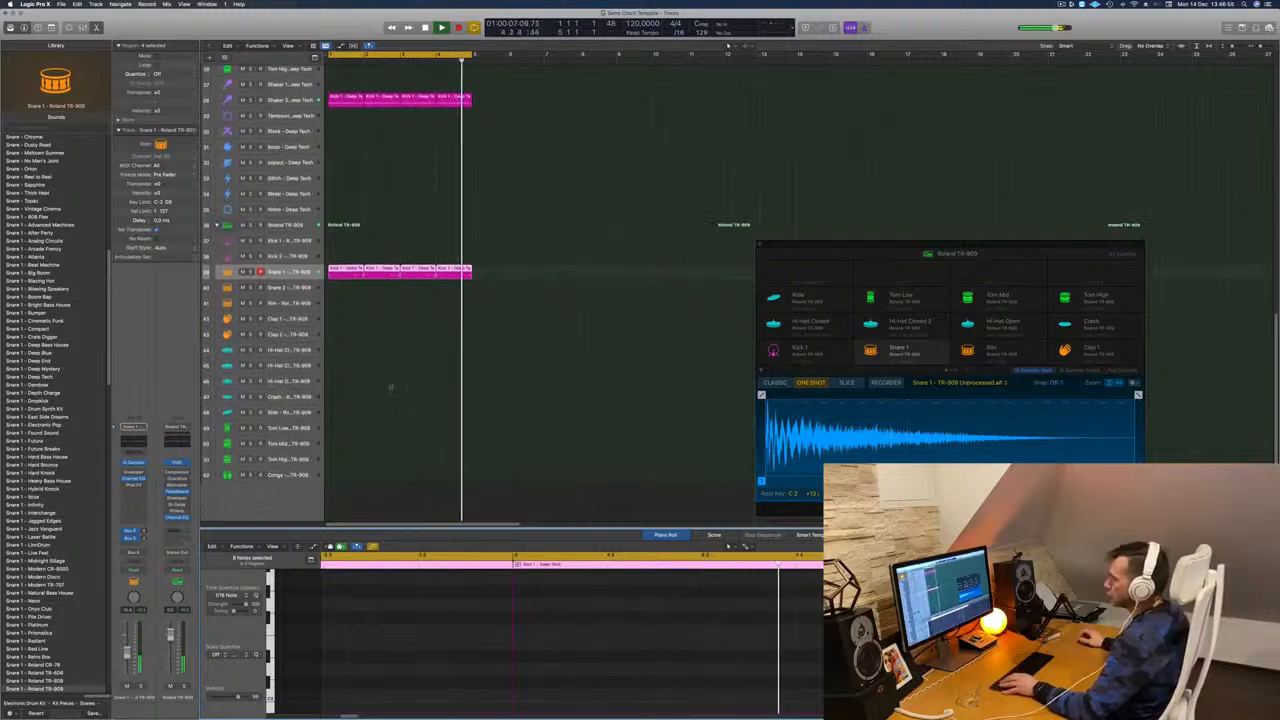
pyautogui.click(359, 255)
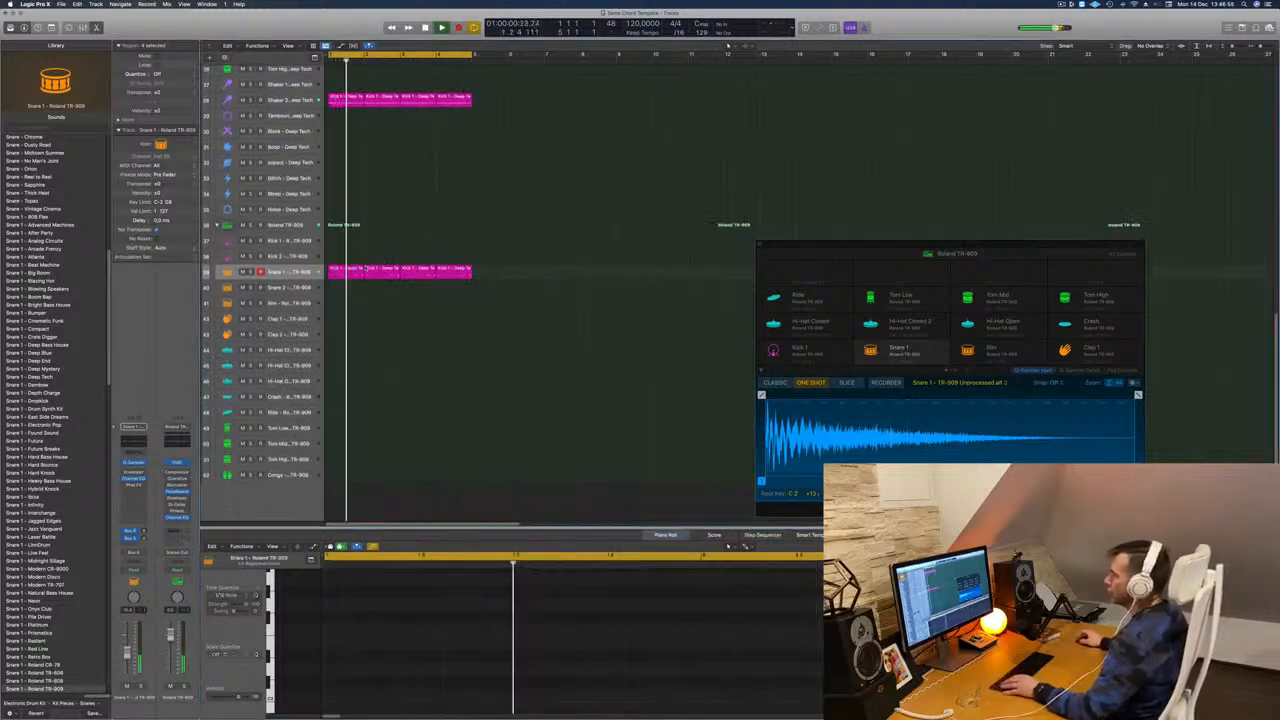
pyautogui.moveTo(342, 274); pyautogui.dragTo(341, 429)
# Move the tom region's two notes two sixteenths earlier and play the loop with the Tom Low track selected.
pyautogui.moveTo(720, 639); pyautogui.dragTo(720, 639)
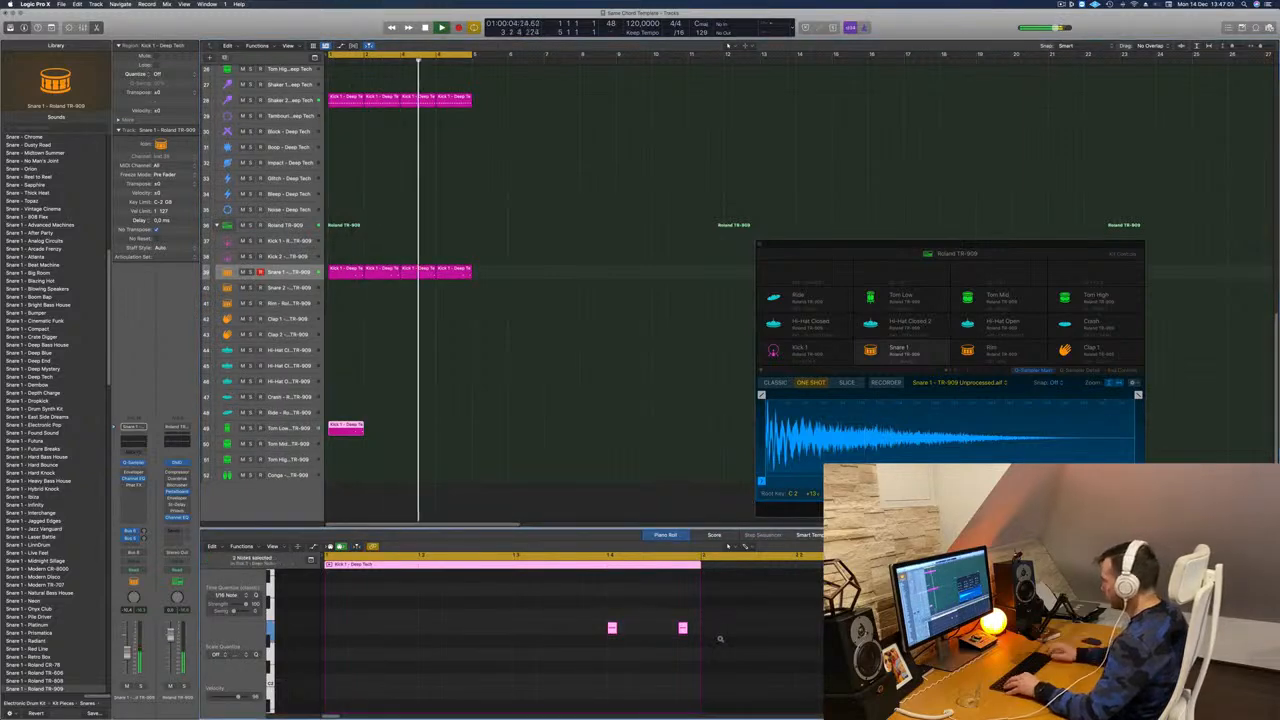
pyautogui.hotkey('alt', 'Left')
pyautogui.hotkey('alt', 'Left')
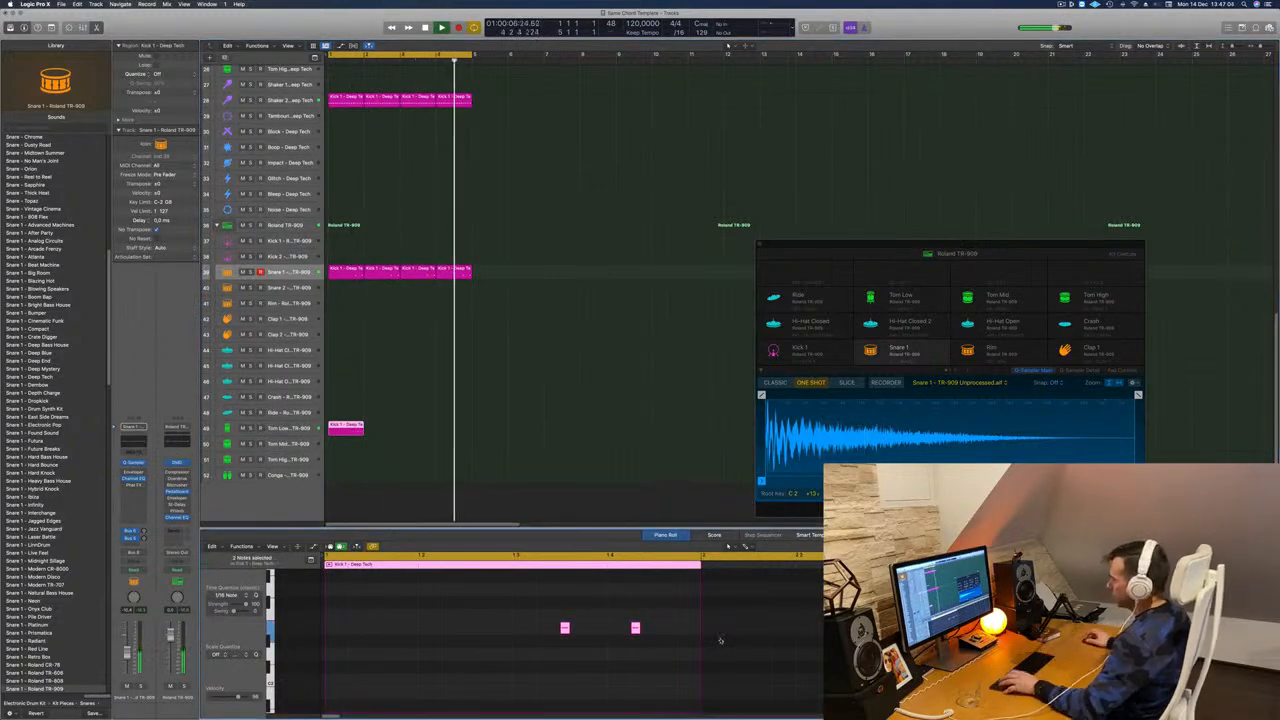
pyautogui.press('space')
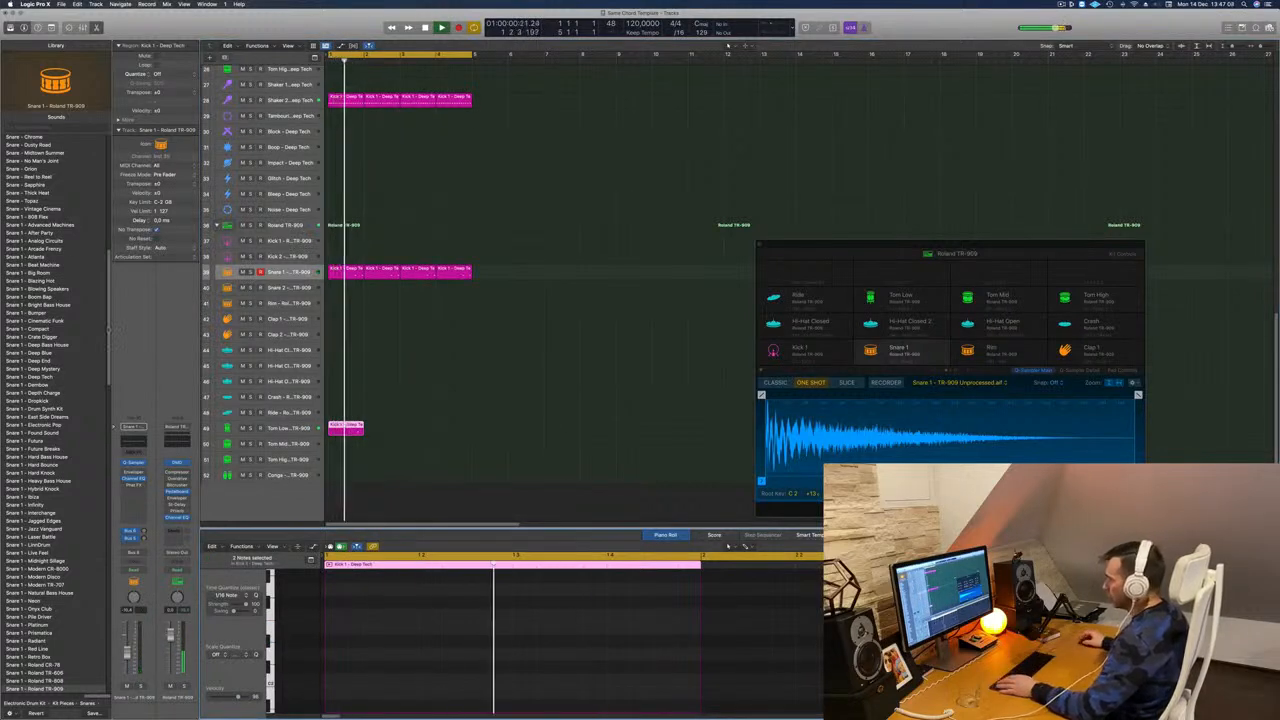
pyautogui.click(282, 428)
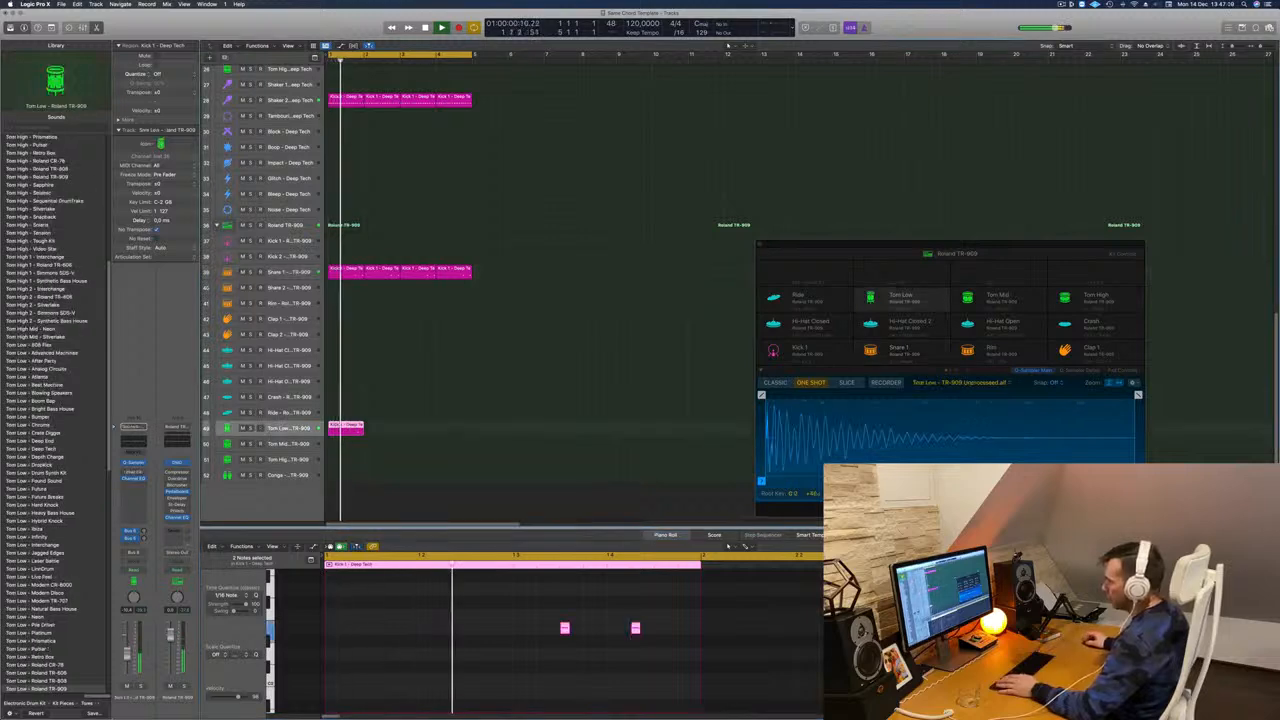
pyautogui.press('space')
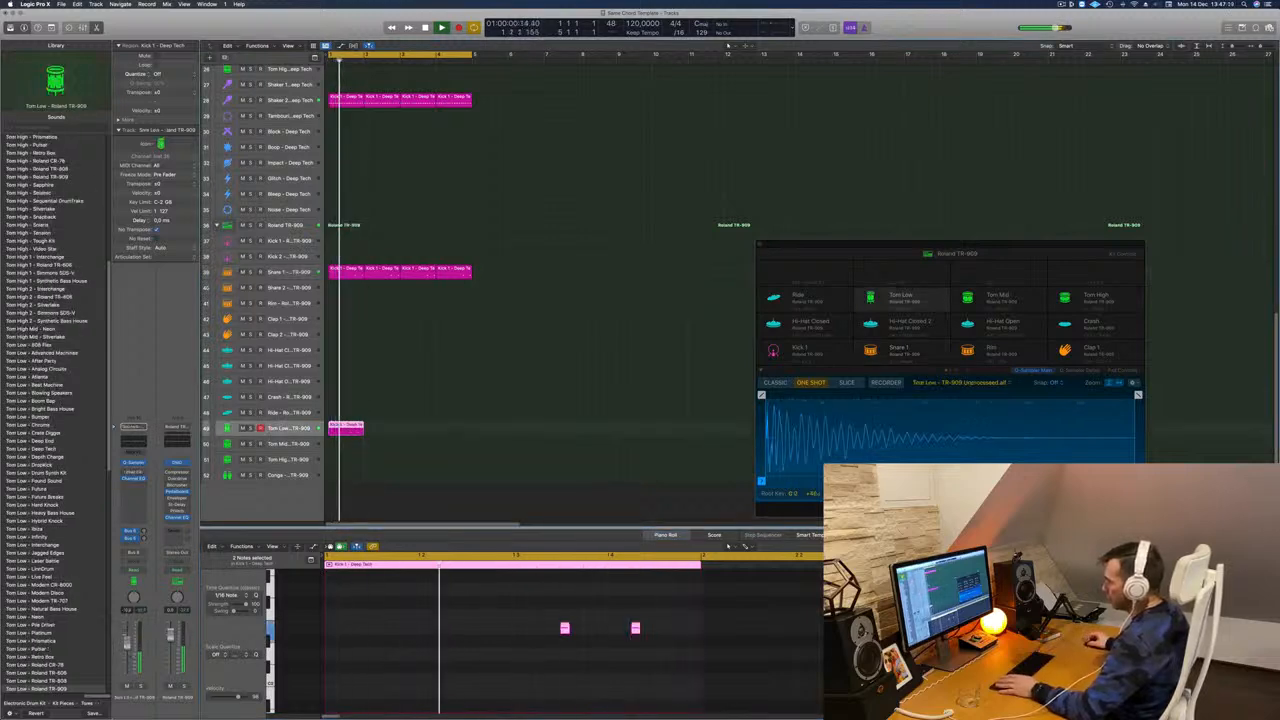
# Move the Tom Low region's two notes three sixteenths earlier and copy the region across bars 2 to 4.
pyautogui.moveTo(525, 607); pyautogui.dragTo(647, 655)
pyautogui.press('Delete')
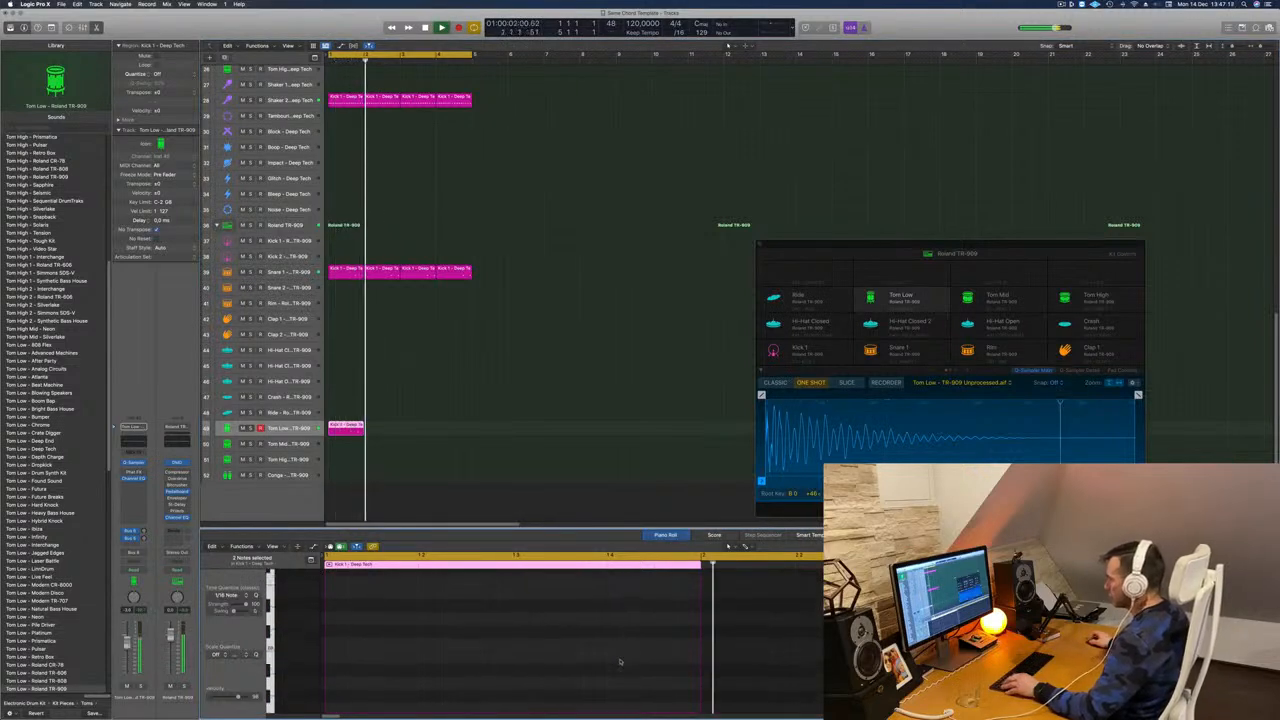
pyautogui.press('super+z')
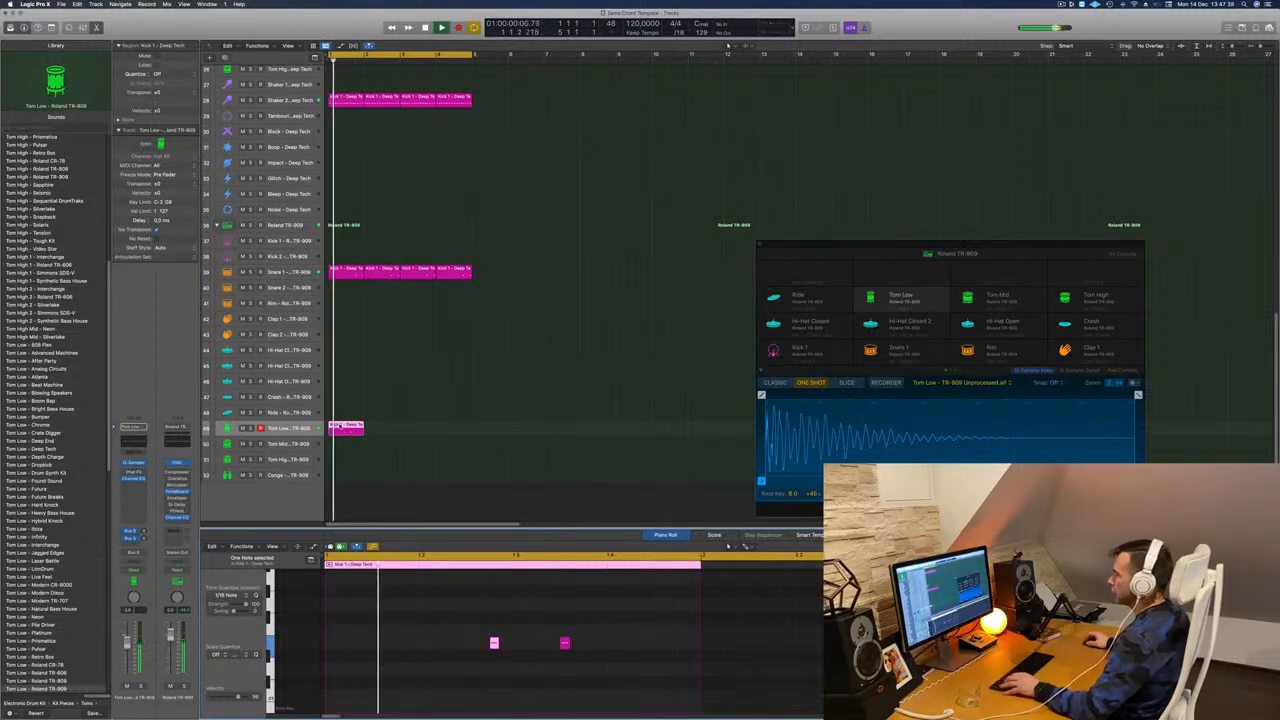
pyautogui.moveTo(342, 428); pyautogui.dragTo(421, 436)
pyautogui.keyDown('shift'); pyautogui.click(351, 431); pyautogui.keyUp('shift')
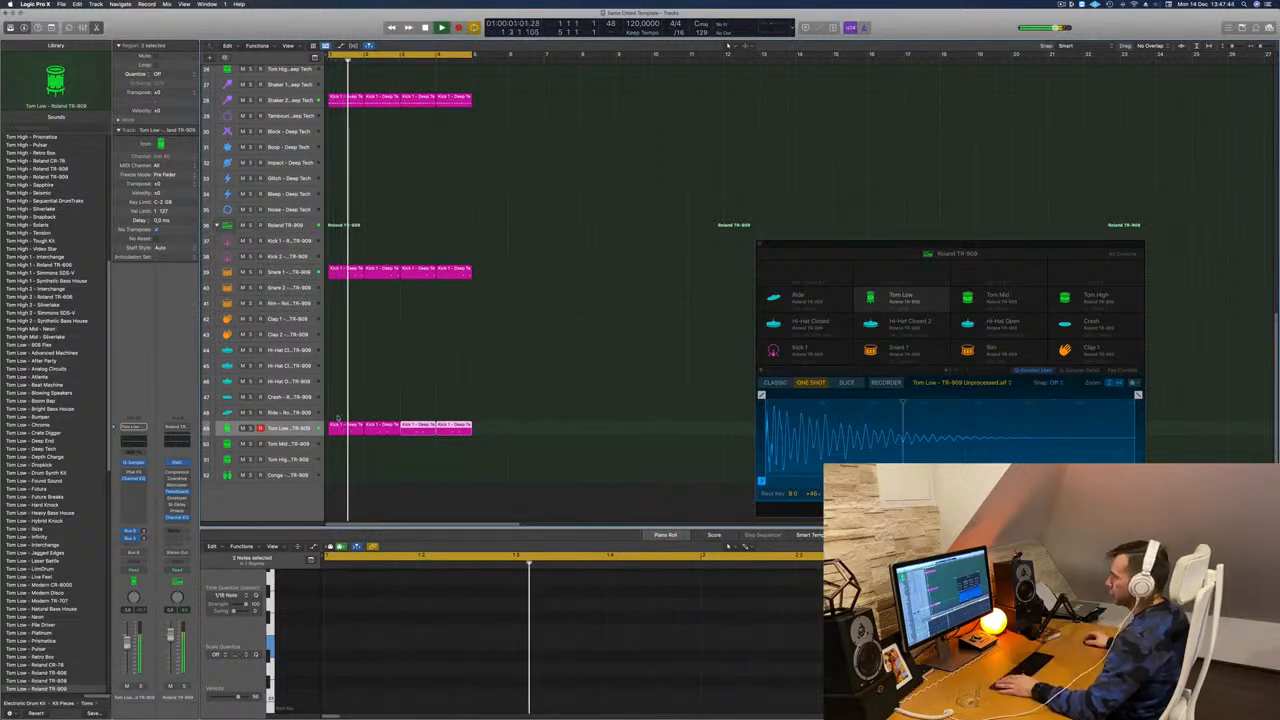
pyautogui.click(465, 384)
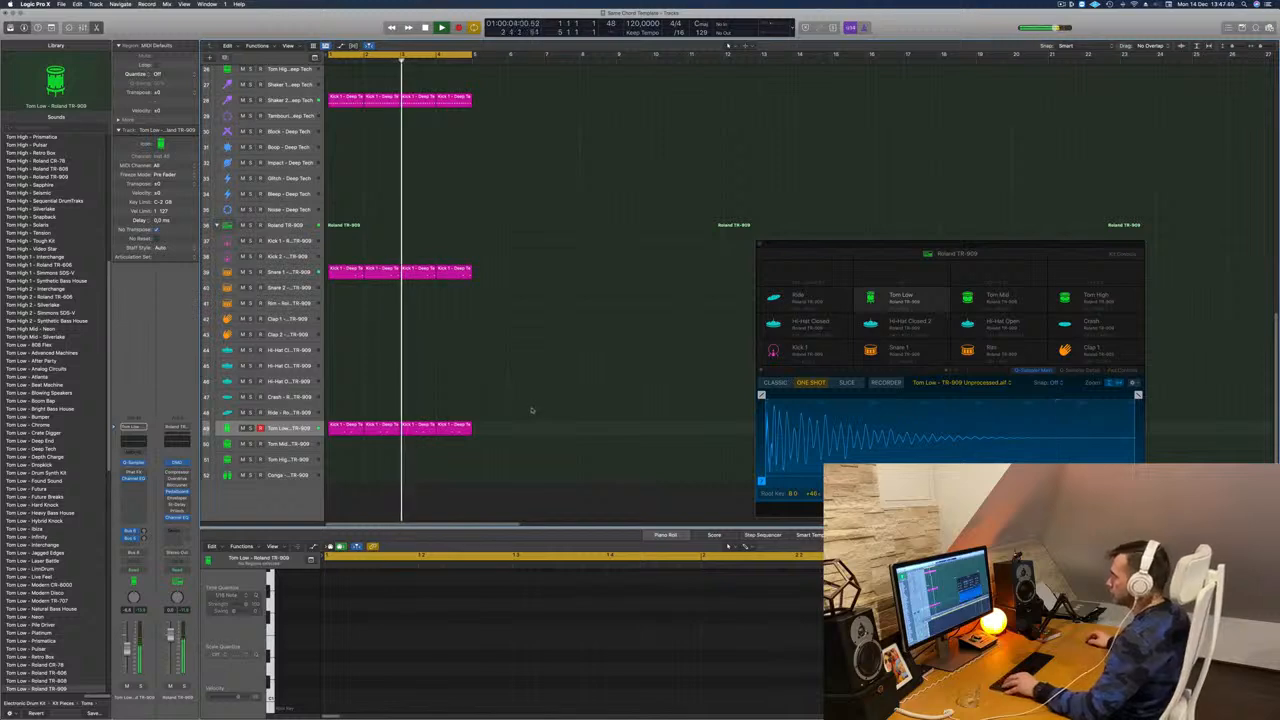
pyautogui.press('space')
# Copy the first Tom Low region to bar 1 of the Tom Mid - Roland TR-909 track and move its two notes six sixteenths earlier.
pyautogui.click(355, 431)
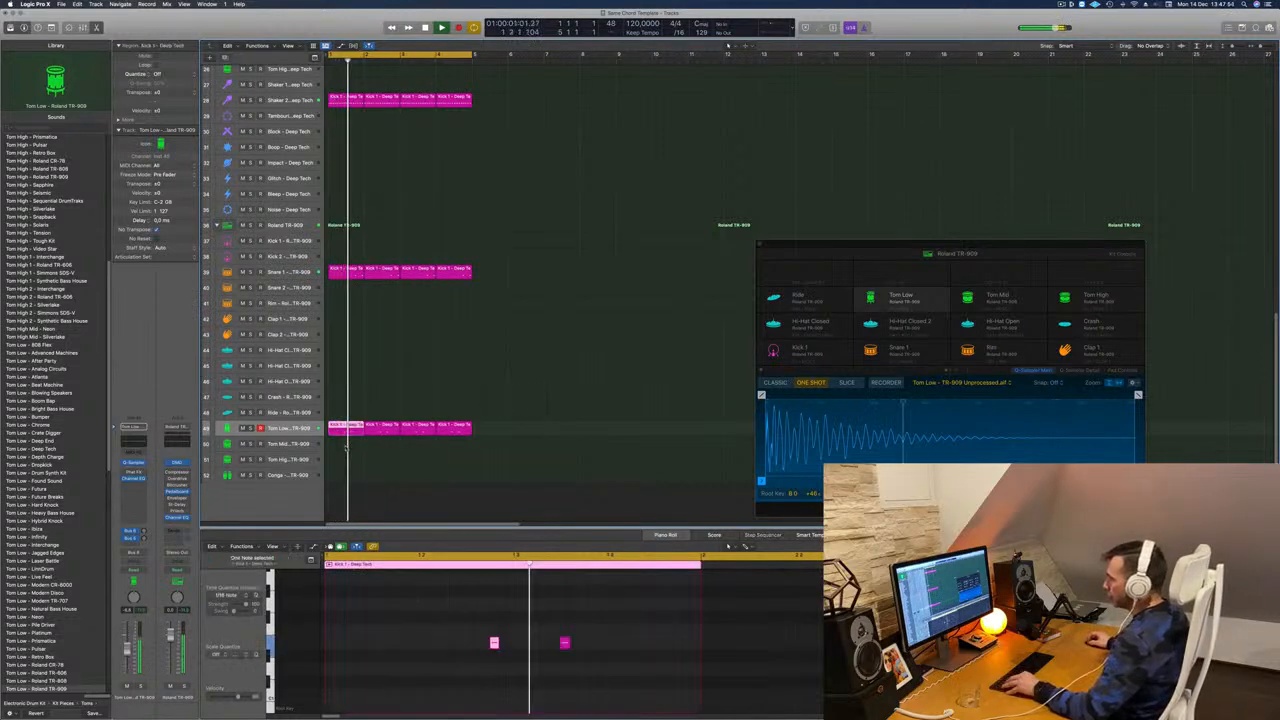
pyautogui.moveTo(353, 431); pyautogui.dragTo(349, 448)
pyautogui.moveTo(448, 610); pyautogui.dragTo(635, 669)
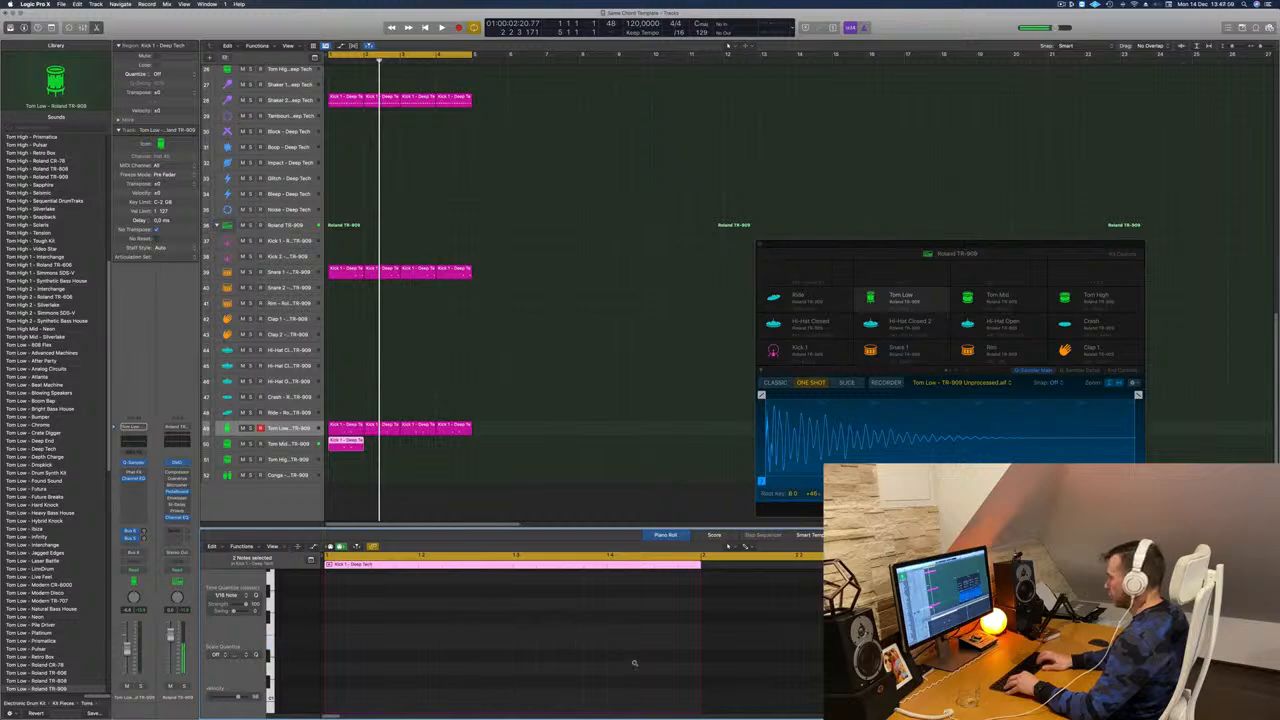
pyautogui.scroll(-5, 530, 657)
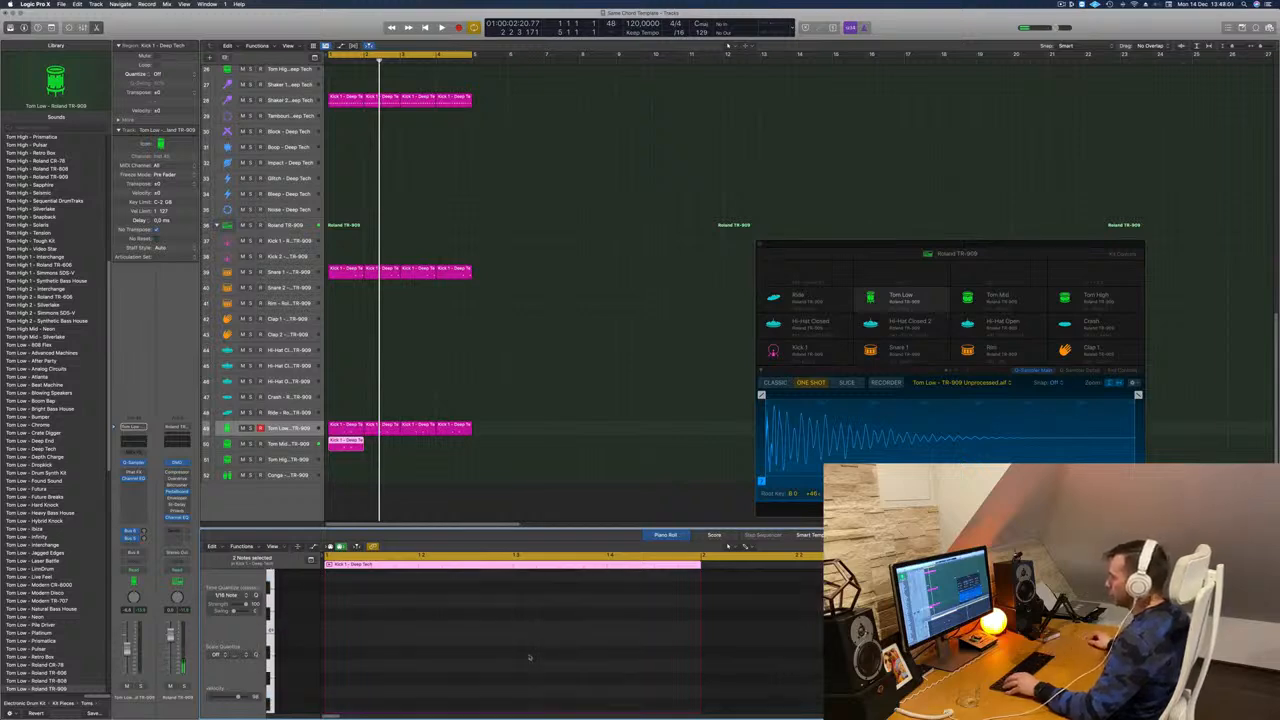
pyautogui.press('space')
pyautogui.scroll(2, 526, 637)
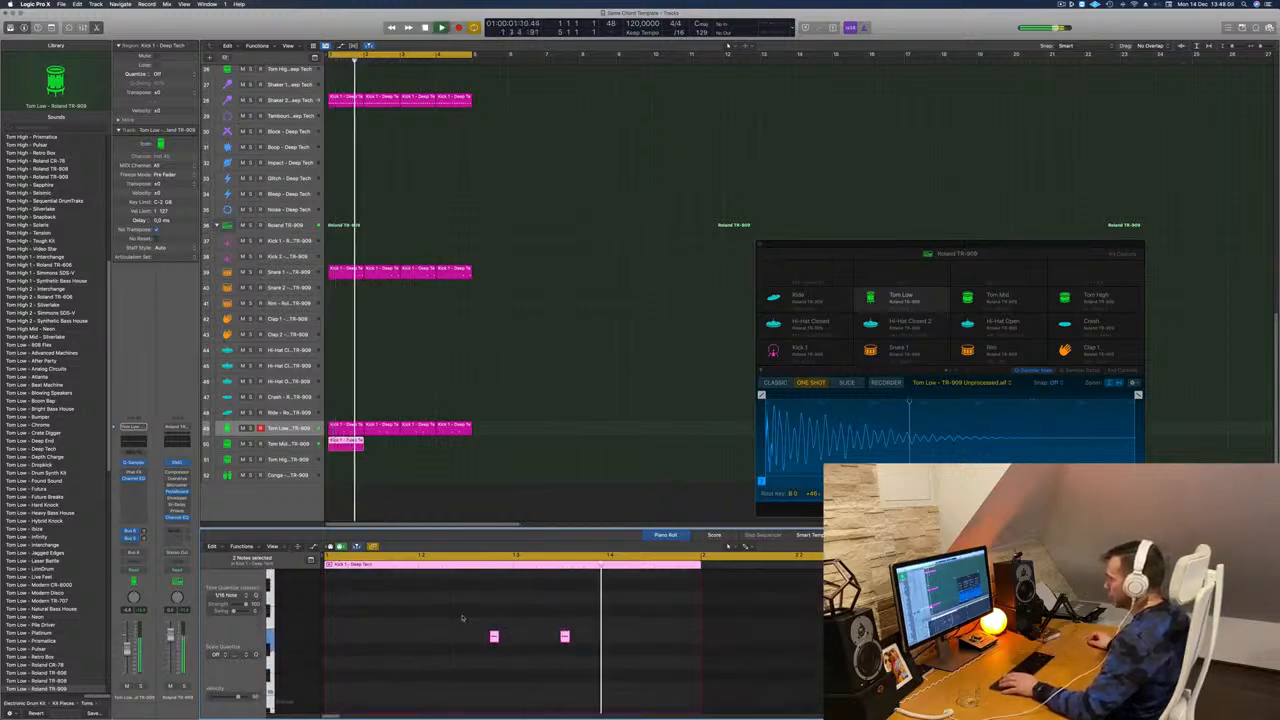
pyautogui.hotkey('alt', 'Left')
pyautogui.hotkey('alt', 'Left')
pyautogui.hotkey('alt', 'Left')
pyautogui.hotkey('alt', 'Left')
pyautogui.hotkey('alt', 'Left')
pyautogui.hotkey('alt', 'Left')
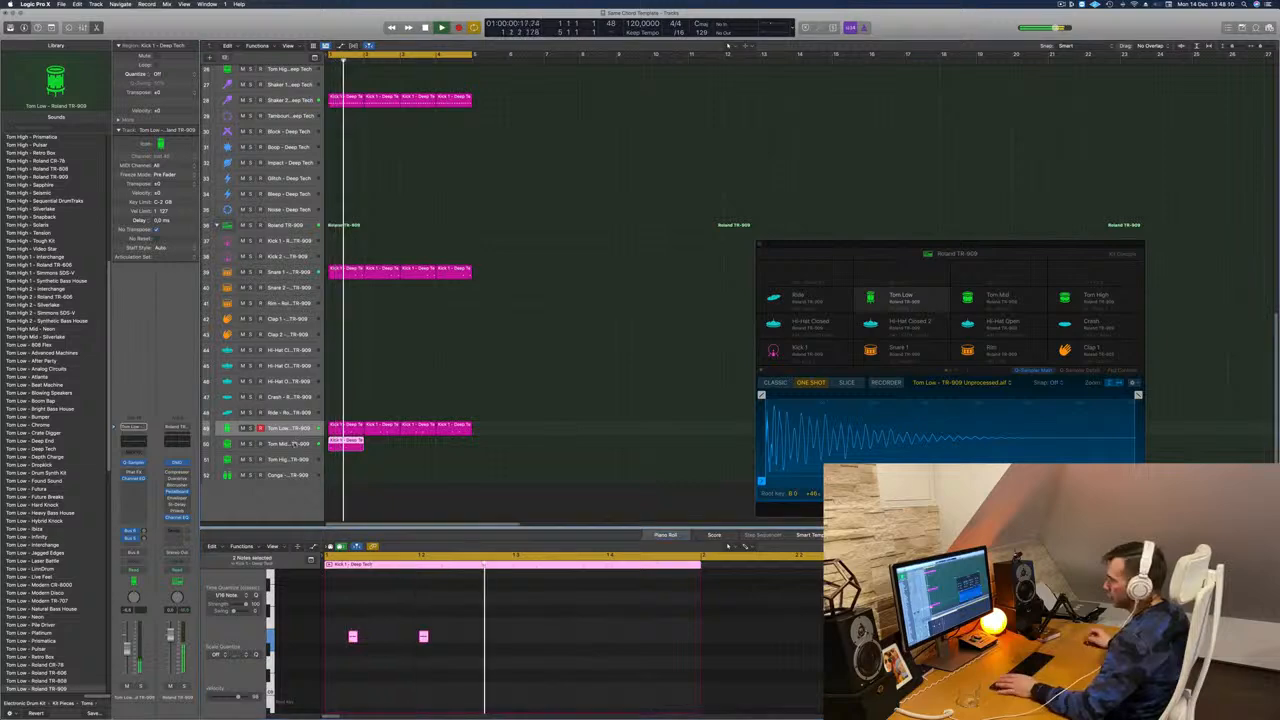
# Audition the Tom Mid - Roland TR-909 pattern, copy its region across bars 2 to 4 and play the loop.
pyautogui.press('Down')
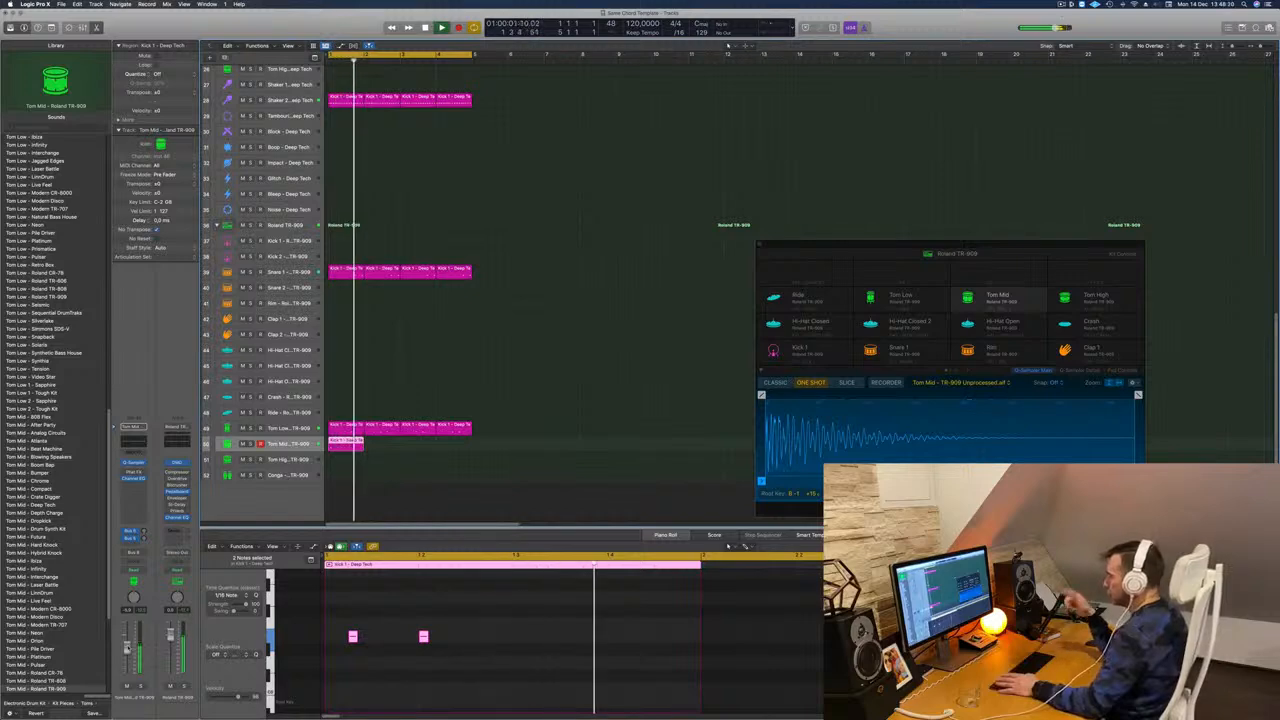
pyautogui.press('space')
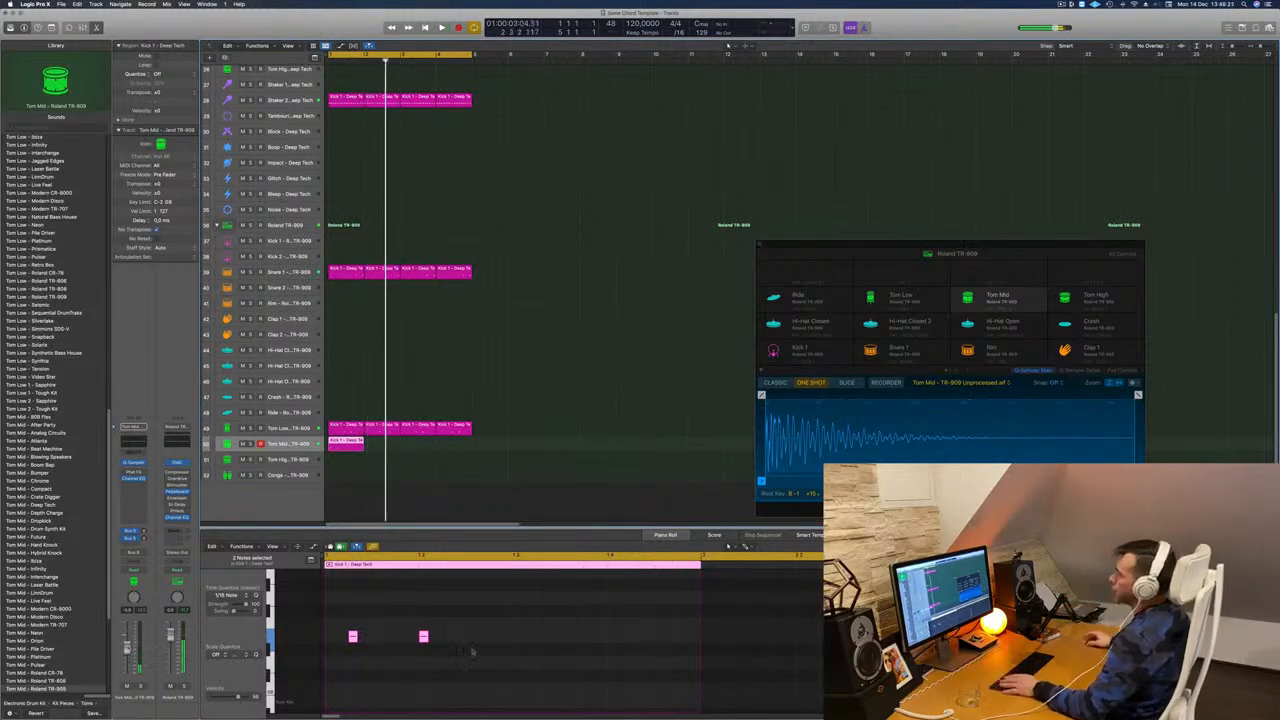
pyautogui.hscroll(1, 345, 433)
pyautogui.moveTo(345, 444); pyautogui.dragTo(413, 447)
pyautogui.press('super+Left')
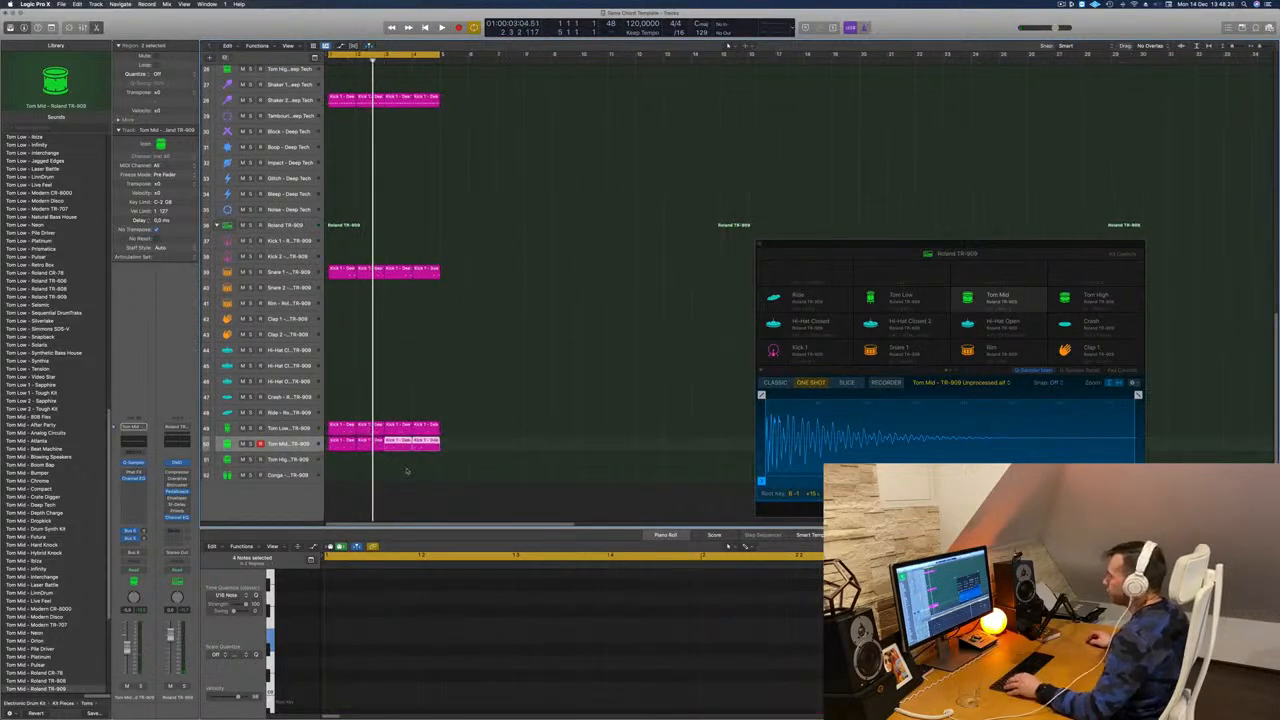
pyautogui.scroll(1, 407, 471)
pyautogui.click(534, 428)
pyautogui.press('space')
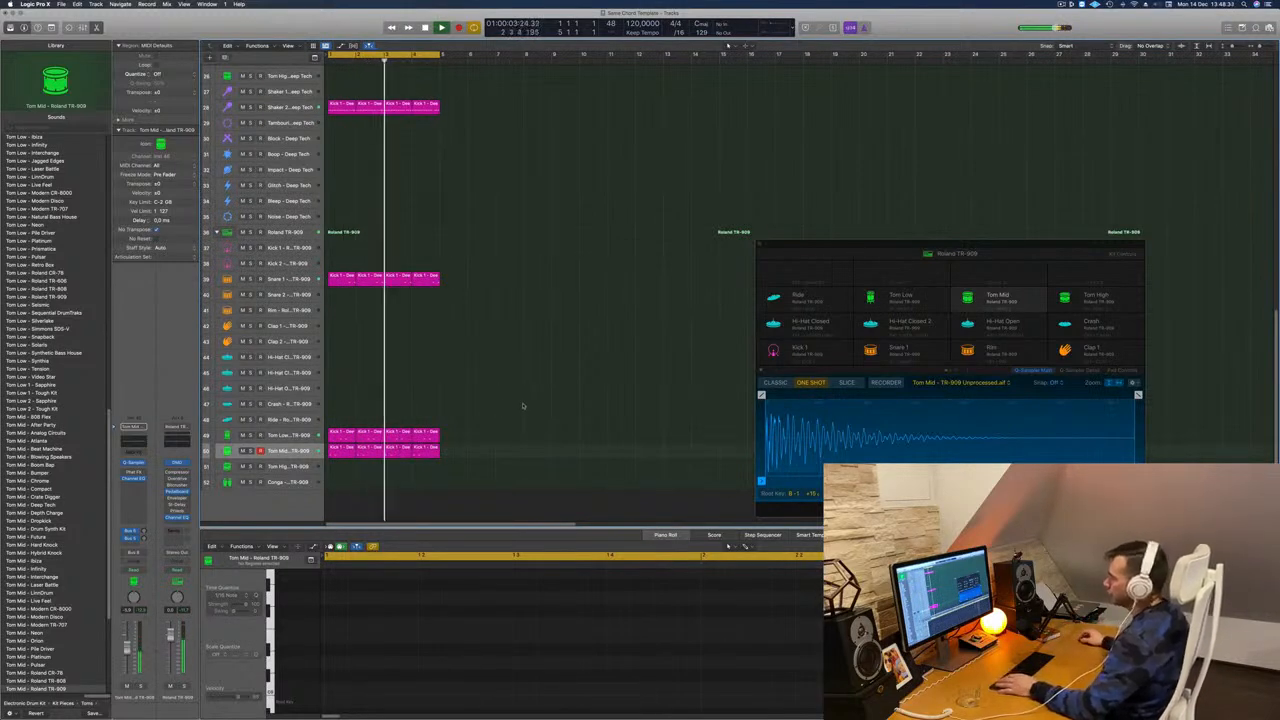
# Review the whole arrangement during loop playback with the Tom Low - Roland TR-909 track selected.
pyautogui.scroll(-4, 420, 397)
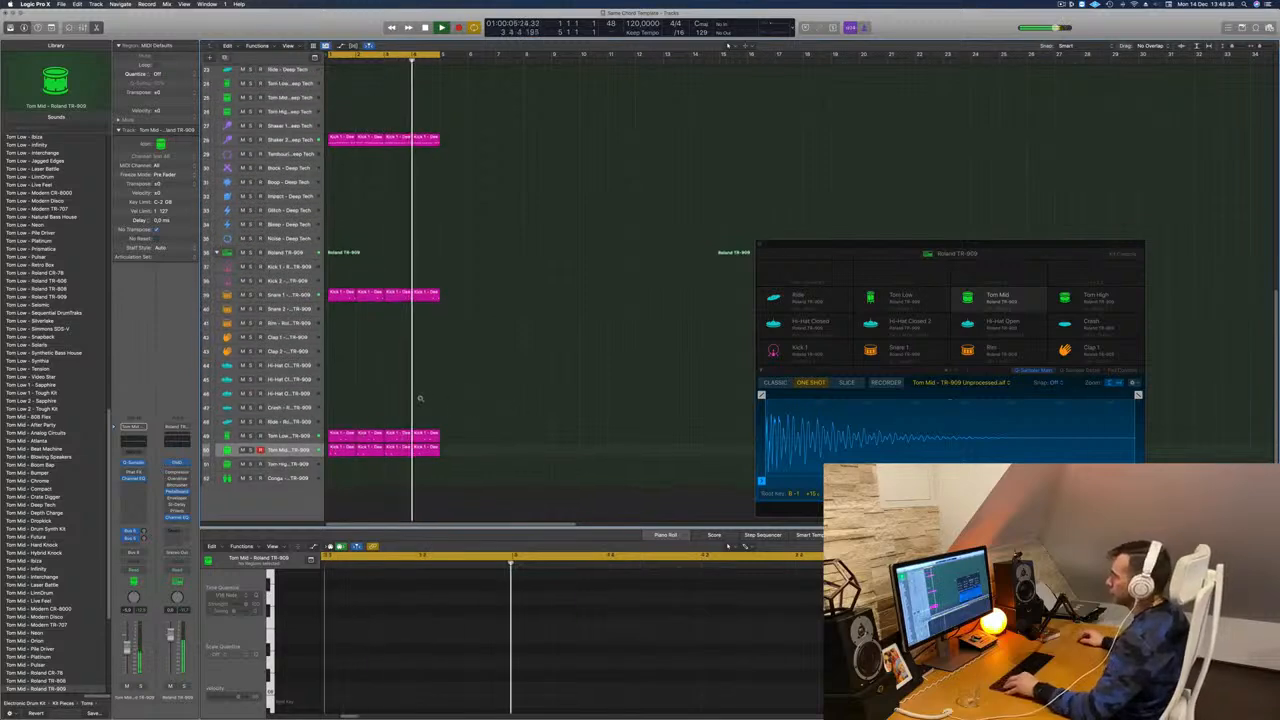
pyautogui.scroll(-4, 362, 415)
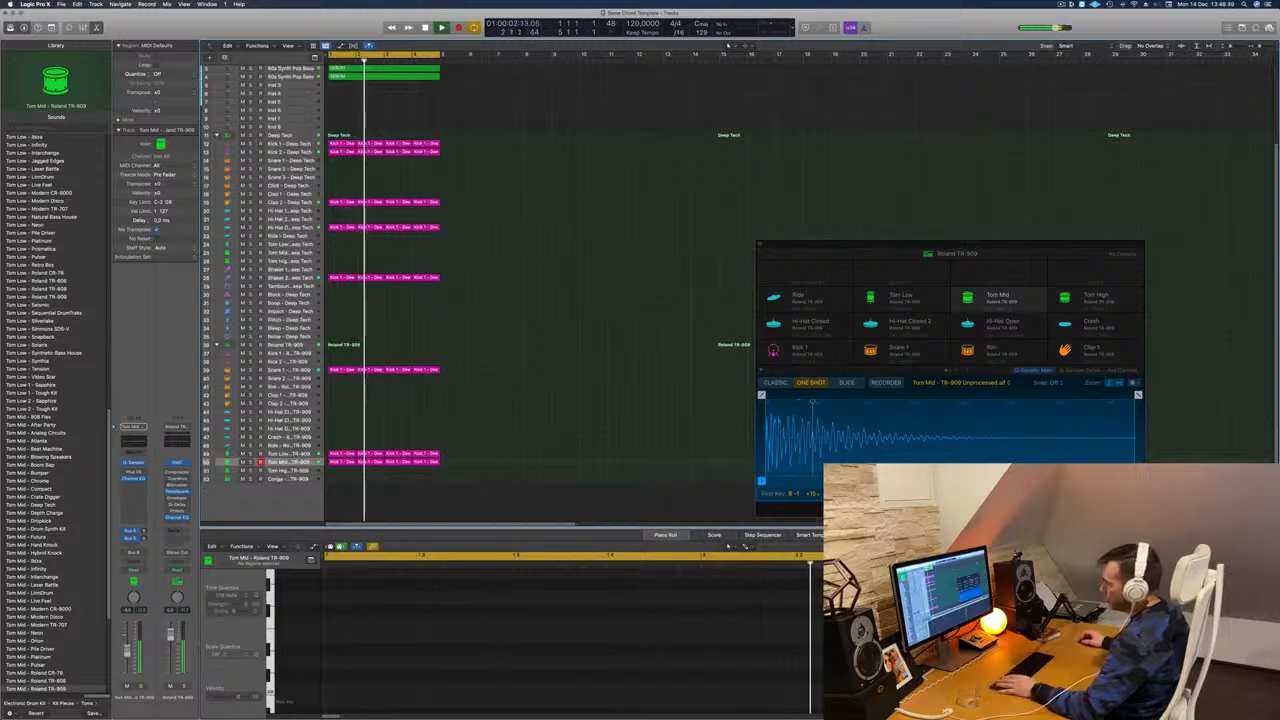
pyautogui.press('Up')
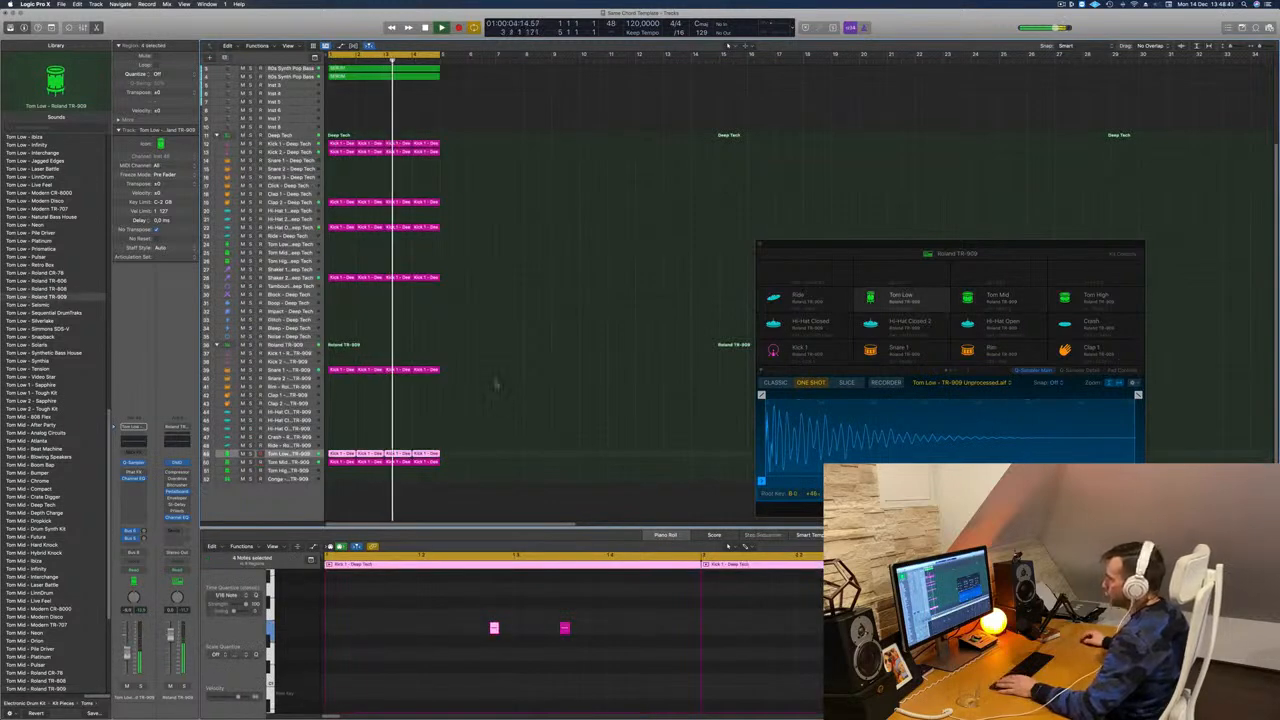
pyautogui.scroll(2, 508, 373)
pyautogui.scroll(2, 508, 373)
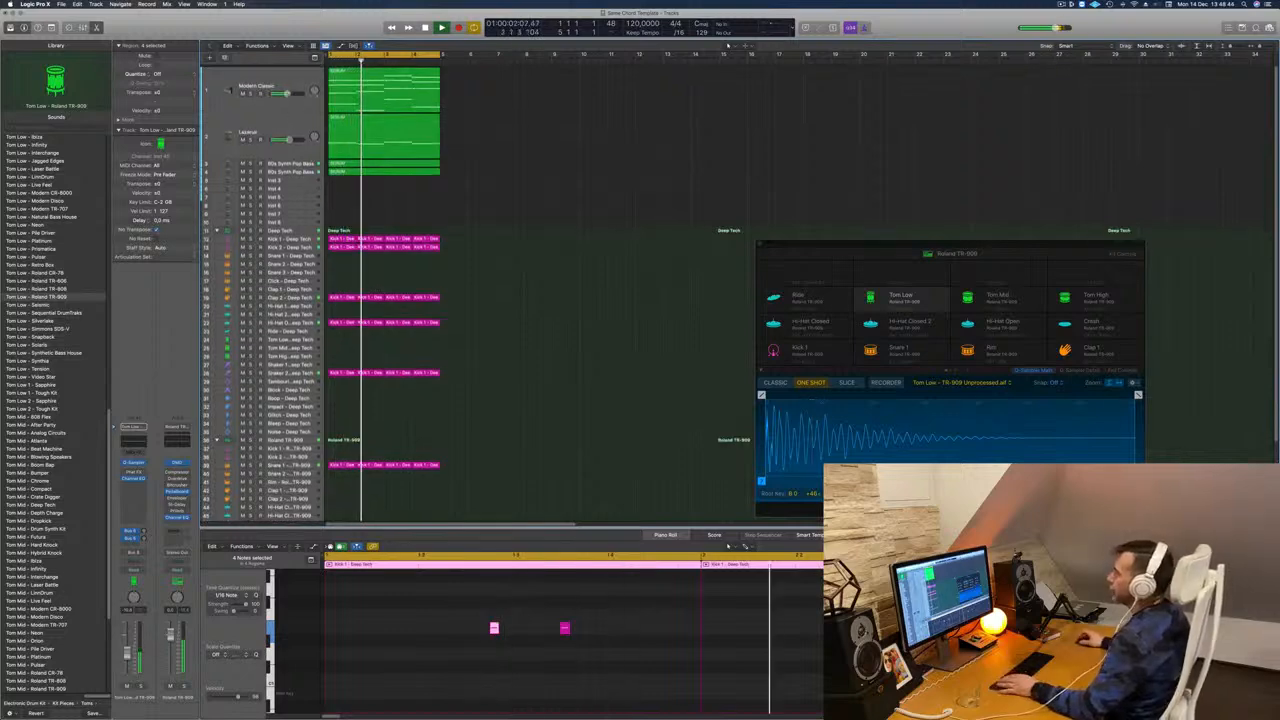
# Add a Channel EQ to the Modern Classic track and set its high-cut filter to about 720 Hz during playback.
pyautogui.click(221, 104)
pyautogui.press('space')
pyautogui.press('space')
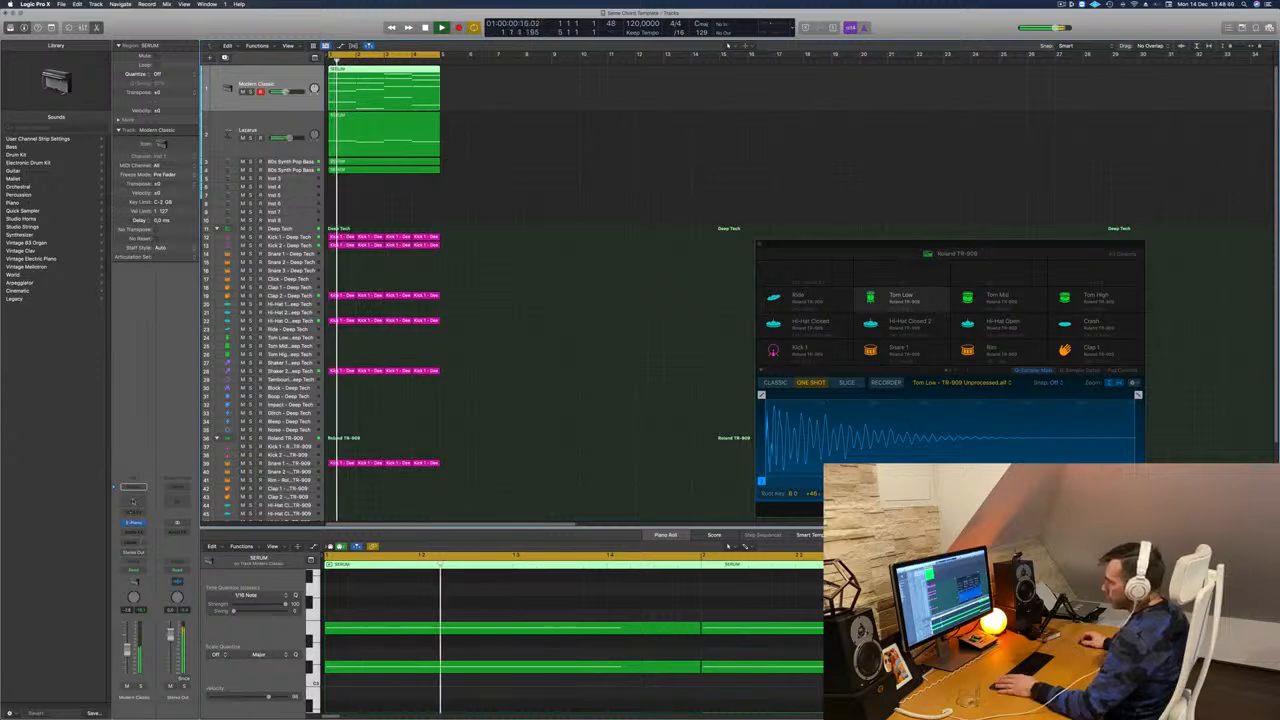
pyautogui.click(133, 501)
pyautogui.click(986, 149)
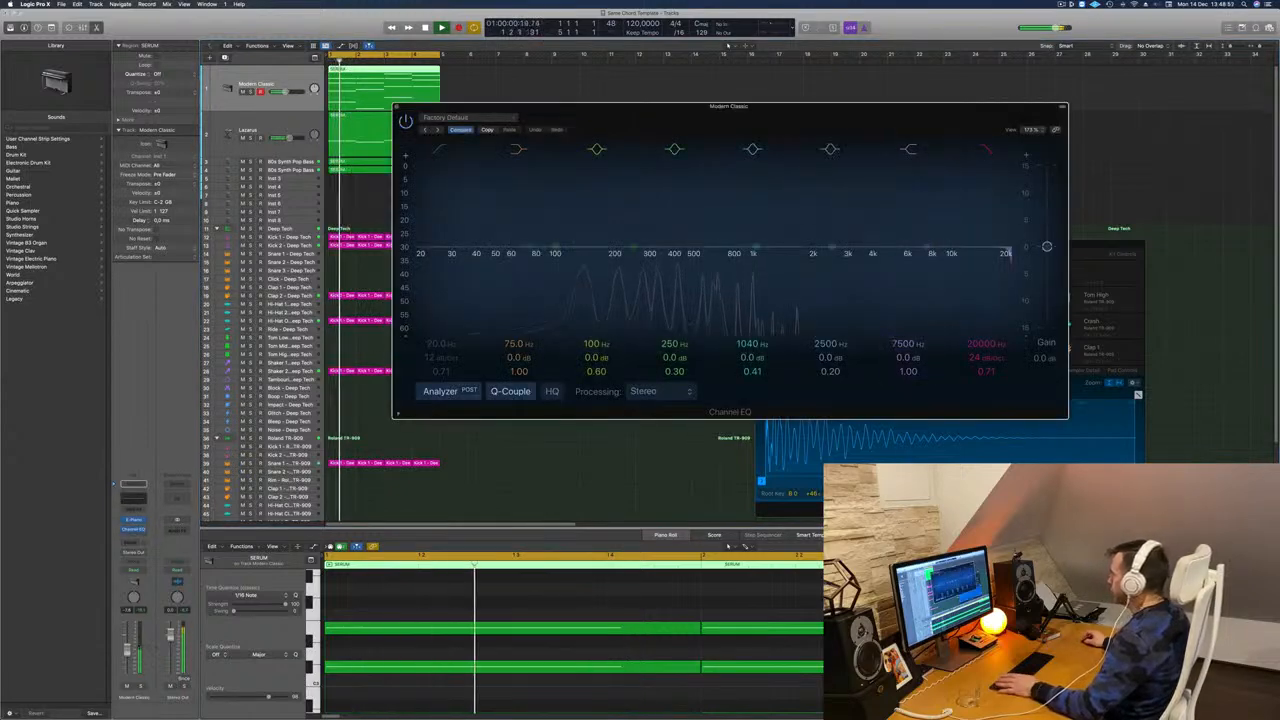
pyautogui.moveTo(1005, 253); pyautogui.dragTo(721, 262)
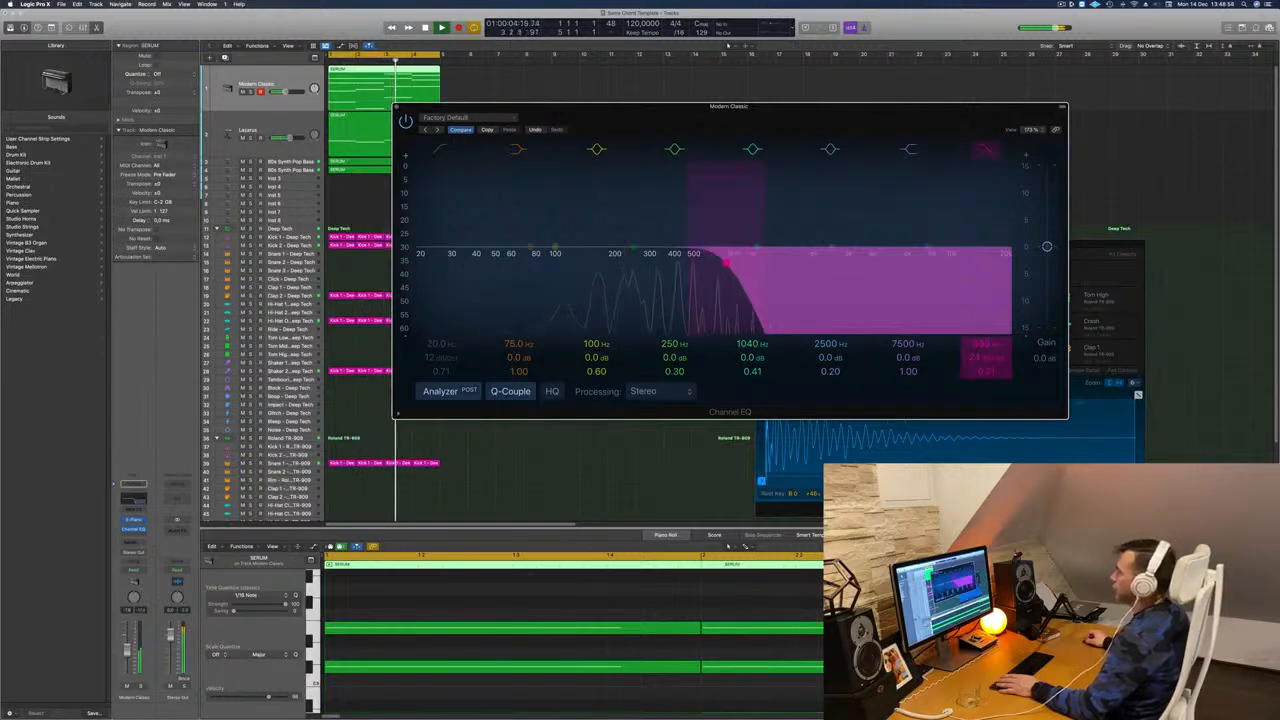
pyautogui.press('space')
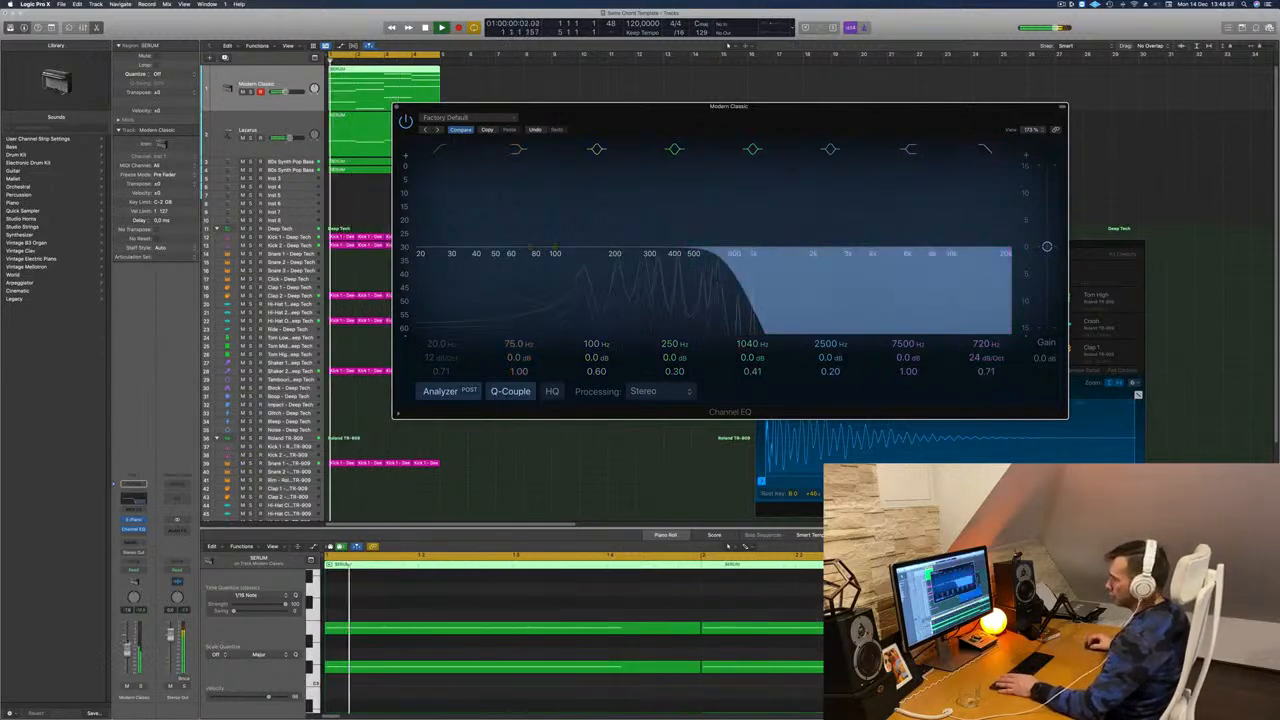
# Raise the Modern Classic track's volume slightly during loop playback and move its EQ window away from the tracks.
pyautogui.moveTo(130, 648); pyautogui.dragTo(129, 644)
pyautogui.press('space')
pyautogui.press('space')
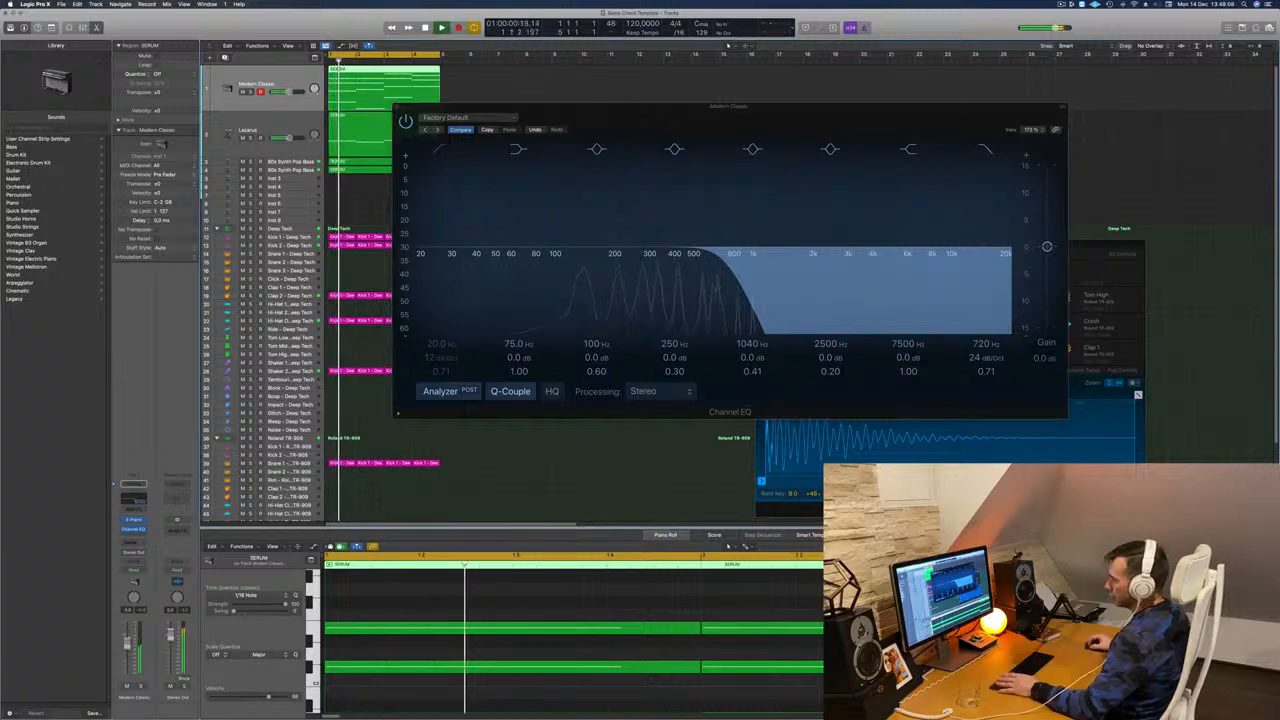
pyautogui.moveTo(581, 131); pyautogui.dragTo(816, 120)
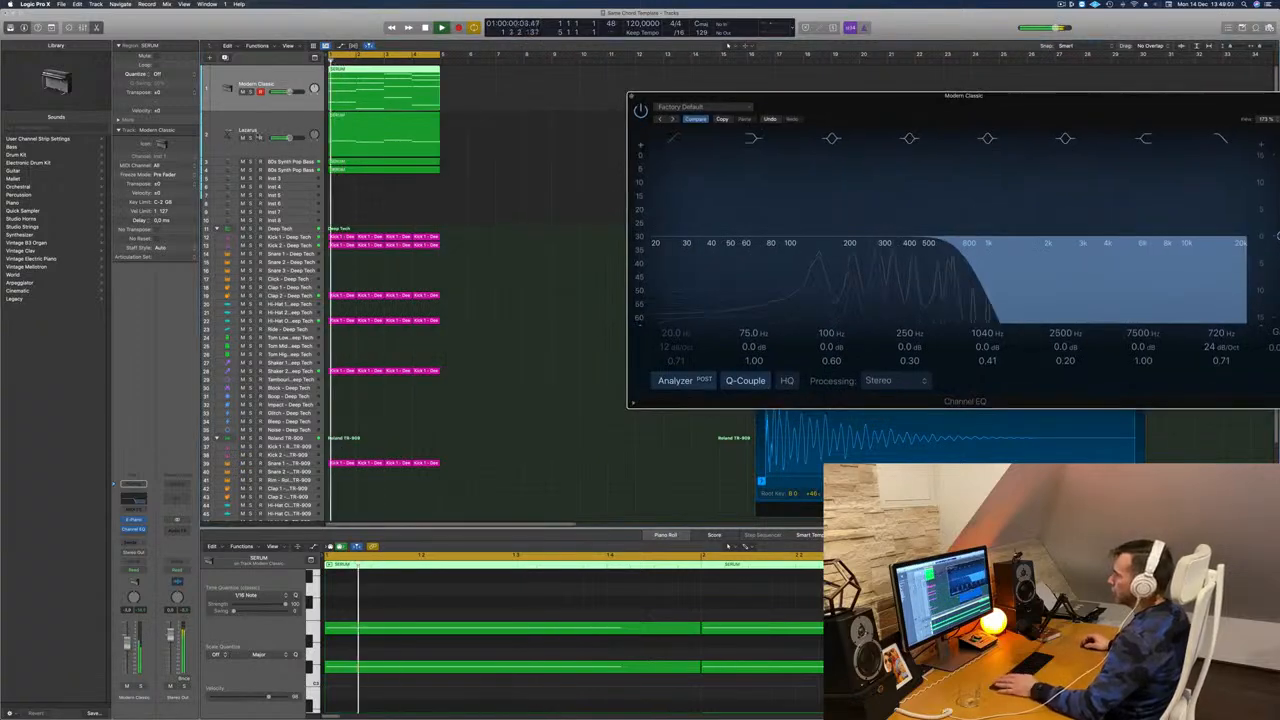
# Select the Lazarus track and solo it briefly to check its sound.
pyautogui.click(240, 124)
pyautogui.click(251, 138)
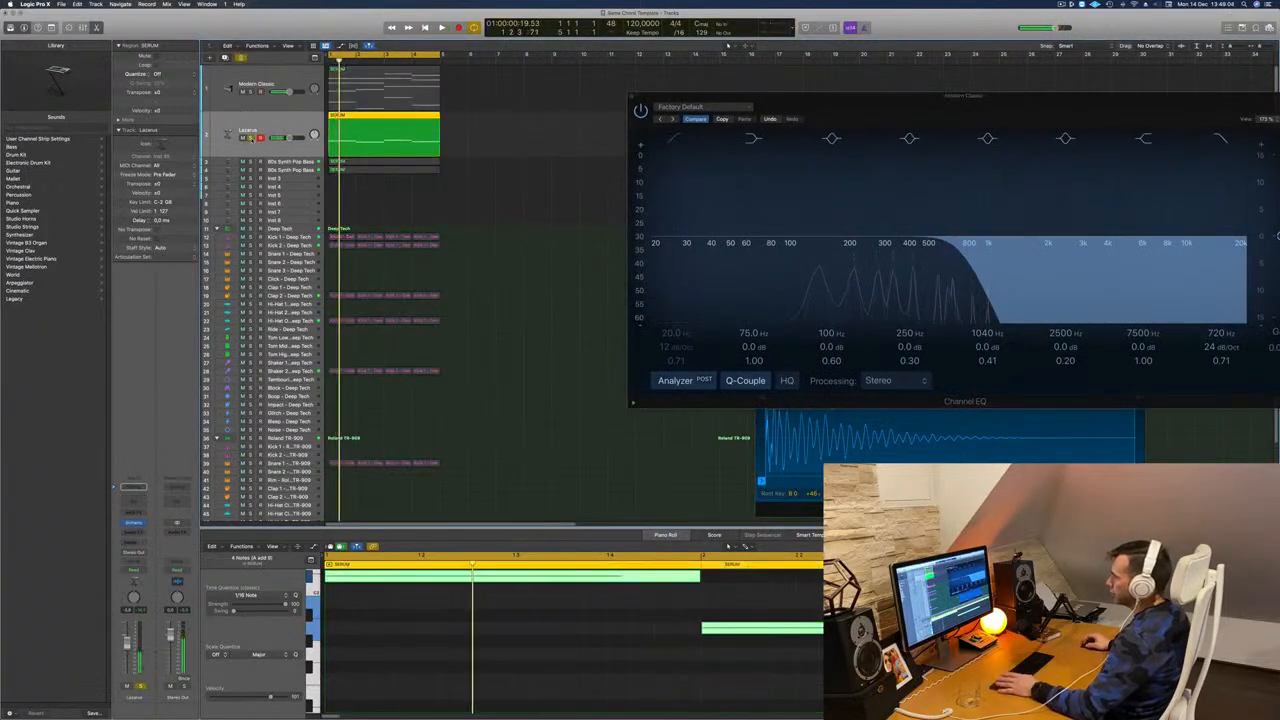
pyautogui.click(251, 138)
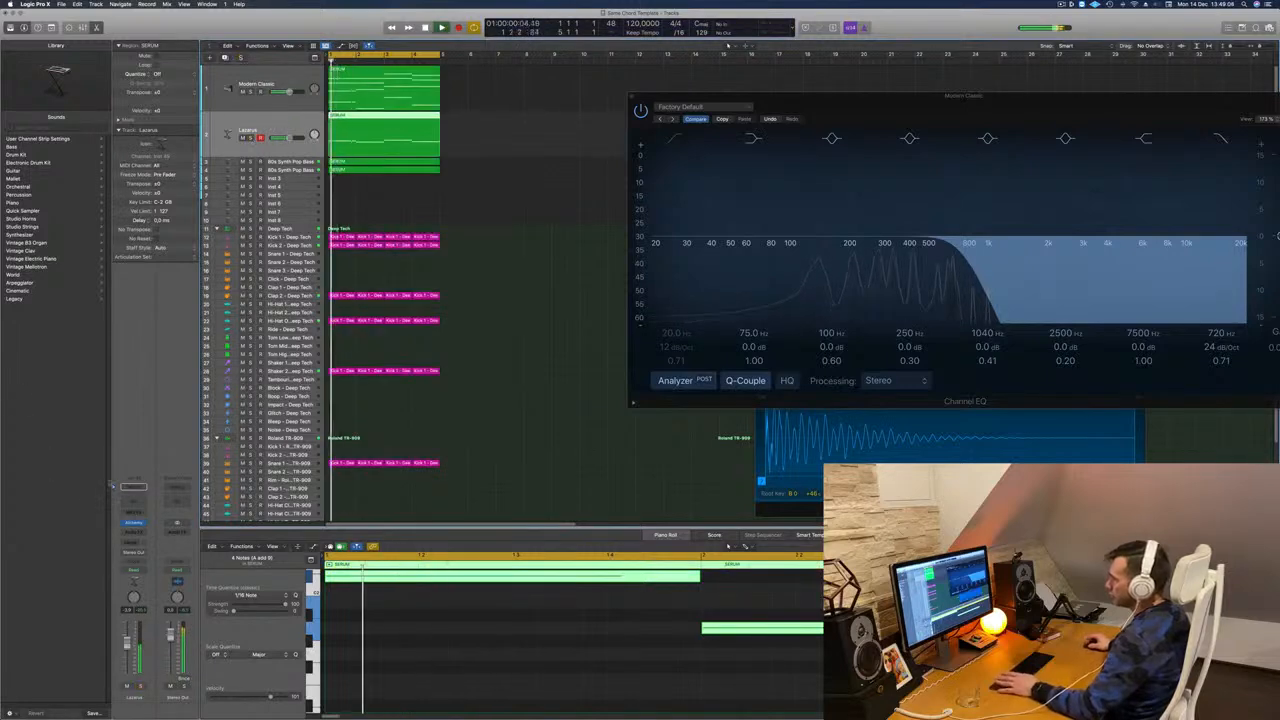
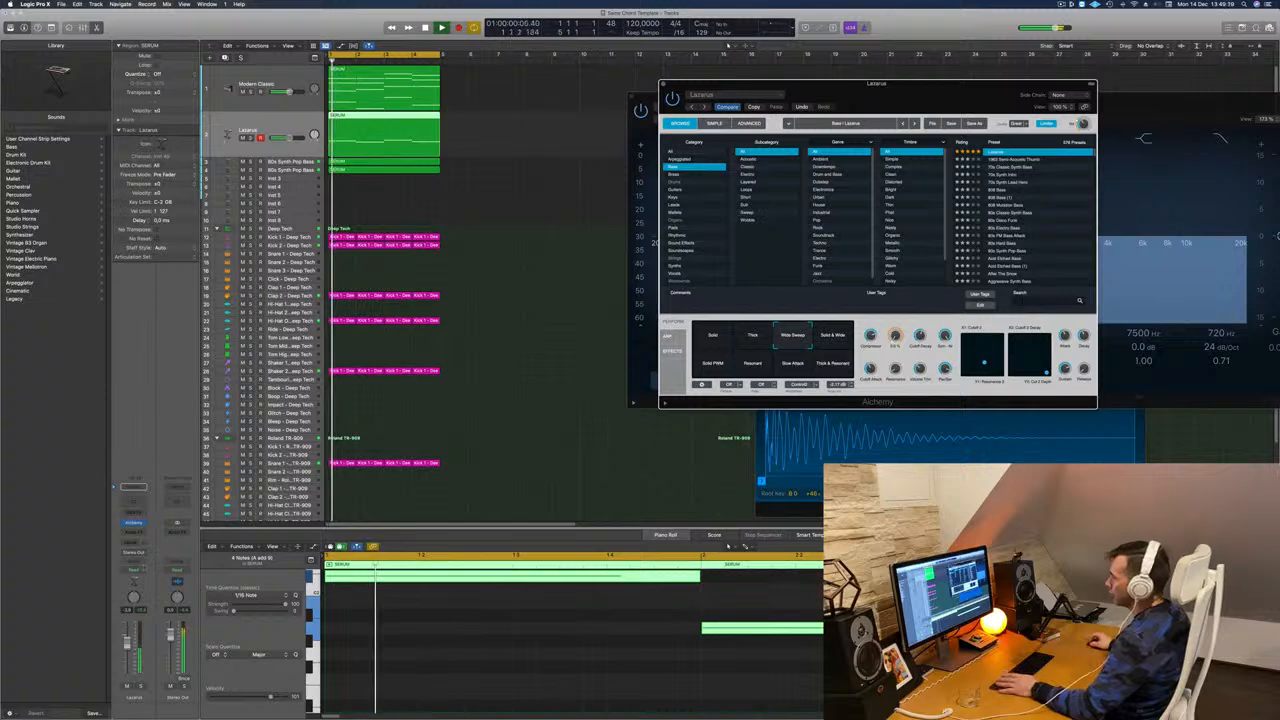
# Add a Channel EQ to the Lazarus track with its high-cut filter at about 167 Hz and check the sound.
pyautogui.click(137, 502)
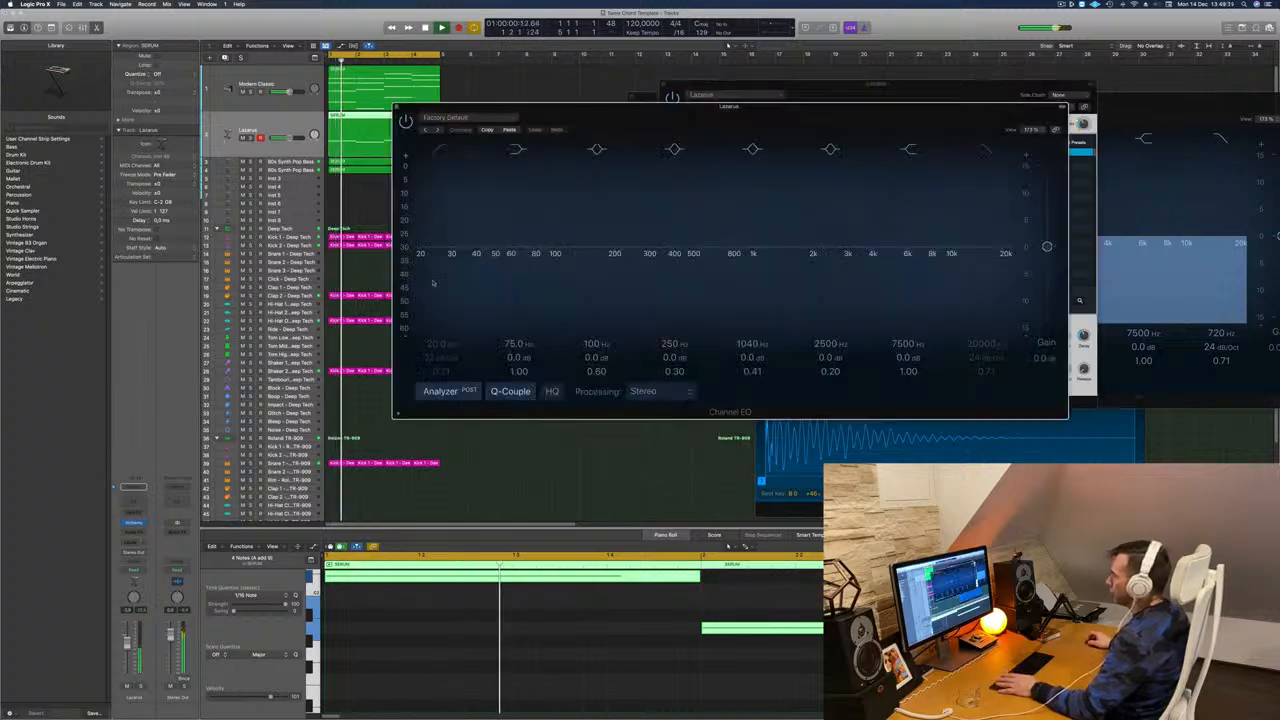
pyautogui.click(986, 149)
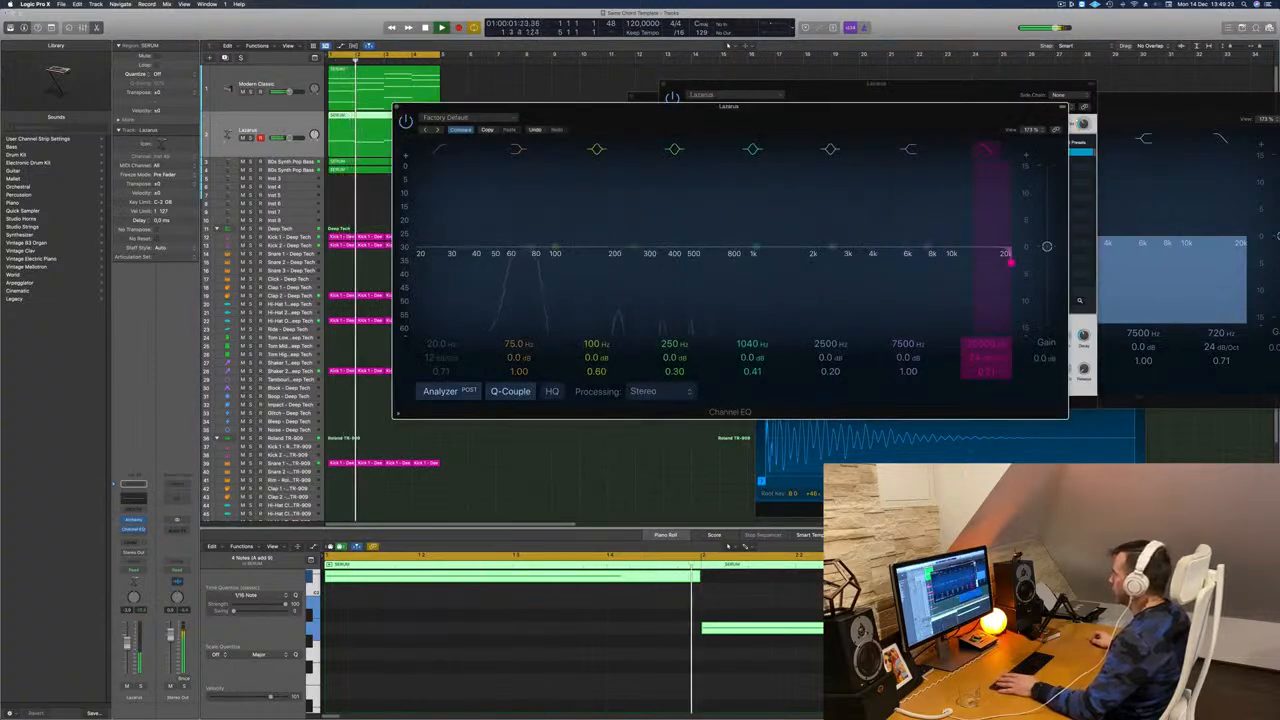
pyautogui.moveTo(1010, 262); pyautogui.dragTo(598, 262)
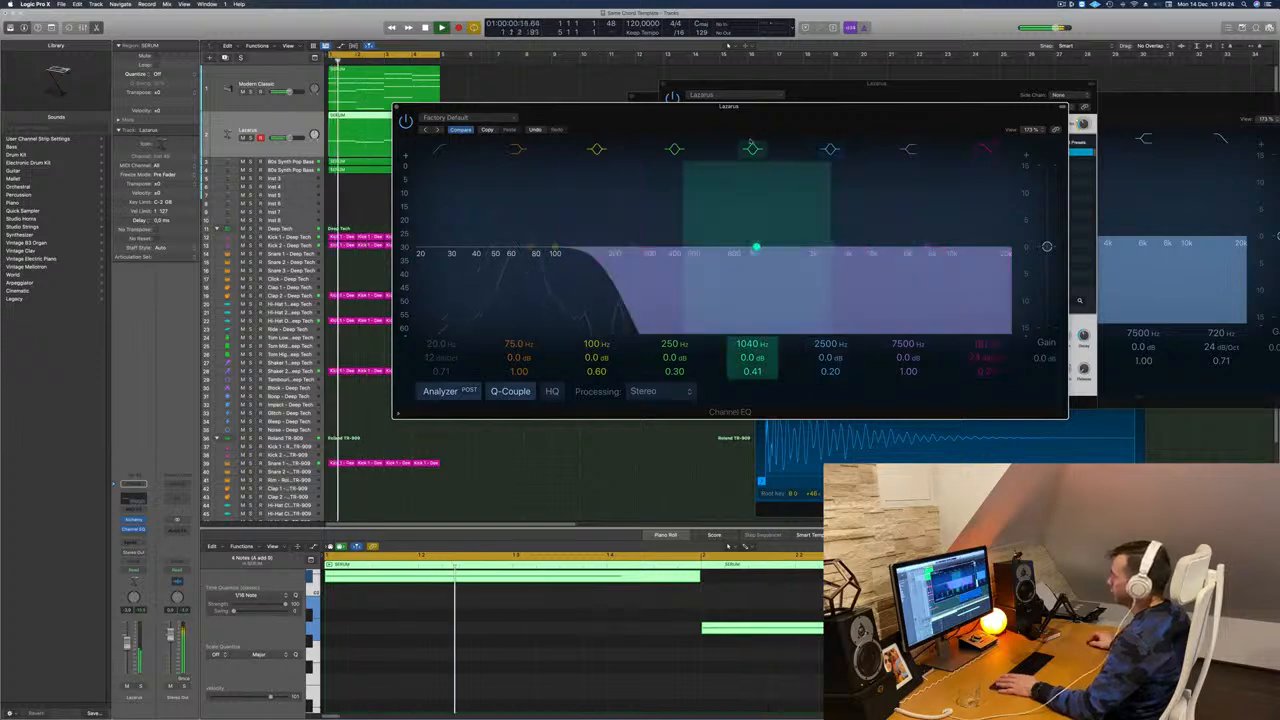
pyautogui.moveTo(861, 108); pyautogui.dragTo(959, 106)
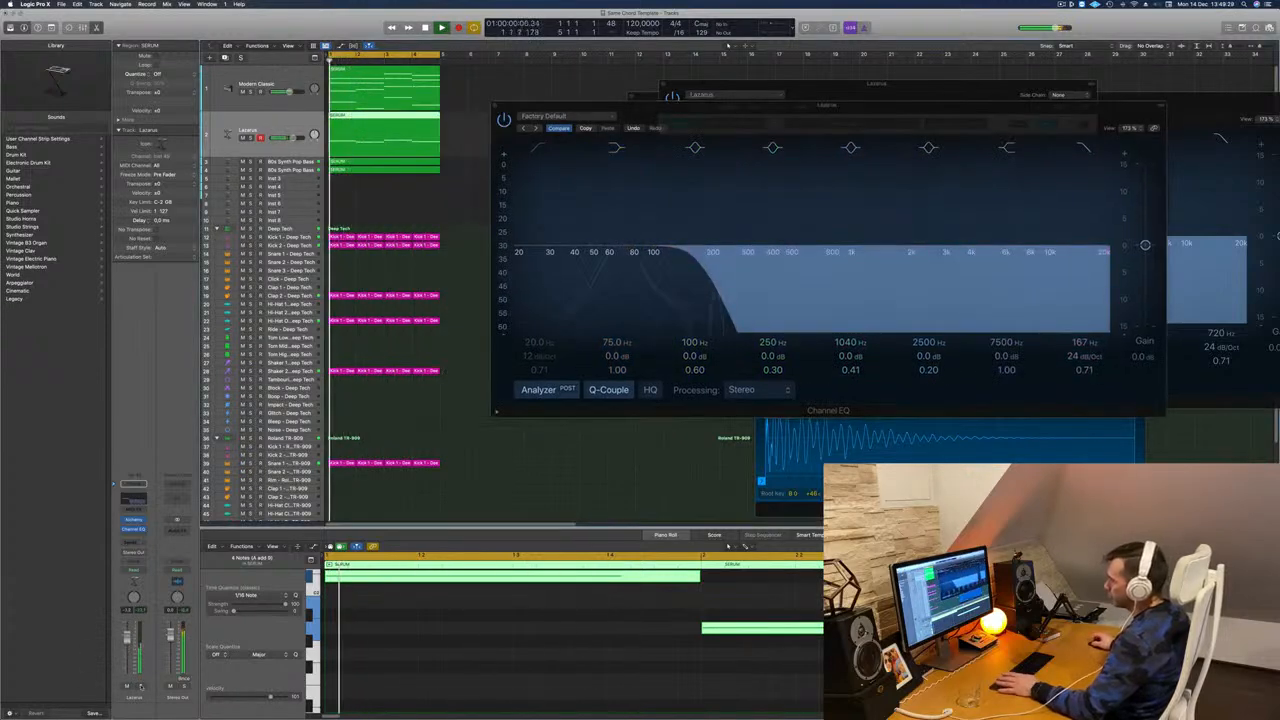
pyautogui.click(141, 687)
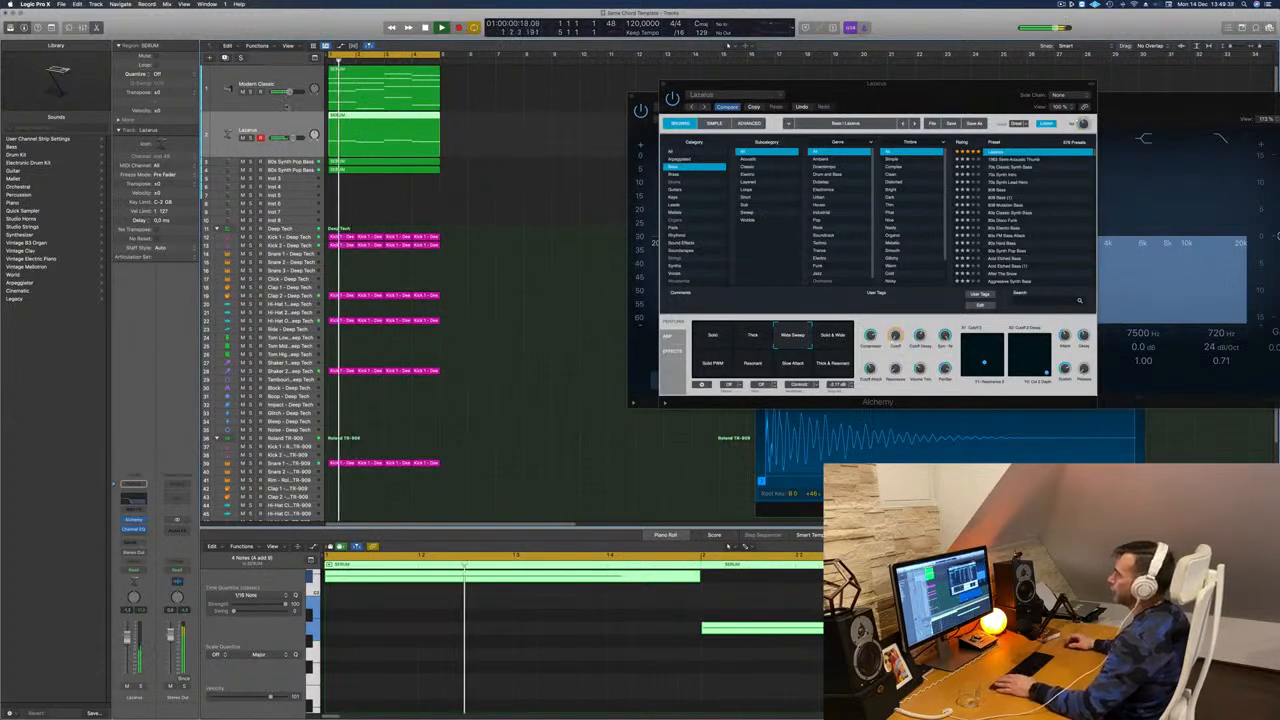
# Duplicate the Modern Classic track and copy its SERUM region onto the new track at bar 1.
pyautogui.press('Up')
pyautogui.press('super+d')
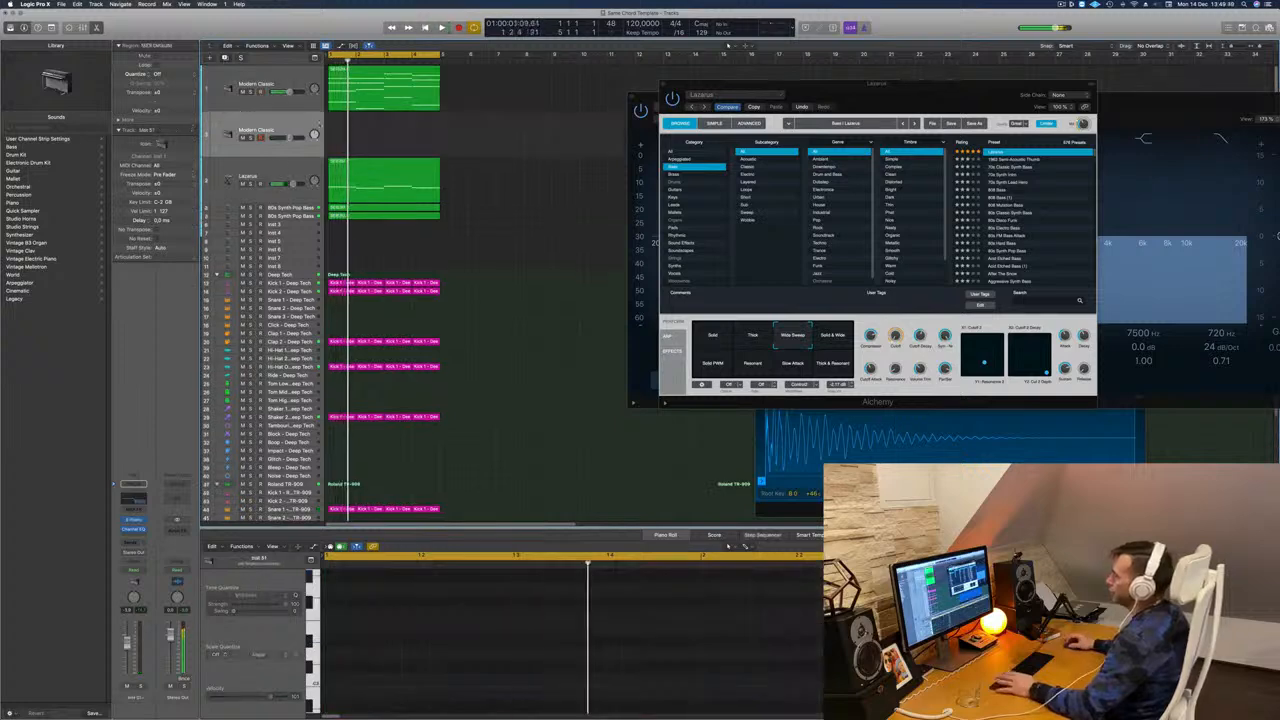
pyautogui.moveTo(386, 97); pyautogui.dragTo(383, 130)
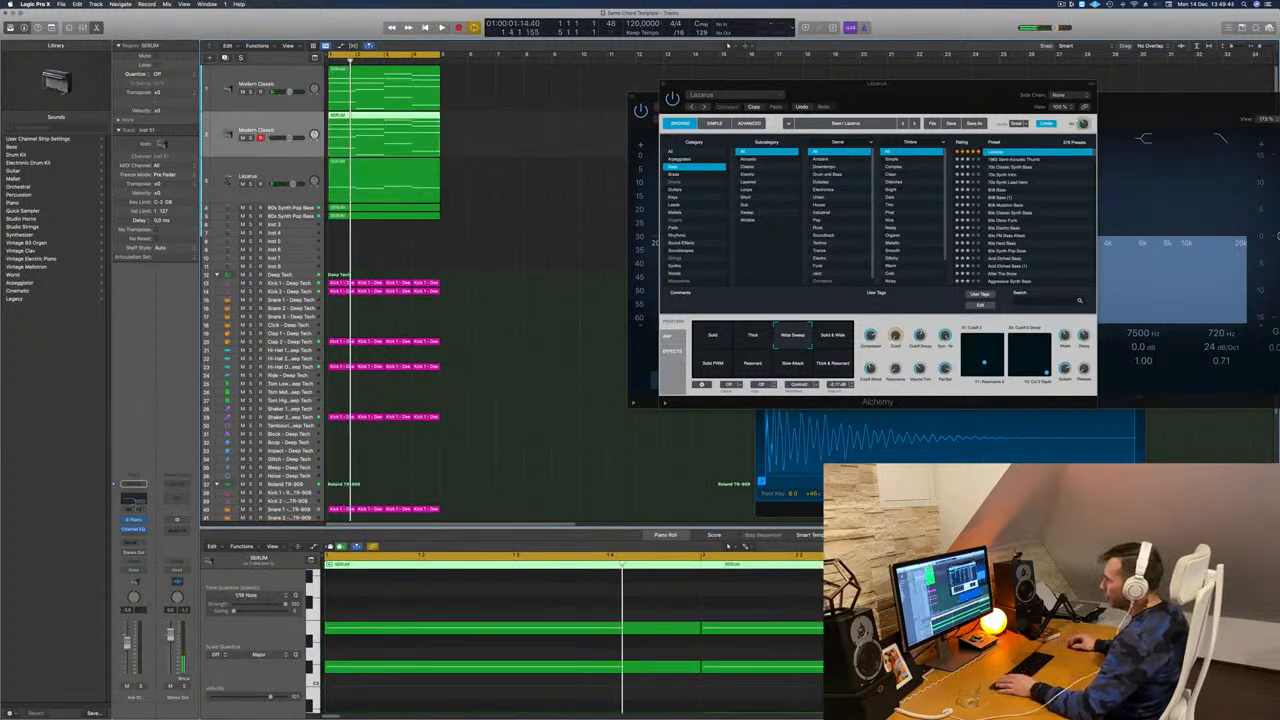
# Turn off the high-cut filter in the duplicated Modern Classic track's Channel EQ and move the EQ window aside.
pyautogui.click(134, 502)
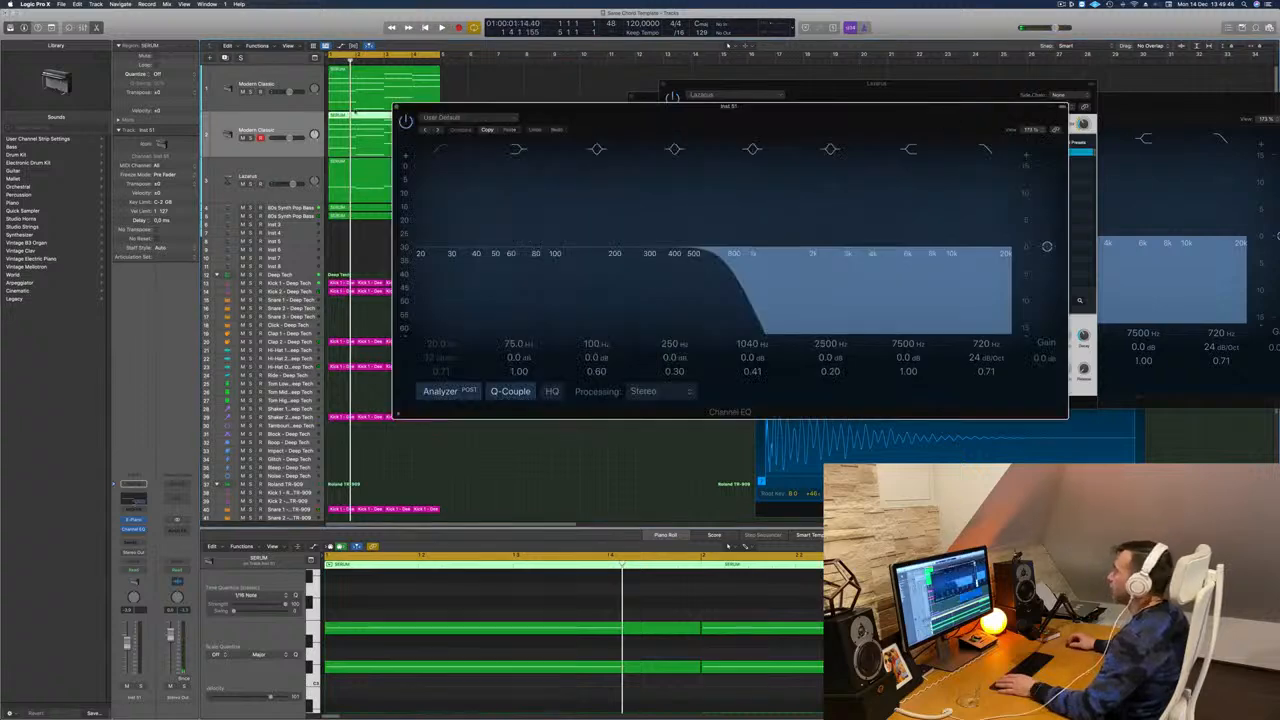
pyautogui.click(985, 149)
pyautogui.moveTo(801, 136); pyautogui.dragTo(1040, 124)
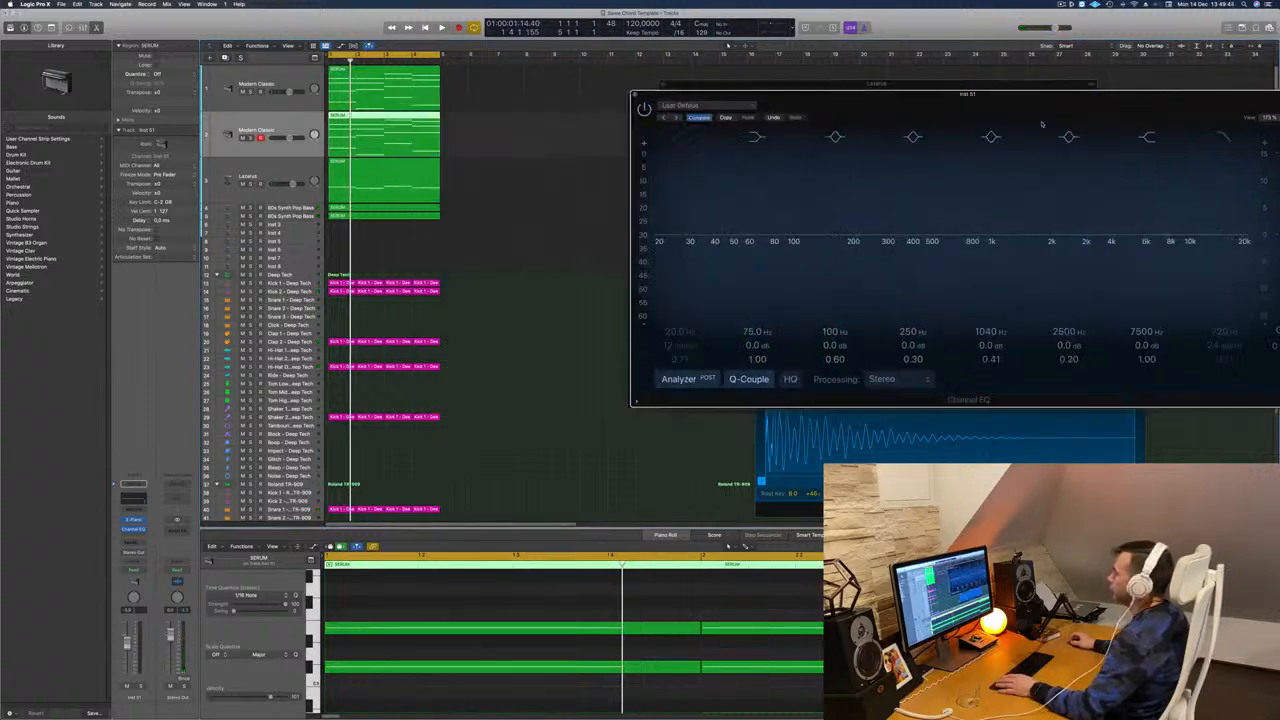
# Play the loop and compare the two Modern Classic tracks by muting and unmuting each one in turn.
pyautogui.press('space')
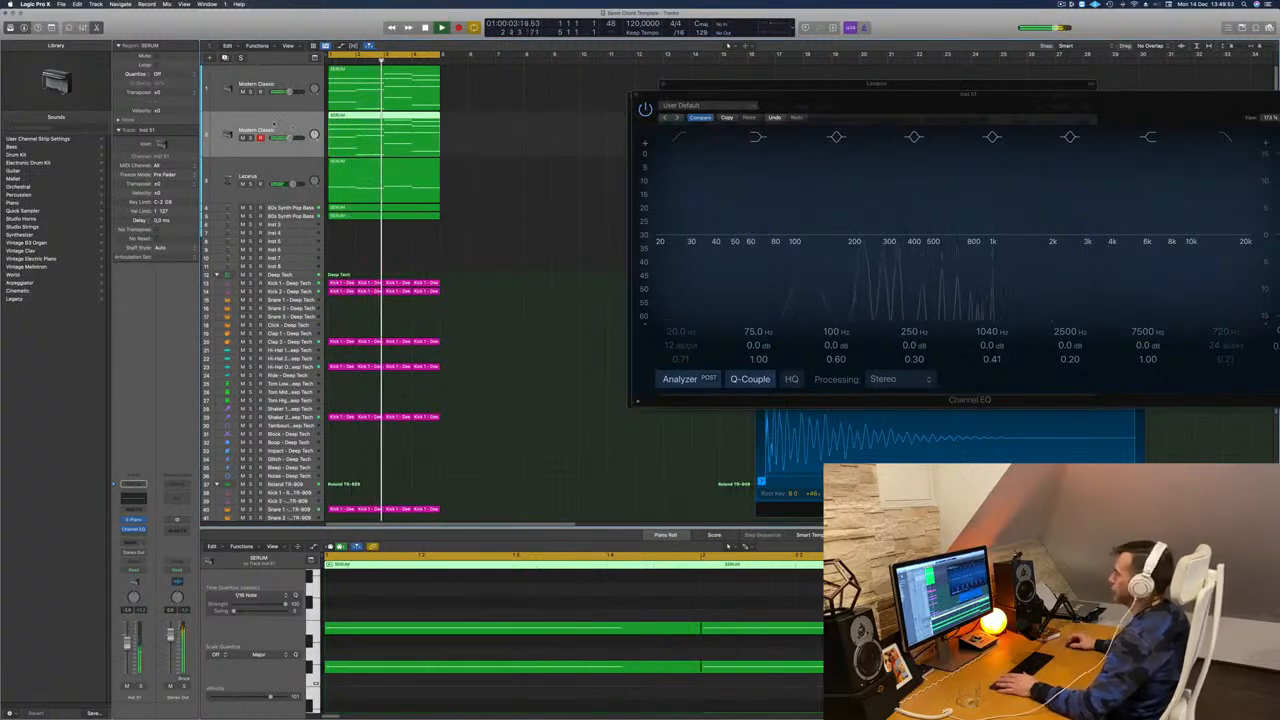
pyautogui.click(247, 105)
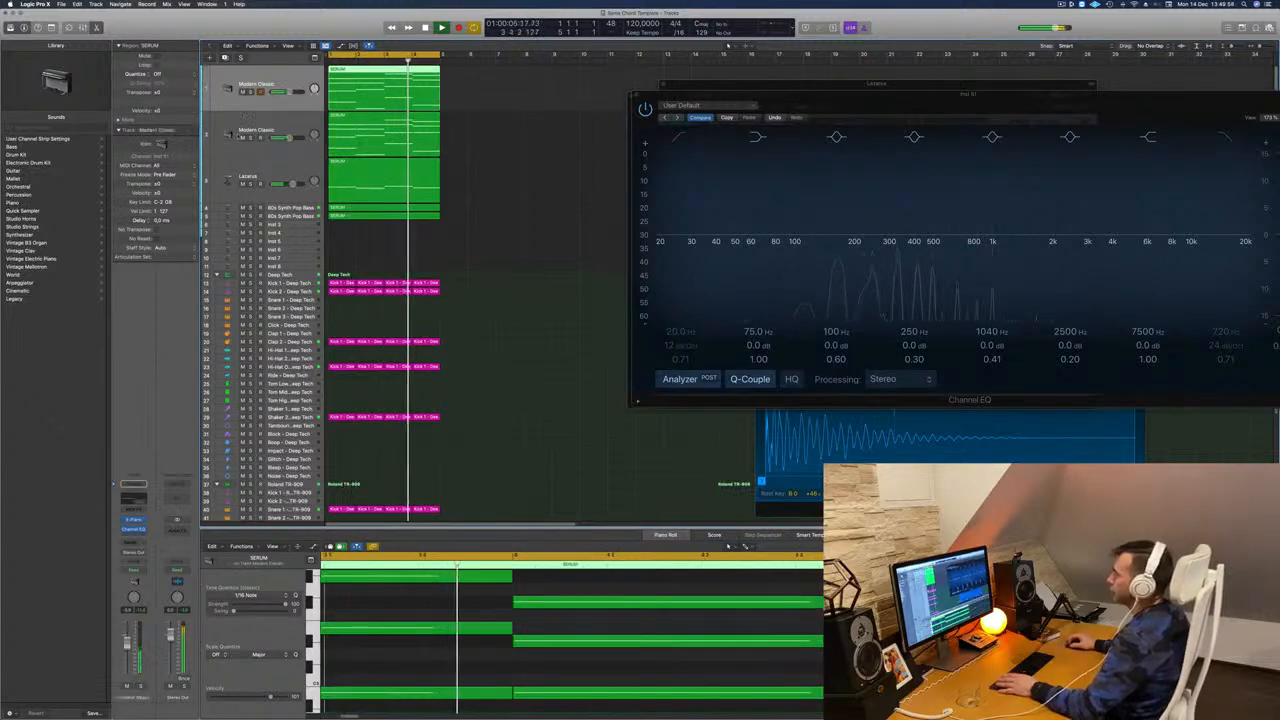
pyautogui.click(242, 138)
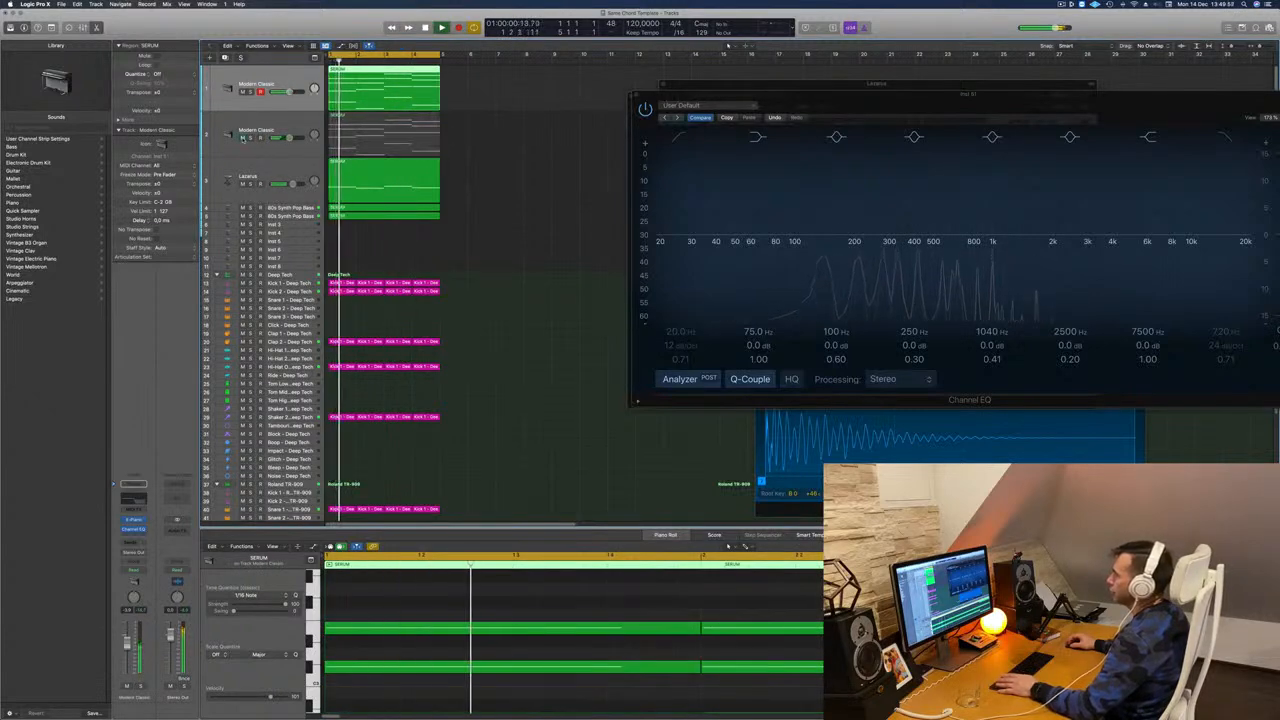
pyautogui.click(242, 138)
pyautogui.press('space')
pyautogui.click(281, 125)
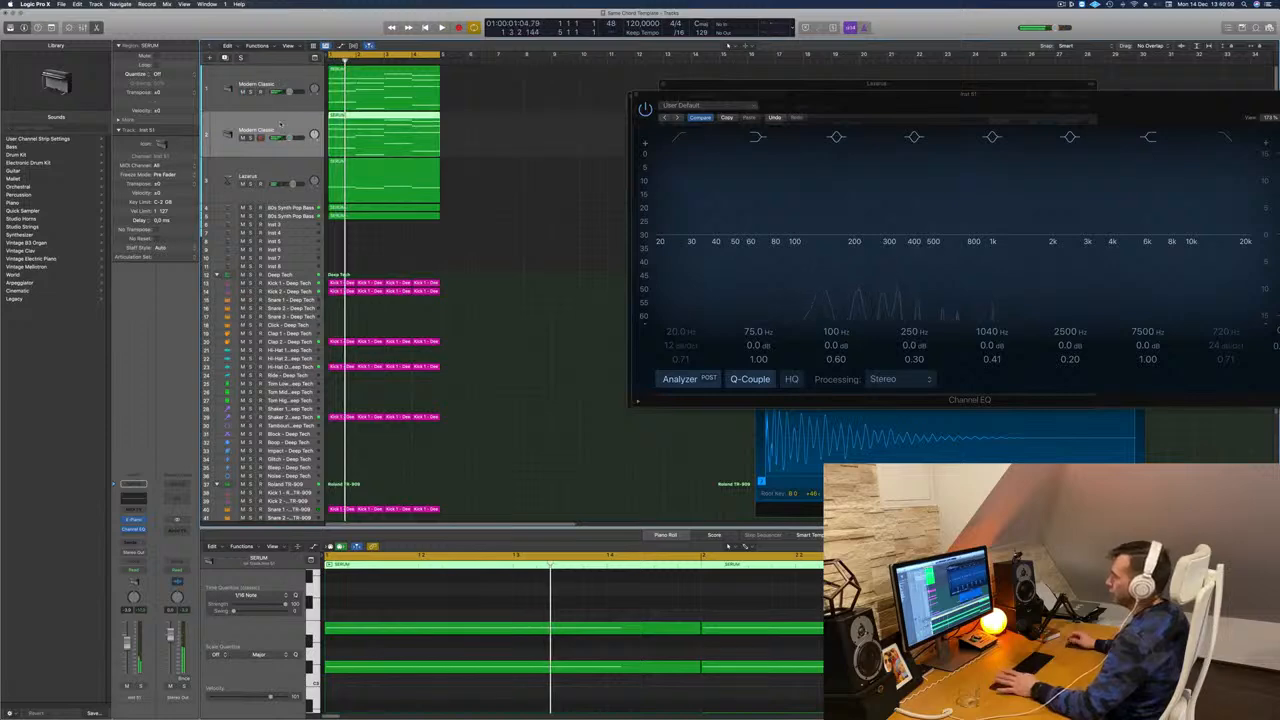
pyautogui.press('space')
pyautogui.click(242, 91)
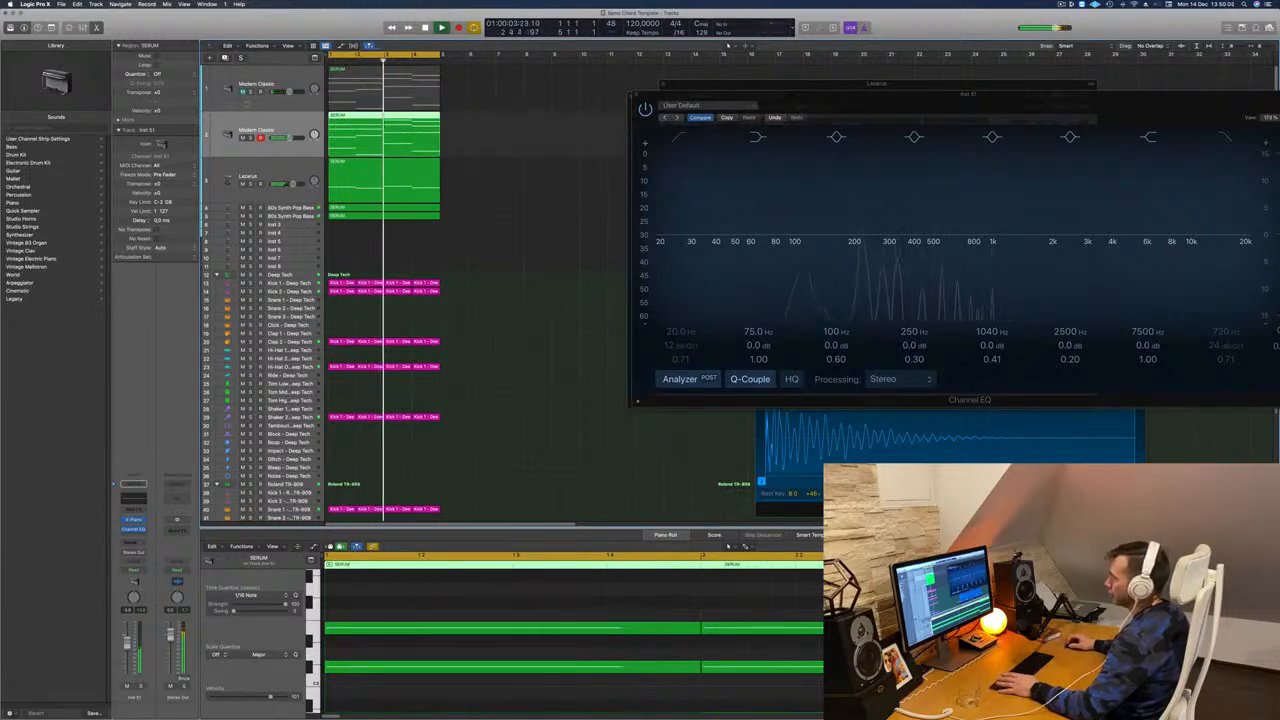
pyautogui.click(242, 91)
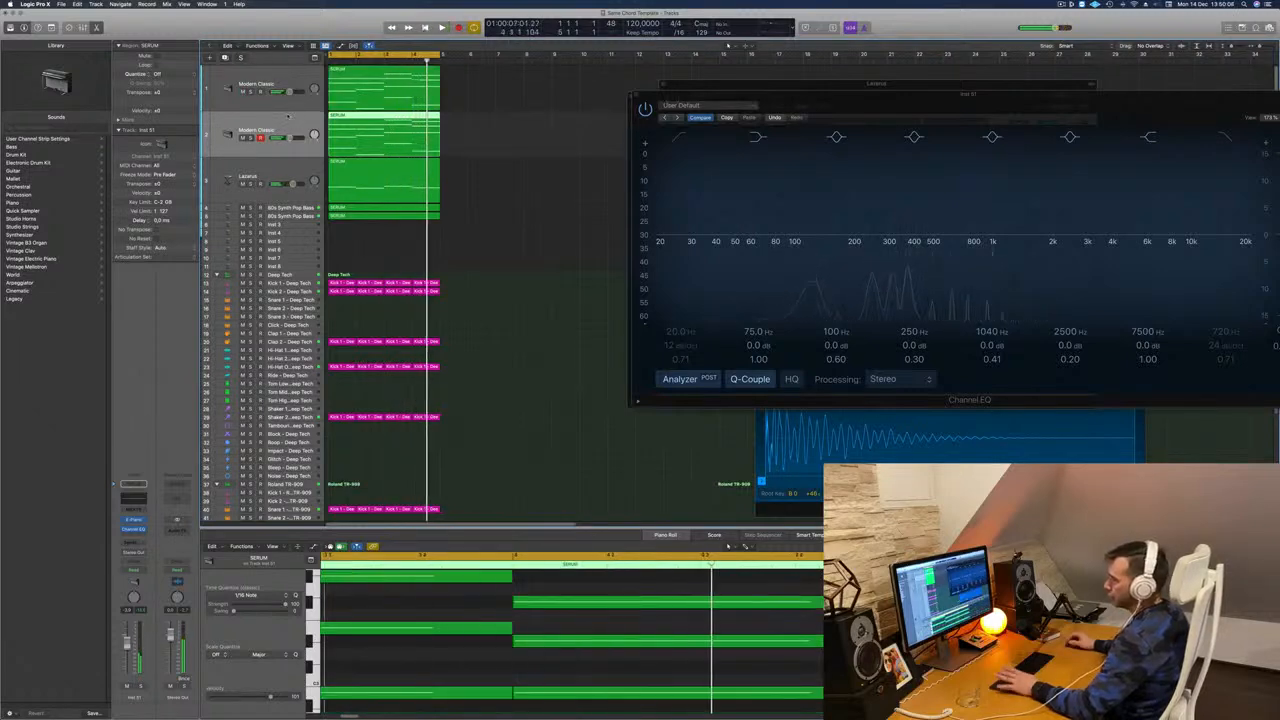
# Check the loop with the duplicated Modern Classic track muted, and restore and reselect that track.
pyautogui.click(242, 138)
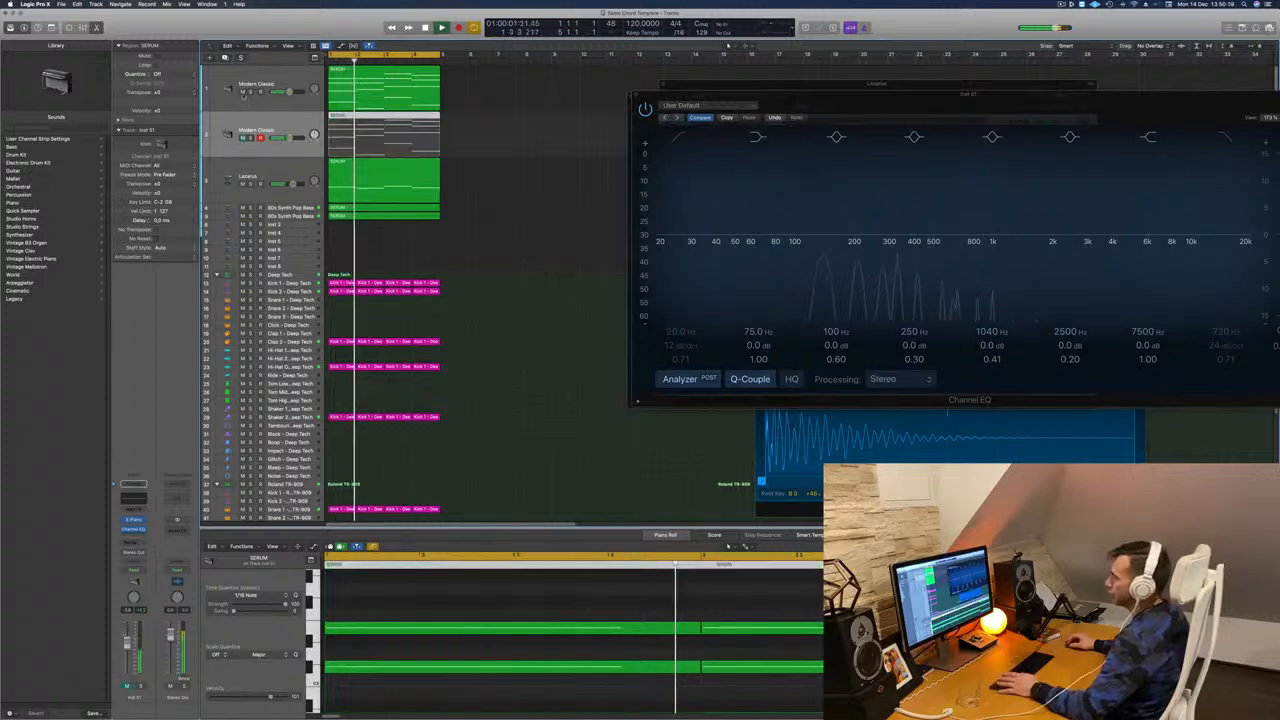
pyautogui.click(242, 92)
pyautogui.click(242, 92)
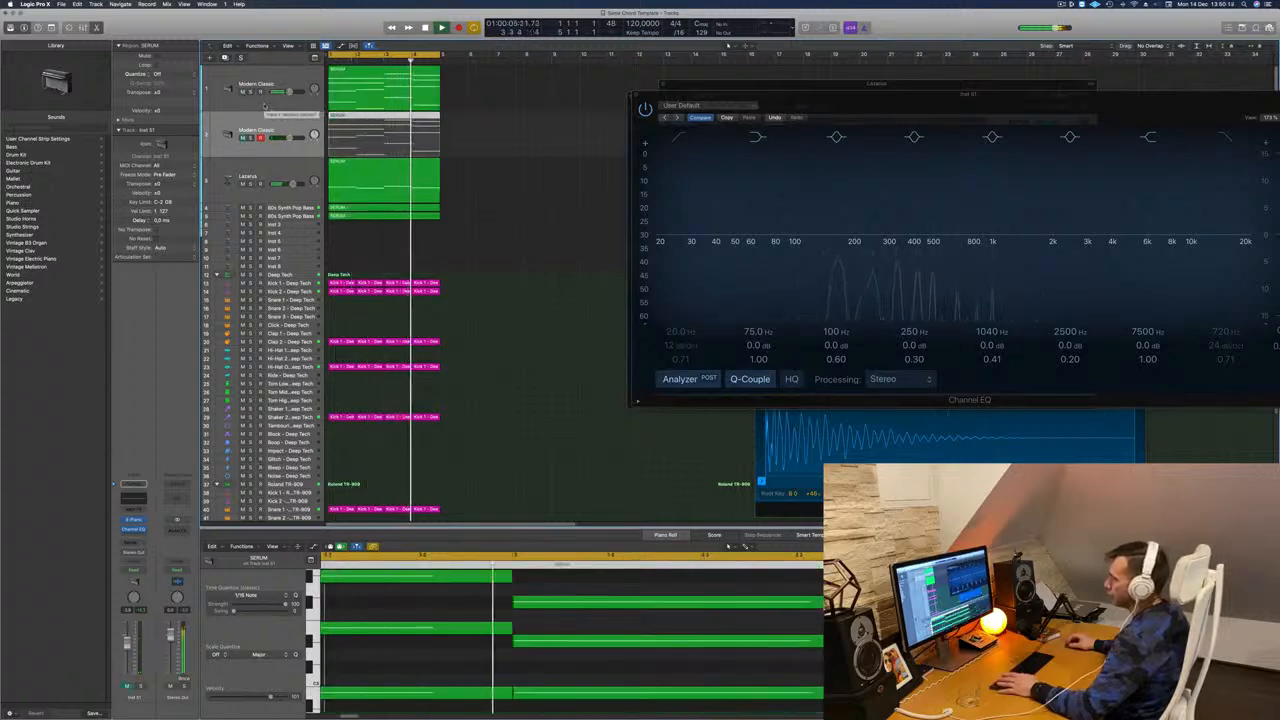
pyautogui.click(243, 105)
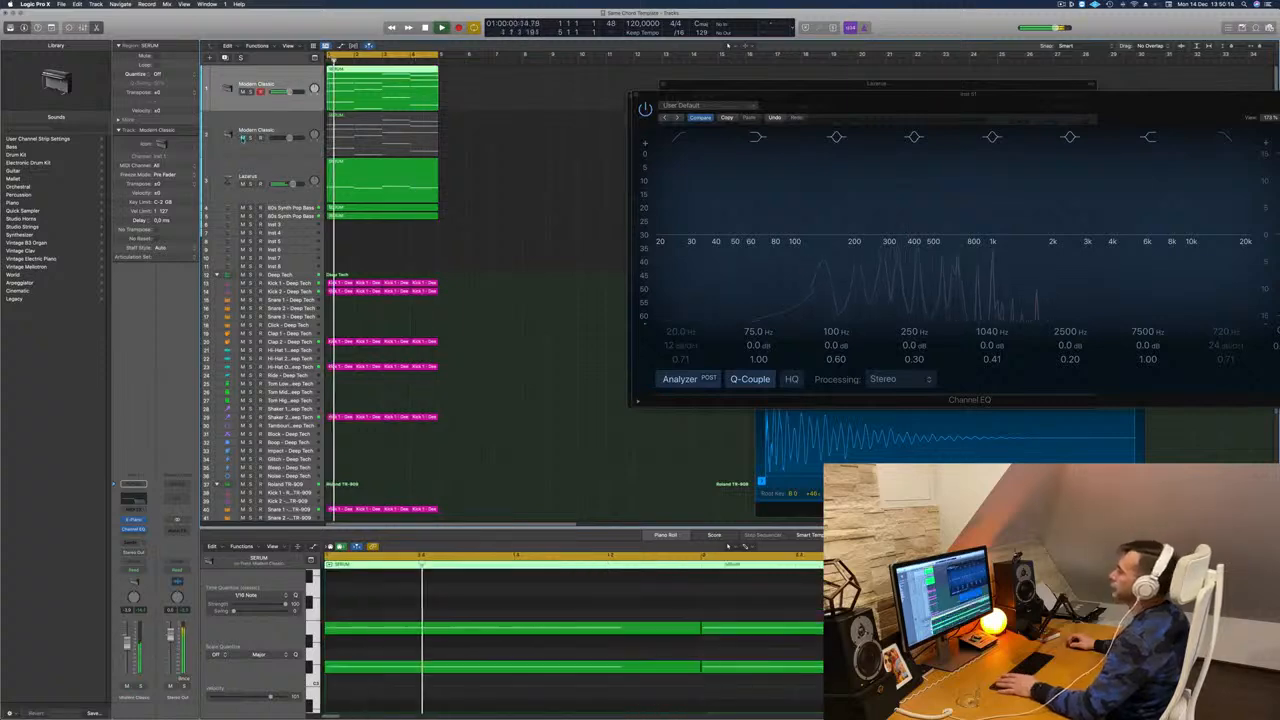
pyautogui.click(242, 138)
pyautogui.press('Return')
pyautogui.click(287, 122)
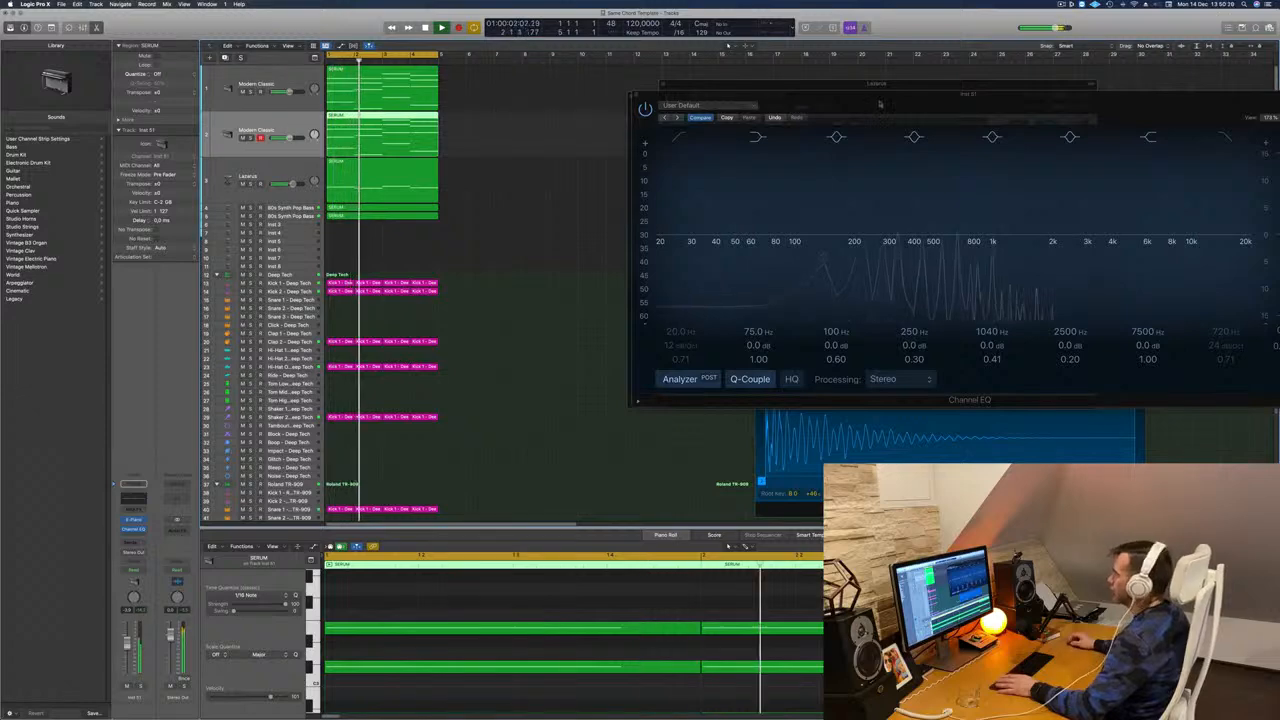
# Close the duplicated track's Channel EQ window and check the loop with the original Modern Classic track briefly muted.
pyautogui.moveTo(902, 104); pyautogui.dragTo(736, 186)
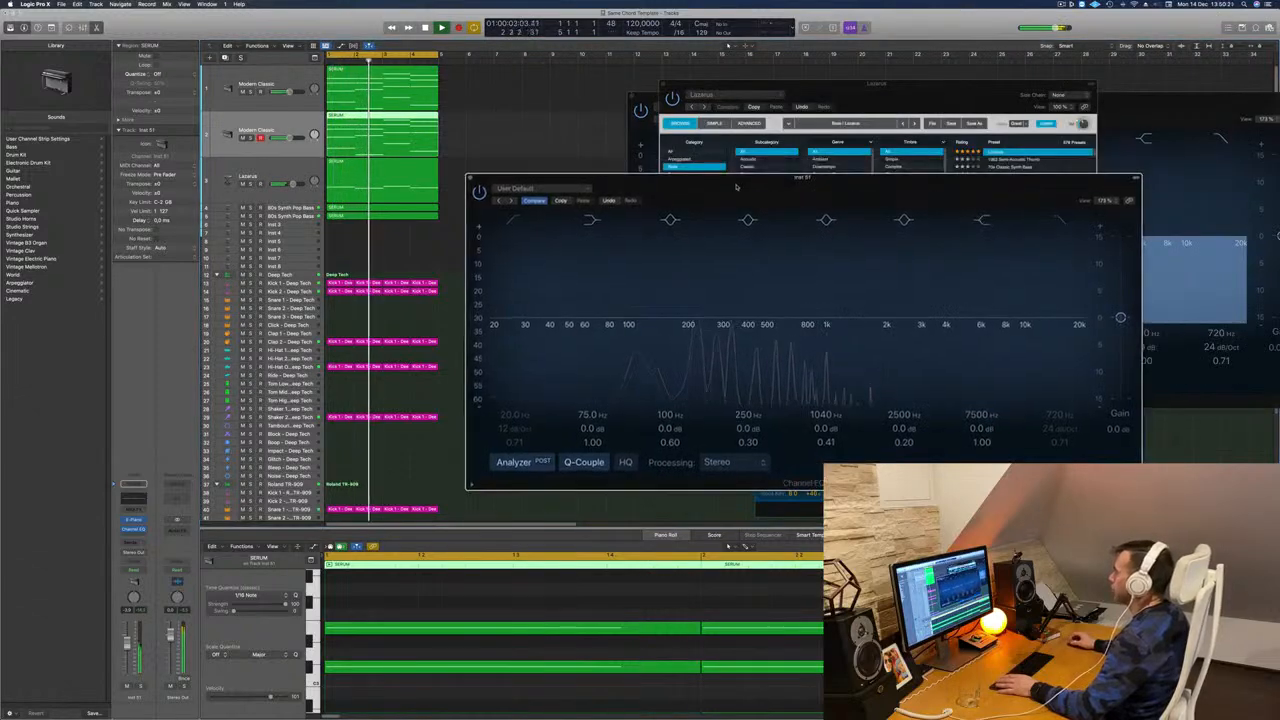
pyautogui.click(471, 178)
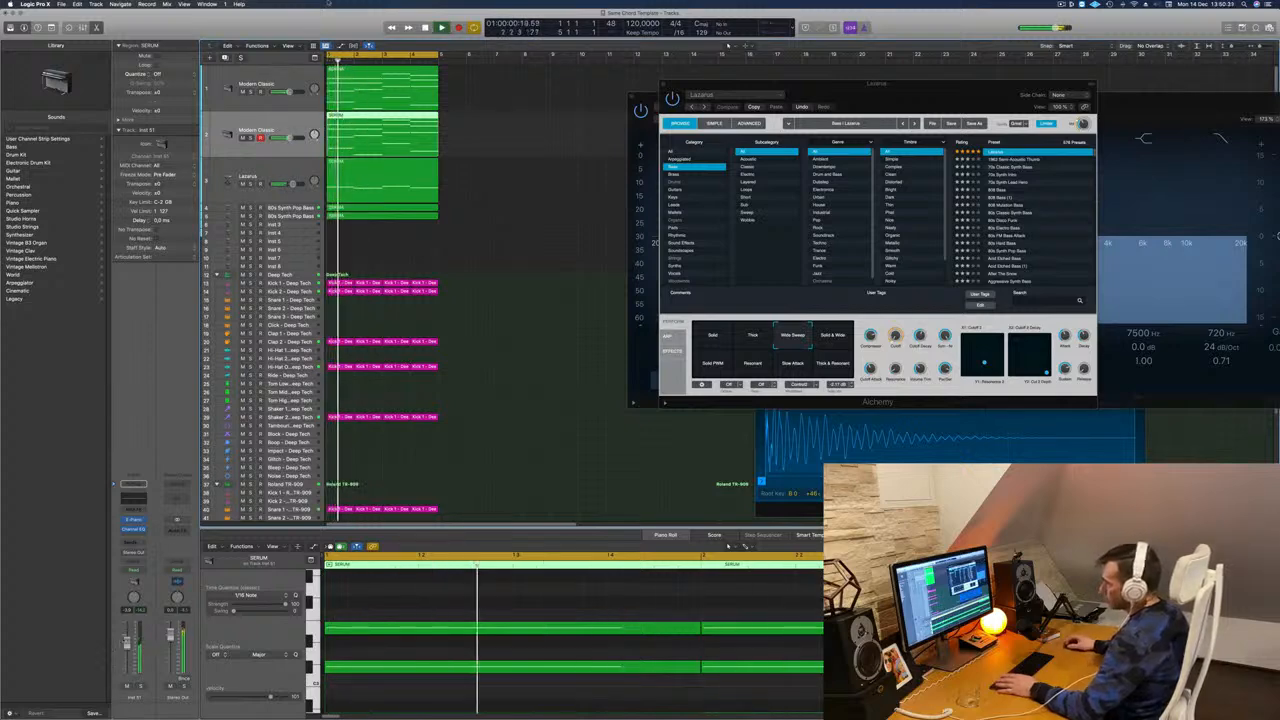
pyautogui.click(242, 91)
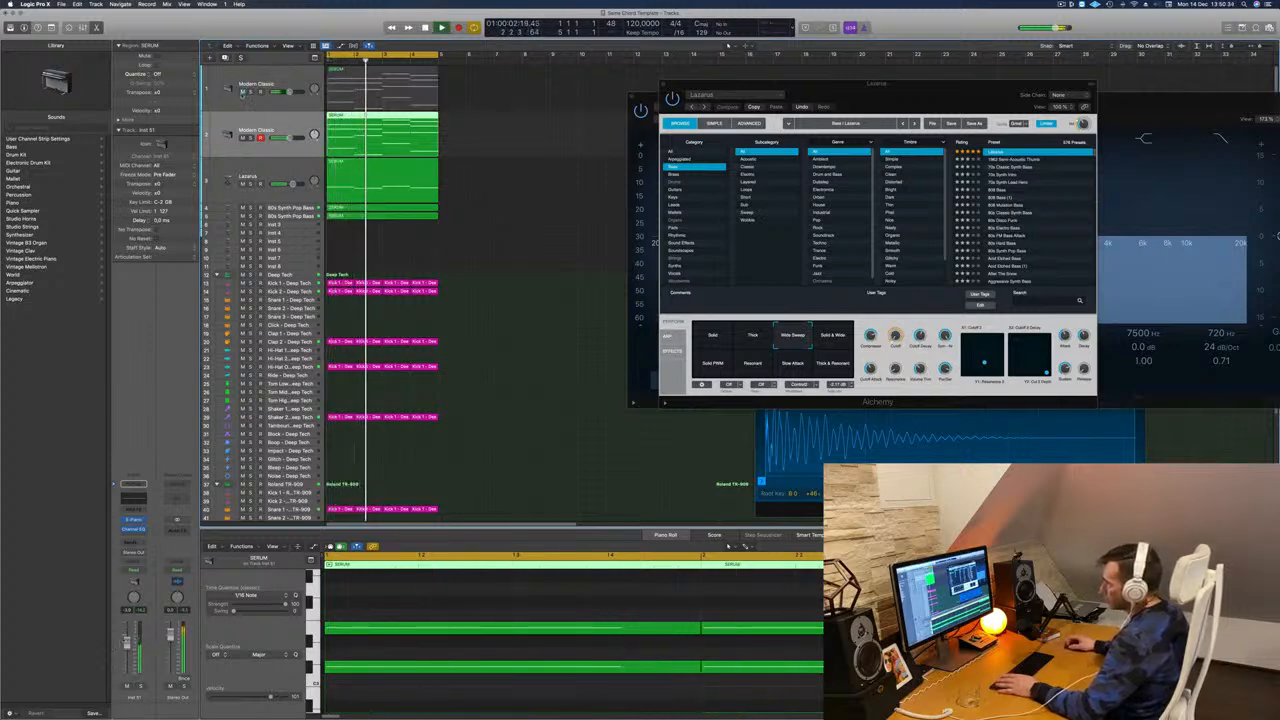
pyautogui.click(242, 91)
pyautogui.press('space')
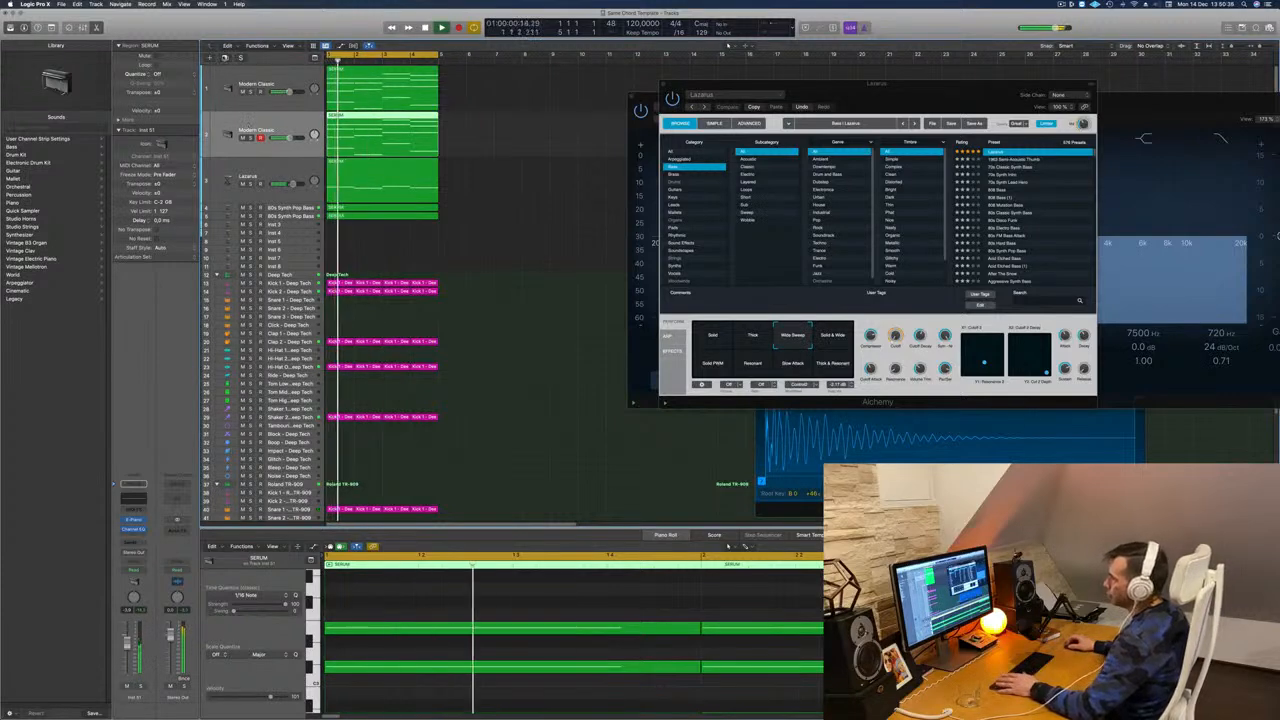
# Duplicate the second Modern Classic track and slightly lower the volume of the first two Modern Classic tracks.
pyautogui.press('super+d')
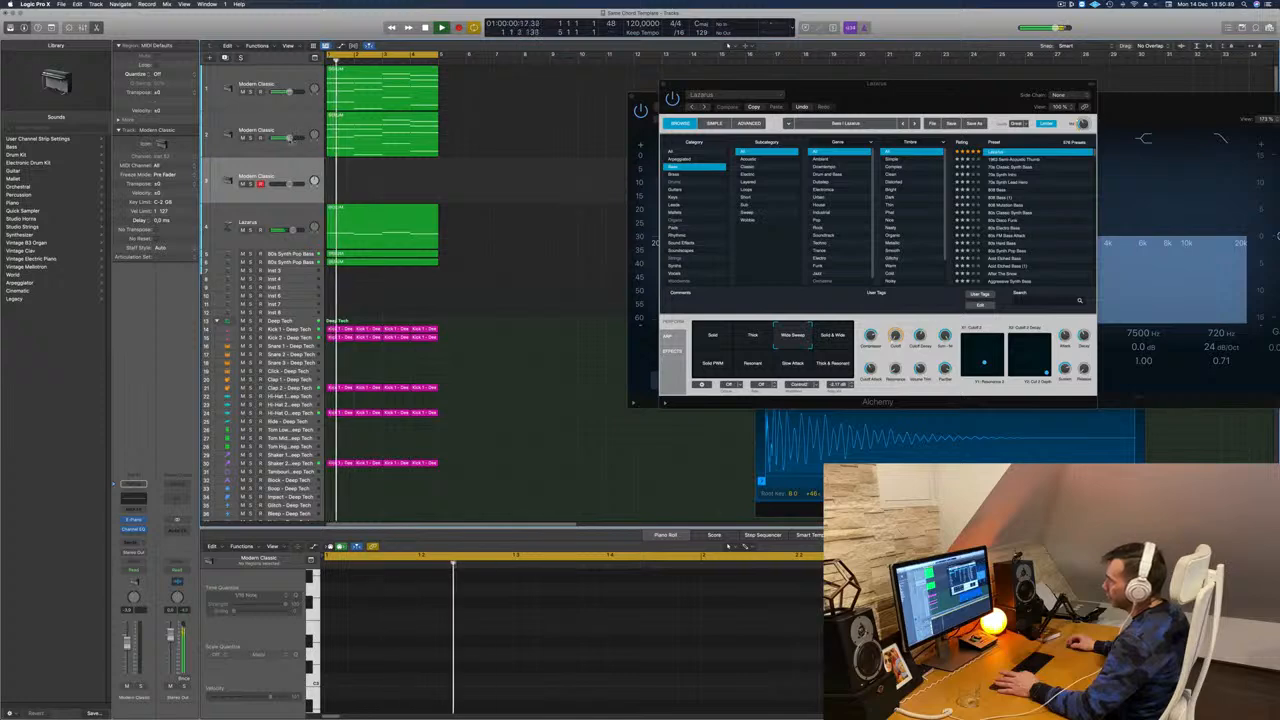
pyautogui.moveTo(290, 138); pyautogui.dragTo(286, 138)
pyautogui.moveTo(289, 92); pyautogui.dragTo(287, 92)
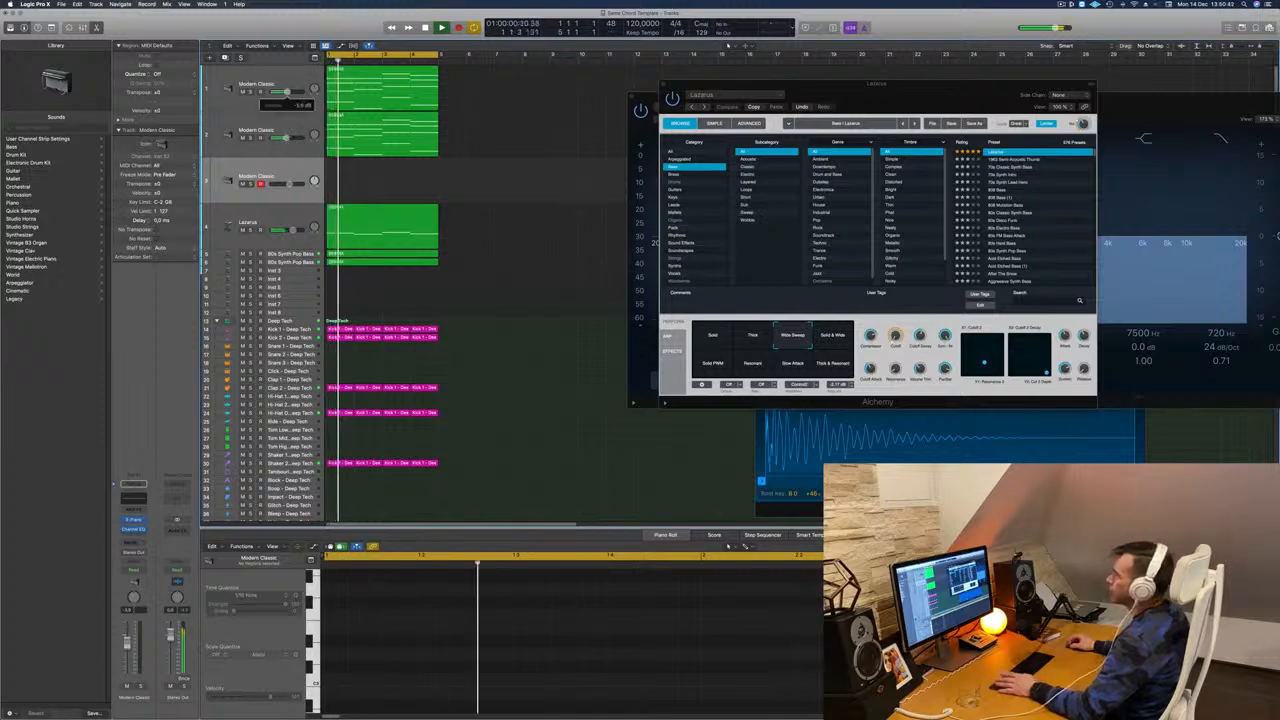
# Copy the second Modern Classic track's SERUM region onto the third Modern Classic track at bar 1.
pyautogui.click(374, 130)
pyautogui.moveTo(374, 130); pyautogui.dragTo(376, 173)
pyautogui.press('space')
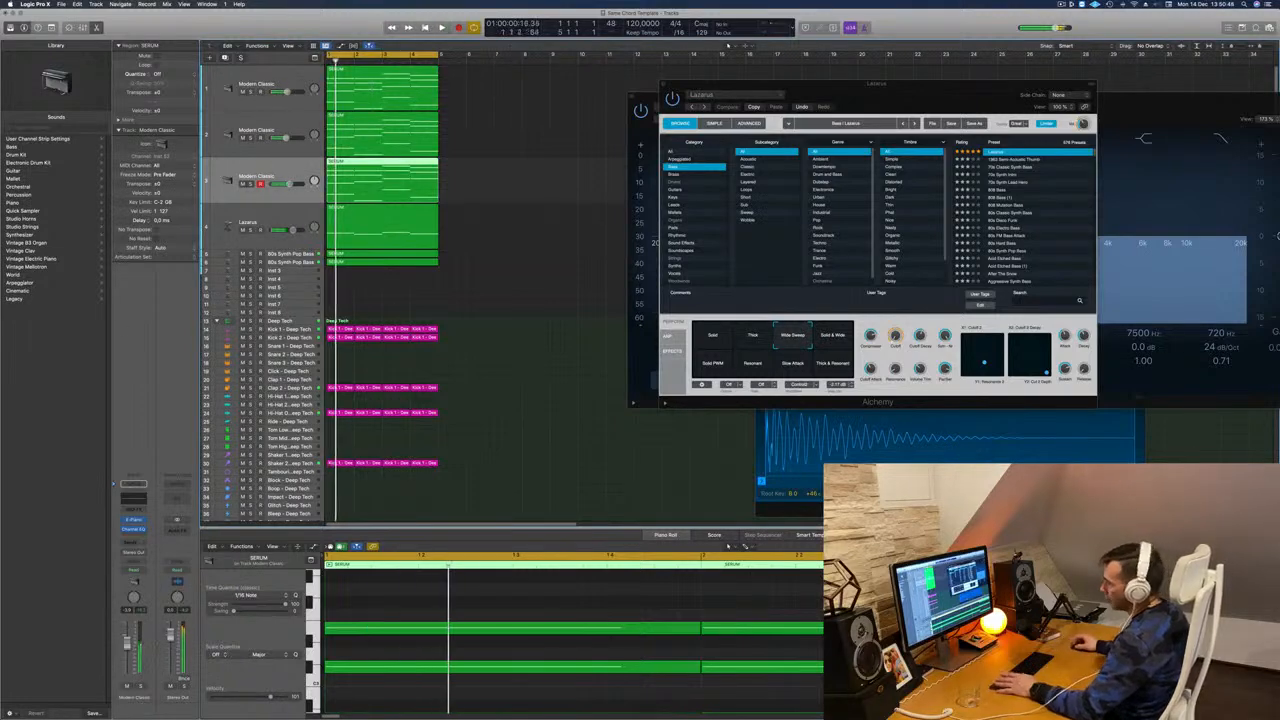
# Replace the Vintage Electric Piano on the third Modern Classic track with a stereo Alchemy instrument and reposition its window.
pyautogui.click(145, 520)
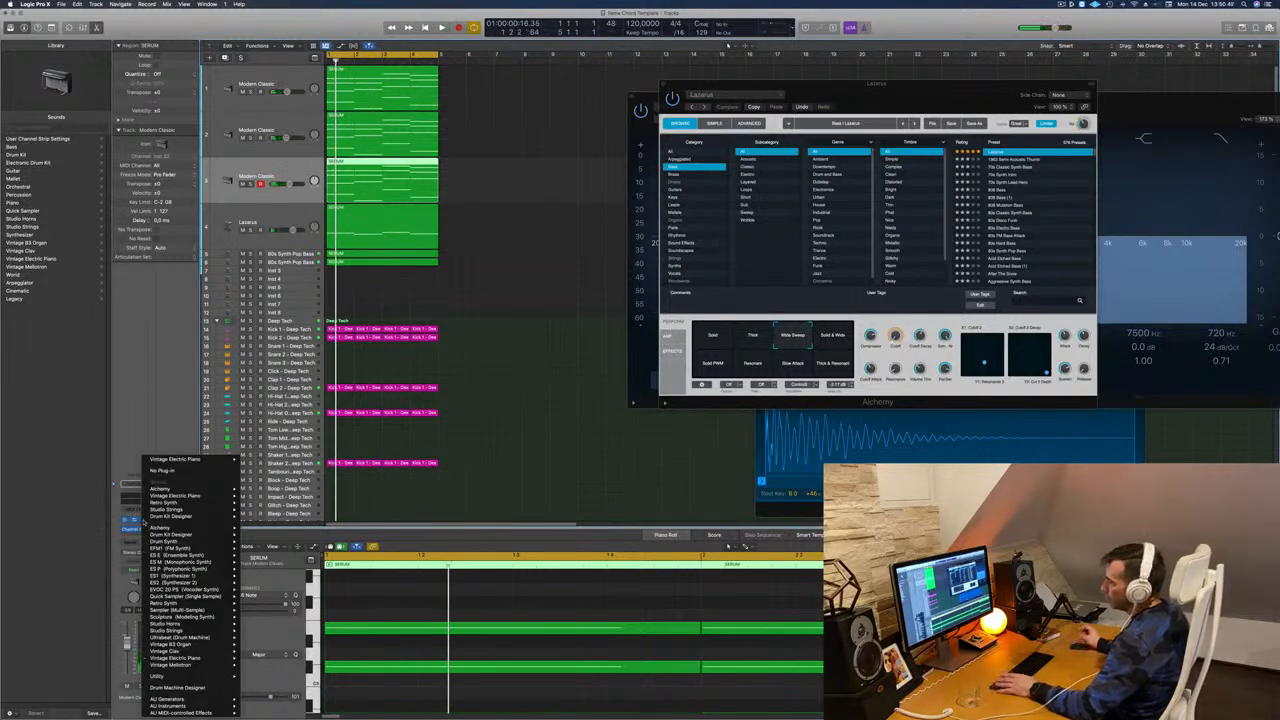
pyautogui.moveTo(212, 528)
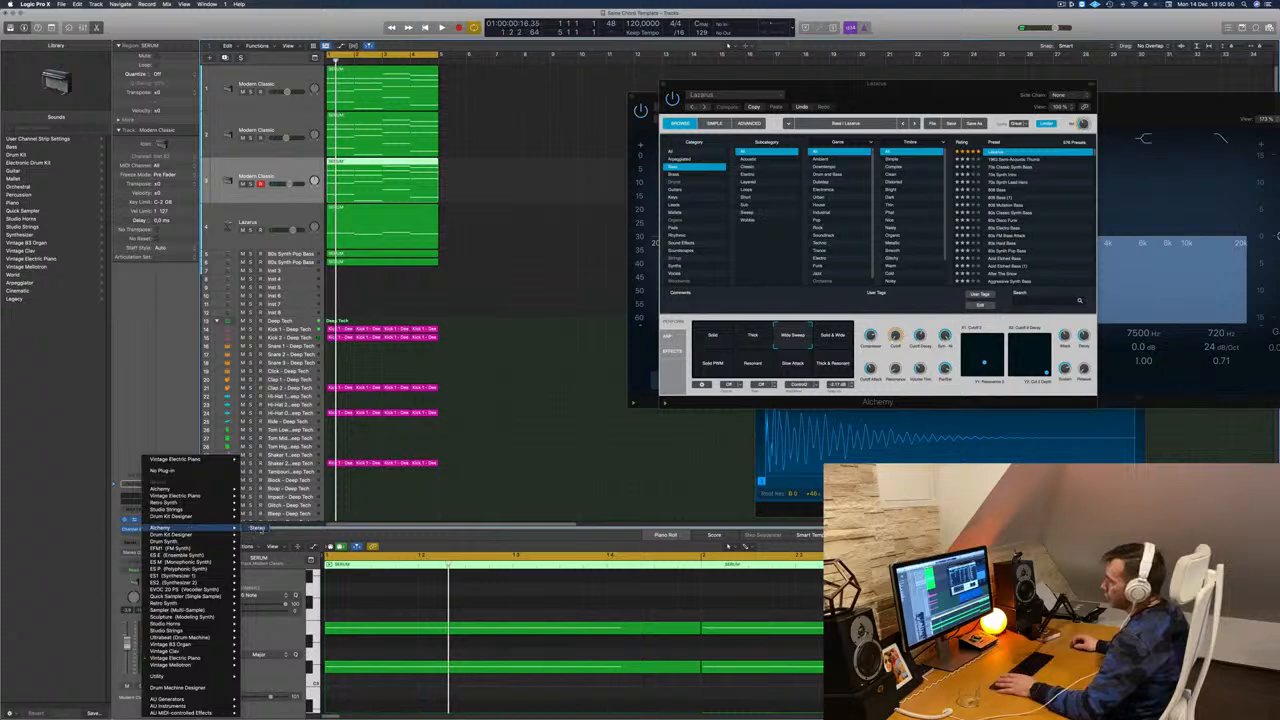
pyautogui.click(257, 528)
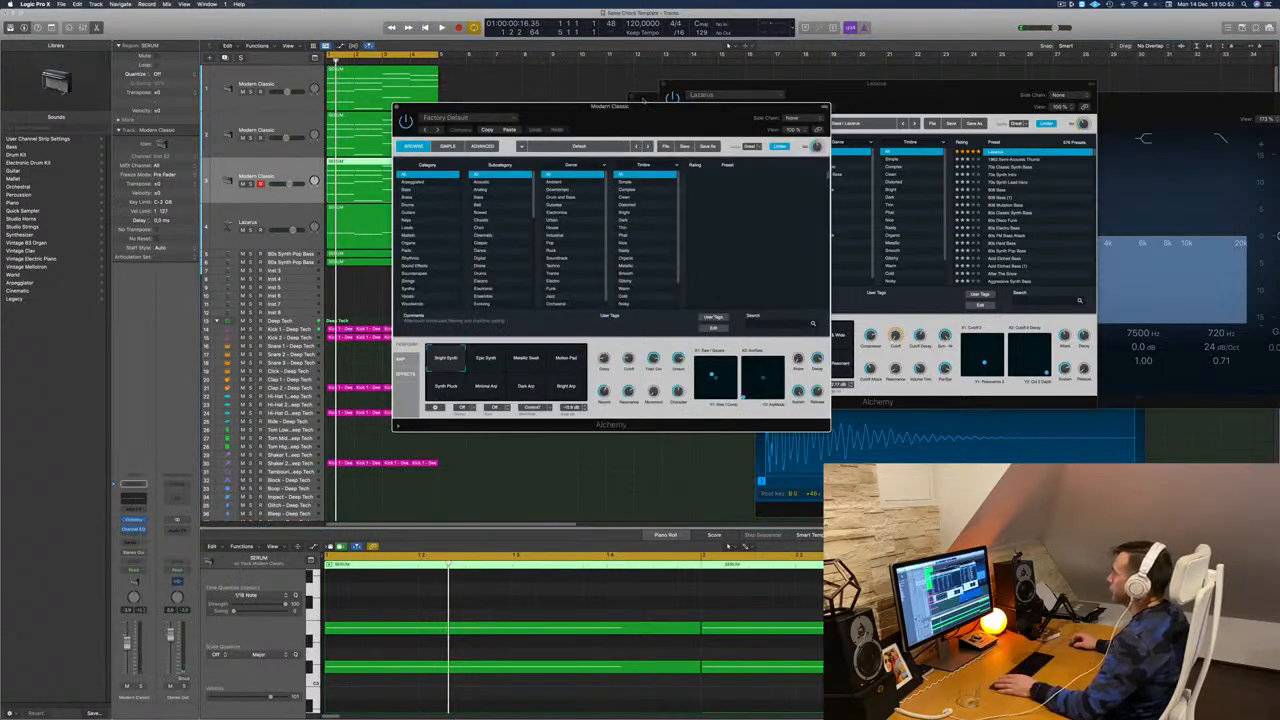
pyautogui.moveTo(645, 101); pyautogui.dragTo(814, 110)
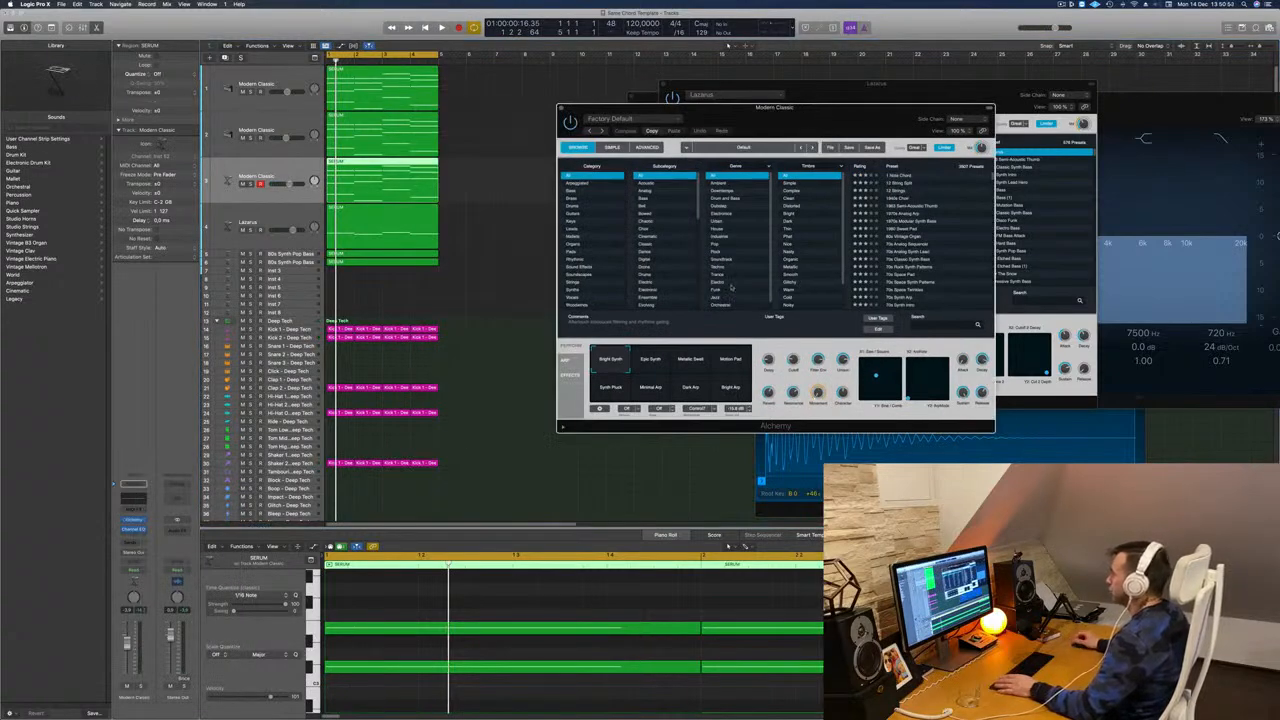
# Filter the Alchemy presets to the House genre and load the Earthworm preset.
pyautogui.click(721, 229)
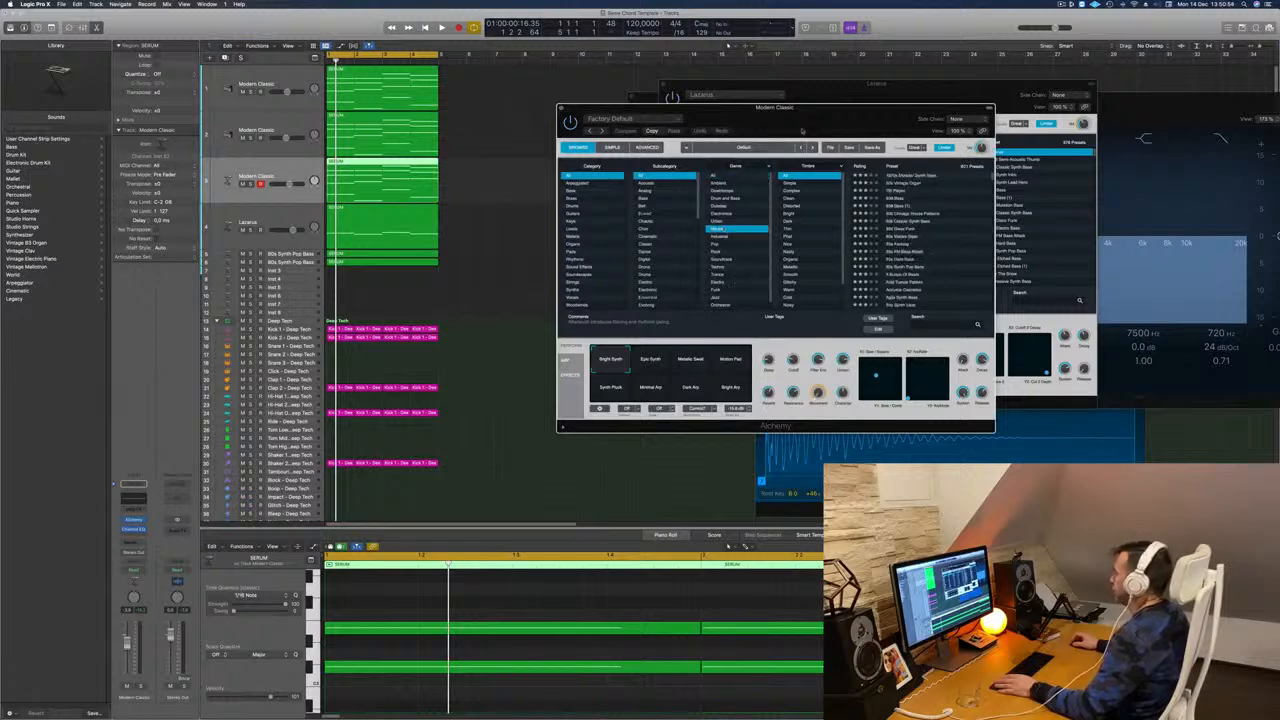
pyautogui.moveTo(828, 121); pyautogui.dragTo(786, 103)
pyautogui.scroll(-3, 869, 214)
pyautogui.scroll(-10, 870, 214)
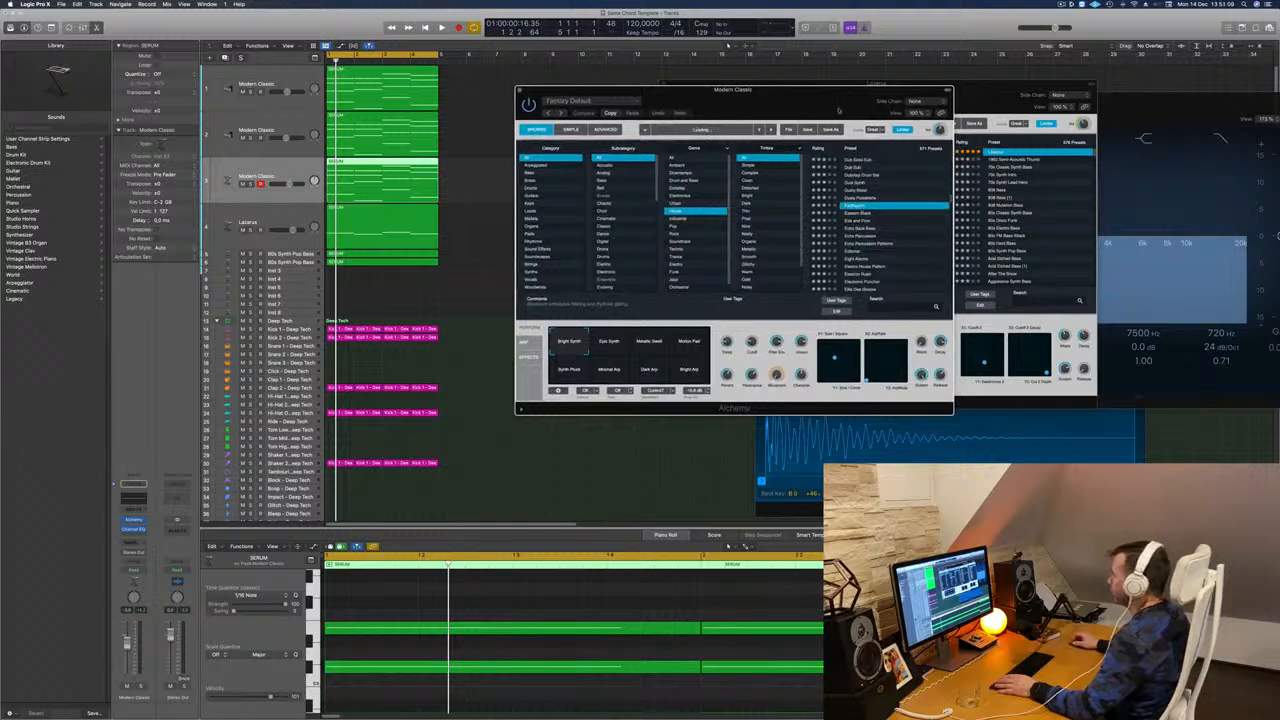
pyautogui.moveTo(794, 96); pyautogui.dragTo(808, 94)
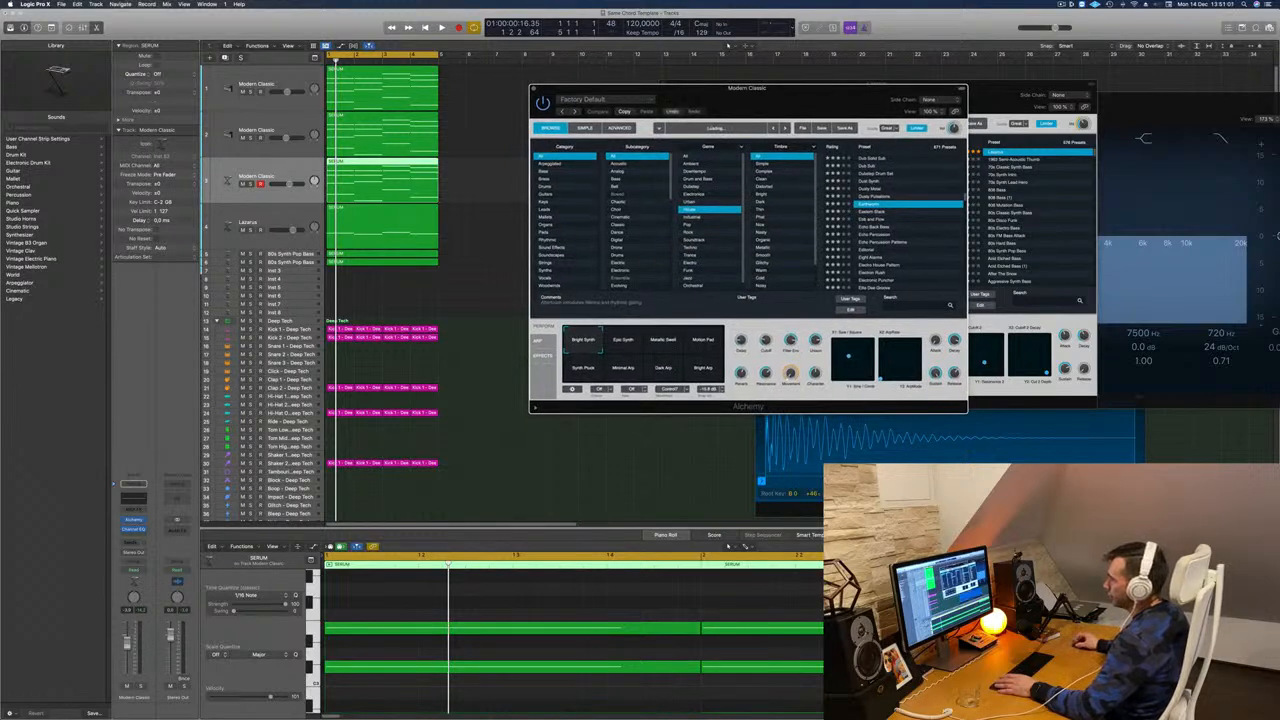
# Lower the track's volume slightly and audition Earthworm's Percussive, Synth and Soft Pluck snapshots during playback.
pyautogui.moveTo(127, 652); pyautogui.dragTo(128, 658)
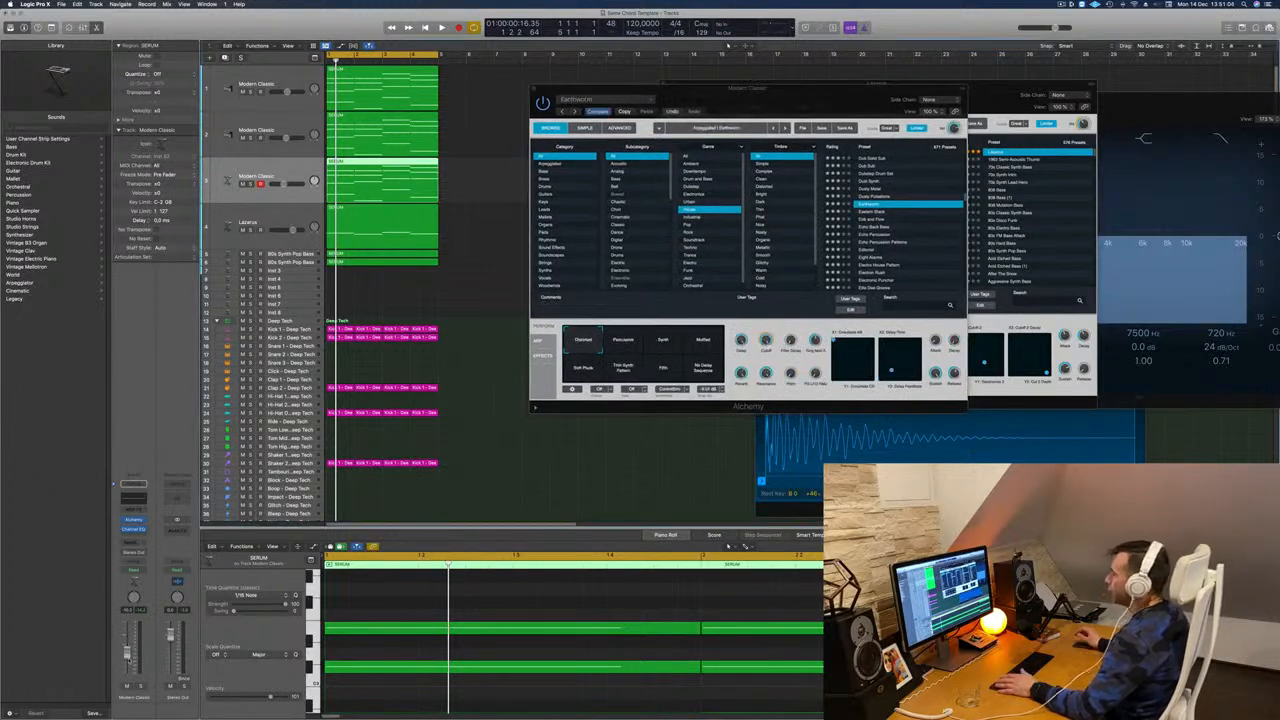
pyautogui.press('space')
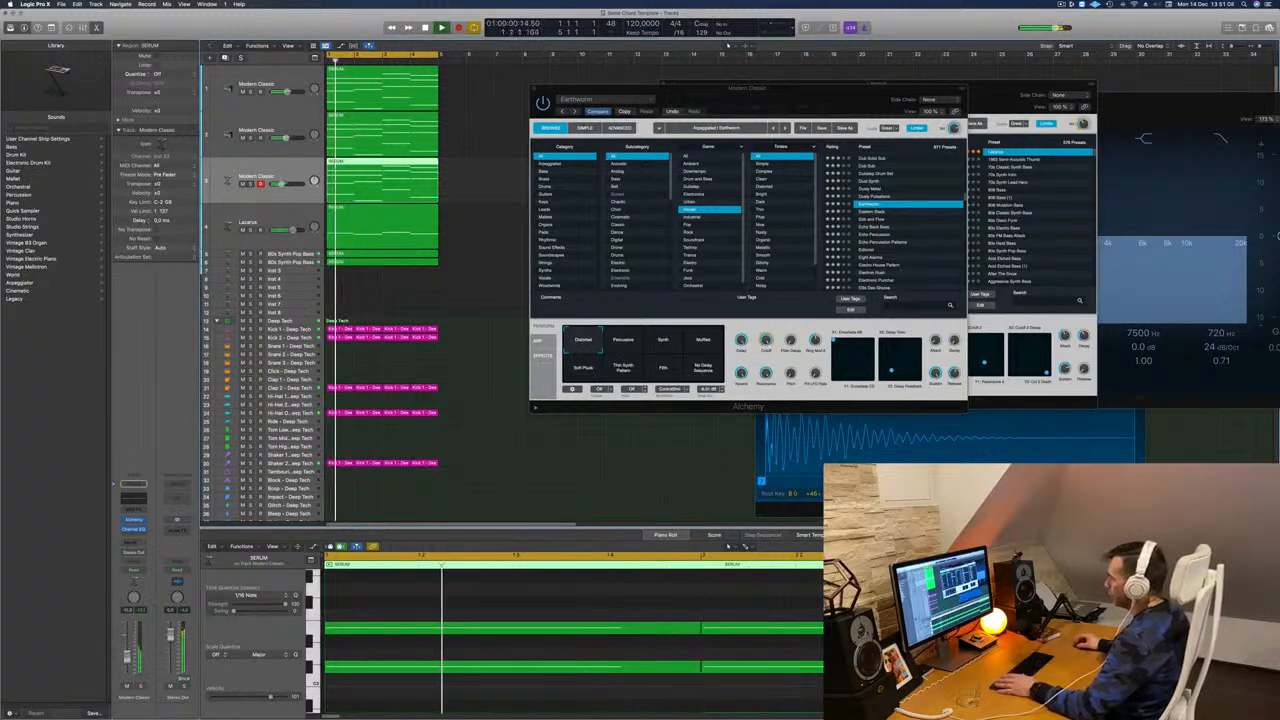
pyautogui.moveTo(848, 88); pyautogui.dragTo(893, 163)
pyautogui.click(668, 418)
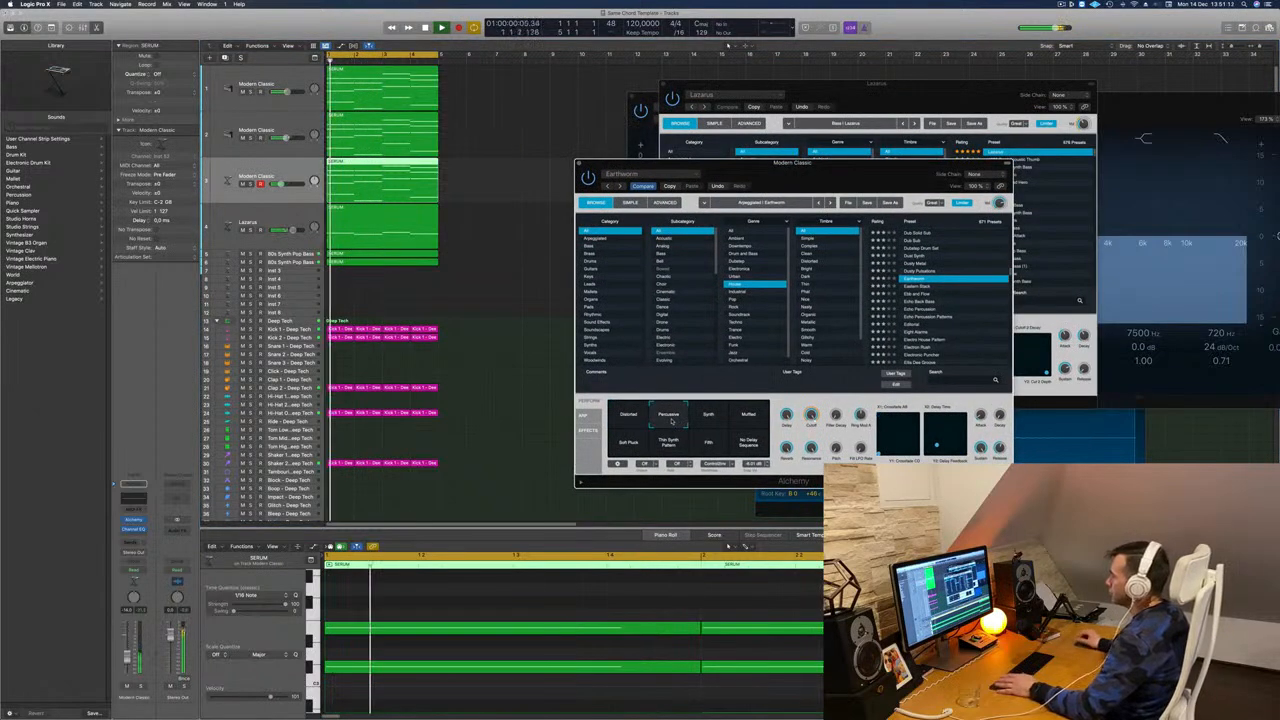
pyautogui.click(713, 420)
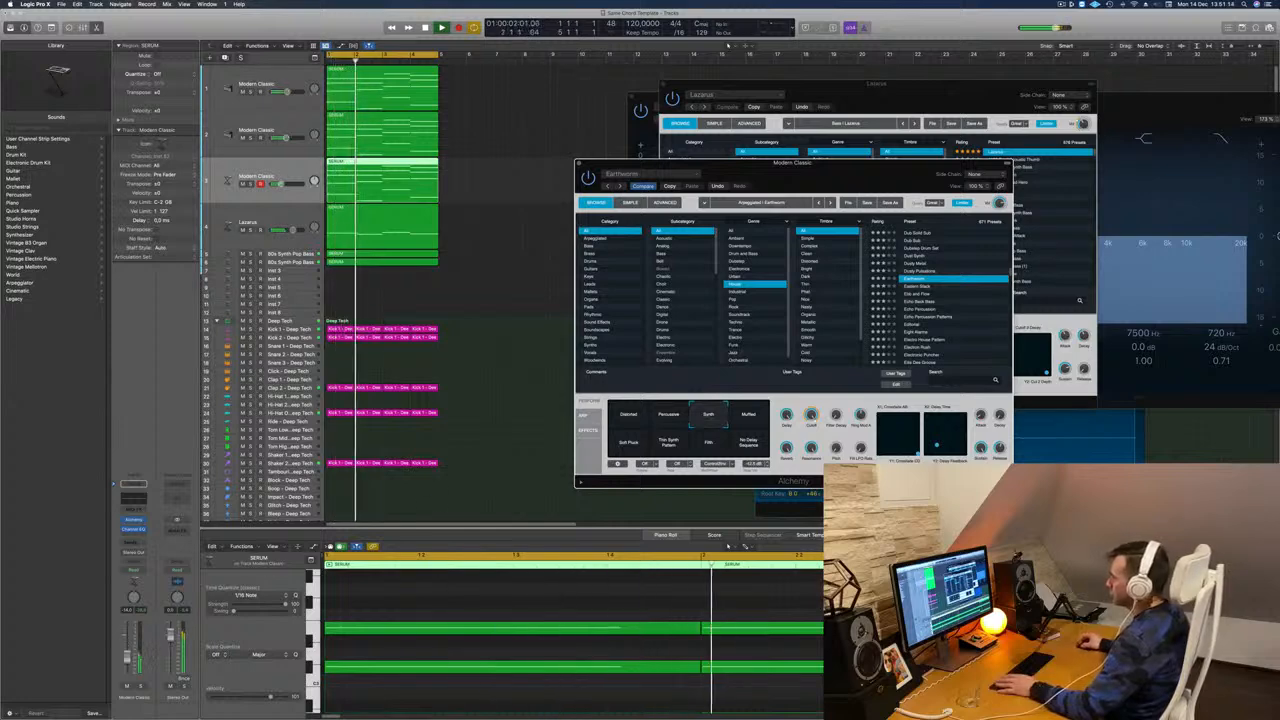
pyautogui.click(748, 418)
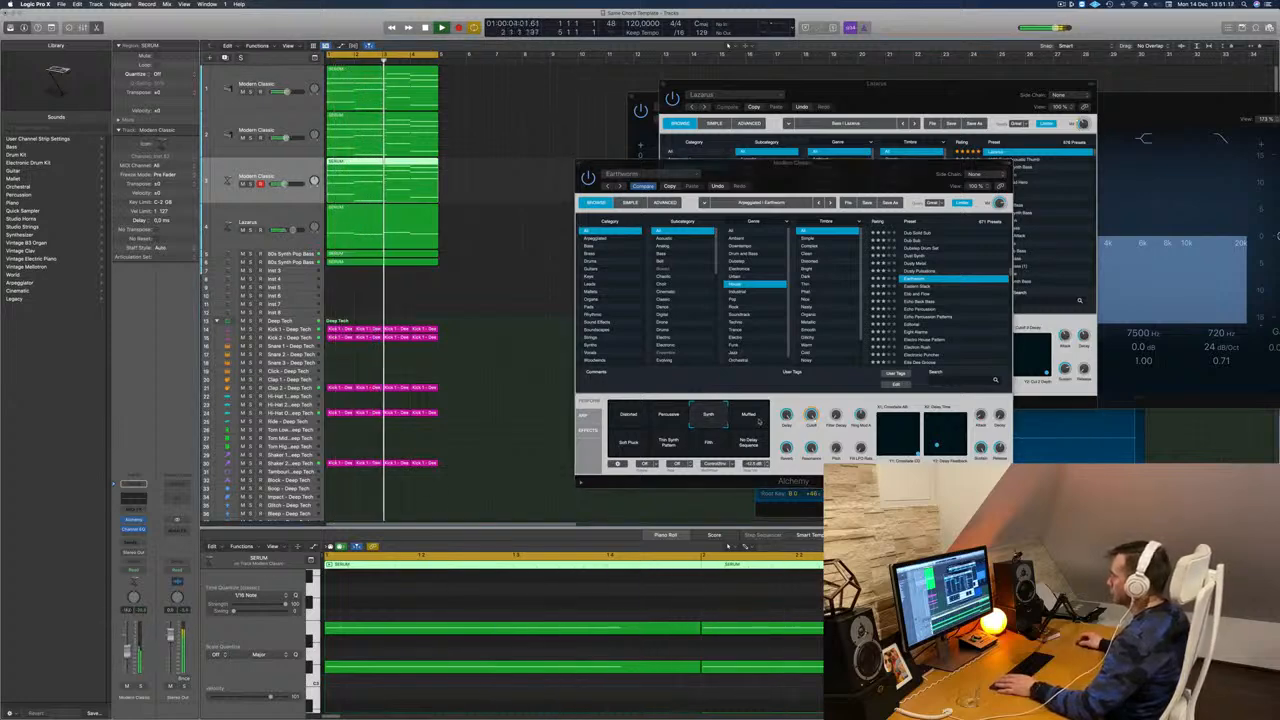
pyautogui.click(628, 442)
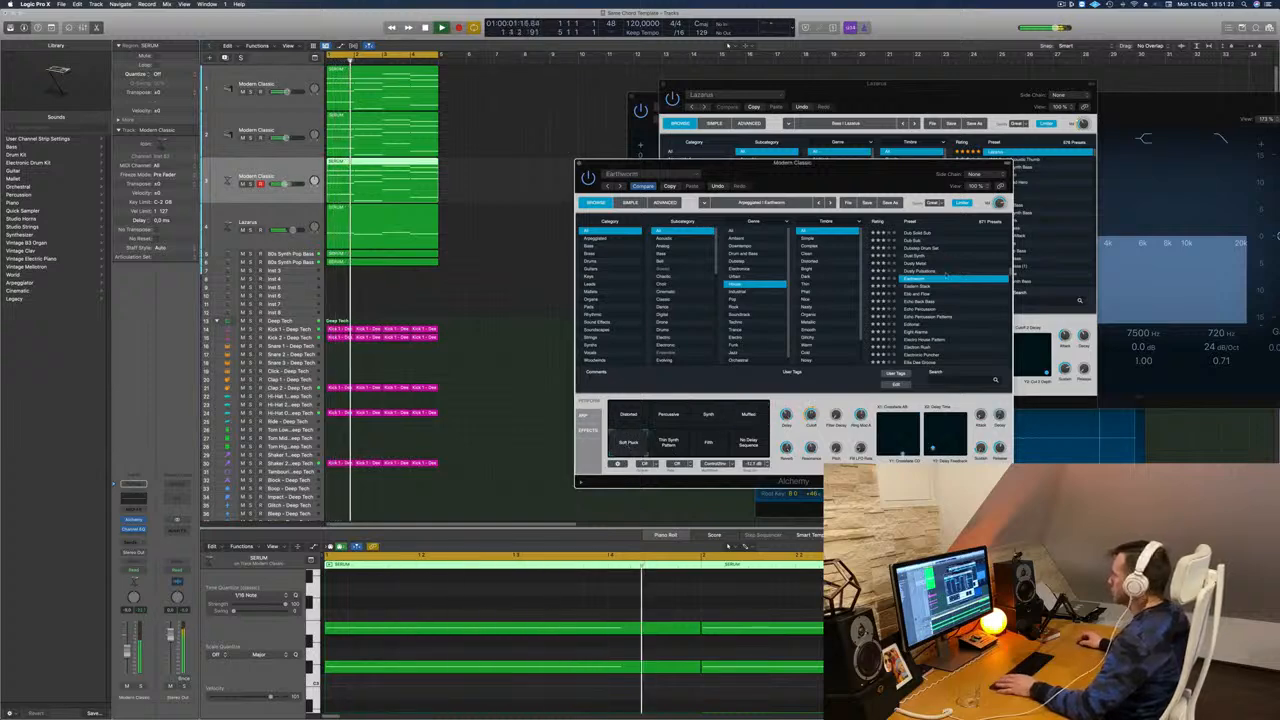
# Step through the presets below Earthworm to load Ebb and Flow, and restart playback to hear it.
pyautogui.click(918, 287)
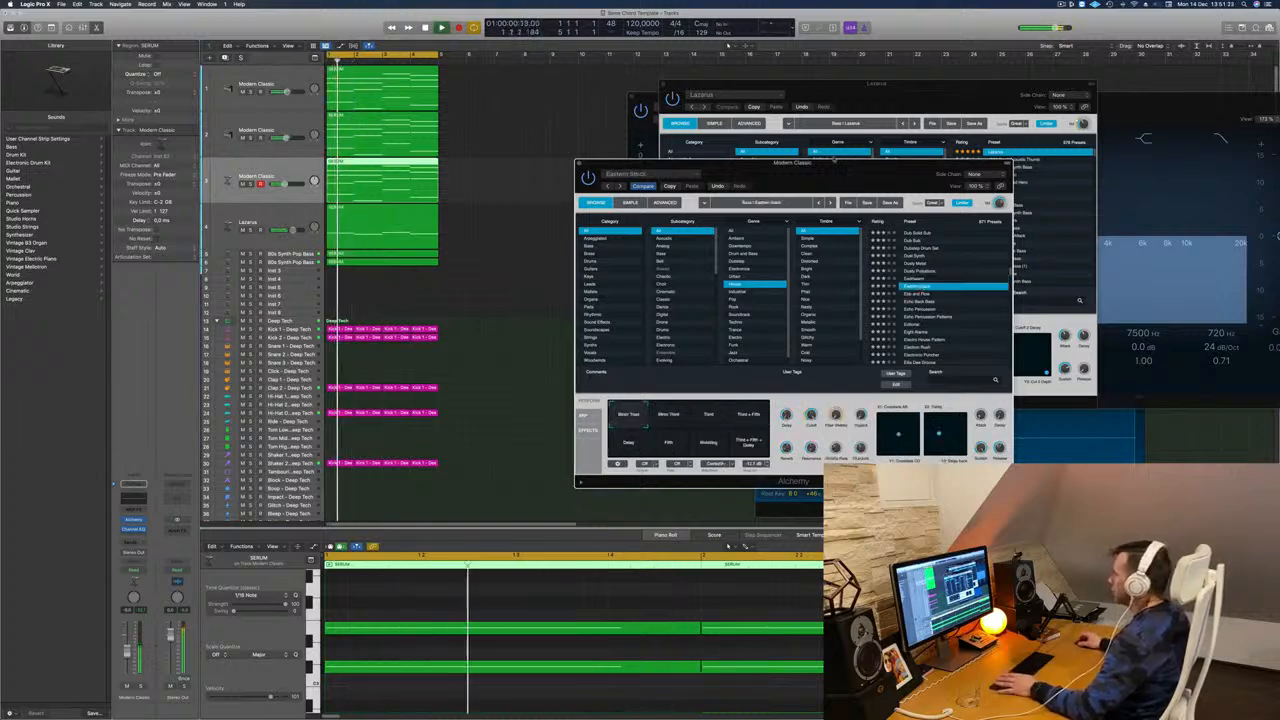
pyautogui.moveTo(930, 163); pyautogui.dragTo(825, 112)
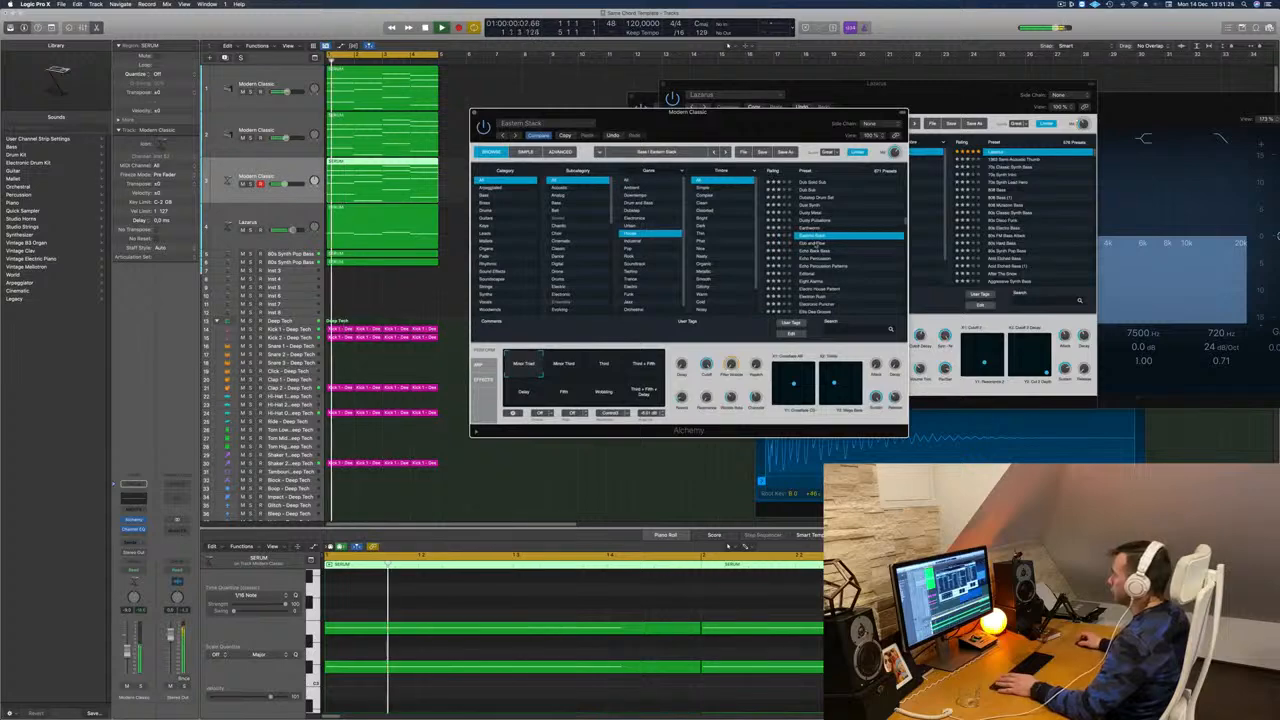
pyautogui.press('Down')
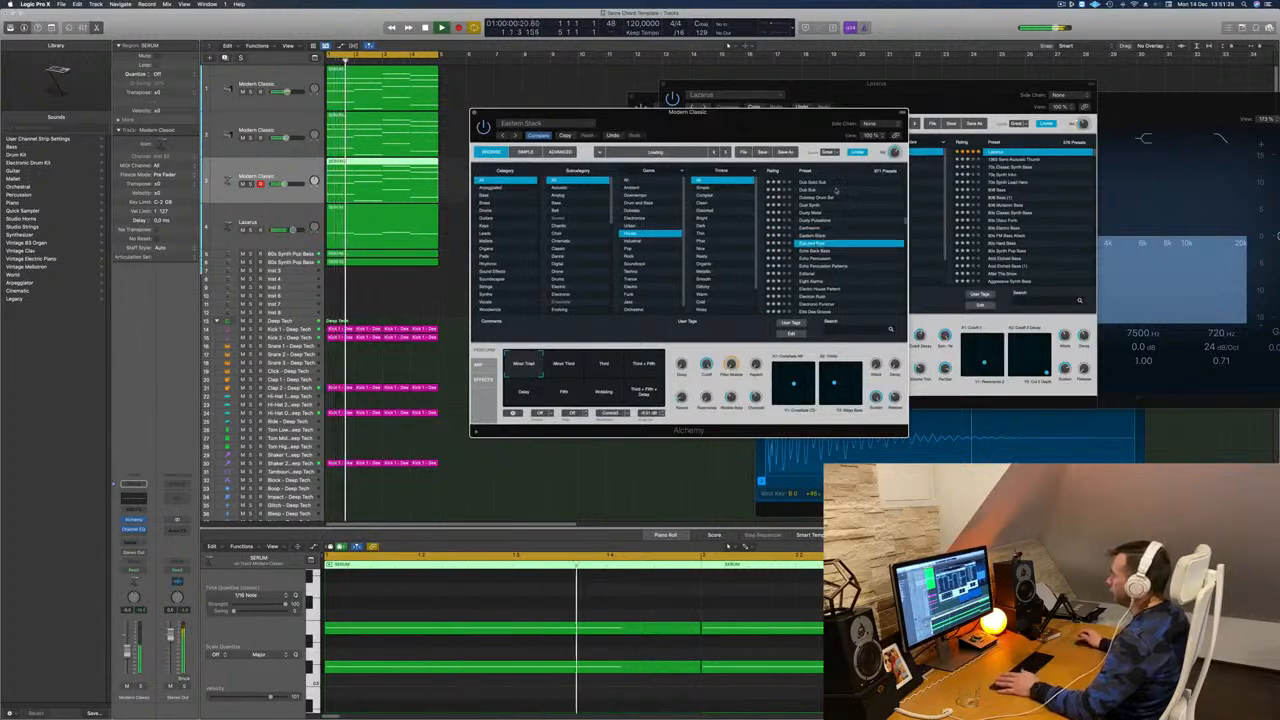
pyautogui.press('space')
pyautogui.press('space')
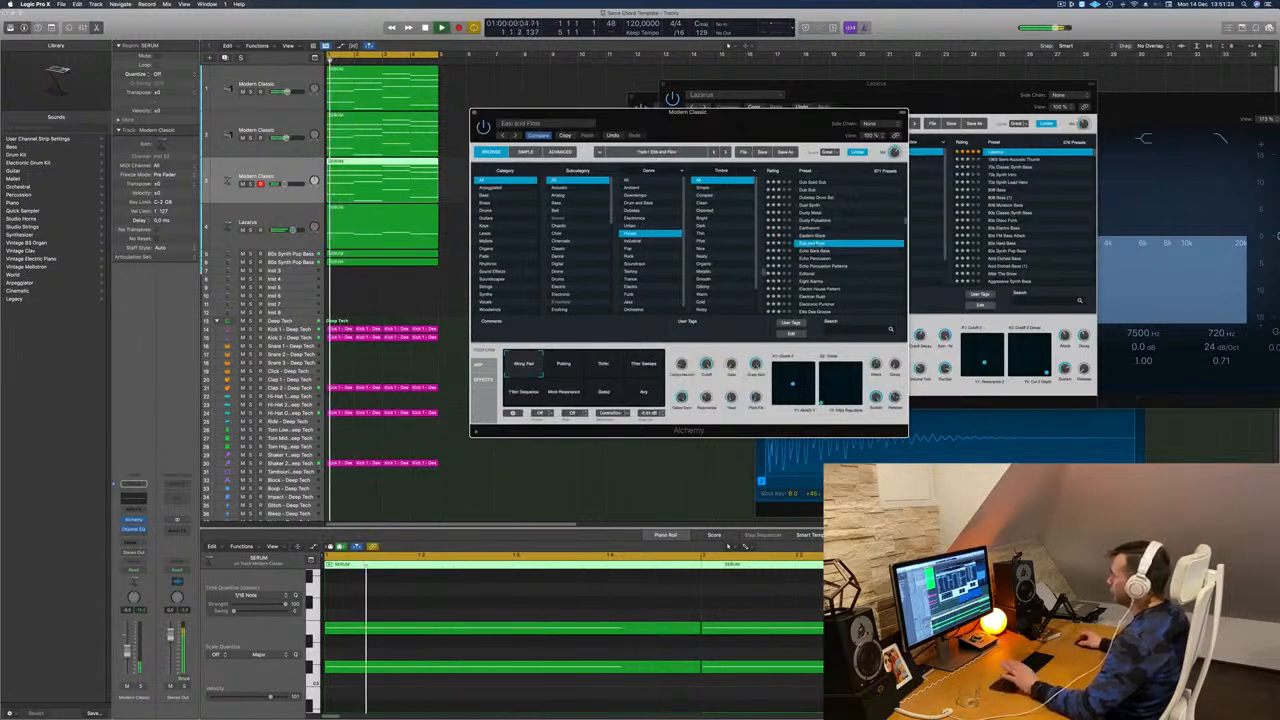
# Audition Ebb and Flow's snapshots, including Softer, Filter Sweeps, Filter Sequence, More Resonance and Gated, and return to String Pad.
pyautogui.moveTo(705, 123); pyautogui.dragTo(756, 197)
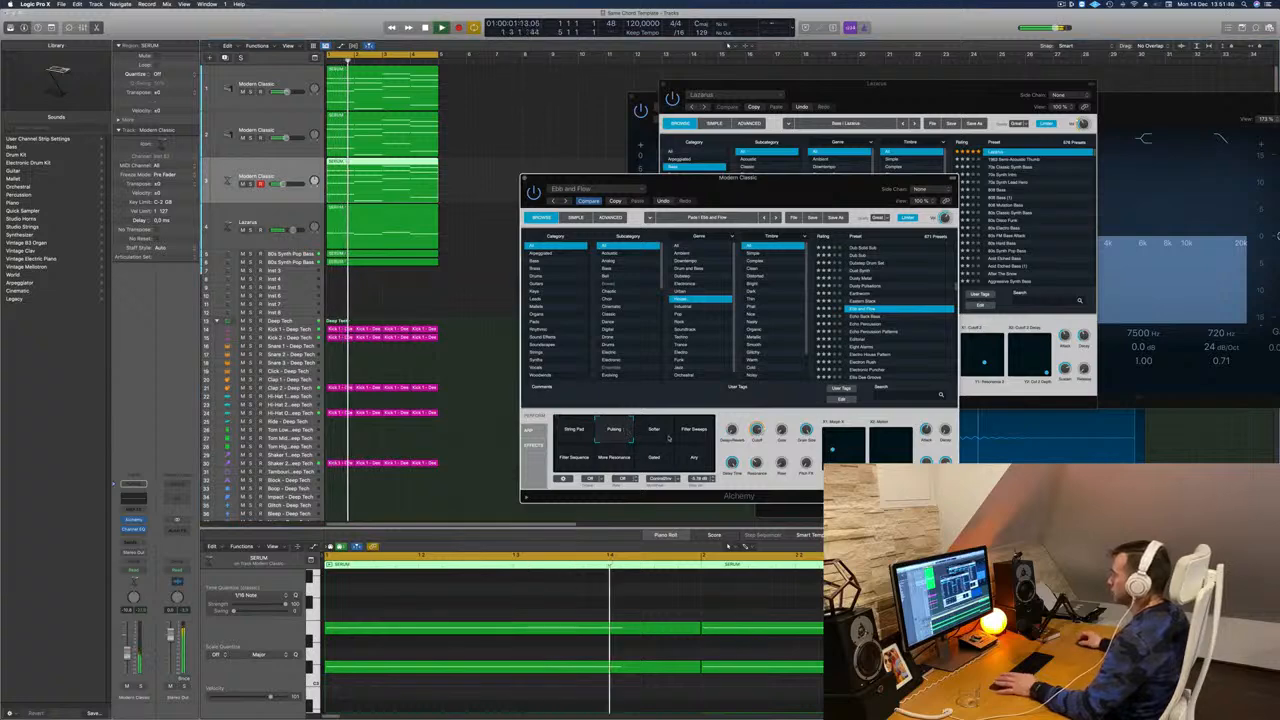
pyautogui.click(660, 433)
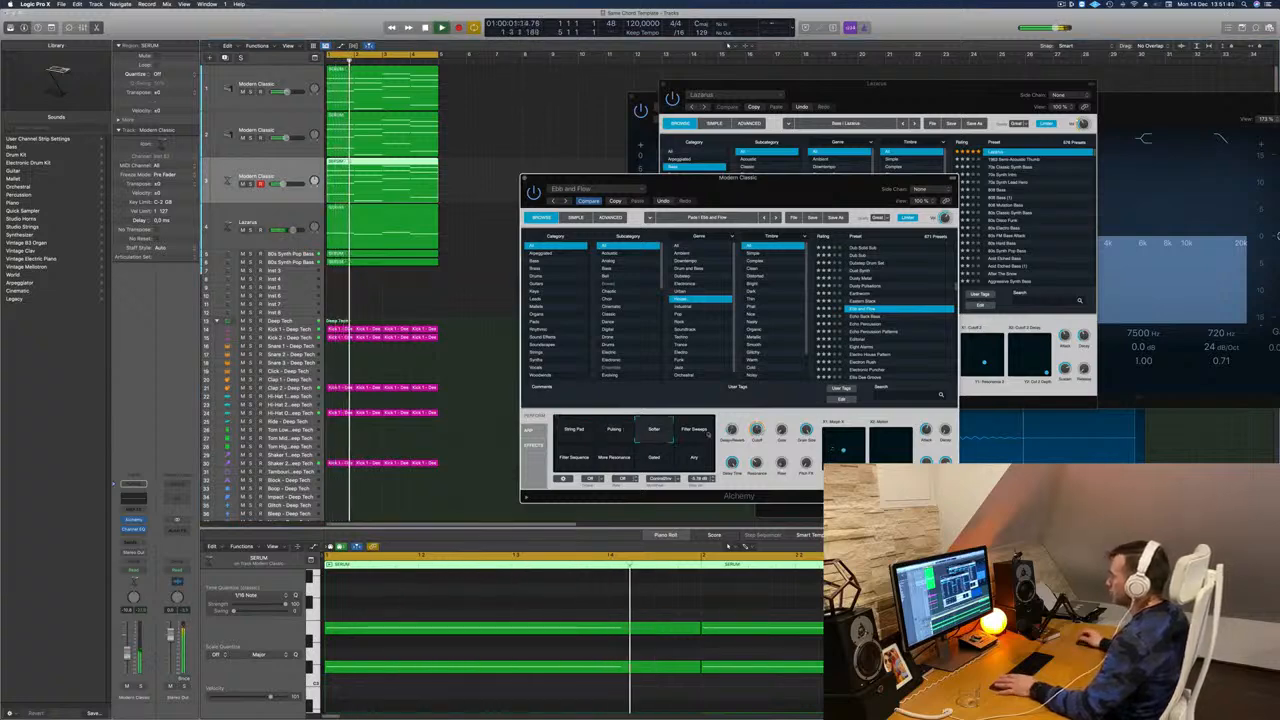
pyautogui.click(690, 432)
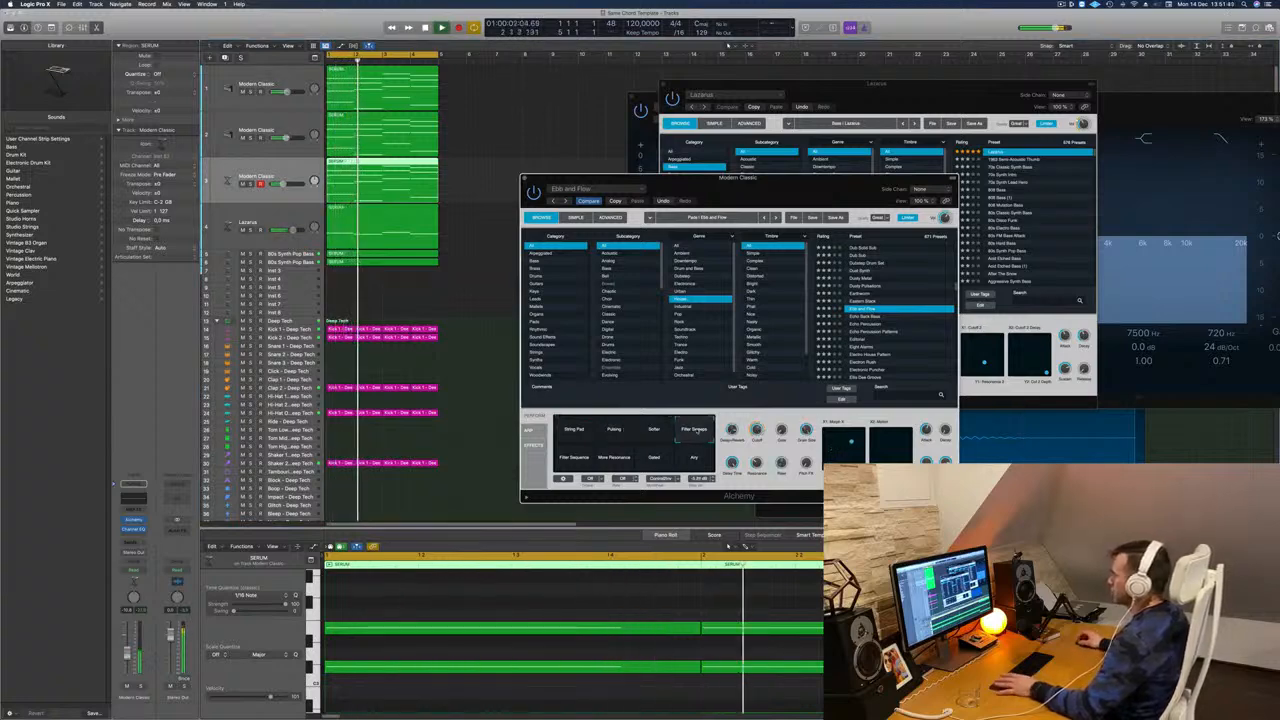
pyautogui.click(575, 458)
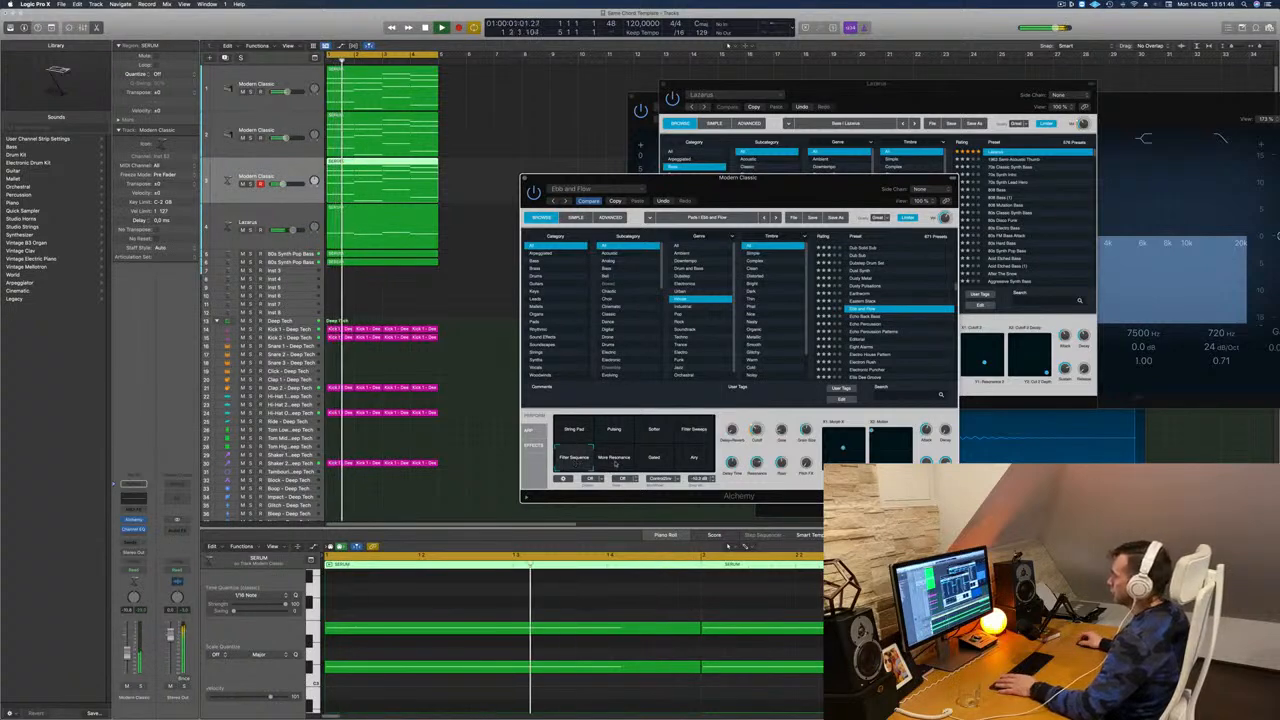
pyautogui.click(615, 460)
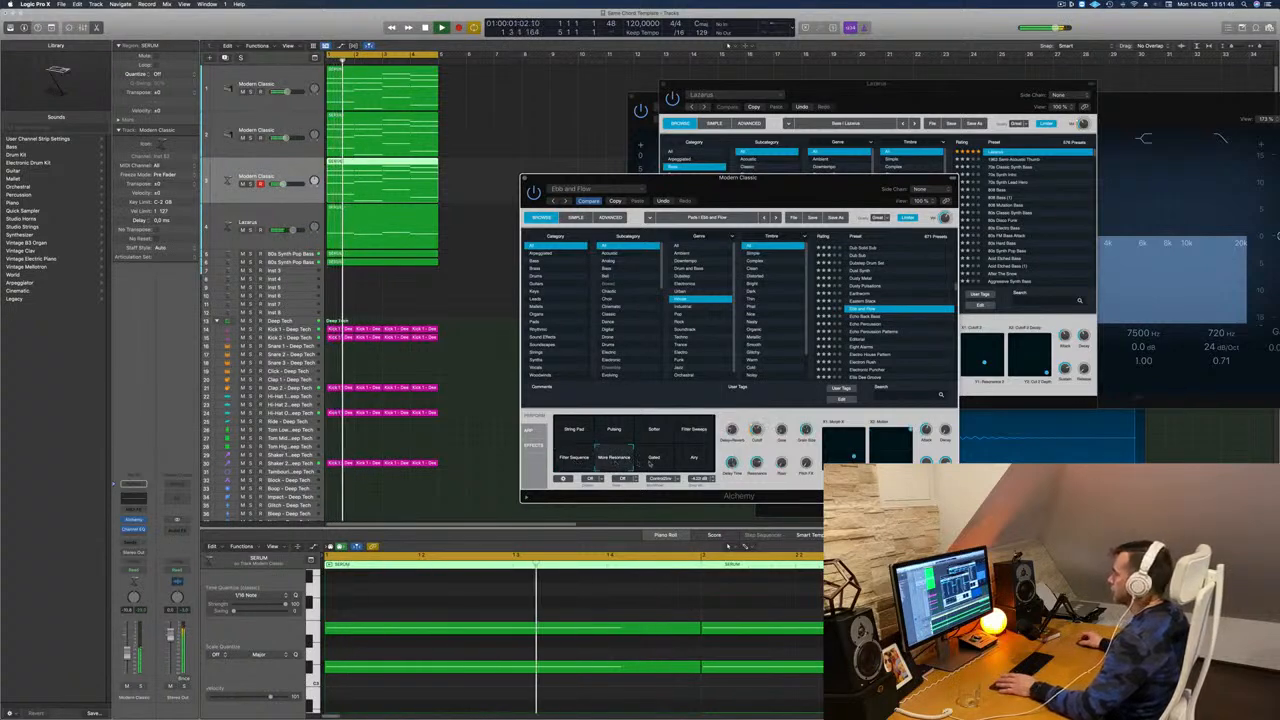
pyautogui.click(650, 462)
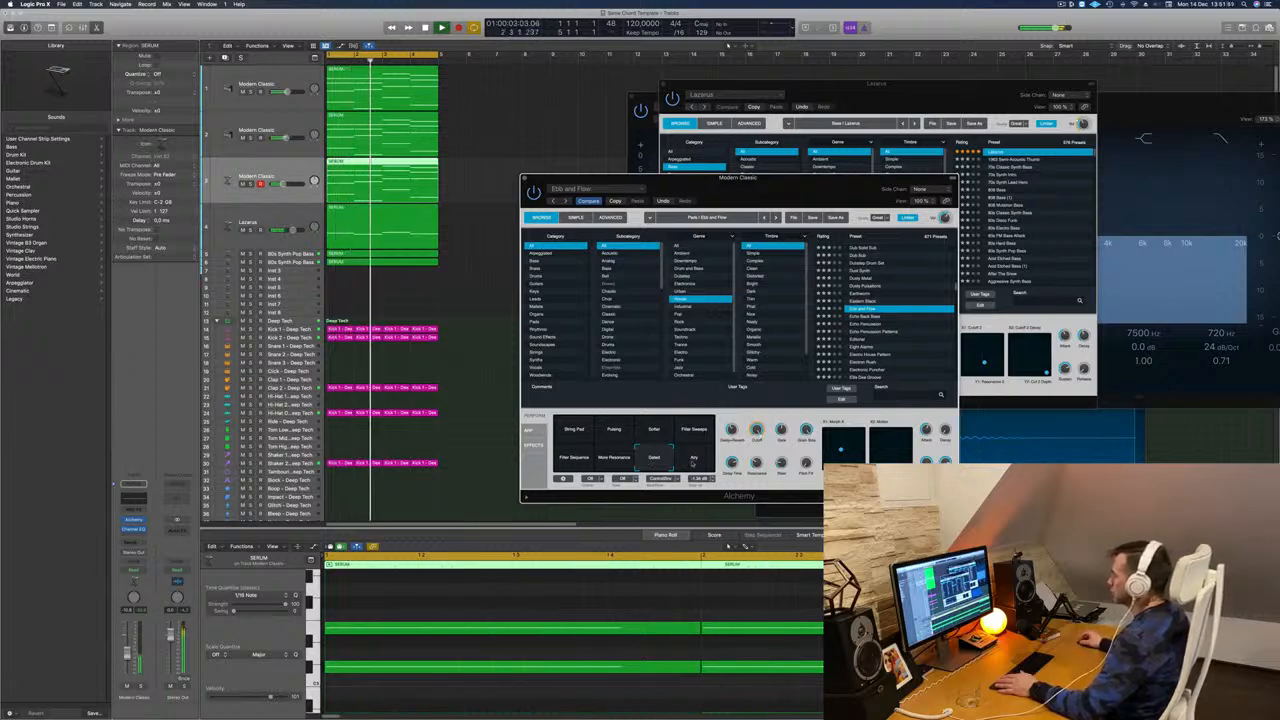
pyautogui.click(694, 462)
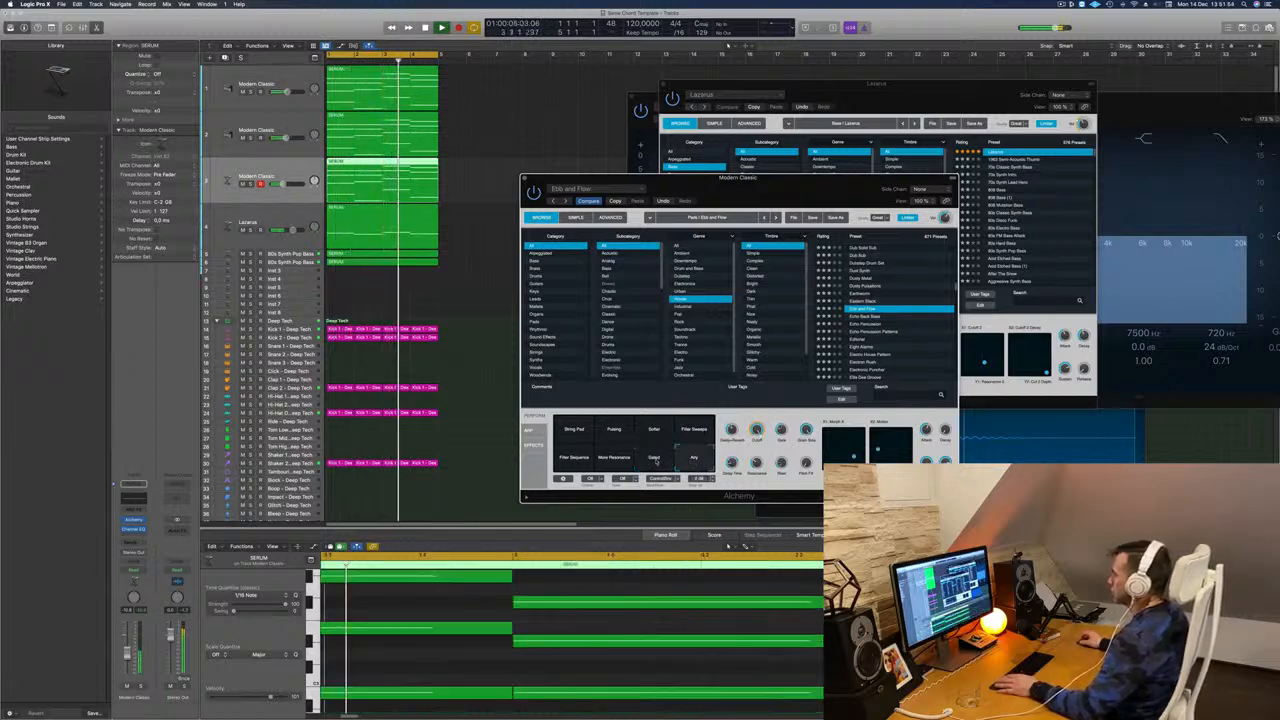
pyautogui.click(567, 434)
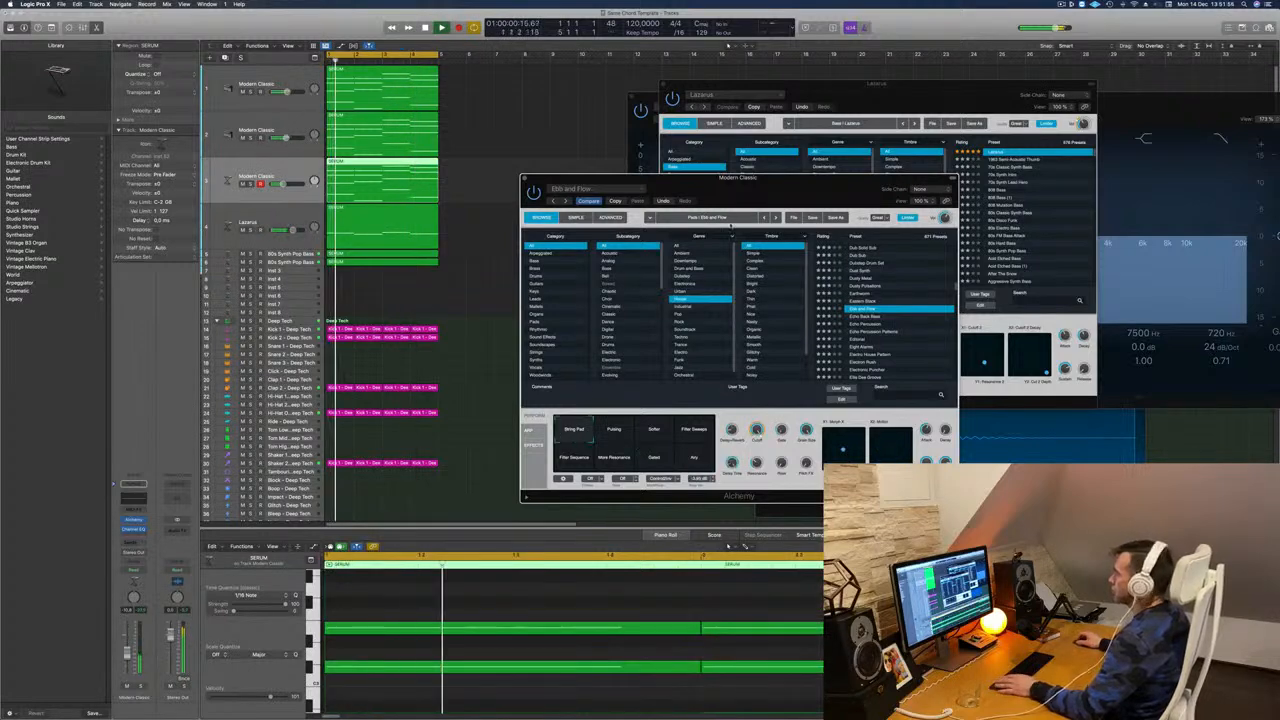
# Lower the Ebb and Flow track's volume slightly and move the Alchemy window aside.
pyautogui.moveTo(768, 207); pyautogui.dragTo(845, 160)
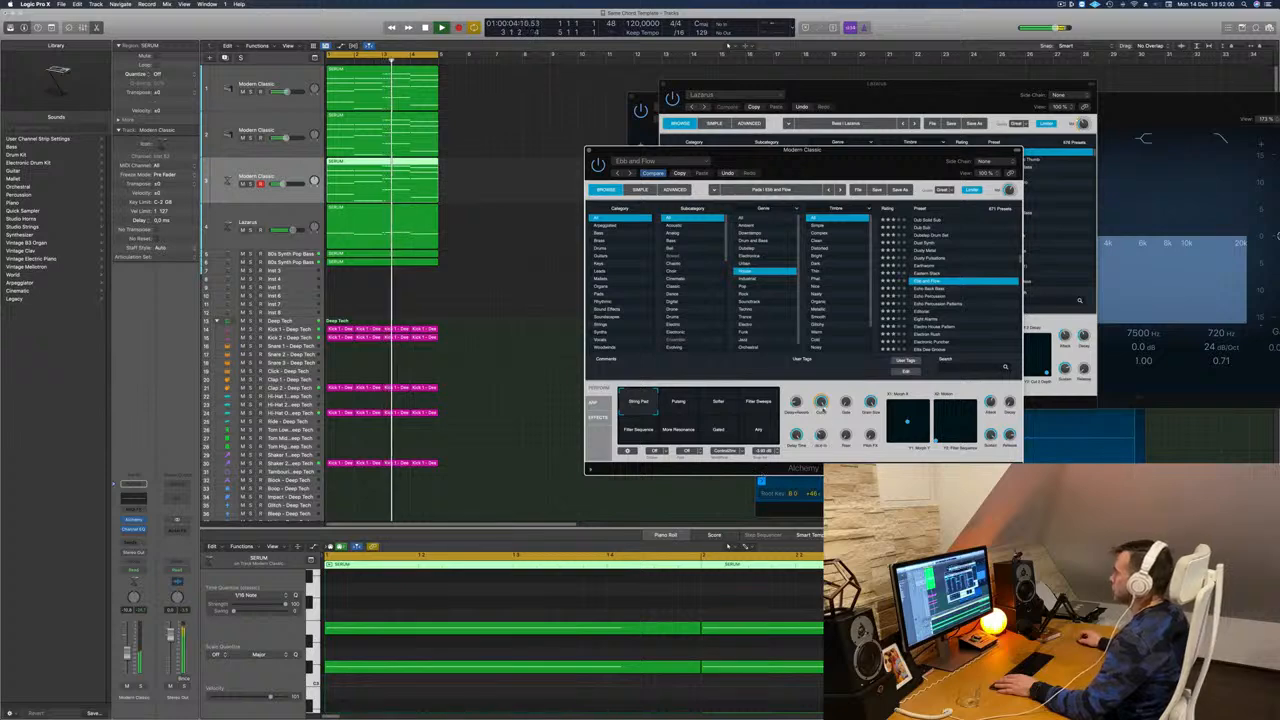
pyautogui.click(127, 658)
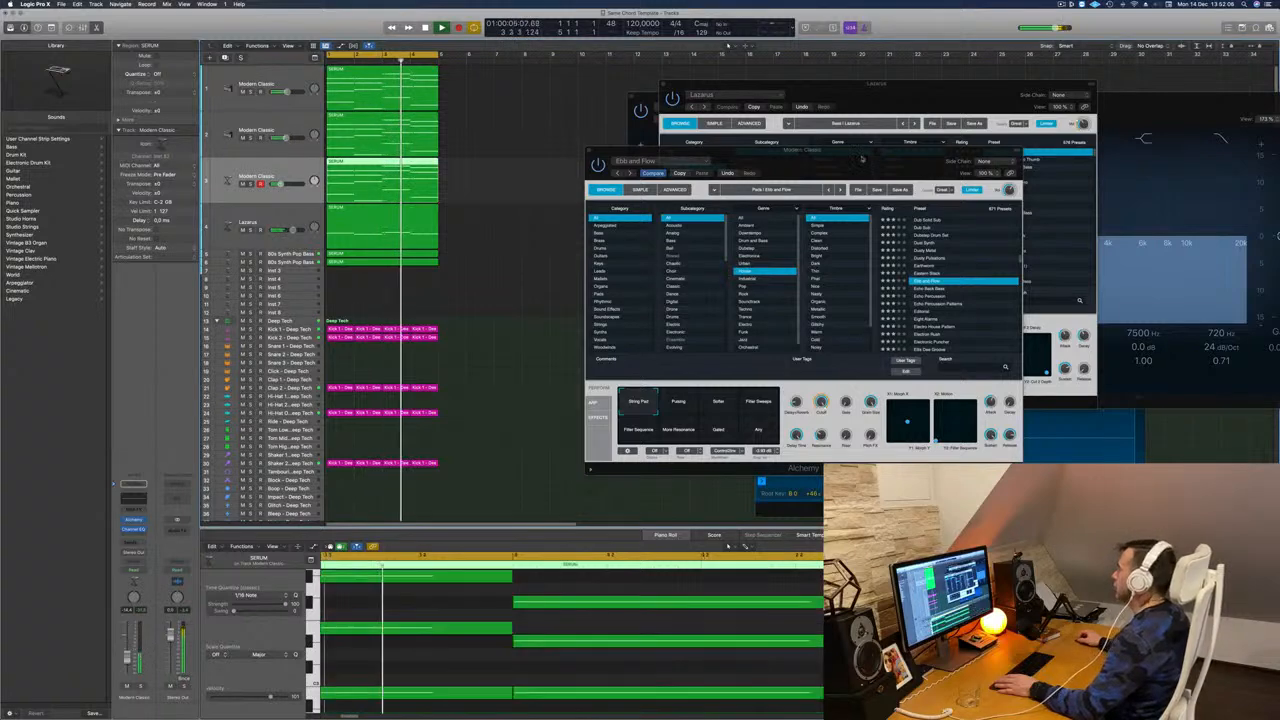
pyautogui.click(134, 520)
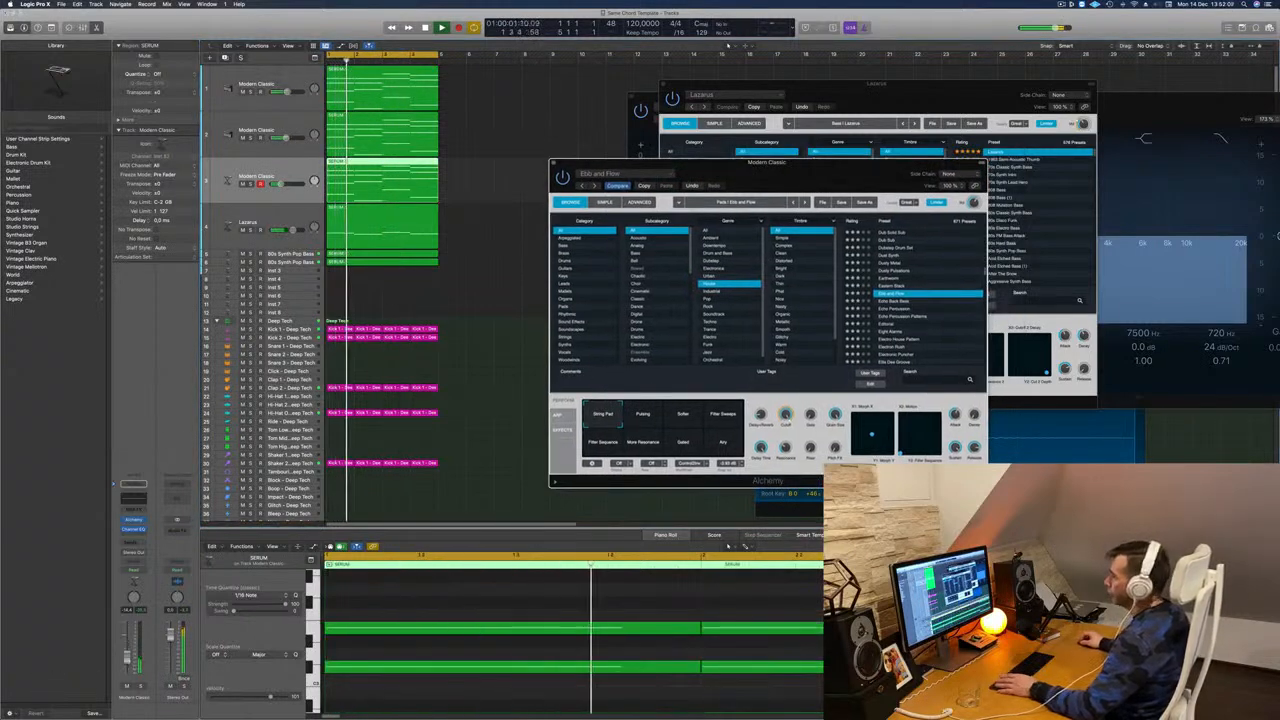
pyautogui.moveTo(824, 165); pyautogui.dragTo(890, 178)
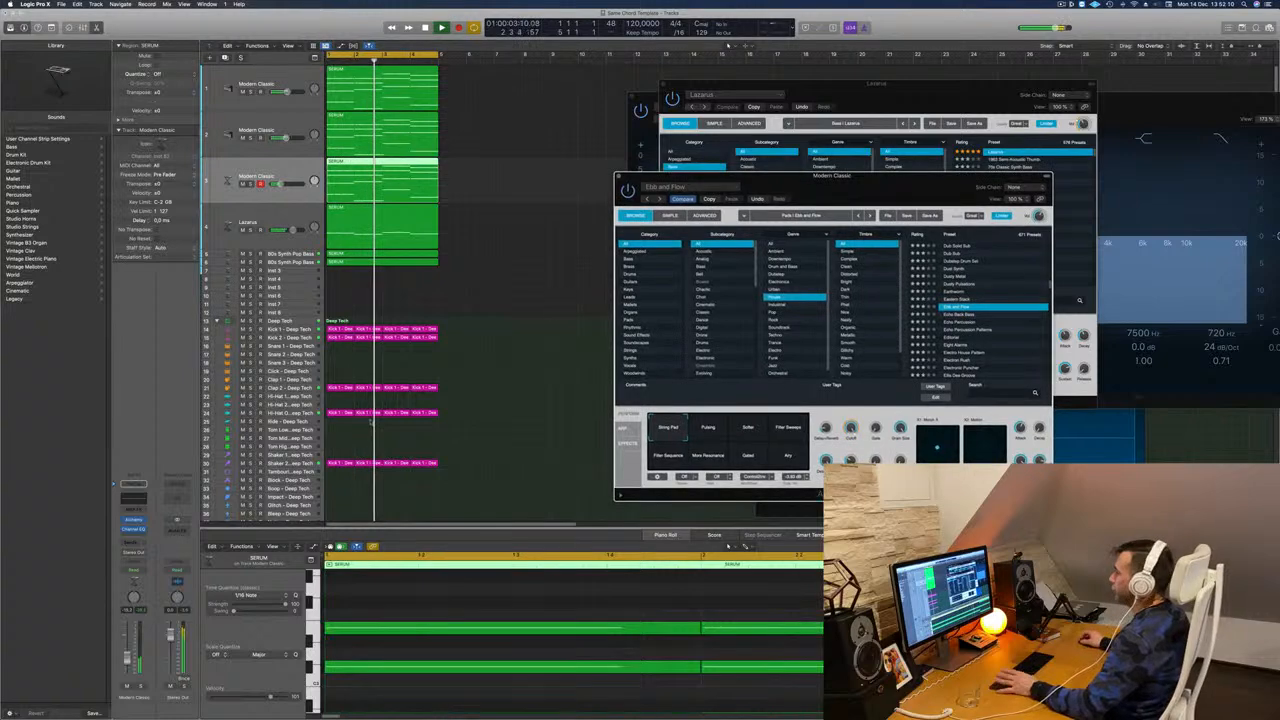
# Turn down the Shaker 2 track's volume slightly and reselect the third Modern Classic track.
pyautogui.click(281, 463)
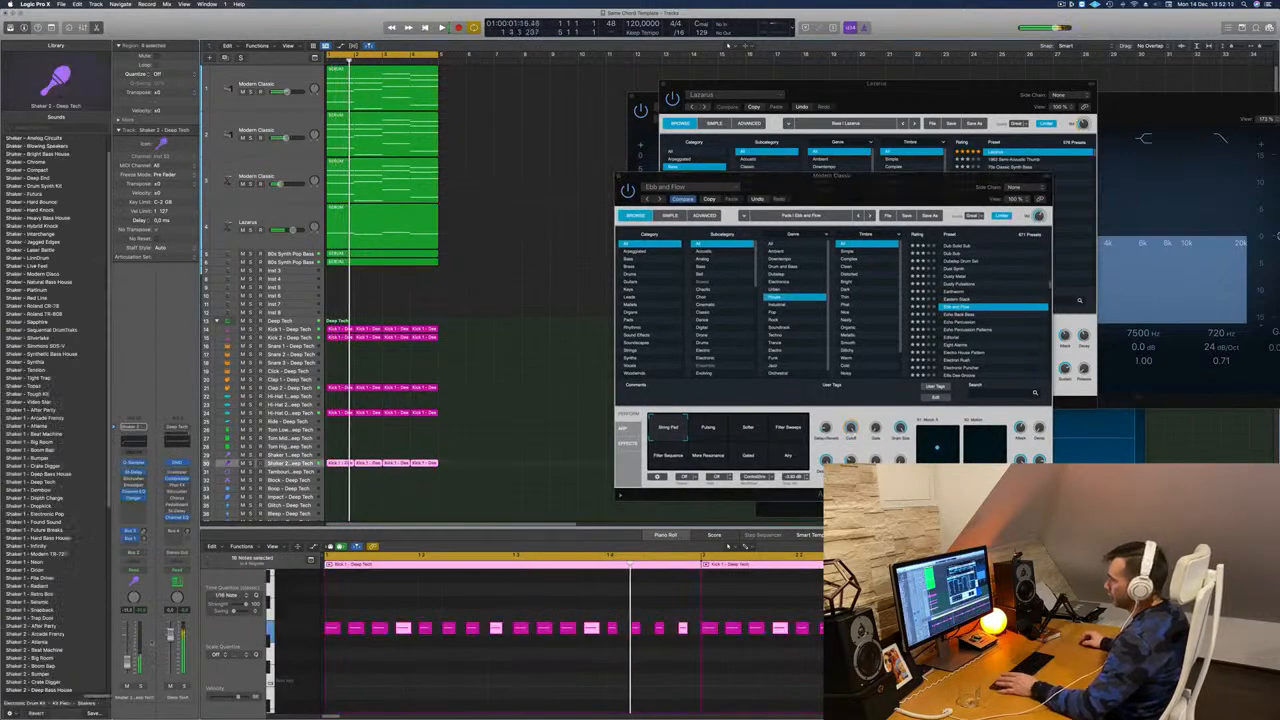
pyautogui.press('Return')
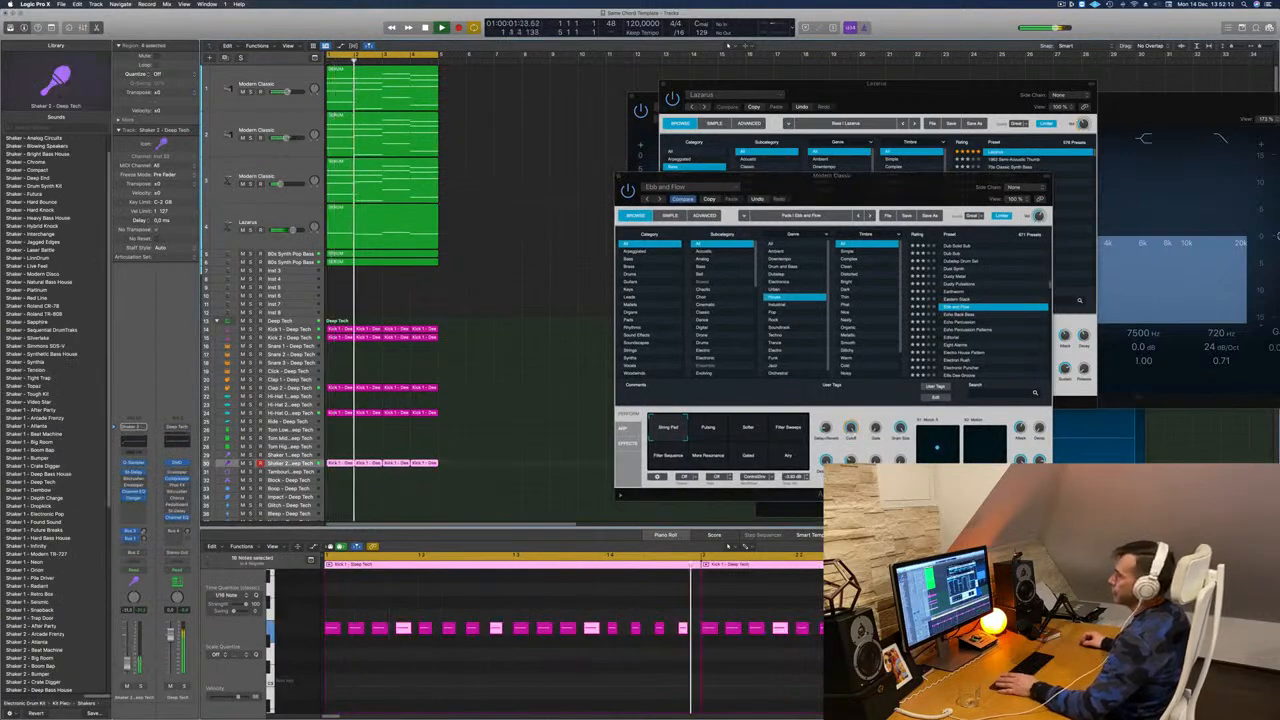
pyautogui.click(272, 178)
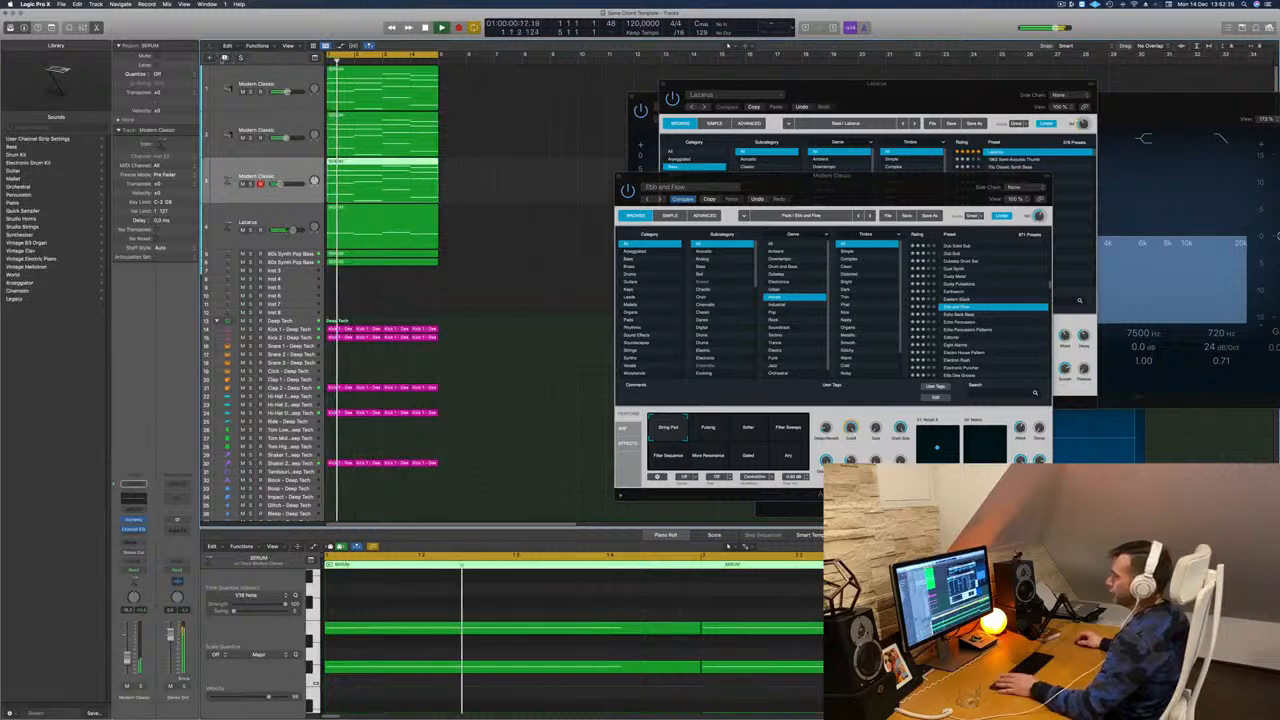
# Duplicate the third Modern Classic track, copy its SERUM region onto the new track, and restart playback.
pyautogui.click(225, 58)
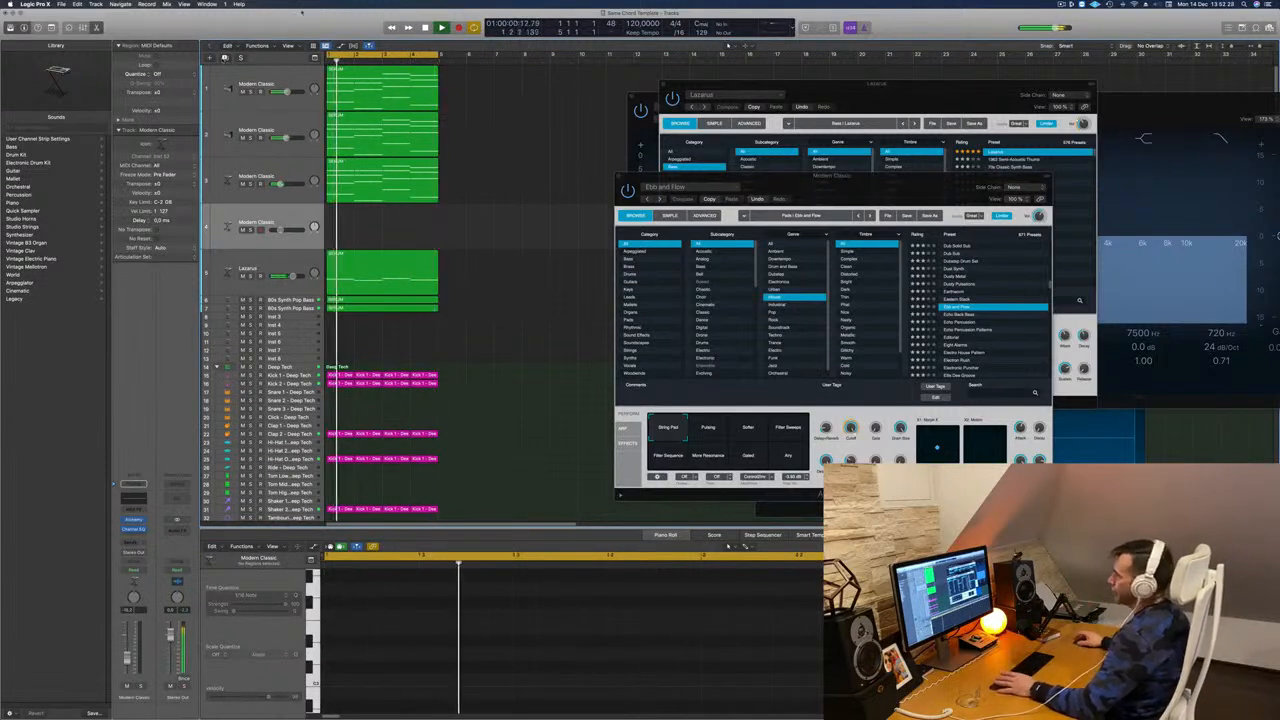
pyautogui.press('Up')
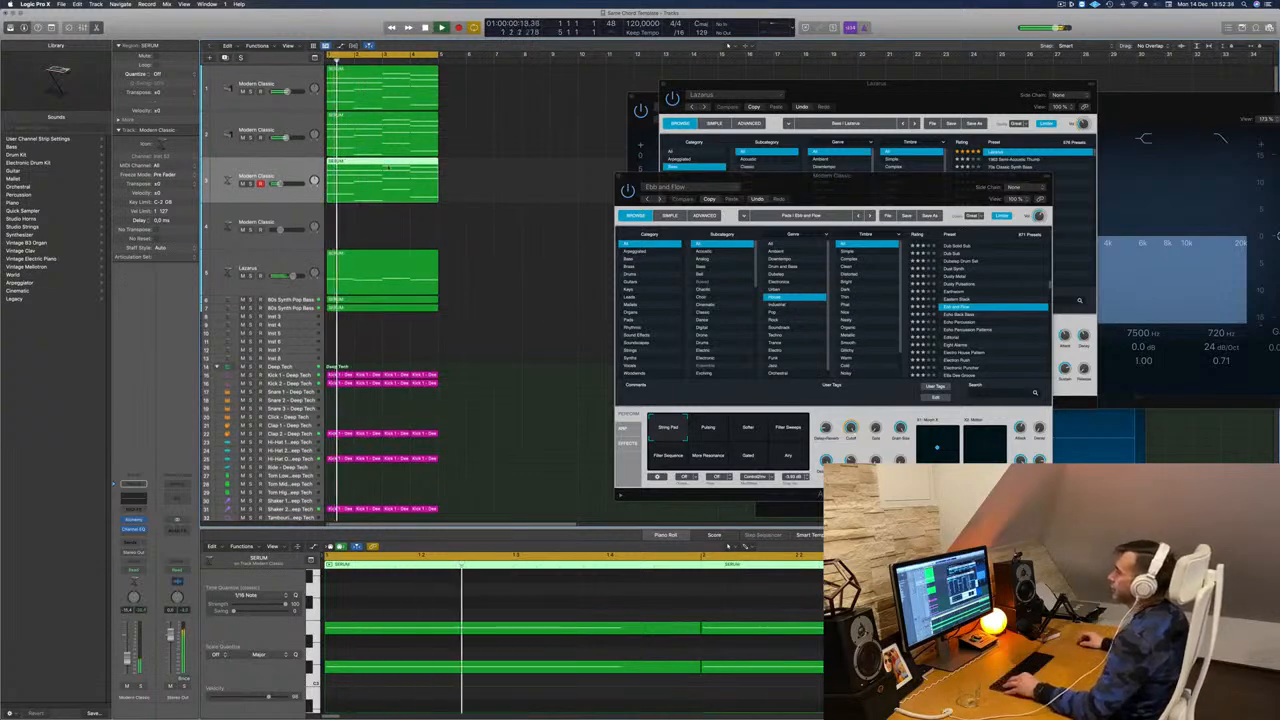
pyautogui.moveTo(408, 162); pyautogui.dragTo(357, 221)
pyautogui.press('space')
pyautogui.press('space')
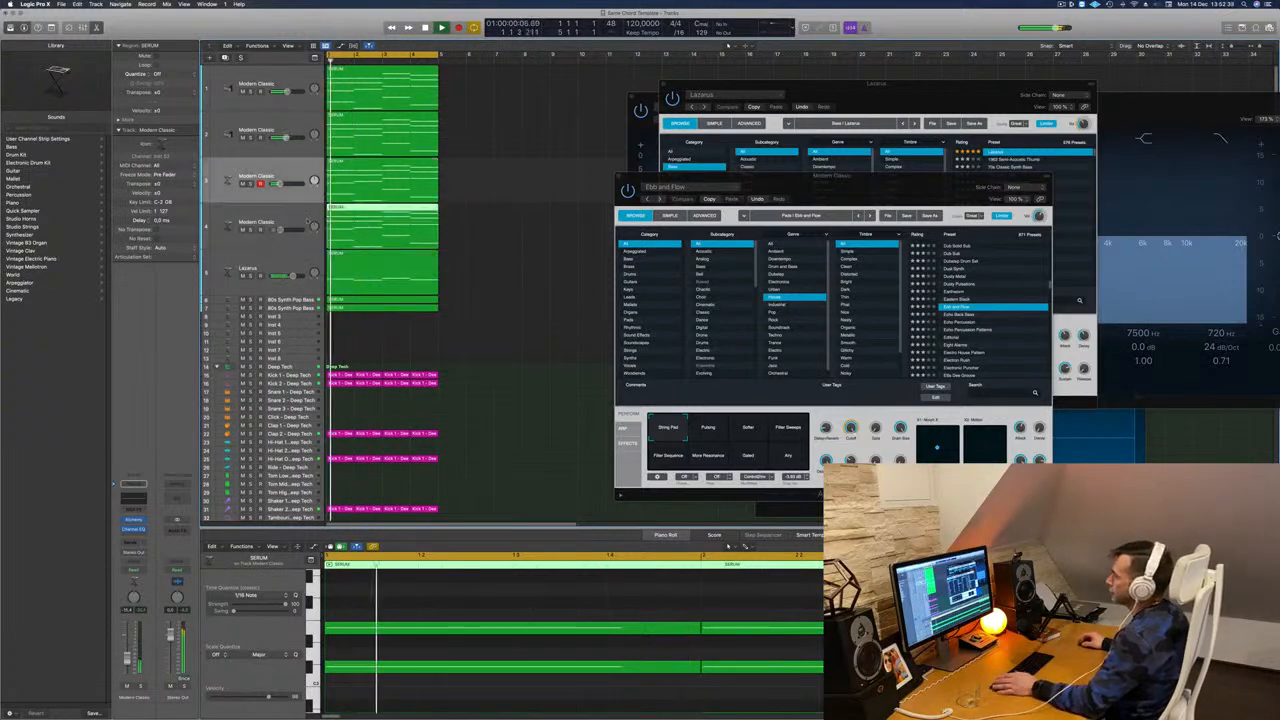
# Open the Alchemy synth of the fourth Modern Classic track and move its window clear of the tracks.
pyautogui.click(313, 225)
pyautogui.press('space')
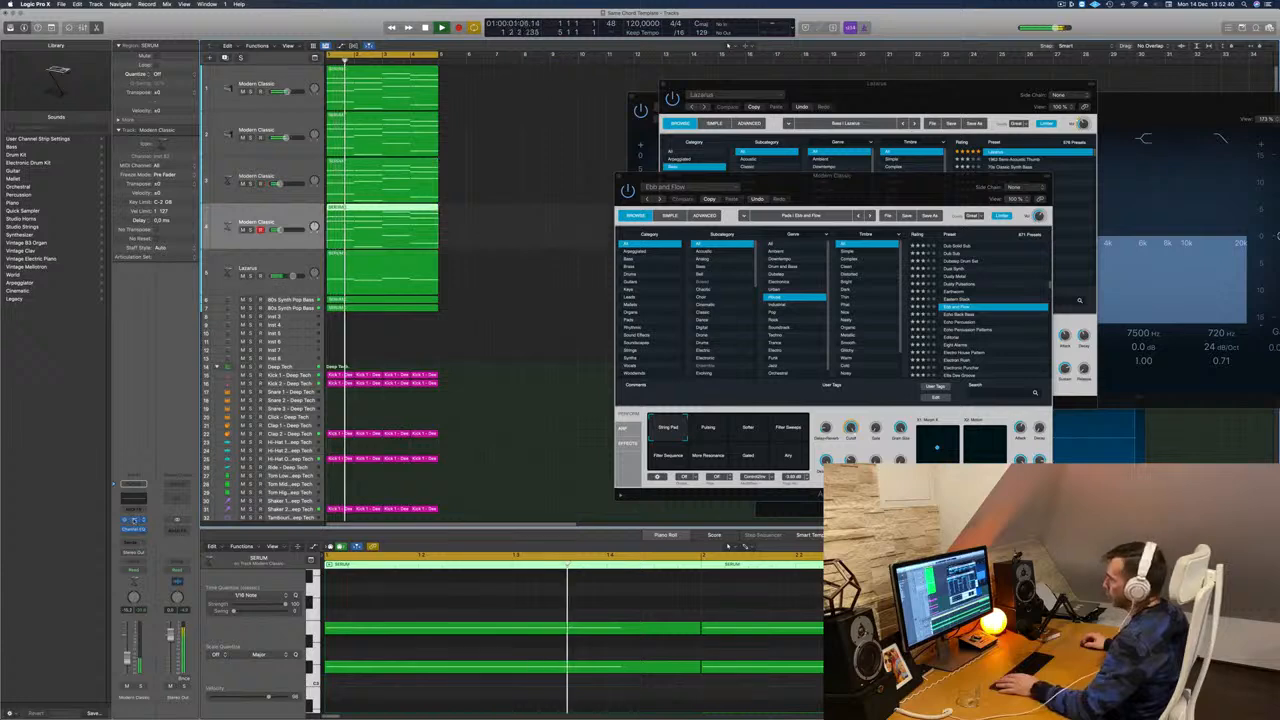
pyautogui.click(134, 520)
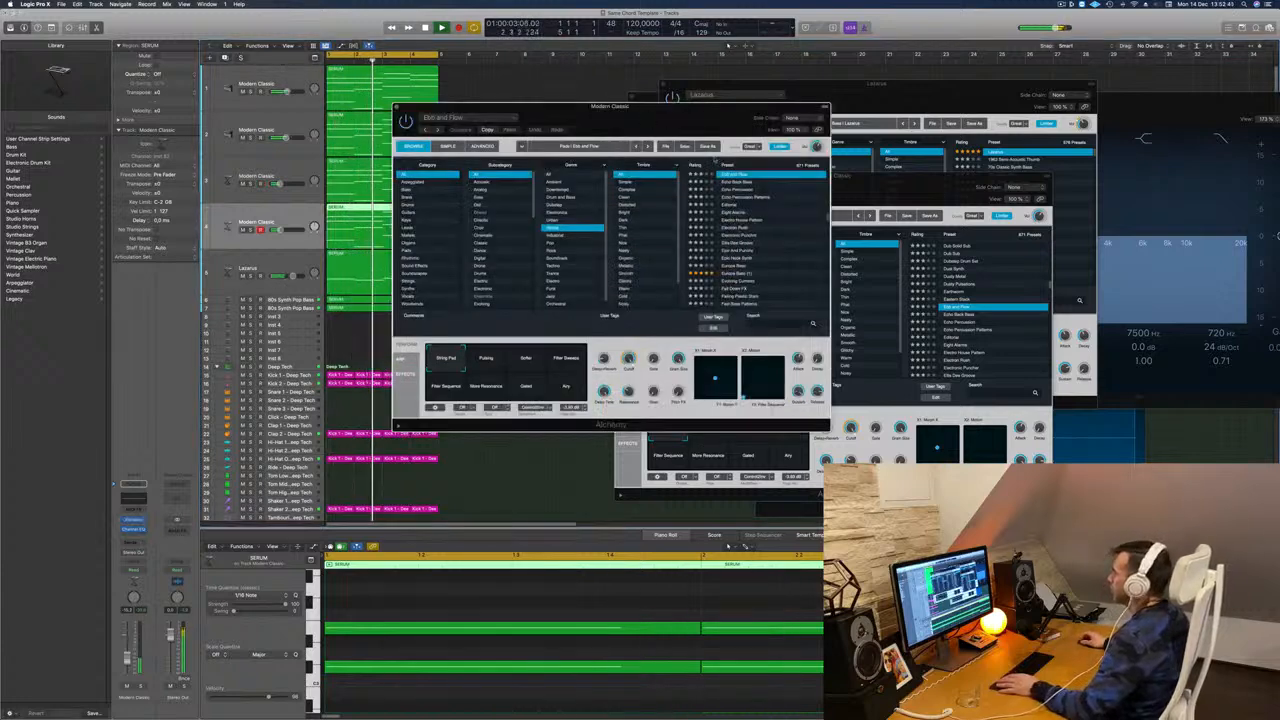
pyautogui.moveTo(649, 121); pyautogui.dragTo(840, 234)
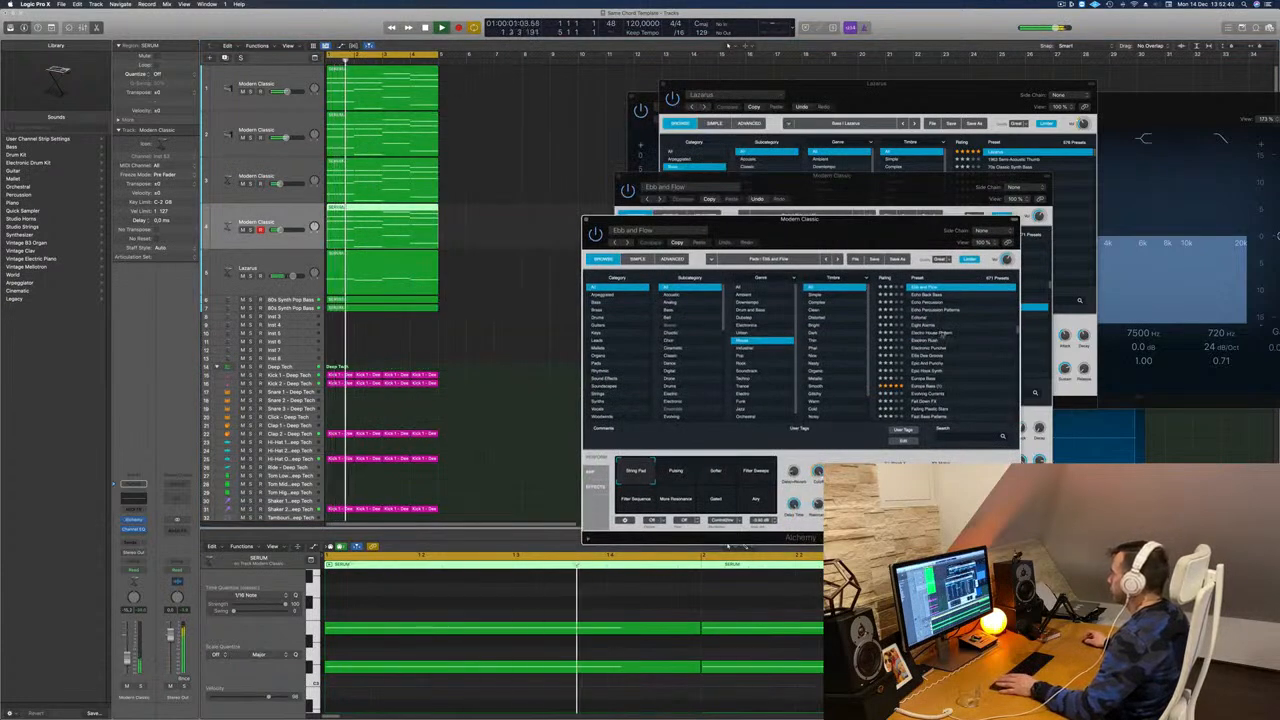
# Load the Echo Back Bass preset on the fourth Modern Classic track and audition it soloed from the start.
pyautogui.click(928, 296)
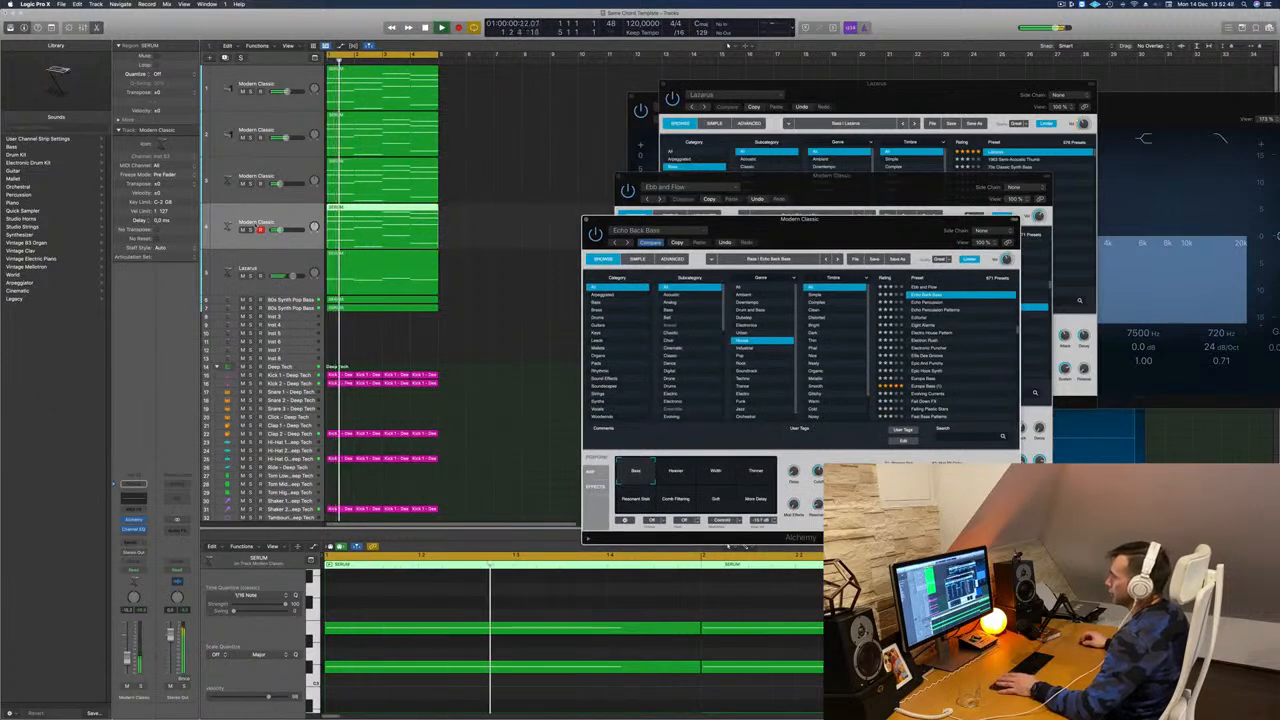
pyautogui.hotkey('ctrl', 's')
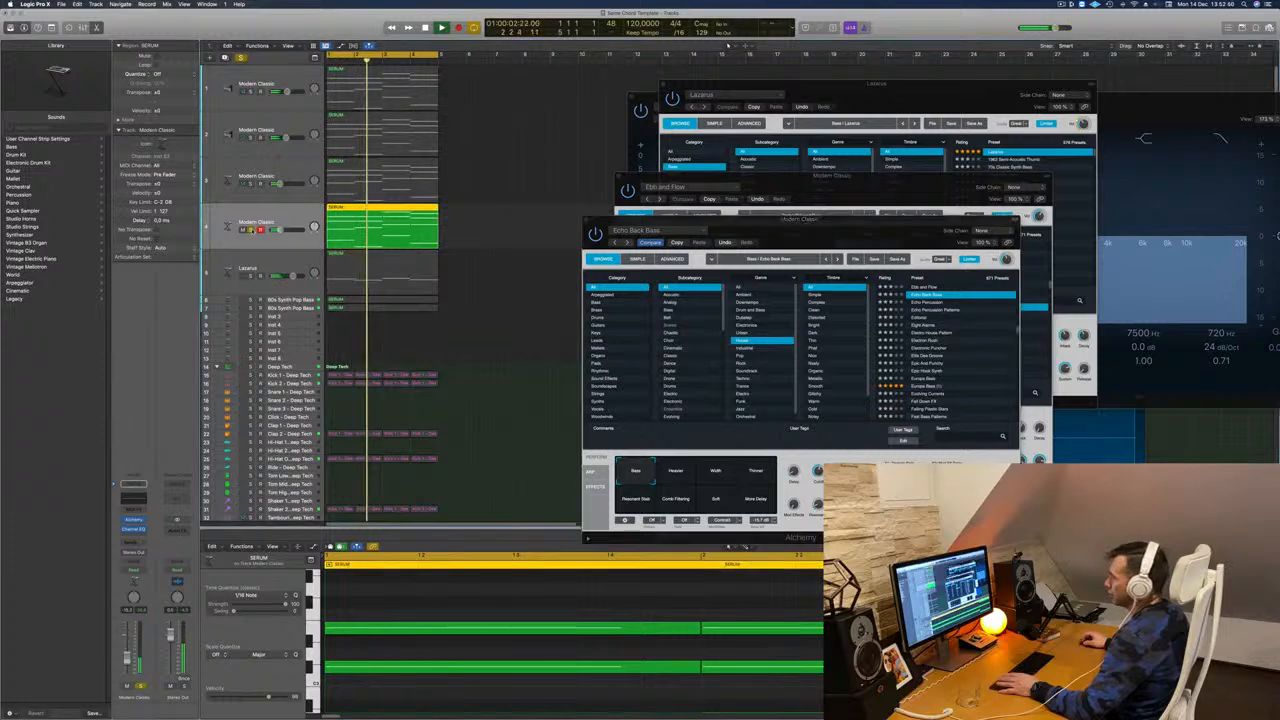
pyautogui.press('Return')
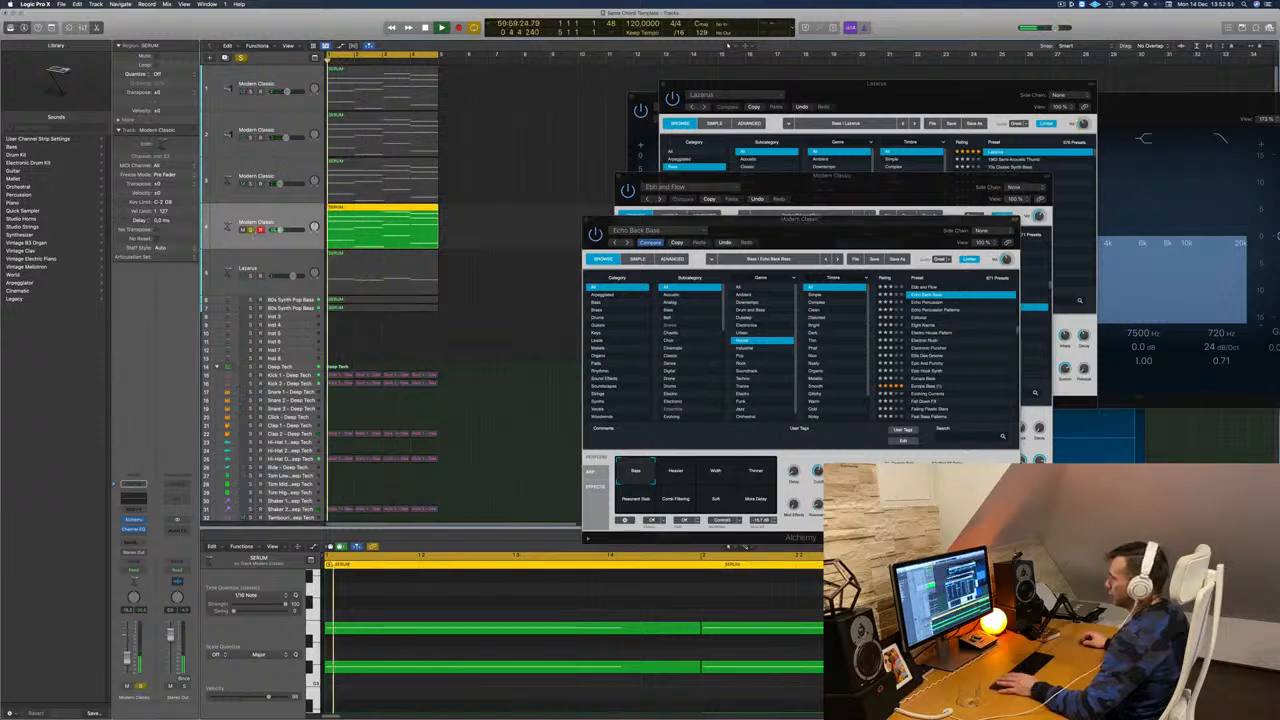
pyautogui.press('Return')
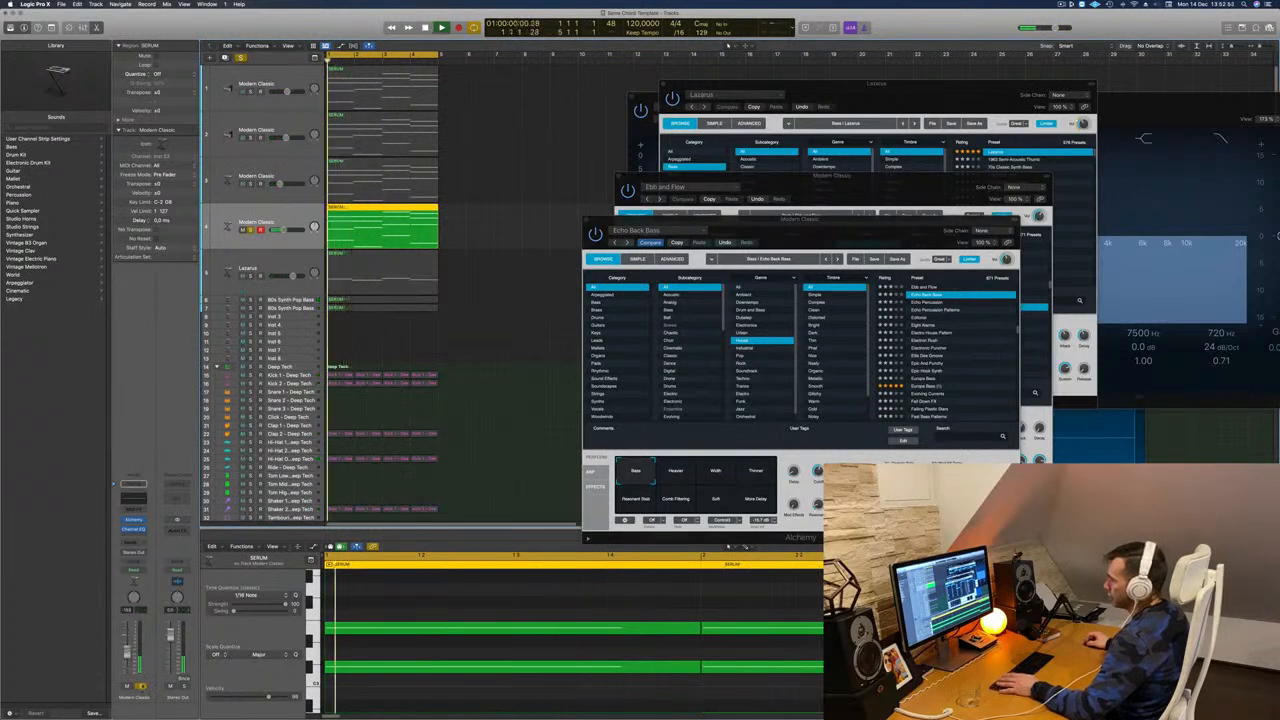
pyautogui.hotkey('ctrl', 's')
pyautogui.press('Return')
# Audition the Echo Percussion and Echo Percussion Patterns presets against the full arrangement.
pyautogui.click(925, 303)
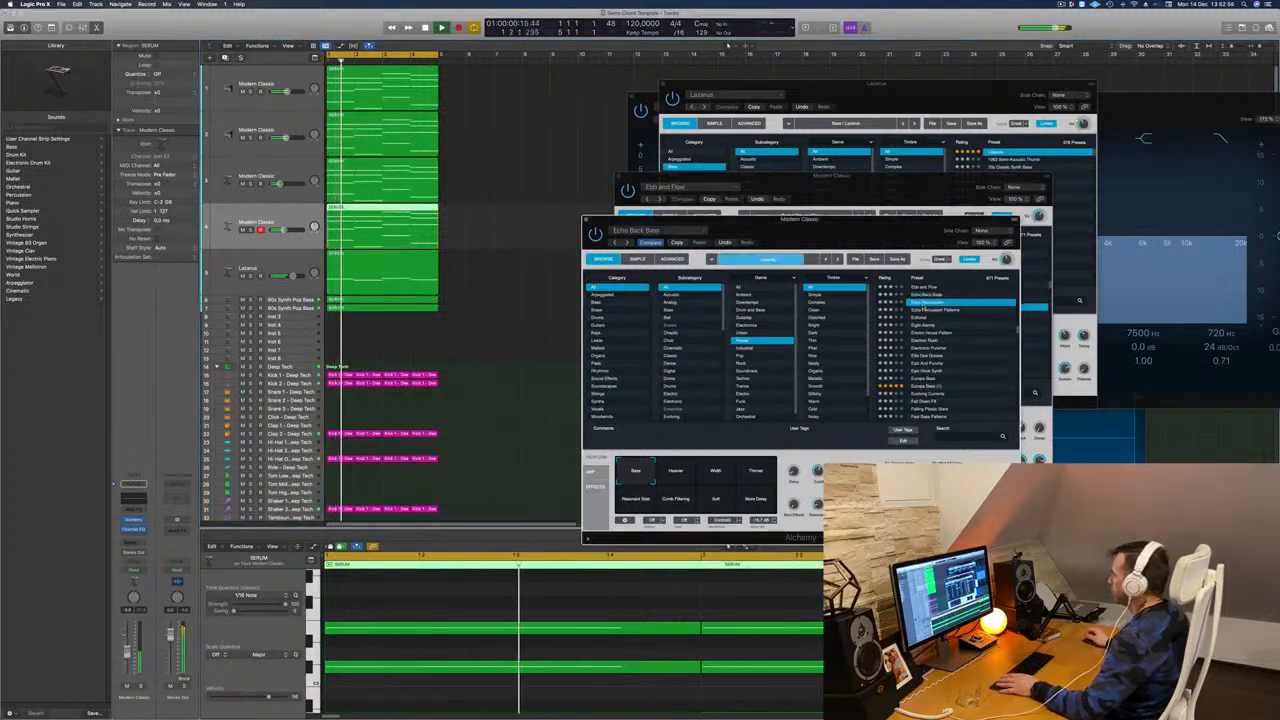
pyautogui.press('Return')
pyautogui.moveTo(885, 223); pyautogui.dragTo(819, 235)
pyautogui.click(872, 323)
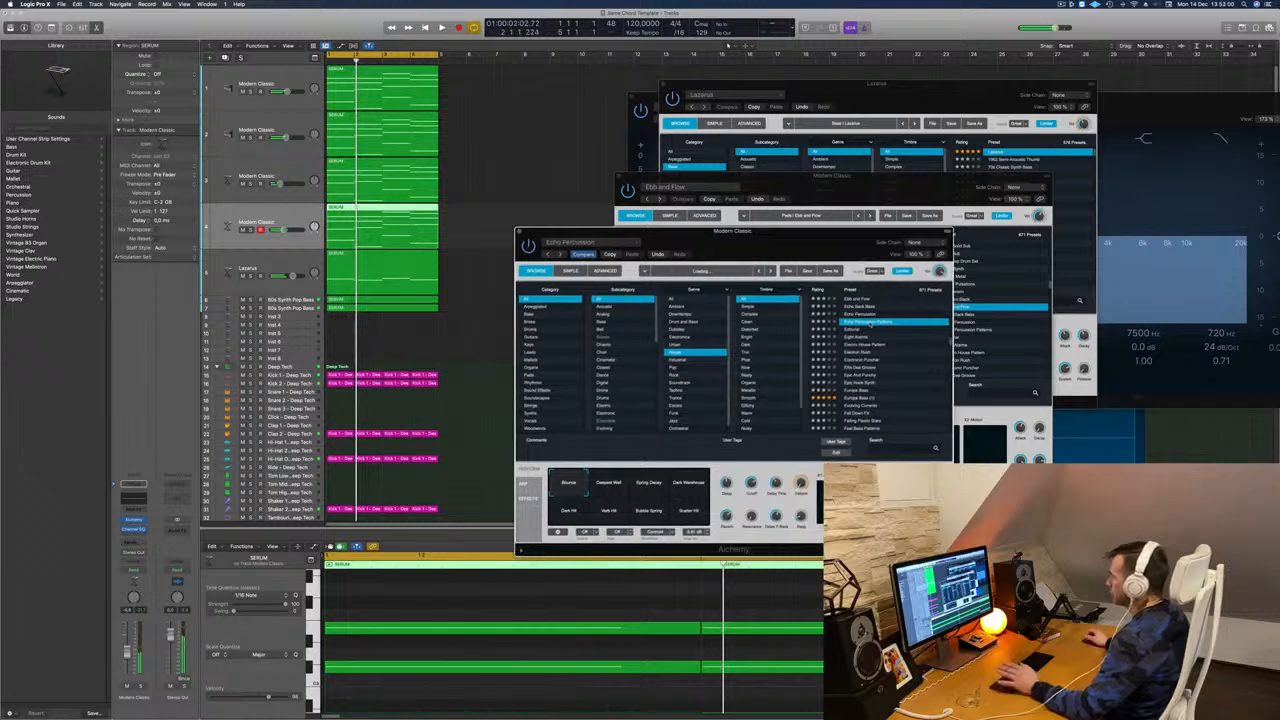
pyautogui.press('space')
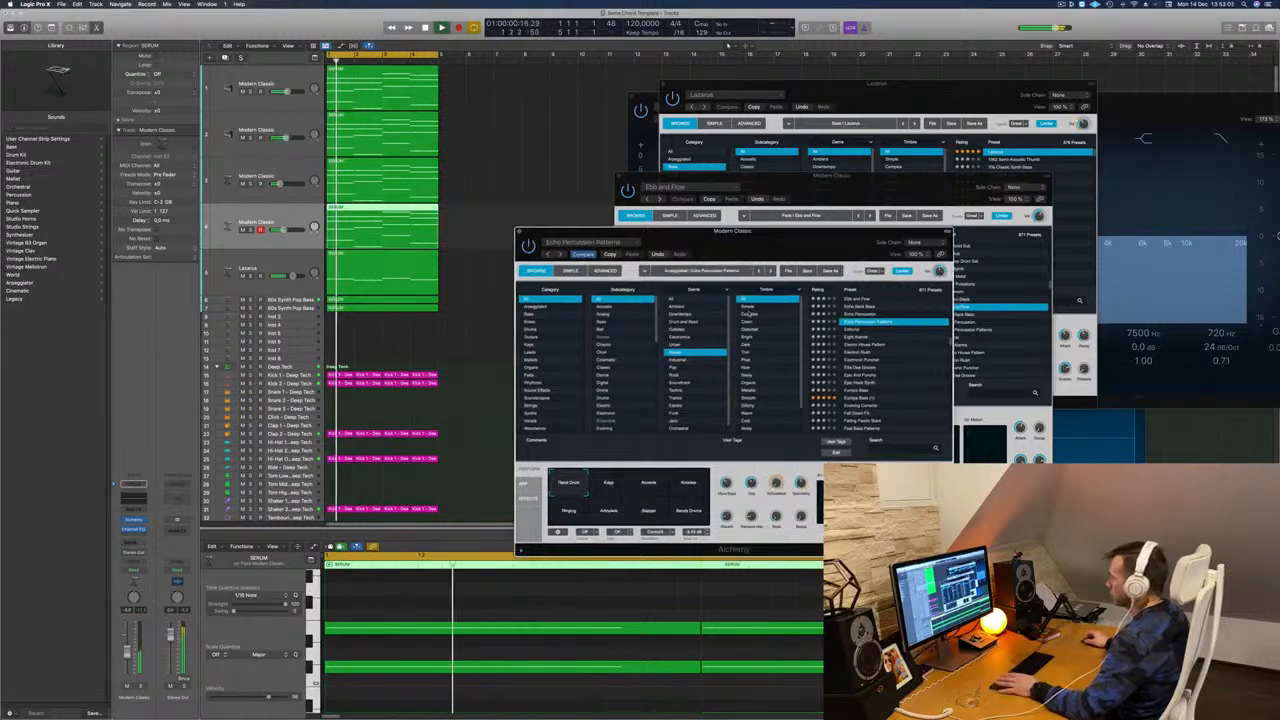
# Filter the Alchemy presets to the Arpeggiated category and audition Electro House Pattern.
pyautogui.click(535, 306)
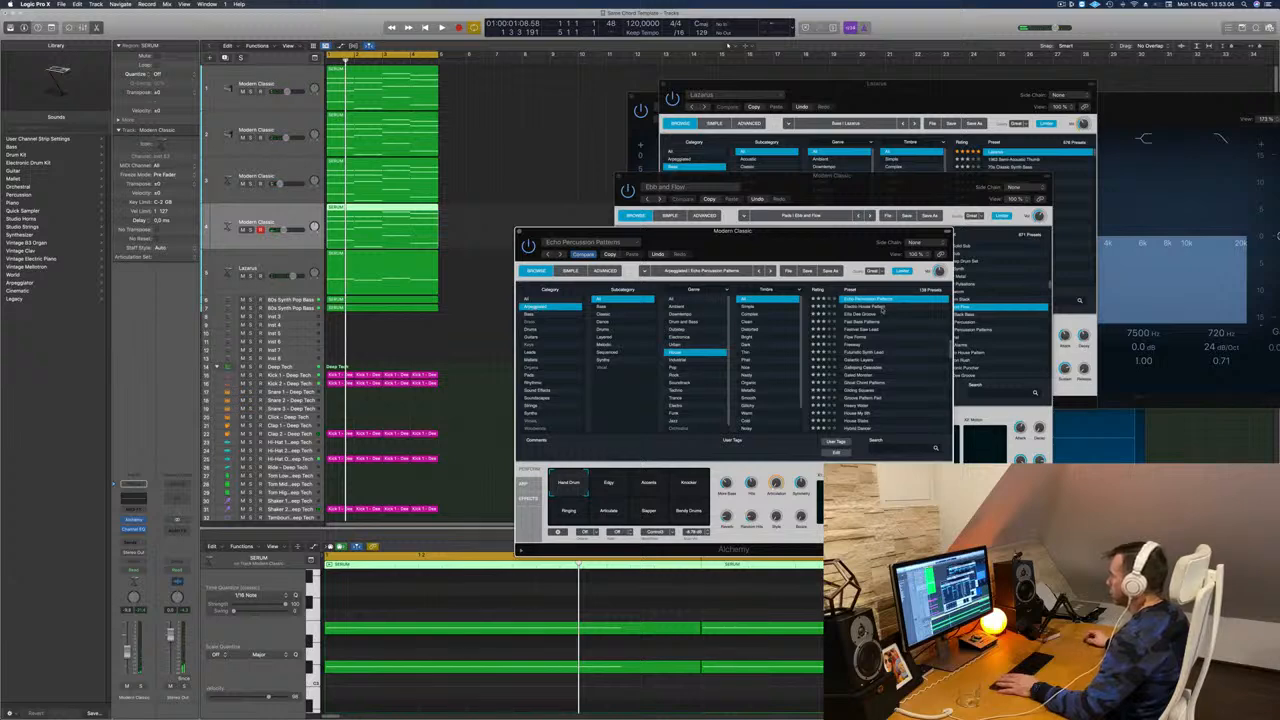
pyautogui.scroll(3, 882, 309)
pyautogui.click(868, 355)
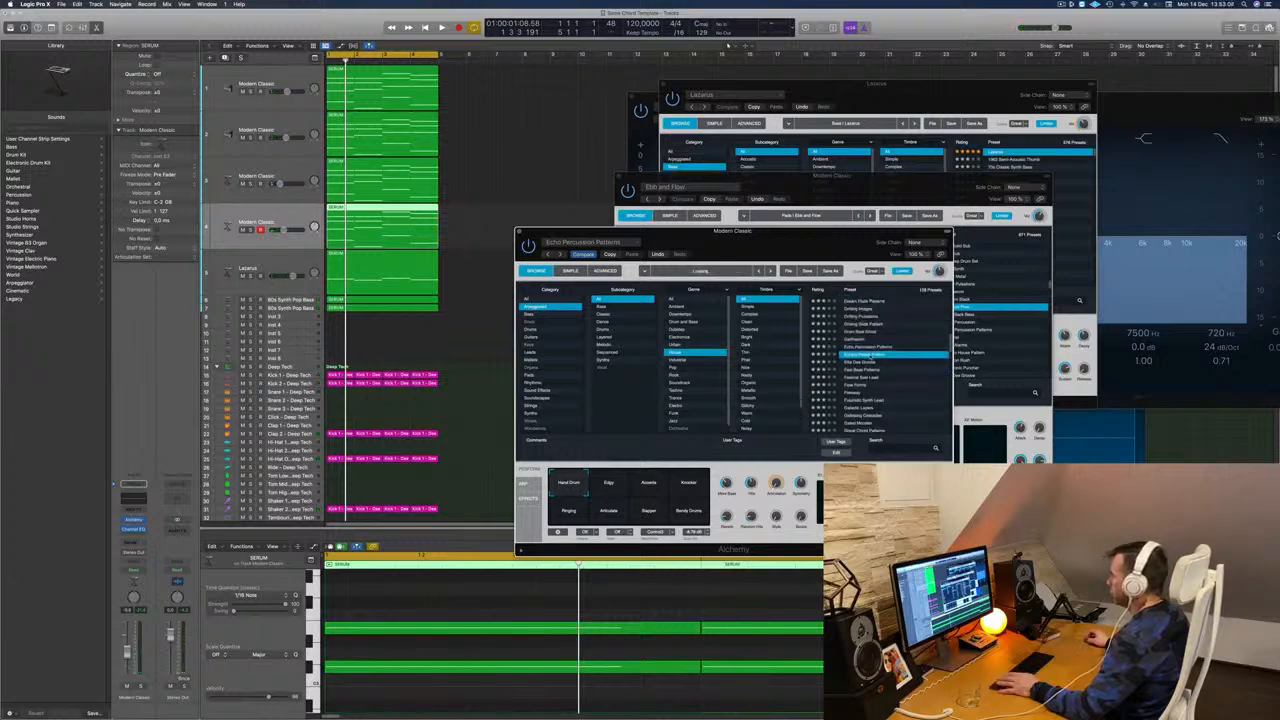
pyautogui.moveTo(798, 240); pyautogui.dragTo(853, 182)
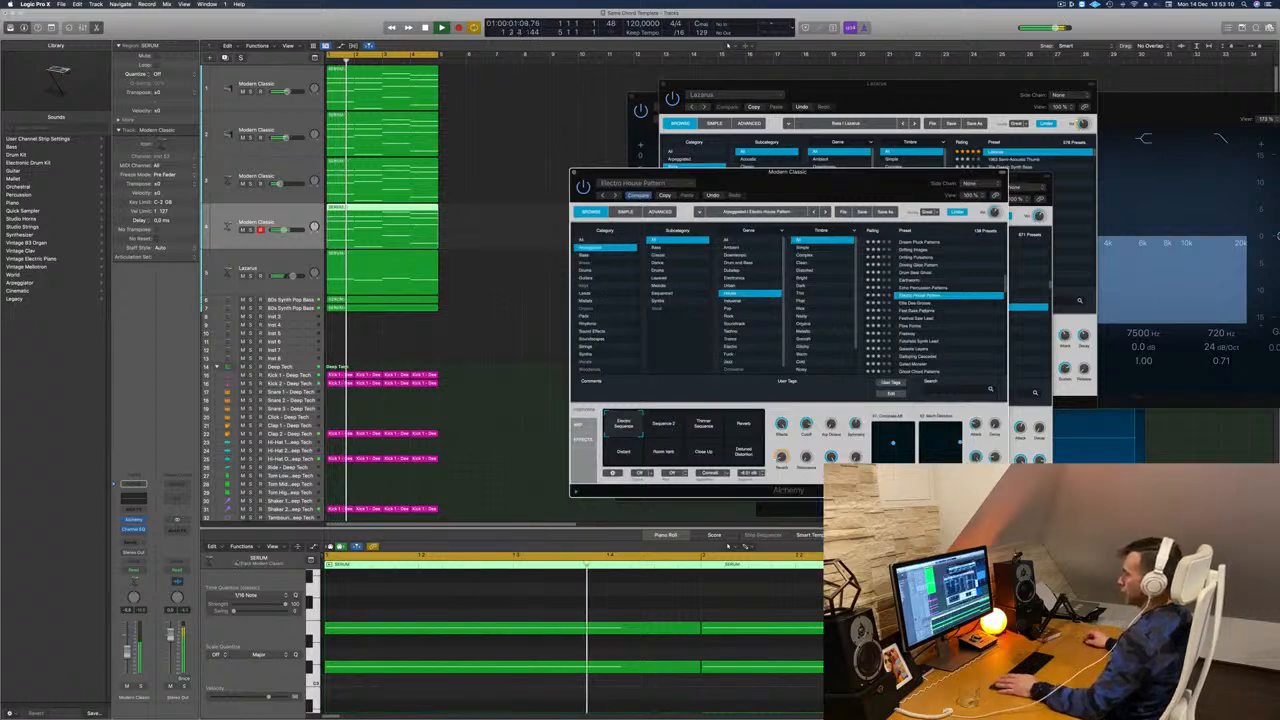
pyautogui.press('space')
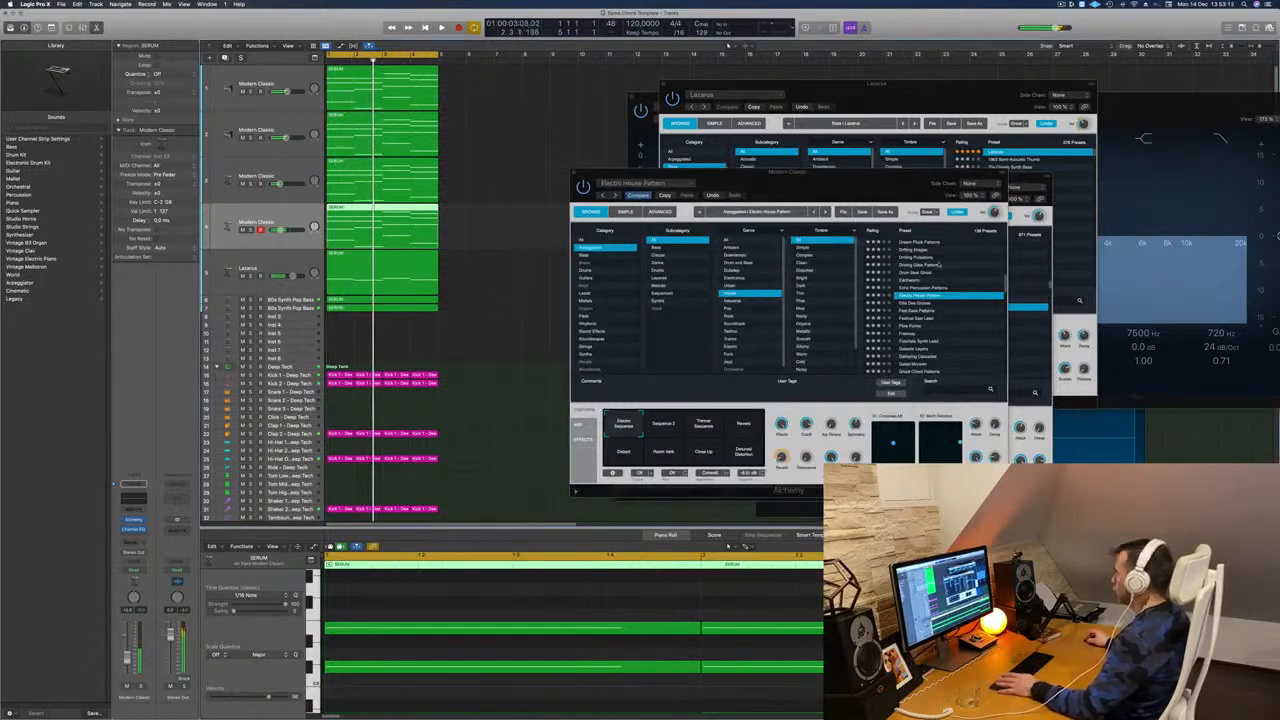
# Audition the Ellis Dee Groove preset and load Fast Bass Patterns, playing each with the beat.
pyautogui.click(906, 303)
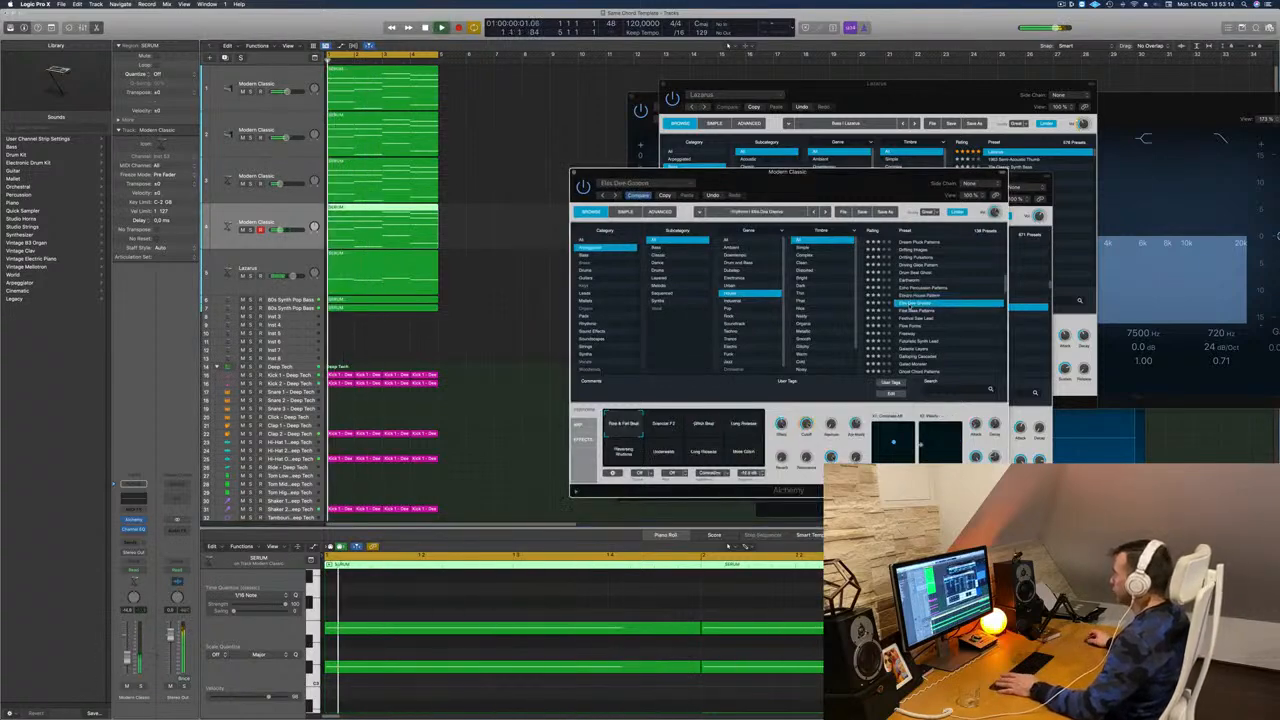
pyautogui.moveTo(864, 178); pyautogui.dragTo(878, 153)
pyautogui.press('space')
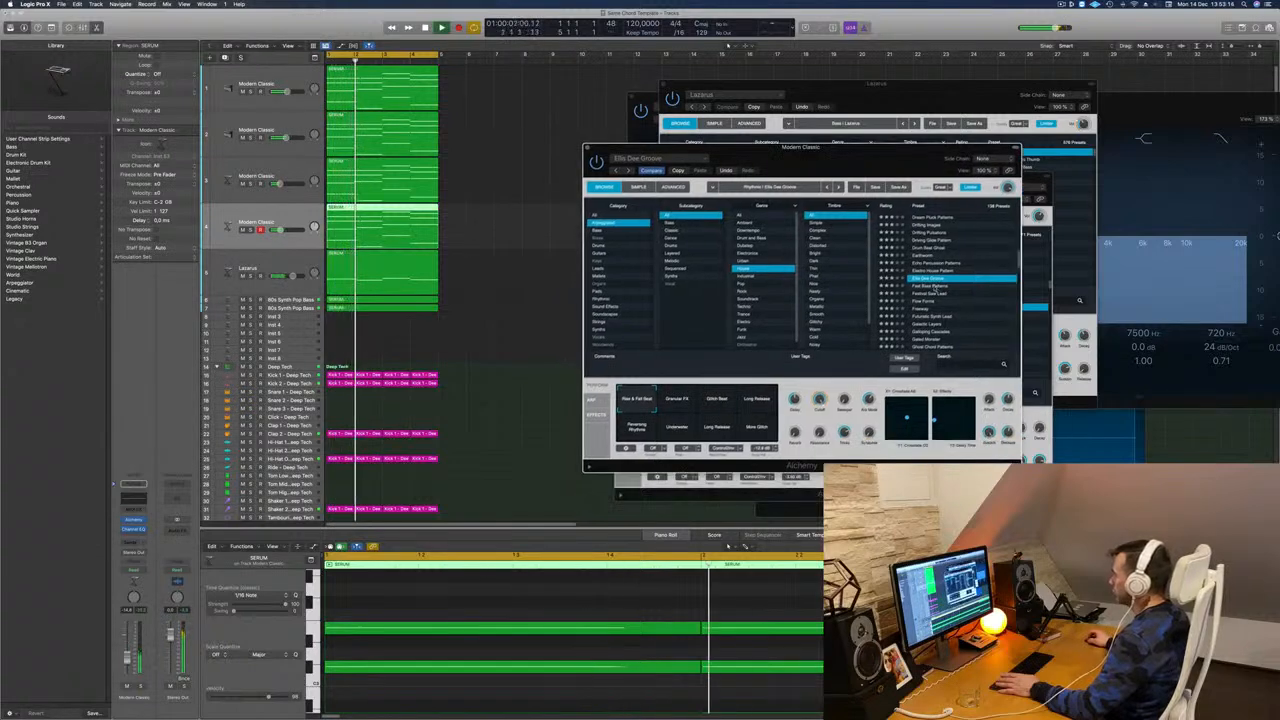
pyautogui.click(935, 288)
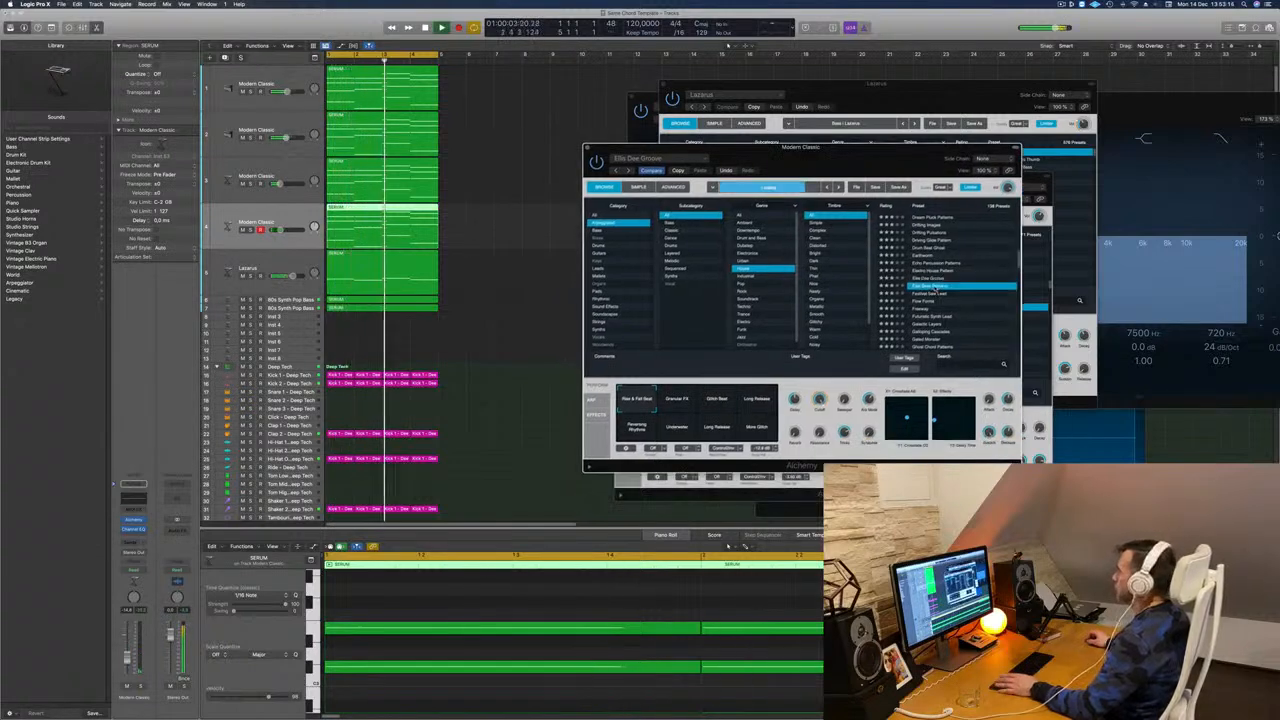
pyautogui.press('Return')
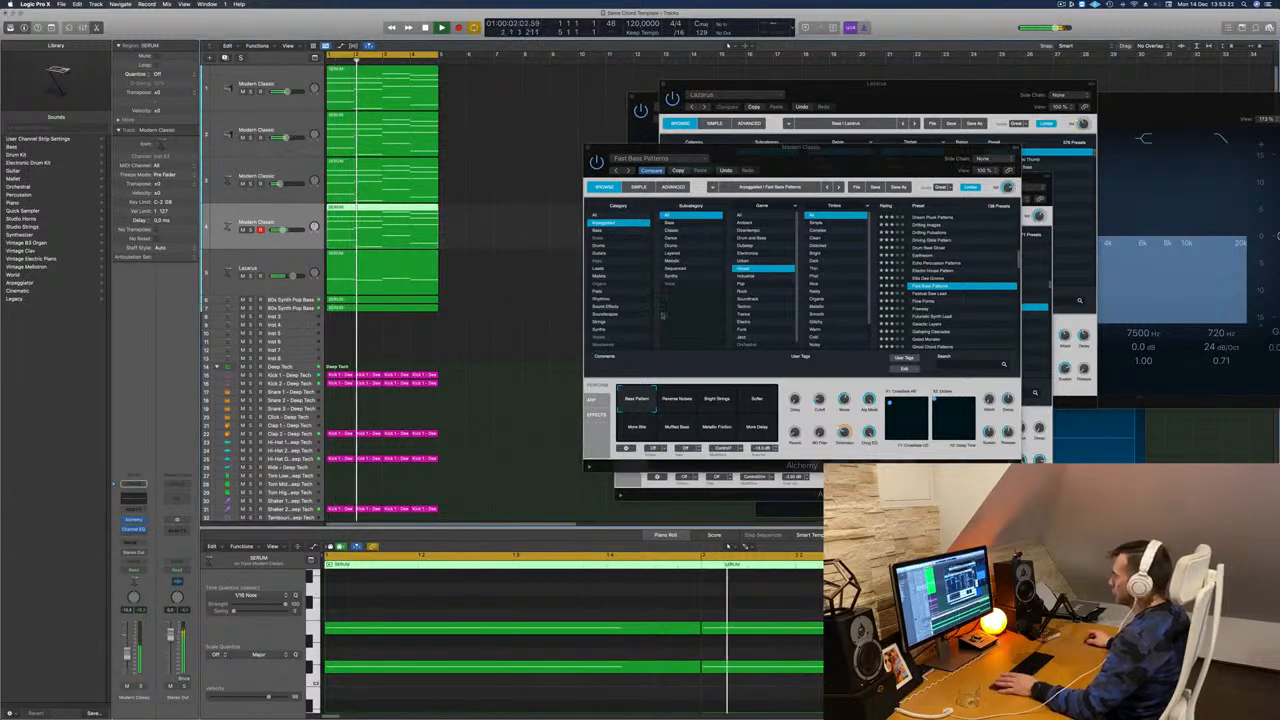
# Try Fast Bass Patterns' Bright Strings, Softer and More Bite snapshots during playback.
pyautogui.click(727, 396)
pyautogui.click(757, 403)
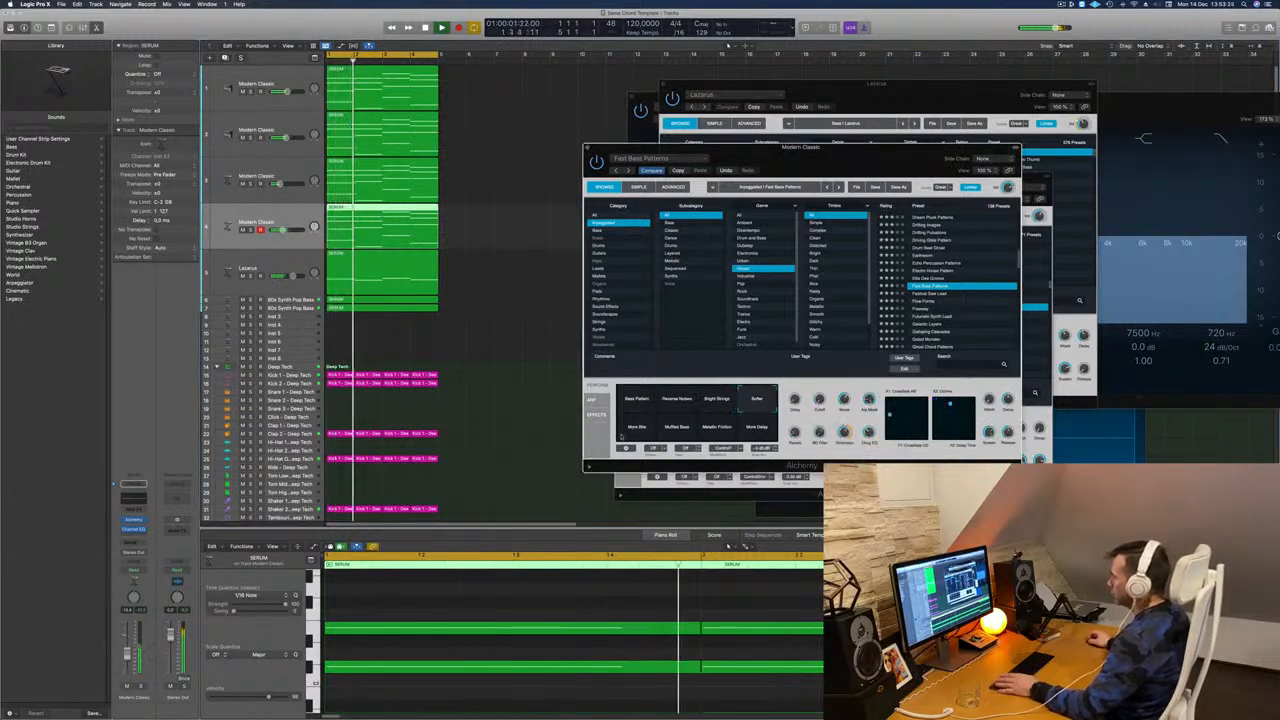
pyautogui.click(641, 427)
pyautogui.press('space')
# Audition the Festival Saw Lead and Flow Forms presets with playback restarted for each.
pyautogui.click(938, 293)
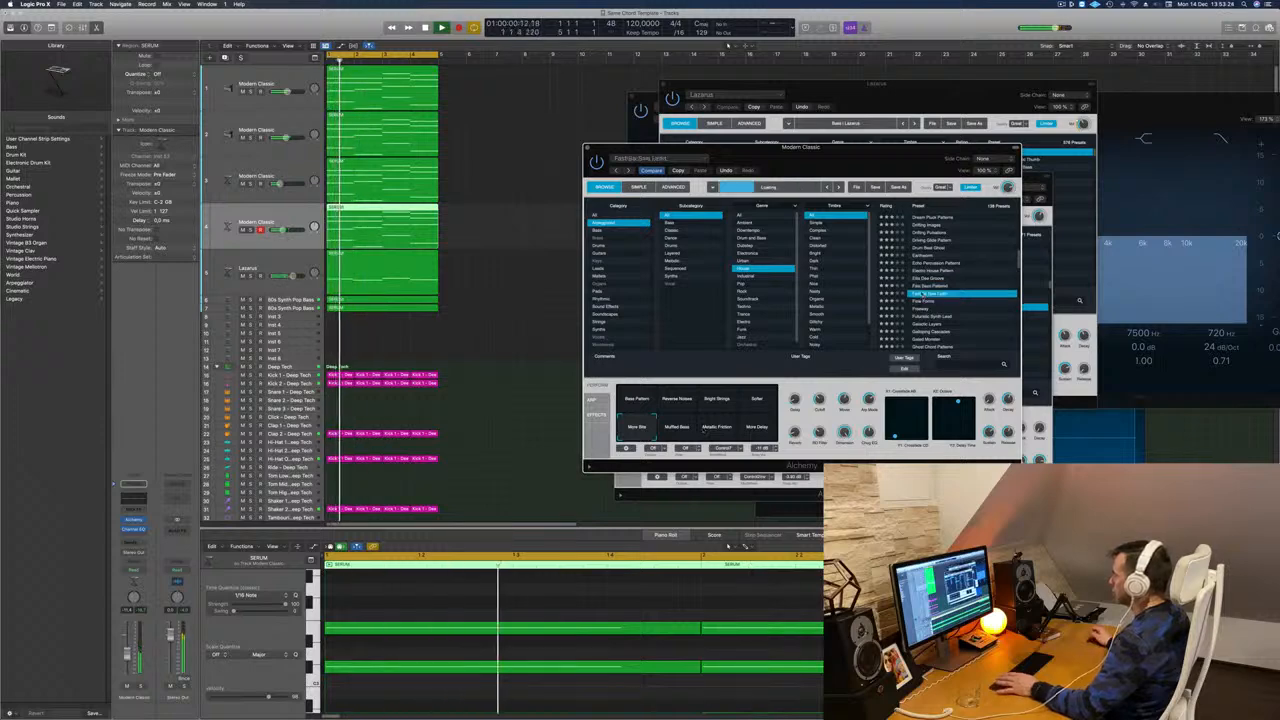
pyautogui.press('space')
pyautogui.press('space')
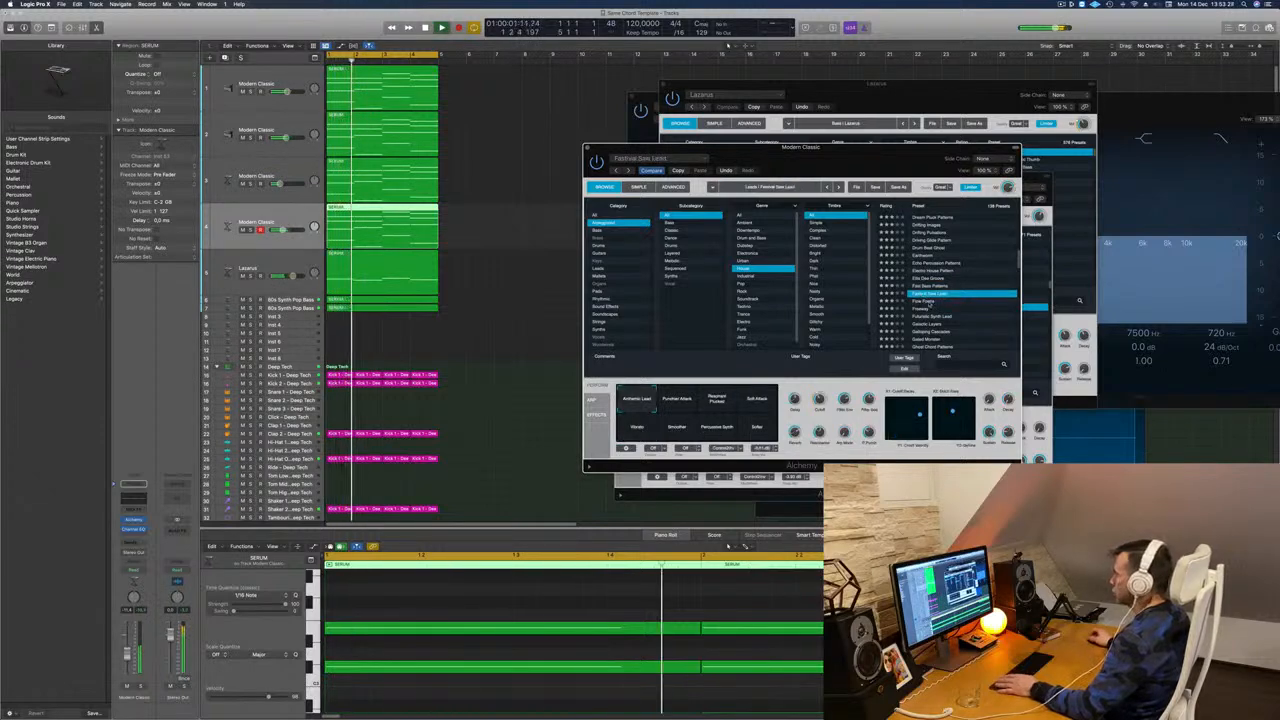
pyautogui.click(929, 303)
pyautogui.press('space')
pyautogui.press('space')
pyautogui.moveTo(880, 163); pyautogui.dragTo(861, 163)
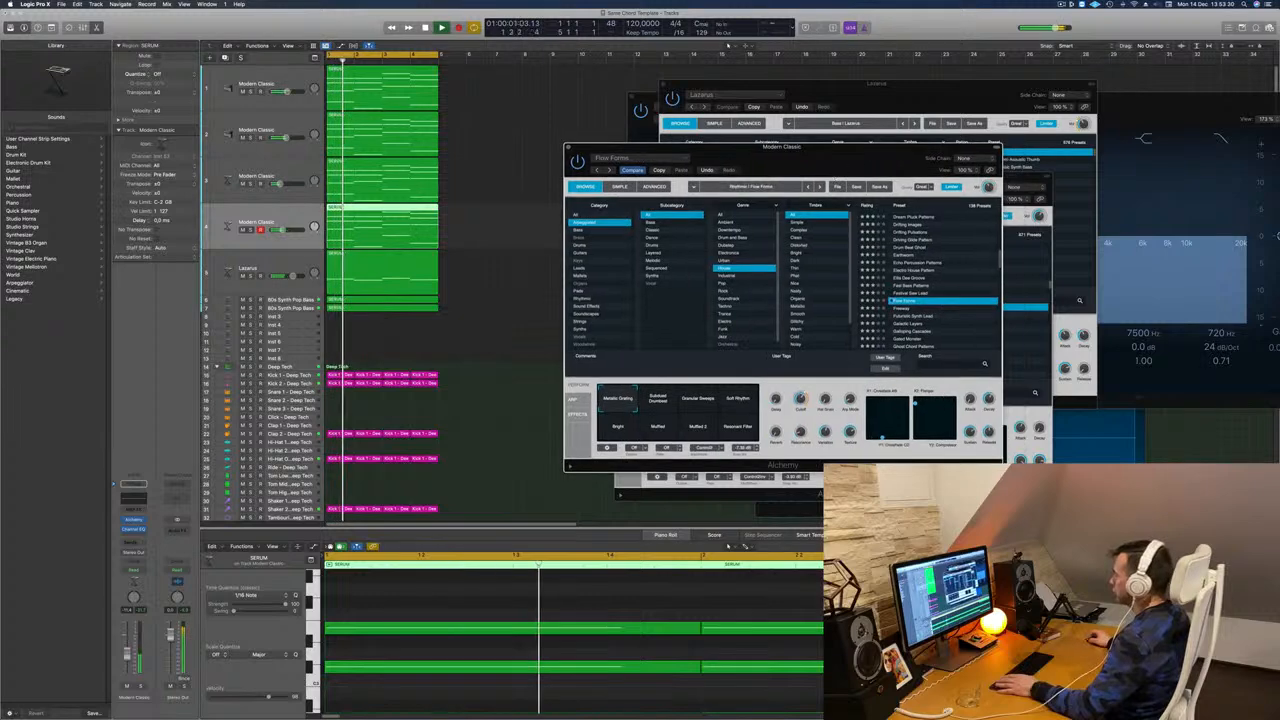
# Audition the Futuristic Synth Lead and Galactic Layers presets, moving the Alchemy window up.
pyautogui.click(903, 308)
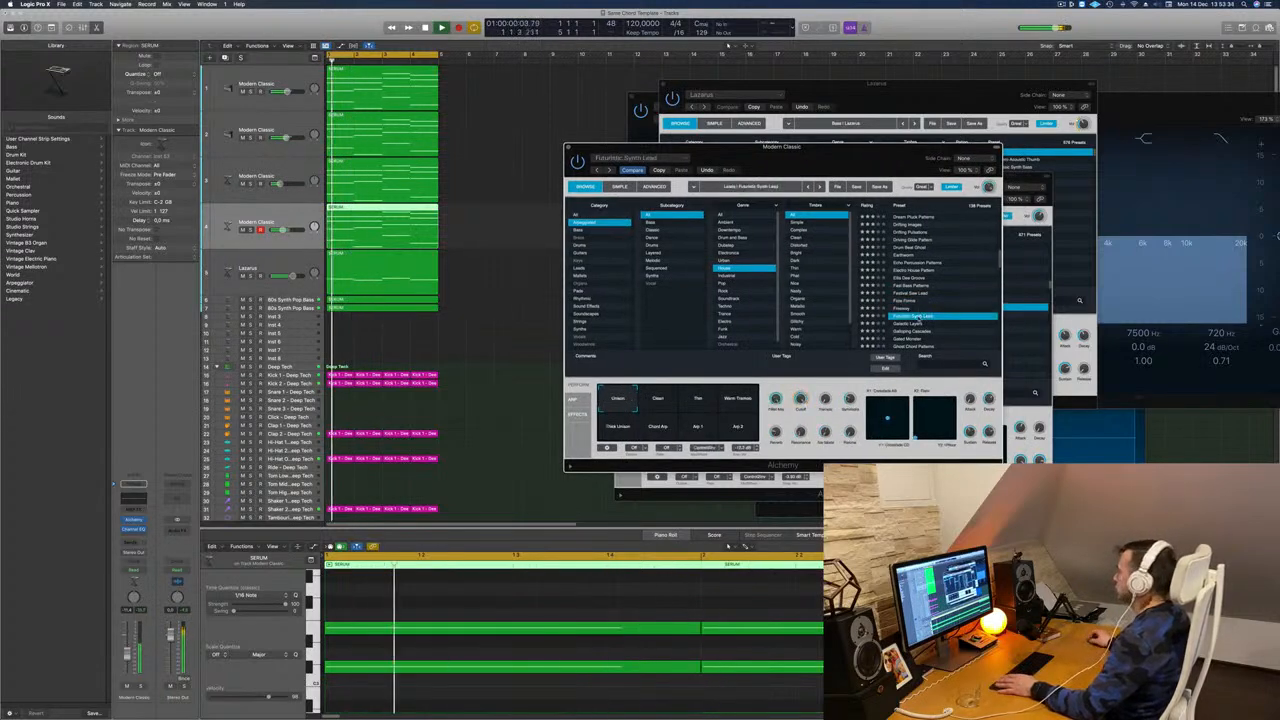
pyautogui.moveTo(844, 156); pyautogui.dragTo(854, 96)
pyautogui.click(925, 264)
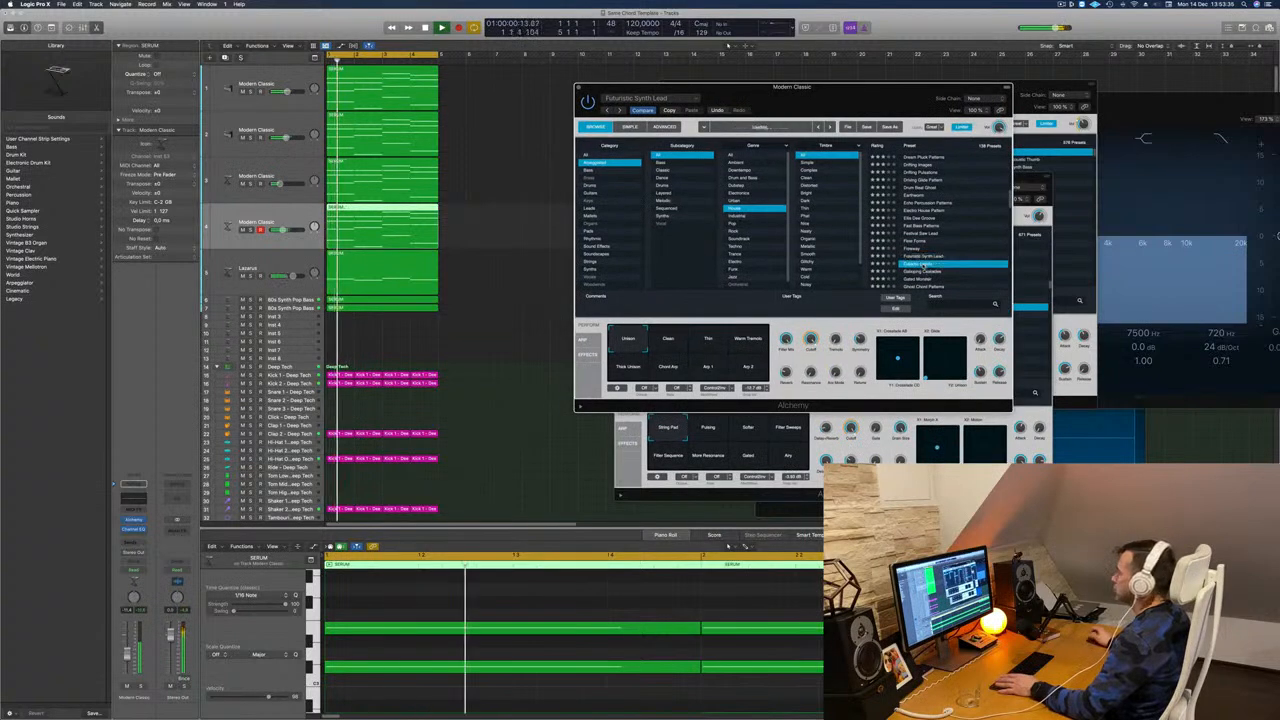
# Audition the Gated Monster and Ghost Chord Patterns presets on the fourth Modern Classic track.
pyautogui.scroll(-5, 986, 234)
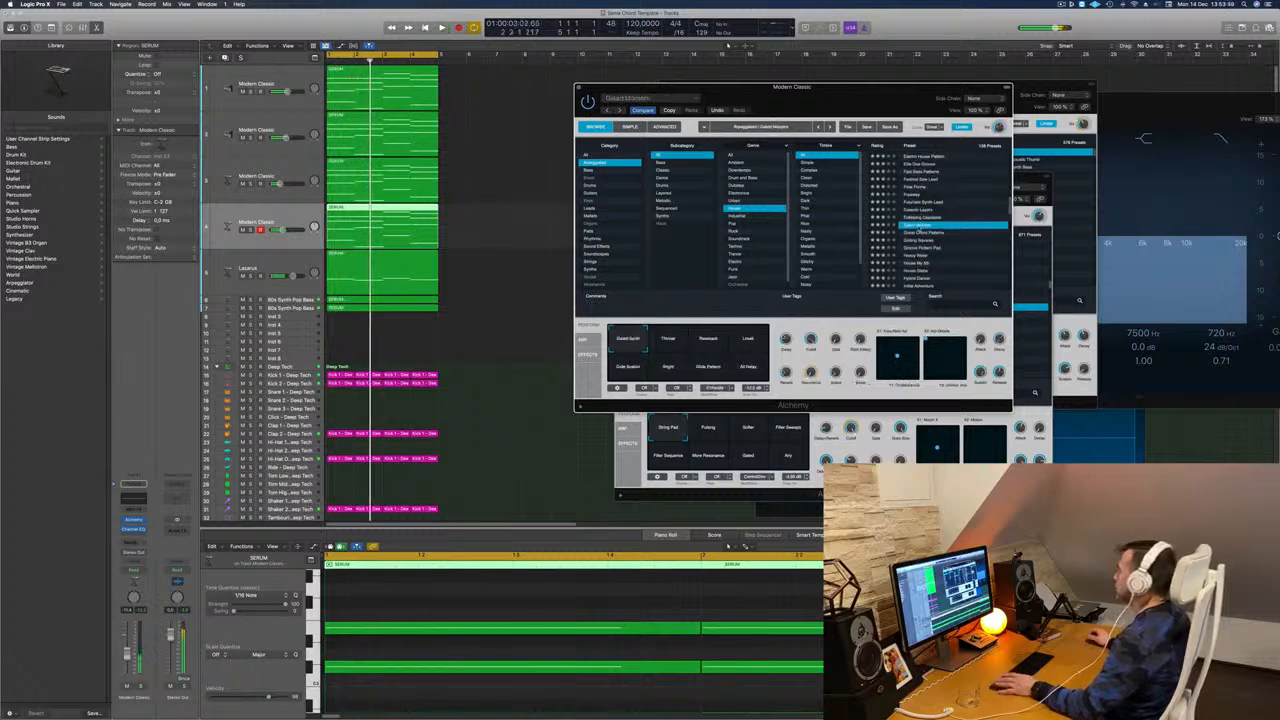
pyautogui.scroll(-2, 950, 214)
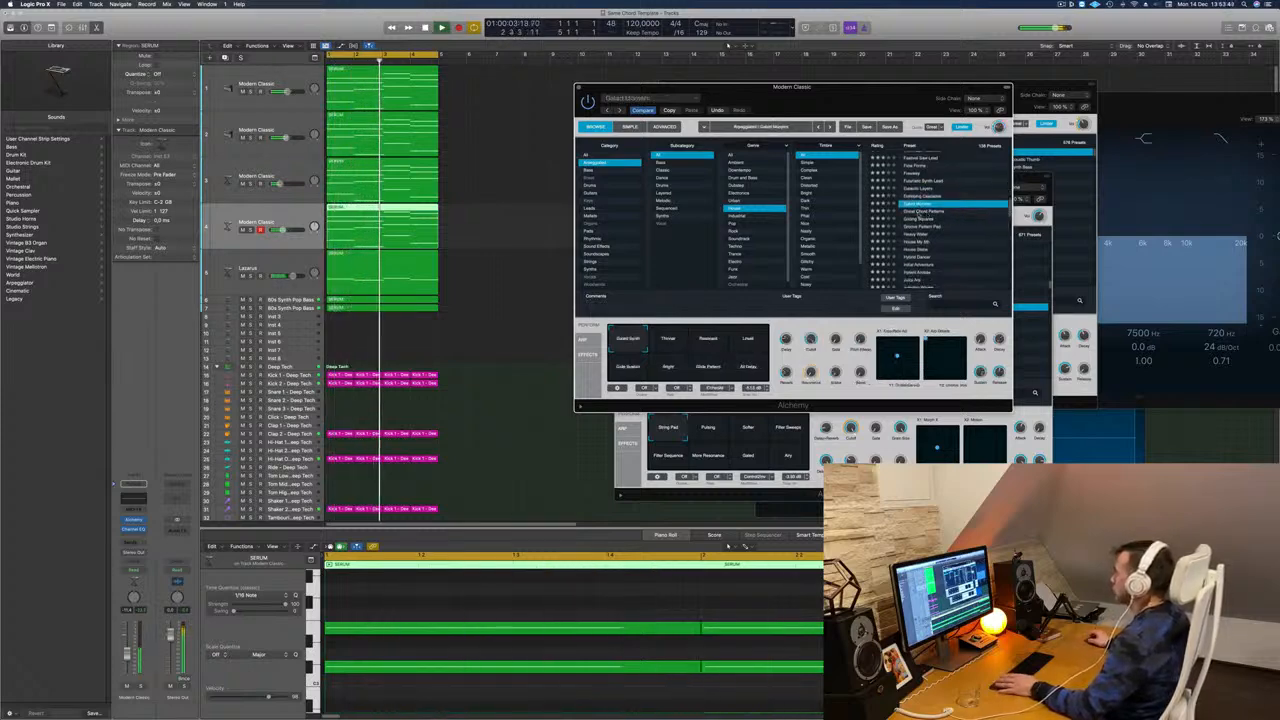
pyautogui.click(918, 212)
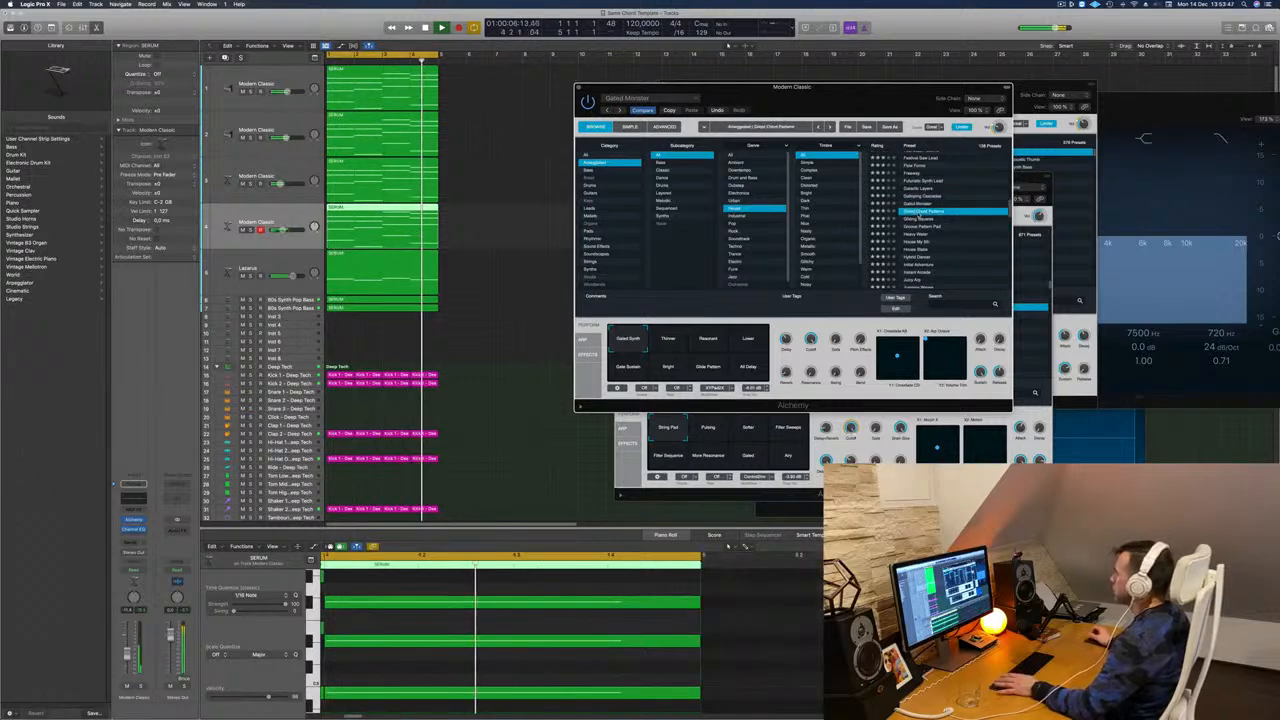
# Load the Groove Pattern Pad preset and lower the fourth Modern Classic track's volume slightly.
pyautogui.scroll(-2, 945, 220)
pyautogui.click(913, 203)
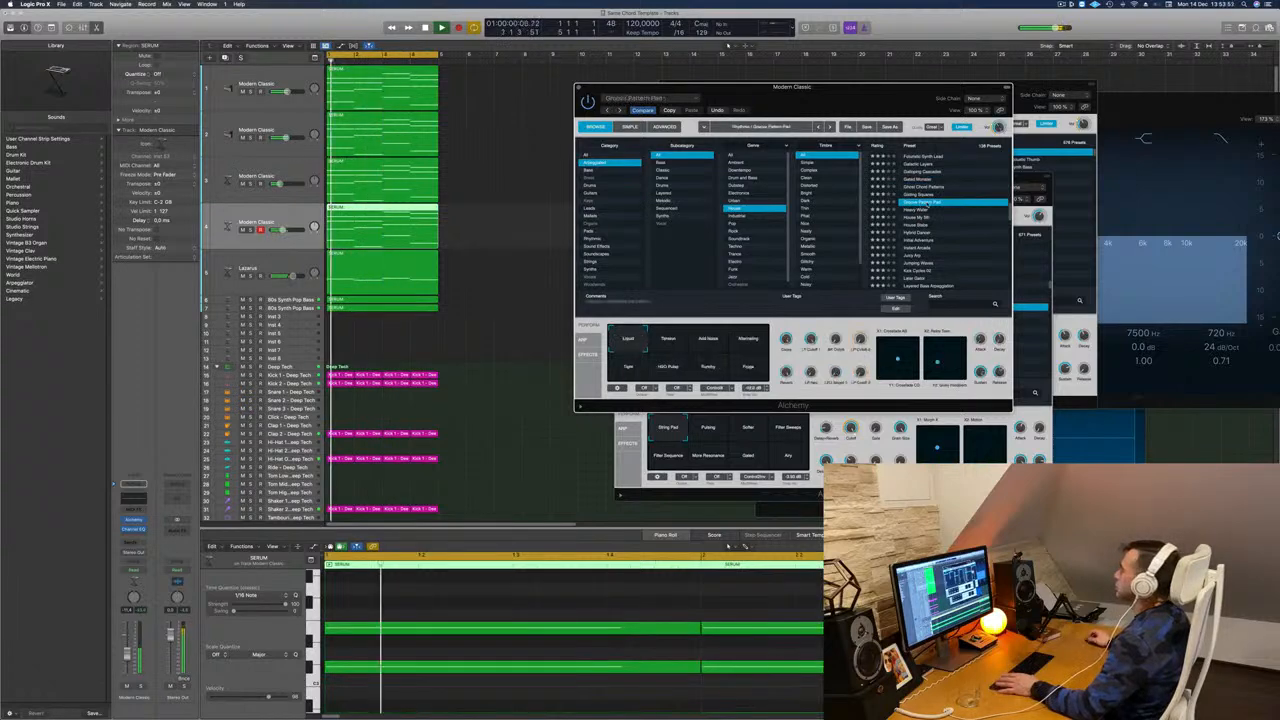
pyautogui.moveTo(891, 103)
pyautogui.mouseDown()
pyautogui.moveTo(857, 122)
pyautogui.moveTo(886, 123)
pyautogui.mouseUp()
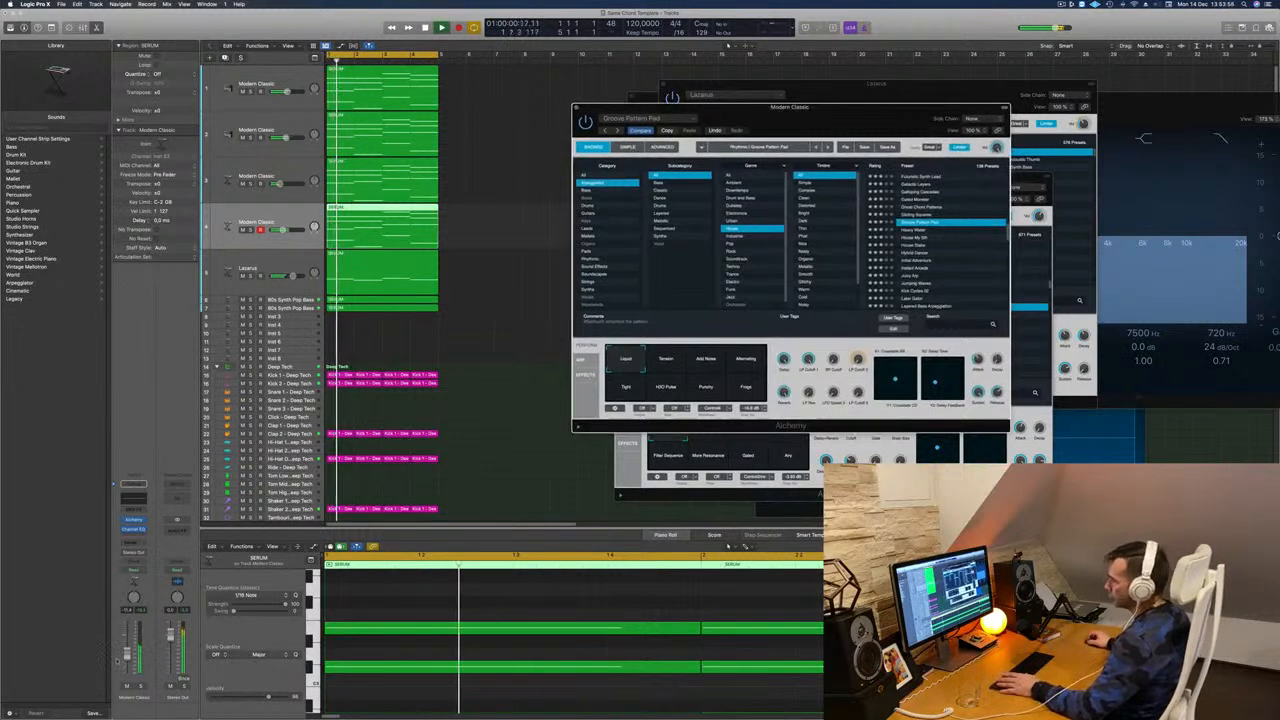
pyautogui.moveTo(278, 230); pyautogui.dragTo(281, 230)
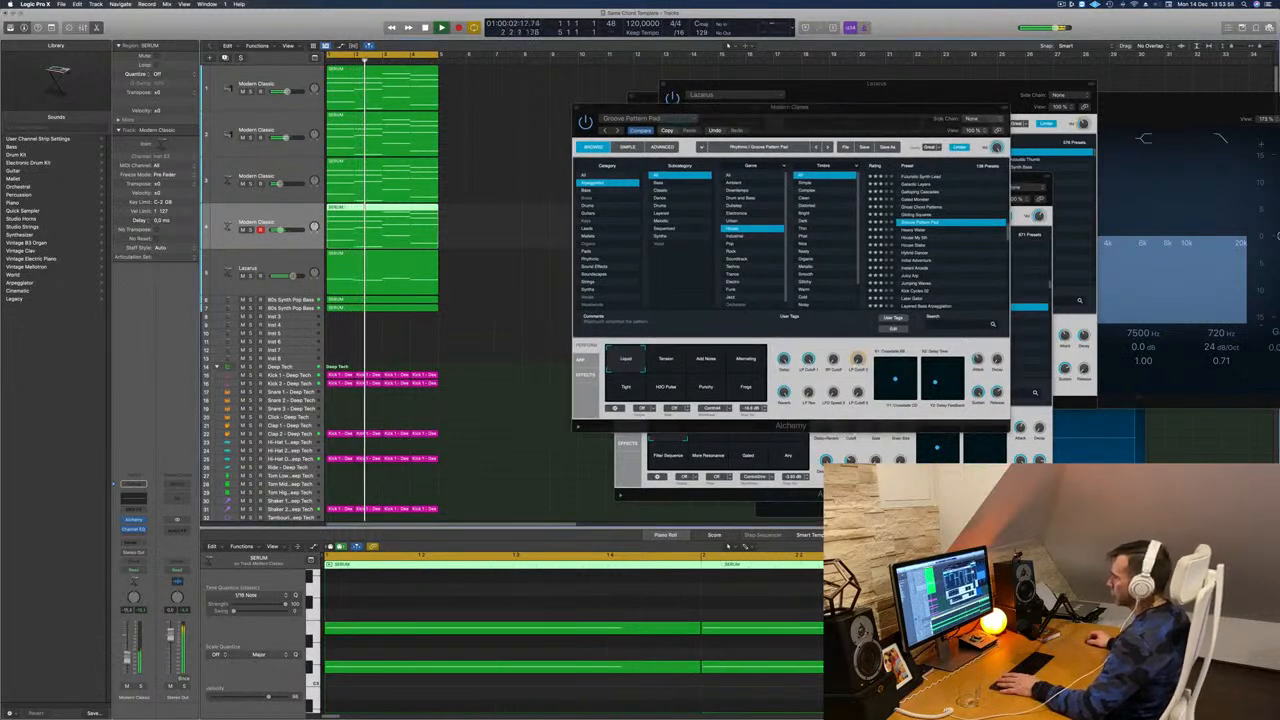
# Audition Groove Pattern Pad's Tension snapshot and switch to the Add Noise snapshot.
pyautogui.click(676, 358)
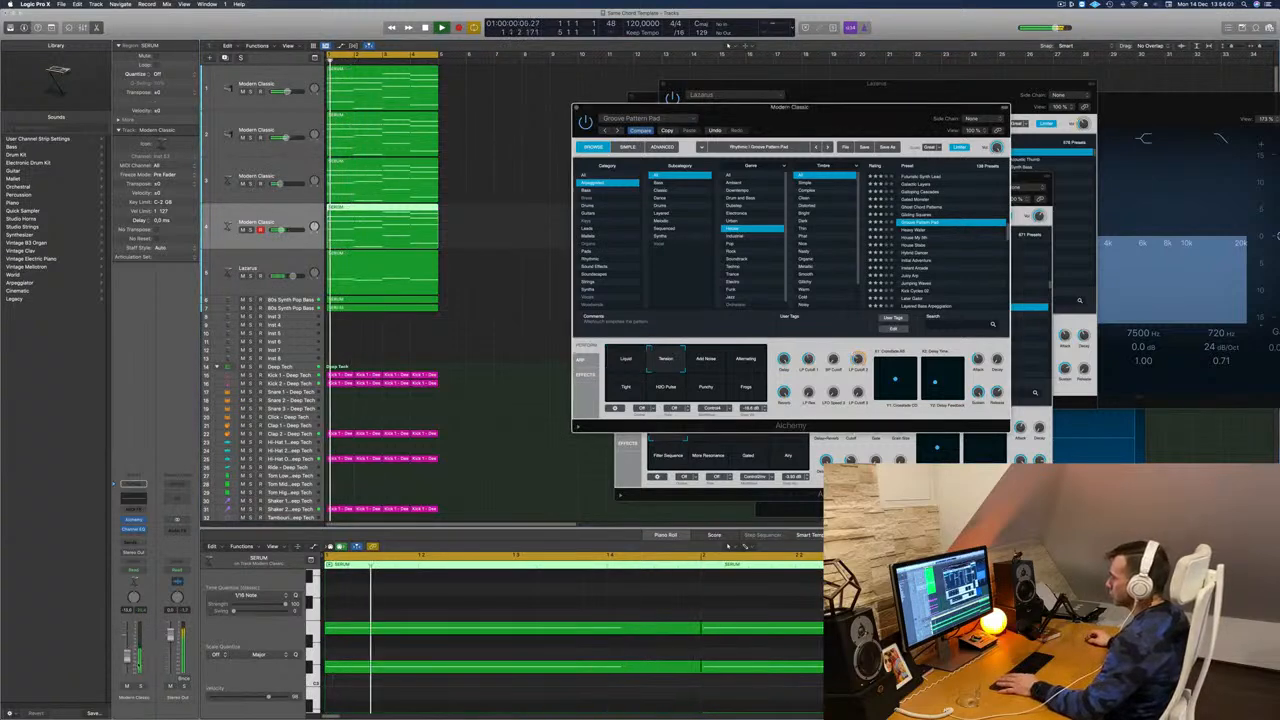
pyautogui.click(583, 419)
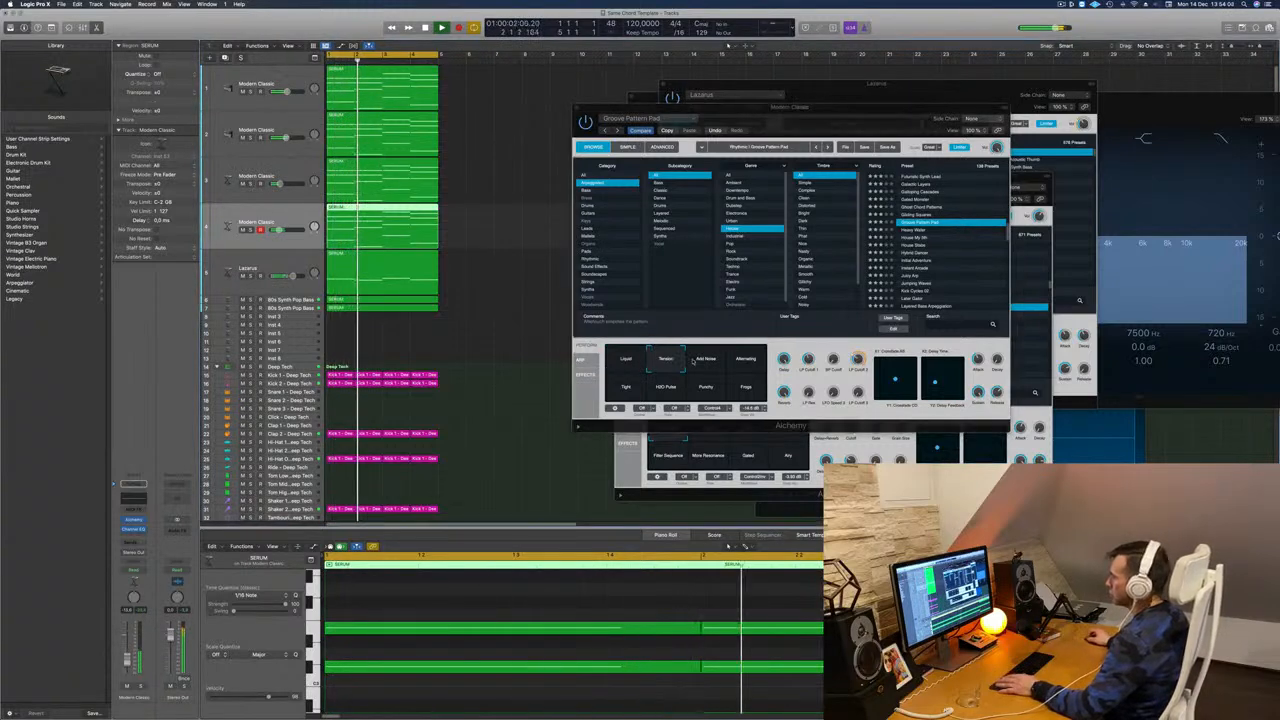
pyautogui.click(699, 362)
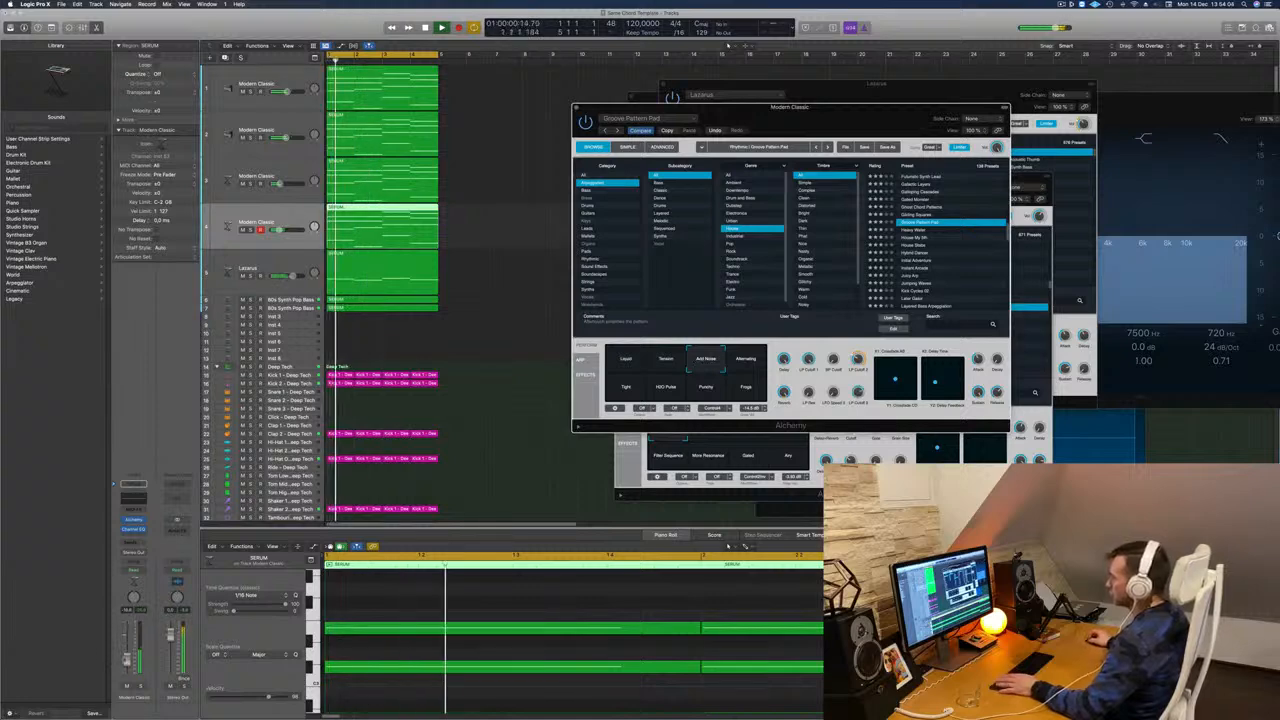
# Raise the fourth Modern Classic track's volume slightly and solo the track.
pyautogui.click(281, 230)
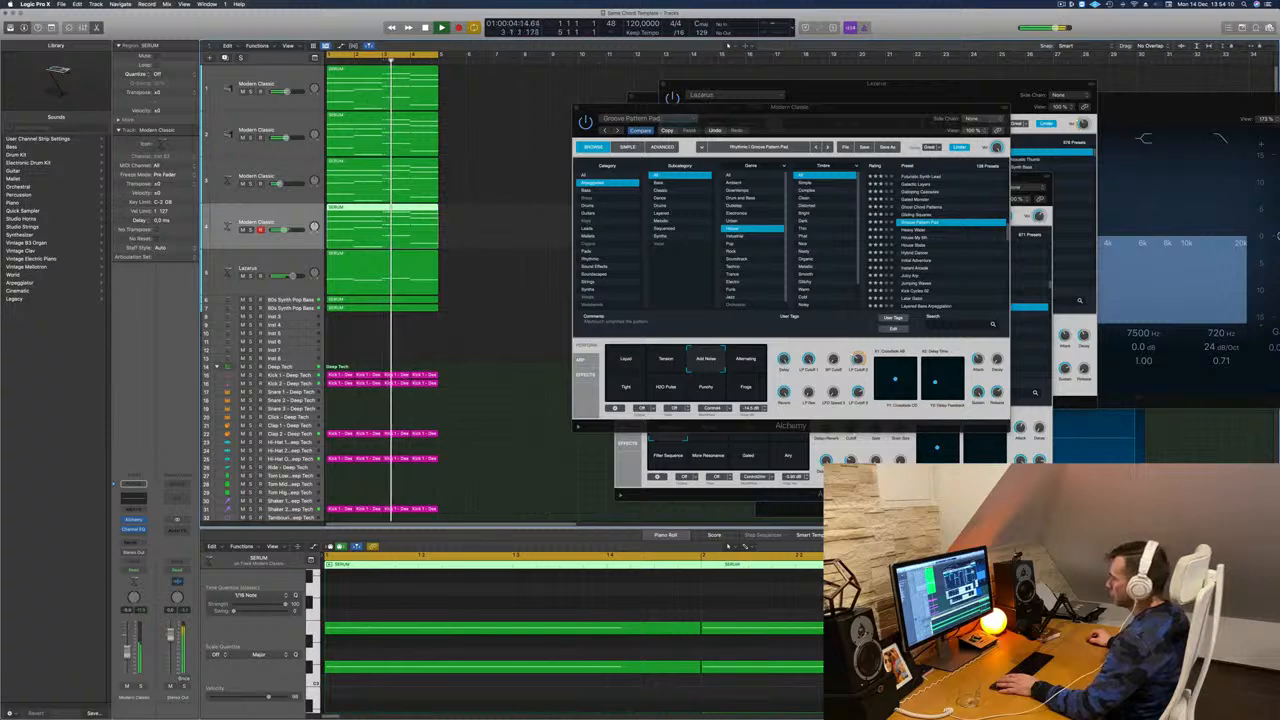
pyautogui.hotkey('ctrl', 's')
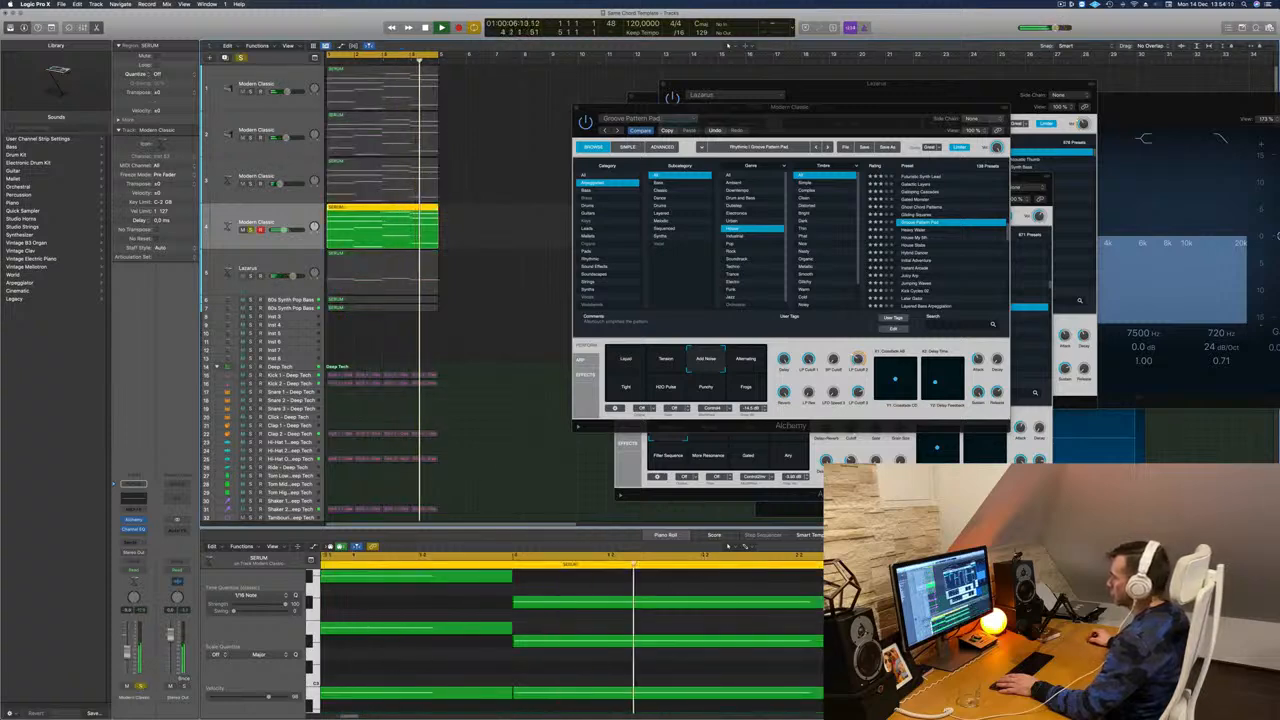
# Unsolo the fourth Modern Classic track and audition Groove Pattern Pad's Alternating, Tight, N2O Pulse, Punchy and Frogs snapshots in the mix.
pyautogui.hotkey('ctrl', 's')
pyautogui.moveTo(809, 362); pyautogui.dragTo(812, 405)
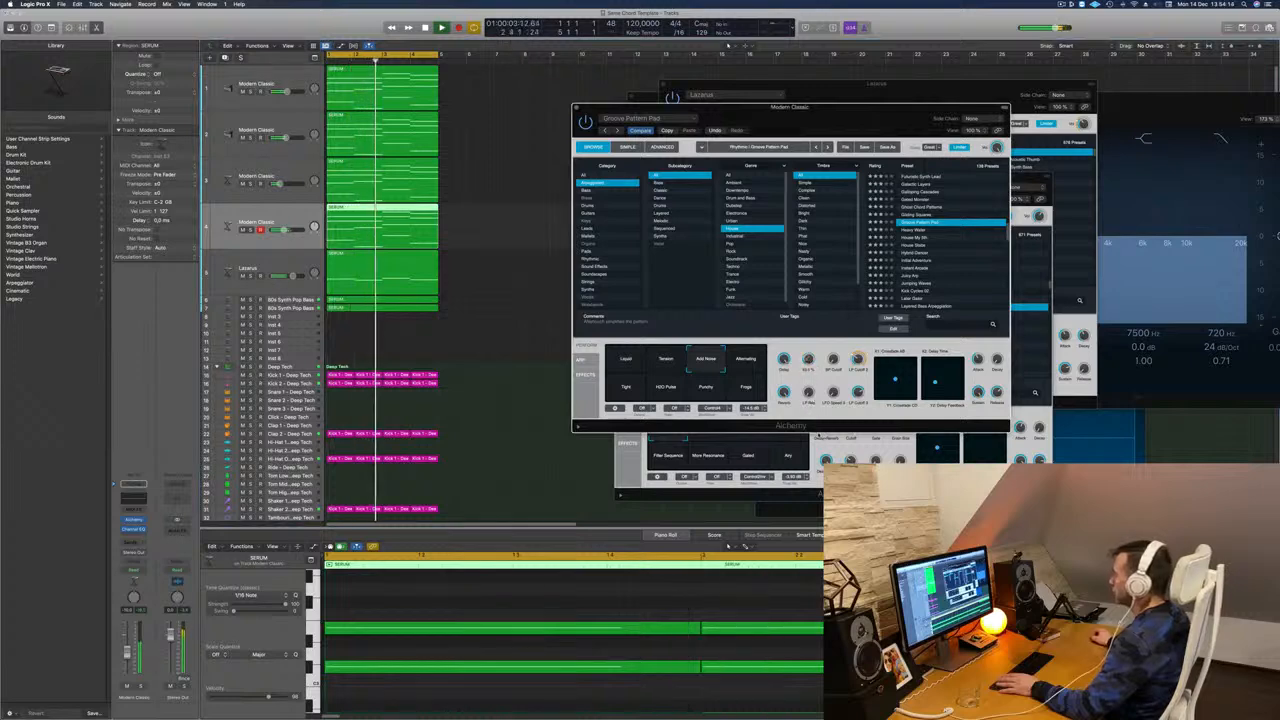
pyautogui.click(742, 358)
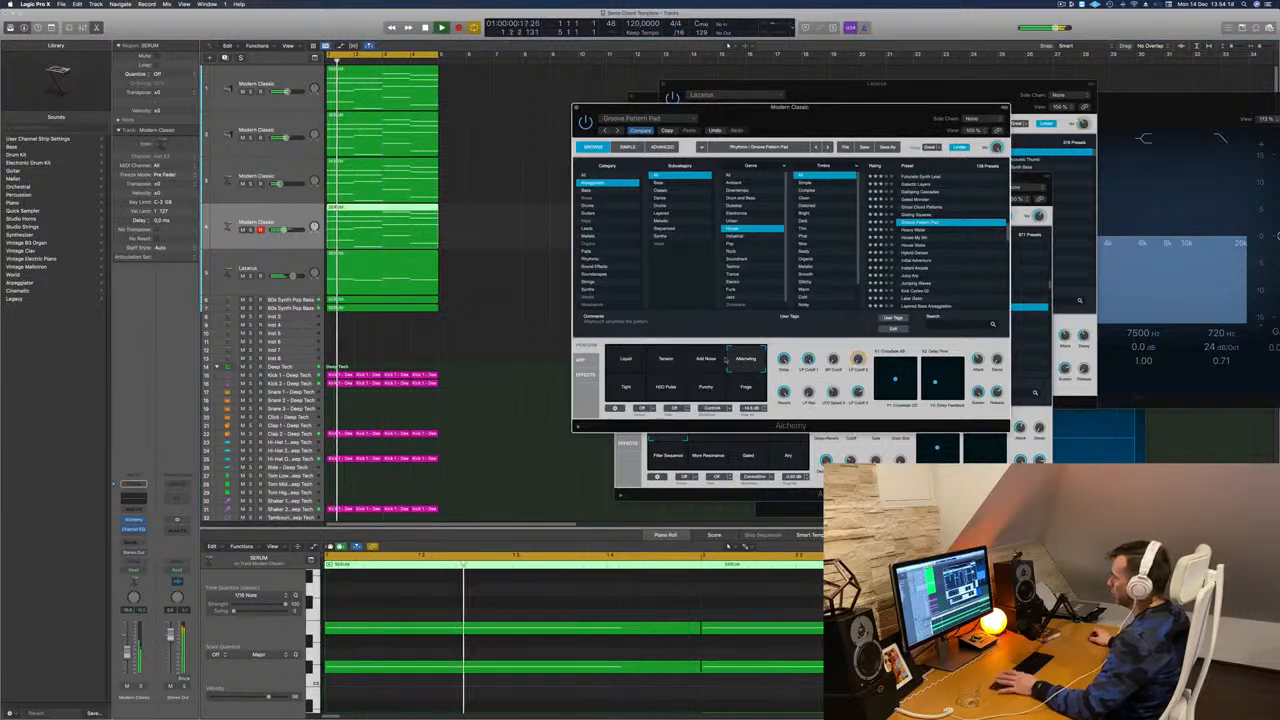
pyautogui.click(627, 386)
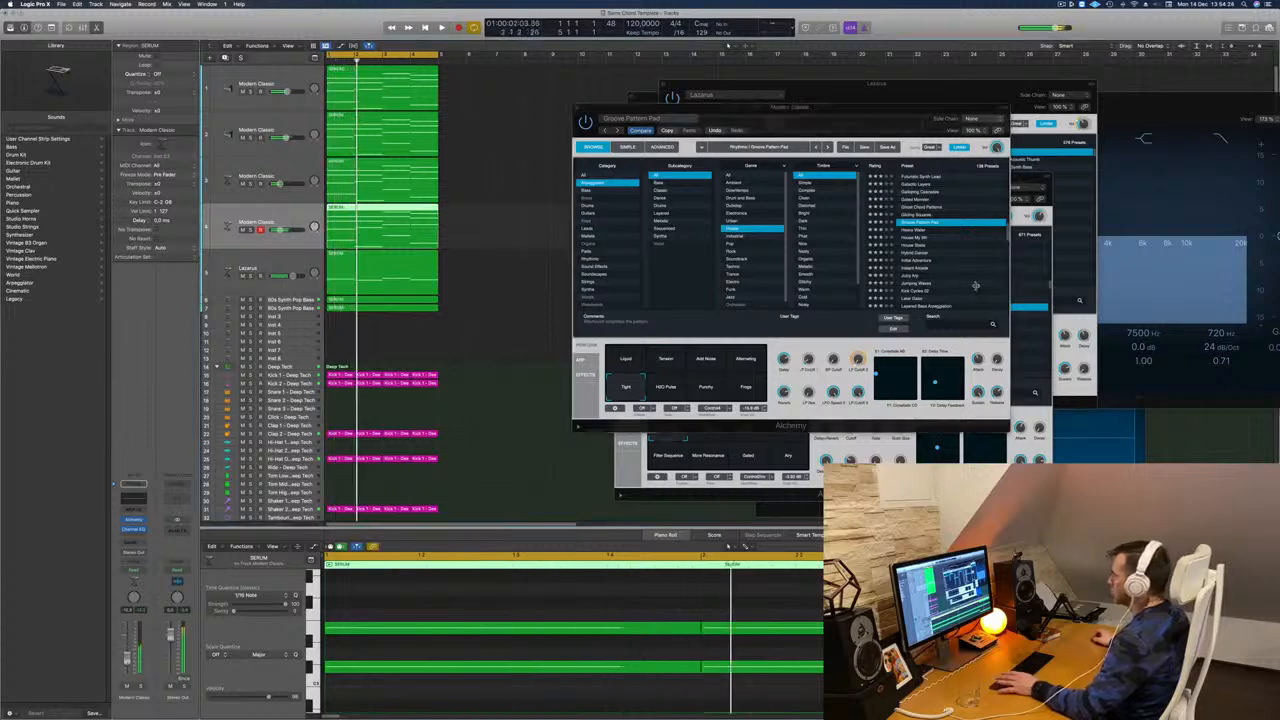
pyautogui.click(667, 386)
pyautogui.click(705, 390)
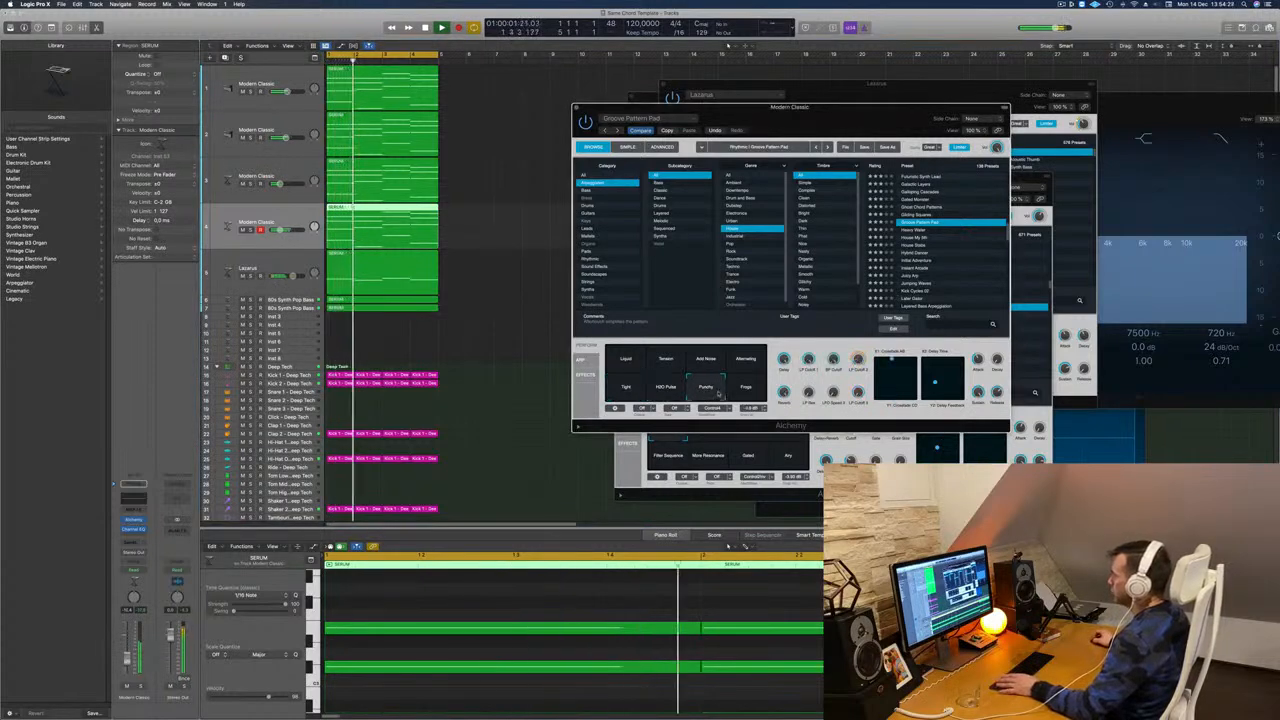
pyautogui.click(741, 396)
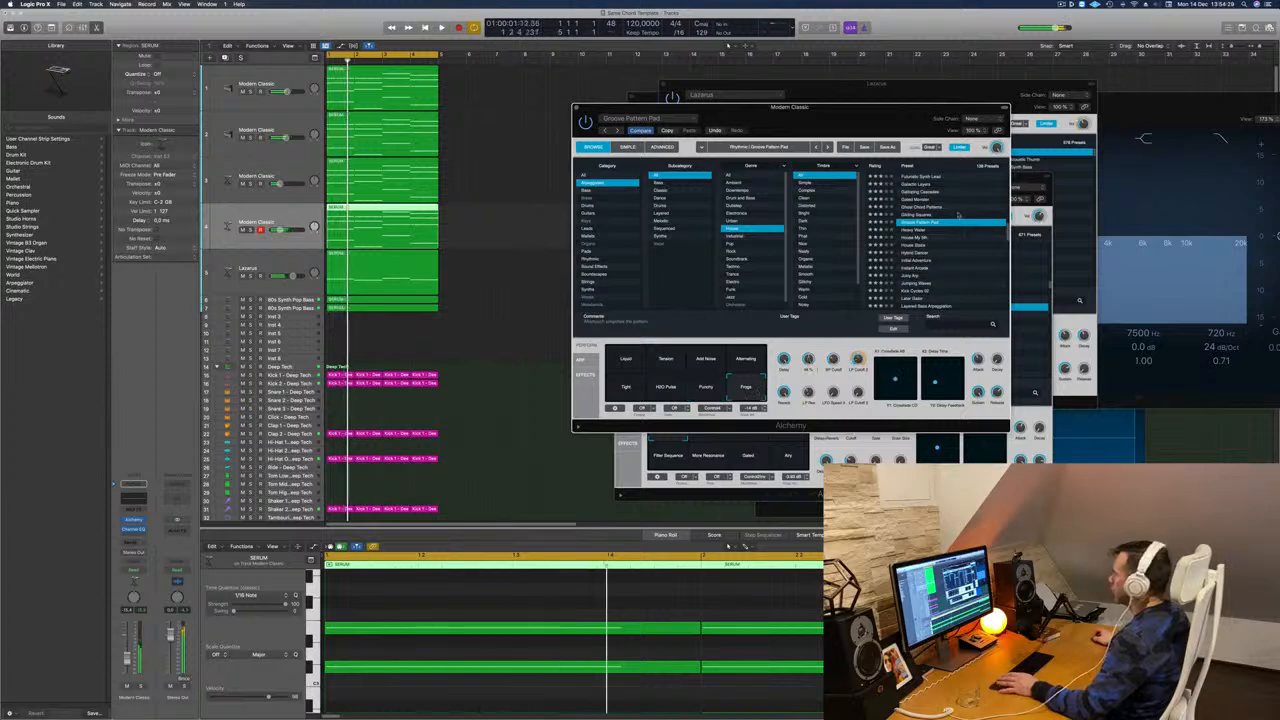
# Audition the presets following Groove Pattern Pad, settle on House Stabs and raise the fourth Modern Classic track's volume slightly.
pyautogui.click(918, 231)
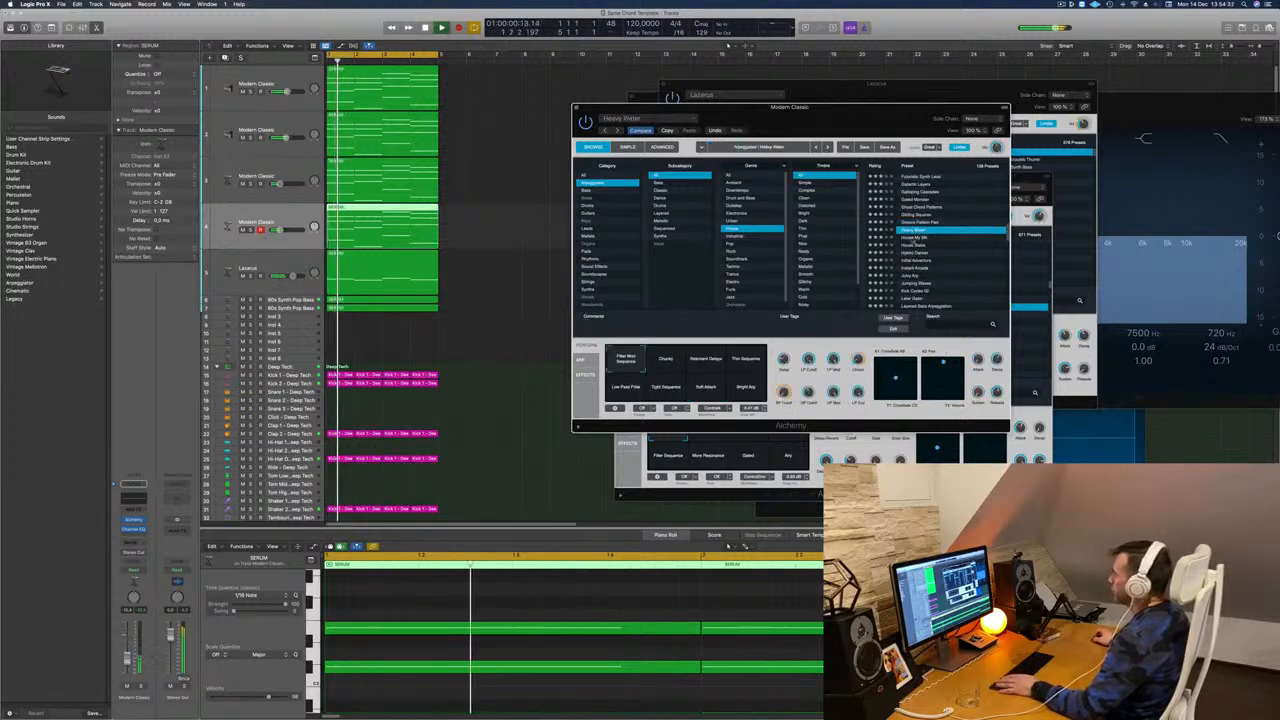
pyautogui.click(914, 238)
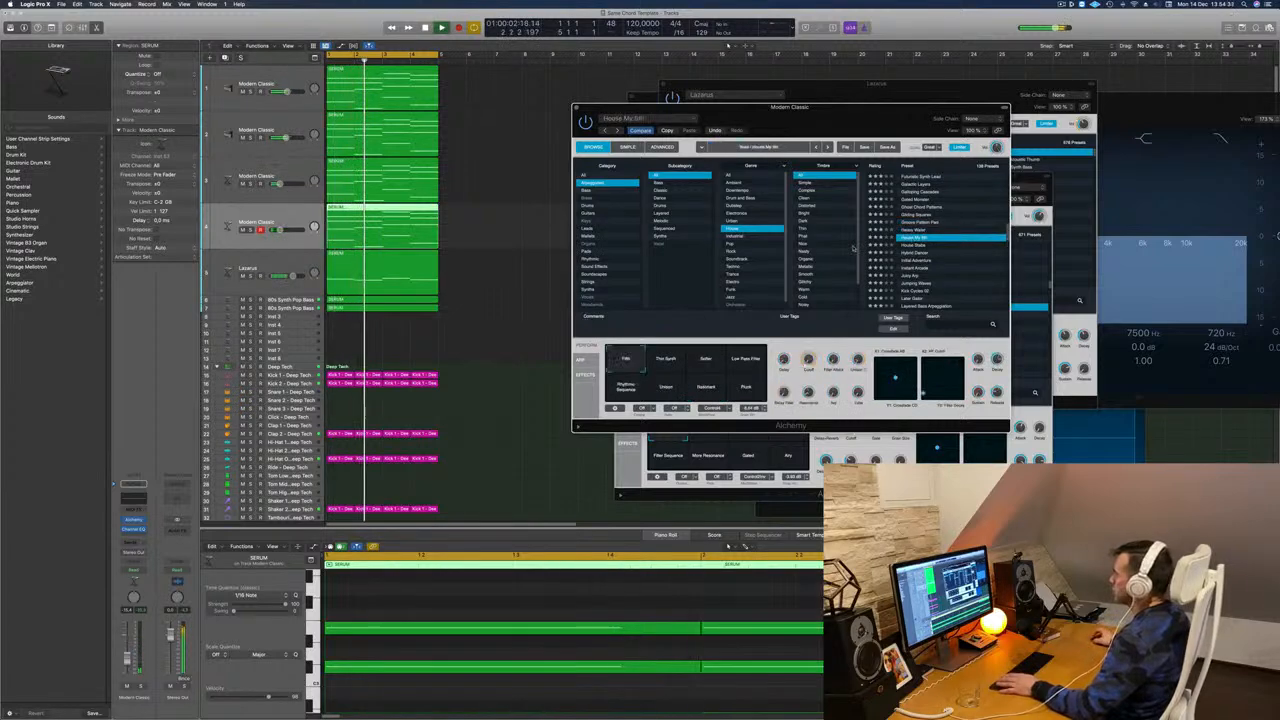
pyautogui.click(914, 245)
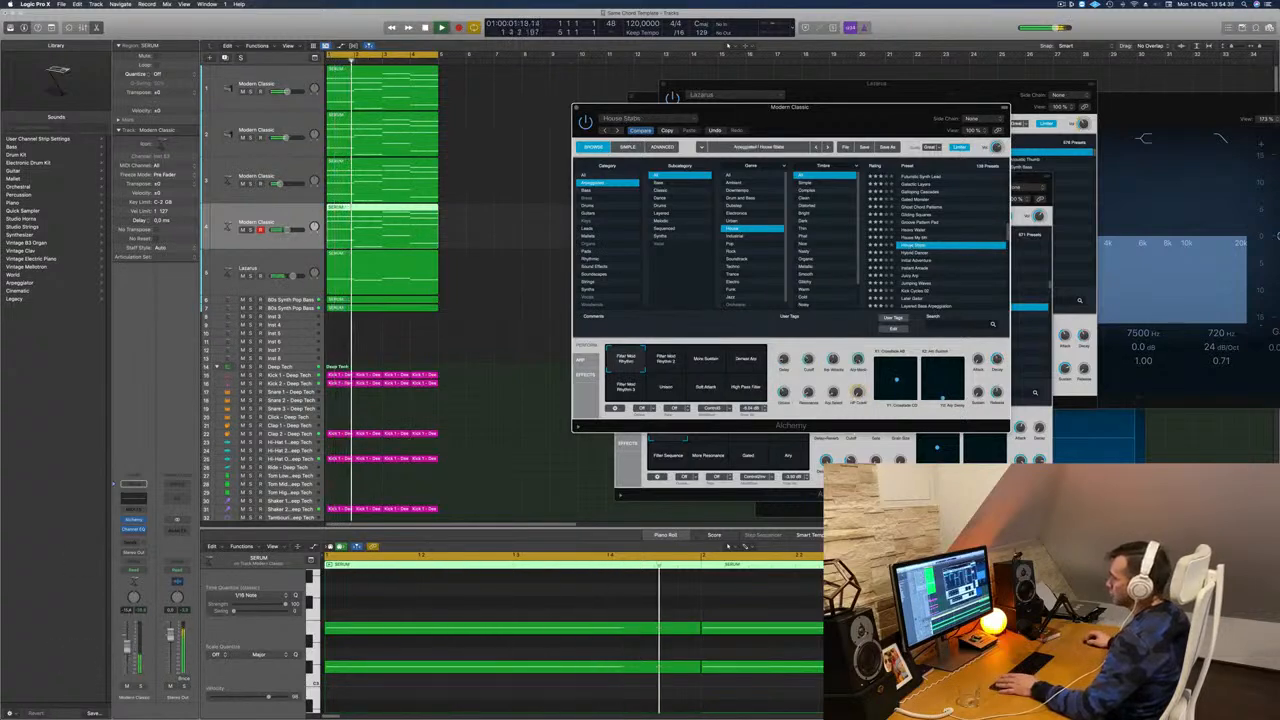
pyautogui.click(128, 647)
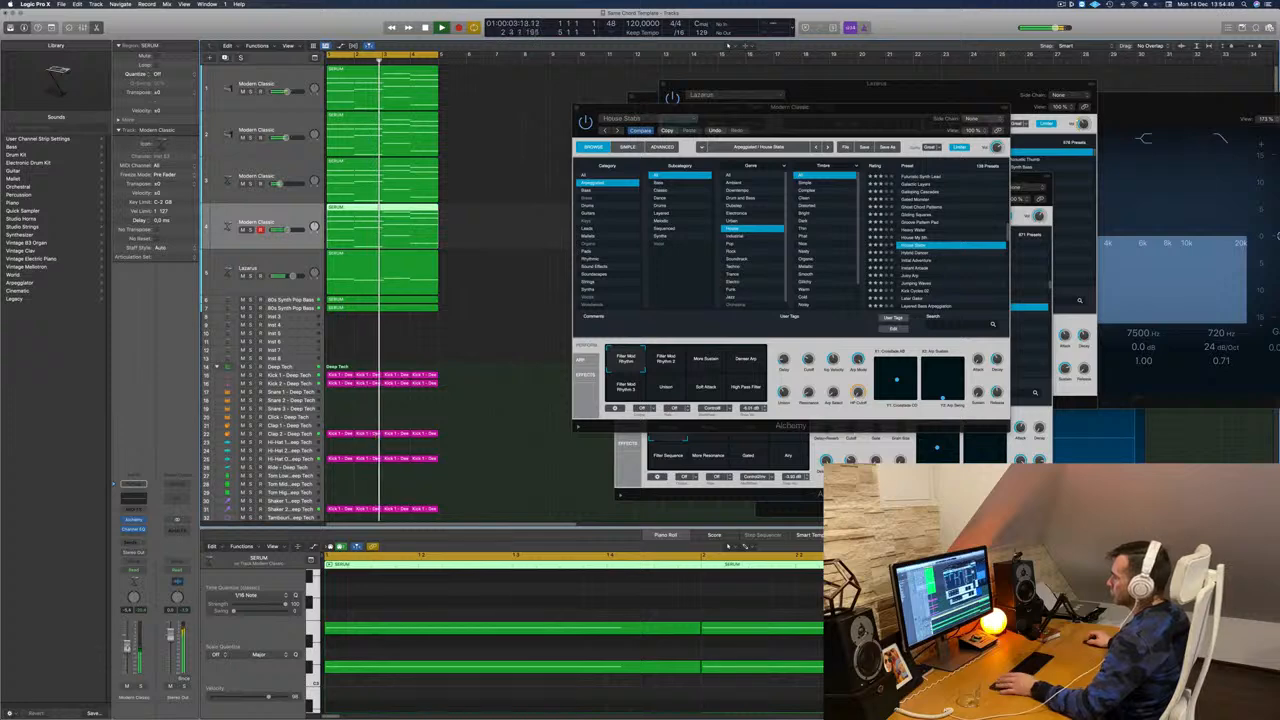
# Audition House Stabs' Filter Mod Rhythm 2, More Sustain and Unison snapshots and settle on Dense Arp.
pyautogui.click(665, 360)
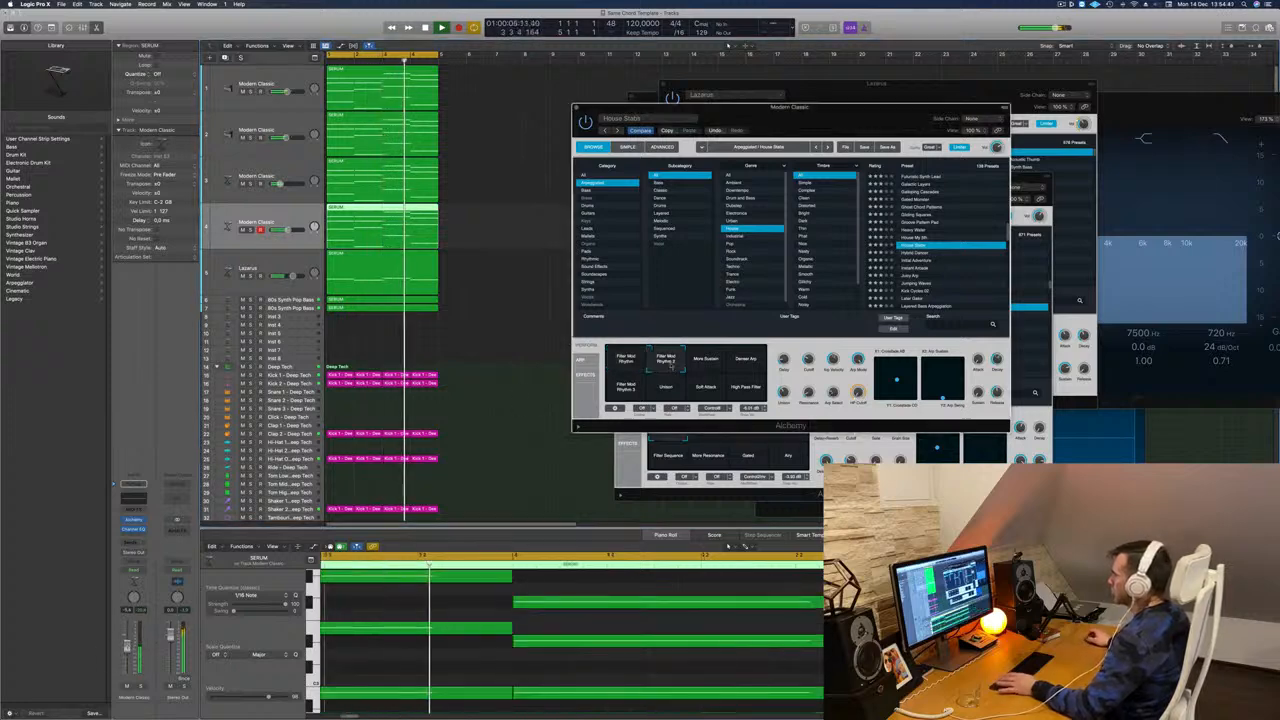
pyautogui.click(709, 360)
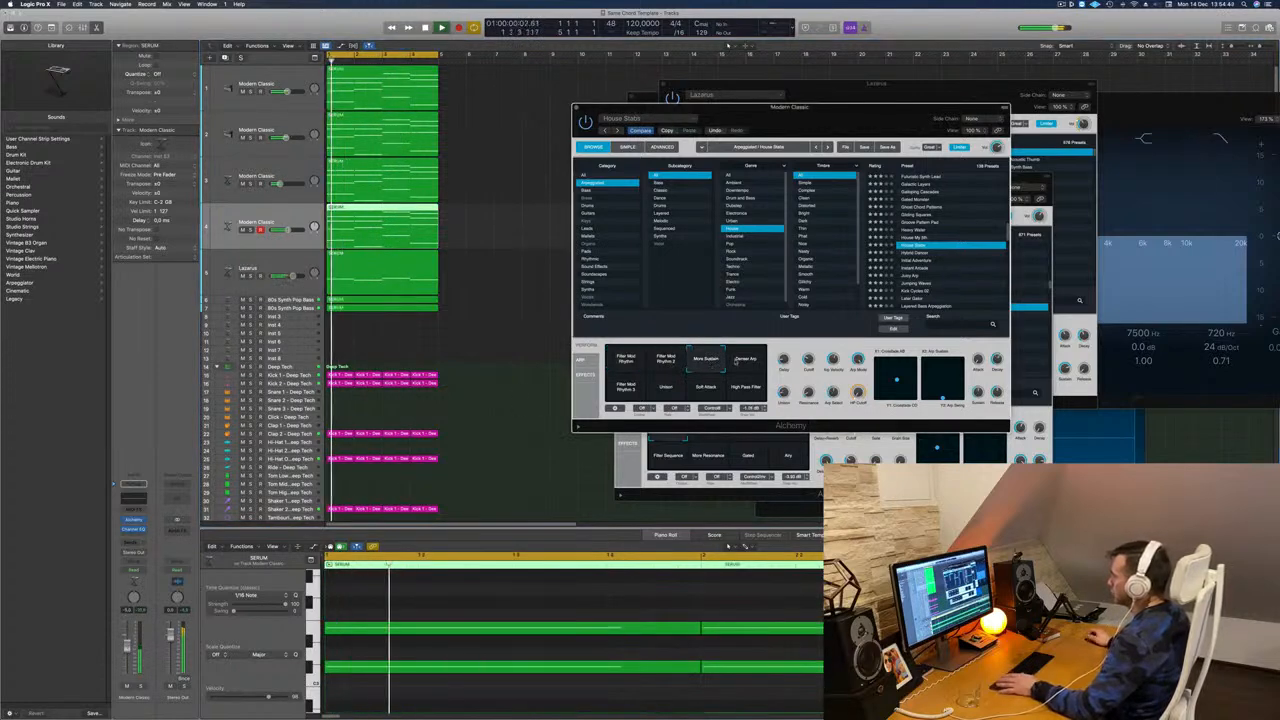
pyautogui.click(748, 364)
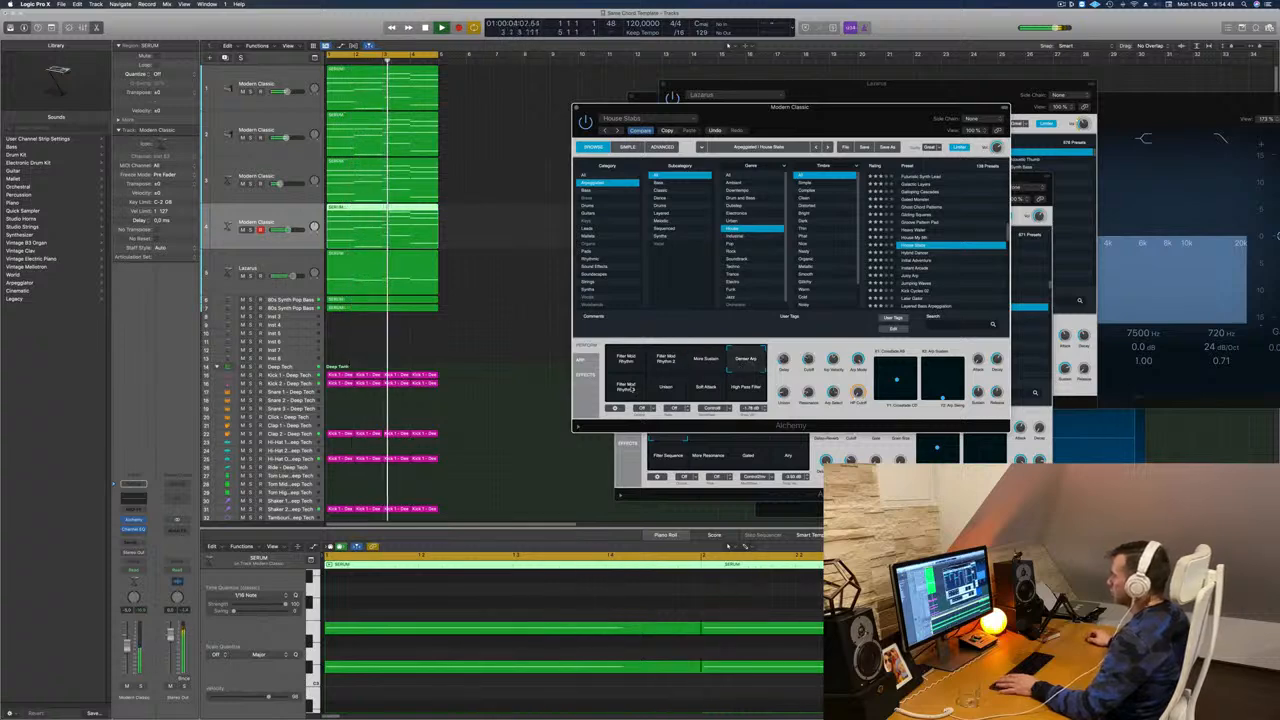
pyautogui.click(666, 387)
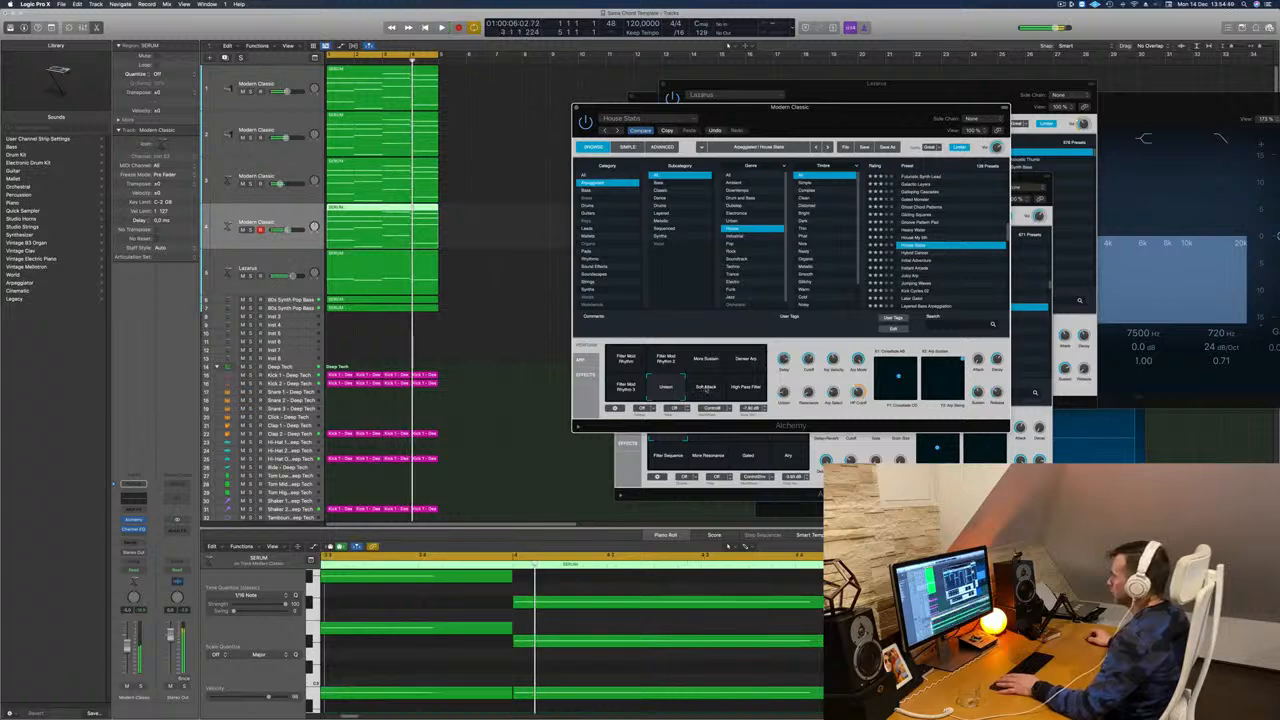
pyautogui.click(748, 362)
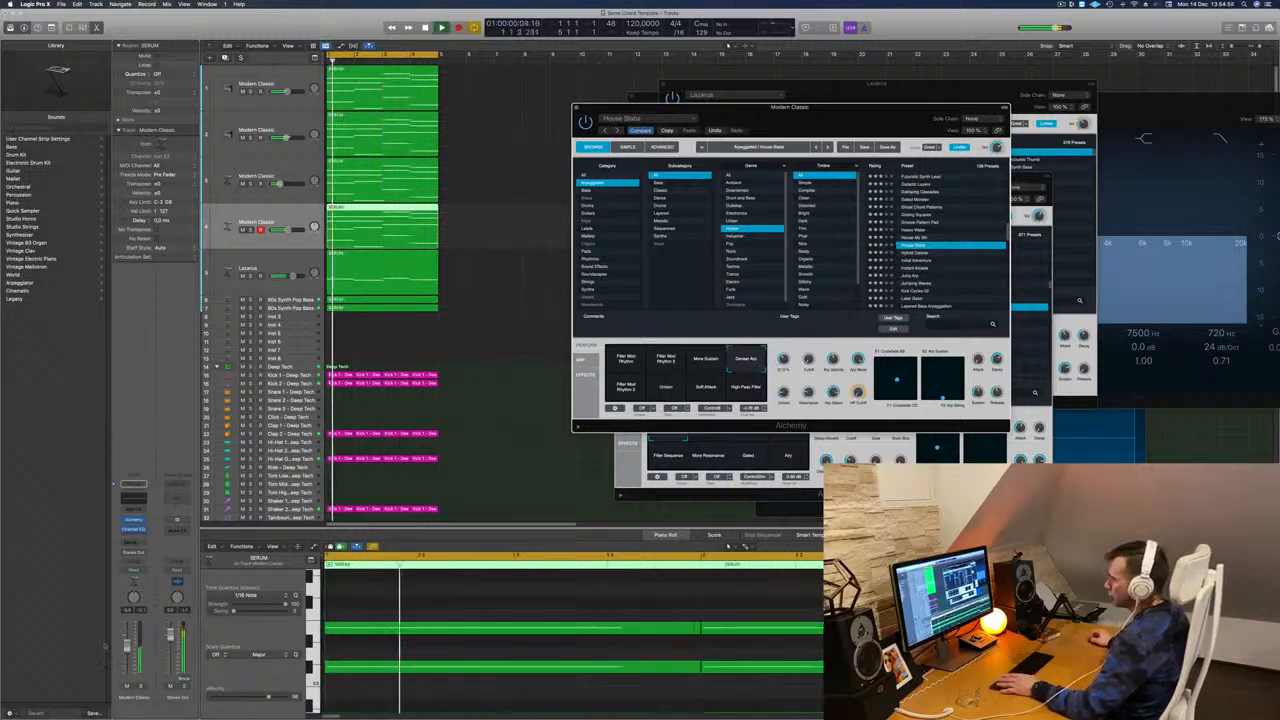
pyautogui.press('space')
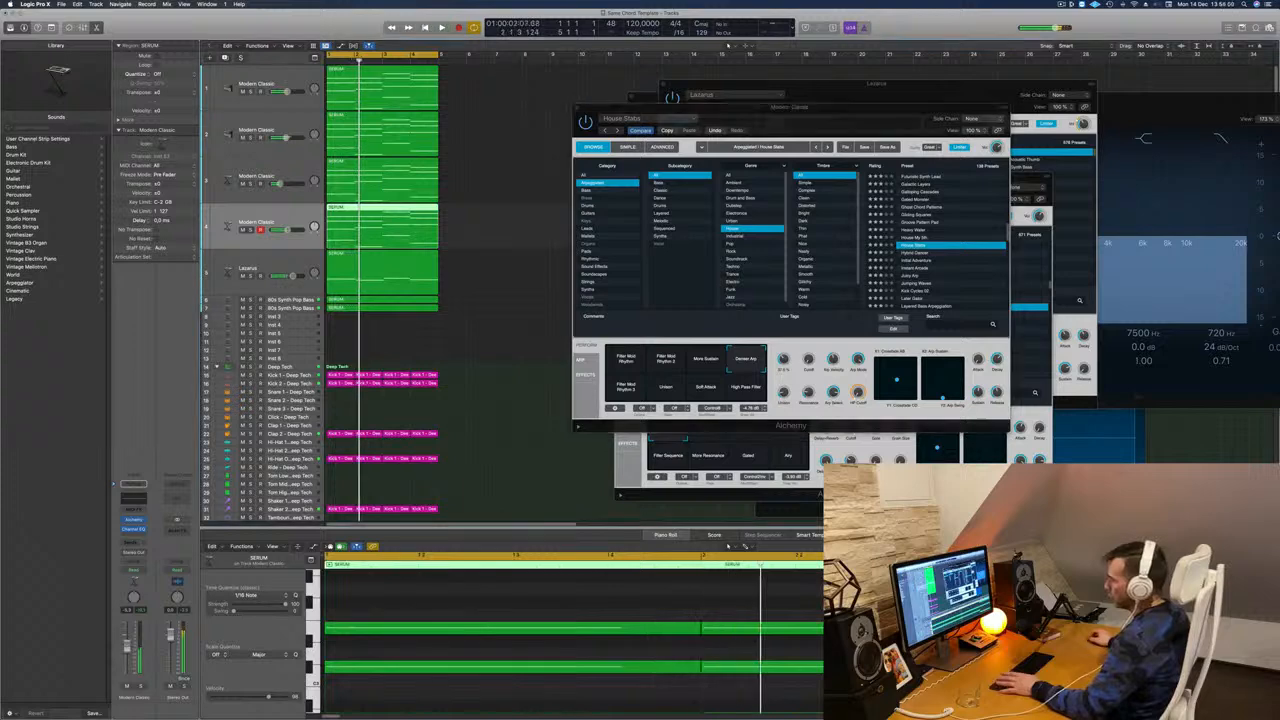
# In the fourth track's Channel EQ, enable a 24 dB/Oct high cut at about 1.2 kHz and a low cut at about 150 Hz.
pyautogui.click(137, 497)
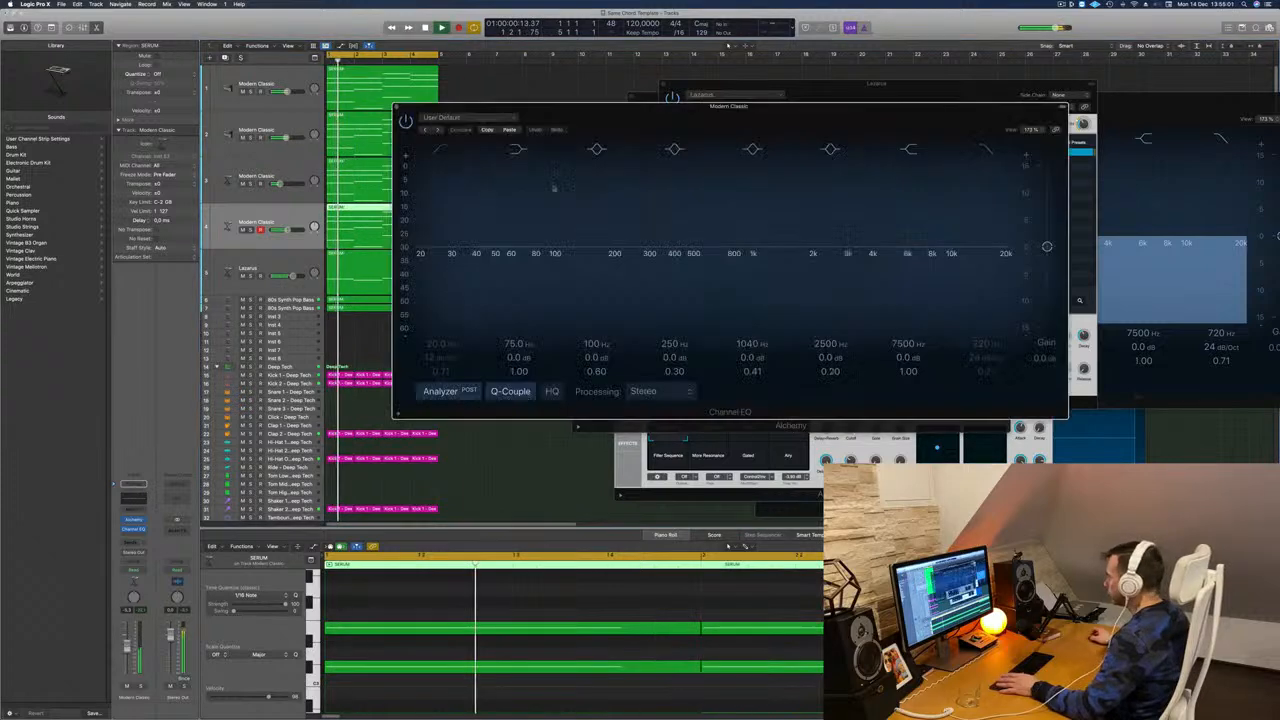
pyautogui.click(985, 149)
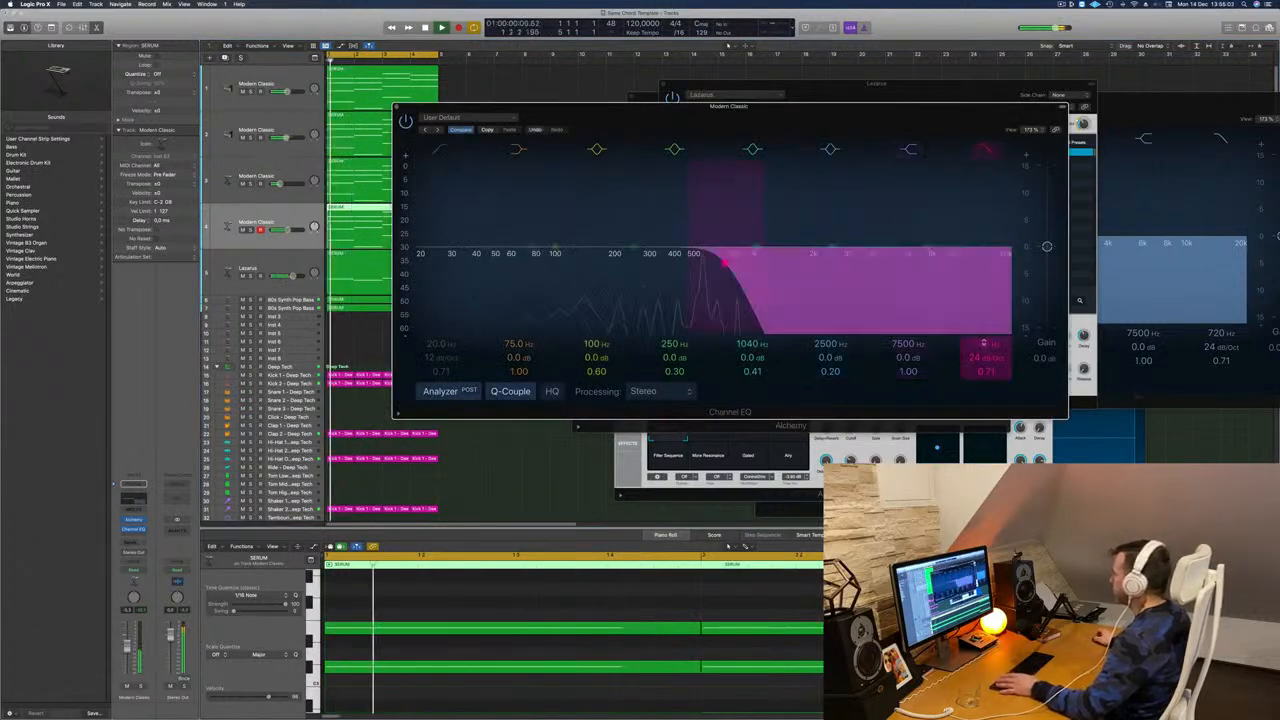
pyautogui.moveTo(983, 340); pyautogui.dragTo(983, 310)
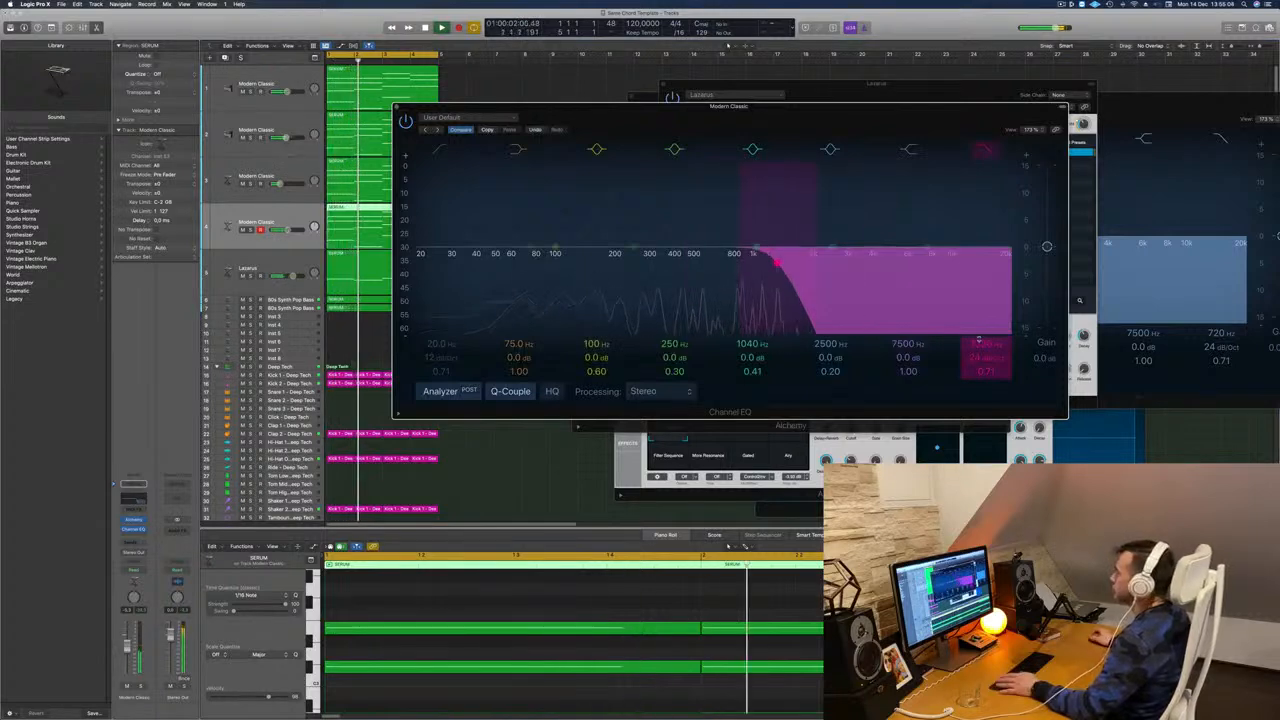
pyautogui.click(440, 149)
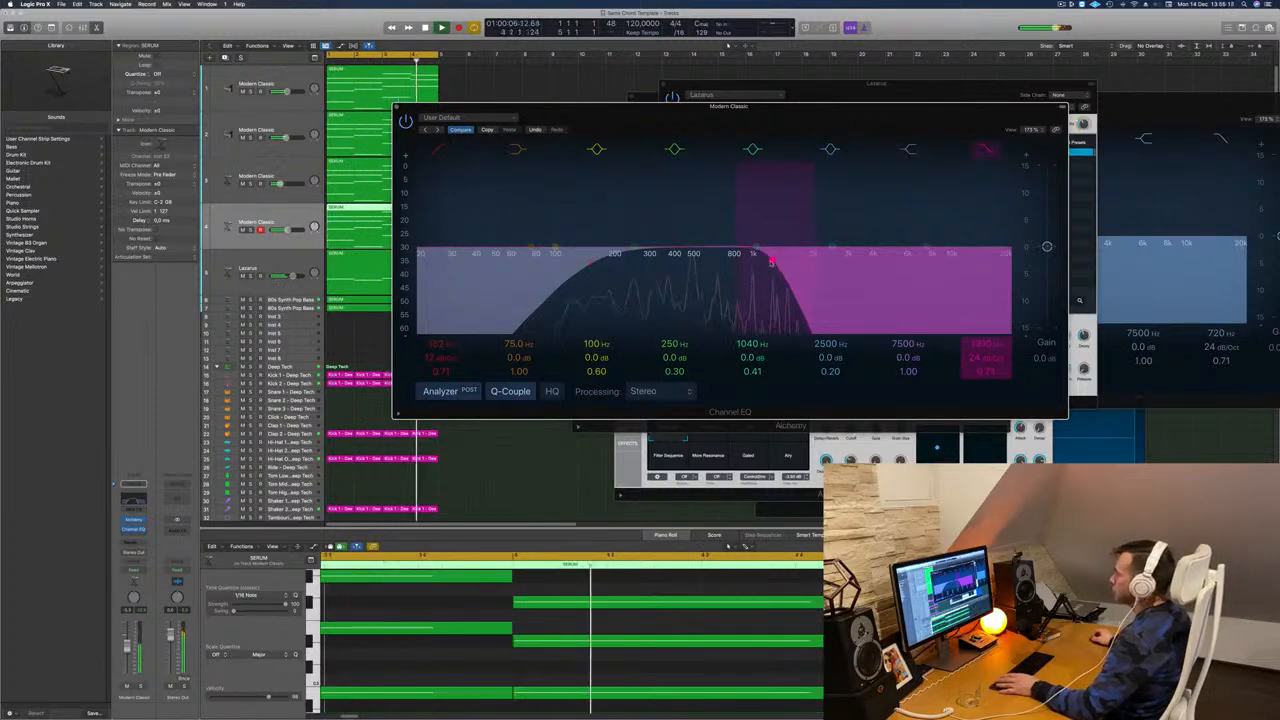
# Close the open Channel EQ and Alchemy plug-in windows to clear the arrangement.
pyautogui.click(397, 108)
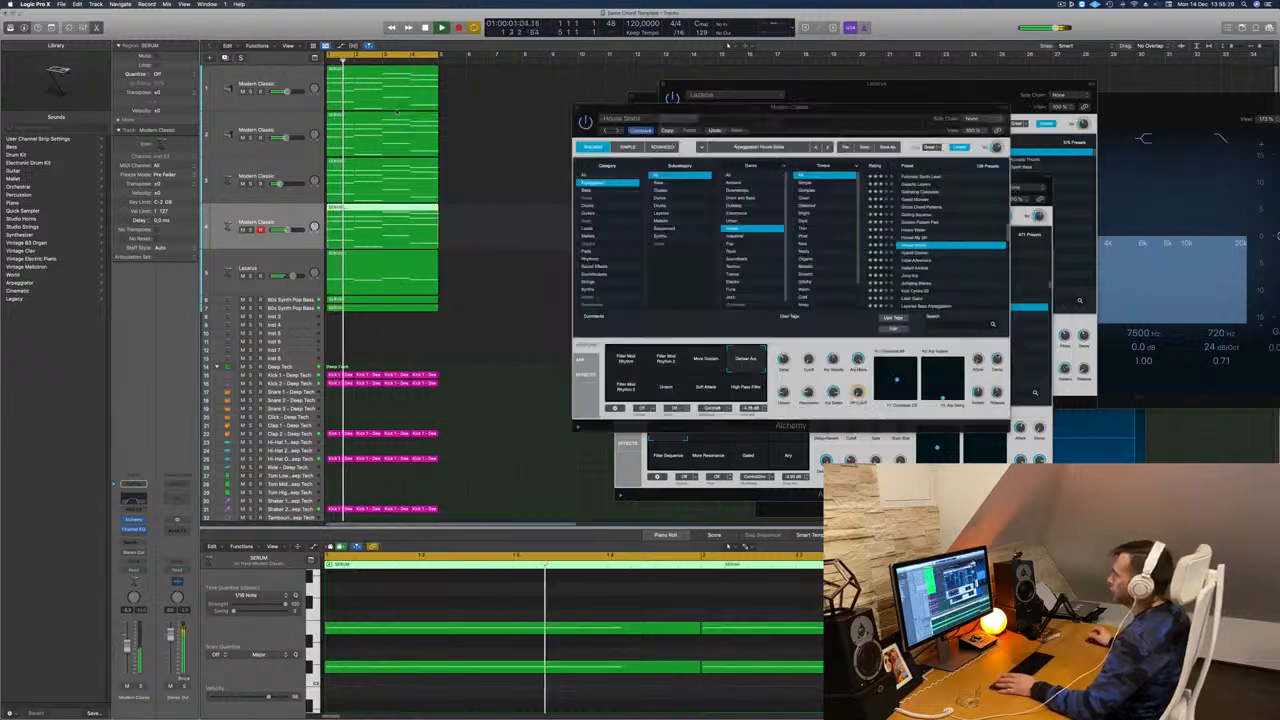
pyautogui.click(577, 108)
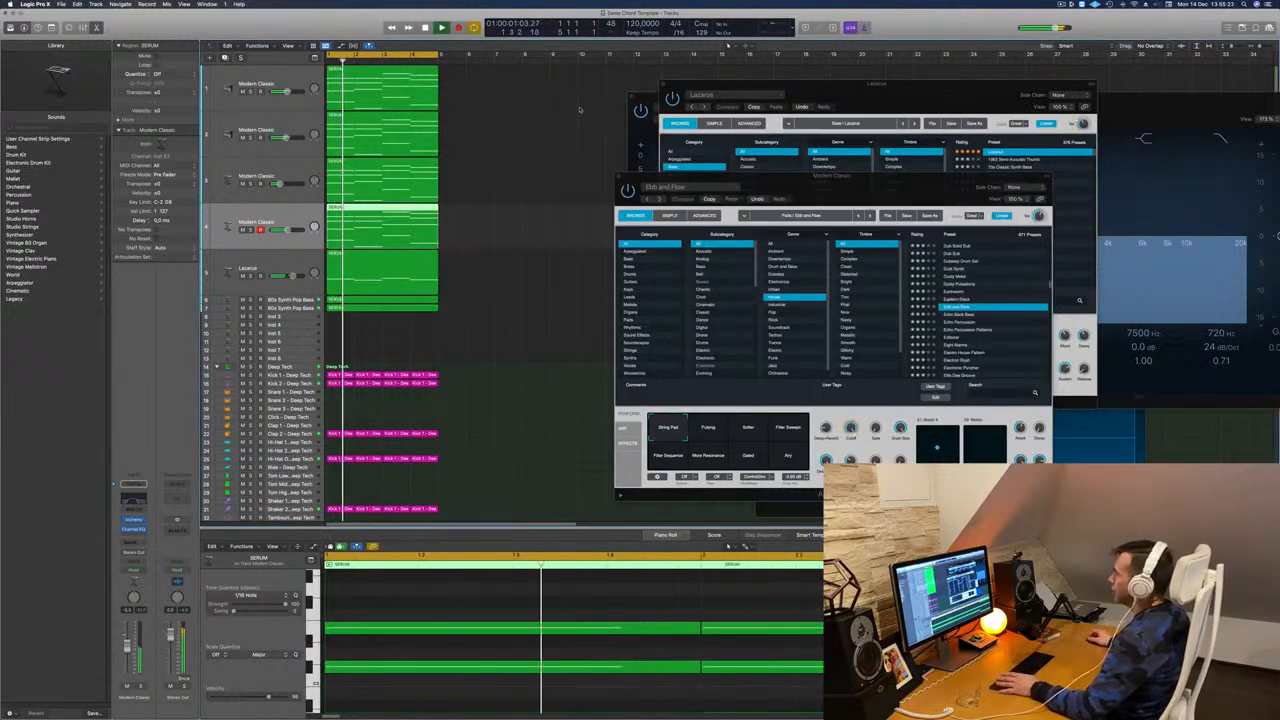
pyautogui.click(618, 177)
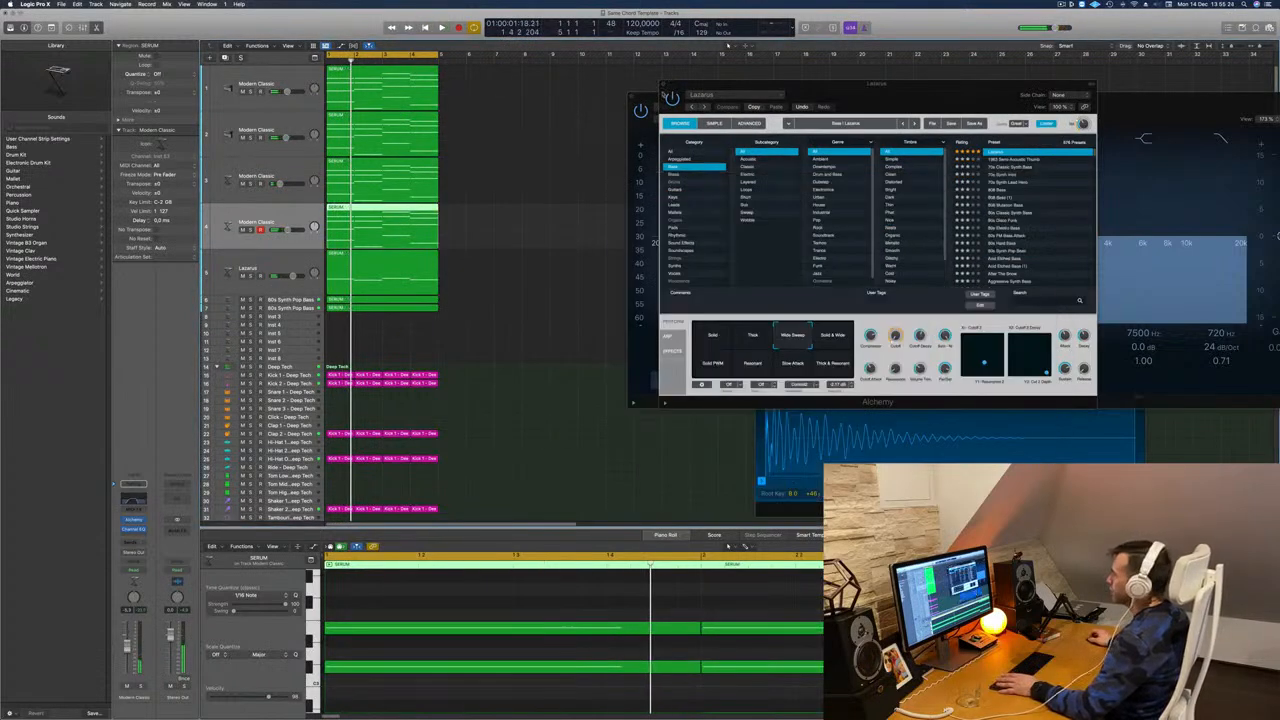
pyautogui.click(664, 85)
pyautogui.click(633, 97)
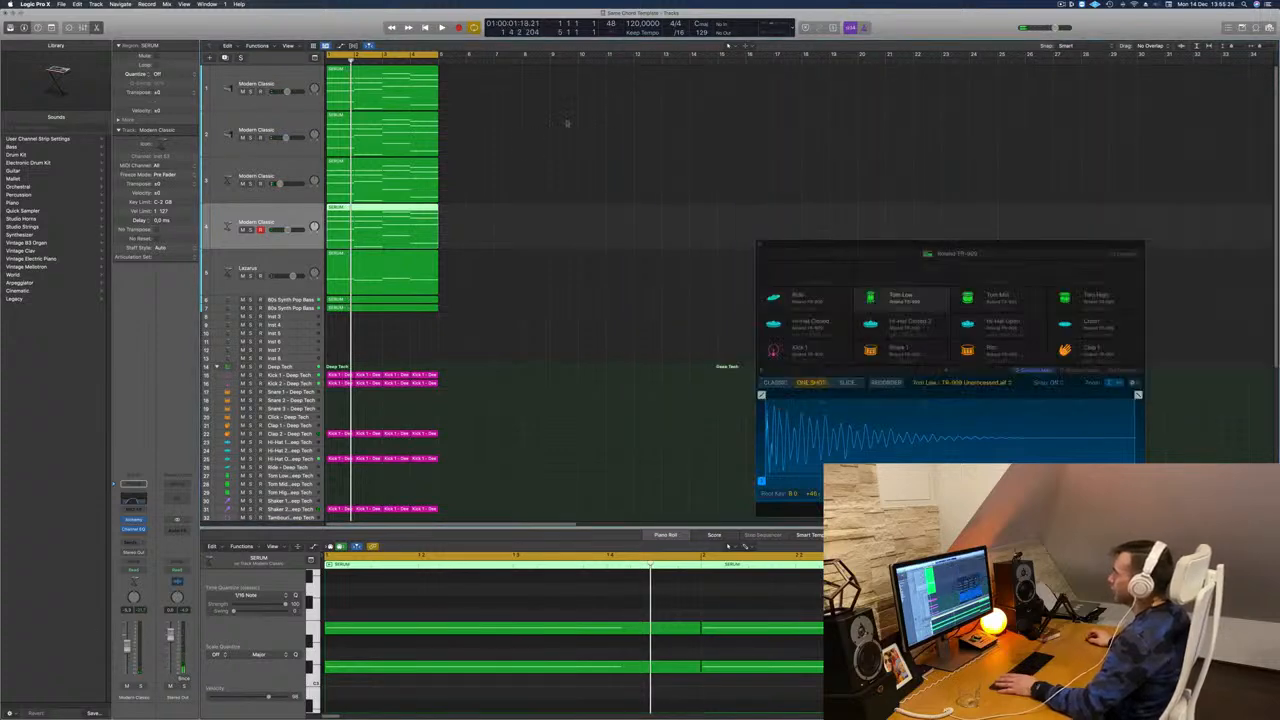
# Repeat all regions three times, extend the cycle range to bar 17 and restart playback.
pyautogui.press('super+a')
pyautogui.press('super+r')
pyautogui.press('super+r')
pyautogui.press('super+r')
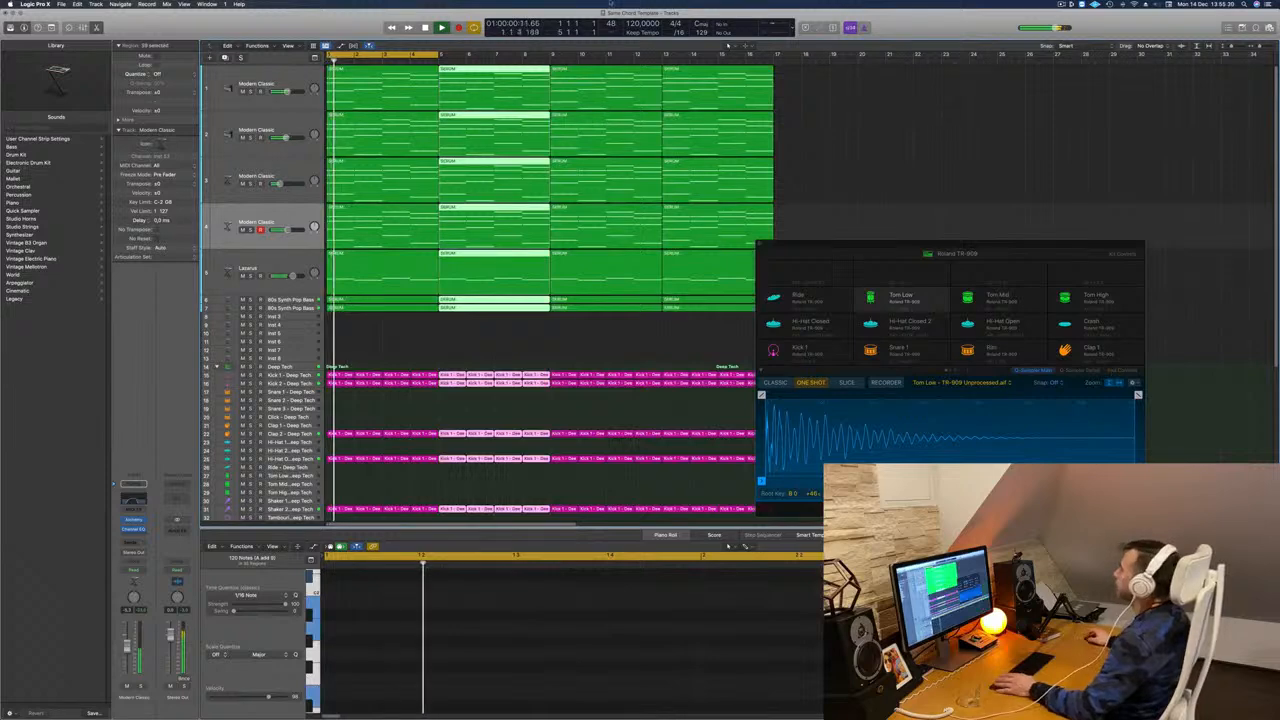
pyautogui.moveTo(438, 56); pyautogui.dragTo(773, 56)
pyautogui.press('space')
pyautogui.press('space')
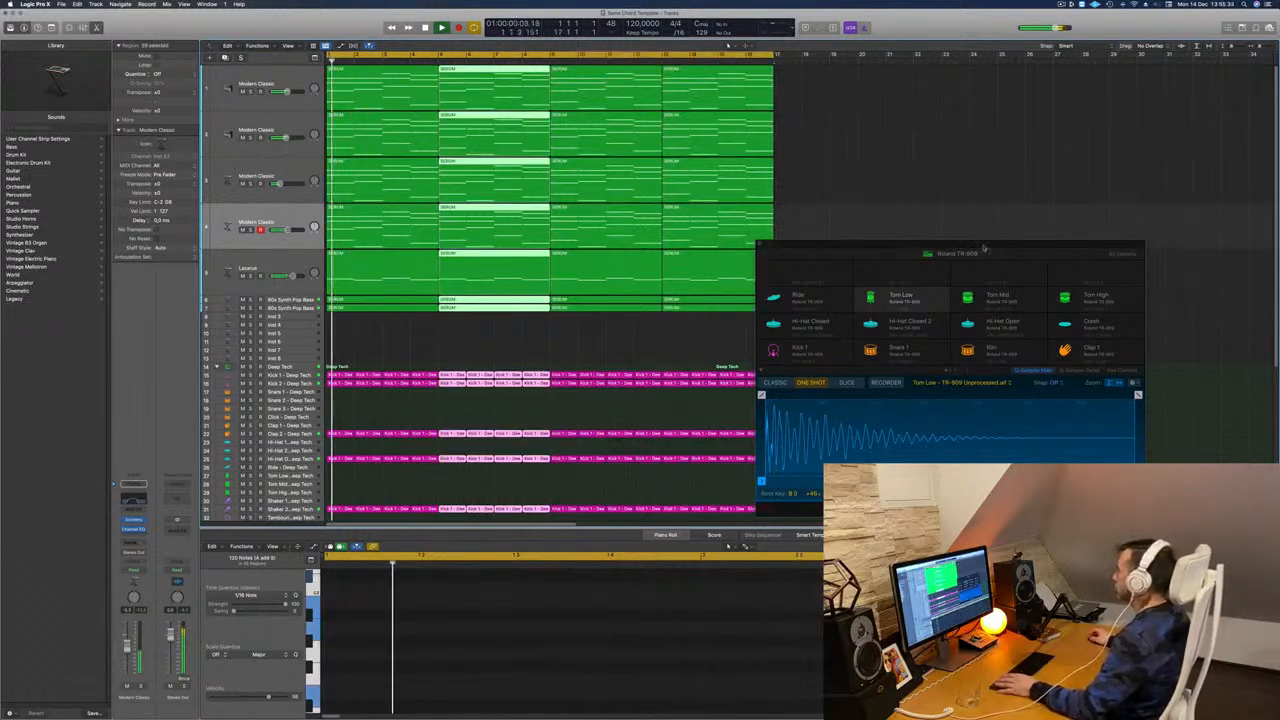
# Move the Drum Machine Designer window clear of the regions, and name and color all regions by their tracks.
pyautogui.moveTo(975, 256); pyautogui.dragTo(1068, 163)
pyautogui.click(361, 333)
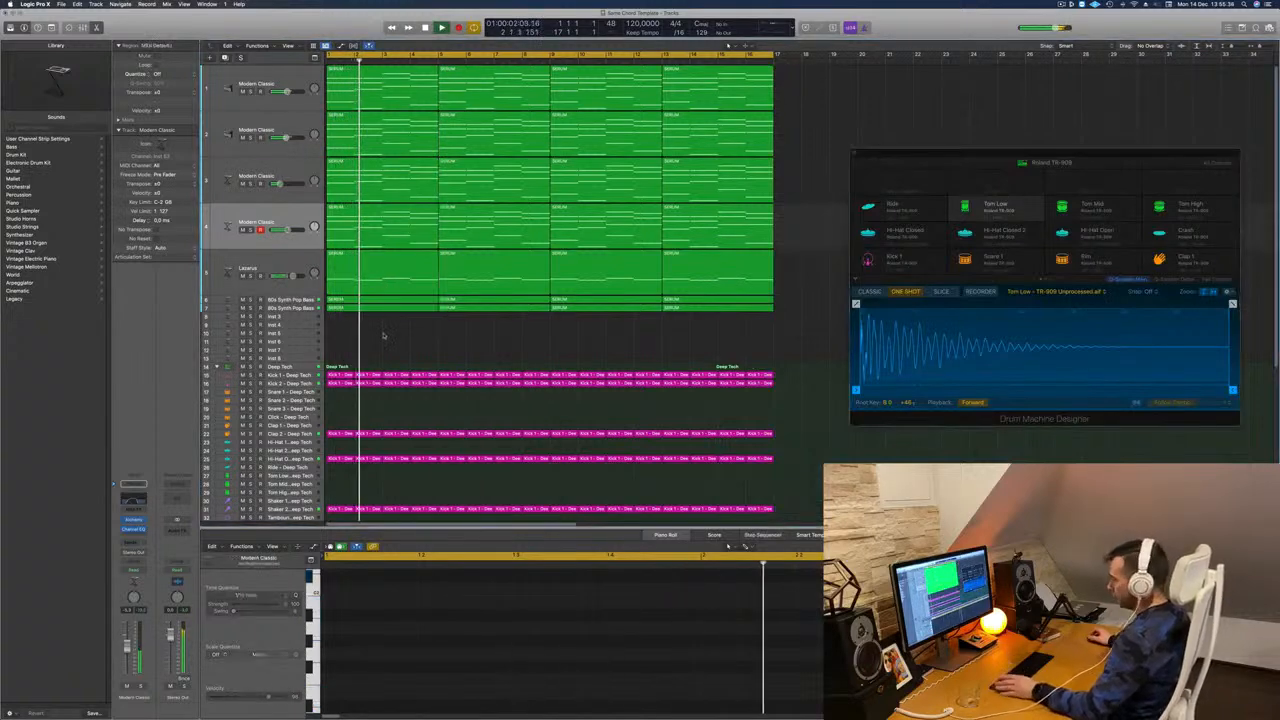
pyautogui.press('super+a')
pyautogui.rightClick(490, 209)
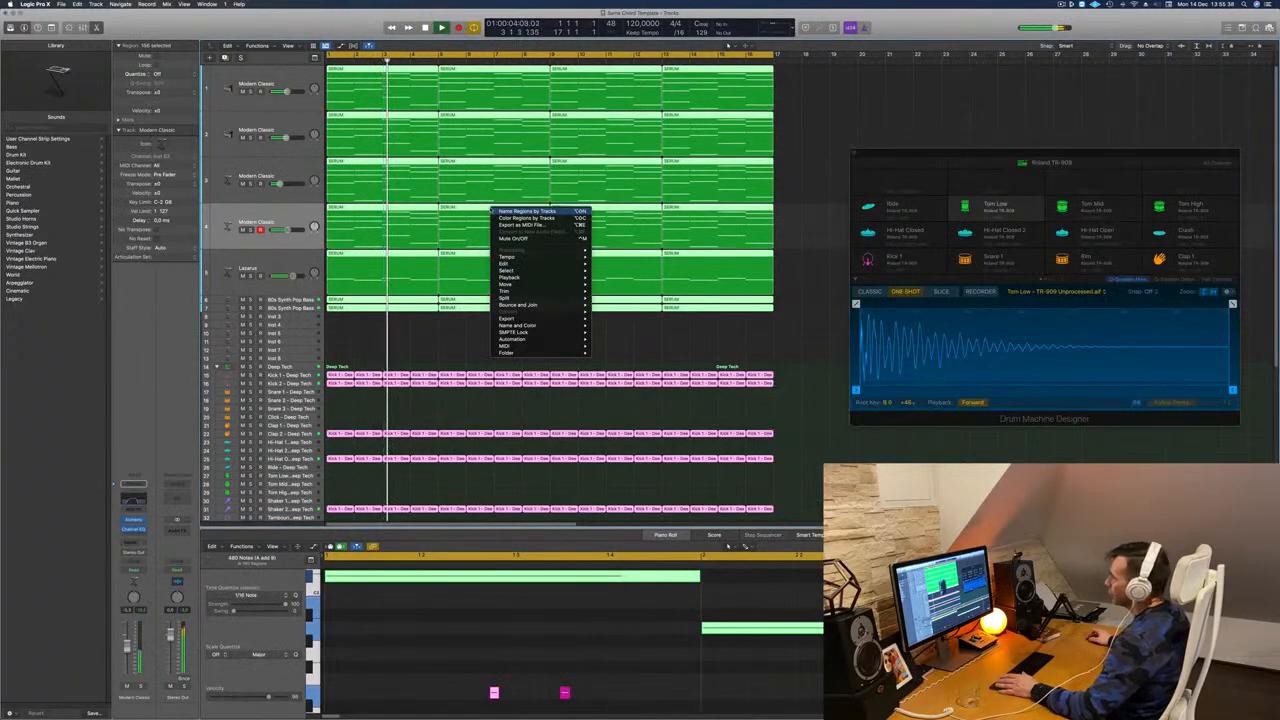
pyautogui.click(545, 211)
pyautogui.rightClick(513, 209)
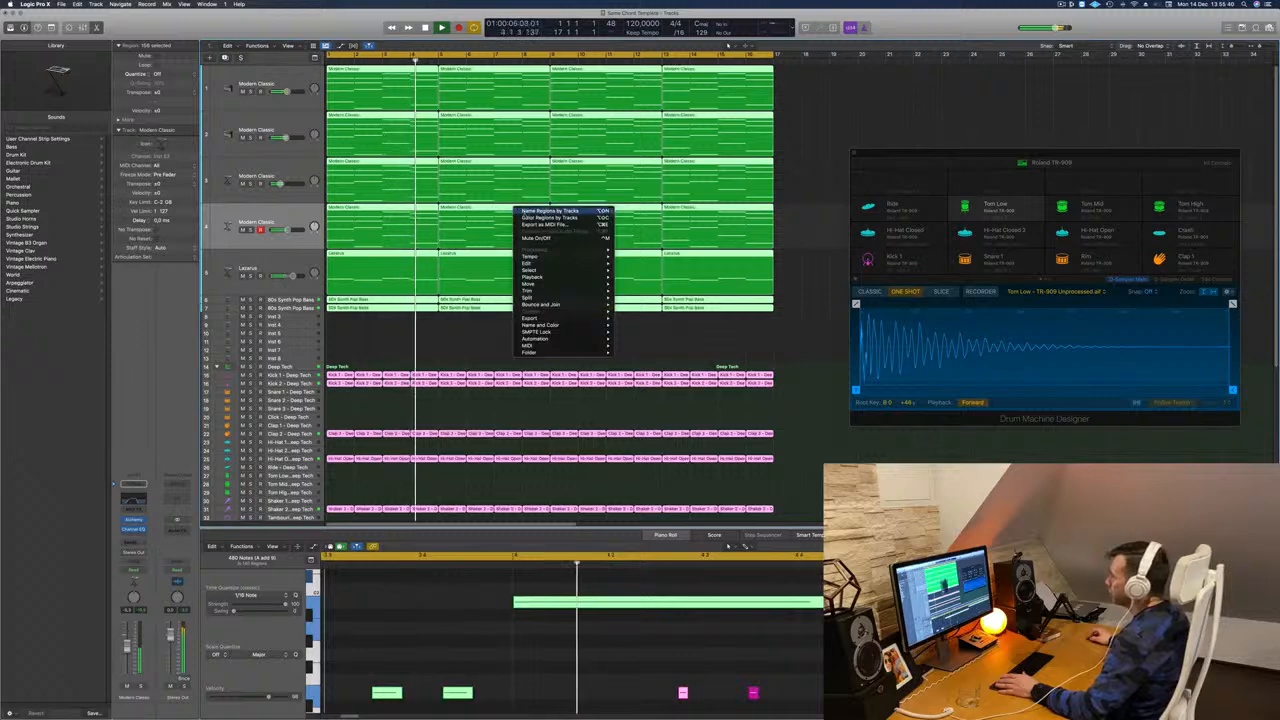
pyautogui.click(545, 217)
pyautogui.click(522, 352)
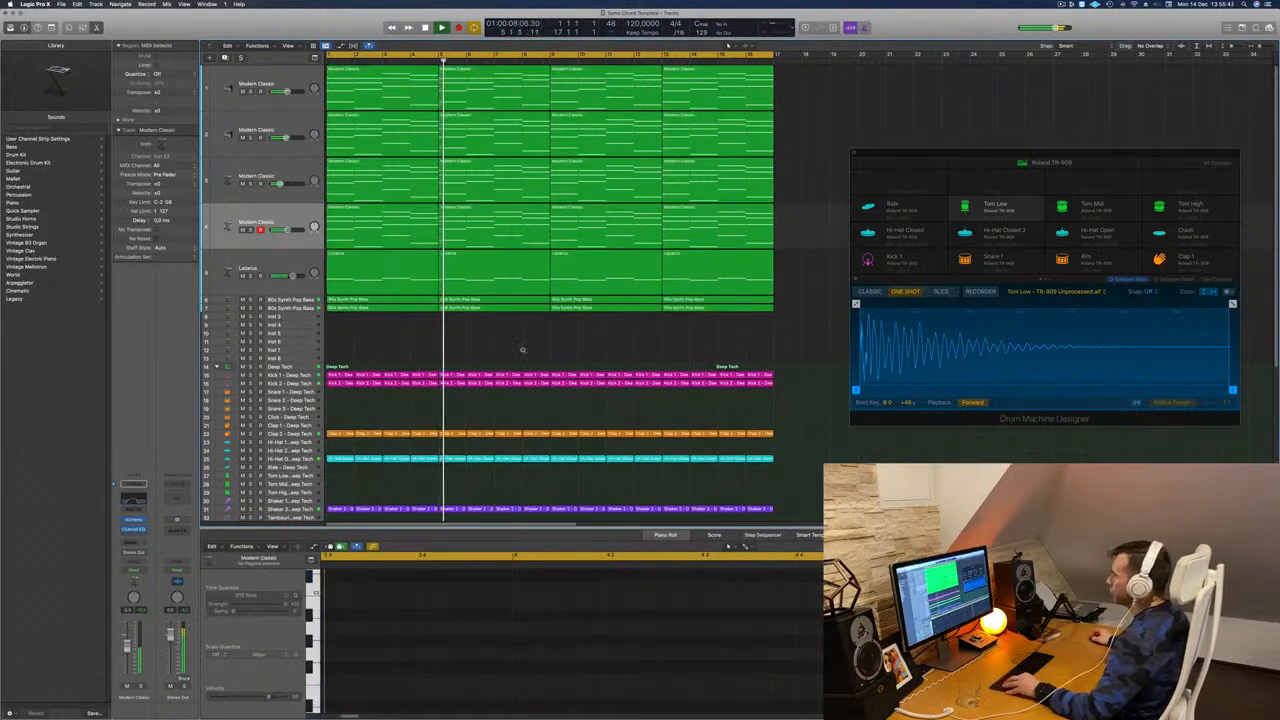
# Replay the arrangement from the start and check the fourth Modern Classic track in solo.
pyautogui.scroll(-2, 521, 345)
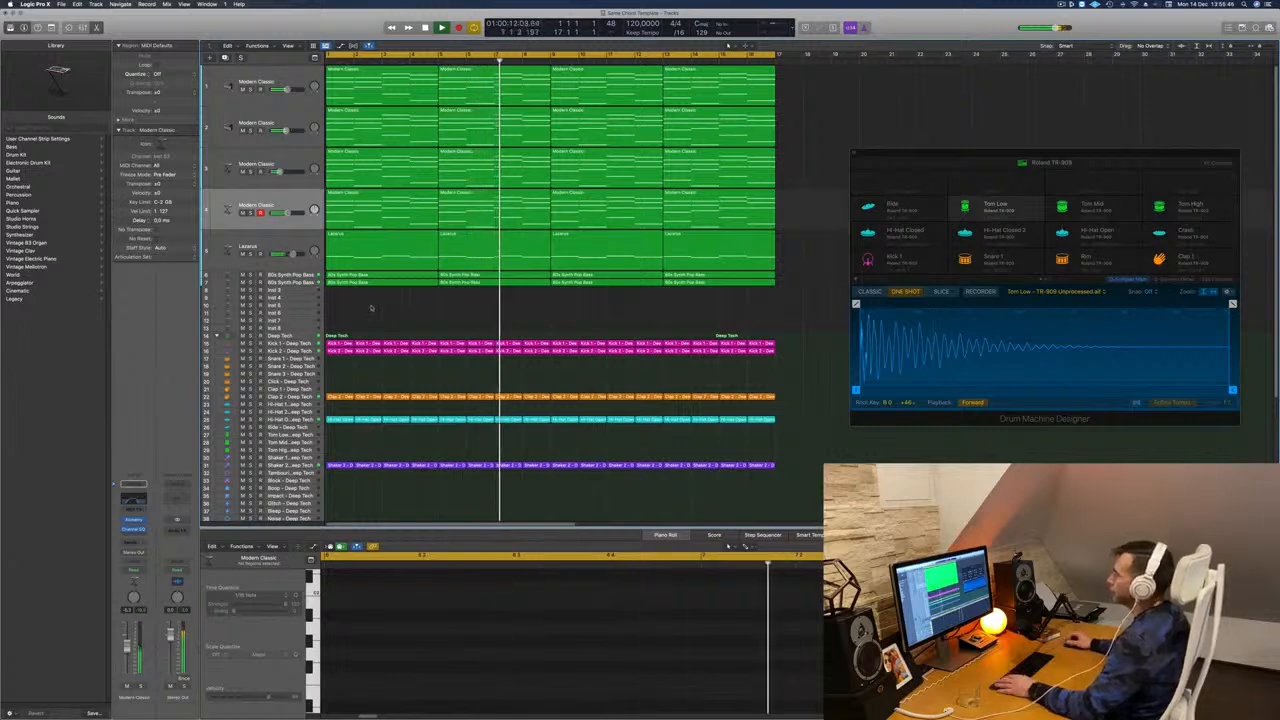
pyautogui.press('Return')
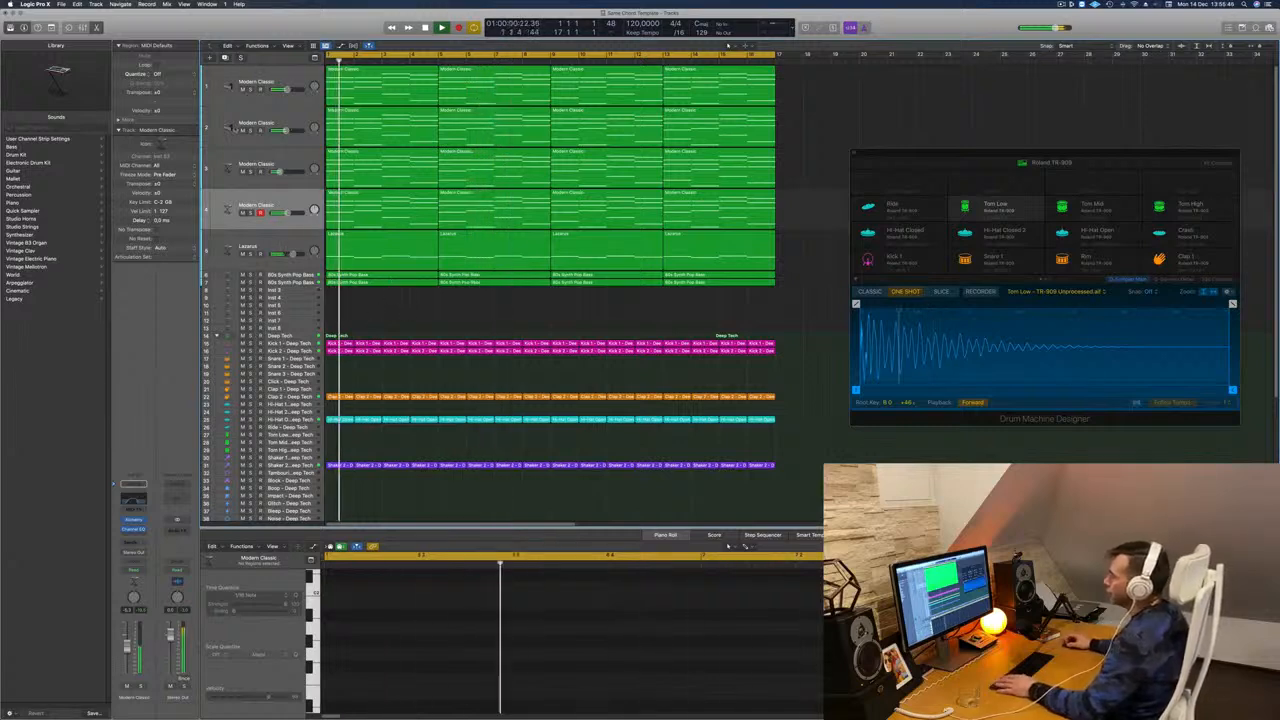
pyautogui.click(251, 213)
pyautogui.click(251, 213)
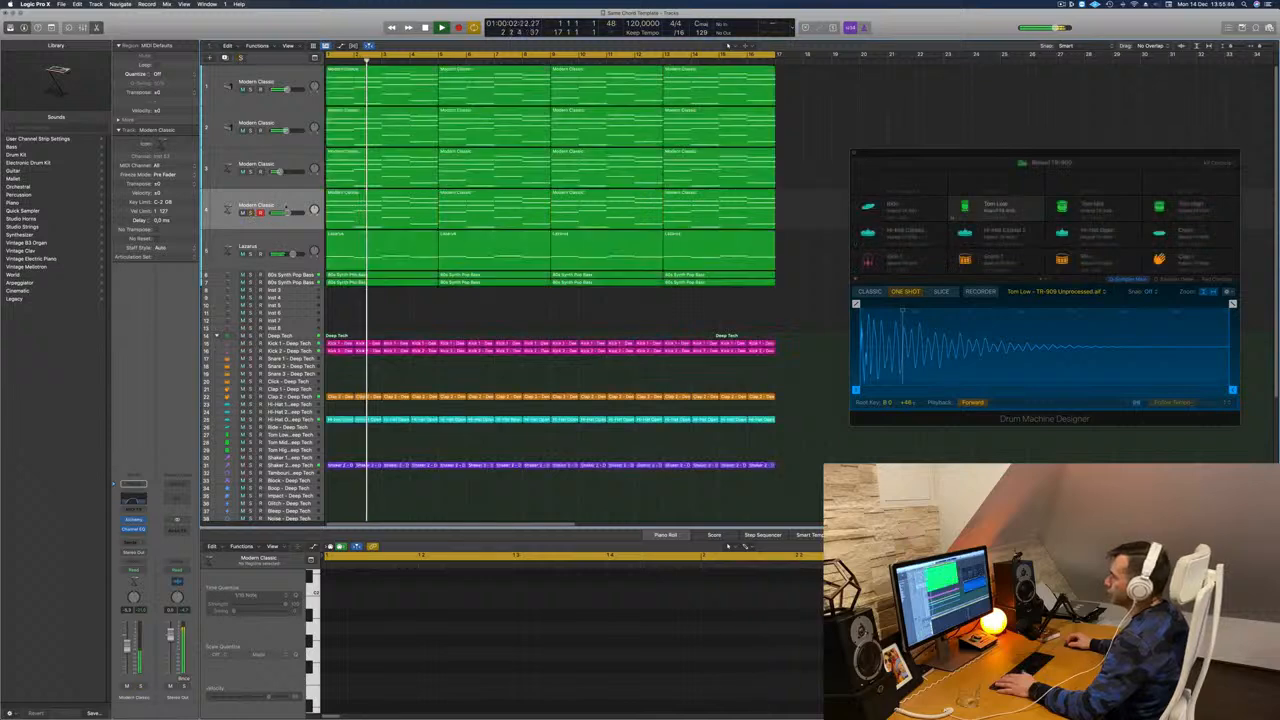
# Select the fourth Modern Classic track and insert a stereo Compressor after its Channel EQ.
pyautogui.click(250, 222)
pyautogui.press('Return')
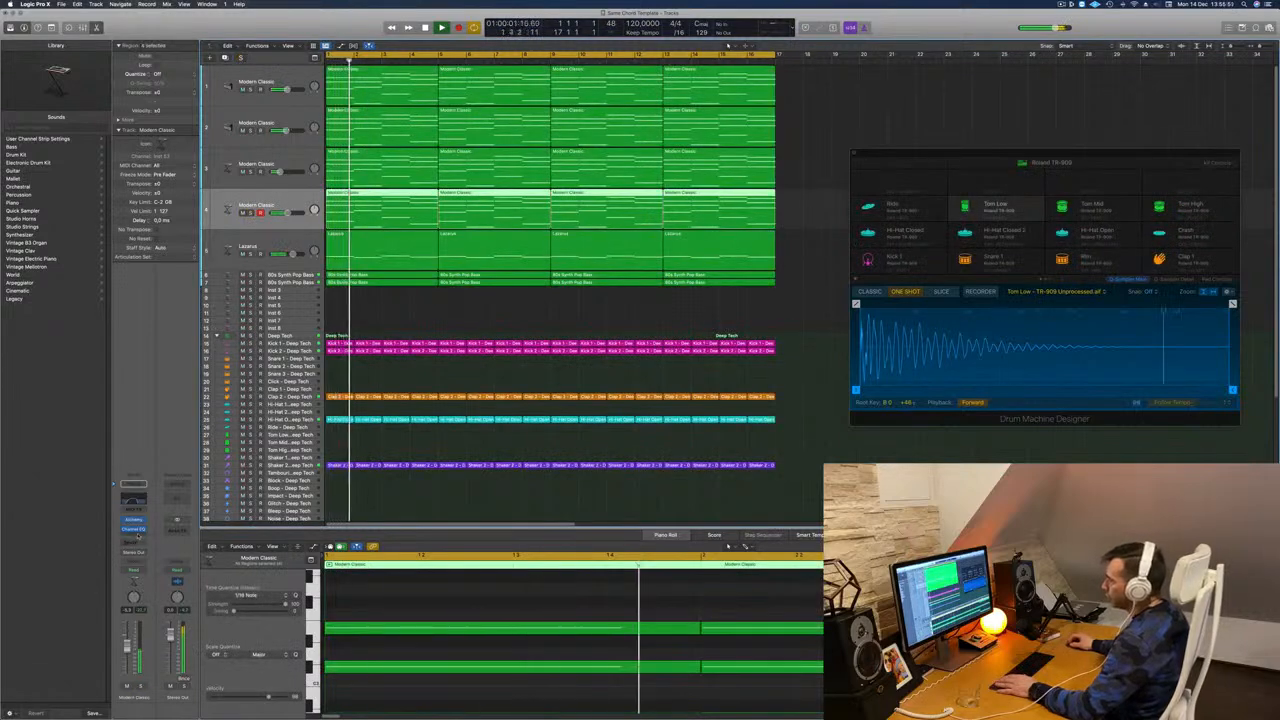
pyautogui.click(134, 535)
pyautogui.moveTo(157, 568)
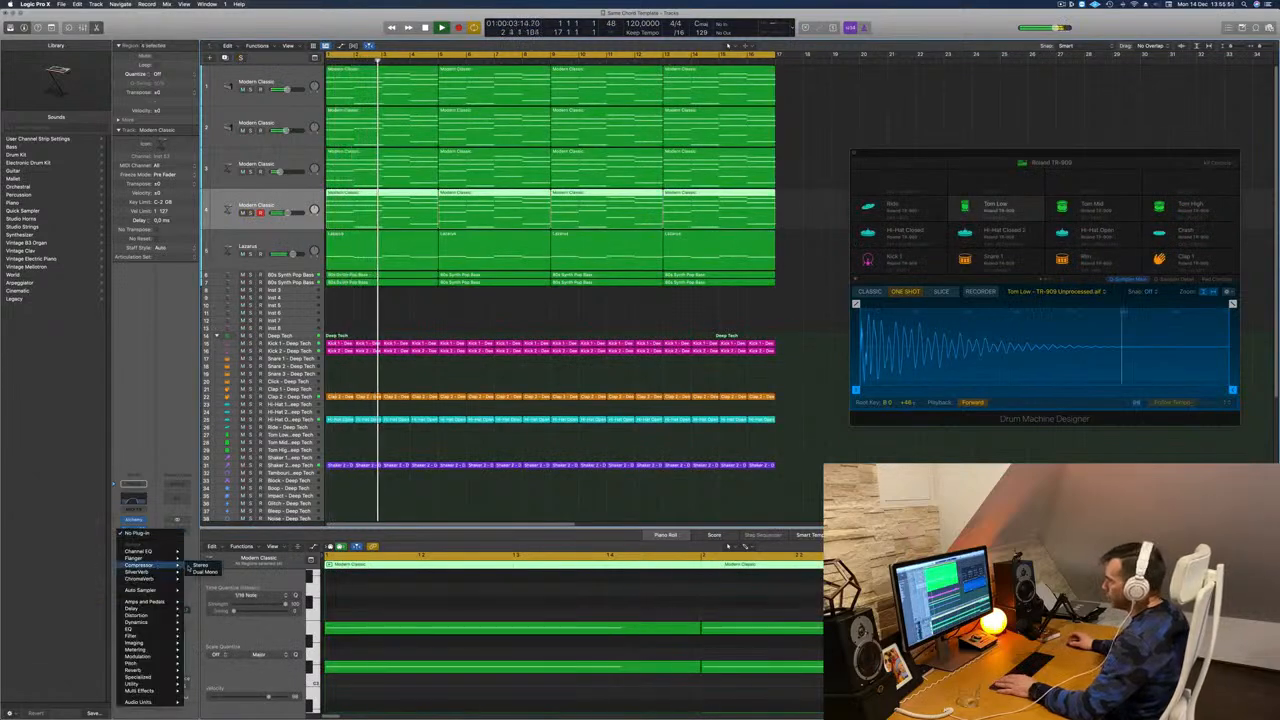
pyautogui.click(201, 565)
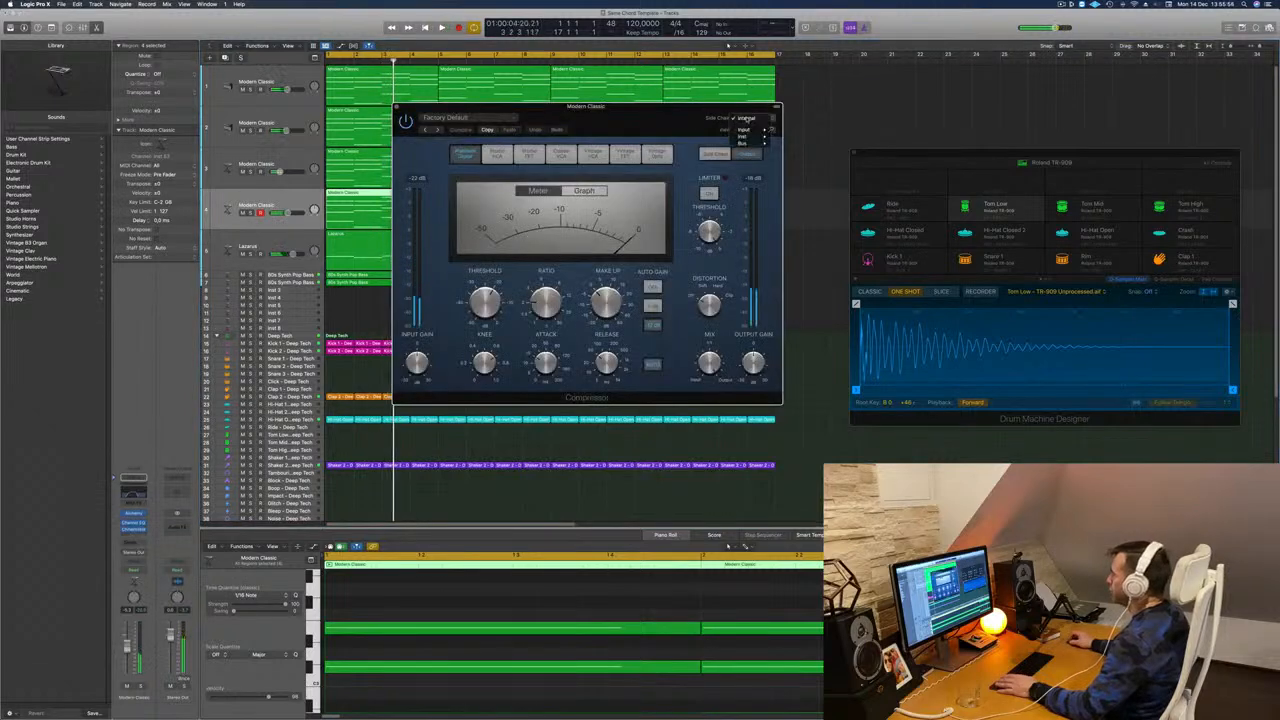
# Set the Compressor's side chain to Kick 1 - Deep Tech (Inst 9), lower the fourth Modern Classic track's volume slightly and close the plug-in.
pyautogui.moveTo(749, 137)
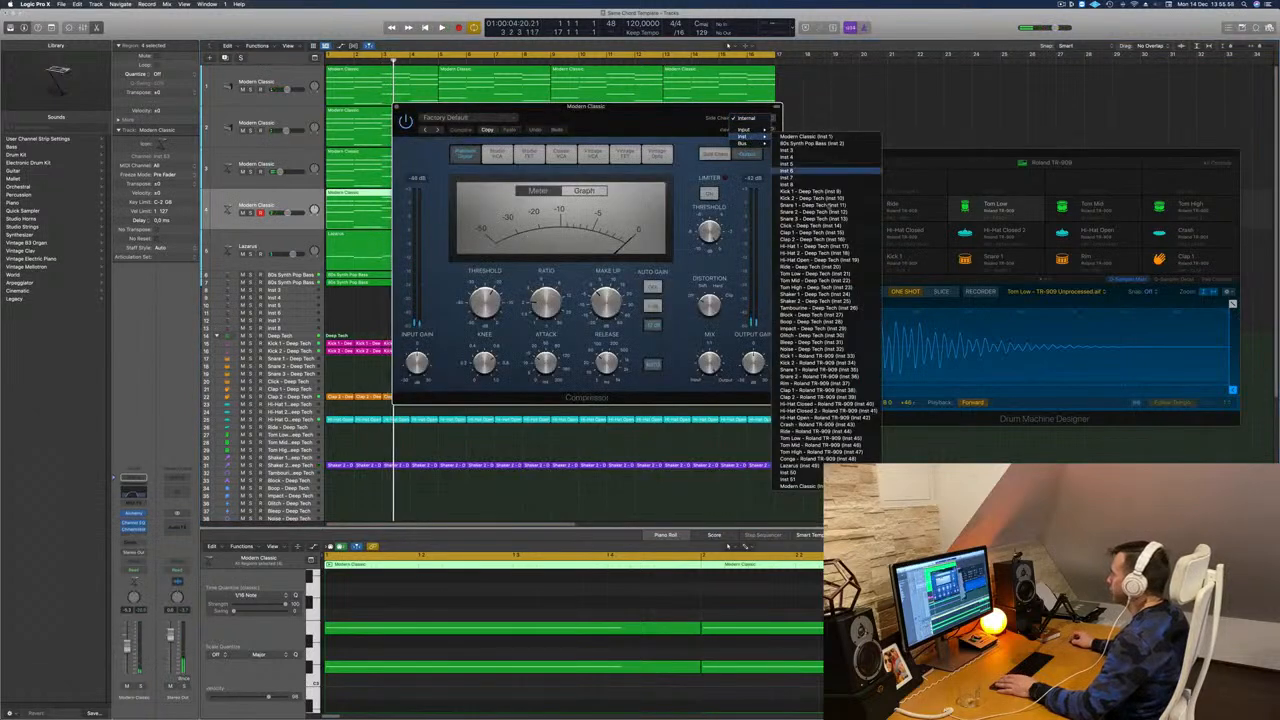
pyautogui.click(812, 190)
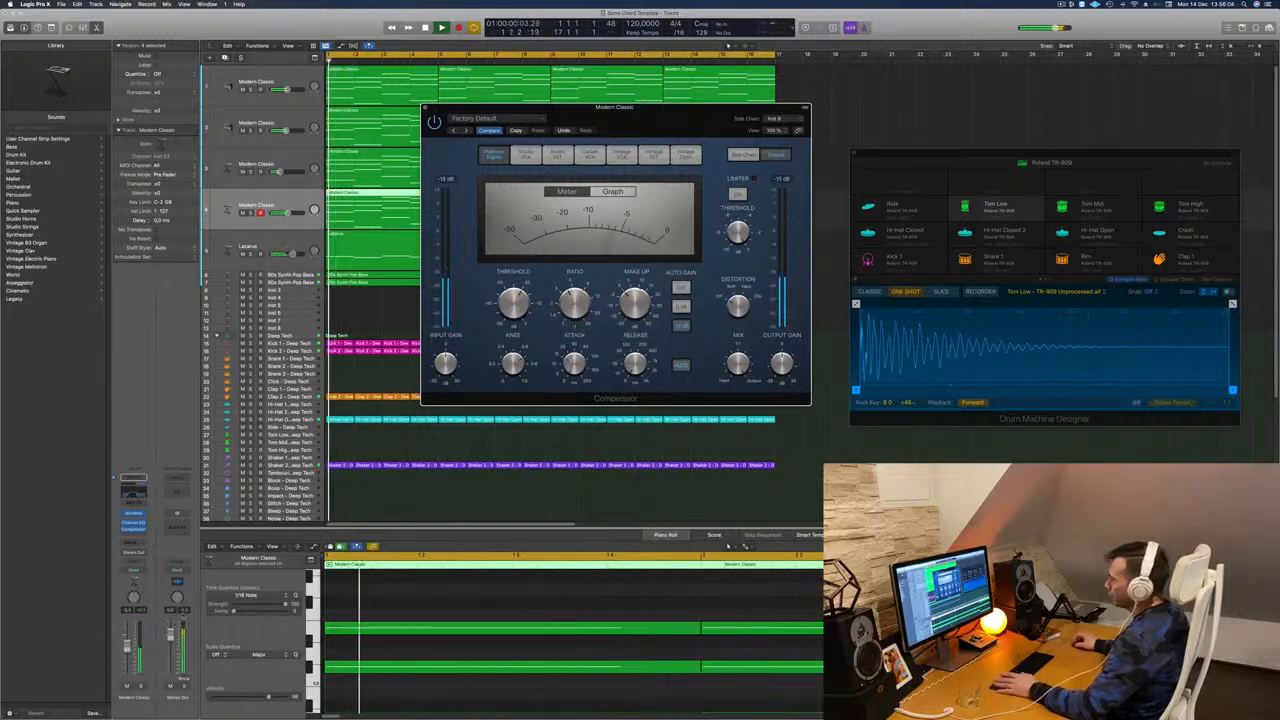
pyautogui.moveTo(127, 647); pyautogui.dragTo(127, 657)
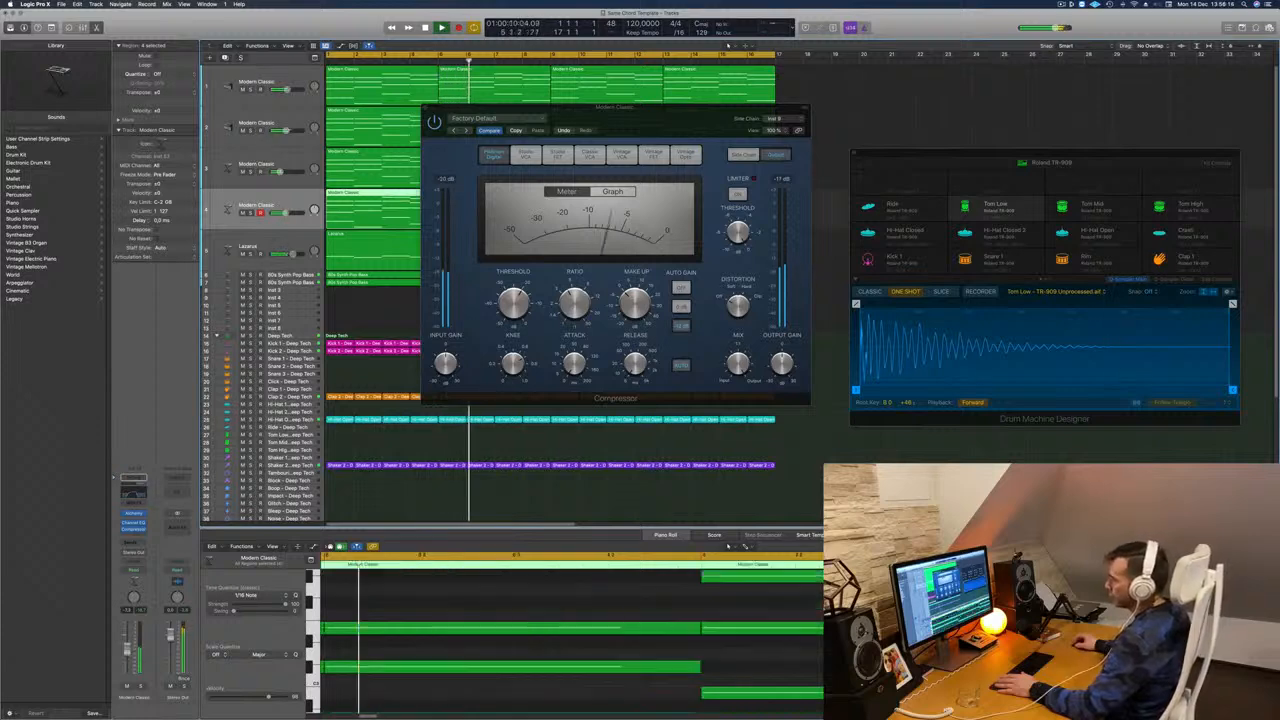
pyautogui.press('space')
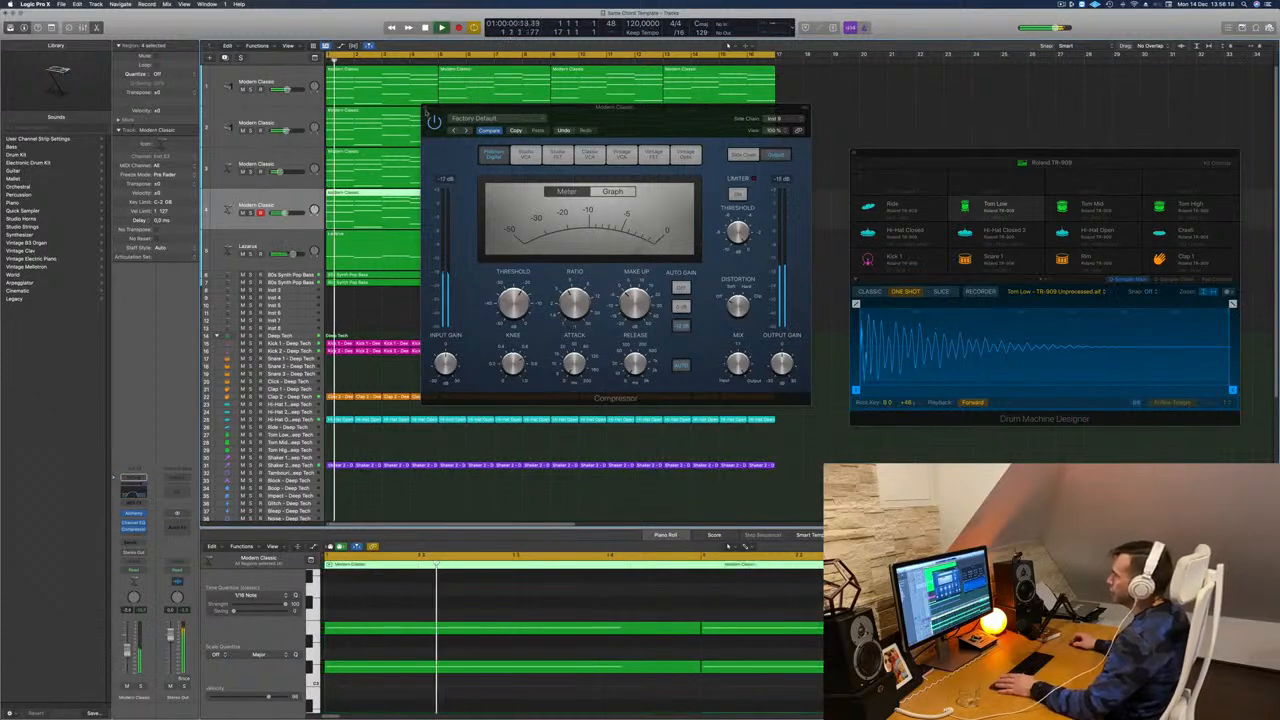
pyautogui.click(425, 108)
pyautogui.press('space')
pyautogui.press('space')
# Apply a 236 Hz low cut in the Channel EQ of the third Modern Classic track and close the plug-in.
pyautogui.click(252, 172)
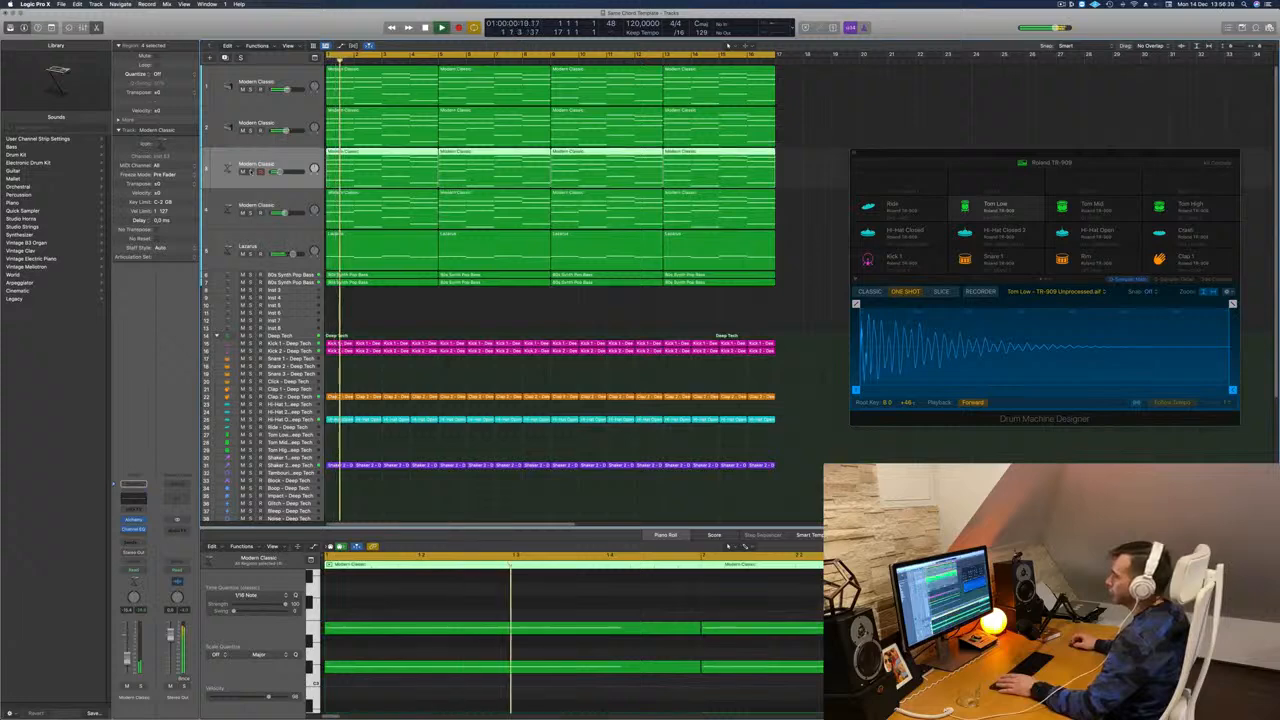
pyautogui.press('space')
pyautogui.press('space')
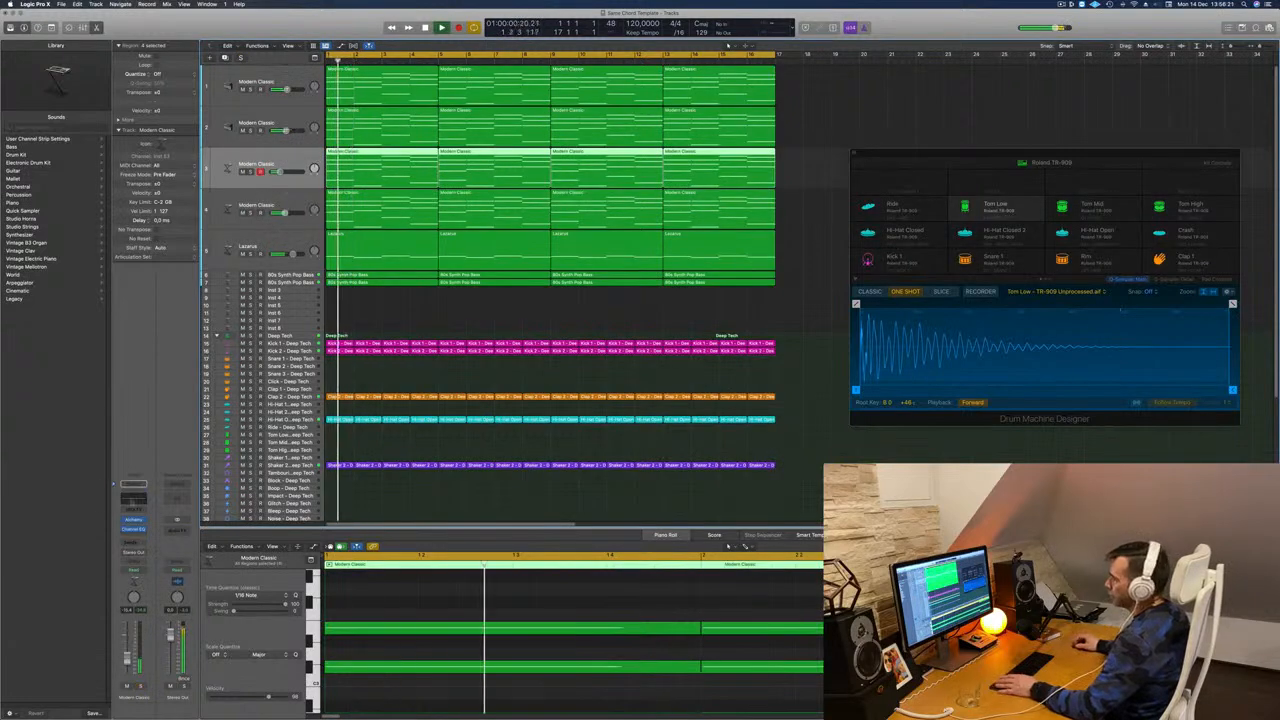
pyautogui.click(133, 529)
pyautogui.press('space')
pyautogui.press('space')
pyautogui.moveTo(443, 158); pyautogui.dragTo(645, 206)
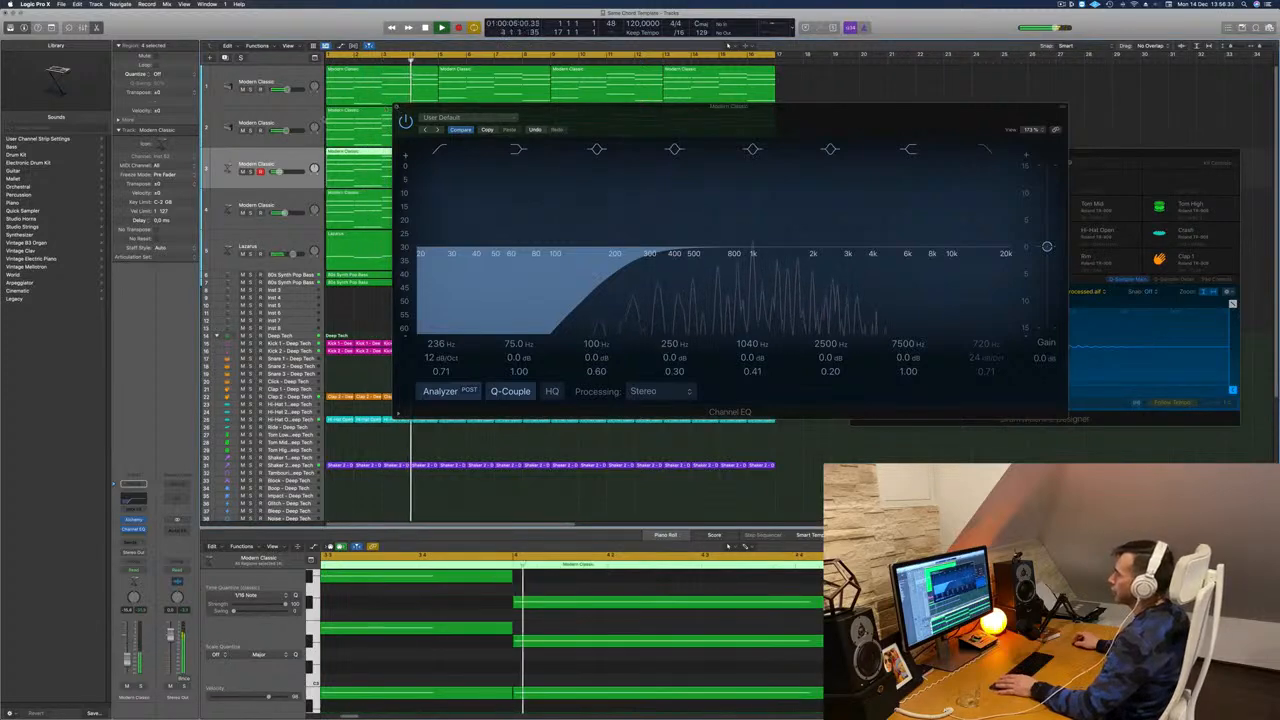
pyautogui.press('super+w')
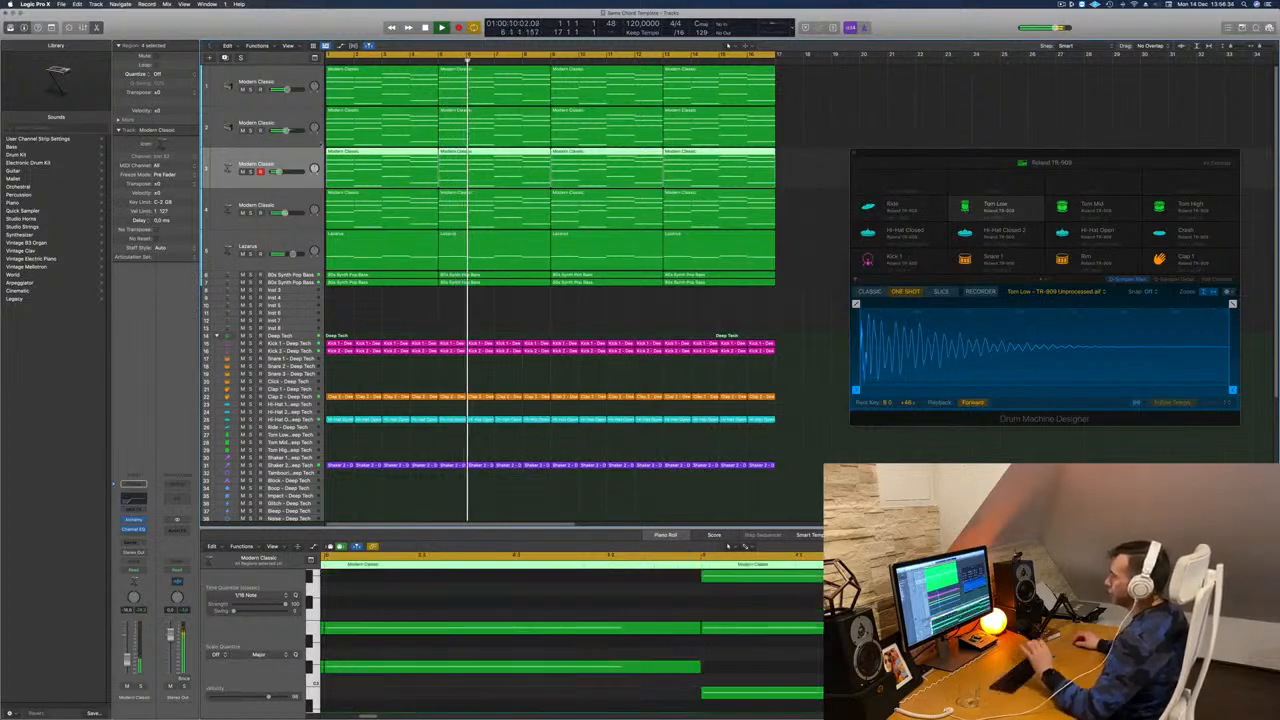
pyautogui.click(1062, 5)
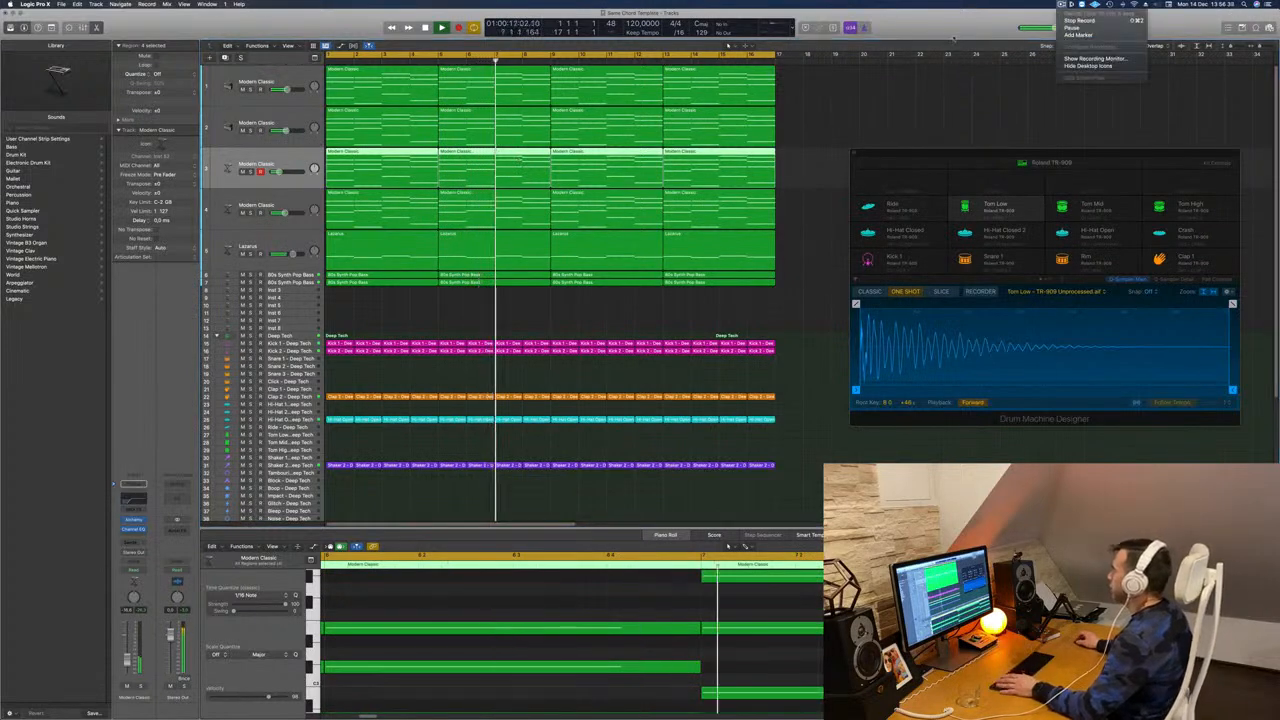
pyautogui.click(791, 86)
pyautogui.click(458, 309)
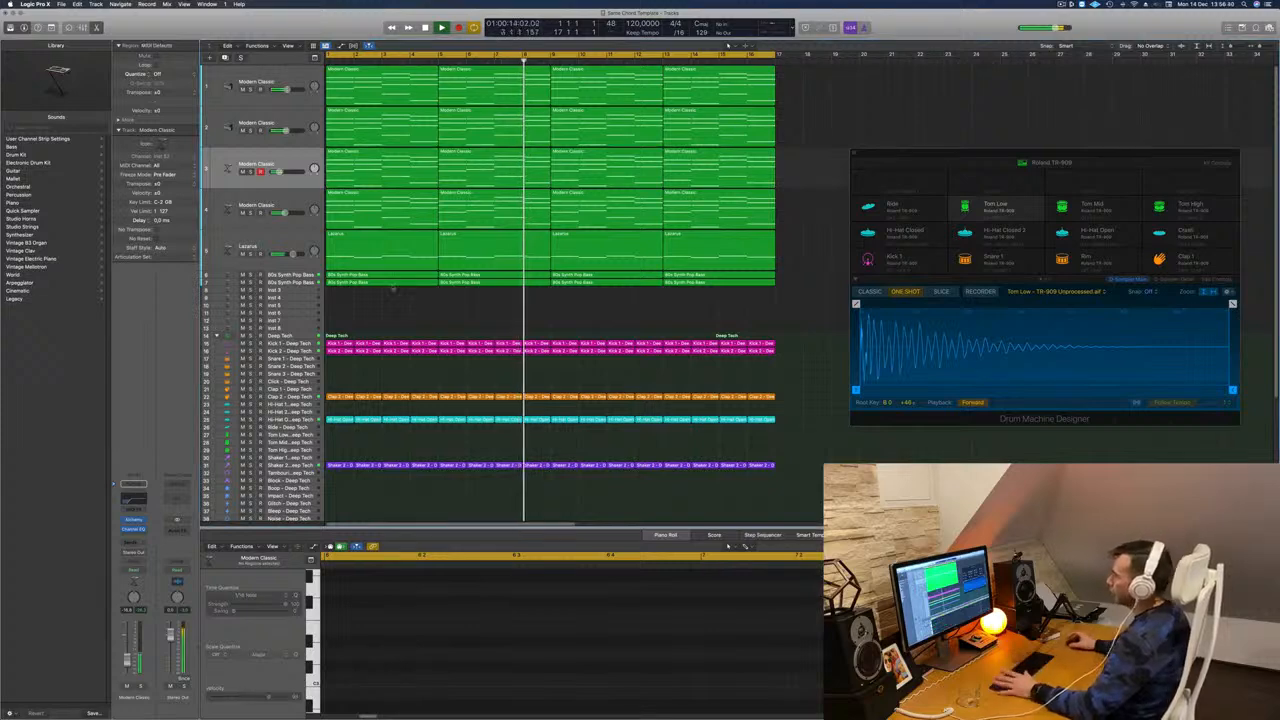
# Replay the arrangement from the start and check the Lazarus and 80s Synth Pop Bass tracks.
pyautogui.press('Return')
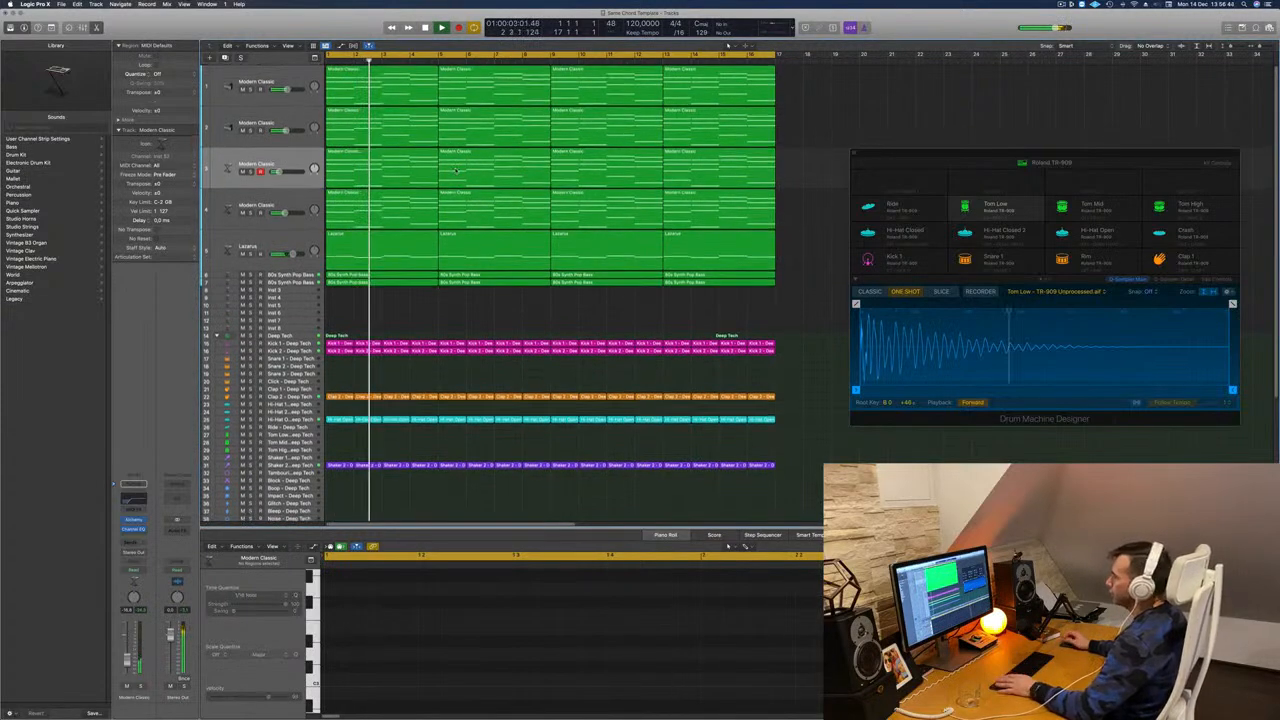
pyautogui.click(258, 254)
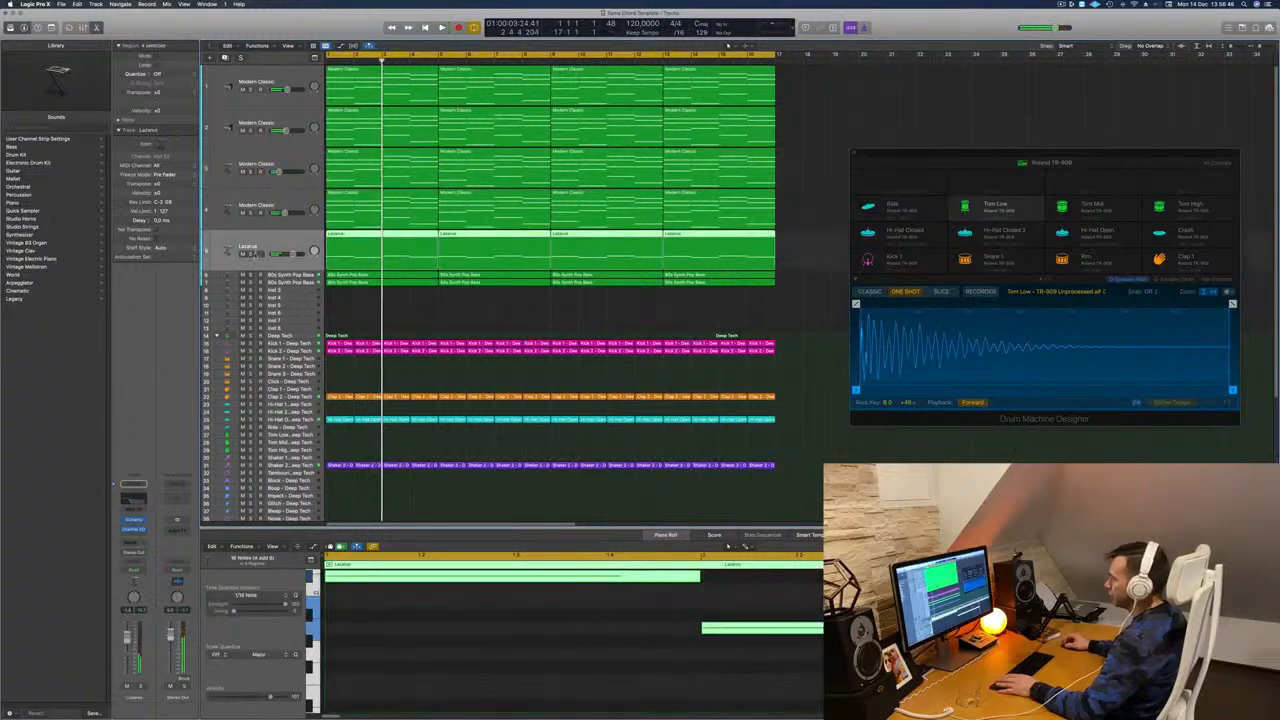
pyautogui.click(284, 274)
pyautogui.press('Return')
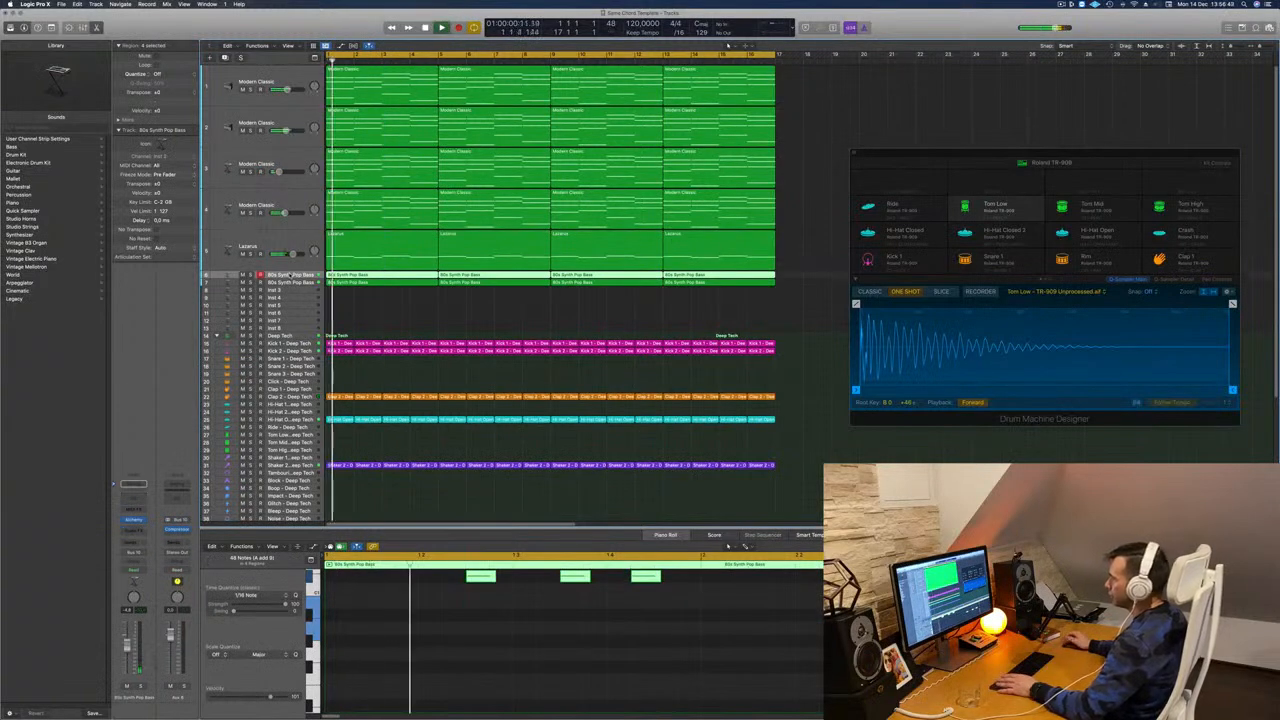
pyautogui.click(291, 283)
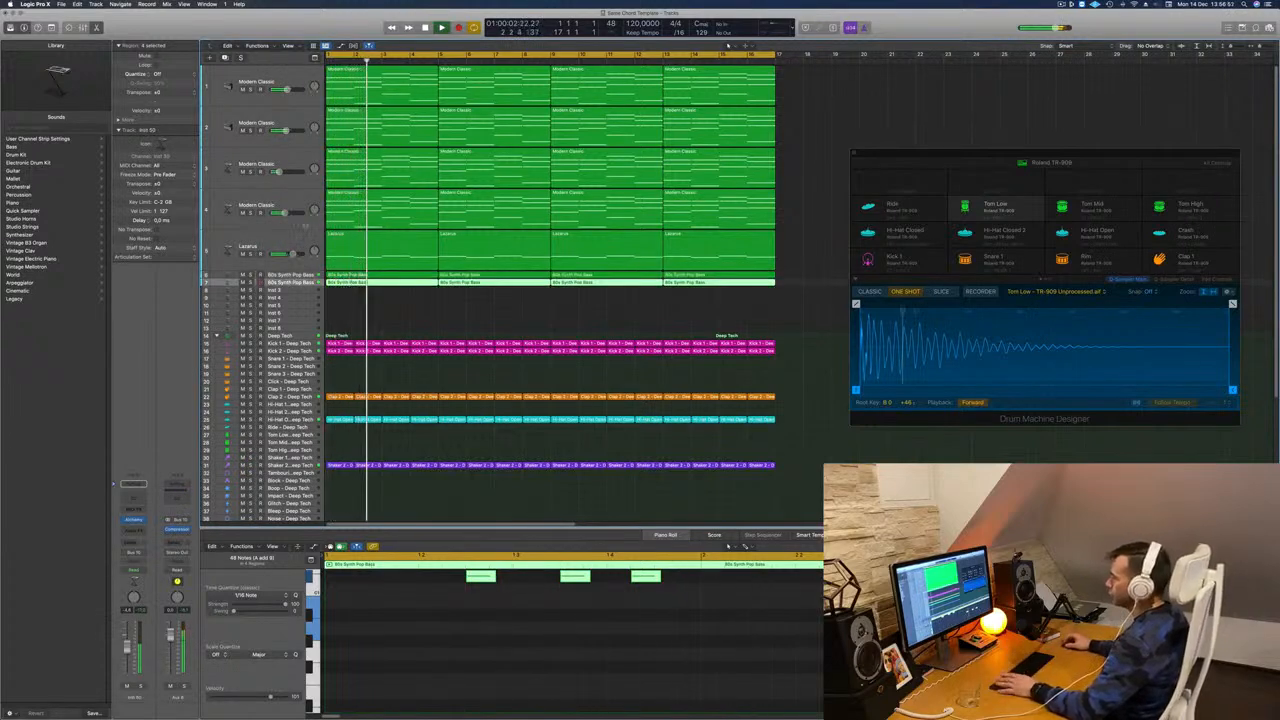
pyautogui.click(289, 237)
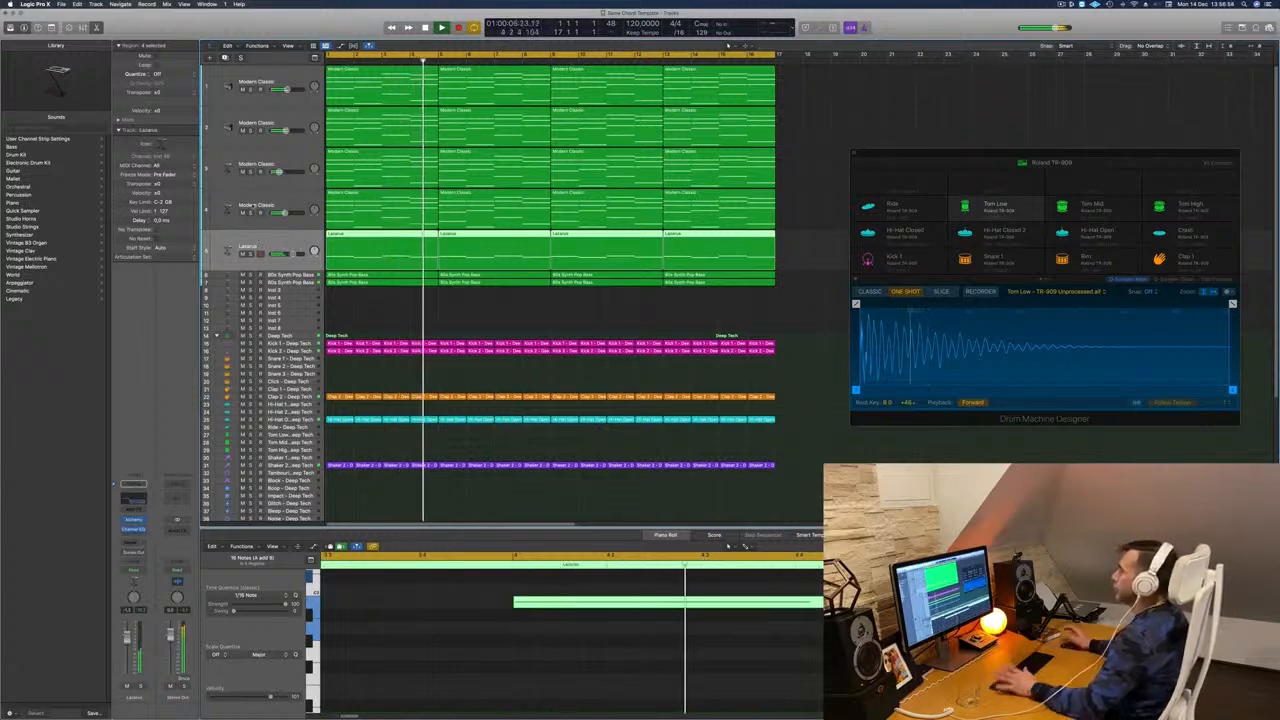
# Compare the mix with and without the first two Modern Classic tracks by muting and unmuting them during playback.
pyautogui.click(250, 131)
pyautogui.click(250, 131)
pyautogui.click(242, 89)
pyautogui.click(242, 130)
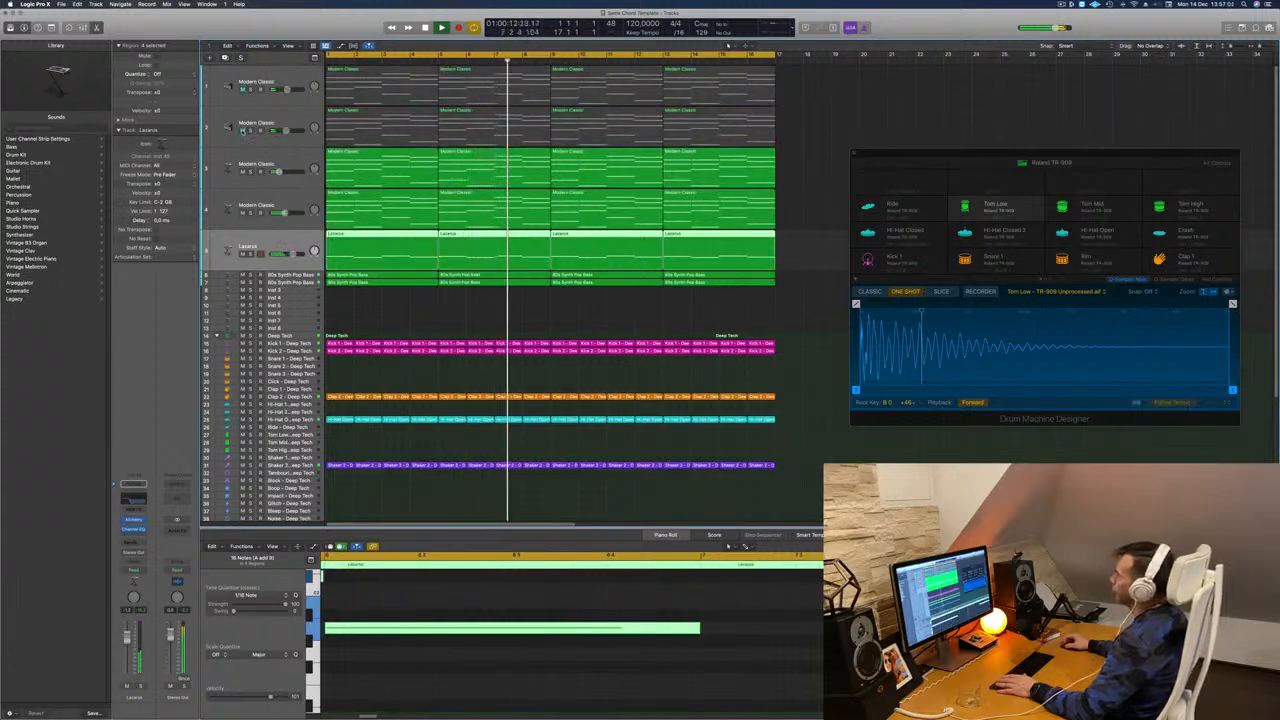
pyautogui.click(242, 89)
pyautogui.click(242, 130)
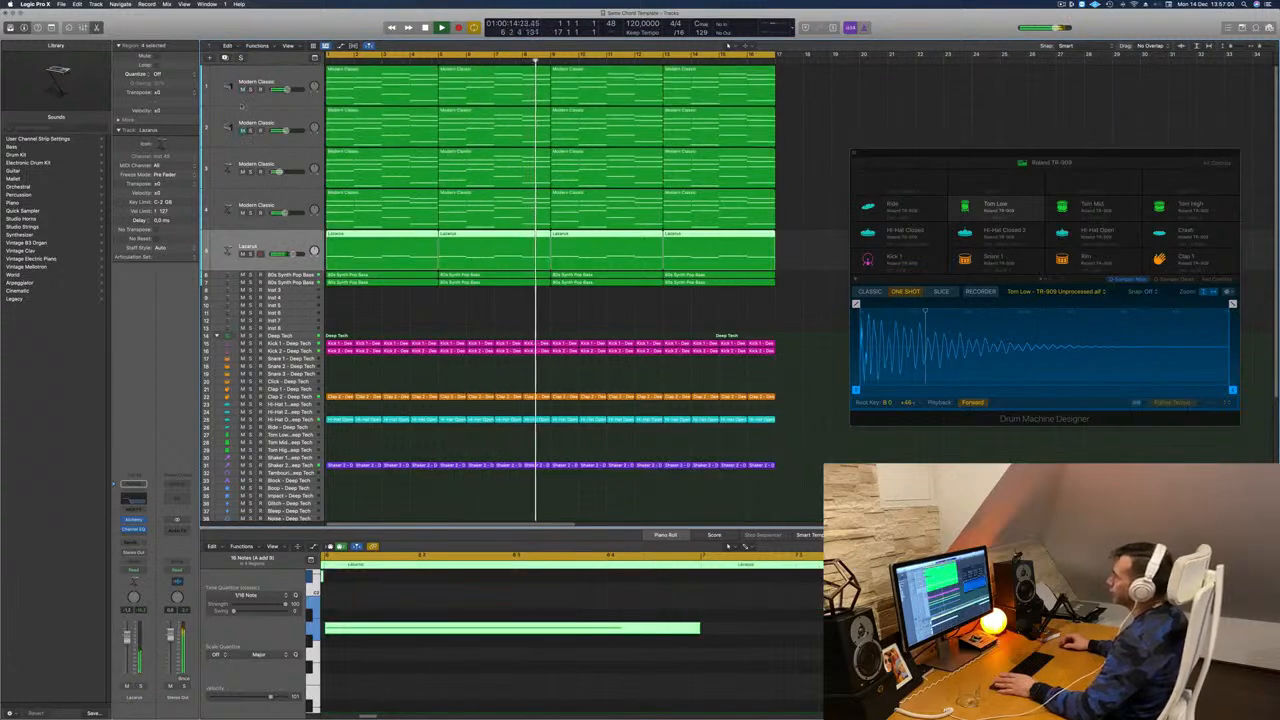
# Duplicate the second 80s Synth Pop Bass track as an empty track, enlarge it with Track Zoom and restart playback.
pyautogui.click(468, 306)
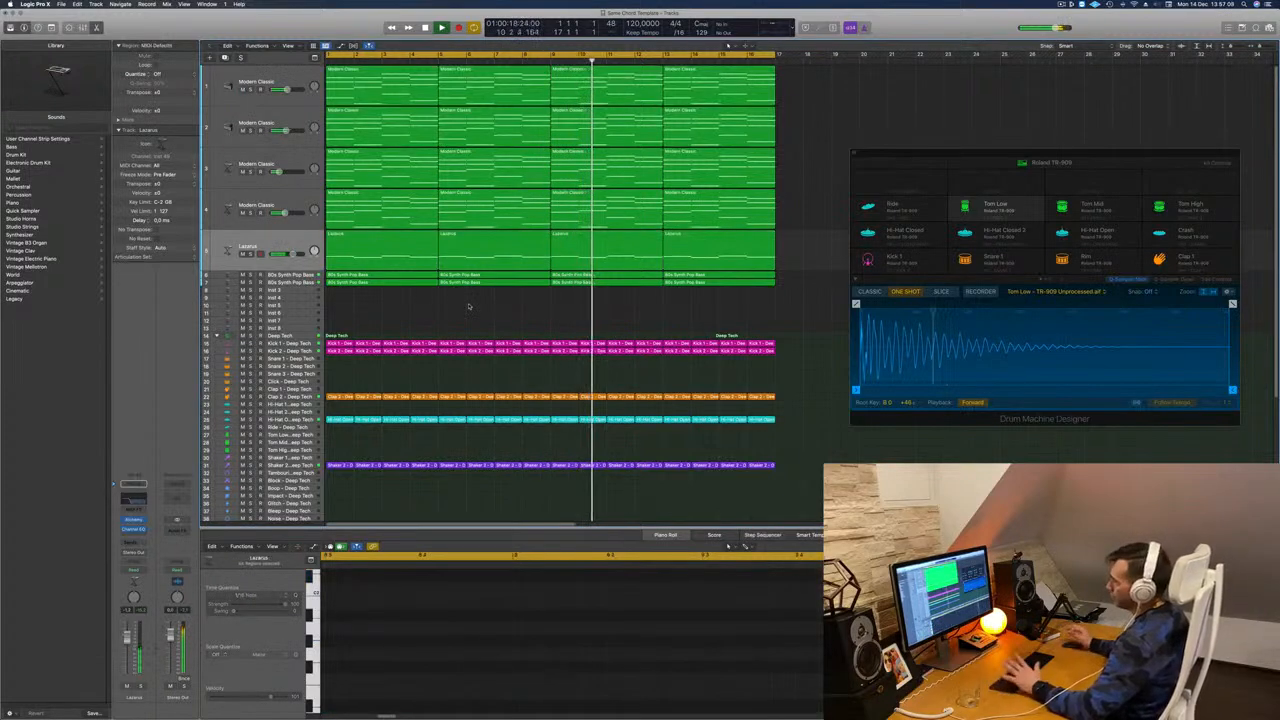
pyautogui.press('Return')
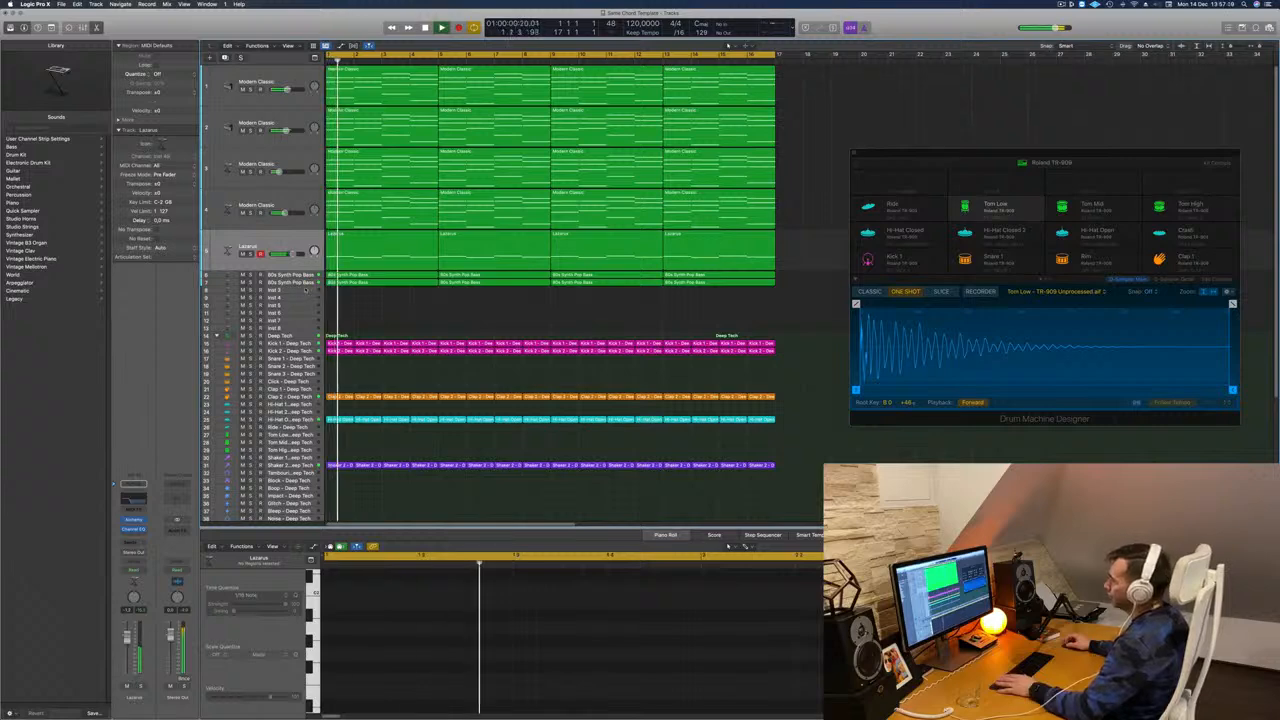
pyautogui.click(286, 275)
pyautogui.press('Return')
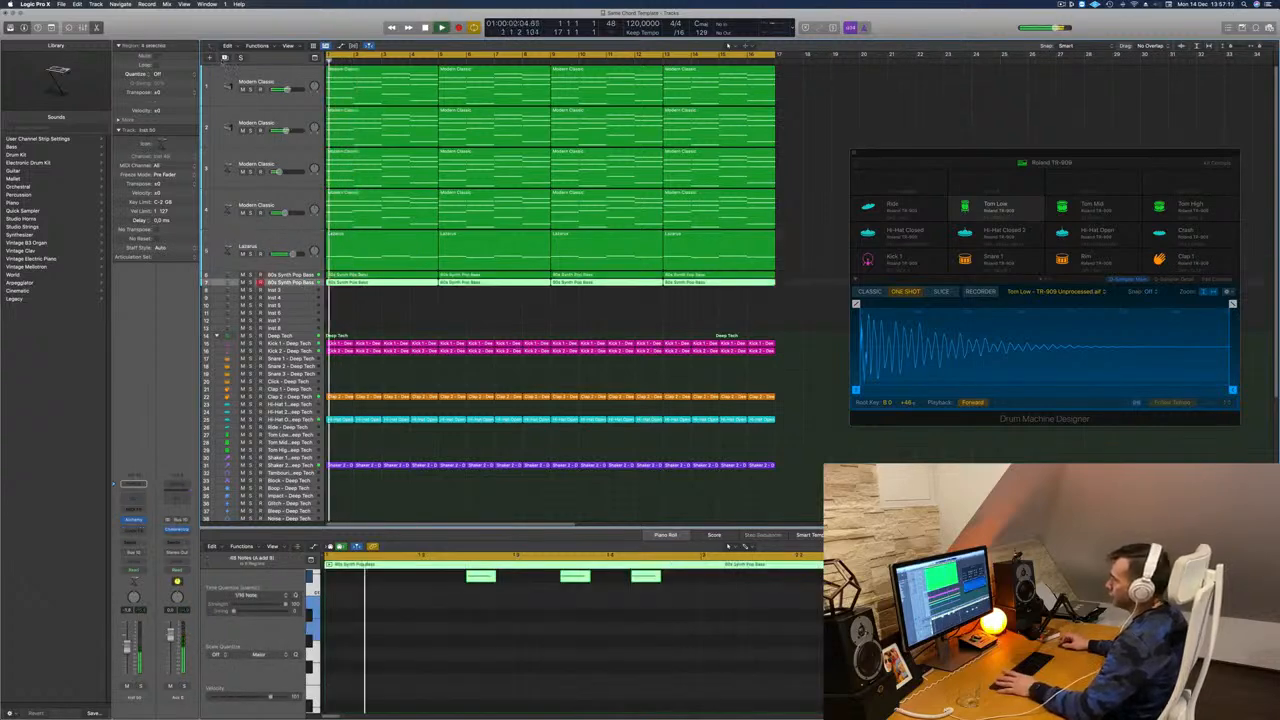
pyautogui.press('super+d')
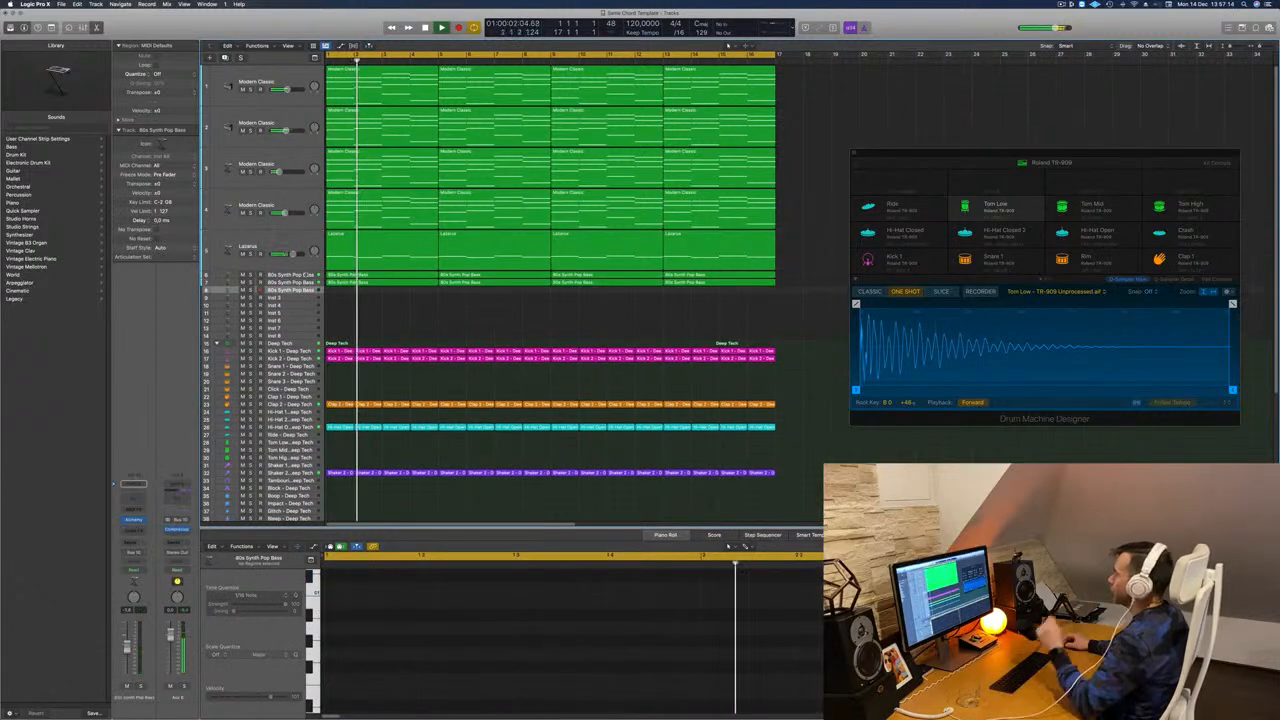
pyautogui.click(51, 28)
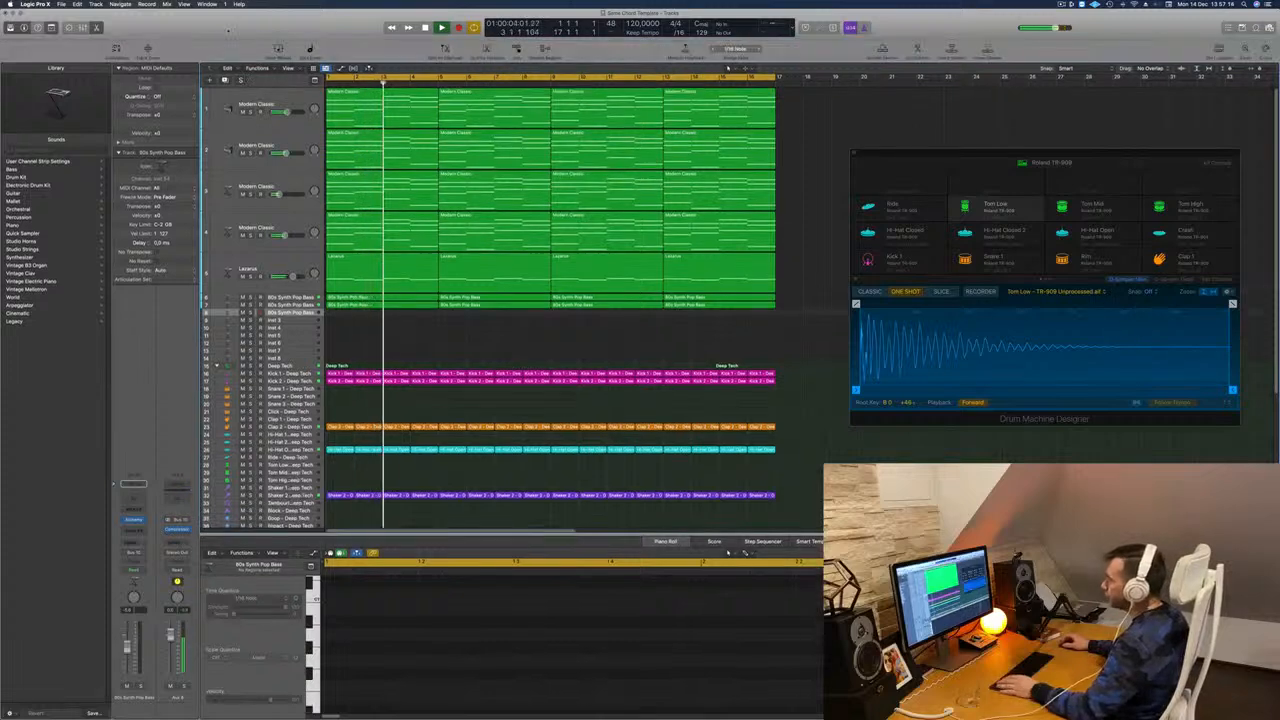
pyautogui.click(148, 49)
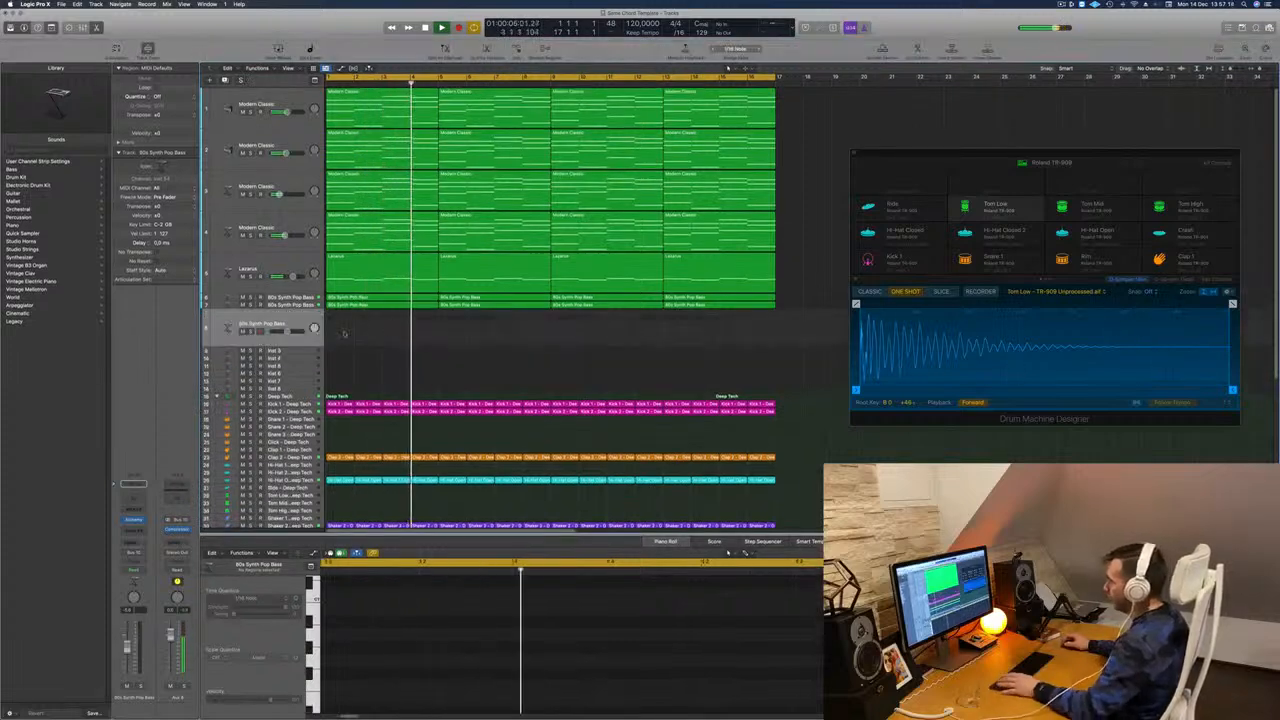
pyautogui.press('Return')
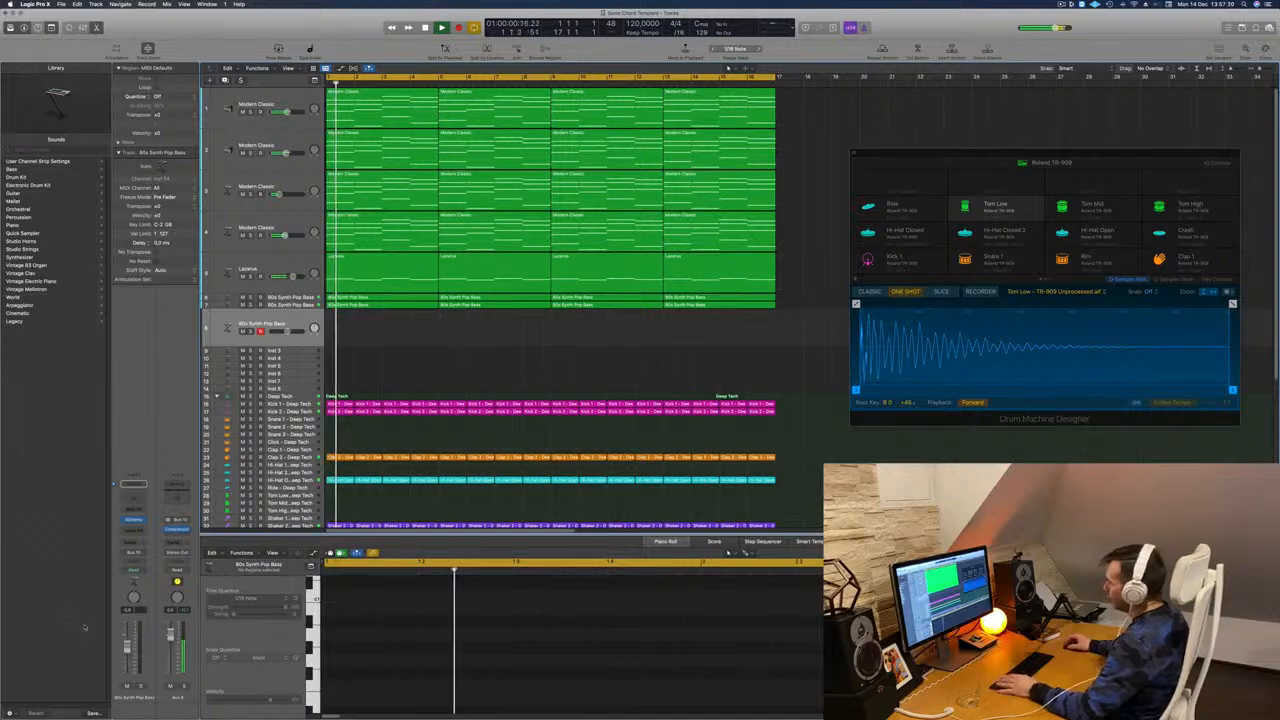
# Add a Bus 7 send to the new track and insert a stereo SilverVerb on its aux channel.
pyautogui.click(133, 545)
pyautogui.moveTo(165, 553)
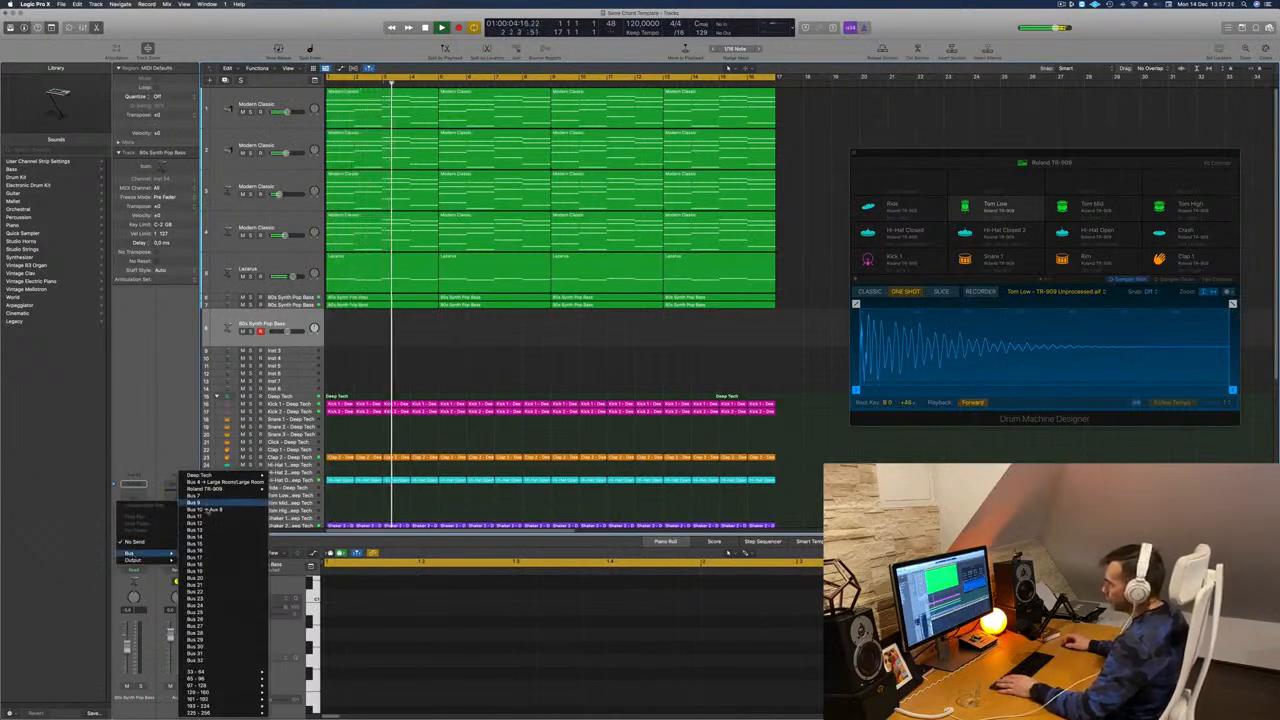
pyautogui.click(210, 503)
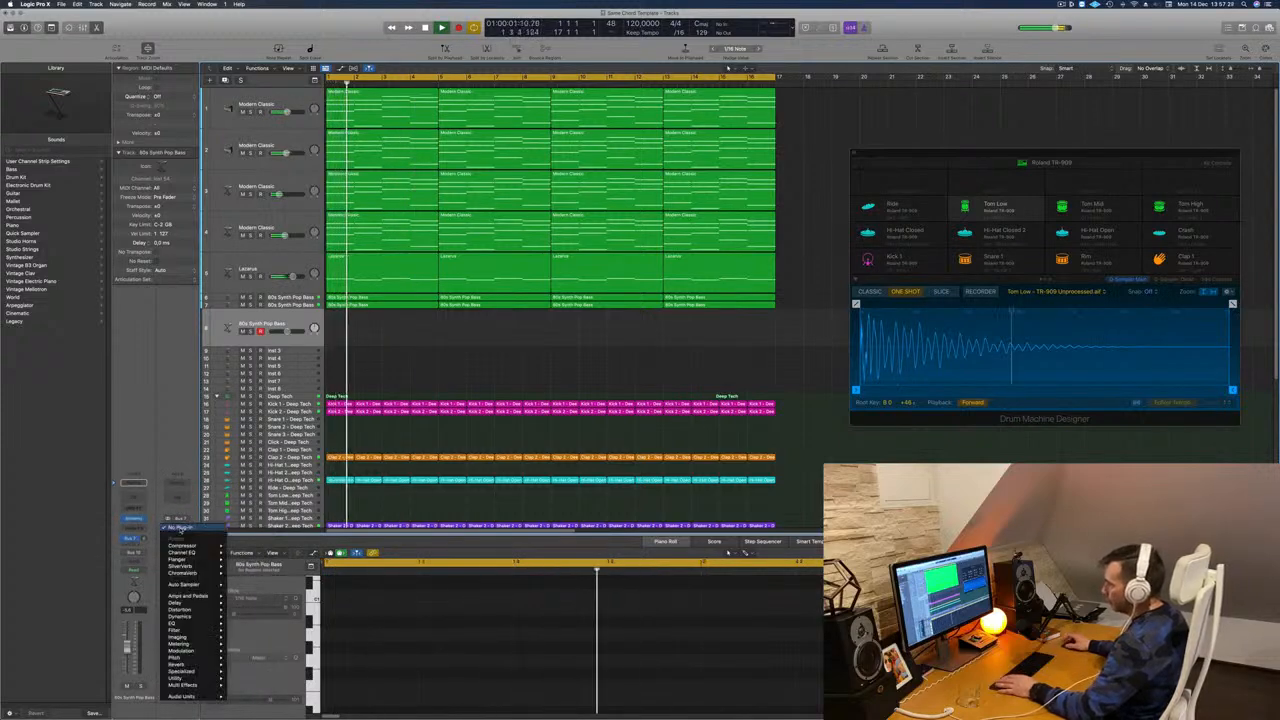
pyautogui.click(177, 535)
pyautogui.moveTo(183, 566)
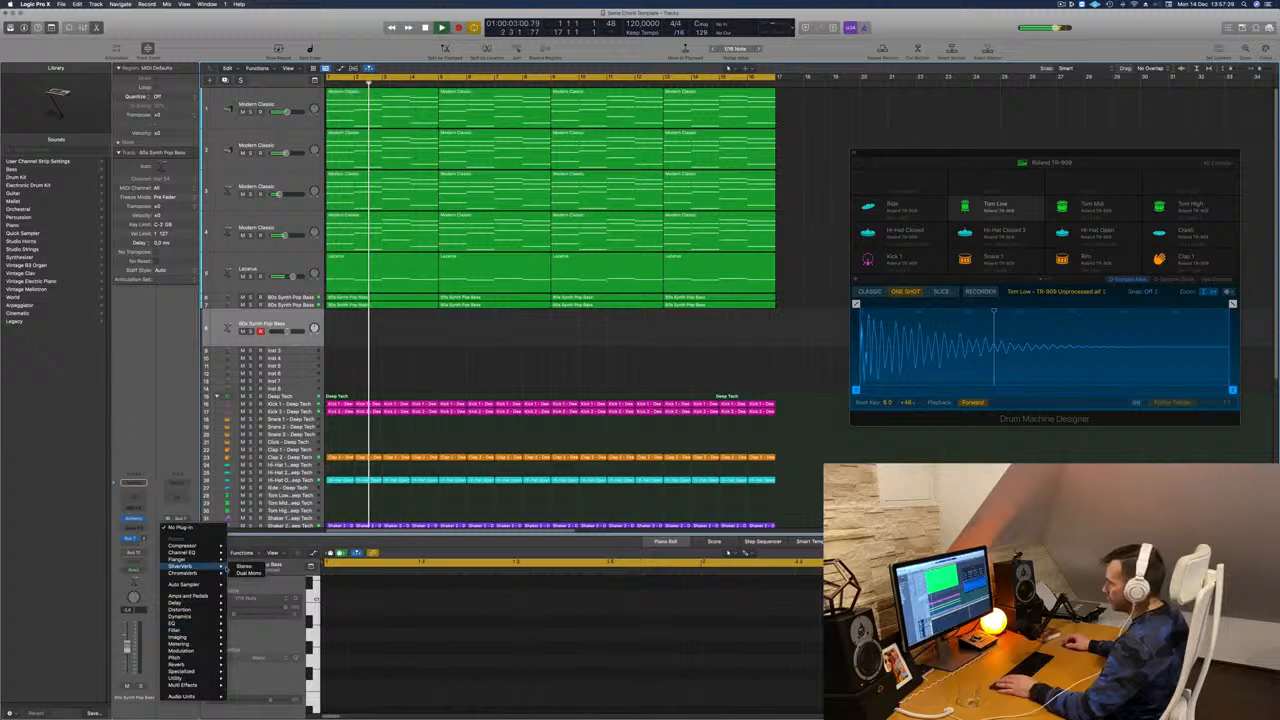
pyautogui.click(245, 566)
# Load the Grandiose preset in SilverVerb and move its window clear of the track list.
pyautogui.moveTo(647, 120); pyautogui.dragTo(515, 181)
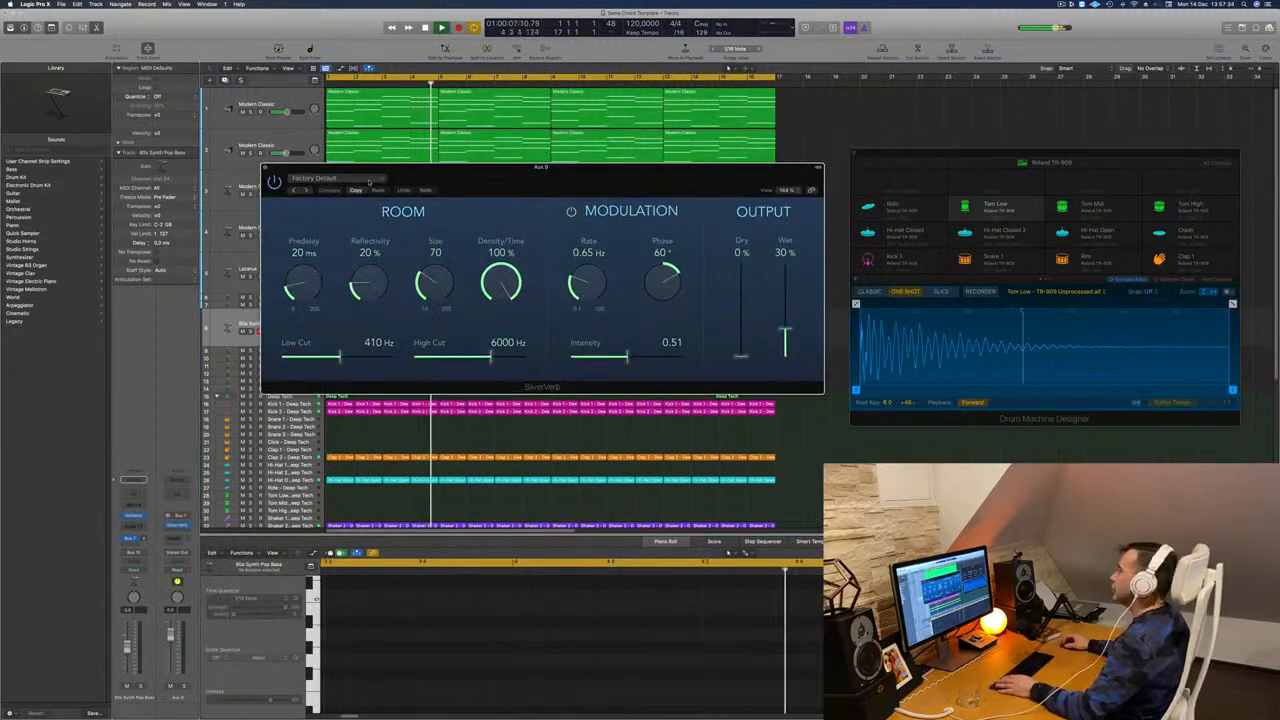
pyautogui.click(320, 178)
pyautogui.click(365, 326)
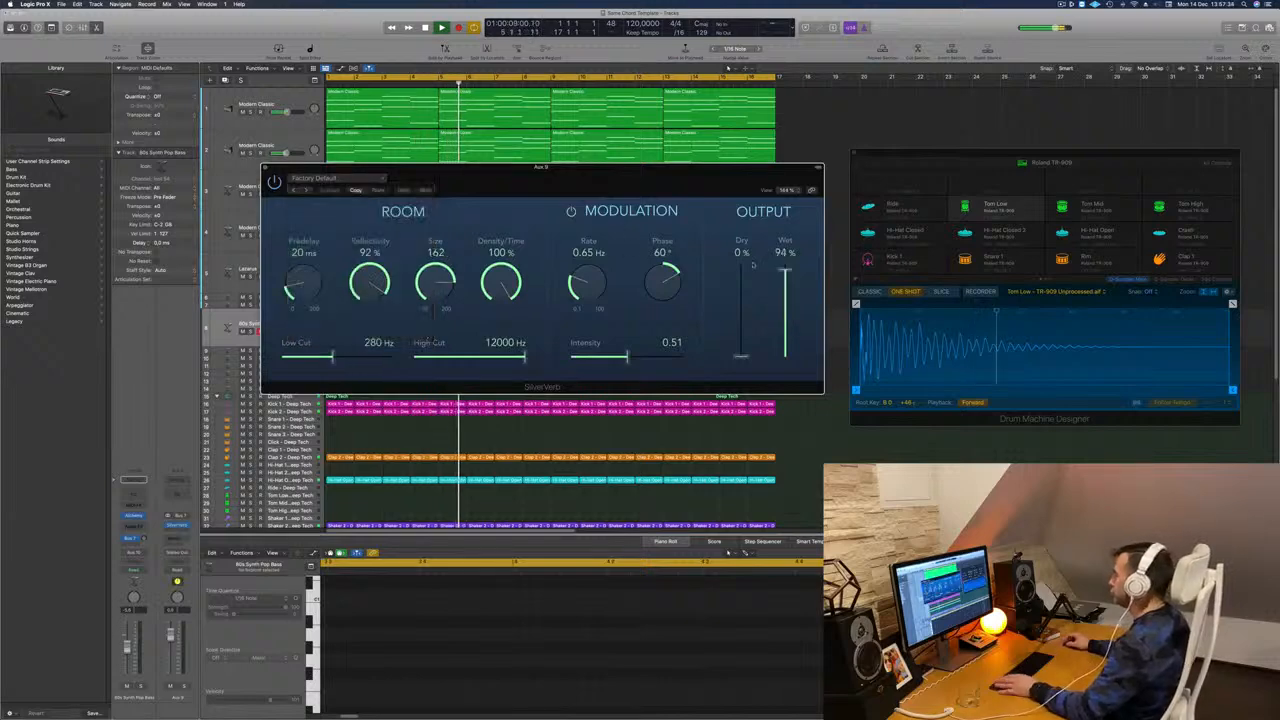
pyautogui.moveTo(679, 168); pyautogui.dragTo(1043, 190)
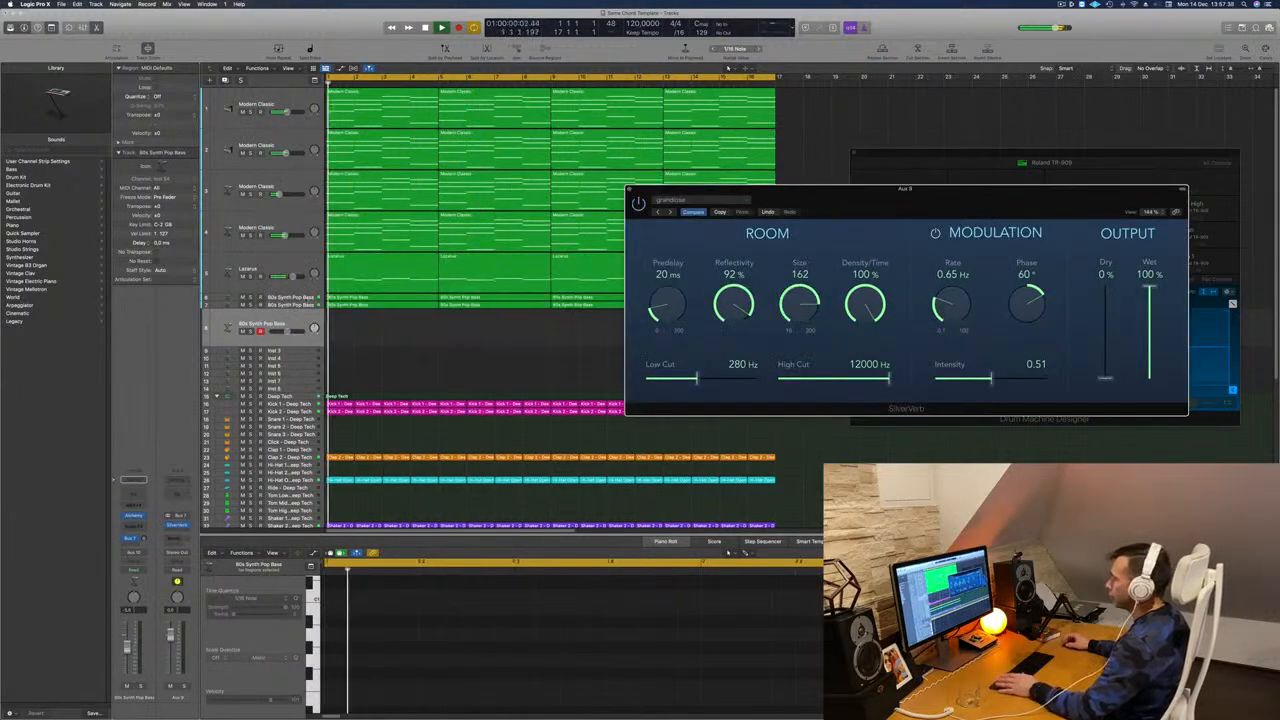
# Load the Auto Shuffle Pluck preset from the Synths category in the new track's Alchemy and move its window clear of the track list.
pyautogui.click(129, 516)
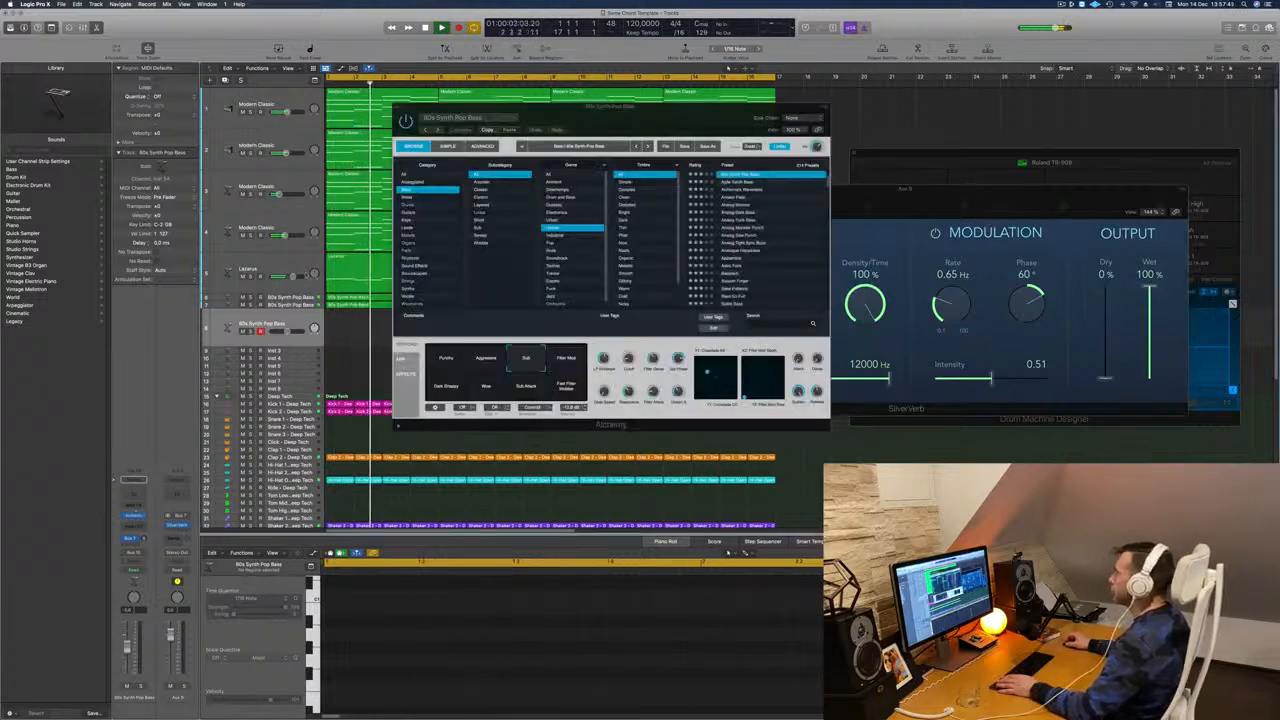
pyautogui.click(405, 175)
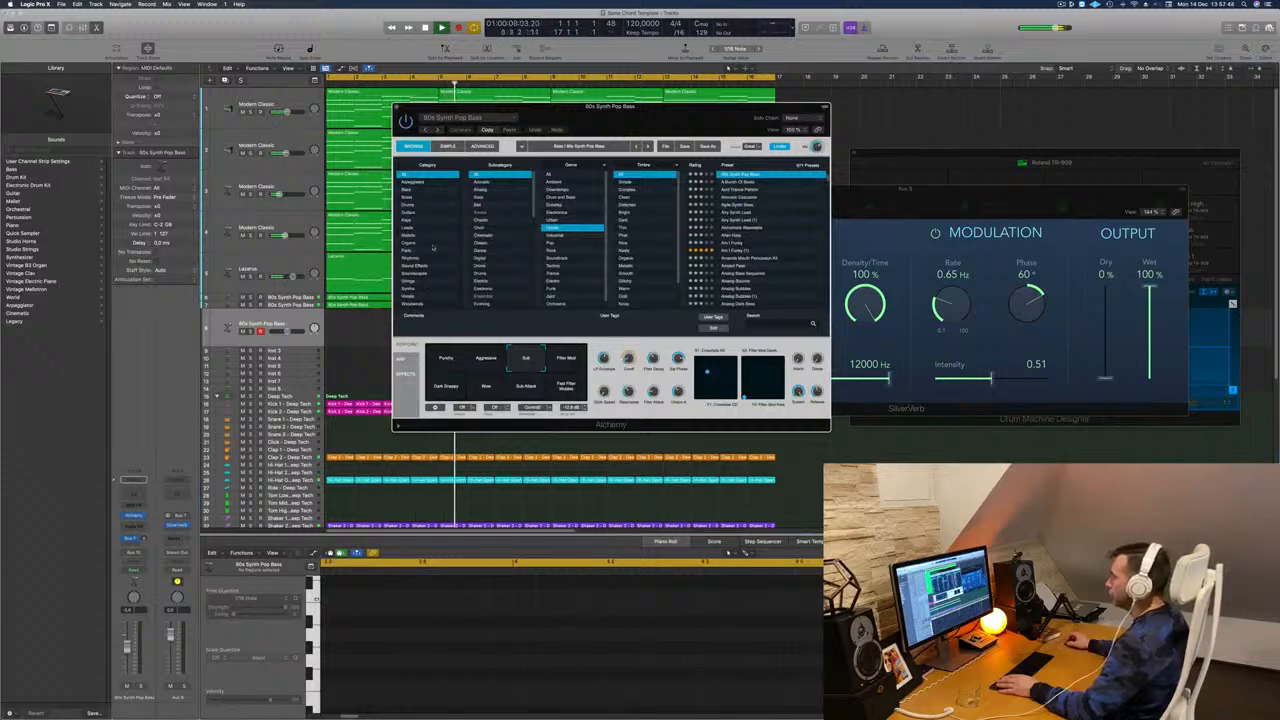
pyautogui.click(412, 288)
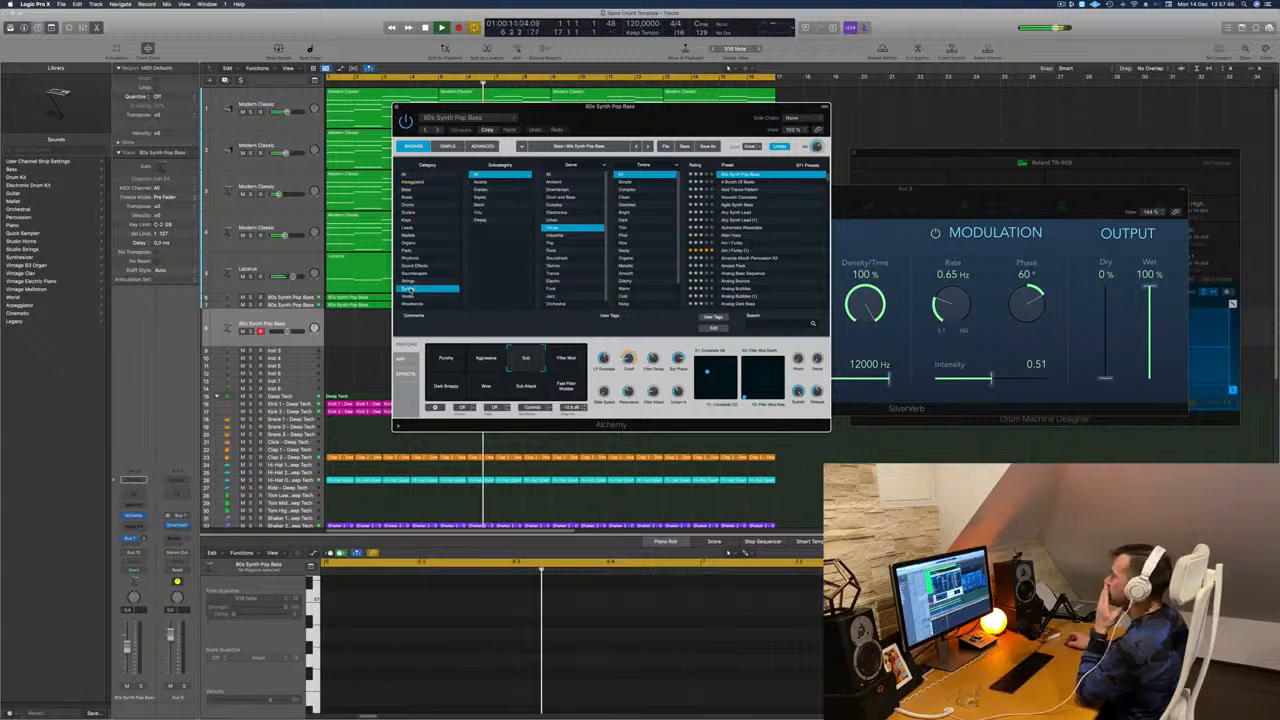
pyautogui.click(745, 180)
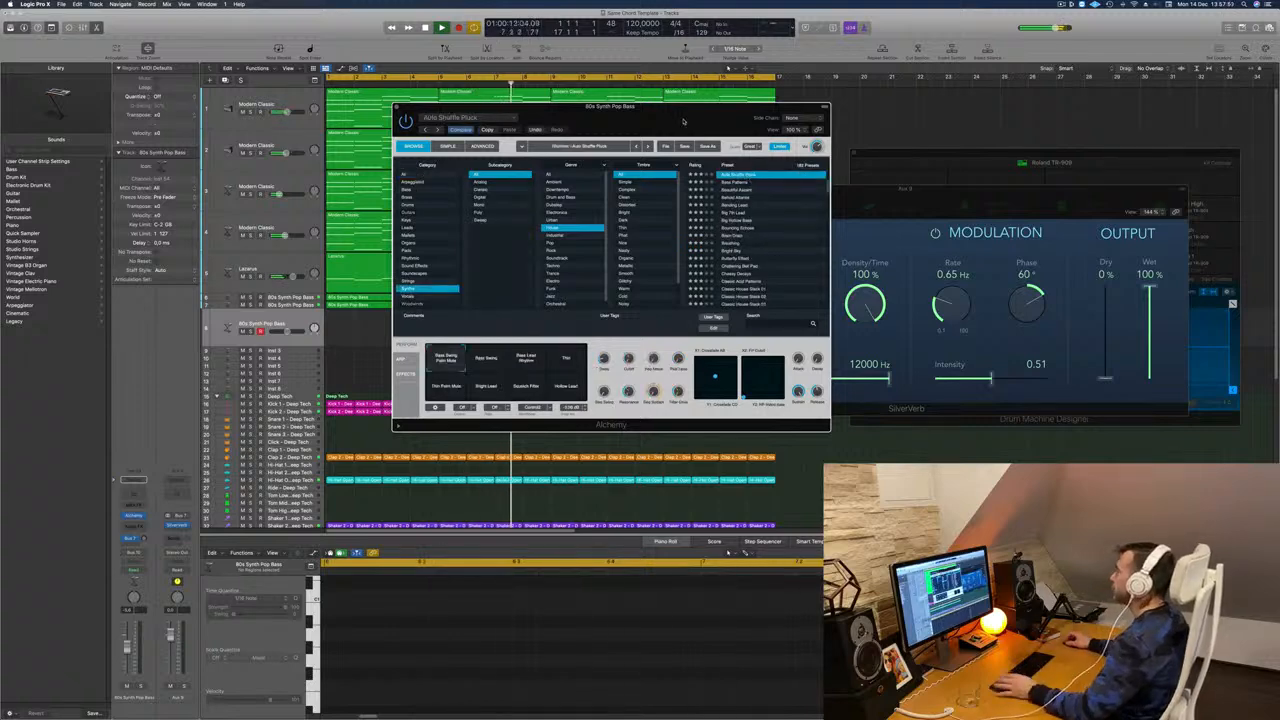
pyautogui.moveTo(682, 122); pyautogui.dragTo(845, 146)
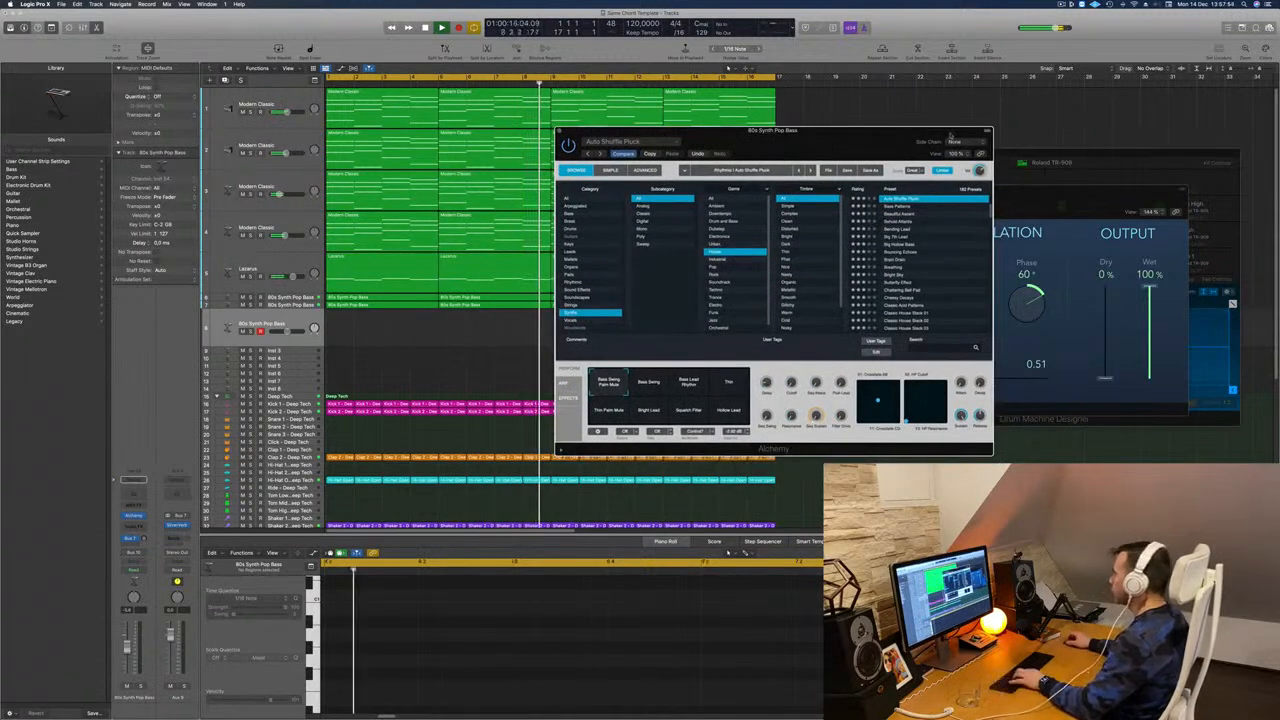
# Show the Musical Typing keyboard and bring the new track's Alchemy window back into view.
pyautogui.press('super+k')
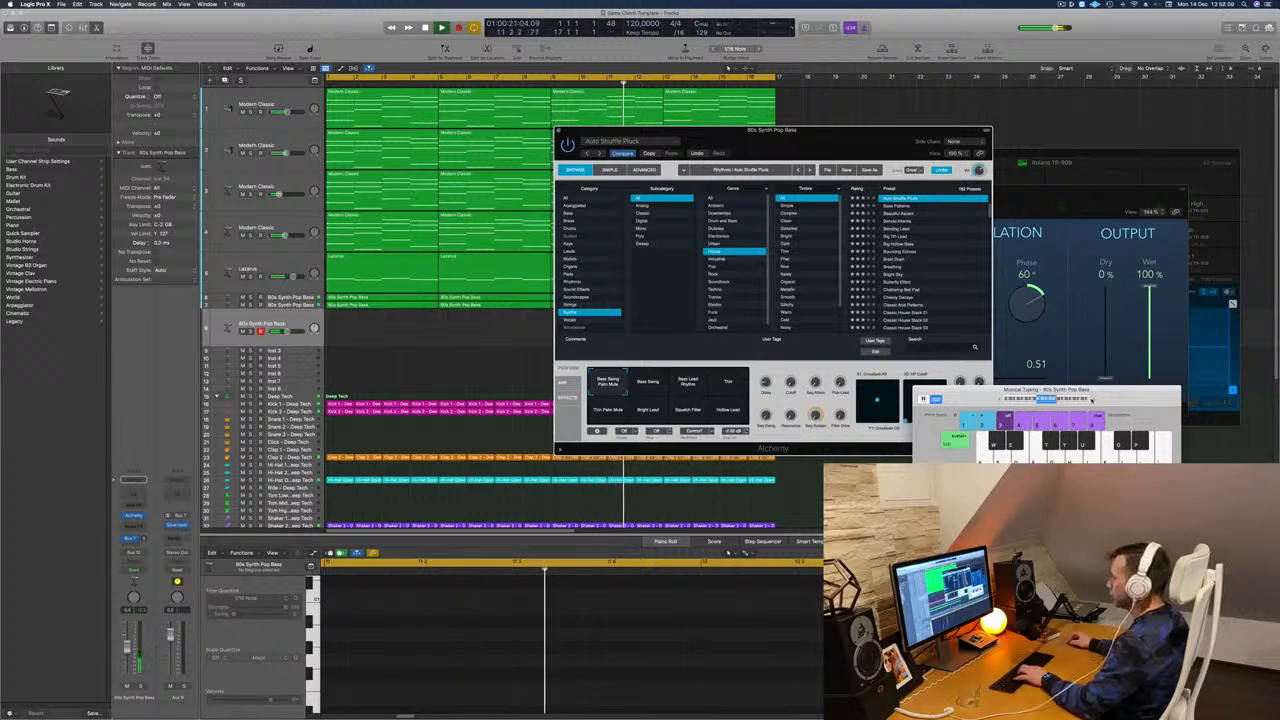
pyautogui.click(137, 515)
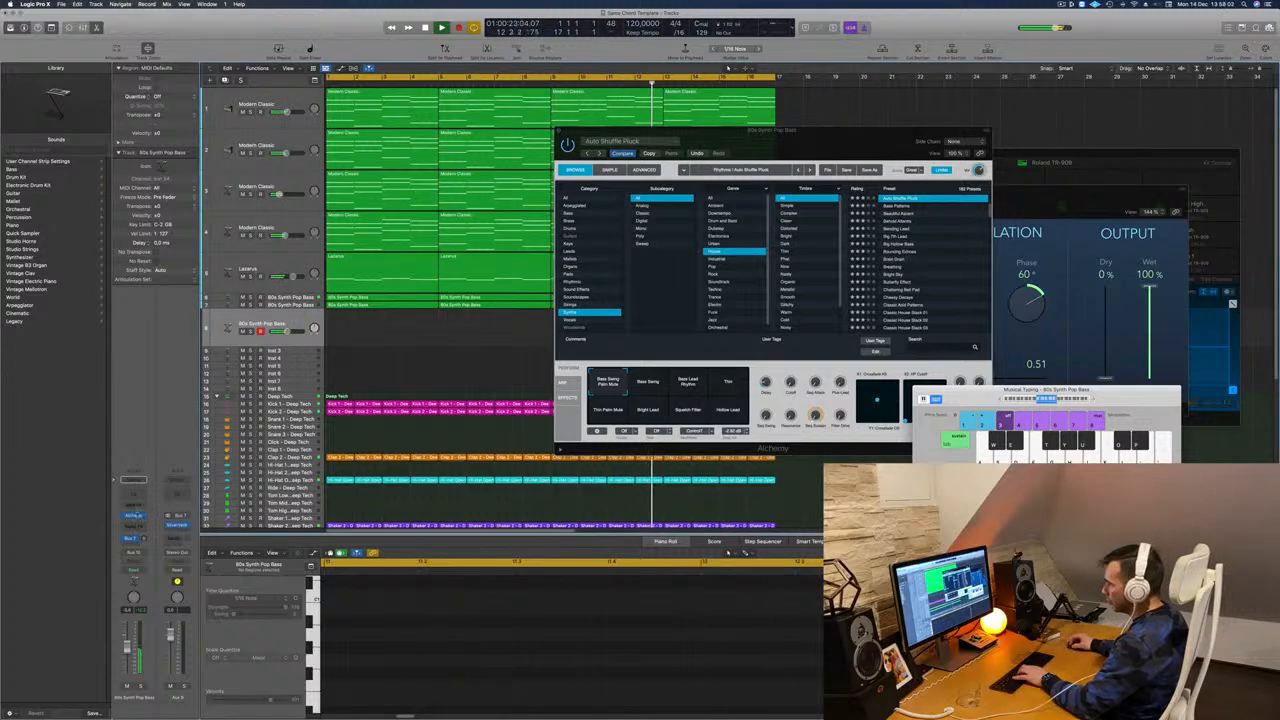
pyautogui.click(134, 515)
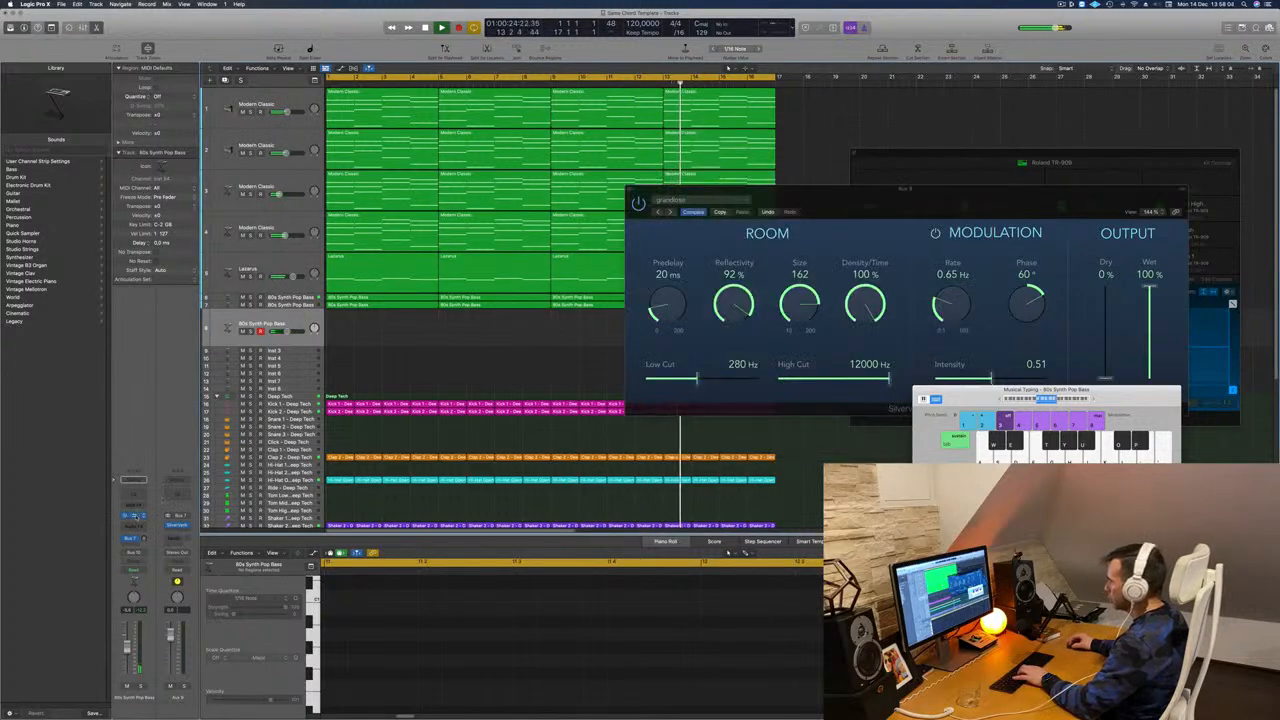
pyautogui.click(134, 515)
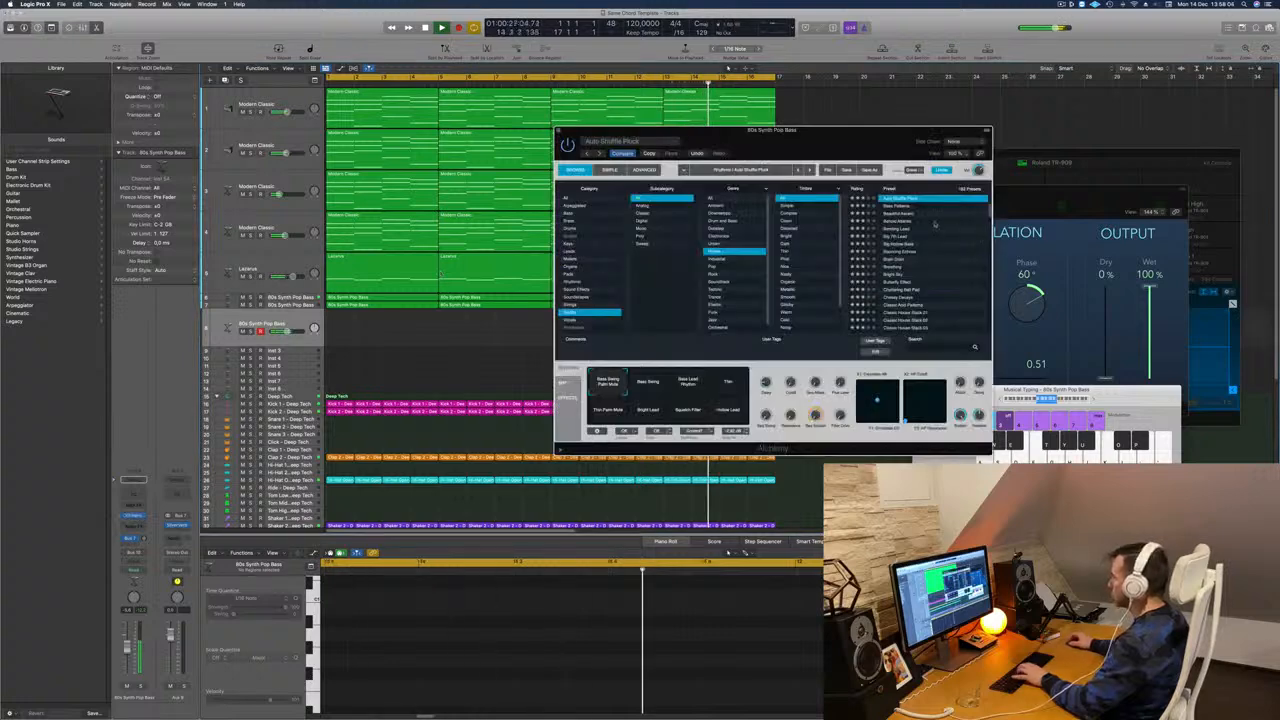
# Audition the Bass Patterns and Big 7th Lead presets in a higher Musical Typing range, and turn up the Bus 7 send.
pyautogui.click(895, 207)
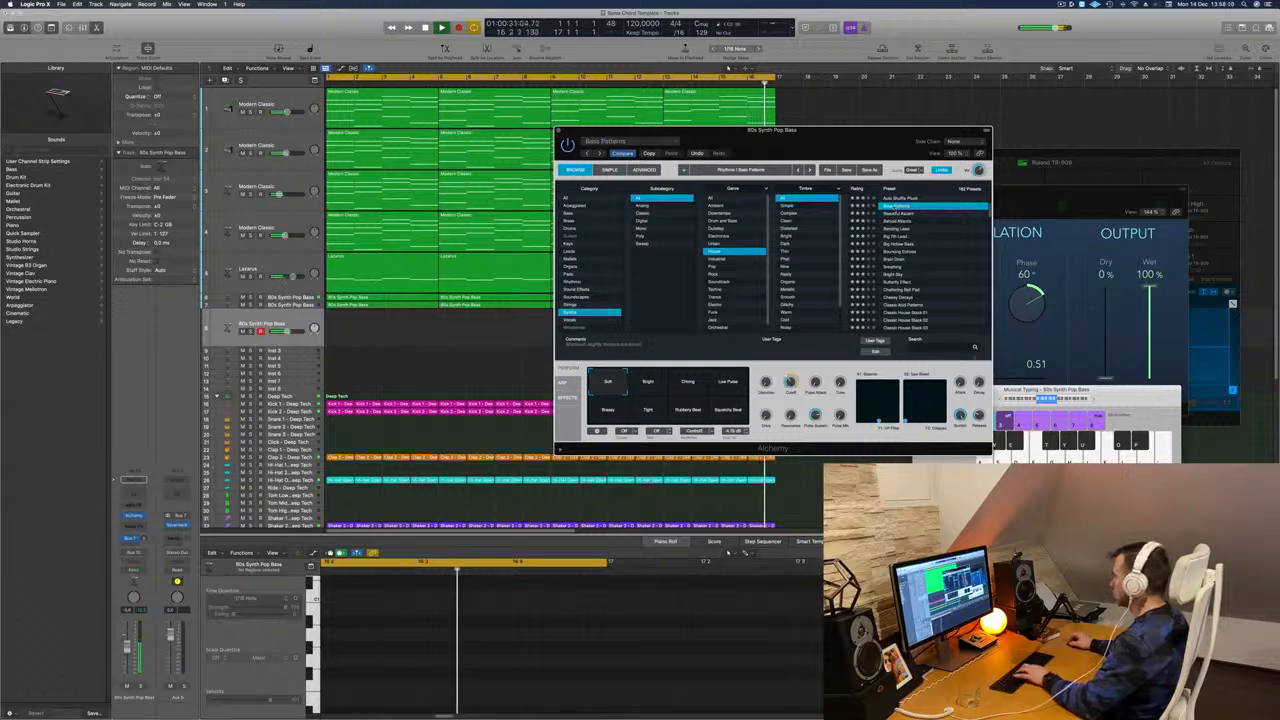
pyautogui.click(1094, 399)
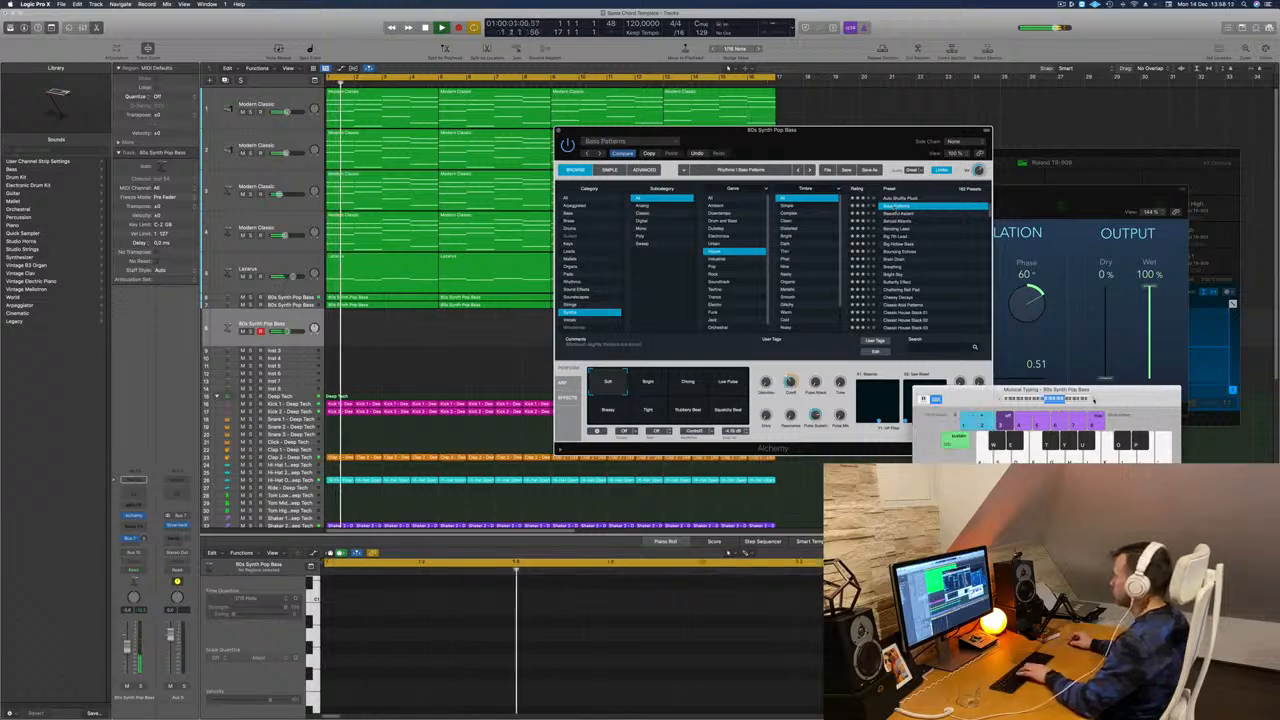
pyautogui.click(896, 236)
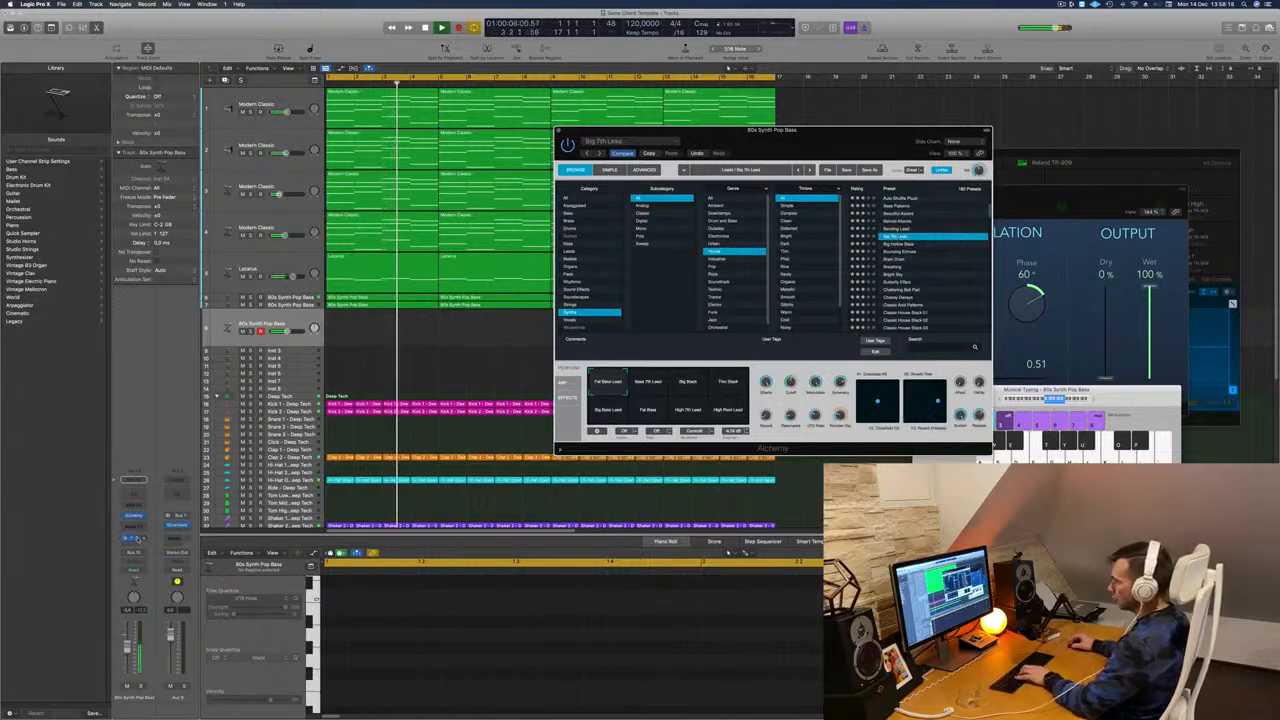
pyautogui.moveTo(143, 538); pyautogui.dragTo(143, 516)
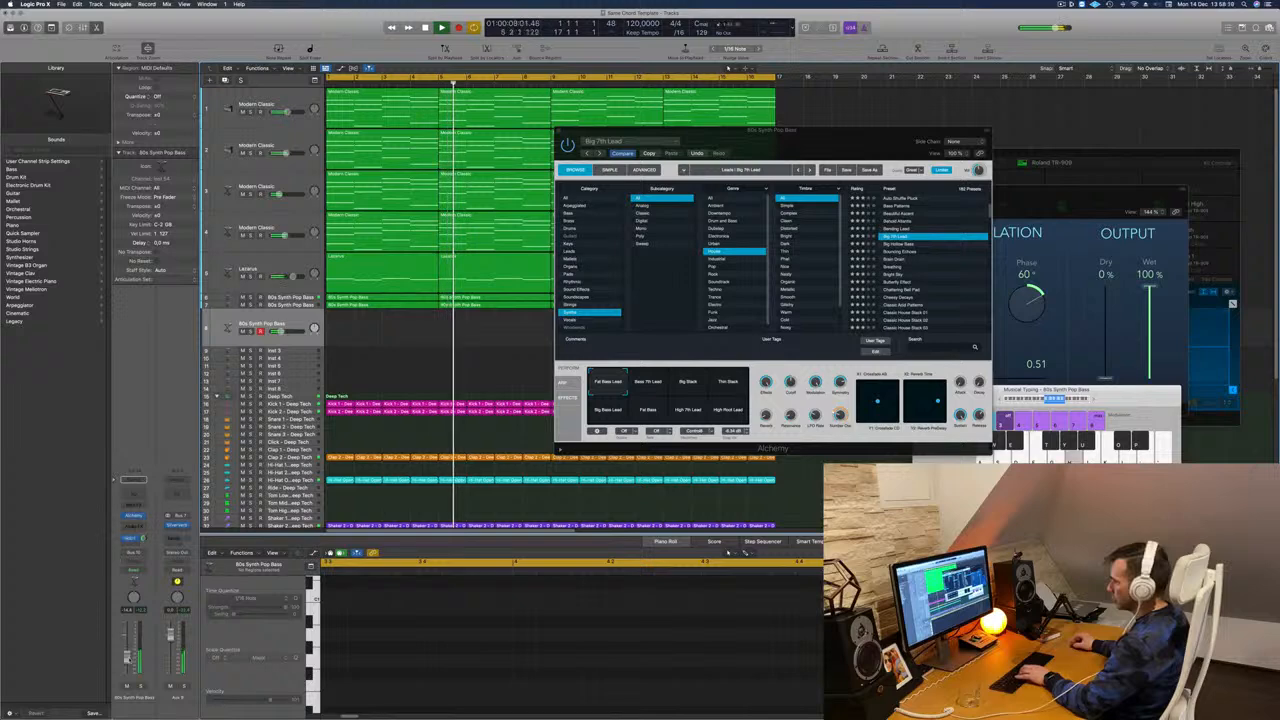
# Audition the Big Hollow Bass, Brain Drain and Classic House Stack 01 presets in Alchemy, and adjust the new track's volume.
pyautogui.click(905, 244)
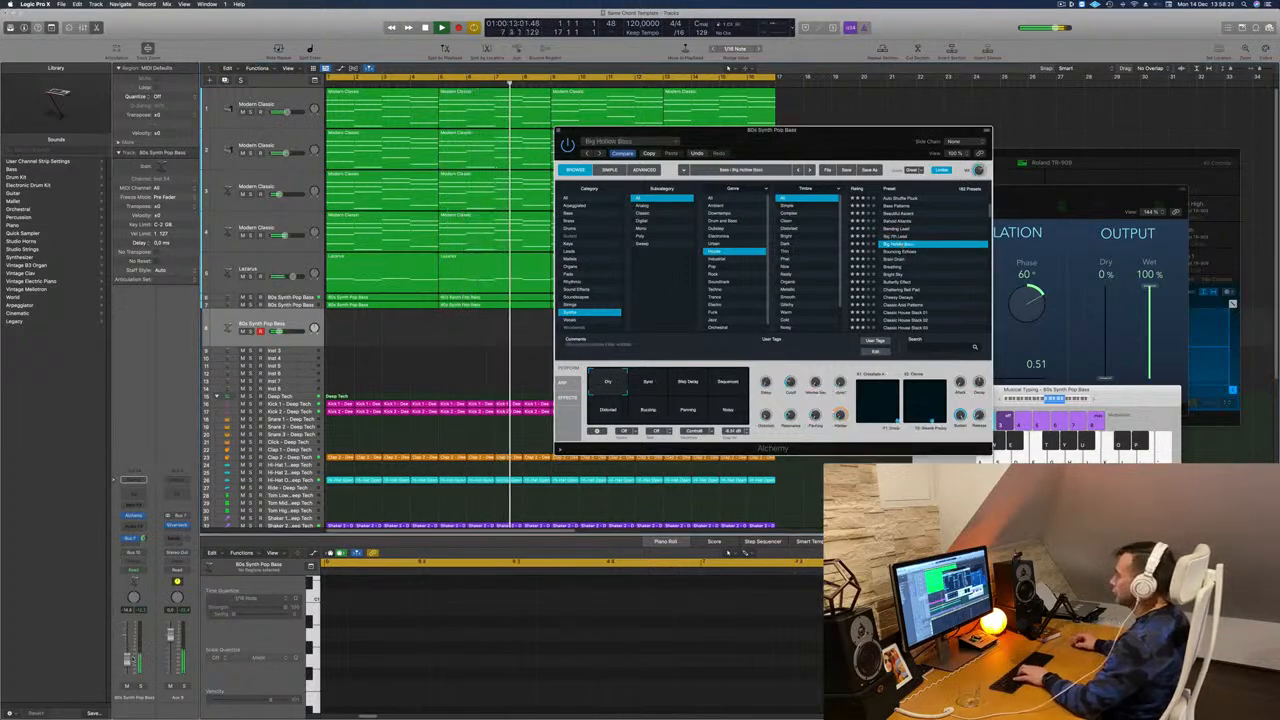
pyautogui.click(893, 260)
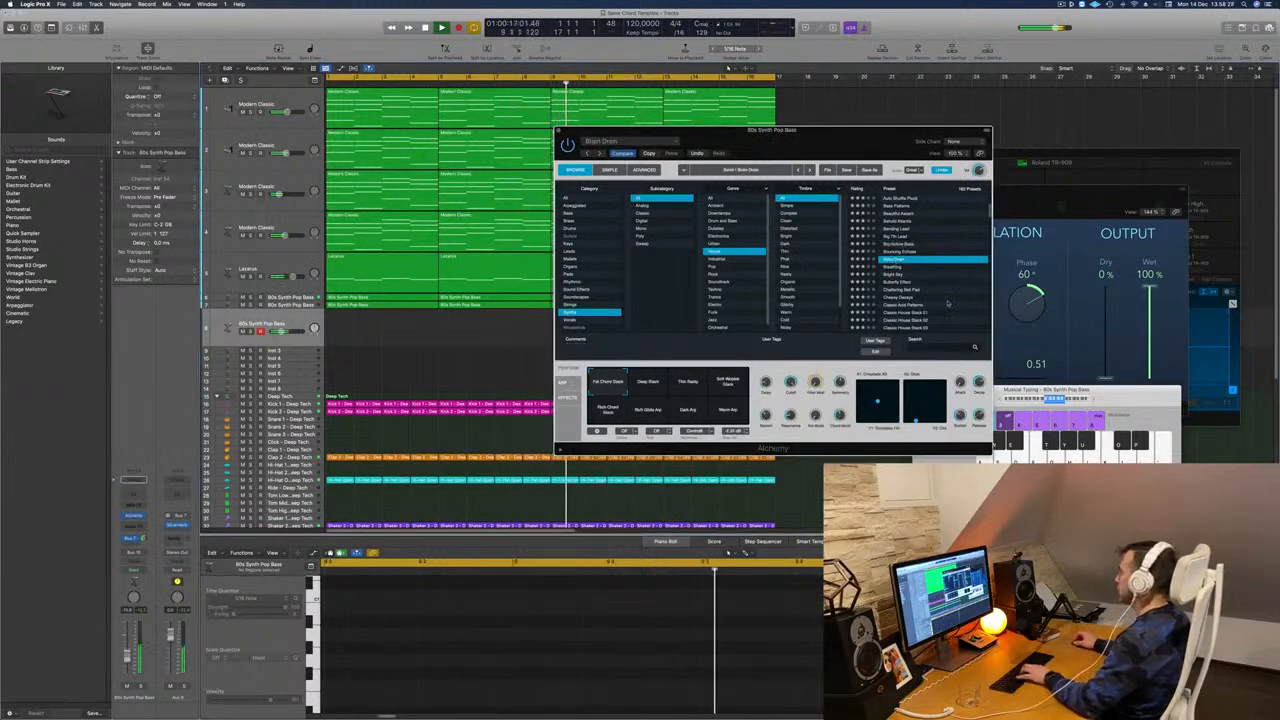
pyautogui.scroll(-2, 948, 303)
pyautogui.click(918, 287)
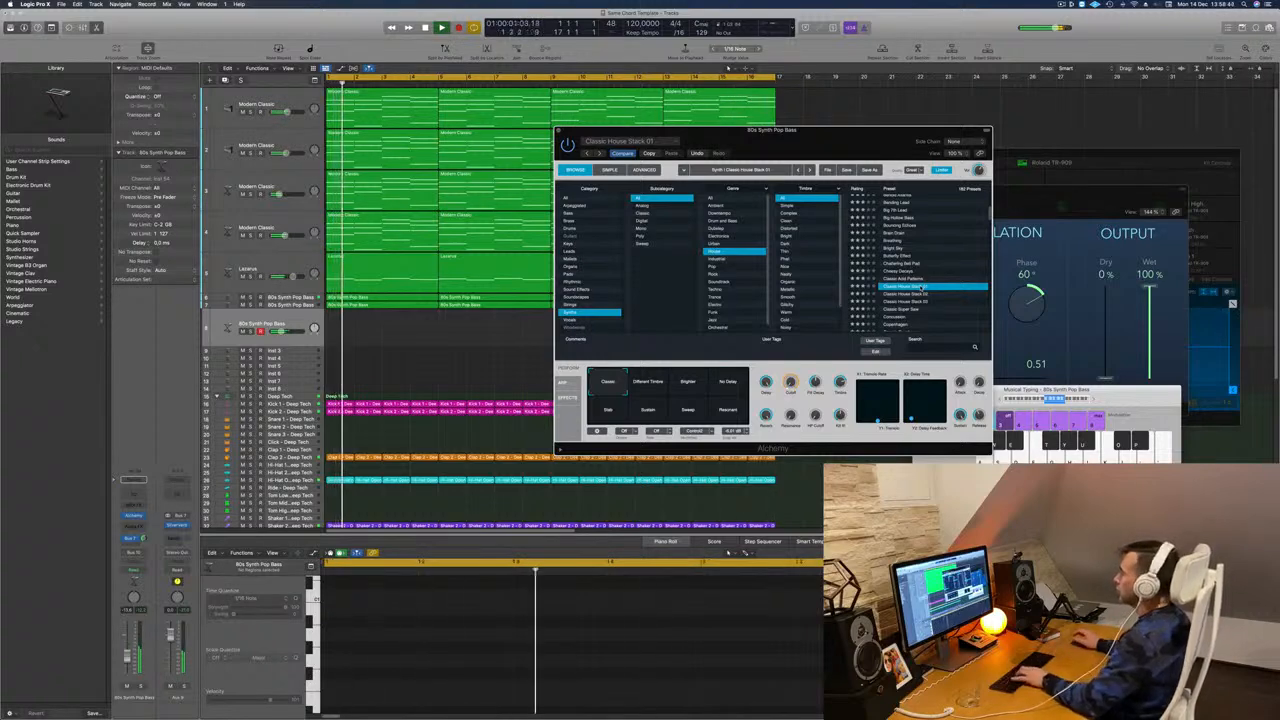
pyautogui.moveTo(860, 130); pyautogui.dragTo(822, 111)
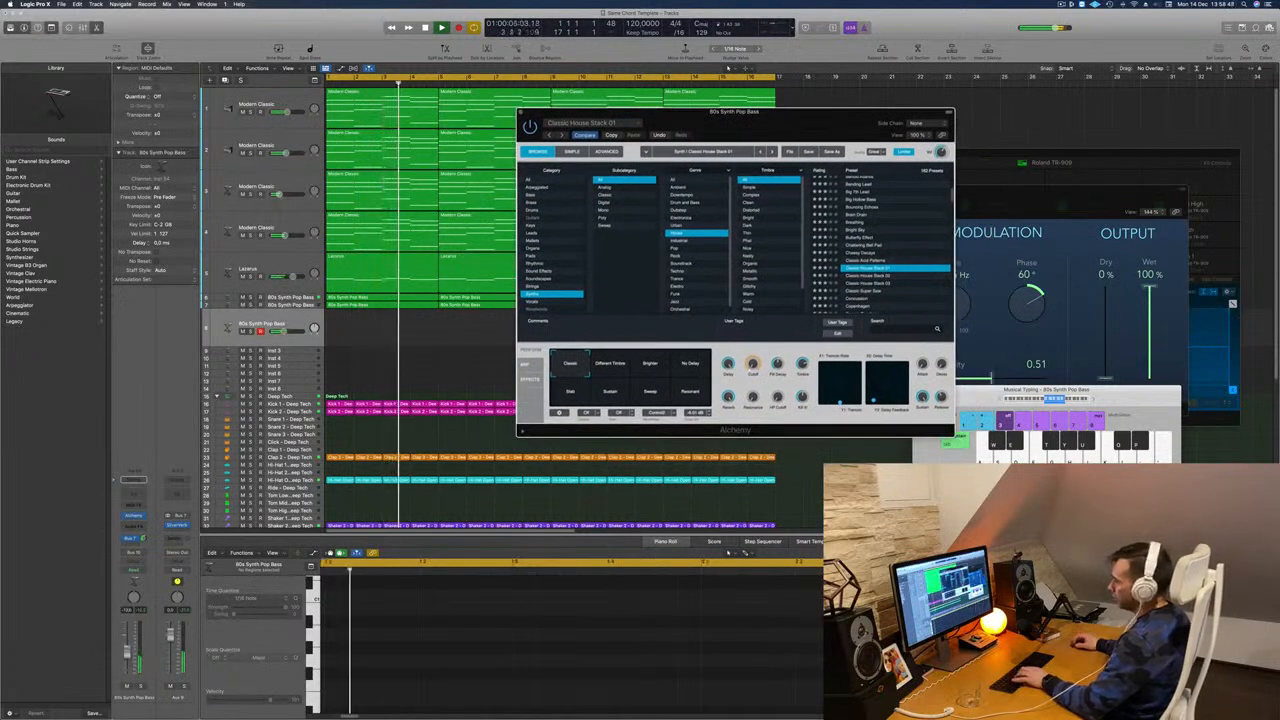
pyautogui.moveTo(127, 656); pyautogui.dragTo(128, 650)
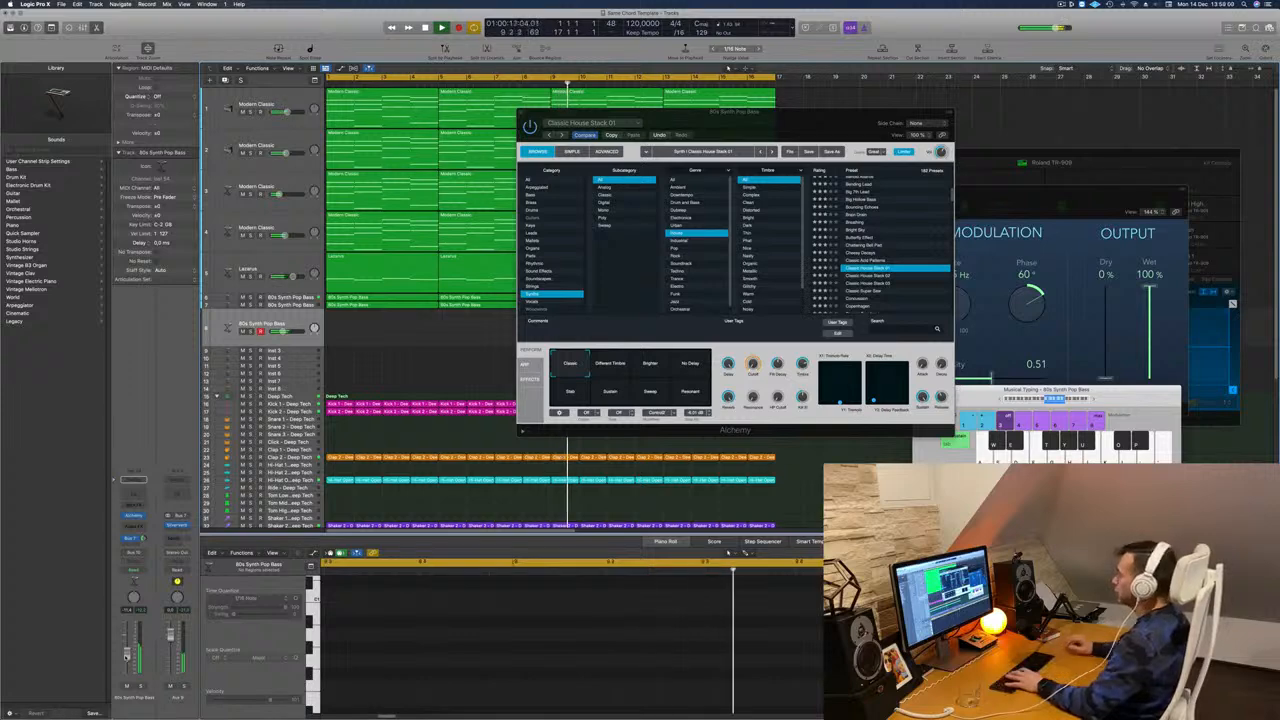
# Audition the Classic House Stack 01 snapshots from Different Timbre through Resonant while fine-tuning the track's volume.
pyautogui.click(615, 364)
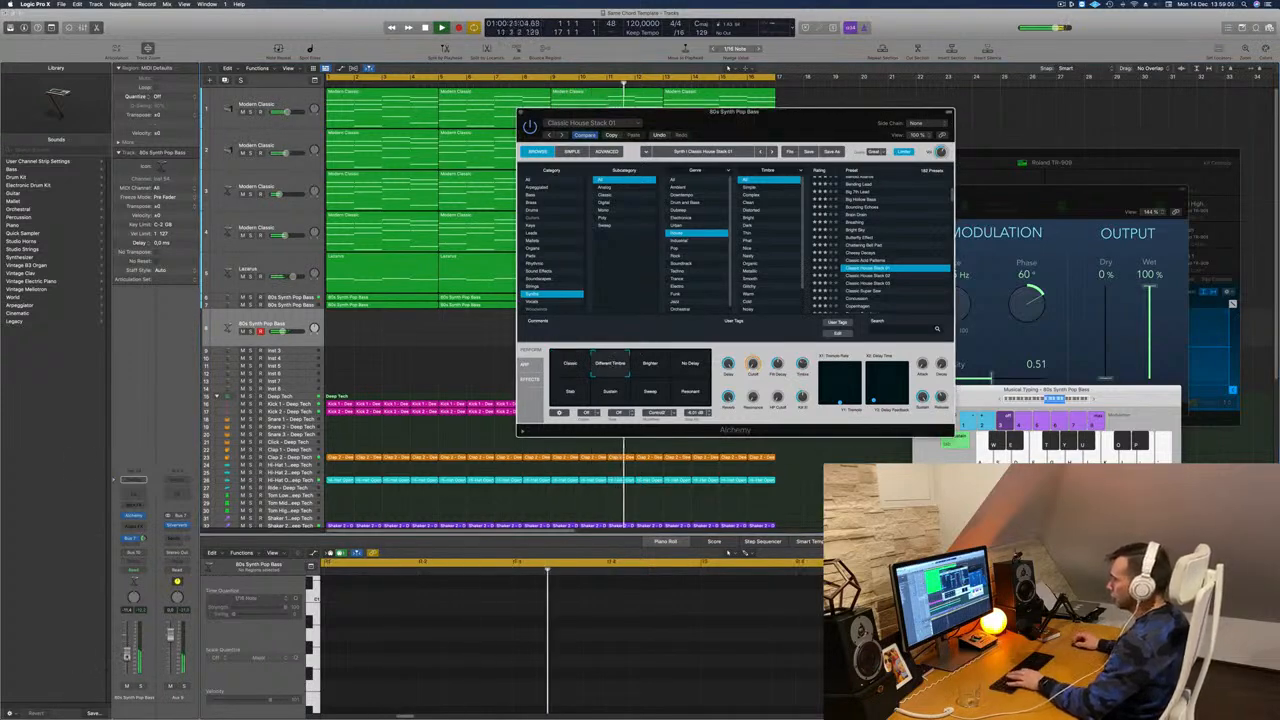
pyautogui.click(127, 646)
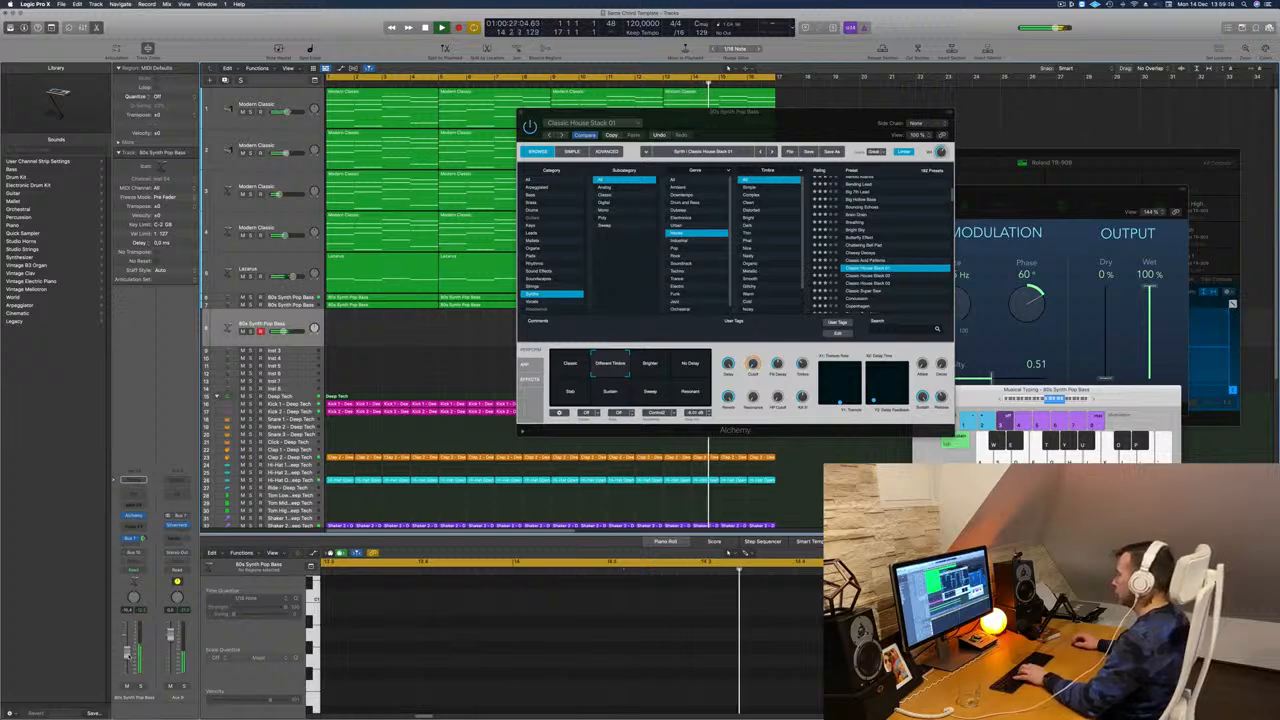
pyautogui.click(645, 366)
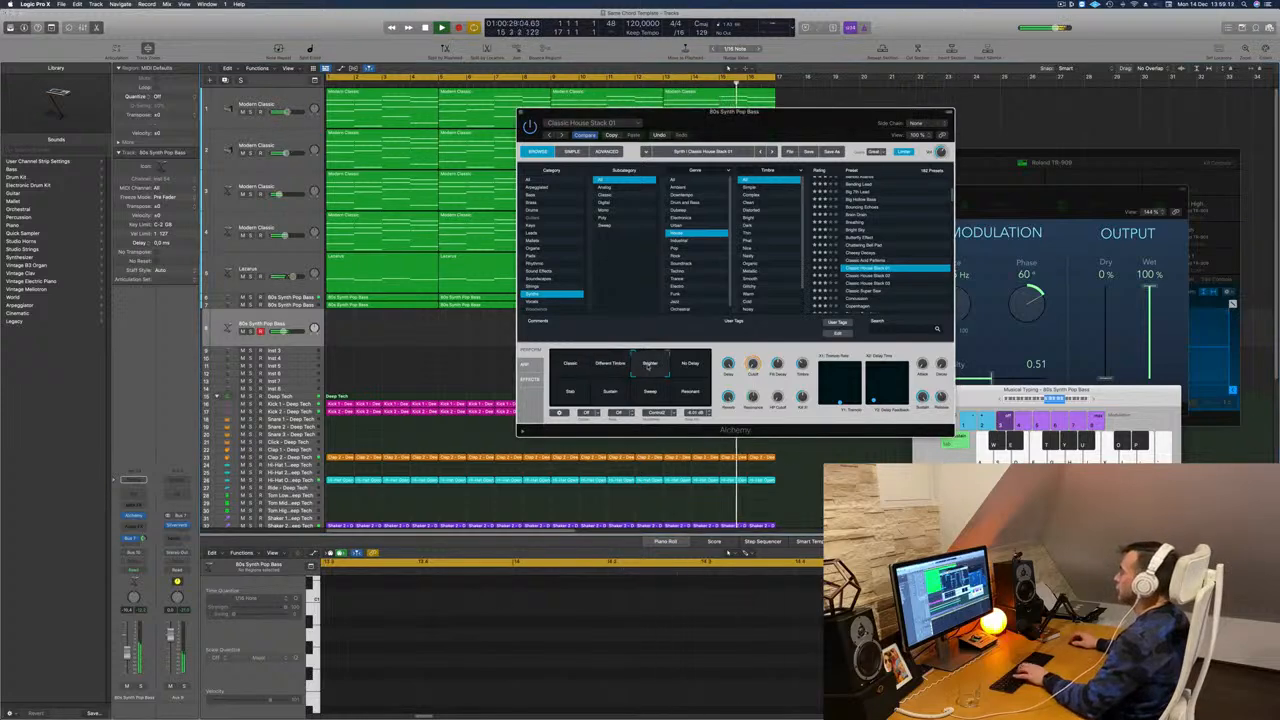
pyautogui.click(700, 368)
pyautogui.click(571, 393)
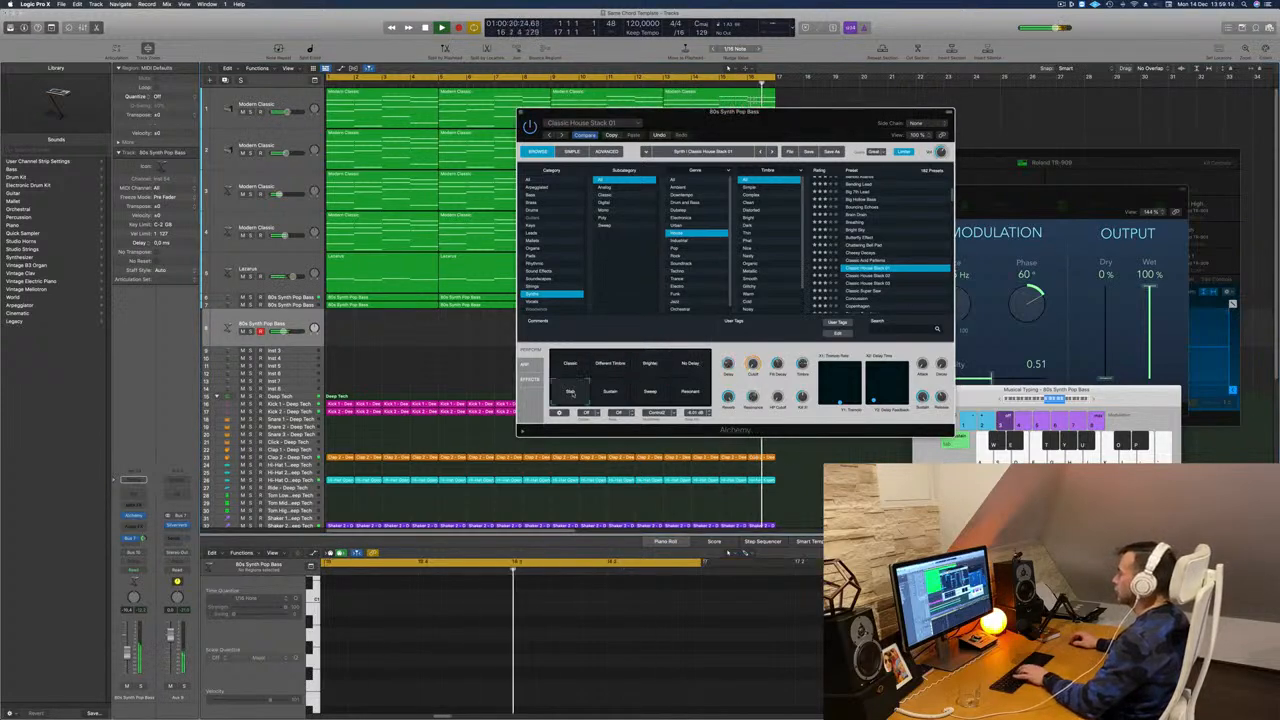
pyautogui.click(610, 393)
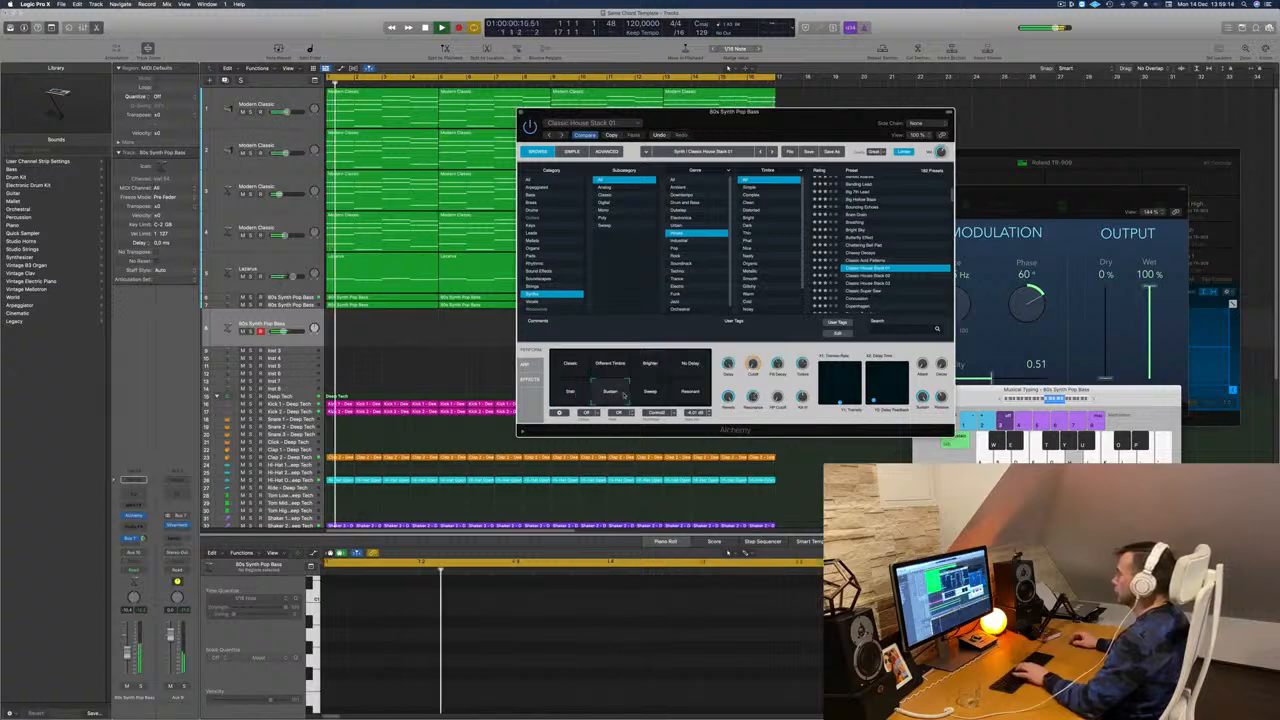
pyautogui.click(650, 393)
pyautogui.click(695, 397)
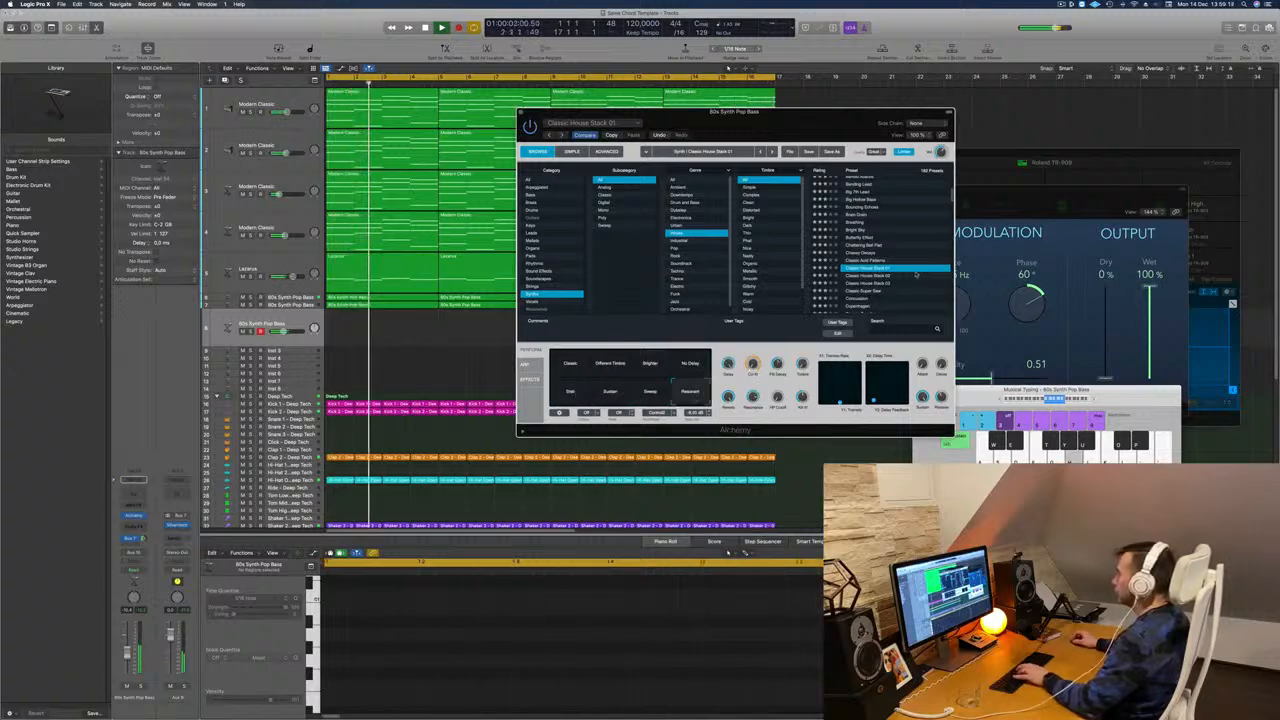
# Audition the Brighter, Tremolo and Tight snapshots of Classic House Stack 02, and load the Classic House Stack 03 preset.
pyautogui.click(881, 278)
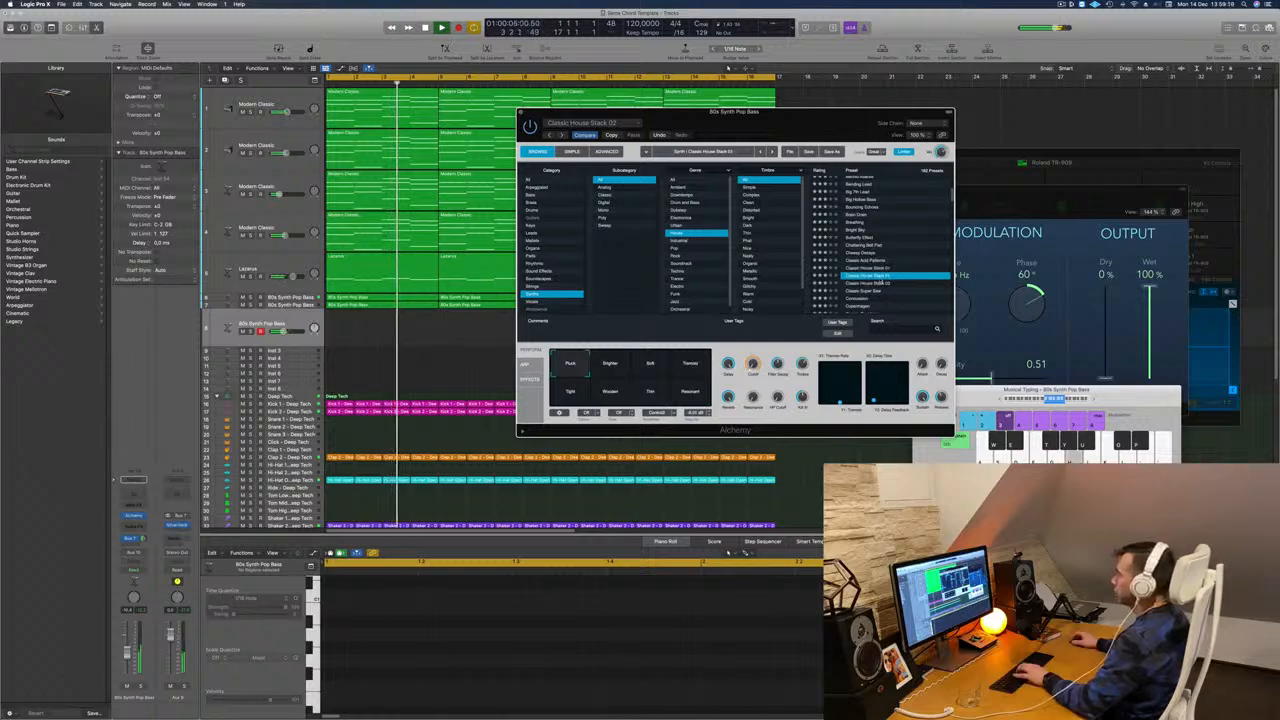
pyautogui.click(622, 368)
pyautogui.click(688, 368)
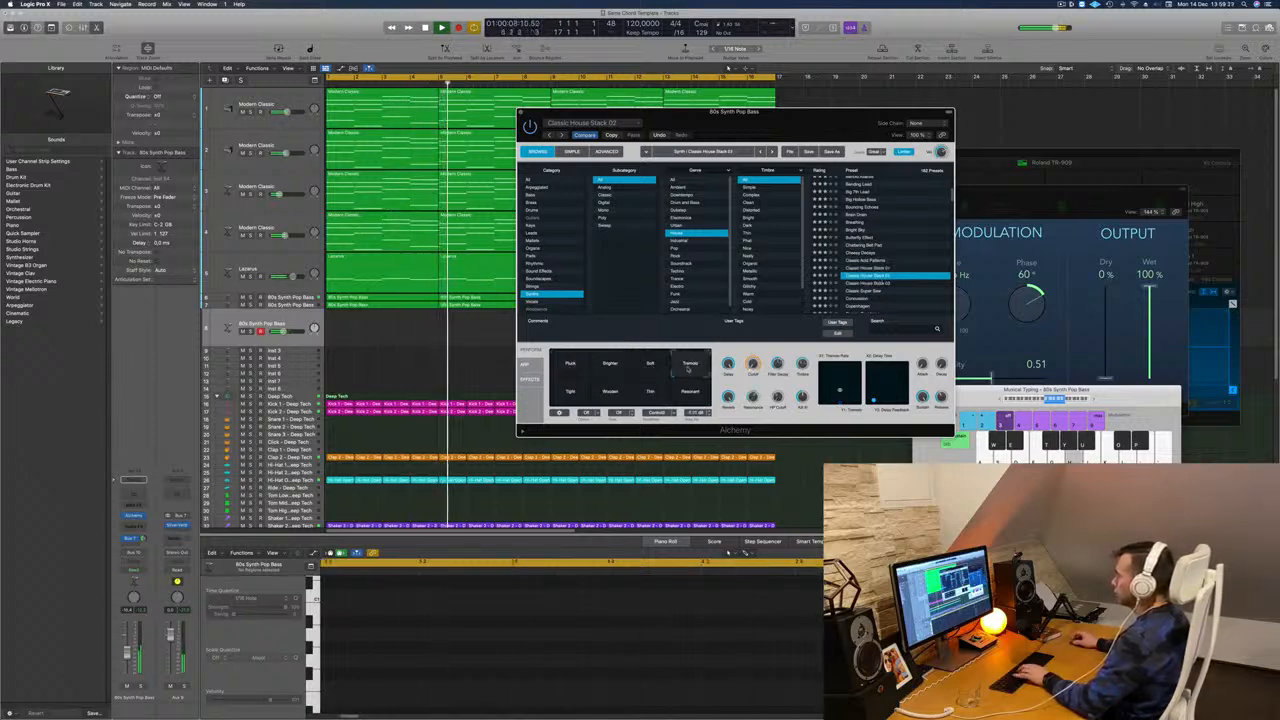
pyautogui.click(578, 394)
pyautogui.press('Down')
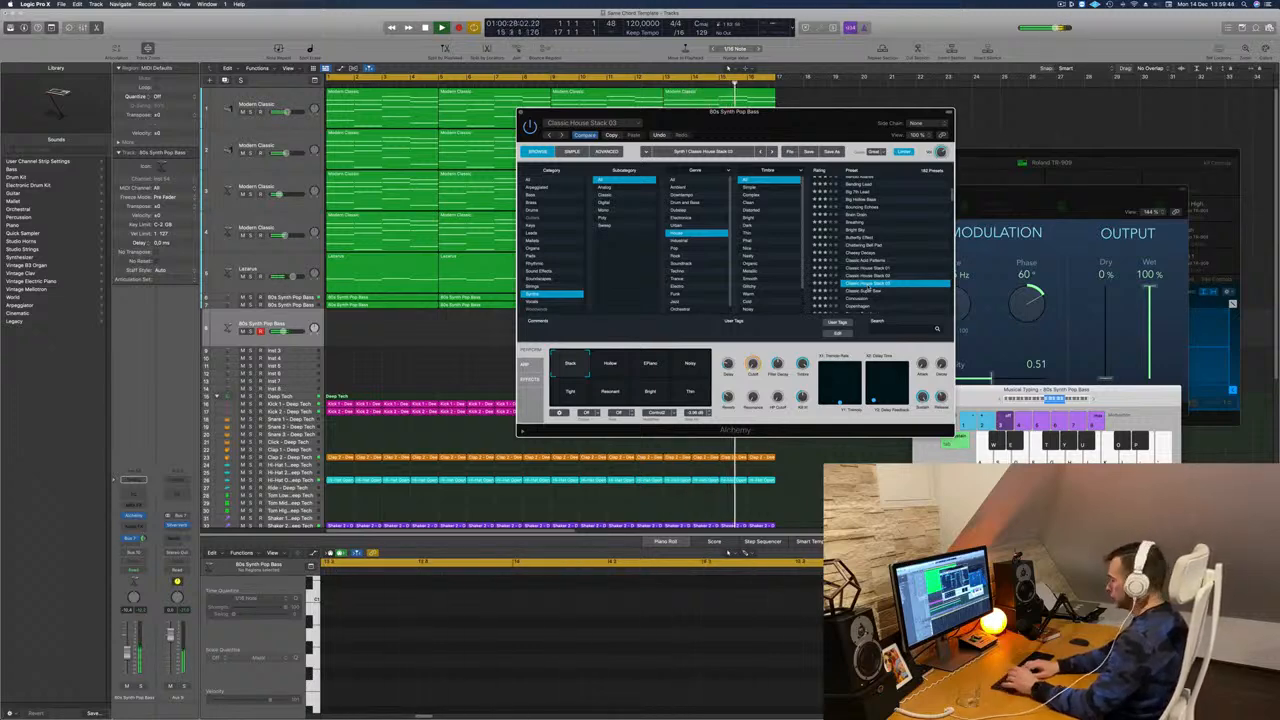
# Record a two-bar riff on the notes A and B from bar 5 of the new synth track using Musical Typing.
pyautogui.press('r')
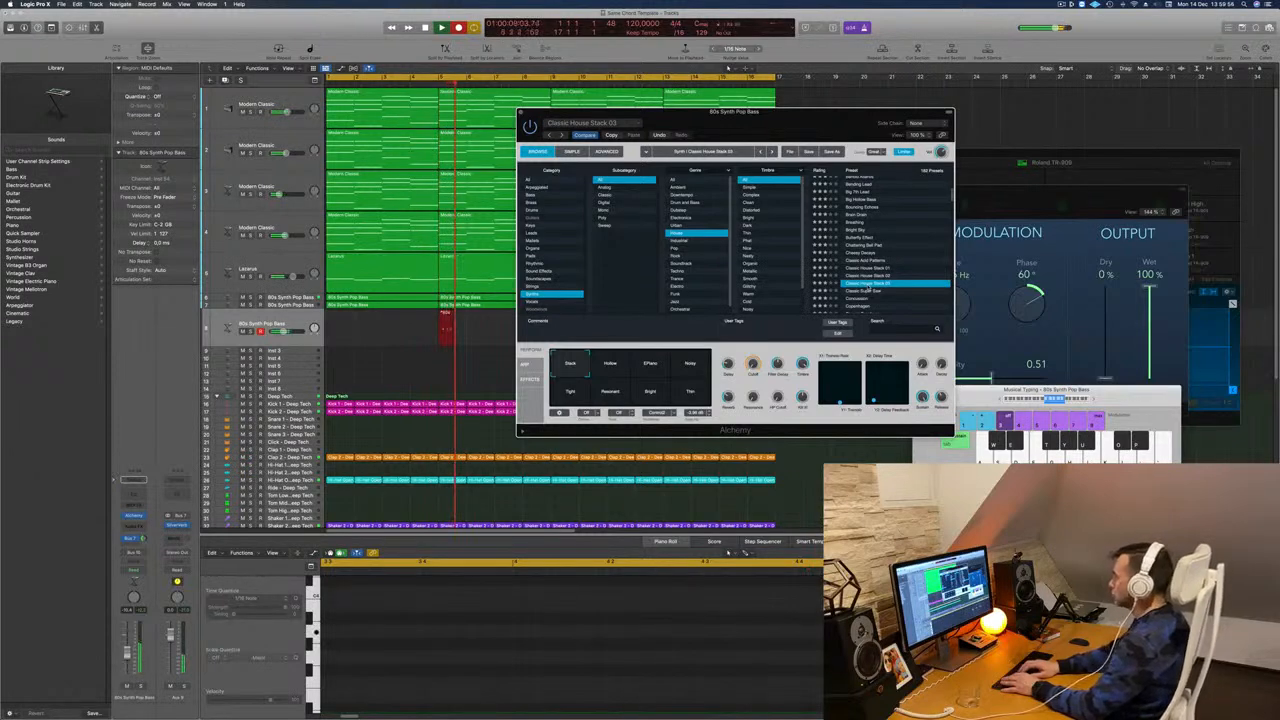
pyautogui.press('h')
pyautogui.press('h')
pyautogui.press('h')
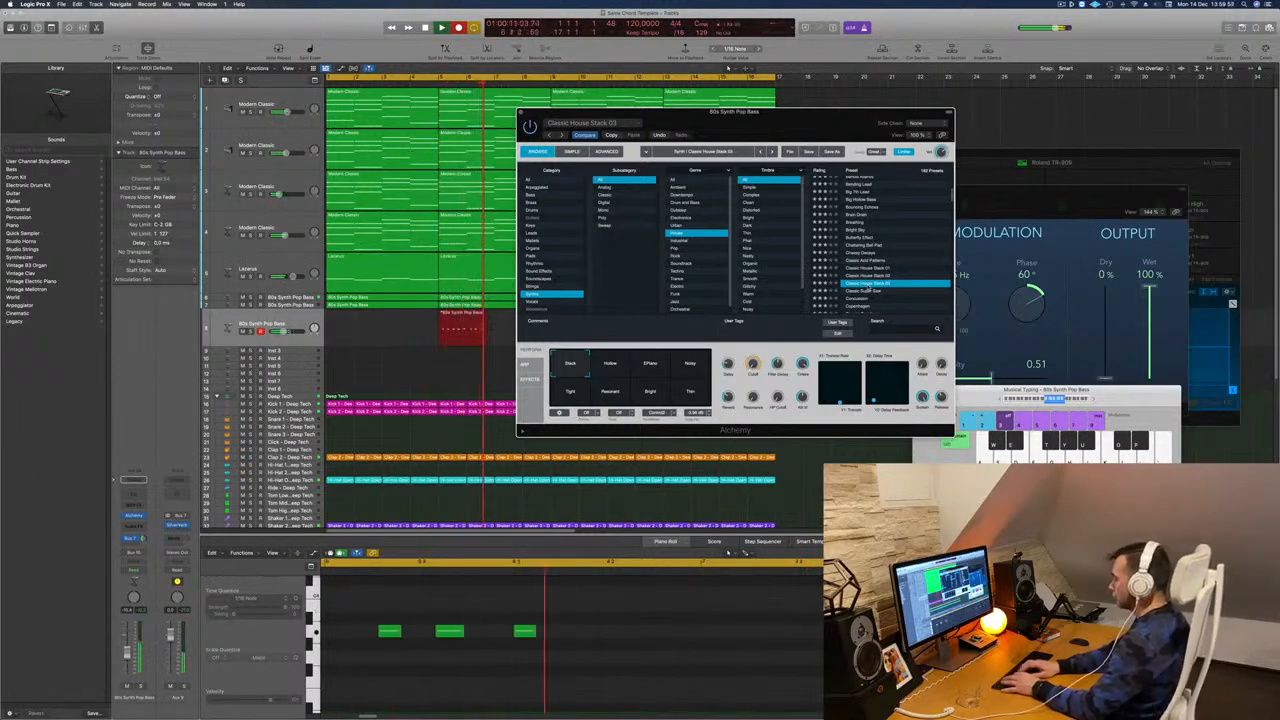
pyautogui.press('h')
pyautogui.press('j')
pyautogui.press('space')
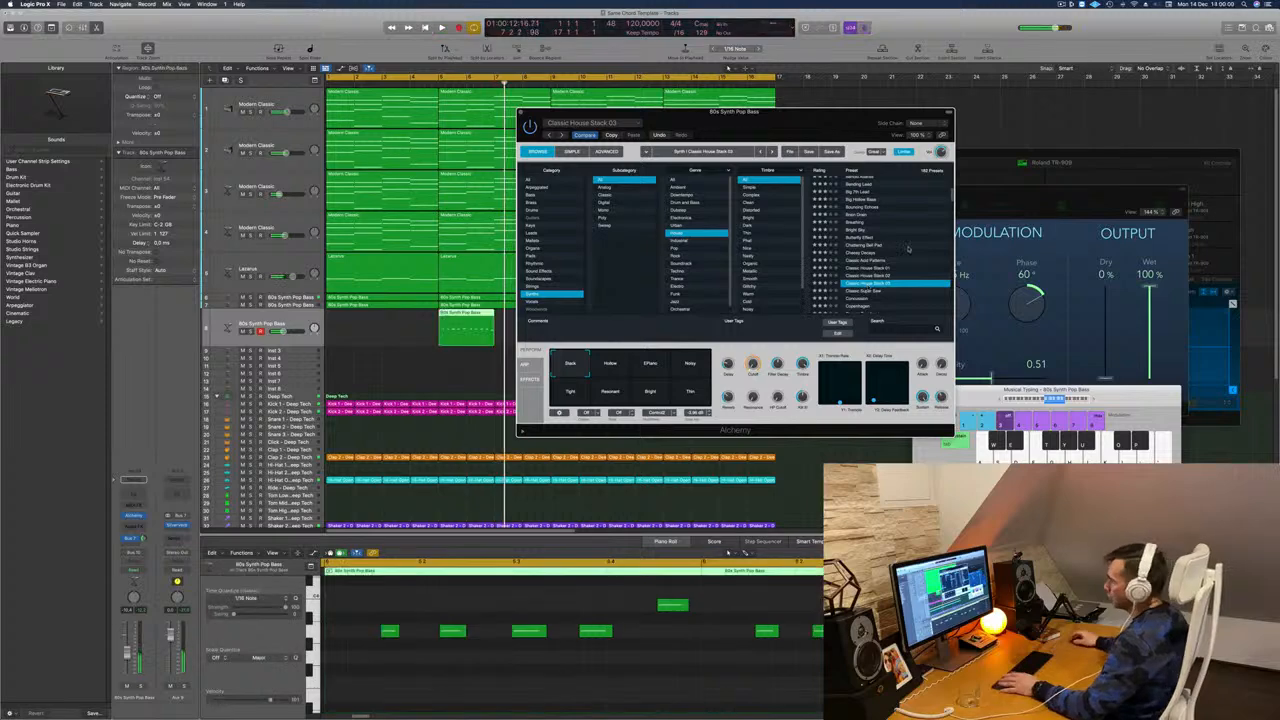
# Move the recorded synth region to bar 1 and open it in the Piano Roll.
pyautogui.moveTo(475, 320); pyautogui.dragTo(362, 320)
pyautogui.doubleClick(360, 313)
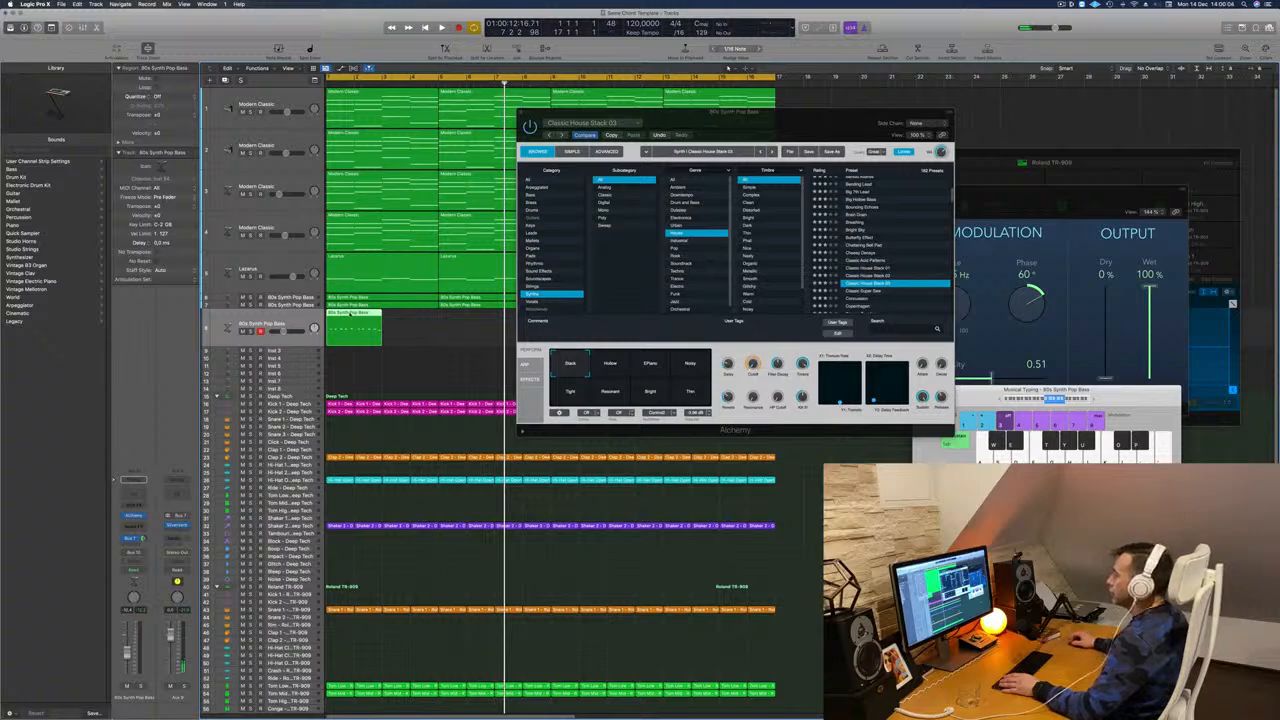
pyautogui.doubleClick(350, 313)
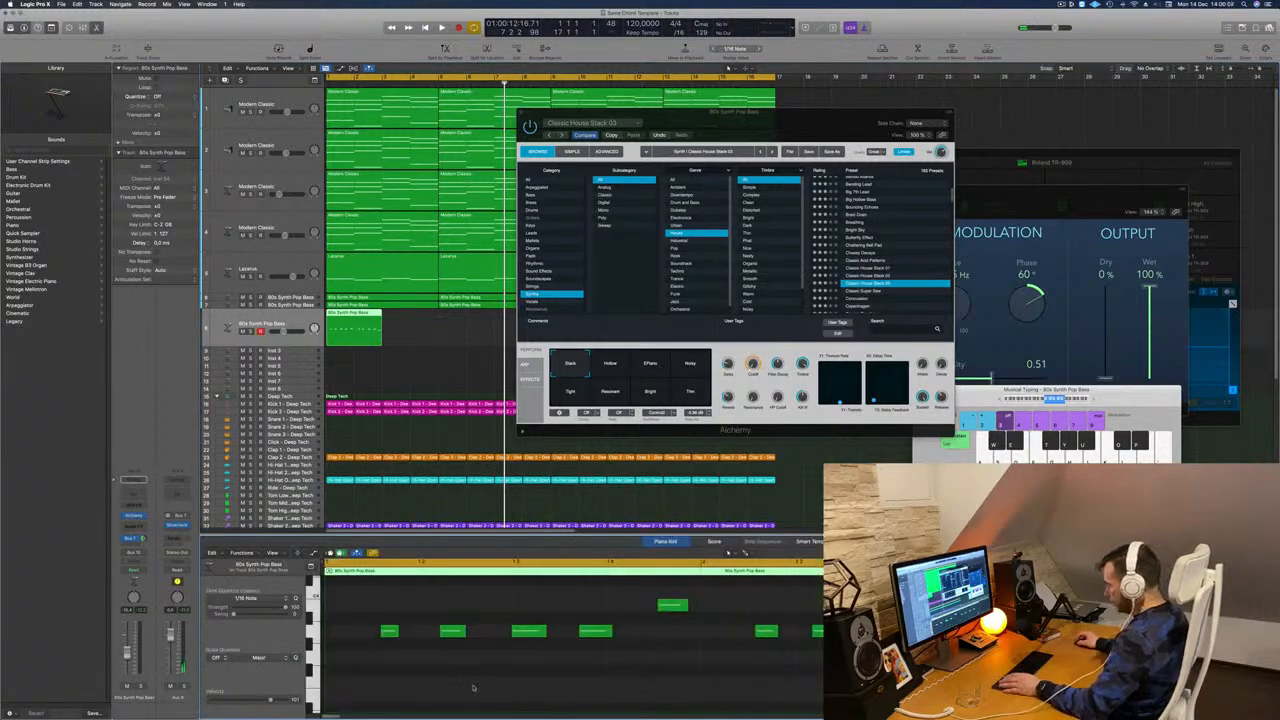
# Play from the start, quantize all notes of the recorded region to 1/16, and move the Alchemy window away from the regions.
pyautogui.press('Return')
pyautogui.press('space')
pyautogui.press('super+a')
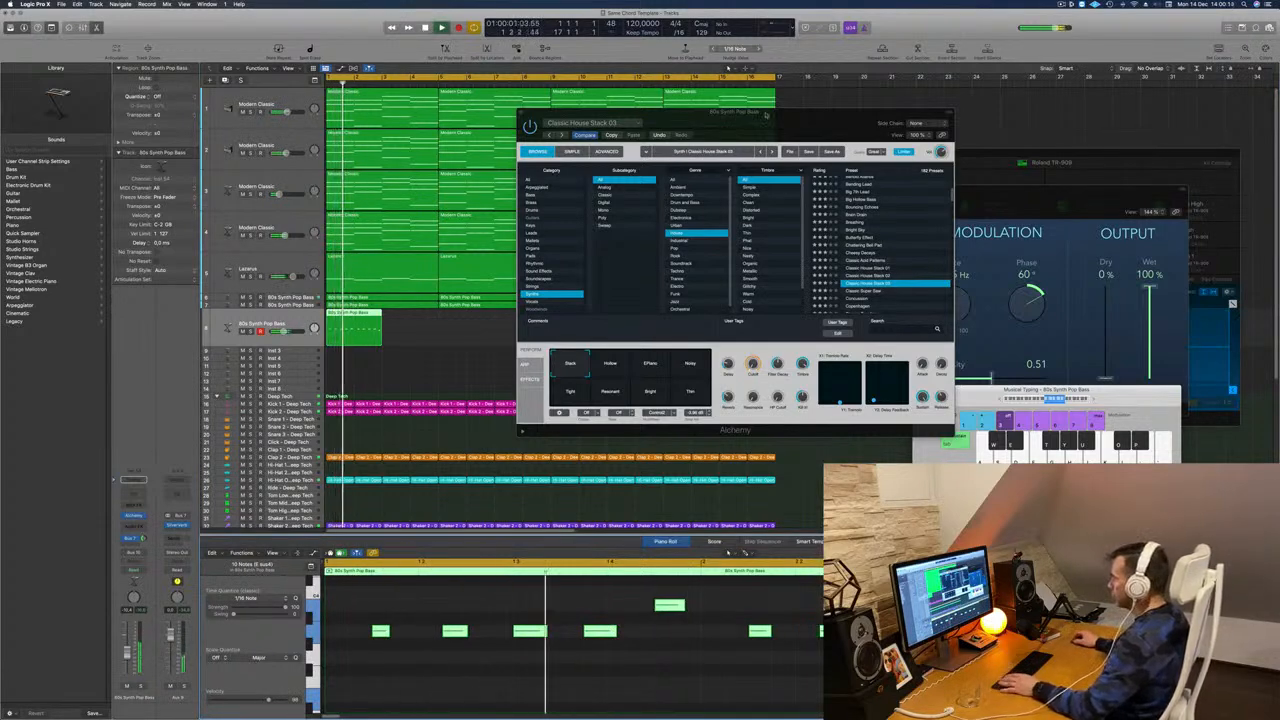
pyautogui.moveTo(765, 115); pyautogui.dragTo(787, 138)
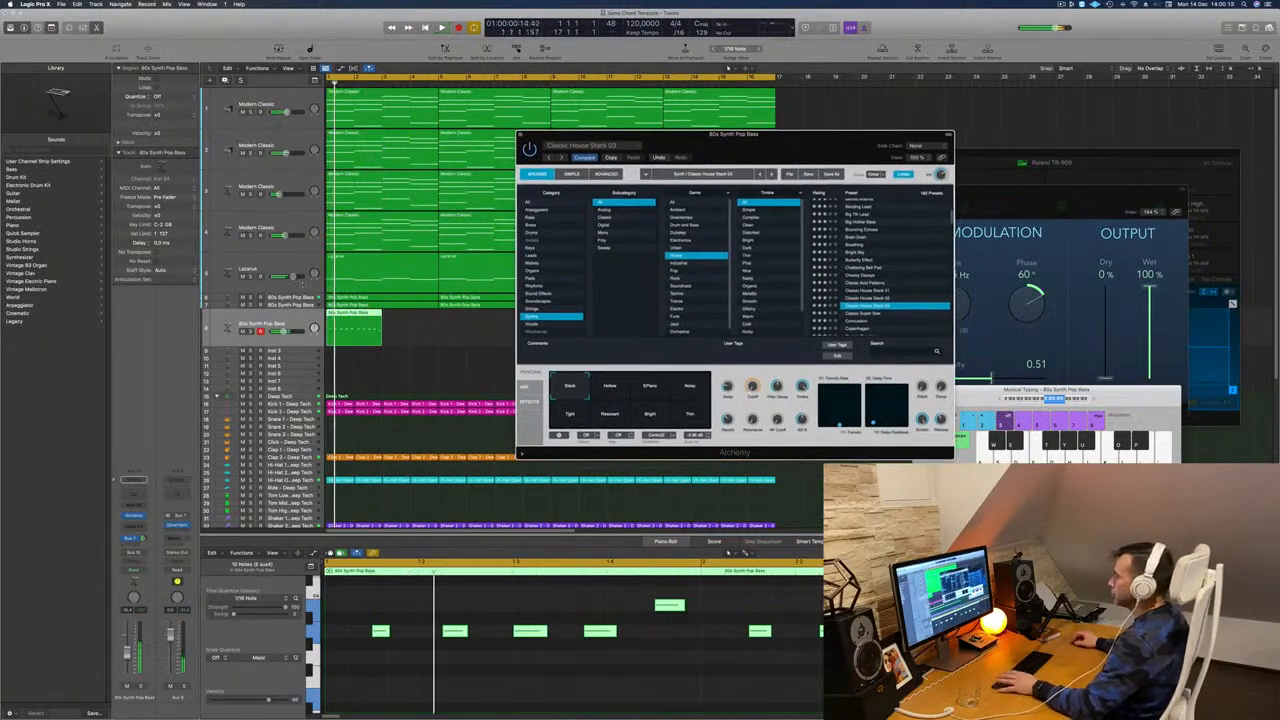
pyautogui.moveTo(672, 140); pyautogui.dragTo(759, 152)
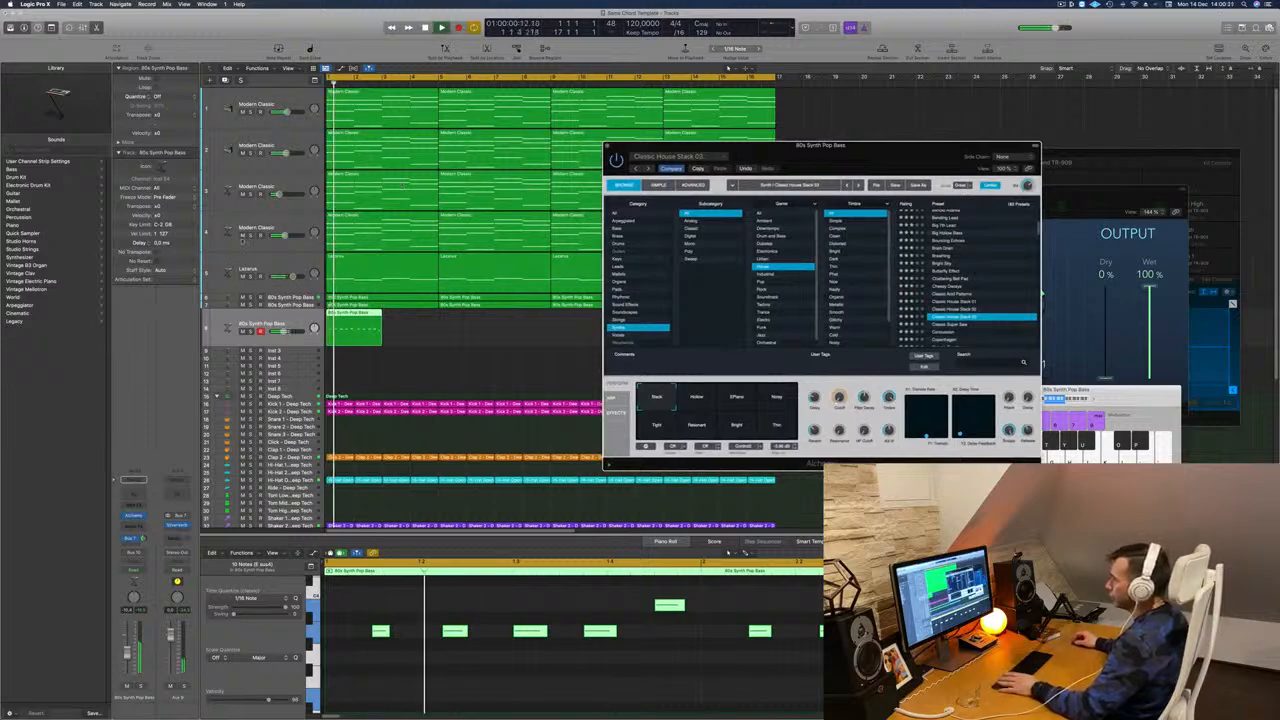
# Play the riff from the start with the chords and show the recorded synth region's notes in the Piano Roll.
pyautogui.click(242, 240)
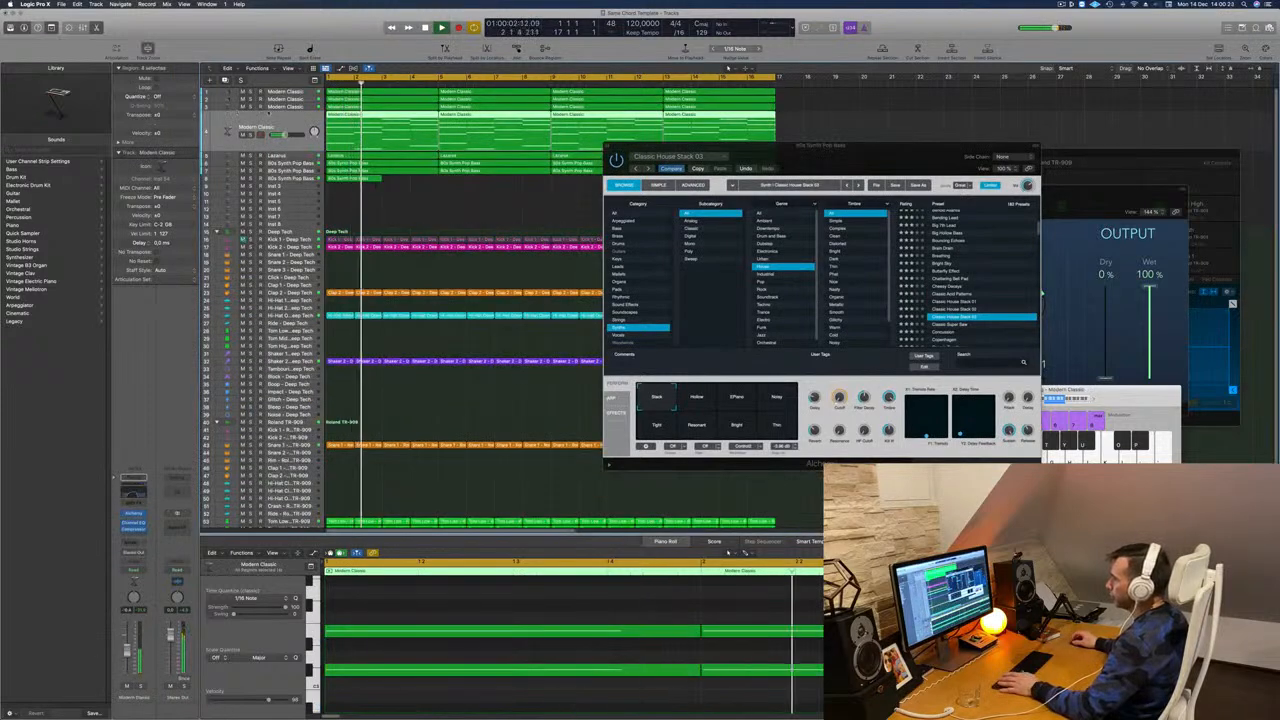
pyautogui.click(319, 178)
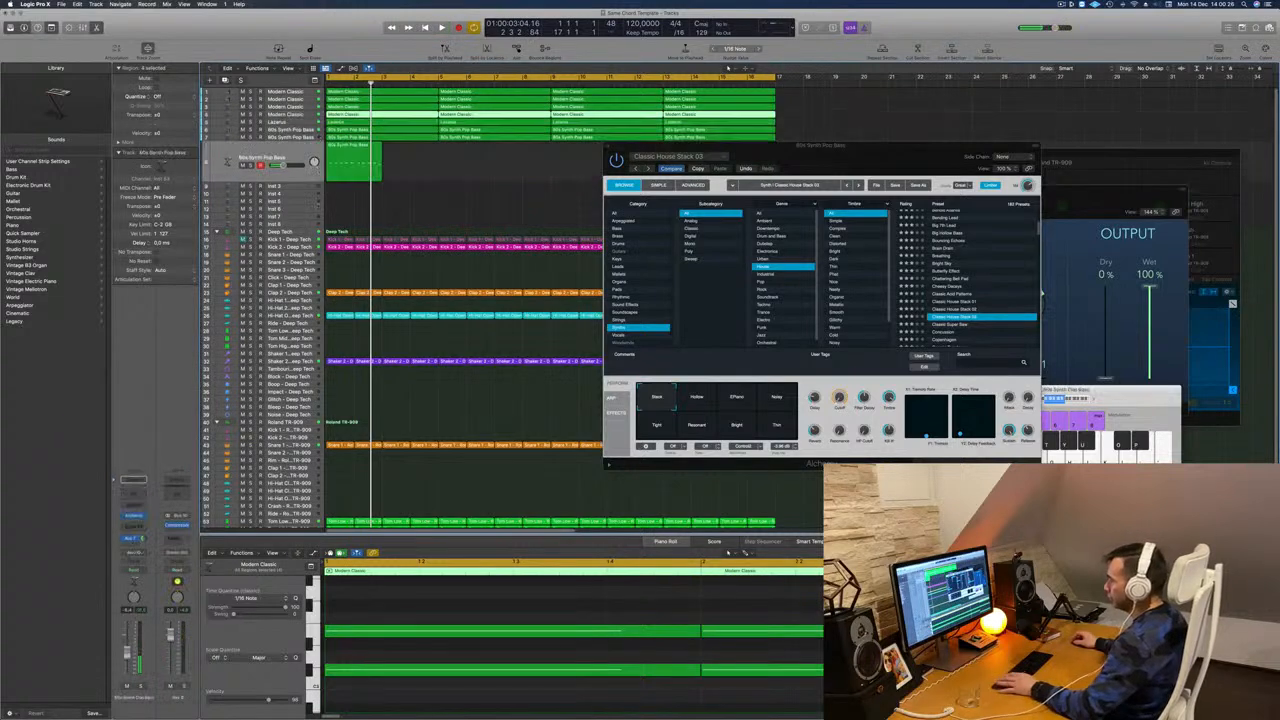
pyautogui.press('space')
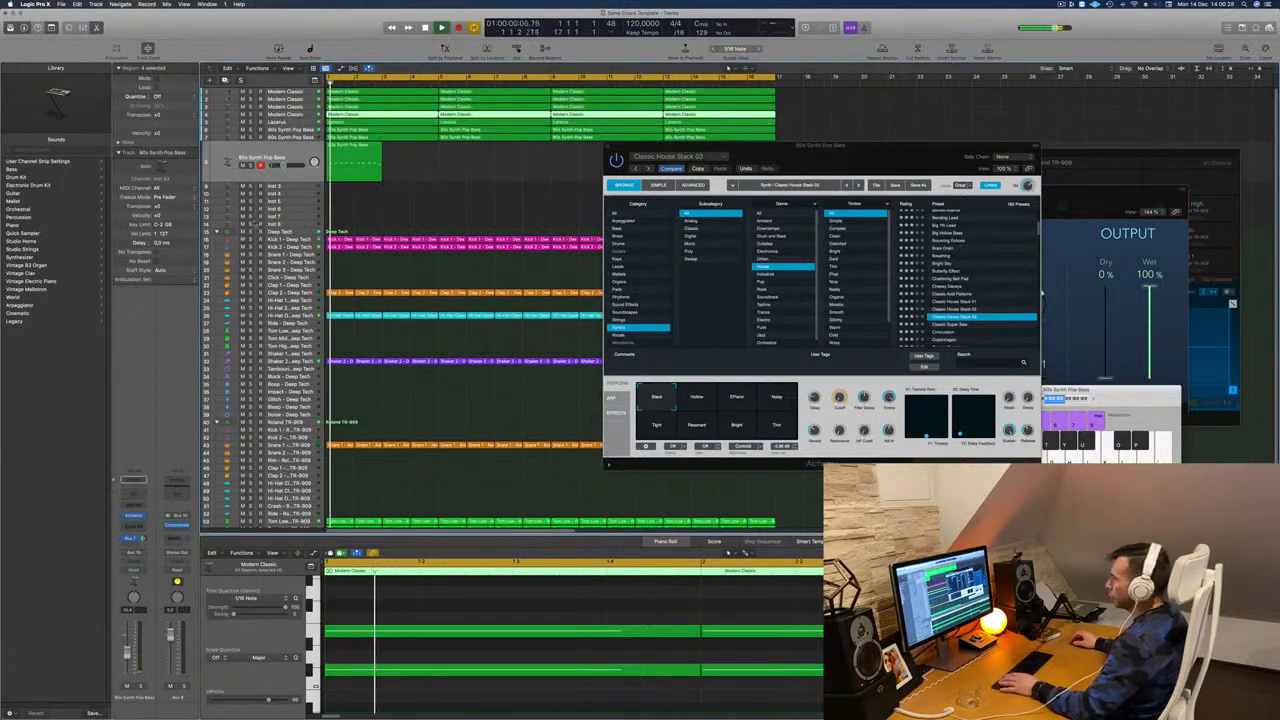
pyautogui.click(353, 162)
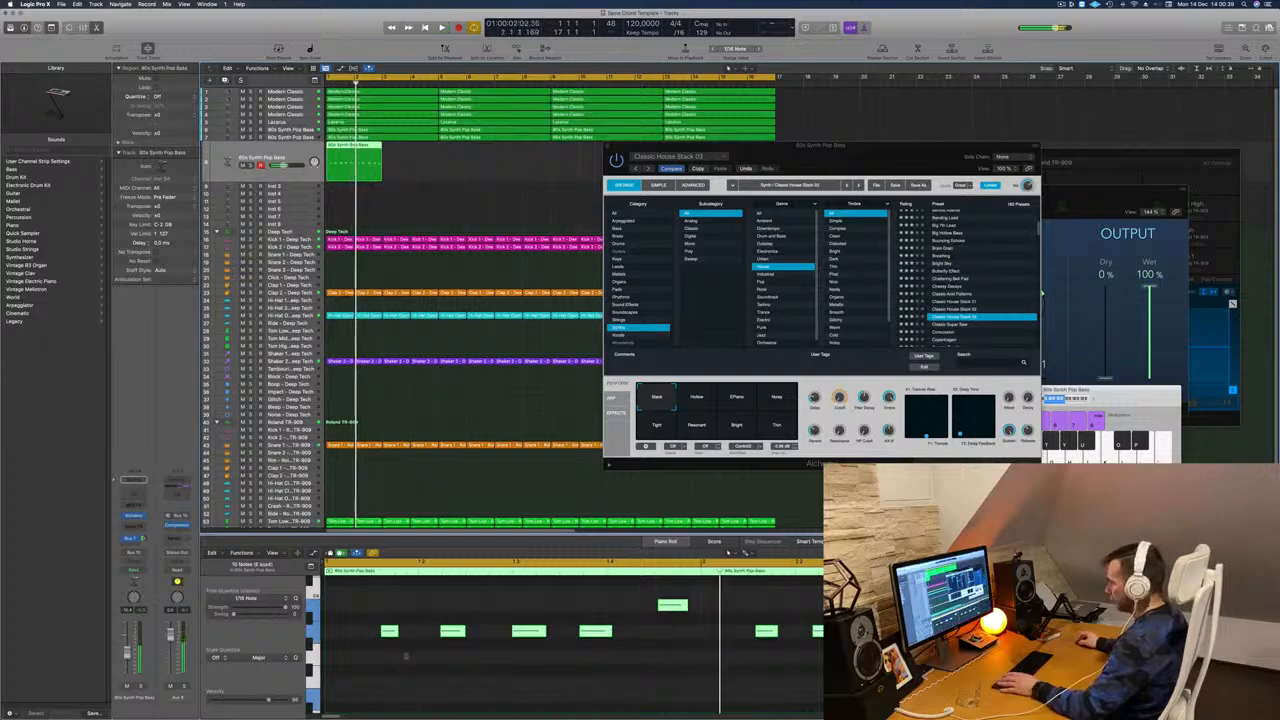
# Select all notes of the recorded synth region and quantize them again to 1/16.
pyautogui.press('super+a')
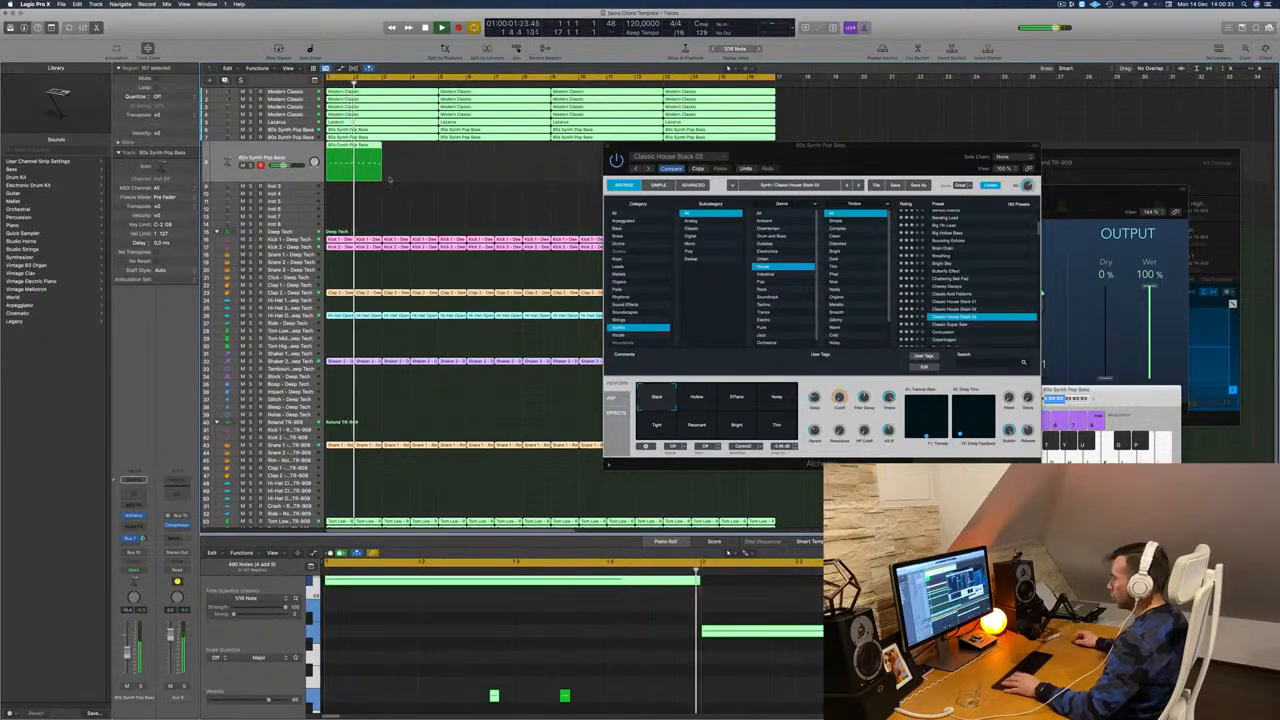
pyautogui.click(390, 180)
pyautogui.press('space')
pyautogui.click(371, 171)
pyautogui.click(420, 668)
pyautogui.press('super+a')
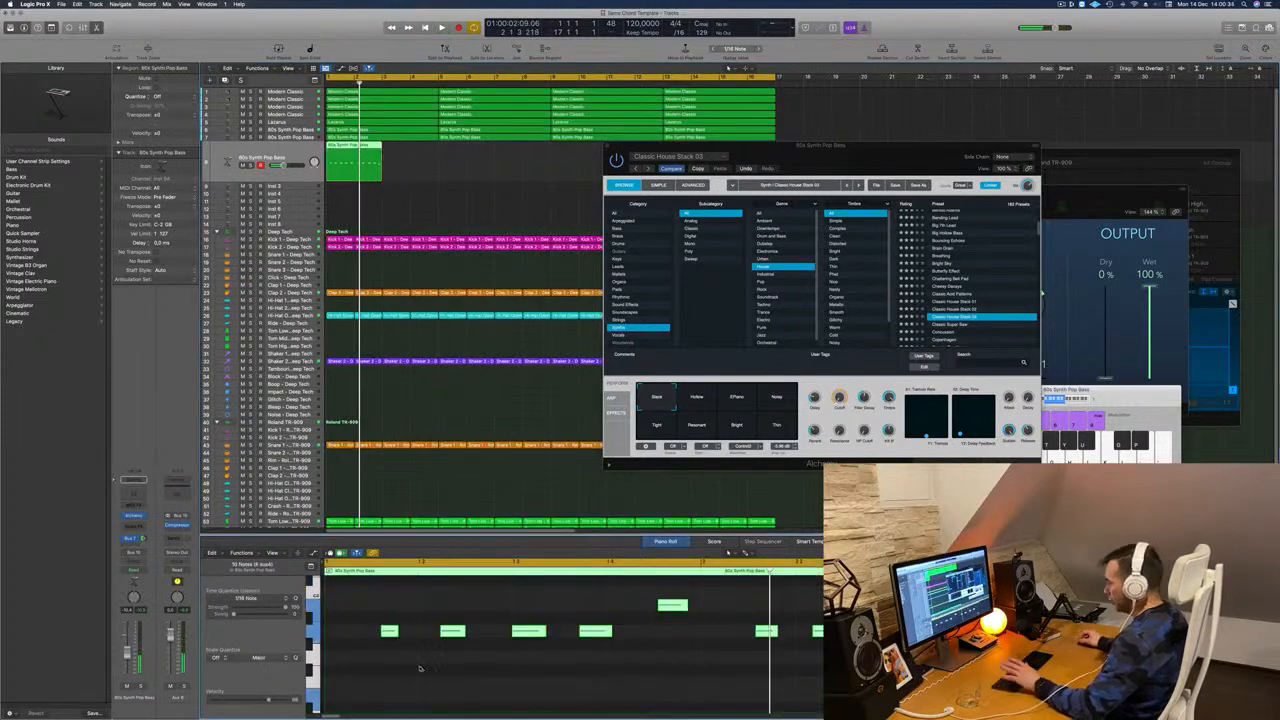
pyautogui.press('e')
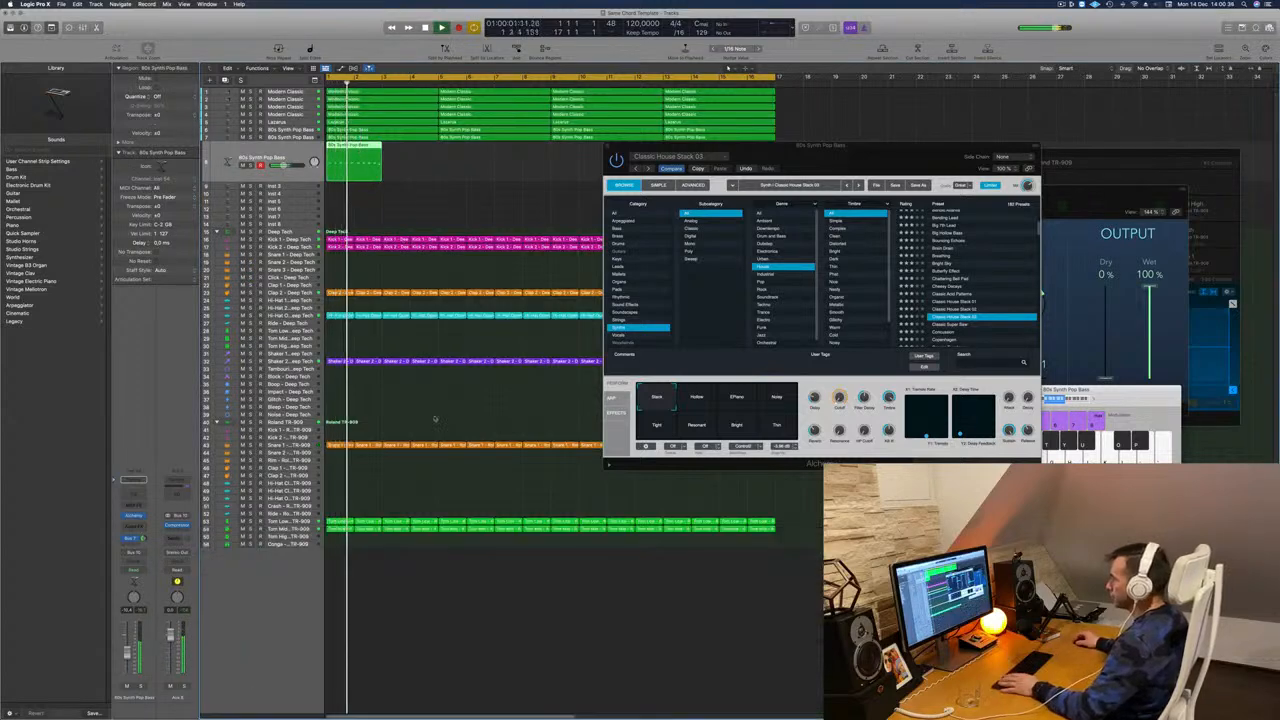
pyautogui.press('e')
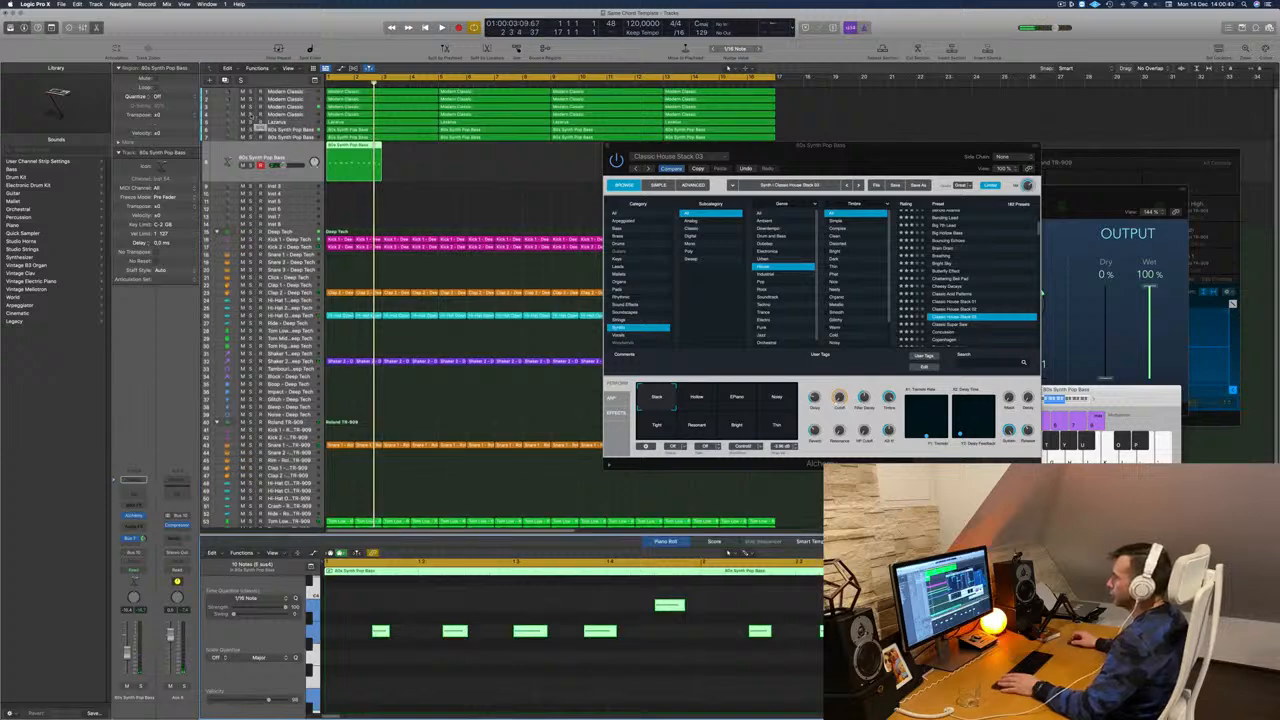
# Mute the fourth Modern Classic track and replay from the start, moving the Alchemy window further away from the regions.
pyautogui.press('space')
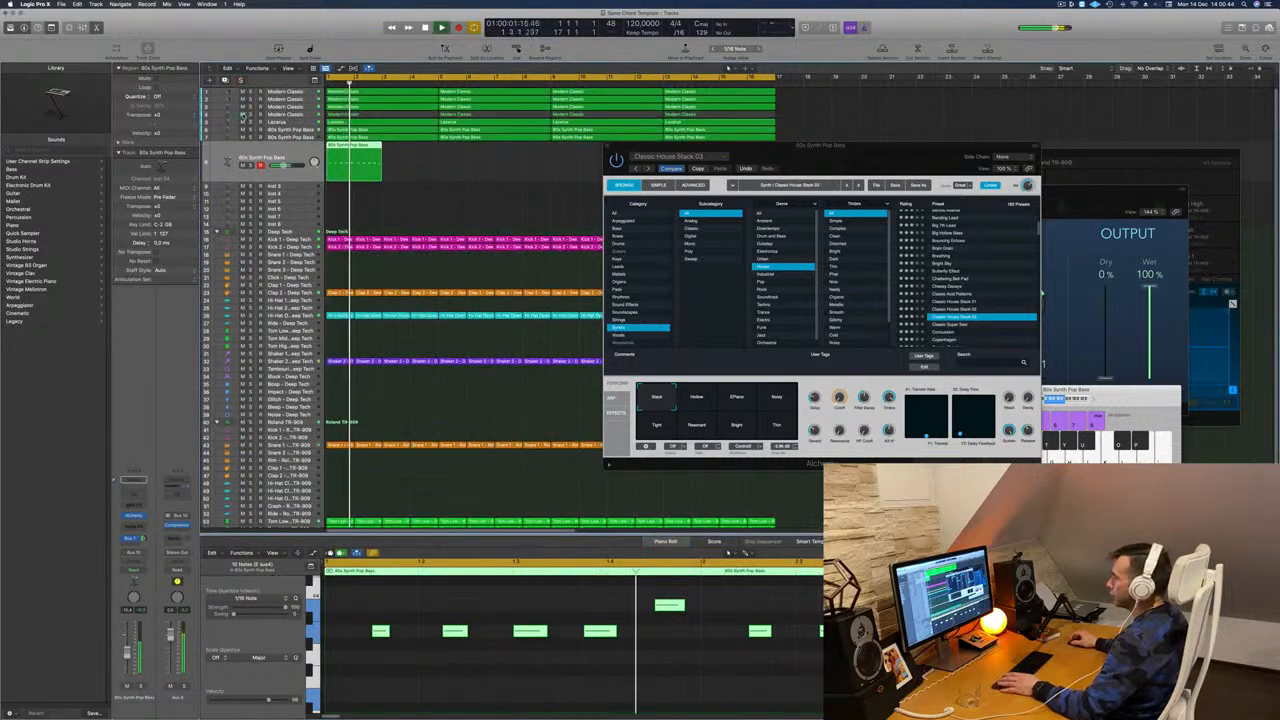
pyautogui.press('Return')
pyautogui.moveTo(660, 146); pyautogui.dragTo(681, 143)
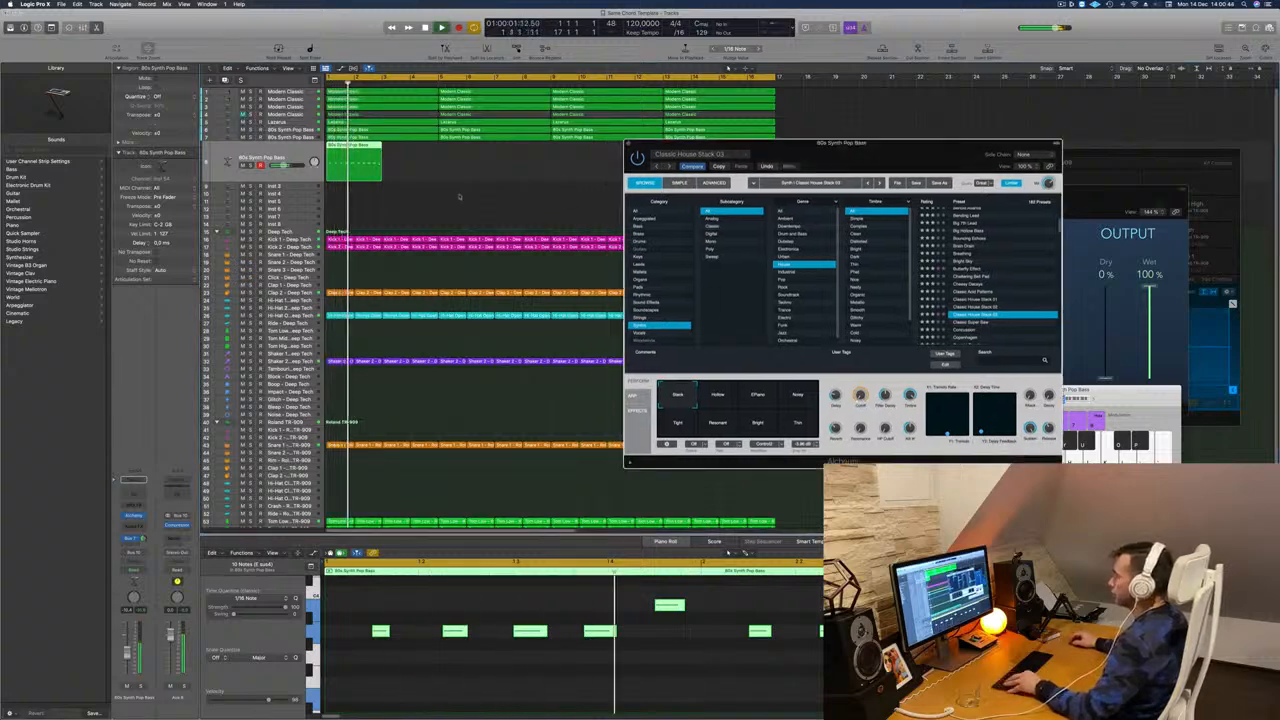
pyautogui.press('super+Down')
pyautogui.press('super+Down')
pyautogui.press('super+Down')
pyautogui.press('super+Down')
pyautogui.press('super+Down')
pyautogui.press('super+Down')
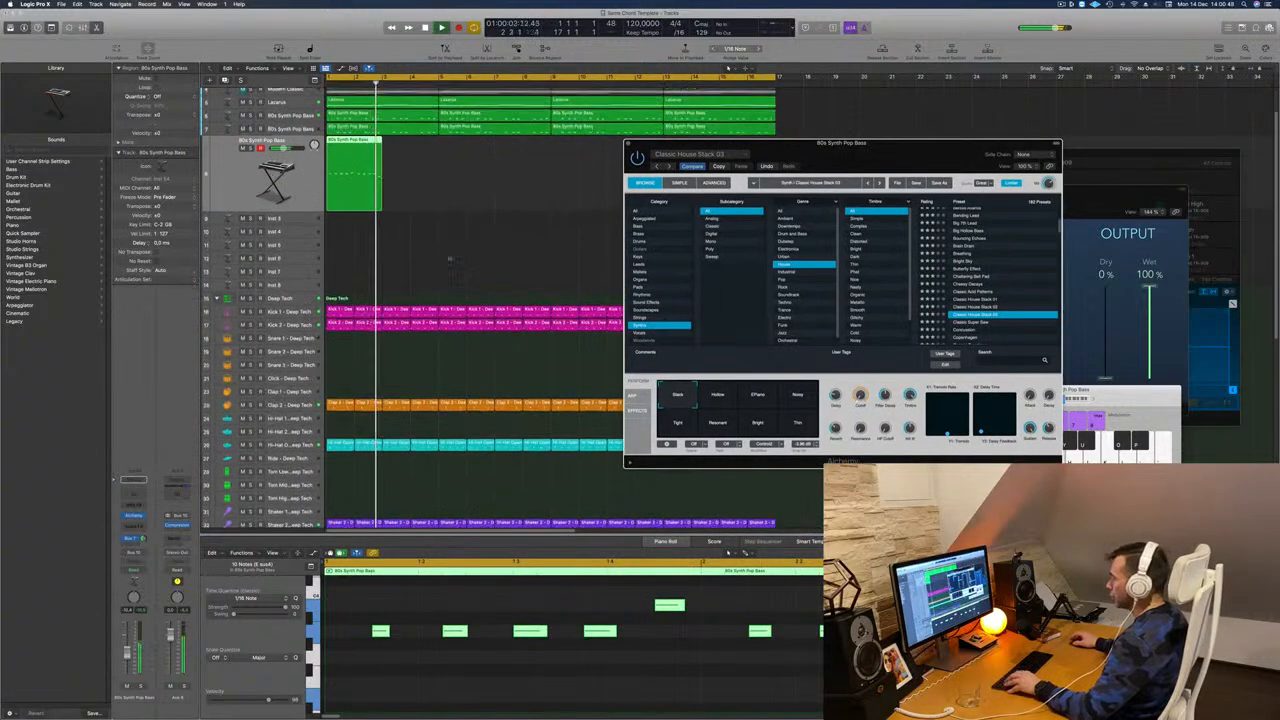
# Select all notes of the riff and set their scale quantize to Harmonic Minor.
pyautogui.scroll(10, 440, 650)
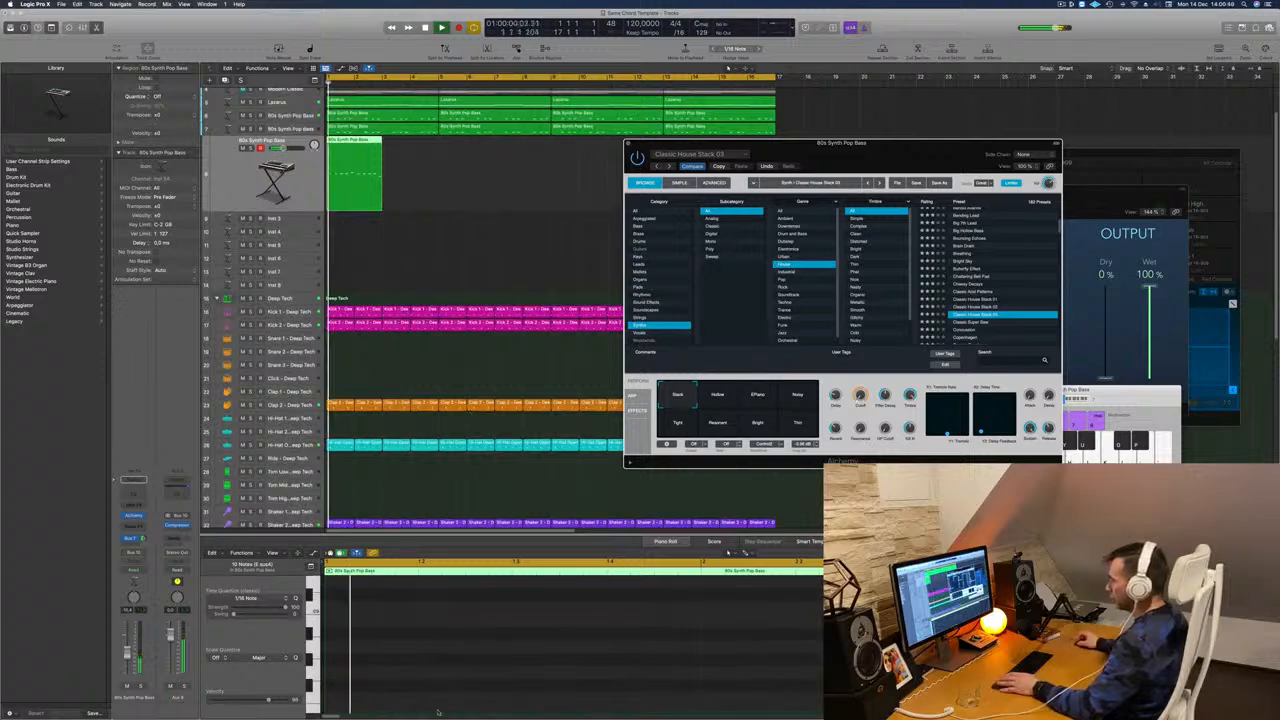
pyautogui.scroll(-8, 420, 690)
pyautogui.click(391, 679)
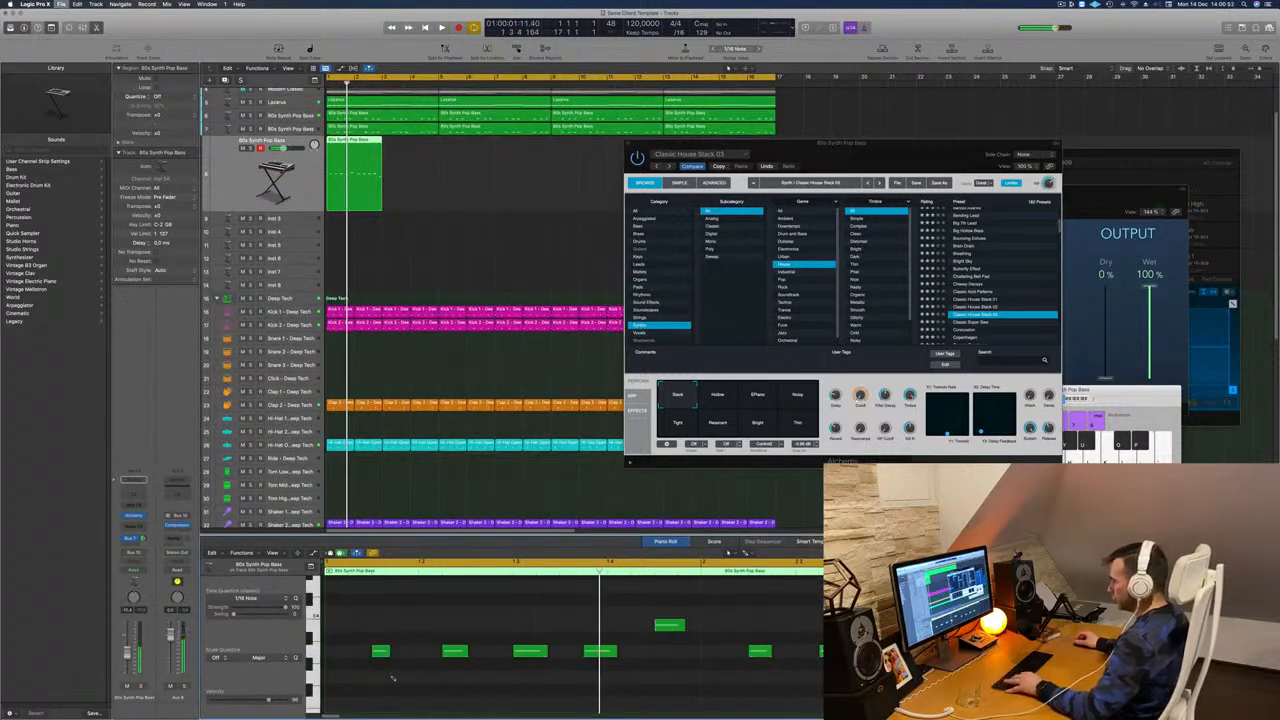
pyautogui.press('super+a')
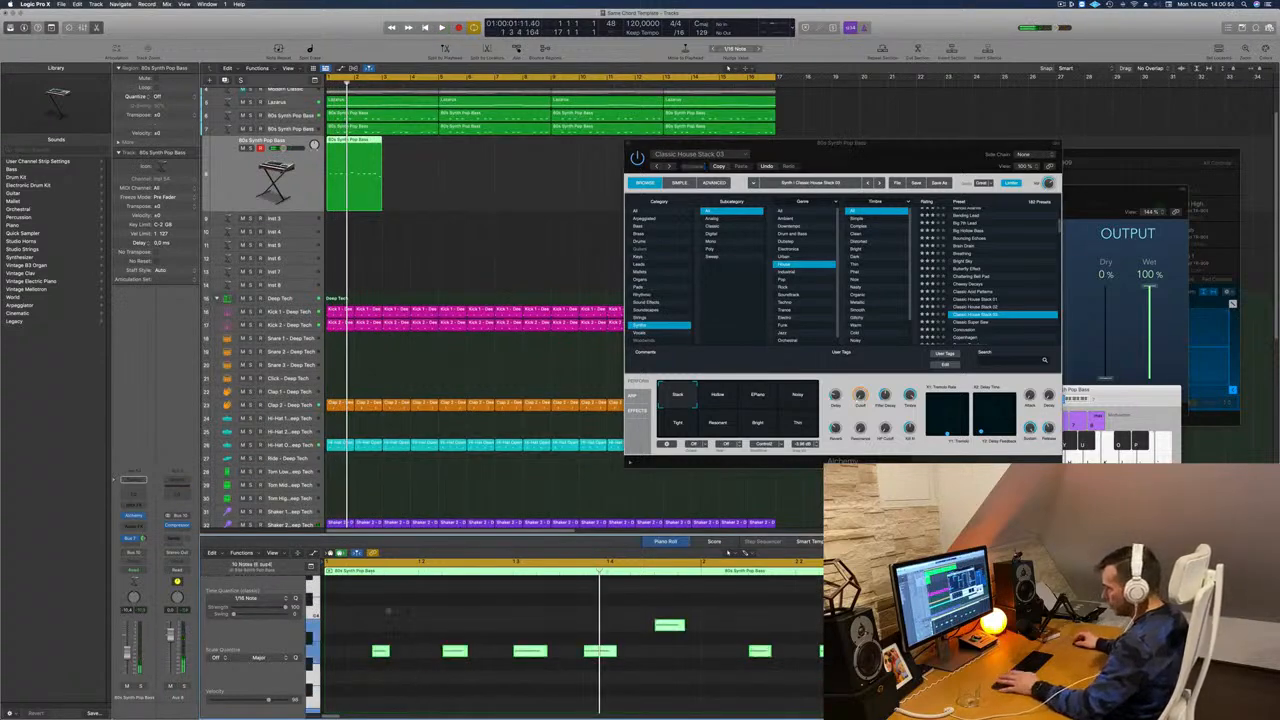
pyautogui.press('Return')
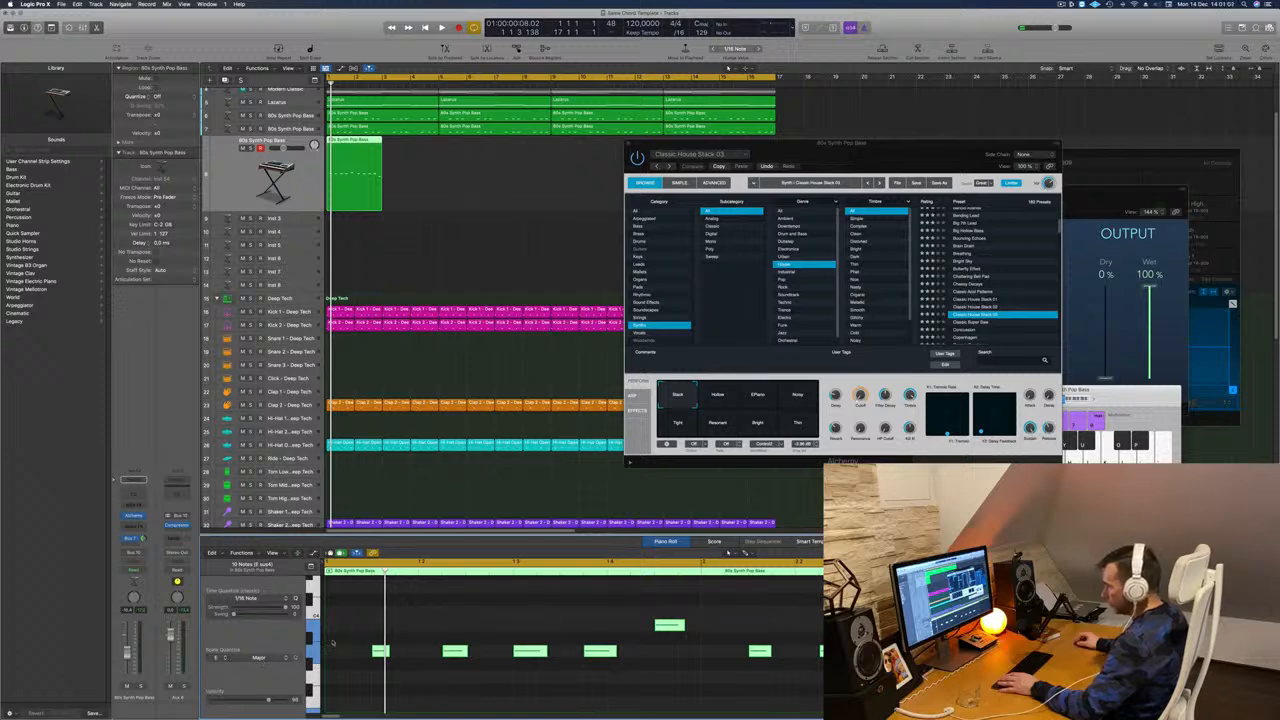
pyautogui.click(280, 659)
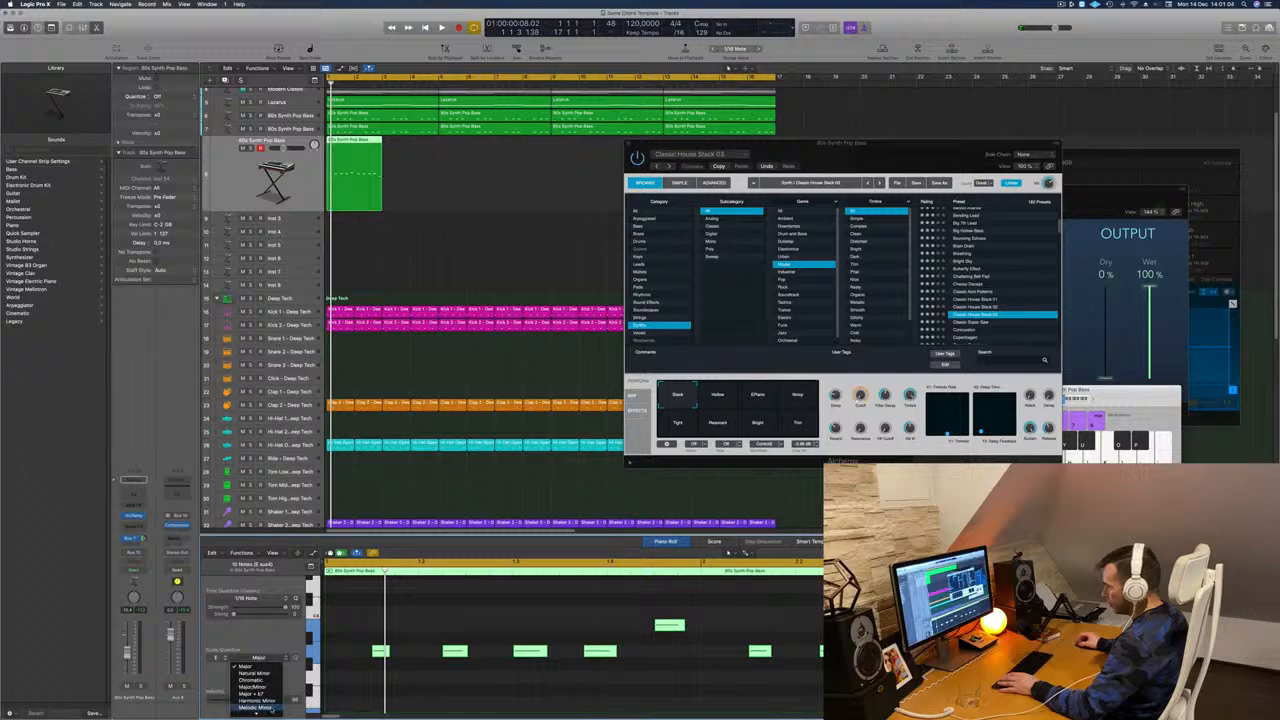
pyautogui.click(256, 700)
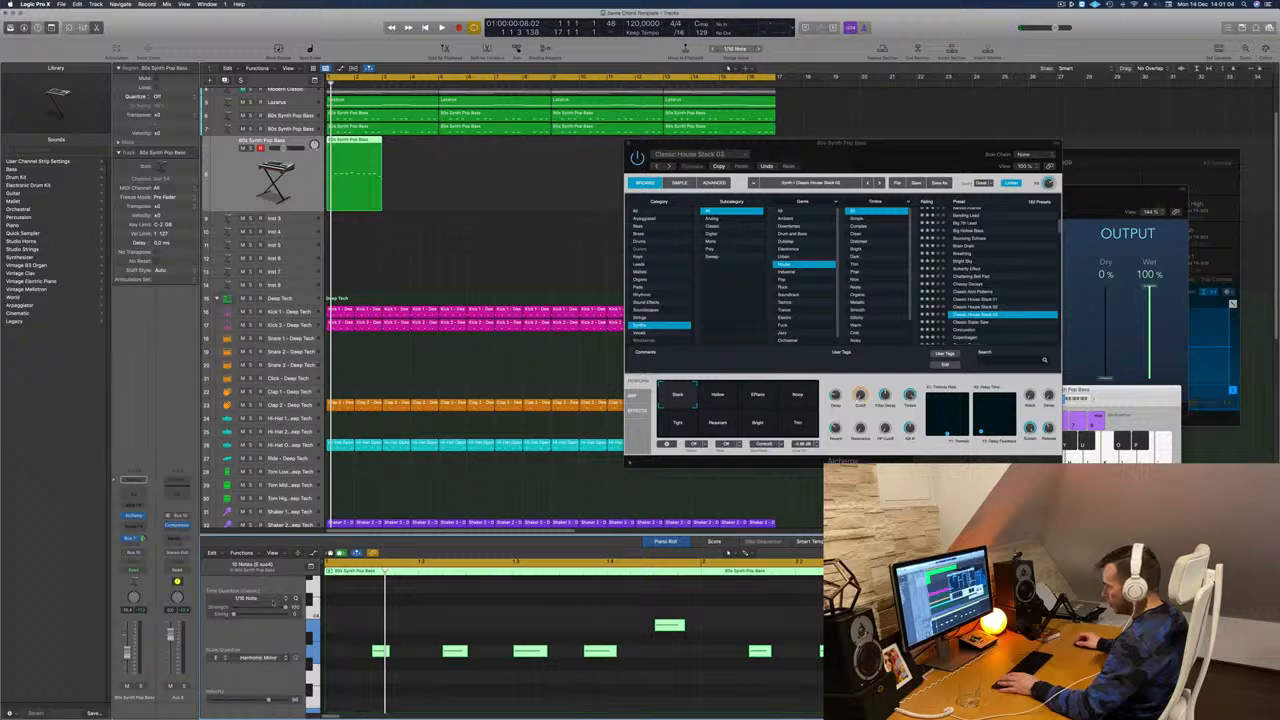
# Listen to the scale-quantized riff together with the beat from the start of the project.
pyautogui.click(474, 207)
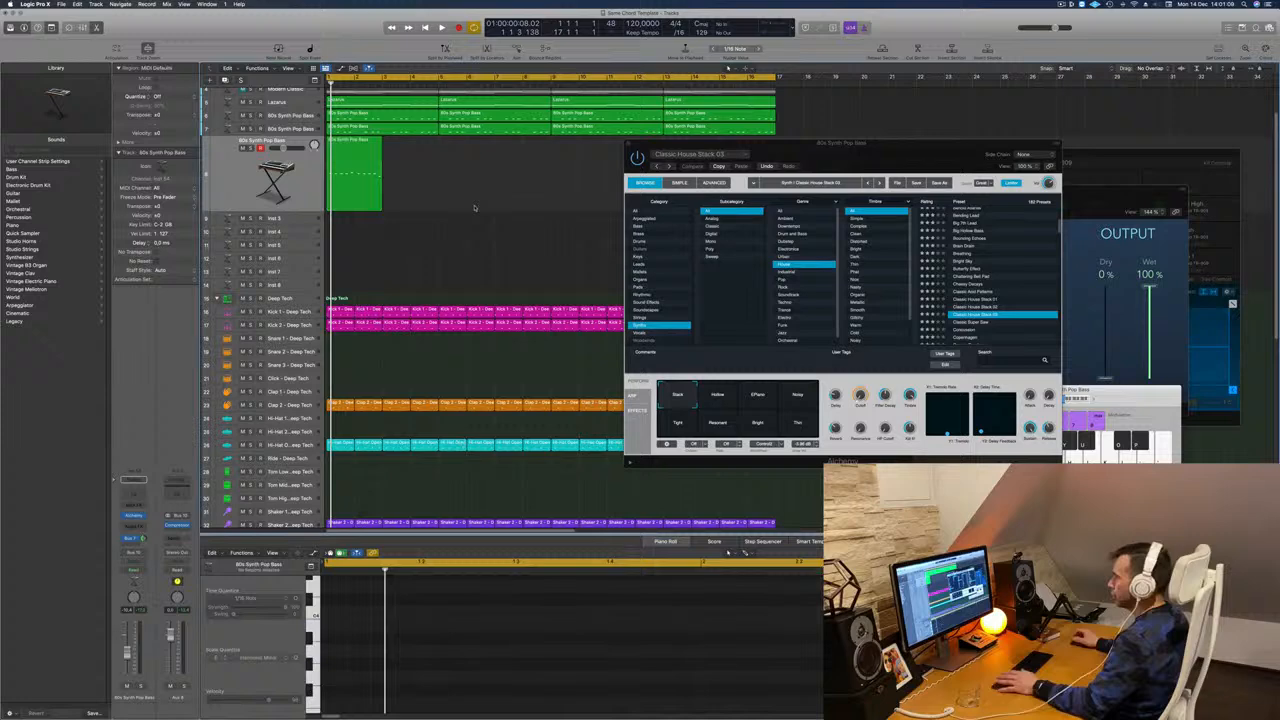
pyautogui.press('space')
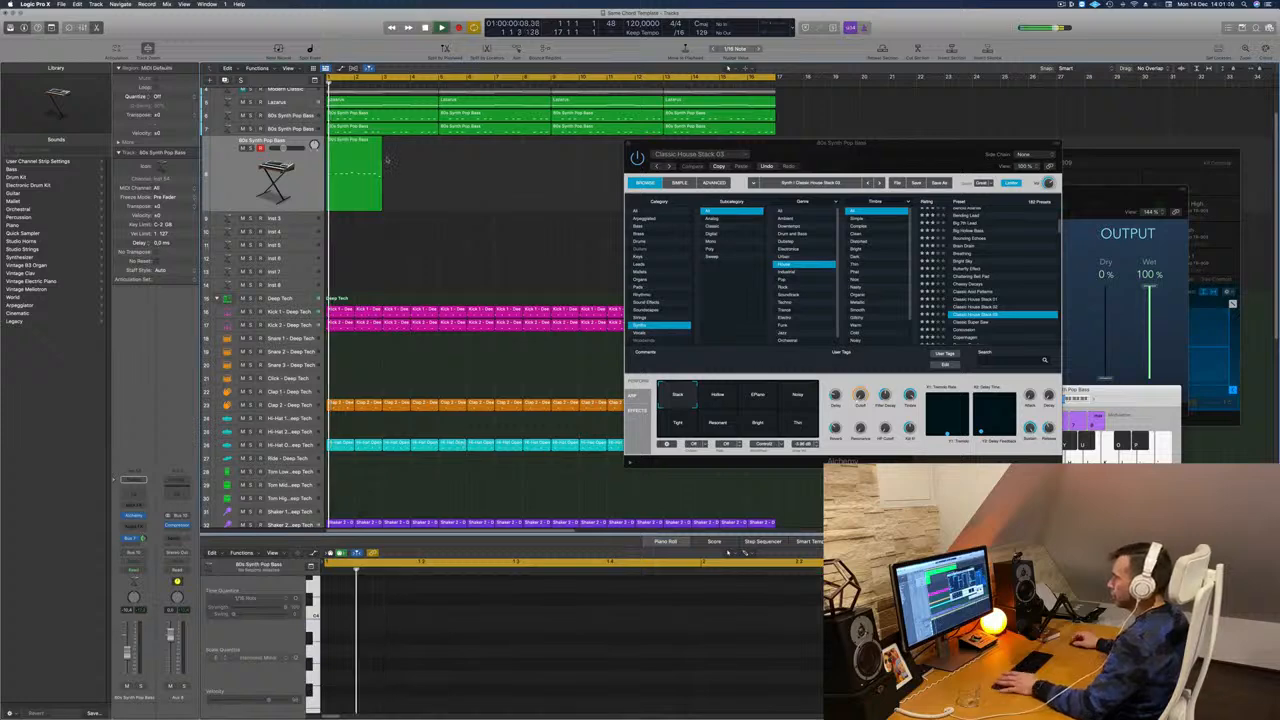
pyautogui.click(364, 157)
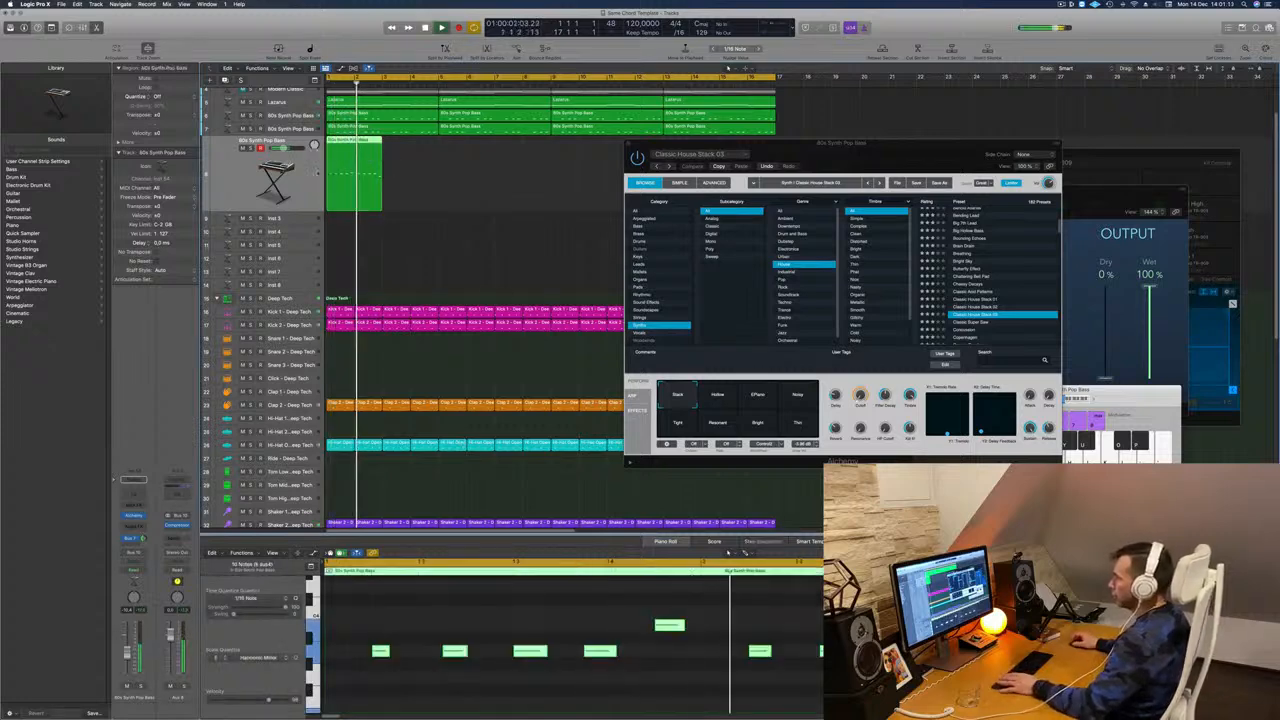
pyautogui.press('space')
pyautogui.press('space')
pyautogui.press('space')
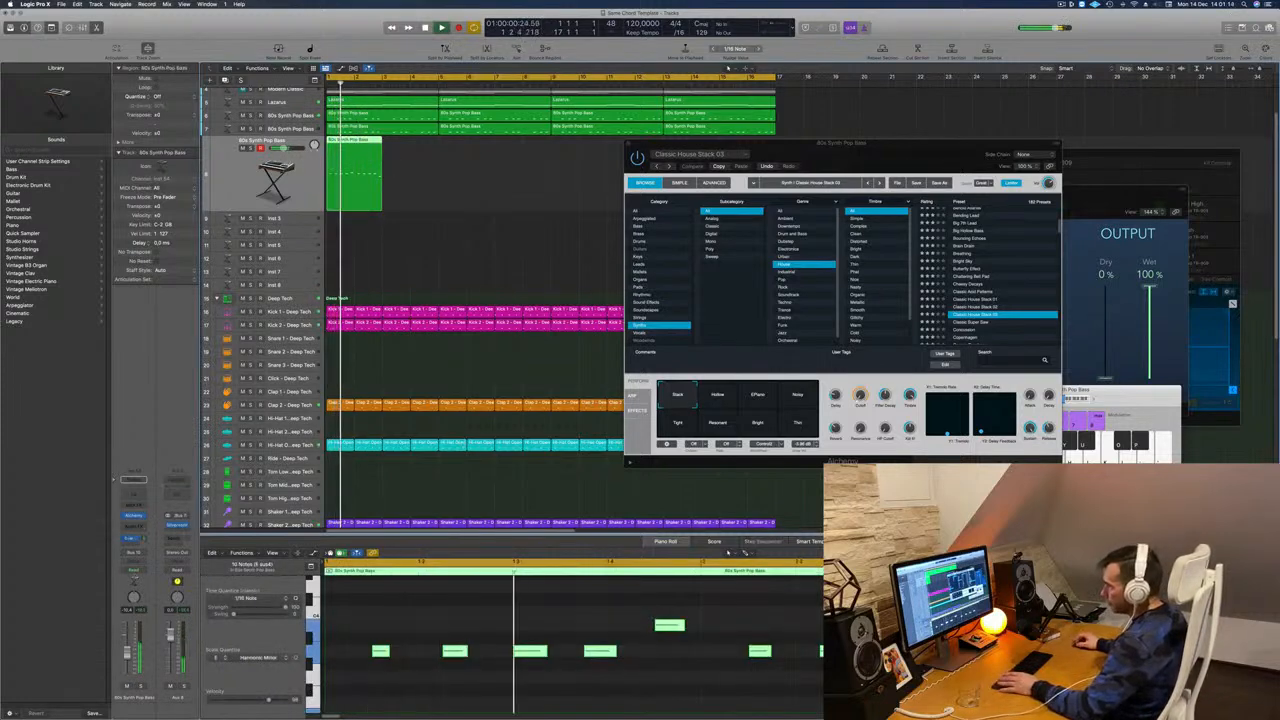
# Move the Alchemy window below the synth track's lane and copy the two-bar riff region to bar 3.
pyautogui.moveTo(848, 146); pyautogui.dragTo(860, 314)
pyautogui.press('space')
pyautogui.press('space')
pyautogui.click(355, 141)
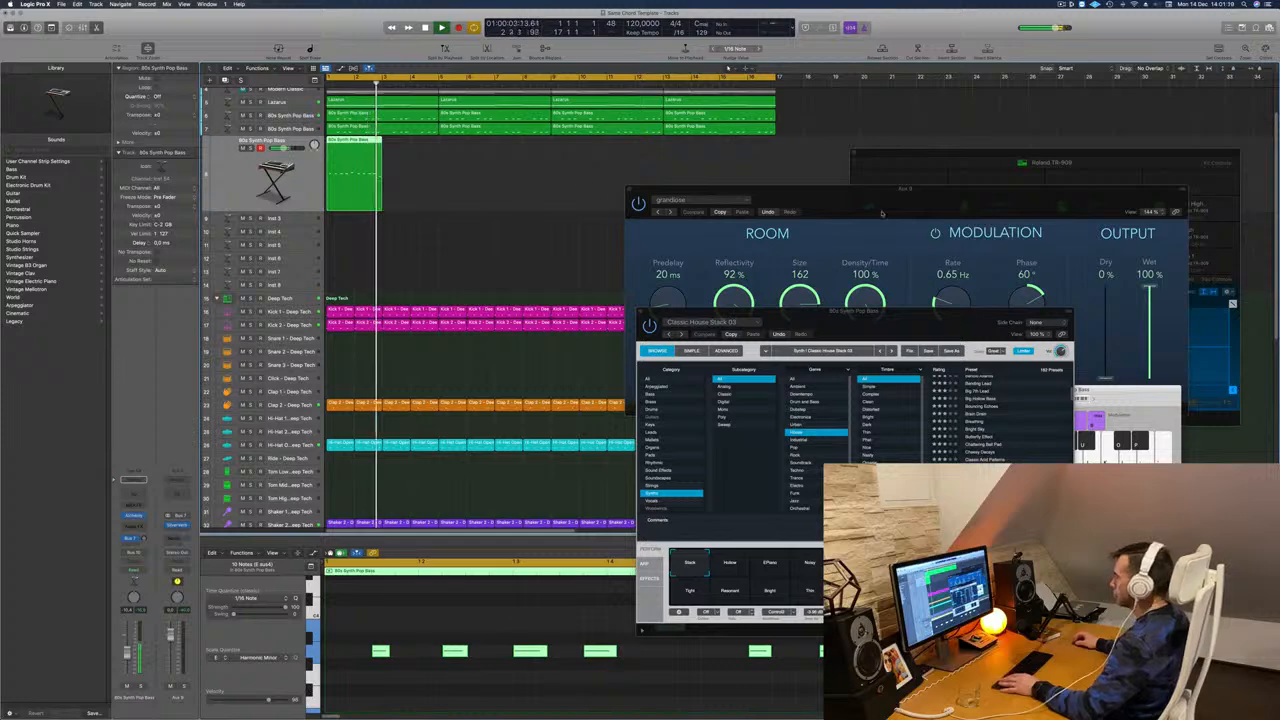
pyautogui.moveTo(886, 318); pyautogui.dragTo(809, 258)
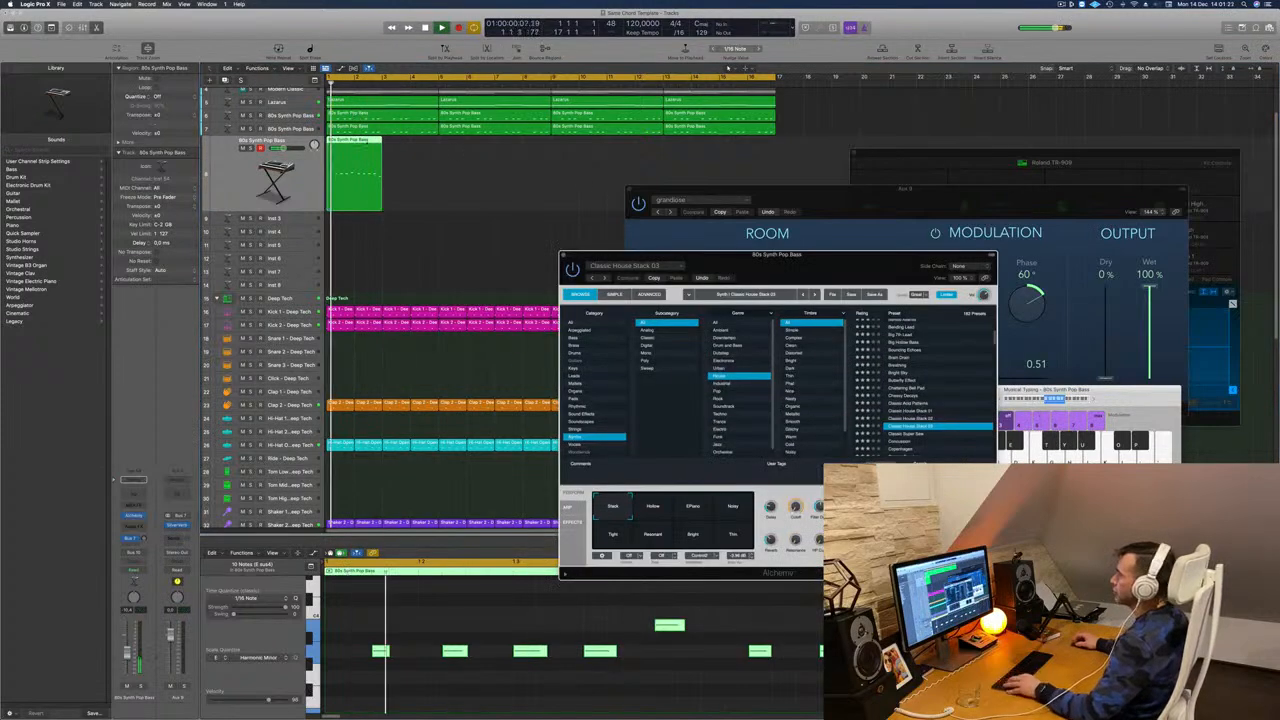
pyautogui.moveTo(360, 146); pyautogui.dragTo(422, 154)
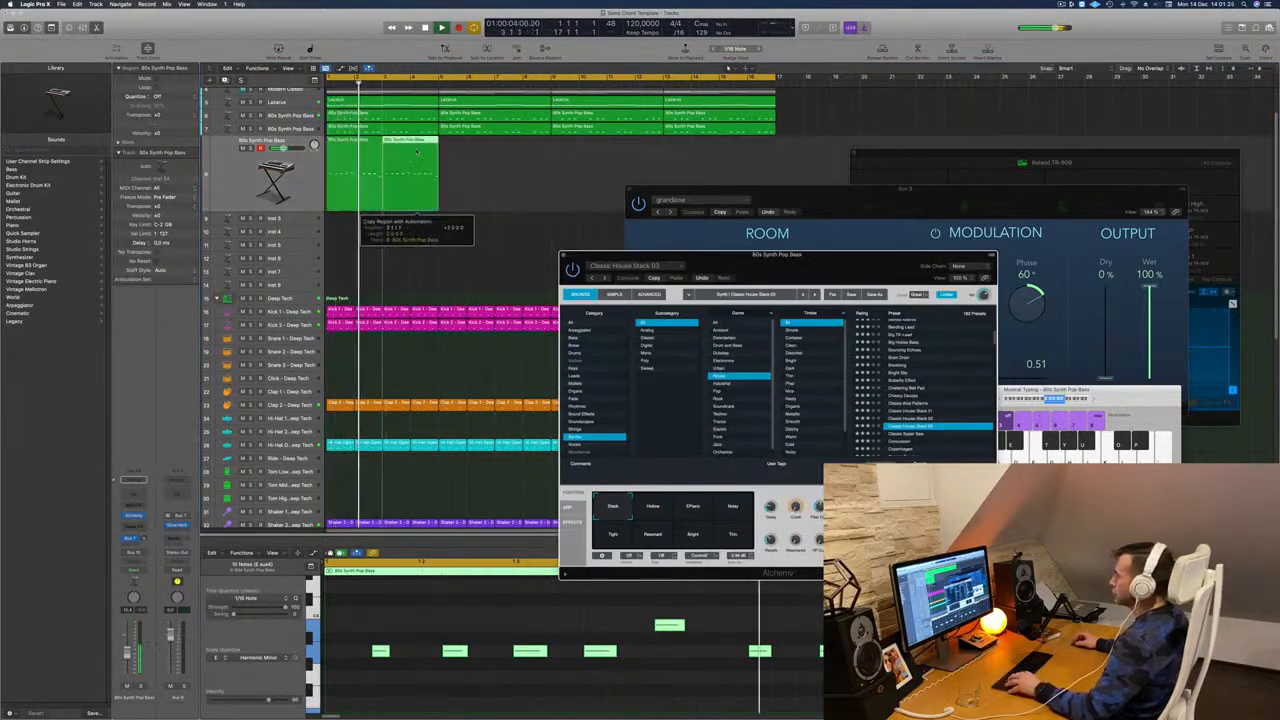
# Audition the Hollow, EPiano and Noisy snapshots of Classic House Stack 03 while the riff plays.
pyautogui.moveTo(749, 257); pyautogui.dragTo(713, 217)
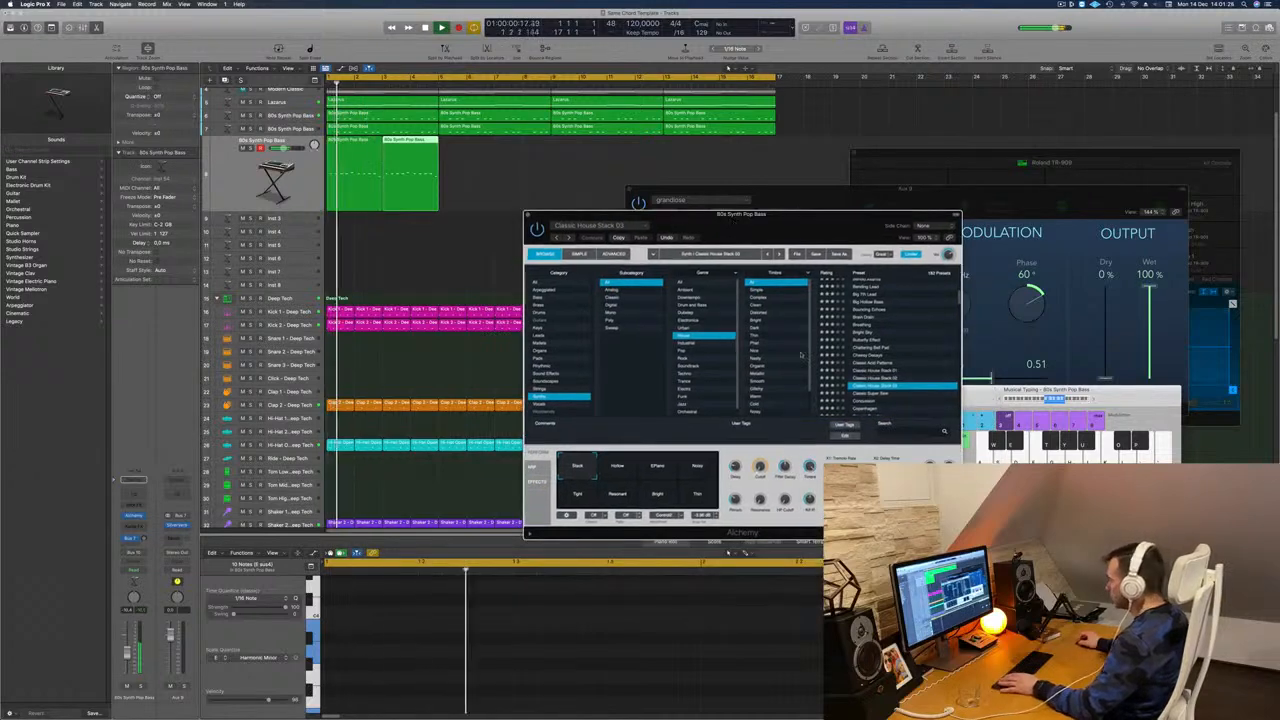
pyautogui.click(618, 467)
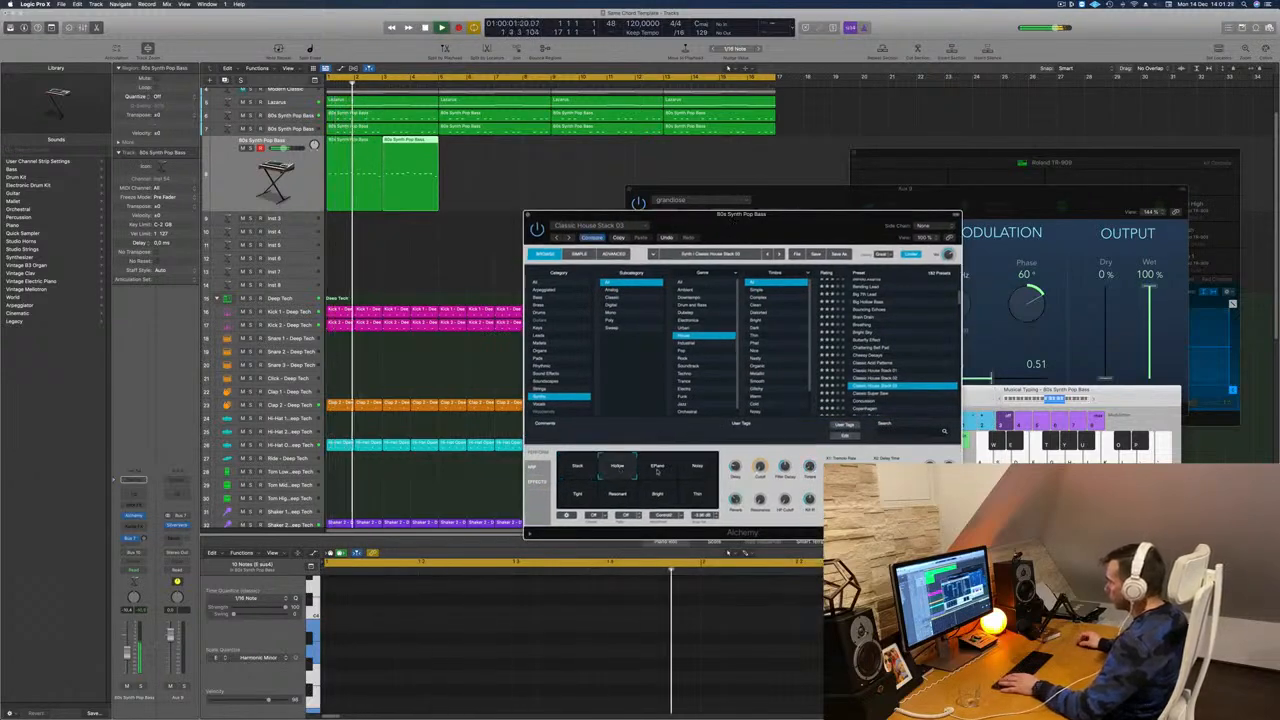
pyautogui.click(657, 468)
pyautogui.click(697, 468)
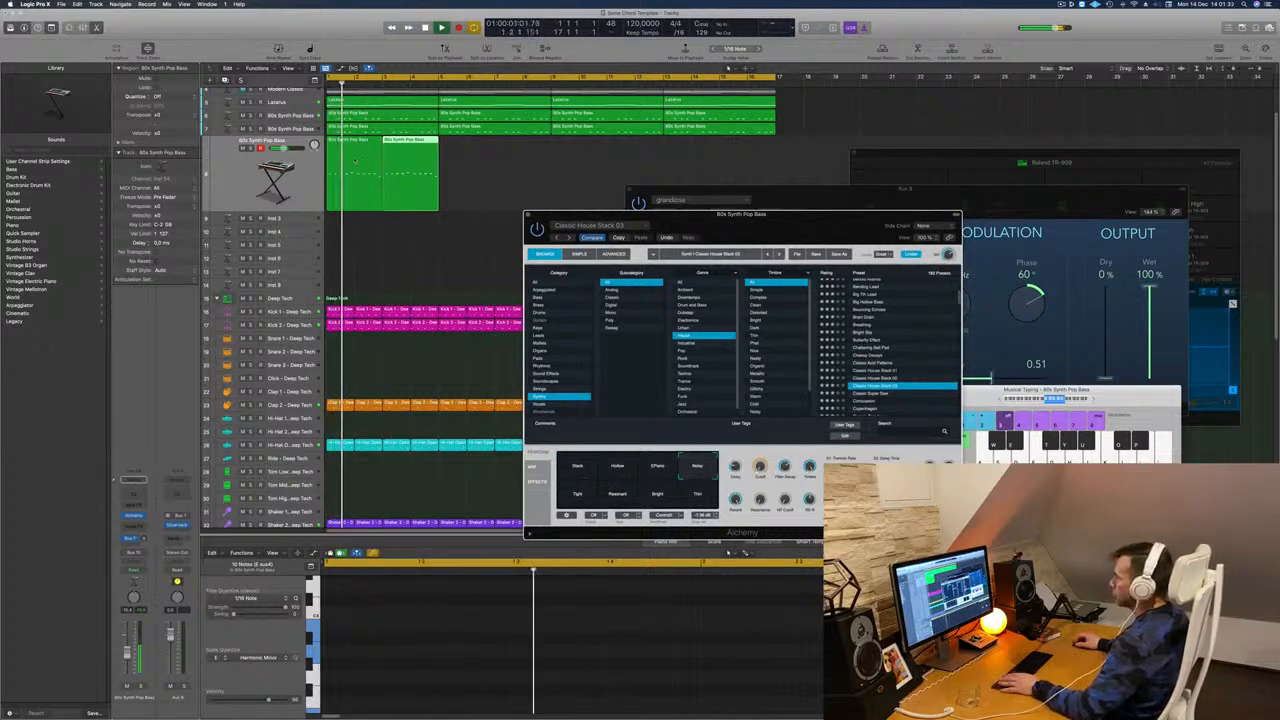
# Load the Classic House Stack 01 preset for the riff and reposition the Alchemy window.
pyautogui.click(354, 160)
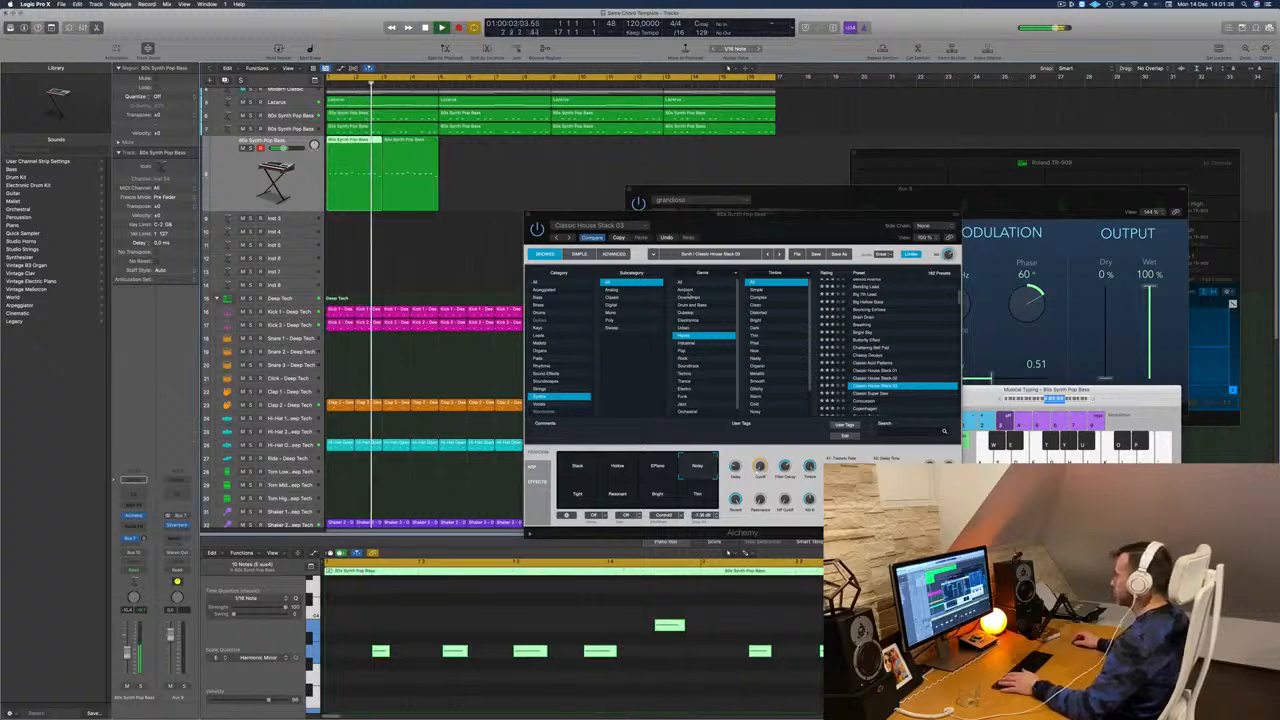
pyautogui.moveTo(765, 220); pyautogui.dragTo(733, 212)
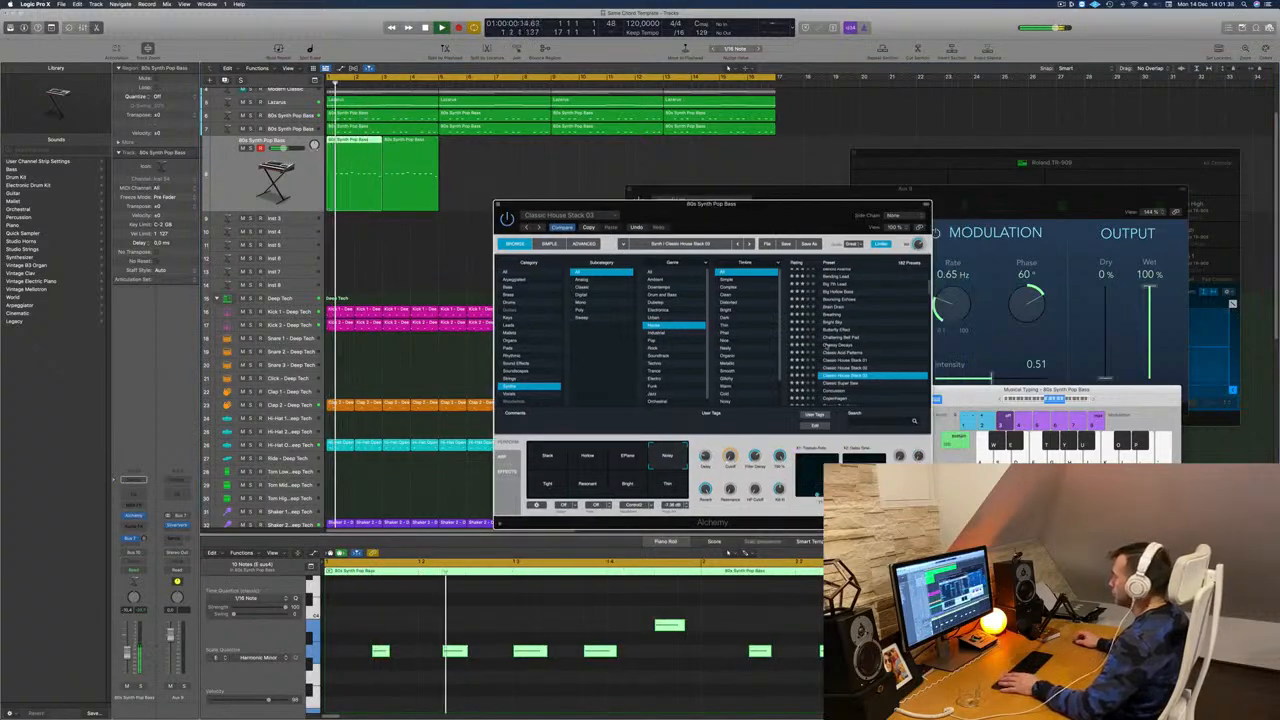
pyautogui.press('space')
pyautogui.click(850, 361)
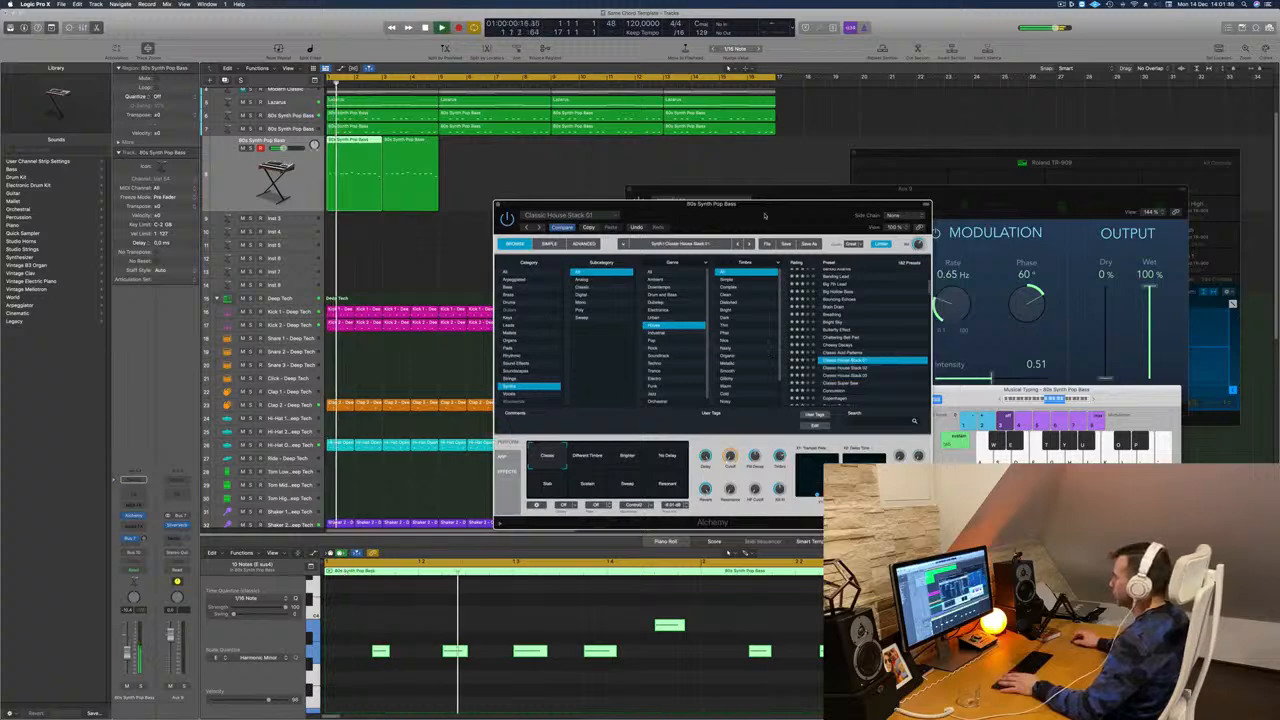
pyautogui.moveTo(765, 215); pyautogui.dragTo(795, 255)
# Compare the notes of the first Lazarus region with those of the first riff region in the Piano Roll during playback.
pyautogui.scroll(-5, 690, 661)
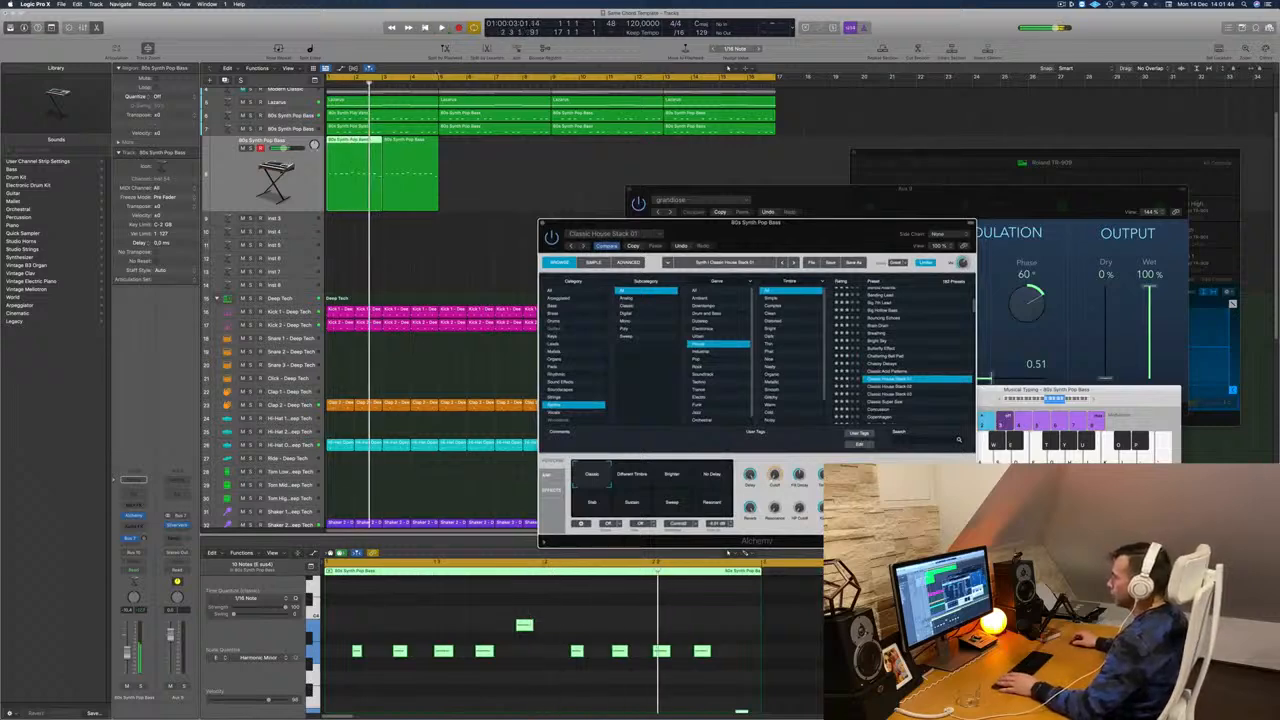
pyautogui.click(369, 103)
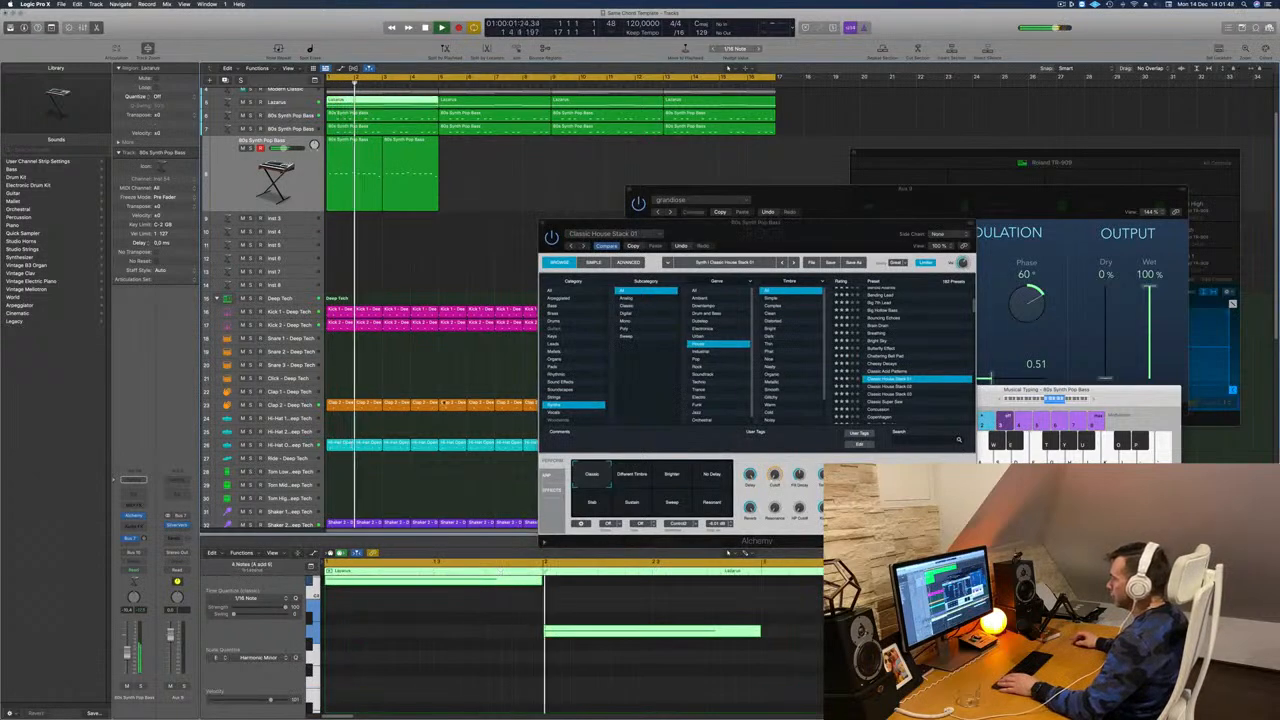
pyautogui.scroll(5, 510, 679)
pyautogui.scroll(-5, 510, 679)
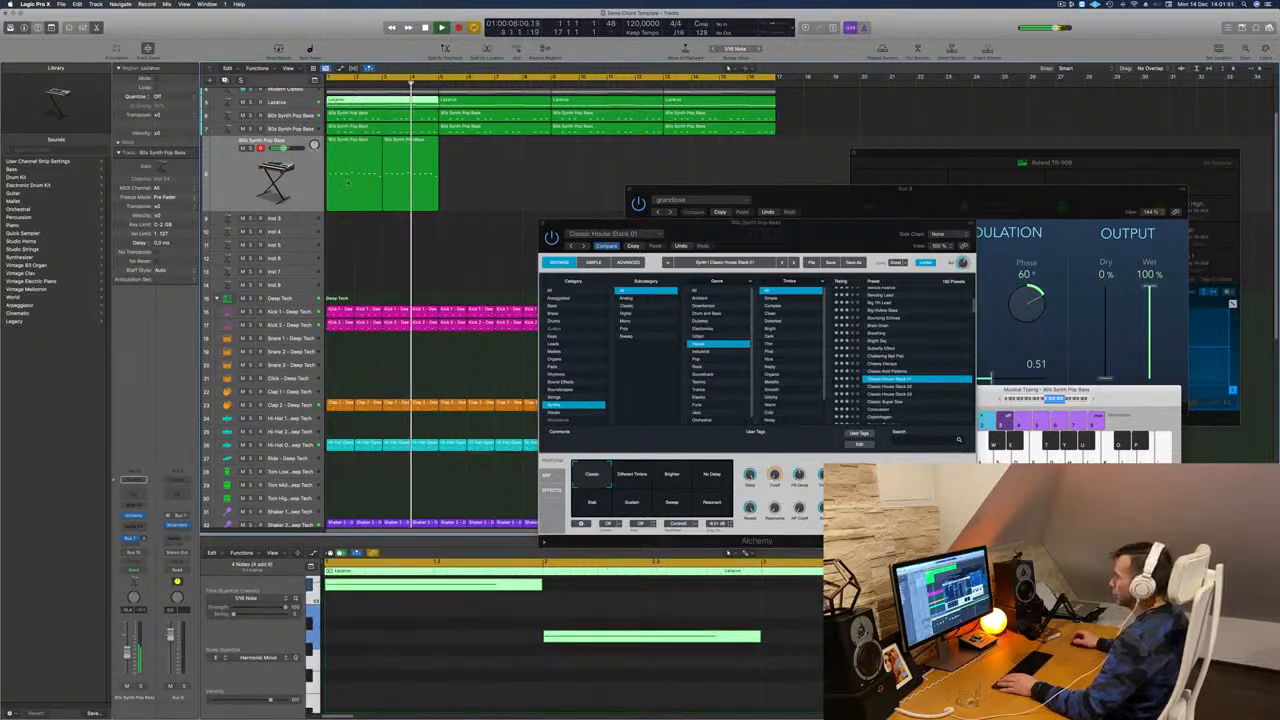
pyautogui.click(365, 172)
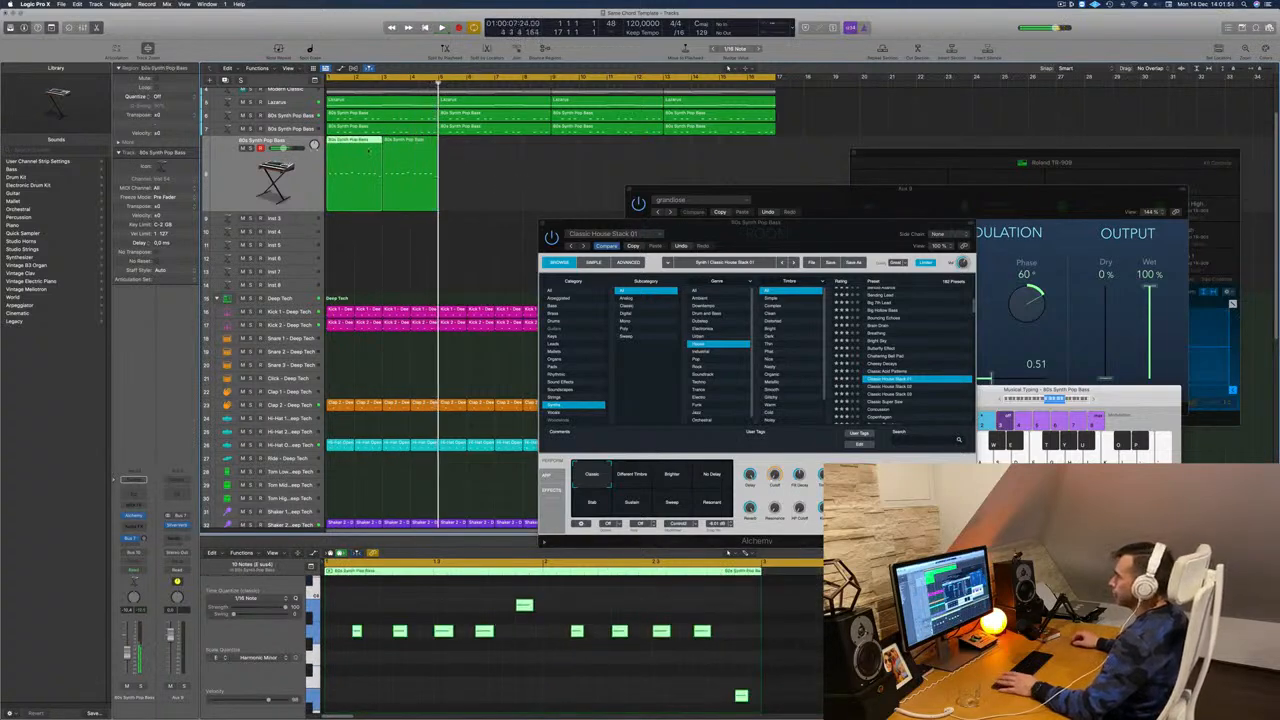
pyautogui.press('Return')
pyautogui.scroll(4, 358, 171)
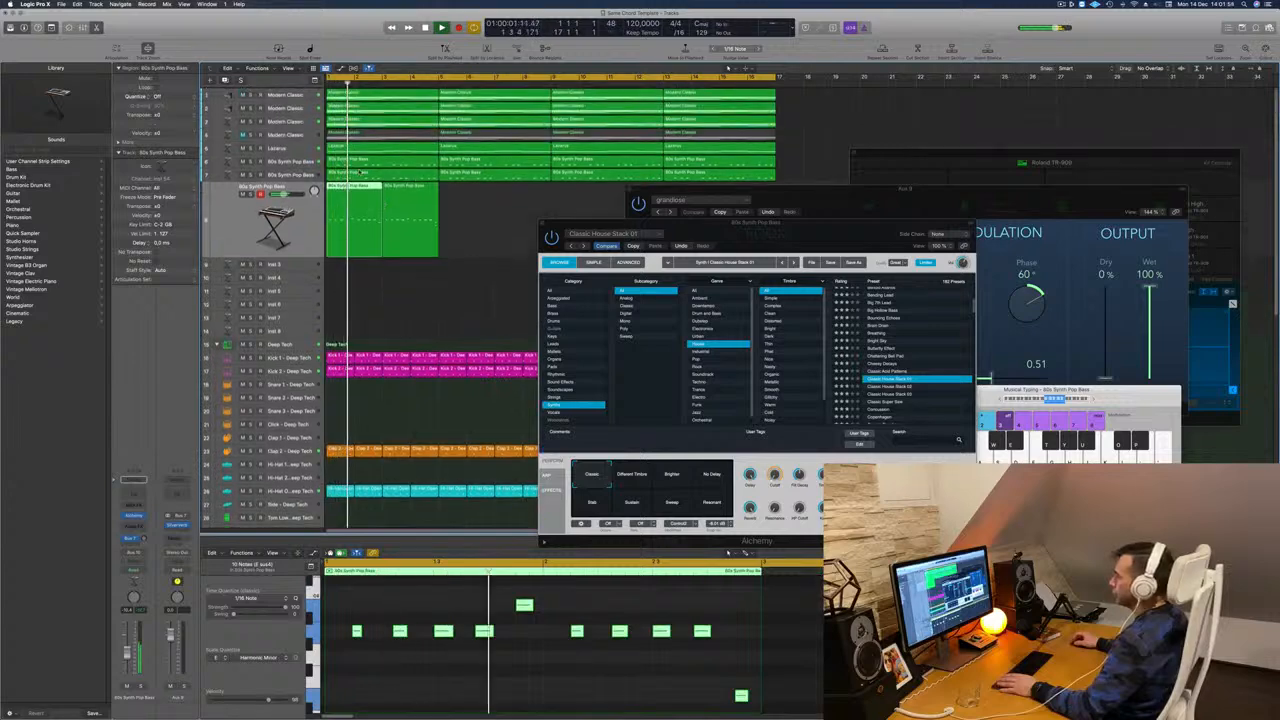
# Examine the notes of the first Modern Classic chord region against the first riff region in the Piano Roll during playback.
pyautogui.press('Return')
pyautogui.click(361, 94)
pyautogui.scroll(-5, 428, 648)
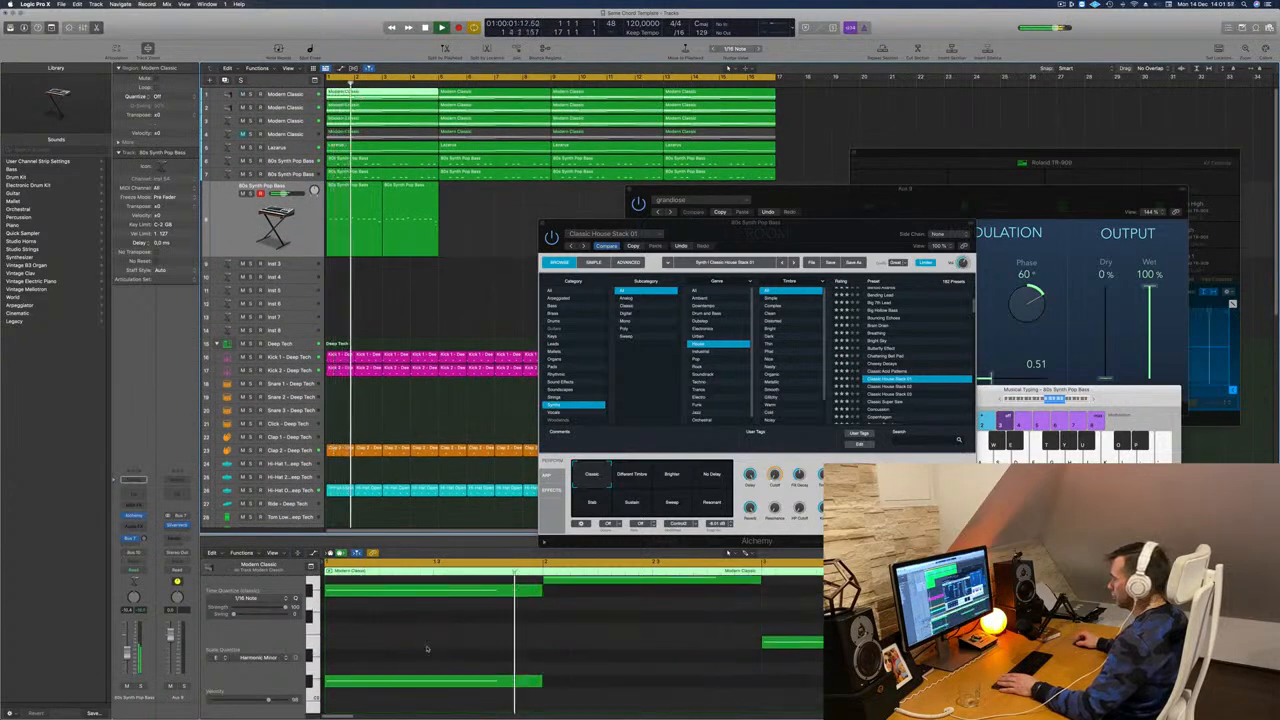
pyautogui.scroll(2, 428, 648)
pyautogui.scroll(-3, 428, 648)
pyautogui.scroll(5, 428, 648)
pyautogui.scroll(-3, 429, 649)
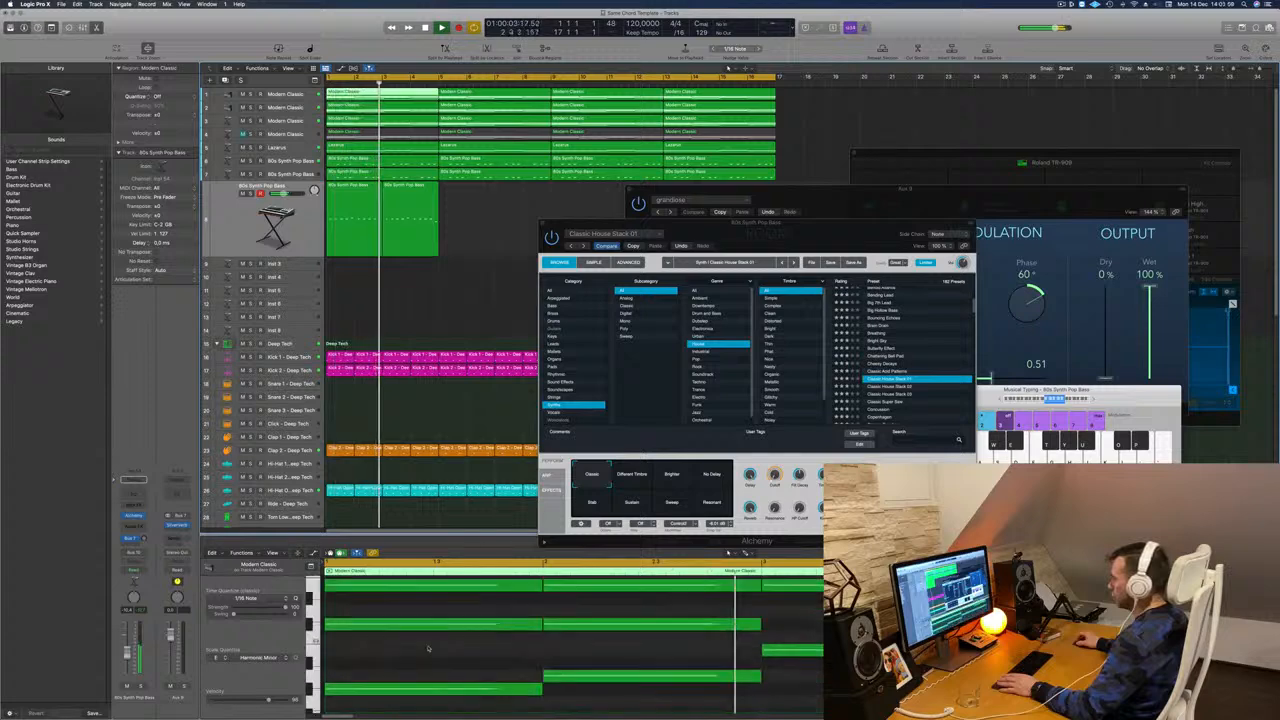
pyautogui.scroll(-4, 430, 649)
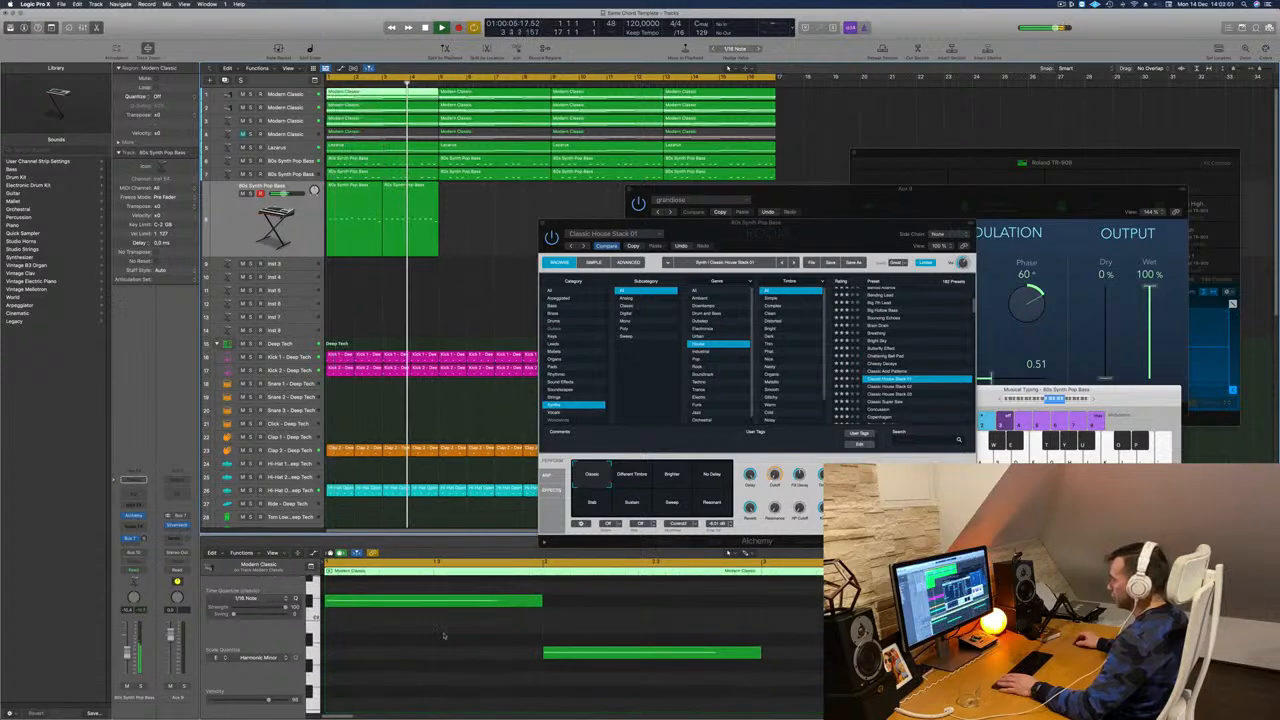
pyautogui.click(500, 601)
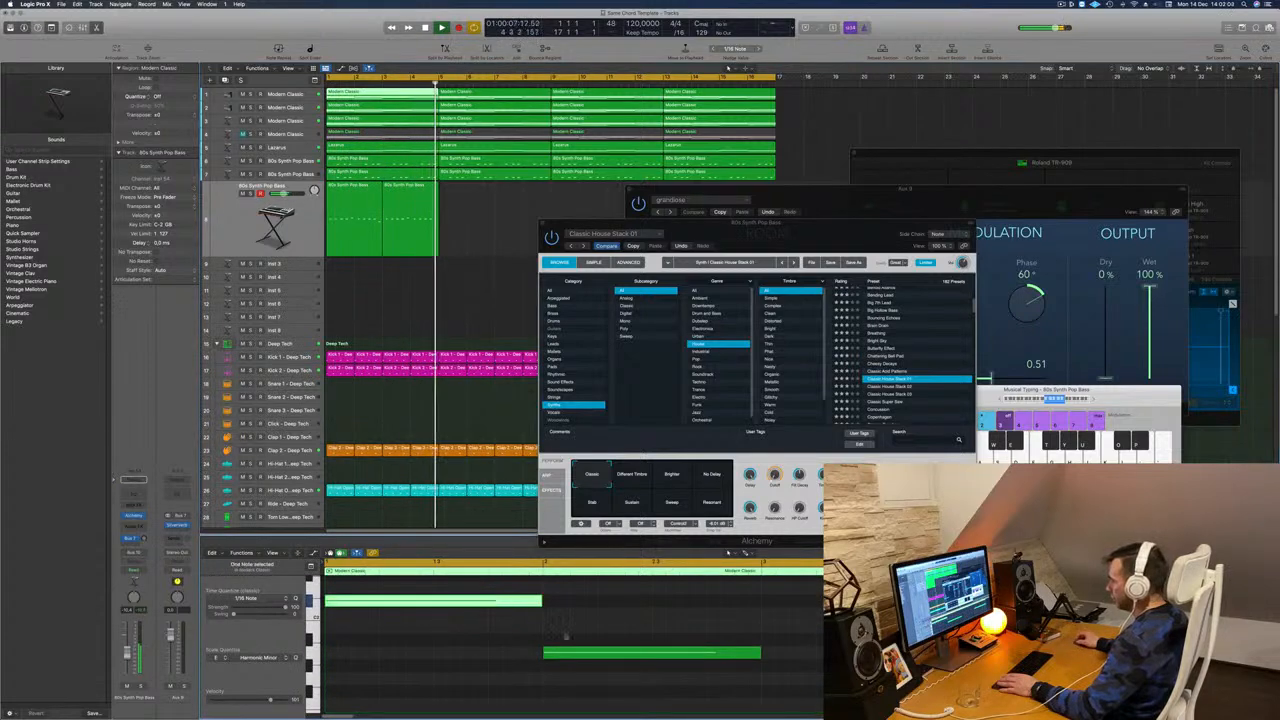
pyautogui.click(362, 216)
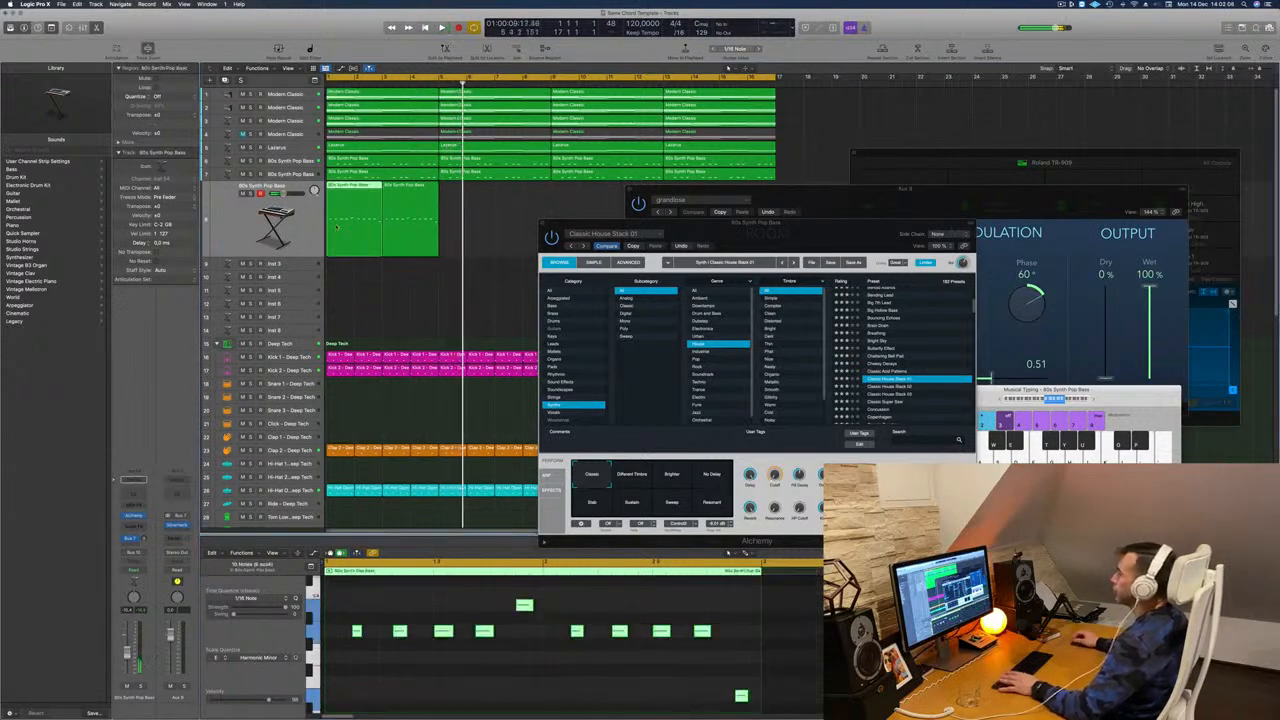
pyautogui.press('Return')
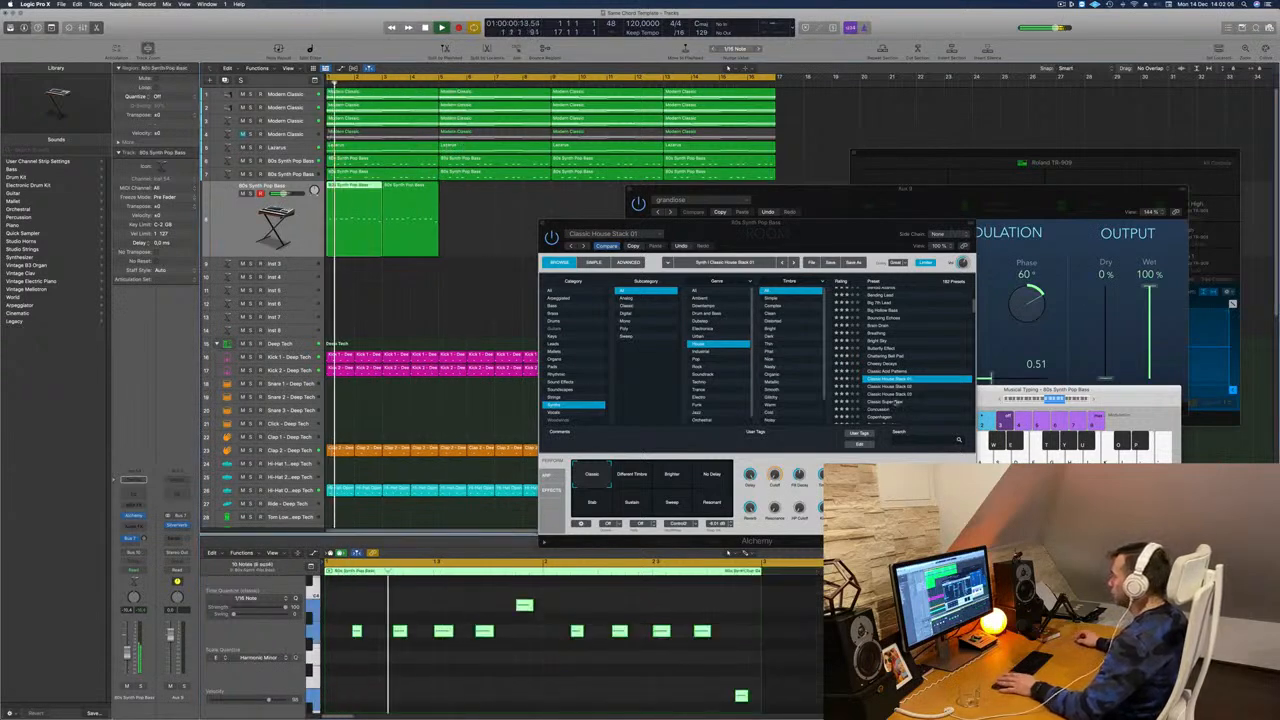
# Audition house synth presets from Classic Super Saw to Deep Techno Chords 01 on the riff and reposition the Alchemy window.
pyautogui.click(897, 401)
pyautogui.scroll(-3, 899, 380)
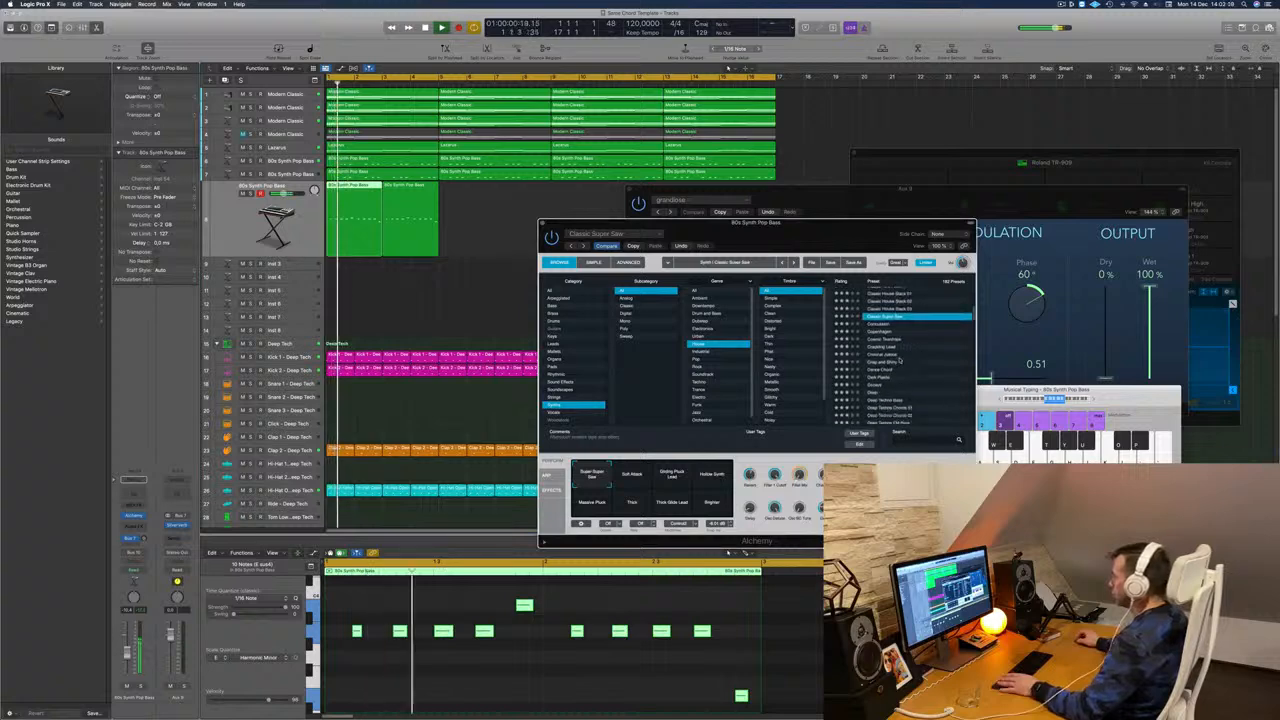
pyautogui.click(884, 346)
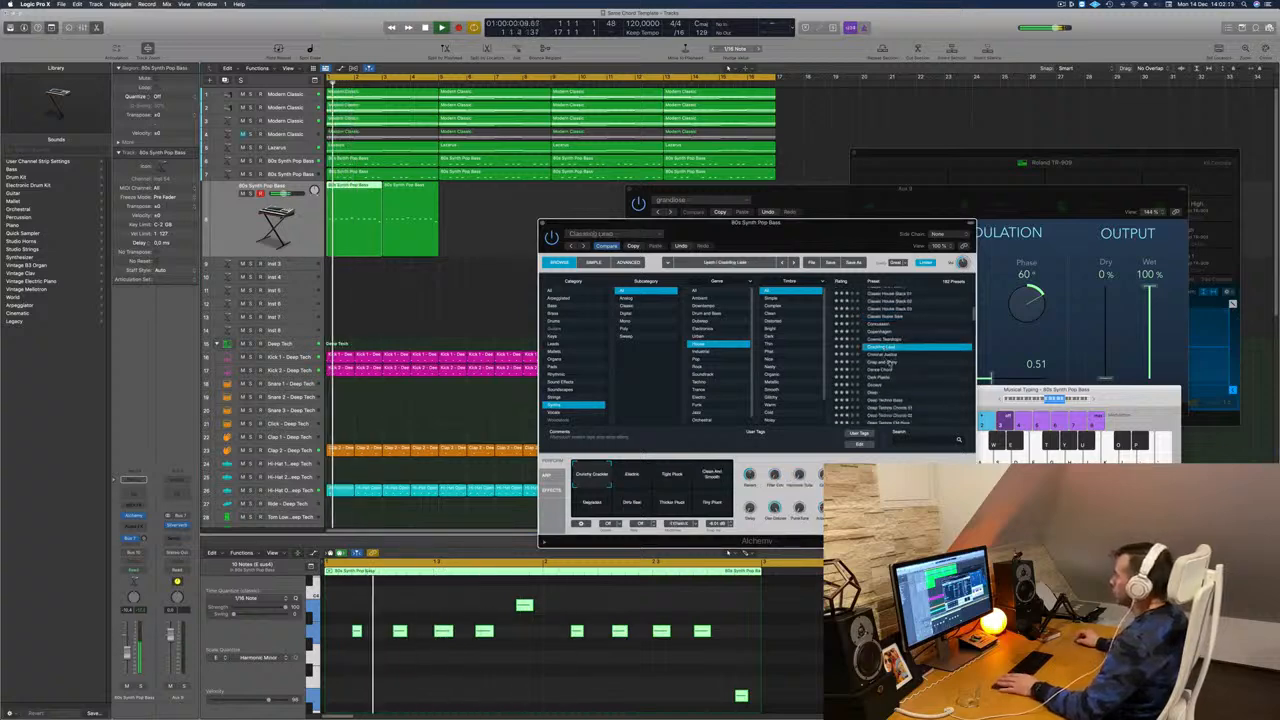
pyautogui.scroll(-2, 899, 376)
pyautogui.click(878, 358)
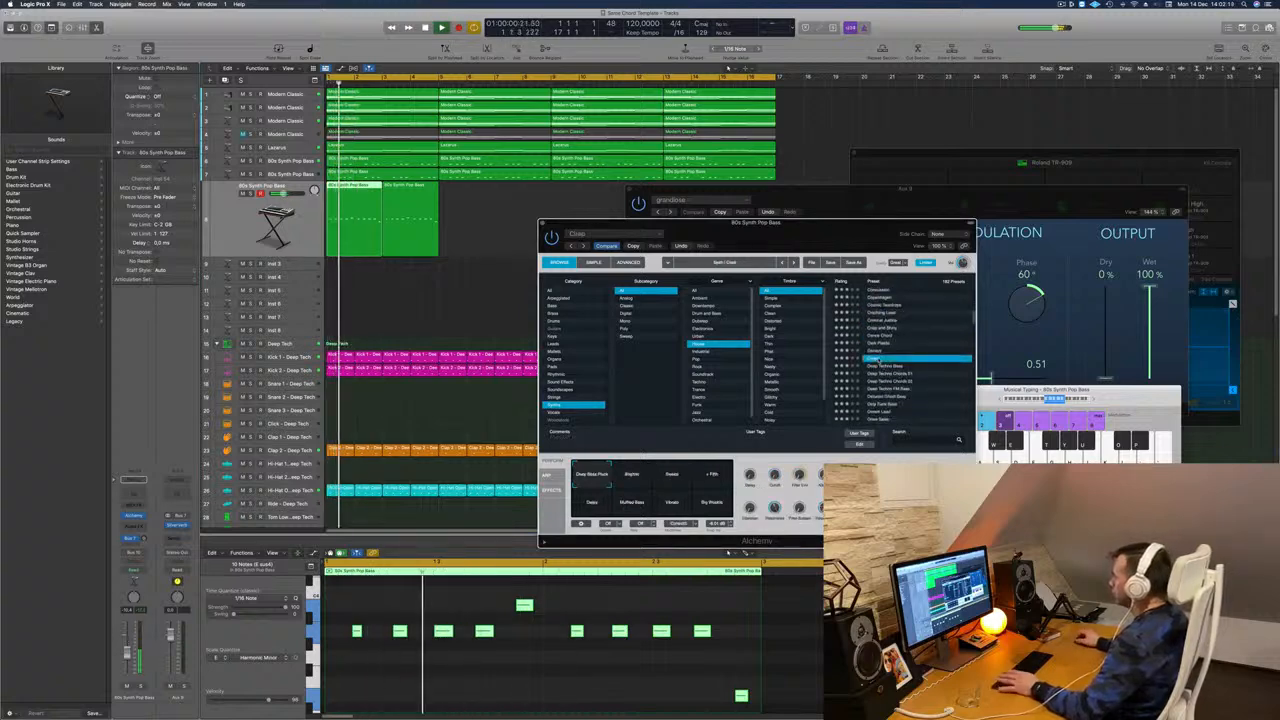
pyautogui.click(882, 373)
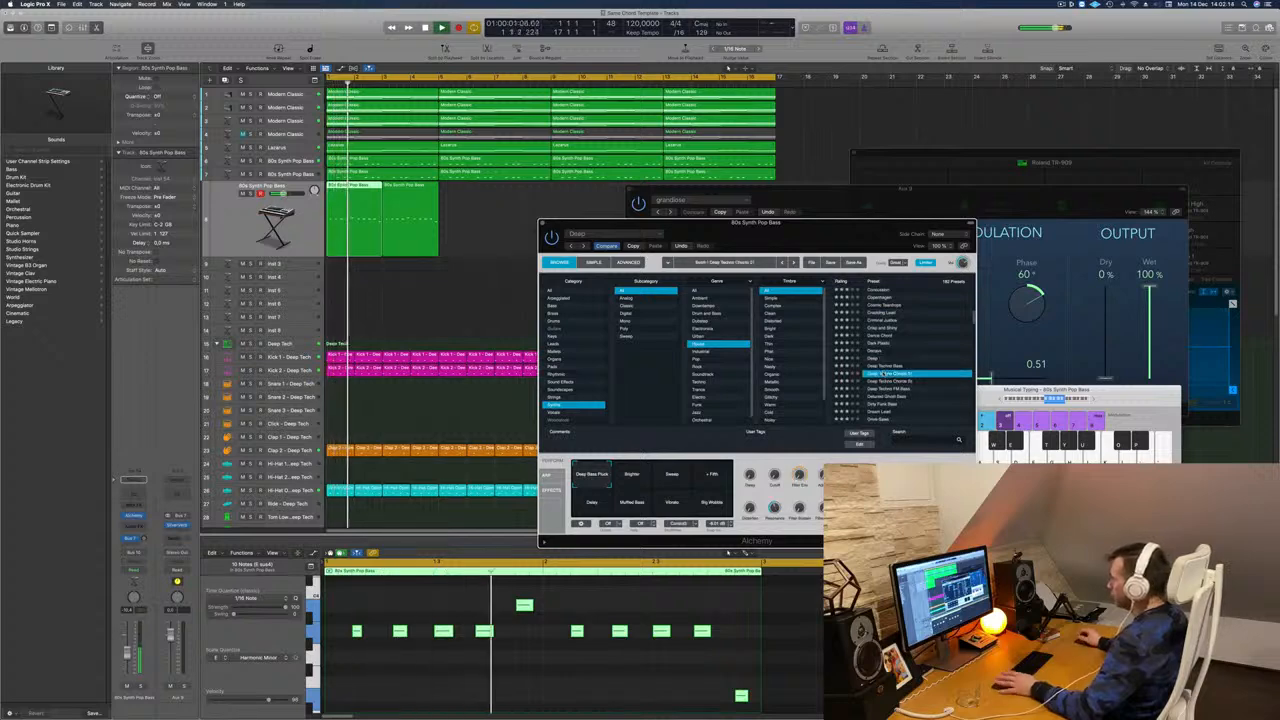
pyautogui.moveTo(828, 236); pyautogui.dragTo(742, 231)
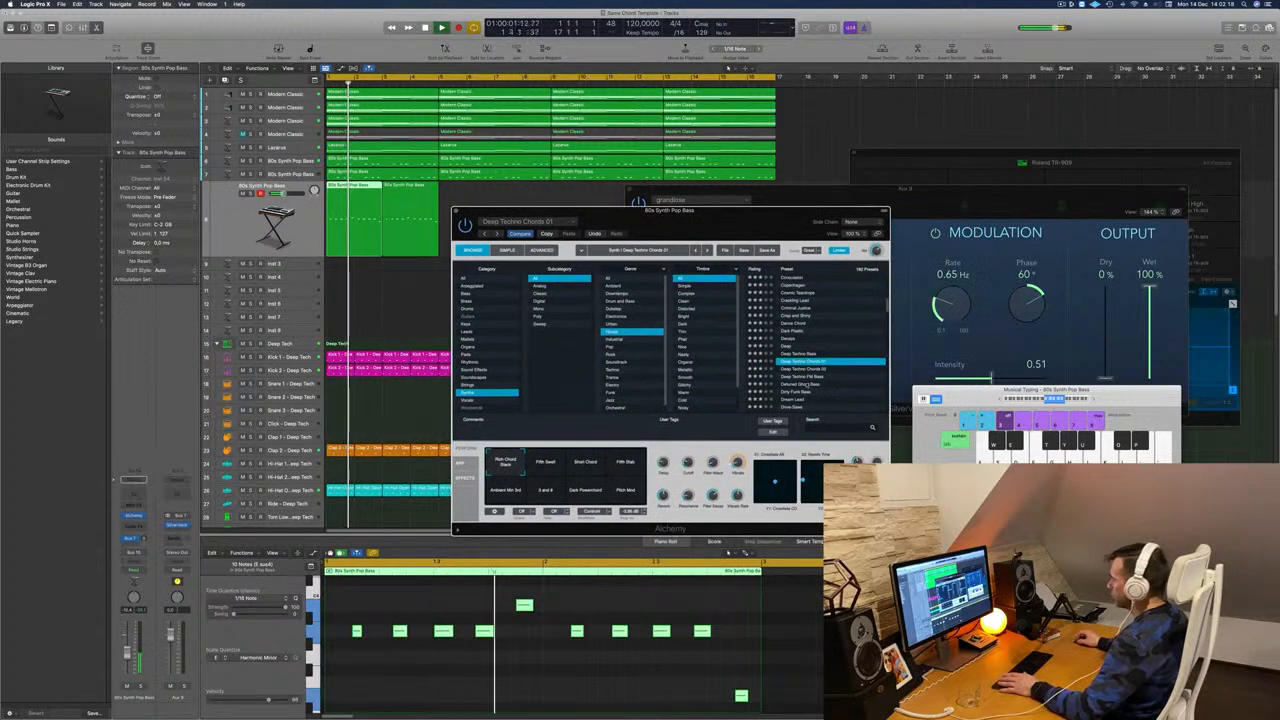
# Audition the Deep Techno FM Bass, Dirty Funk Bass and Dream Lead presets on the riff and move the Alchemy window off the beat regions.
pyautogui.click(805, 377)
pyautogui.scroll(-2, 838, 373)
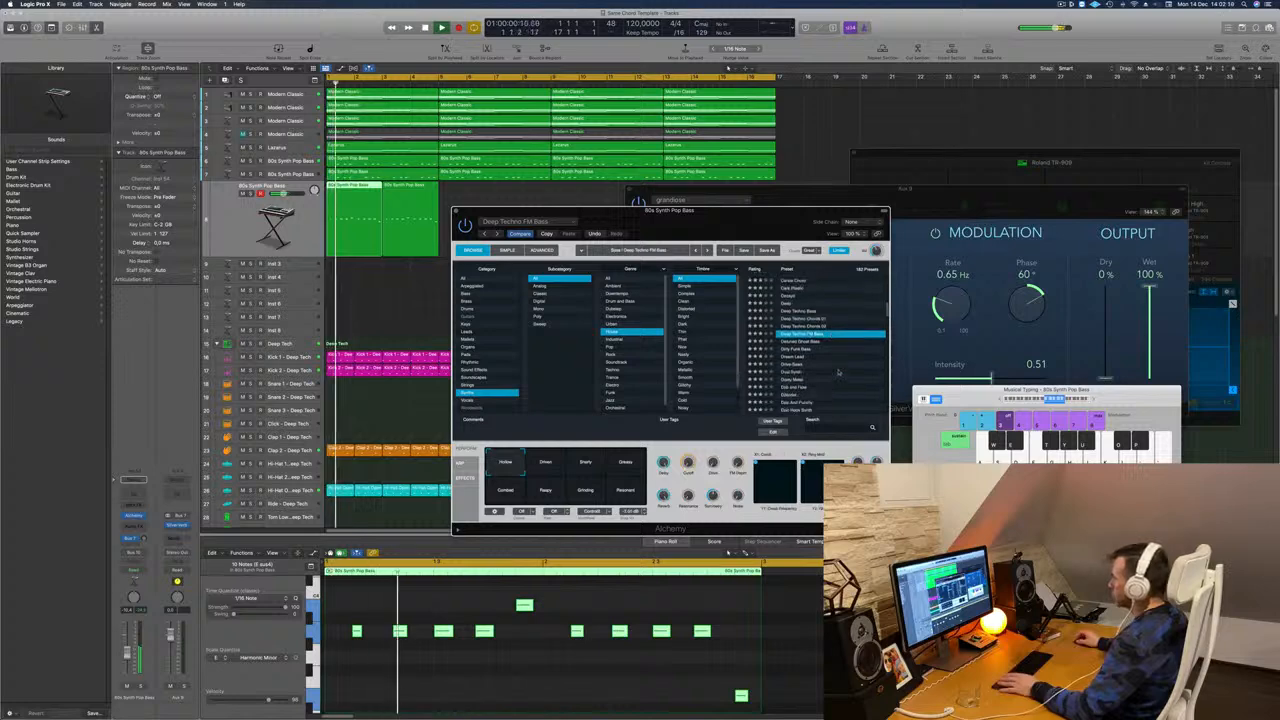
pyautogui.click(806, 349)
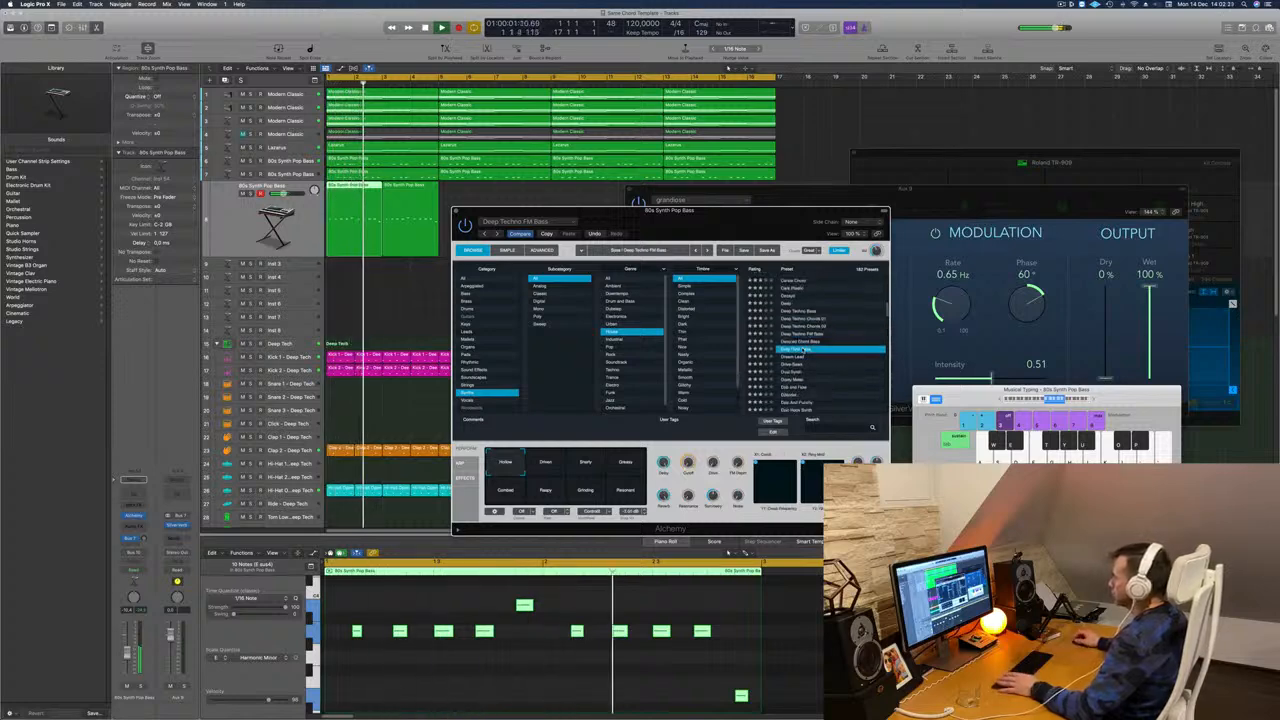
pyautogui.click(800, 357)
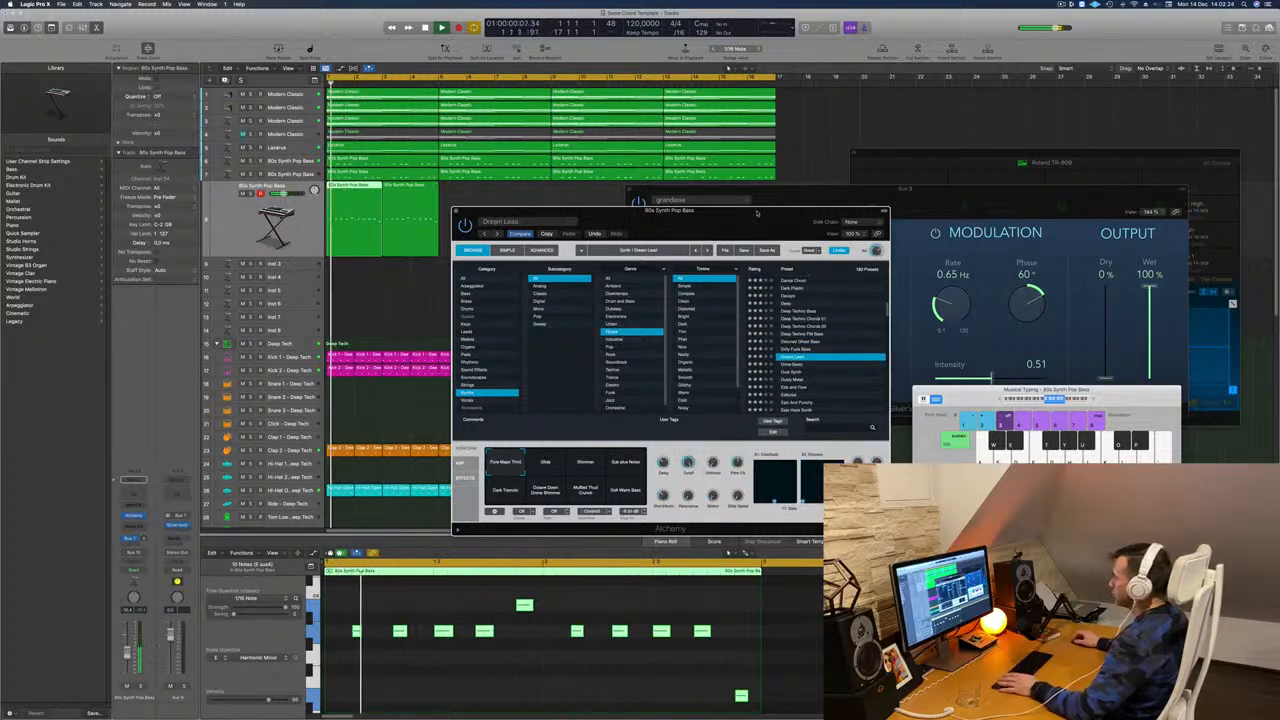
pyautogui.moveTo(780, 219); pyautogui.dragTo(913, 177)
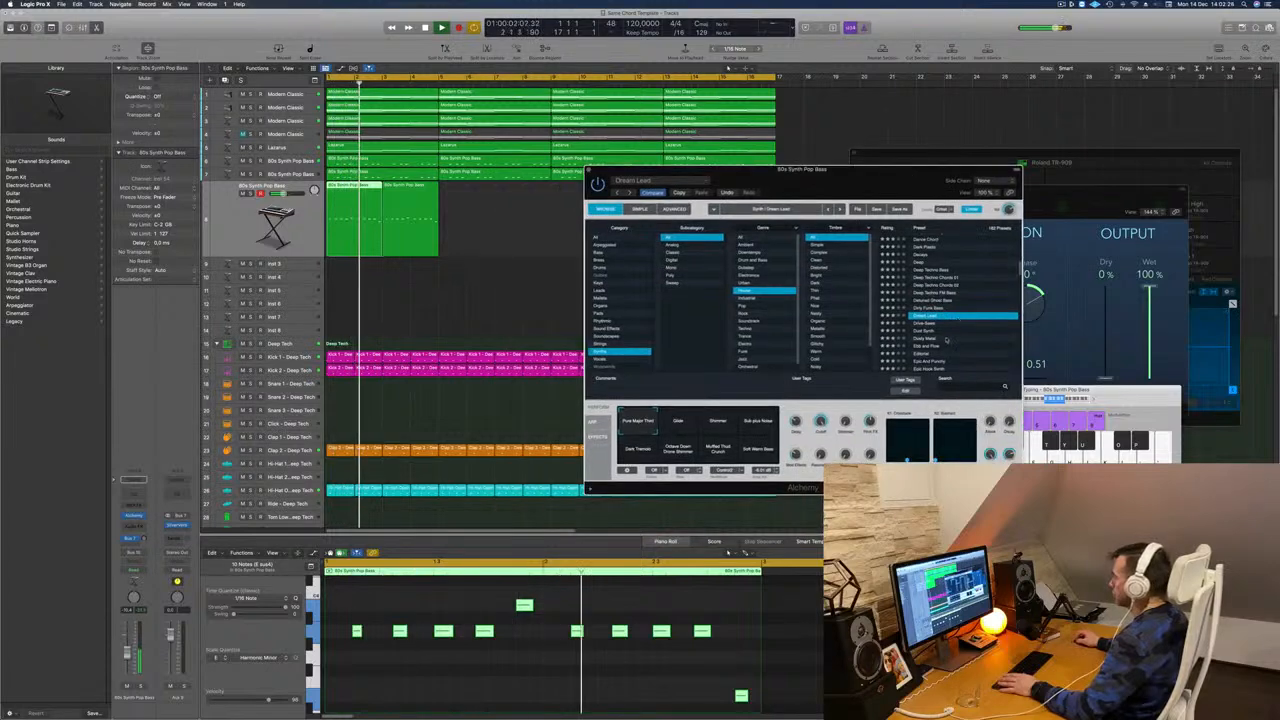
# Load the Dusty Metal preset and audition its snapshots, including Tremolo, Higher Pitched, Subtle Ring Mod, Distorted and Metal Hit.
pyautogui.click(934, 341)
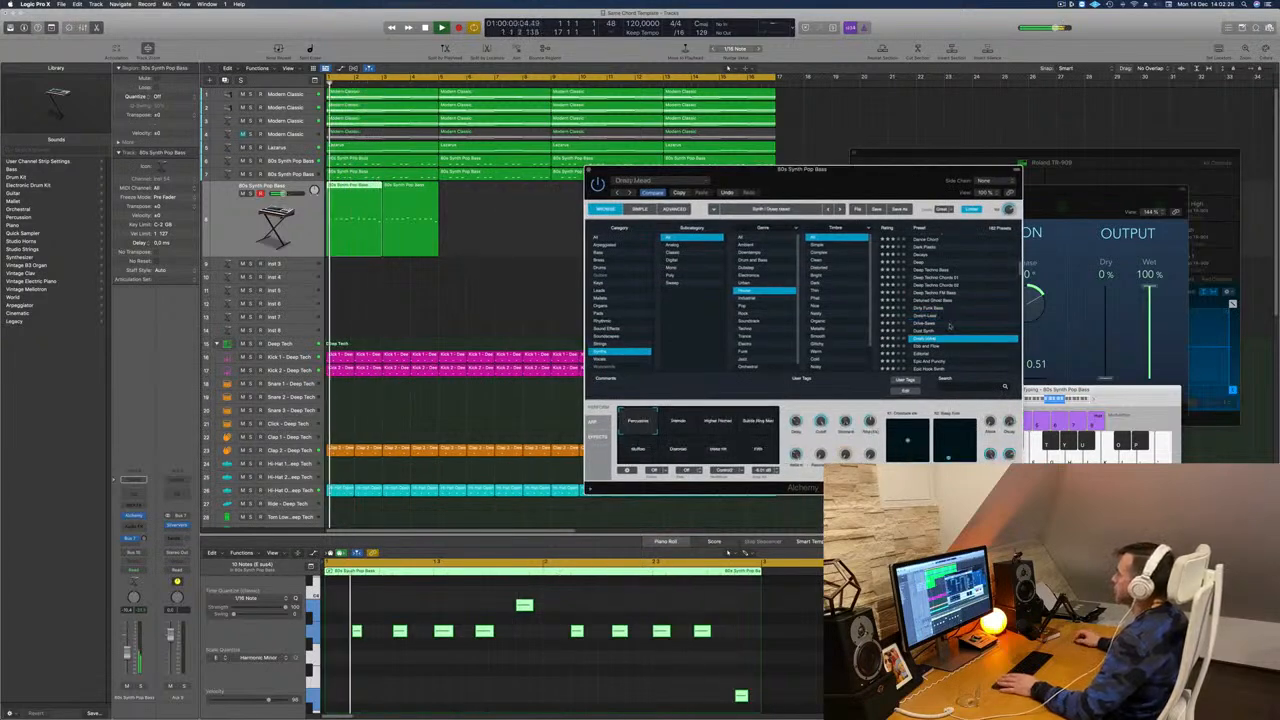
pyautogui.scroll(-2, 955, 329)
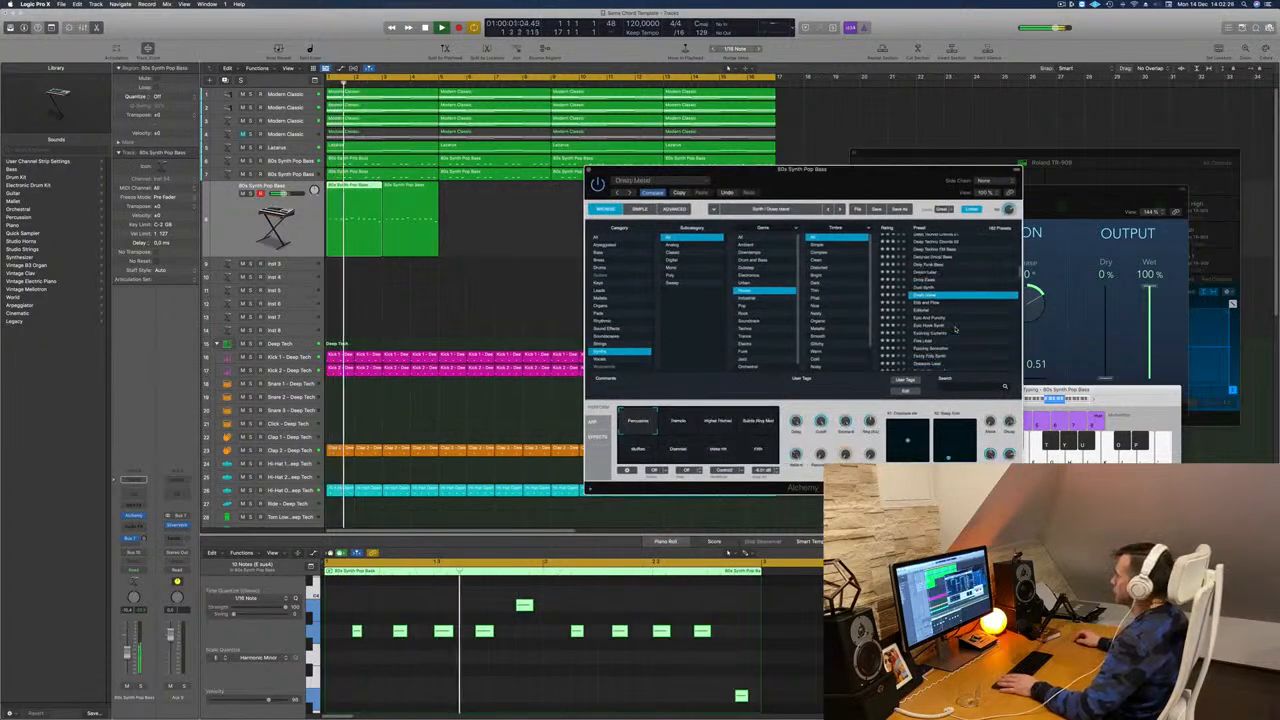
pyautogui.click(678, 425)
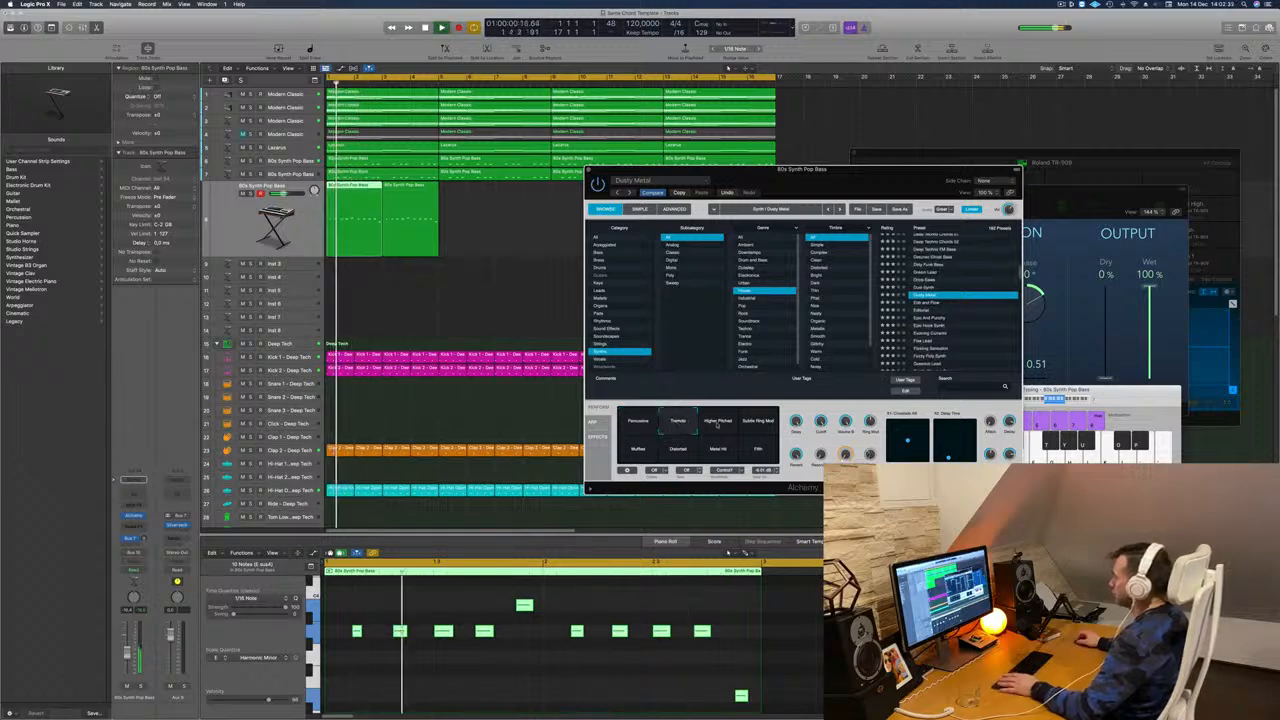
pyautogui.click(717, 424)
pyautogui.click(763, 426)
pyautogui.press('space')
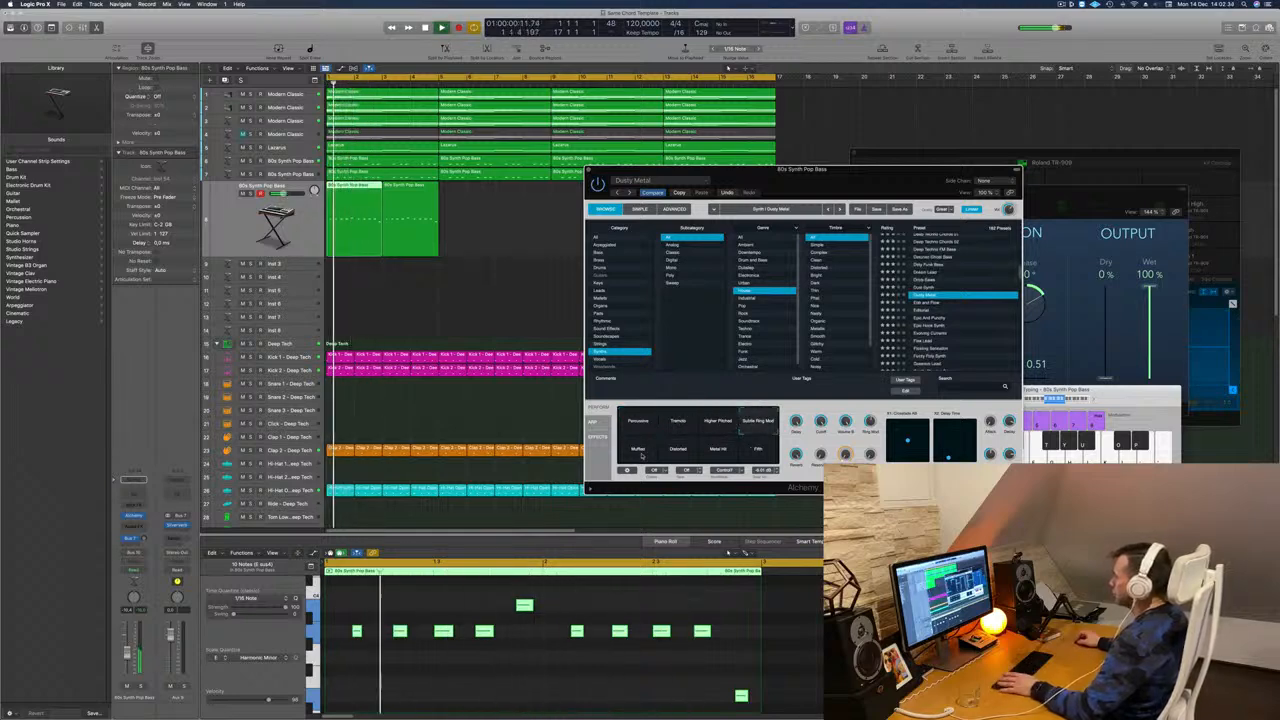
pyautogui.click(640, 450)
pyautogui.click(678, 450)
pyautogui.click(718, 450)
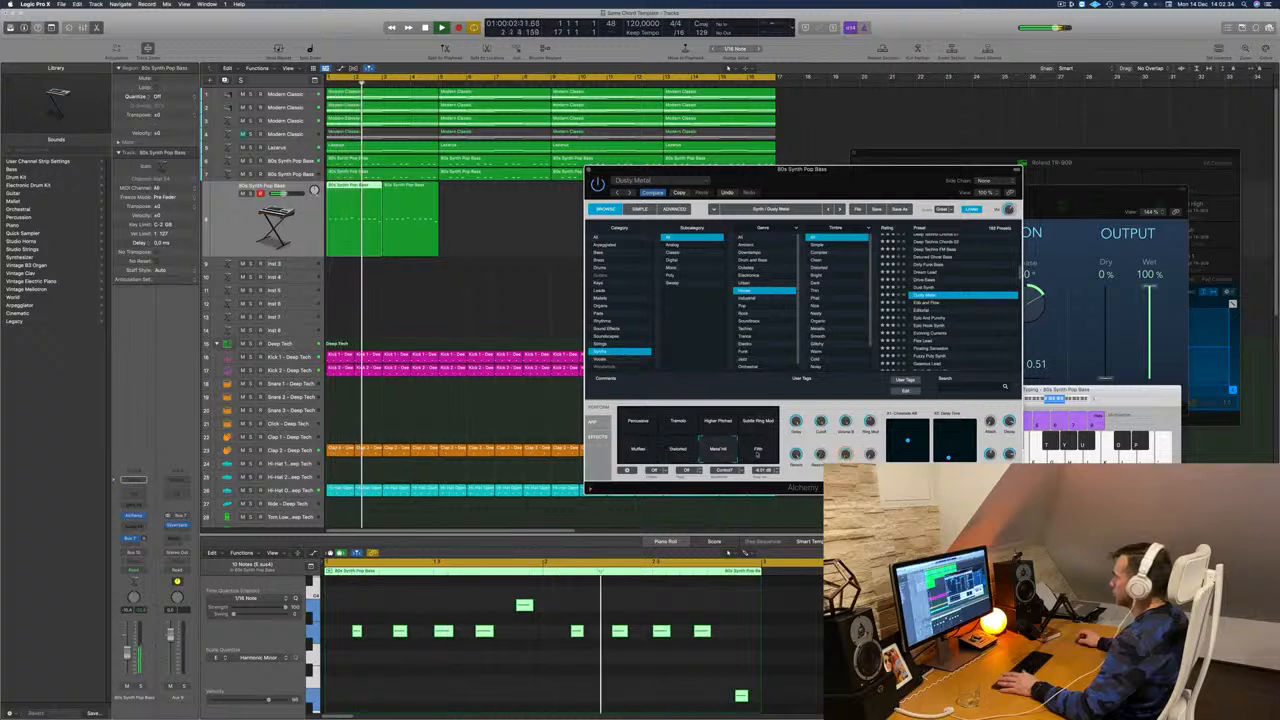
pyautogui.click(757, 450)
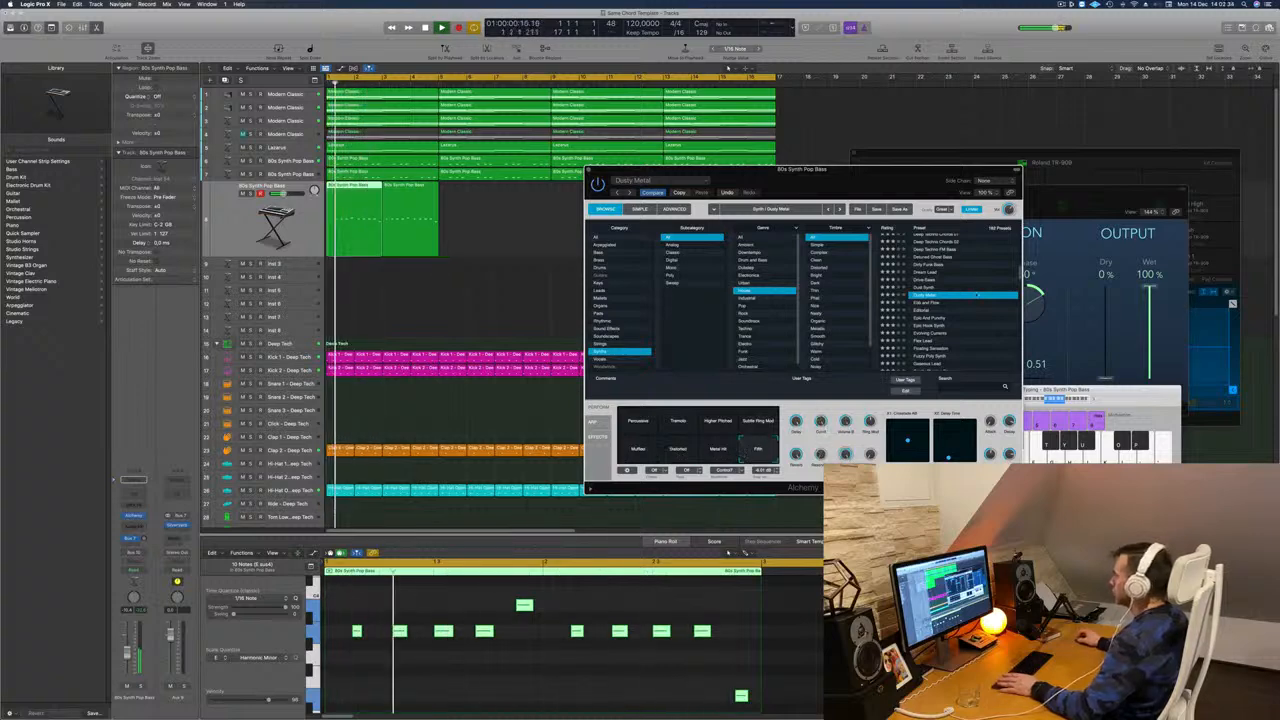
# Audition further house presets for the riff, including Epic House Synth, Evolving Currents and Floating Sensation.
pyautogui.scroll(-2, 960, 305)
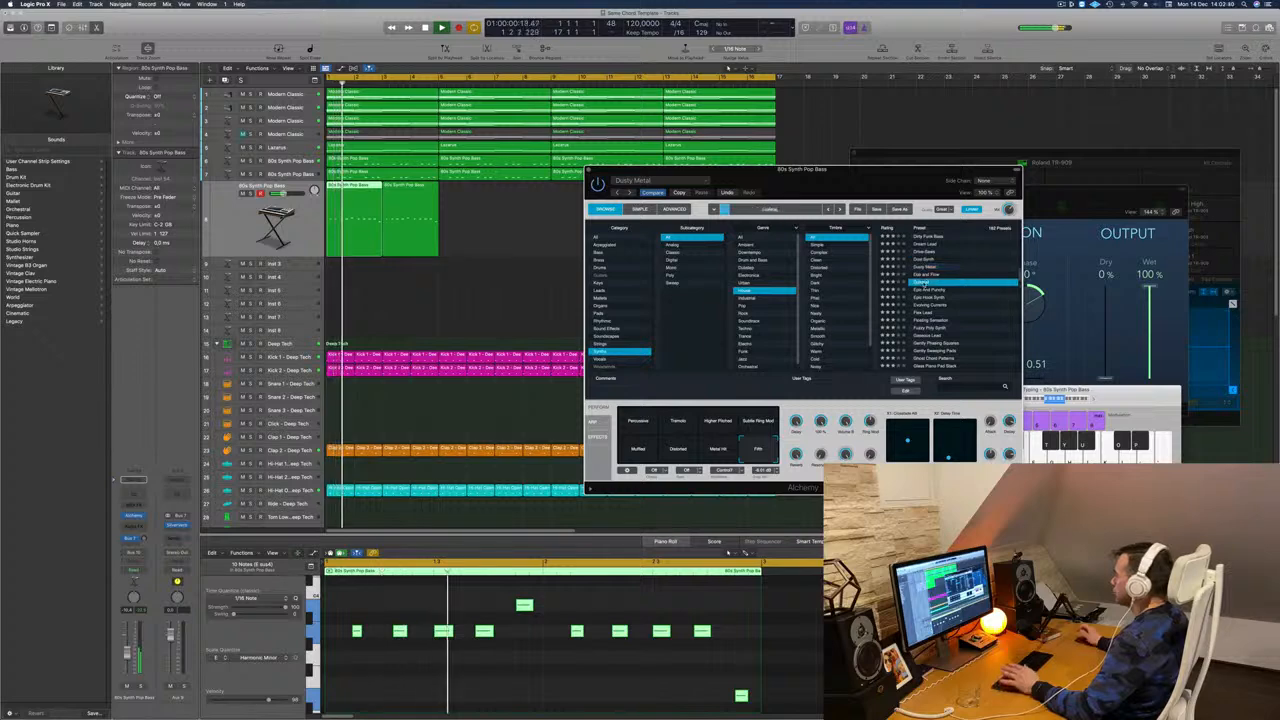
pyautogui.click(922, 283)
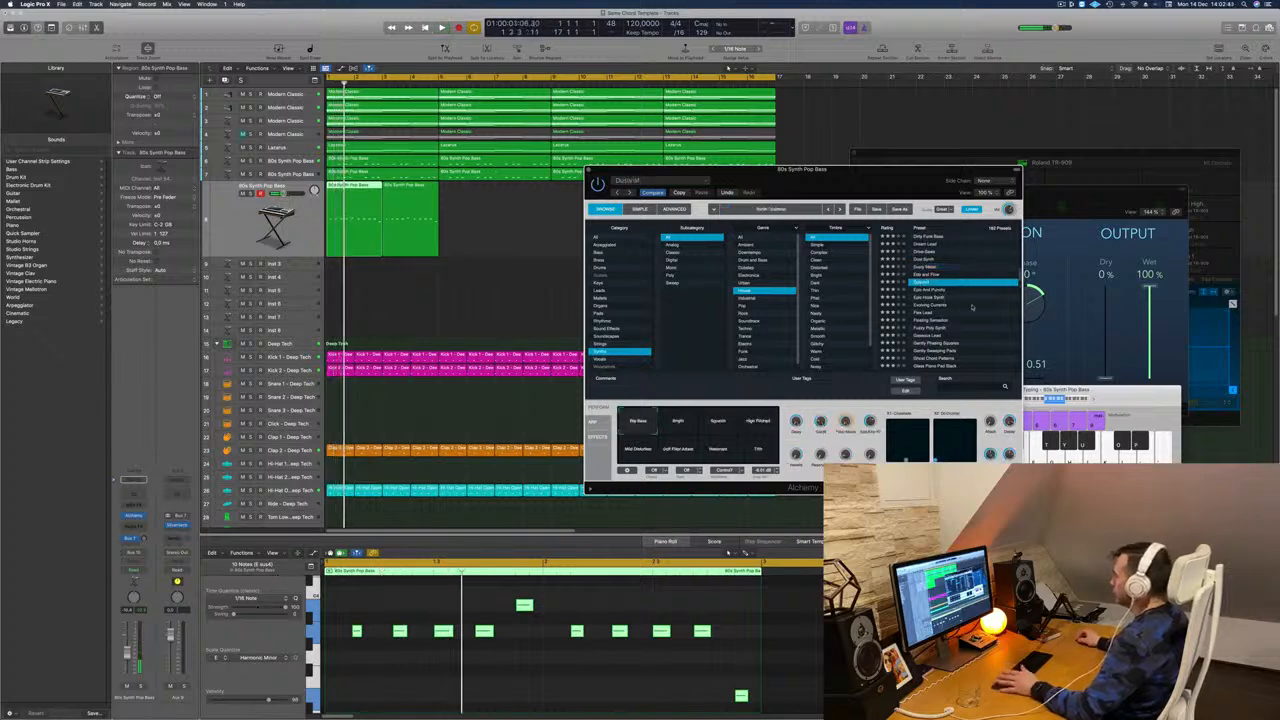
pyautogui.scroll(-2, 971, 307)
pyautogui.click(910, 272)
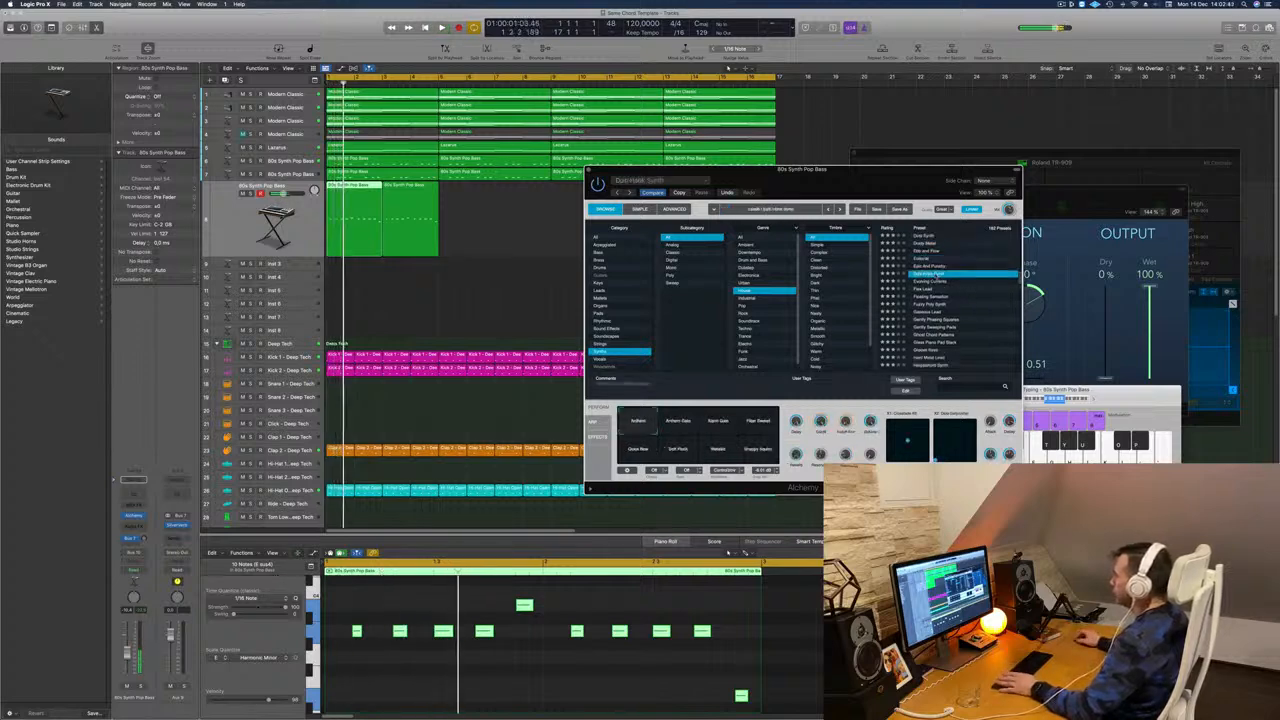
pyautogui.press('Return')
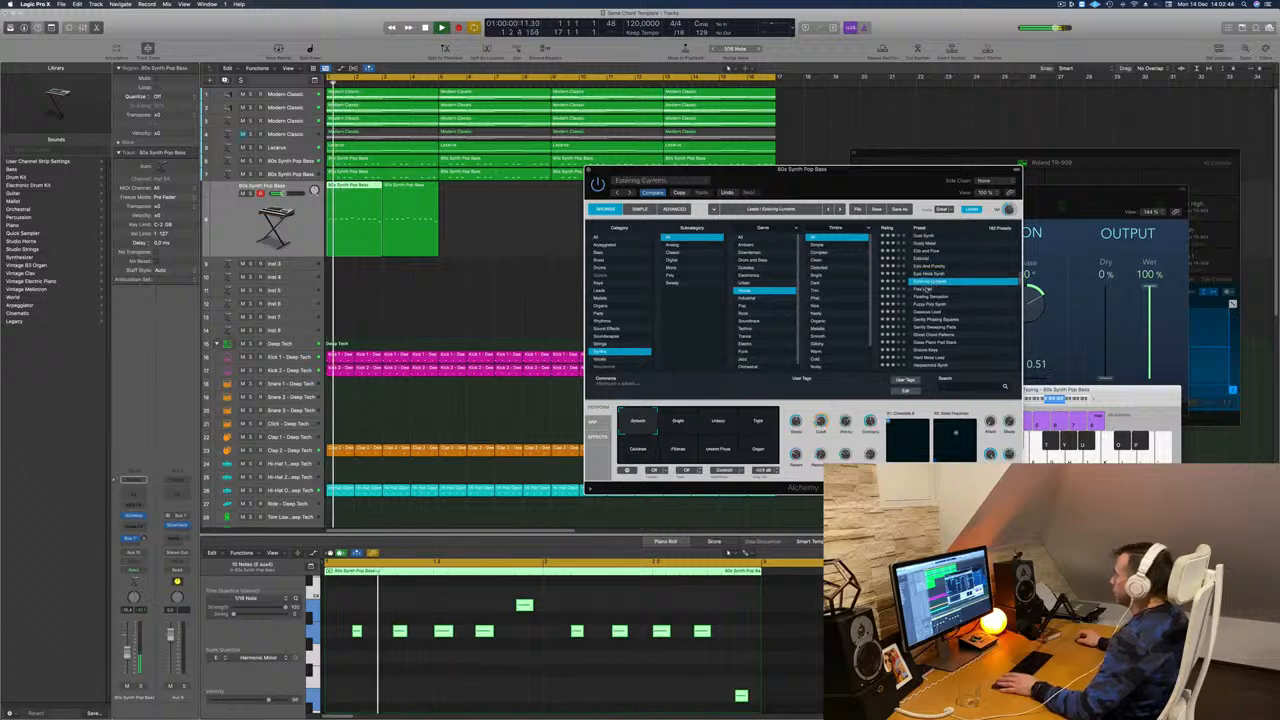
pyautogui.click(928, 289)
pyautogui.click(946, 297)
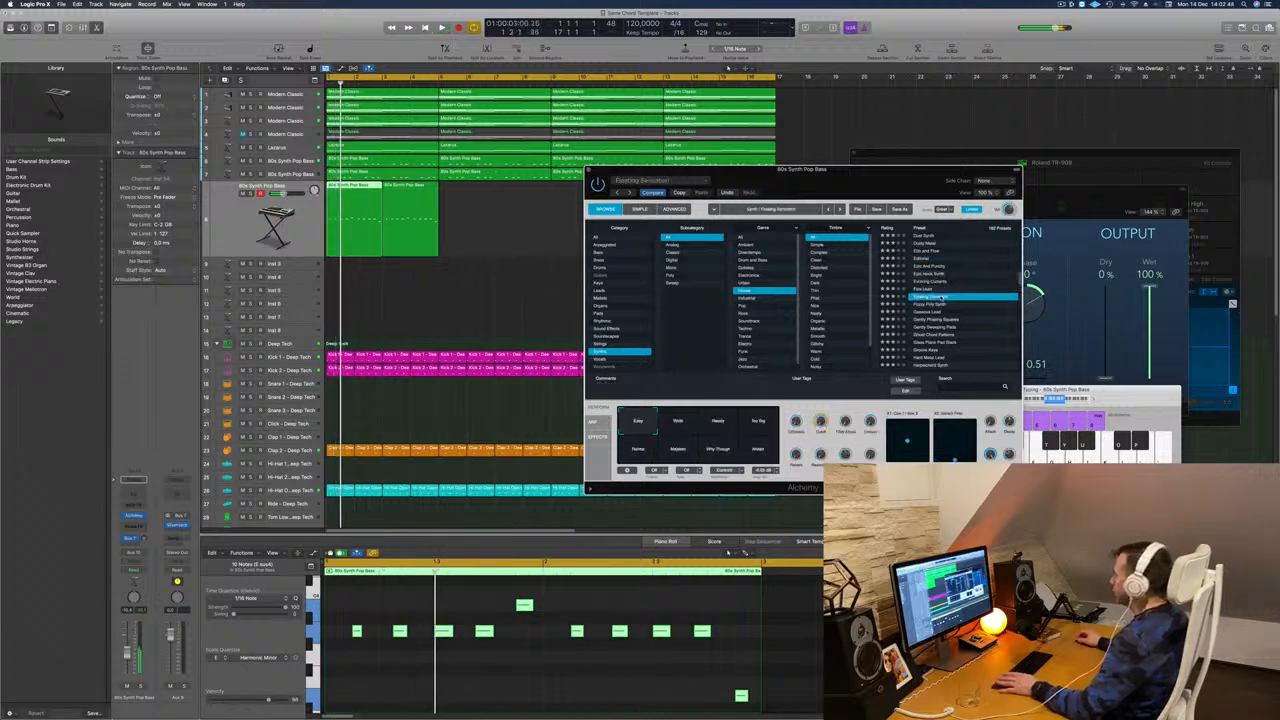
# Audition Ghost Chord Patterns, load Groove Keys with its Brighter snapshot, and move the Alchemy window below the riff track's lane.
pyautogui.scroll(-3, 950, 290)
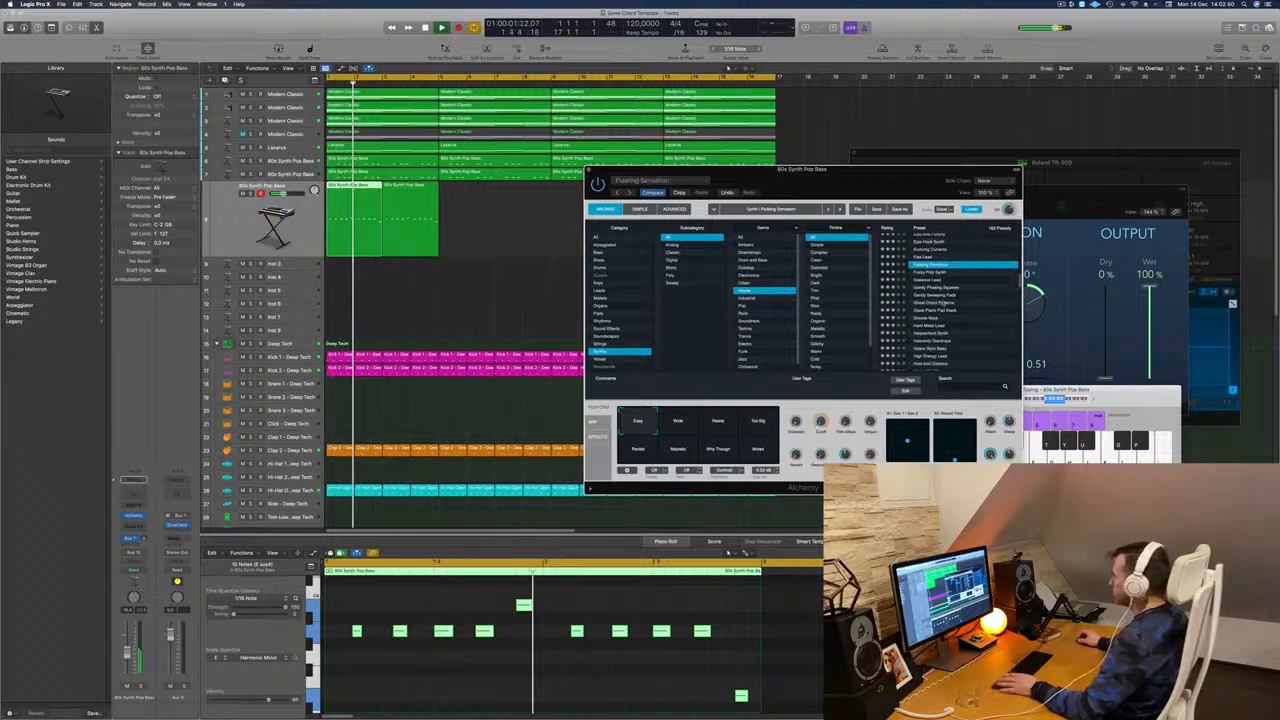
pyautogui.click(945, 302)
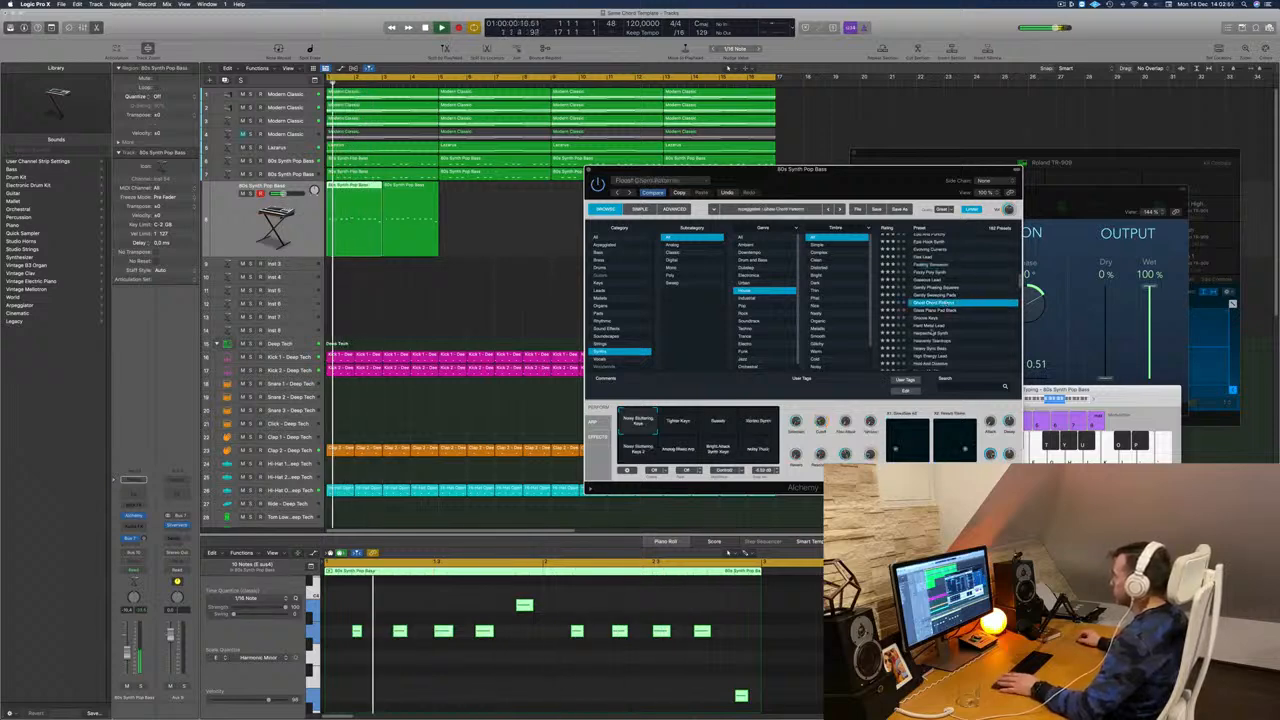
pyautogui.click(930, 318)
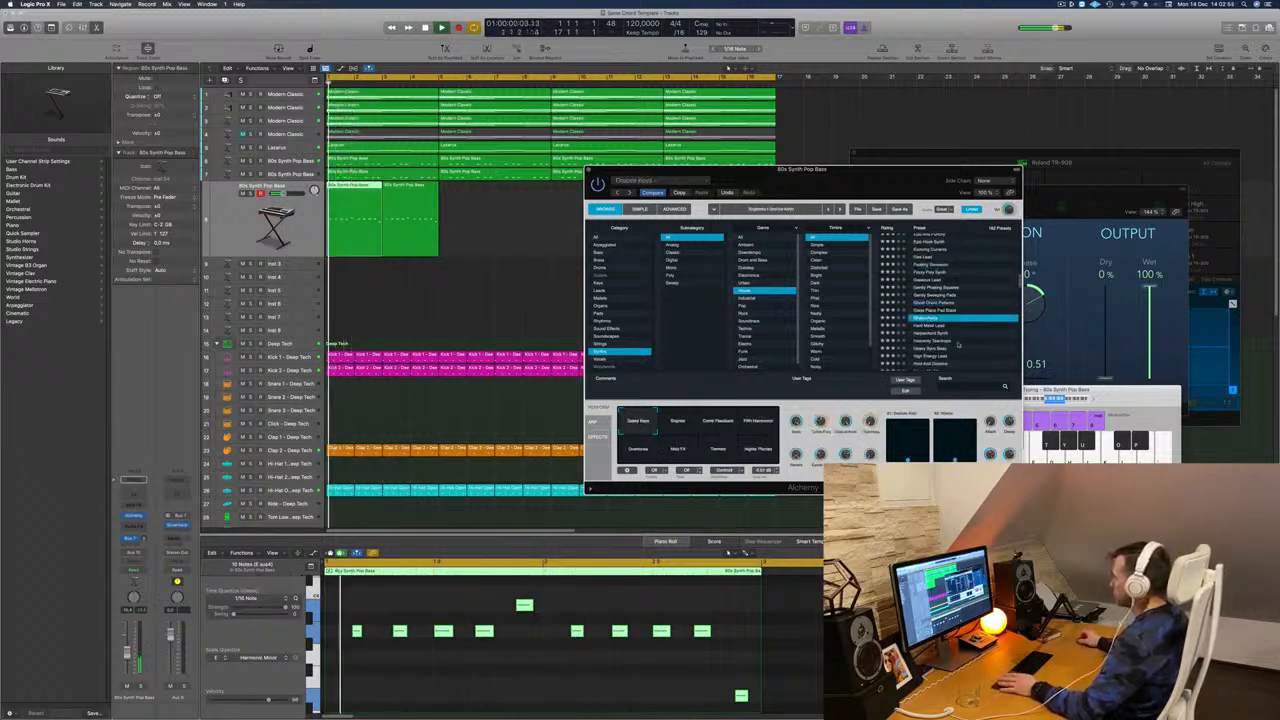
pyautogui.scroll(-3, 930, 318)
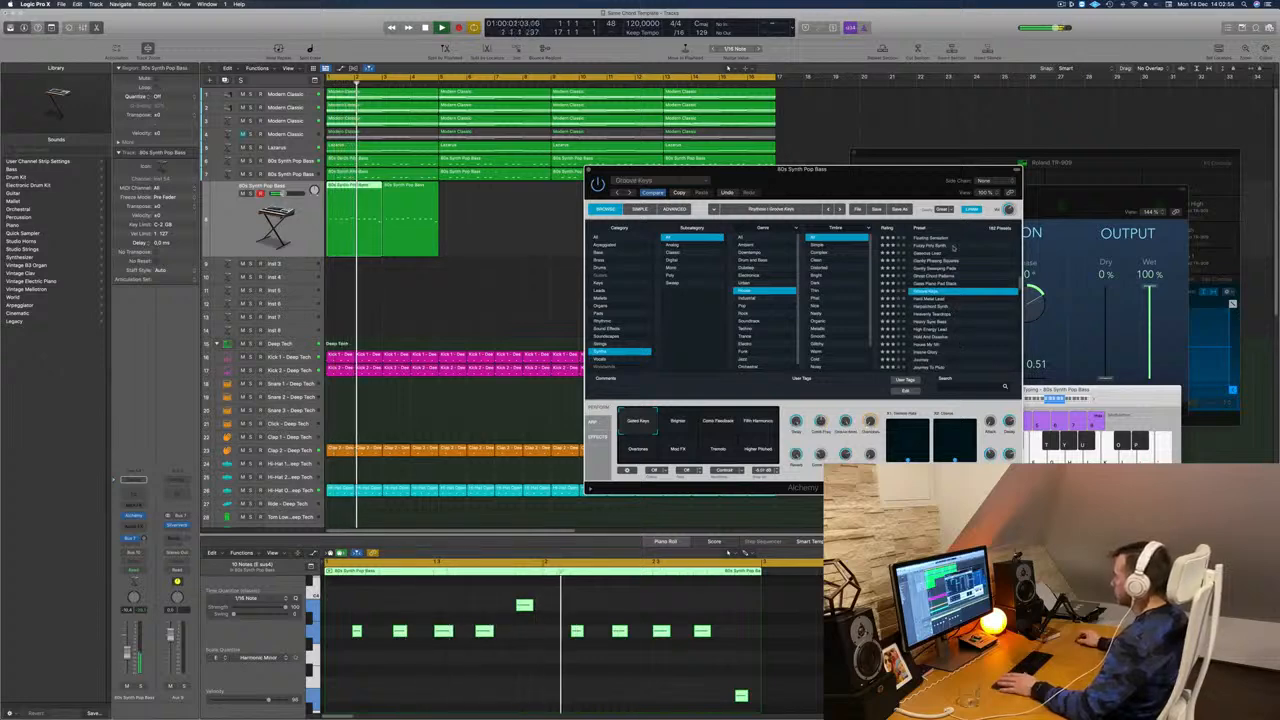
pyautogui.moveTo(848, 170); pyautogui.dragTo(756, 285)
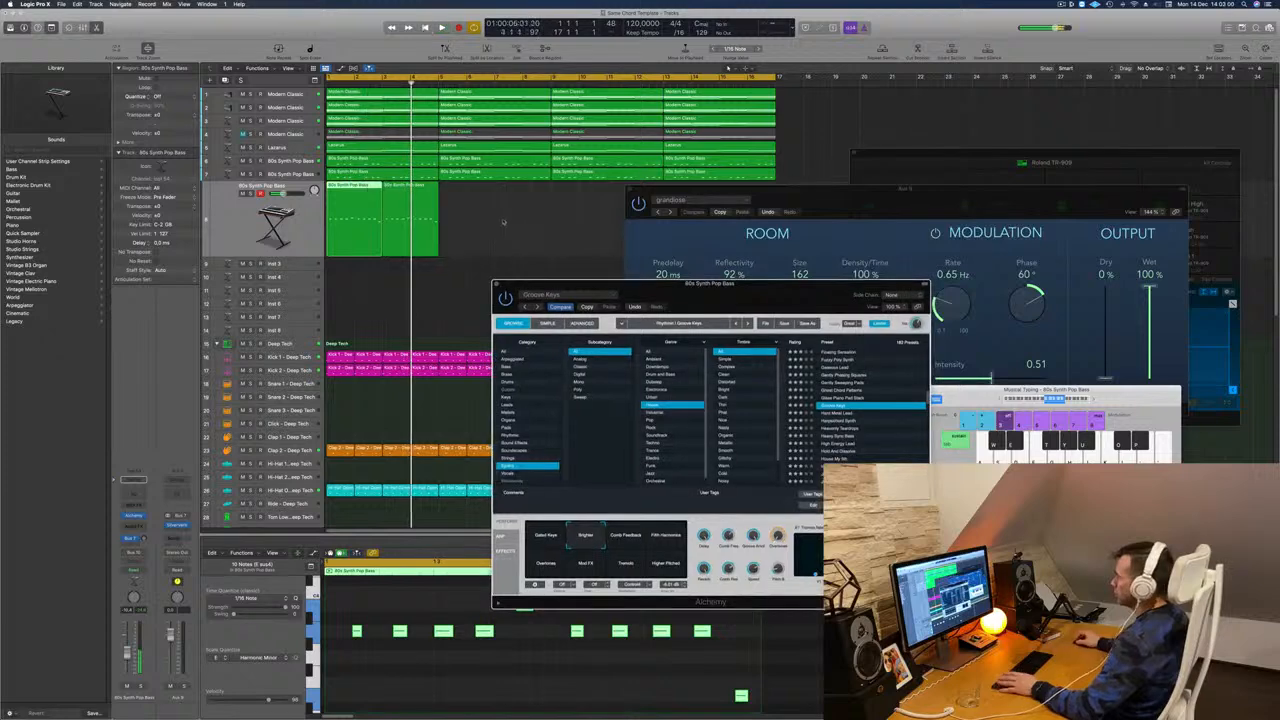
# Copy the riff regions along their track to fill all 16 bars and move the reverb window out of the way.
pyautogui.moveTo(354, 186); pyautogui.dragTo(468, 196)
pyautogui.moveTo(875, 226); pyautogui.dragTo(1043, 313)
pyautogui.moveTo(350, 203); pyautogui.dragTo(575, 203)
pyautogui.press('space')
# Reposition the Alchemy window and audition Groove Keys' Fifth Harmonics snapshot, then the Harpsichord Synth and Heavenly Teardrops presets on the extended riff.
pyautogui.moveTo(708, 286); pyautogui.dragTo(727, 207)
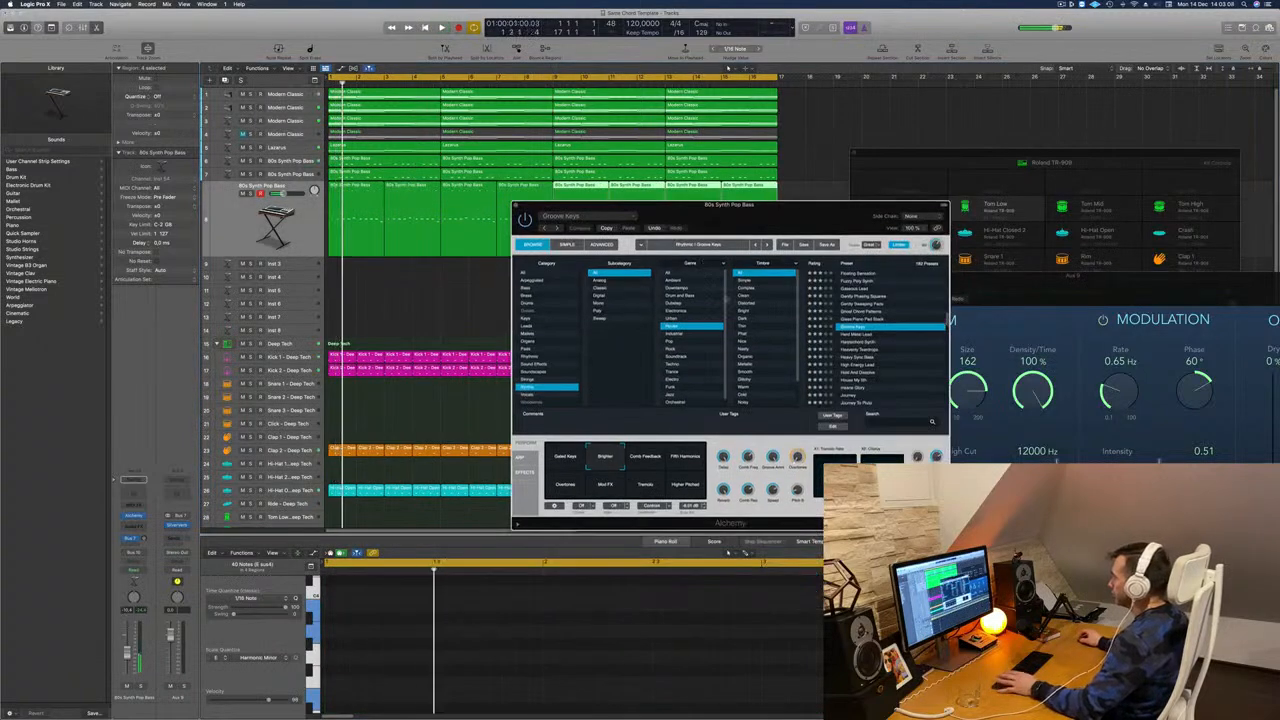
pyautogui.press('Return')
pyautogui.click(685, 457)
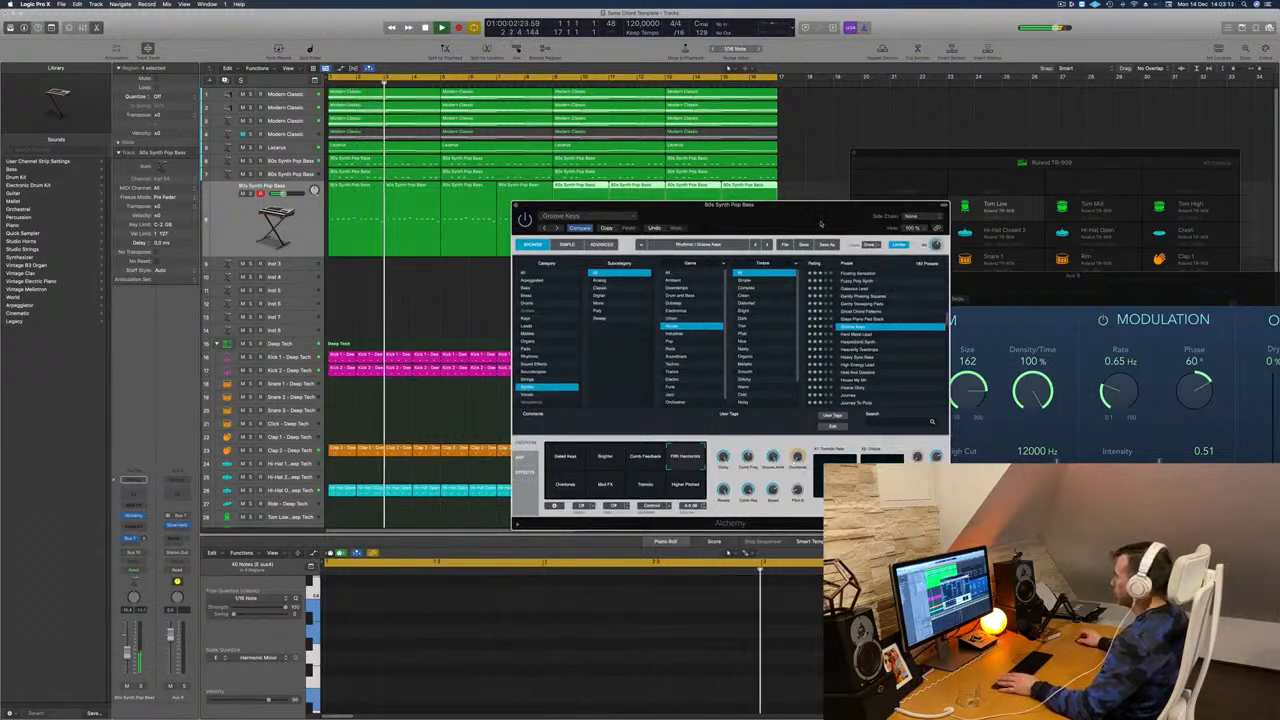
pyautogui.moveTo(817, 223); pyautogui.dragTo(789, 222)
pyautogui.press('Down')
pyautogui.press('Down')
pyautogui.press('Return')
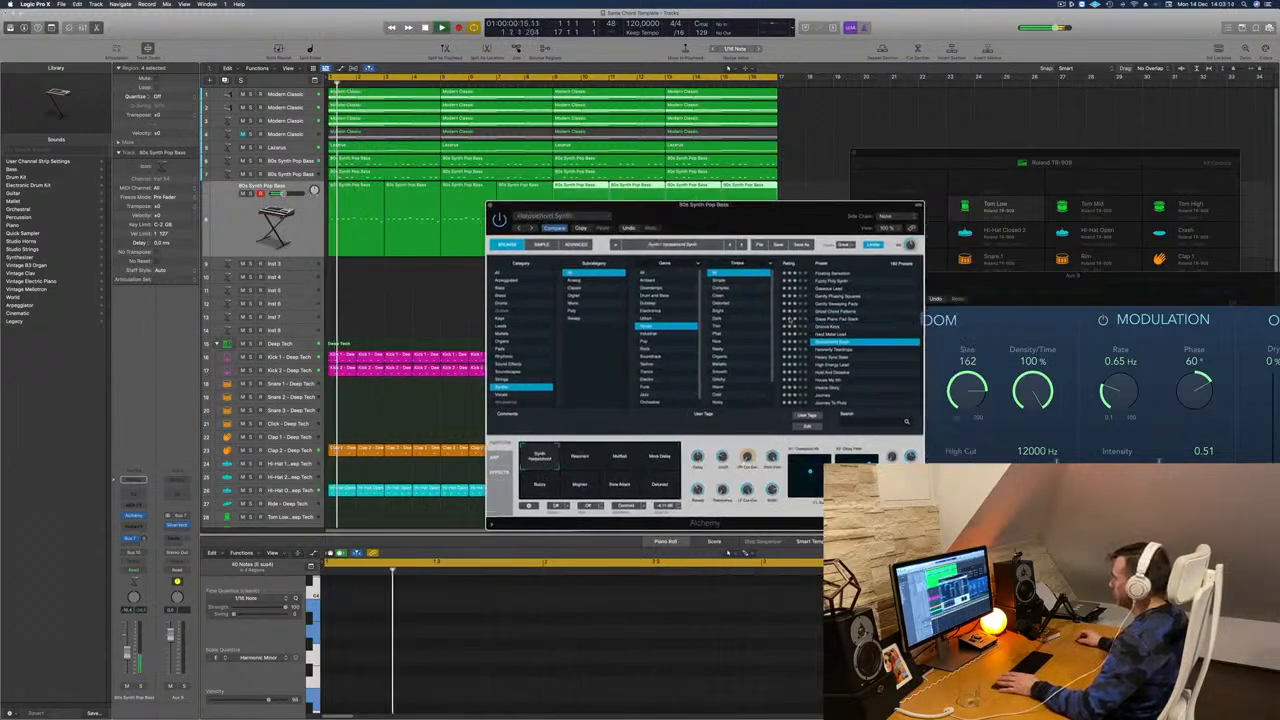
pyautogui.press('Down')
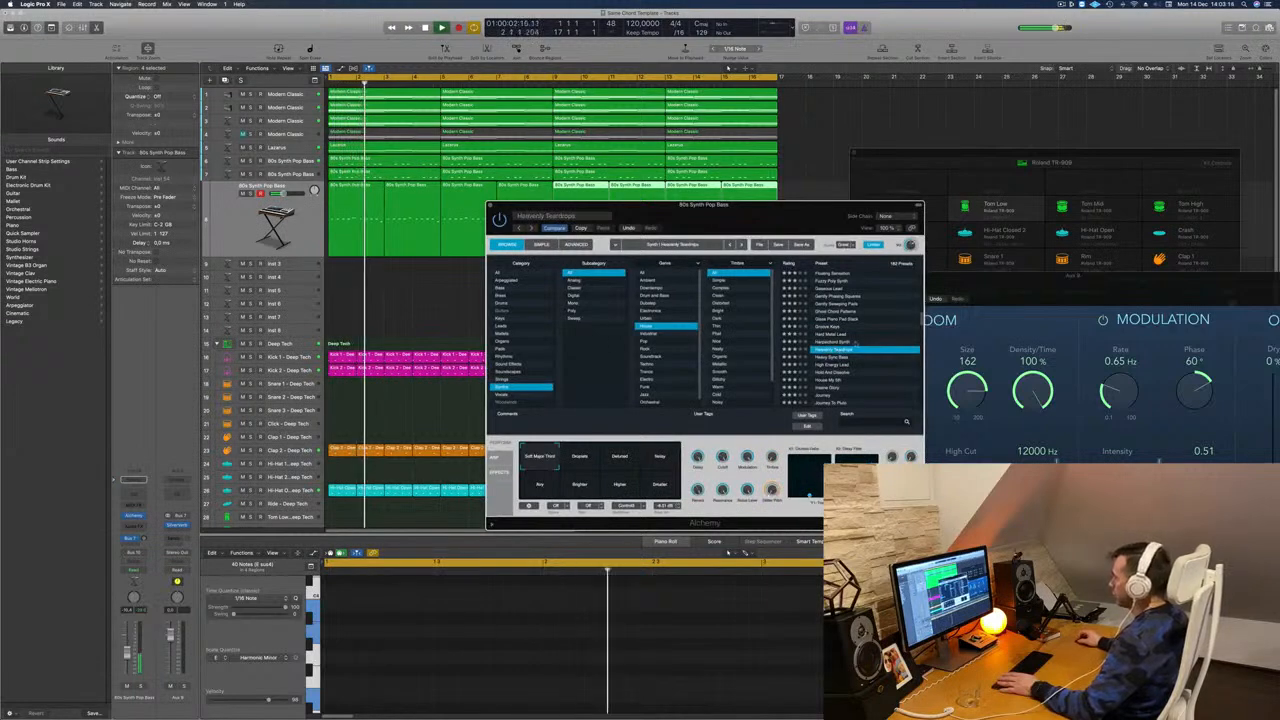
# Audition Heavenly Teardrops' Detuned and Noisy snapshots on the riff, reposition the Alchemy window, and adjust the riff track's volume.
pyautogui.moveTo(606, 311); pyautogui.dragTo(622, 307)
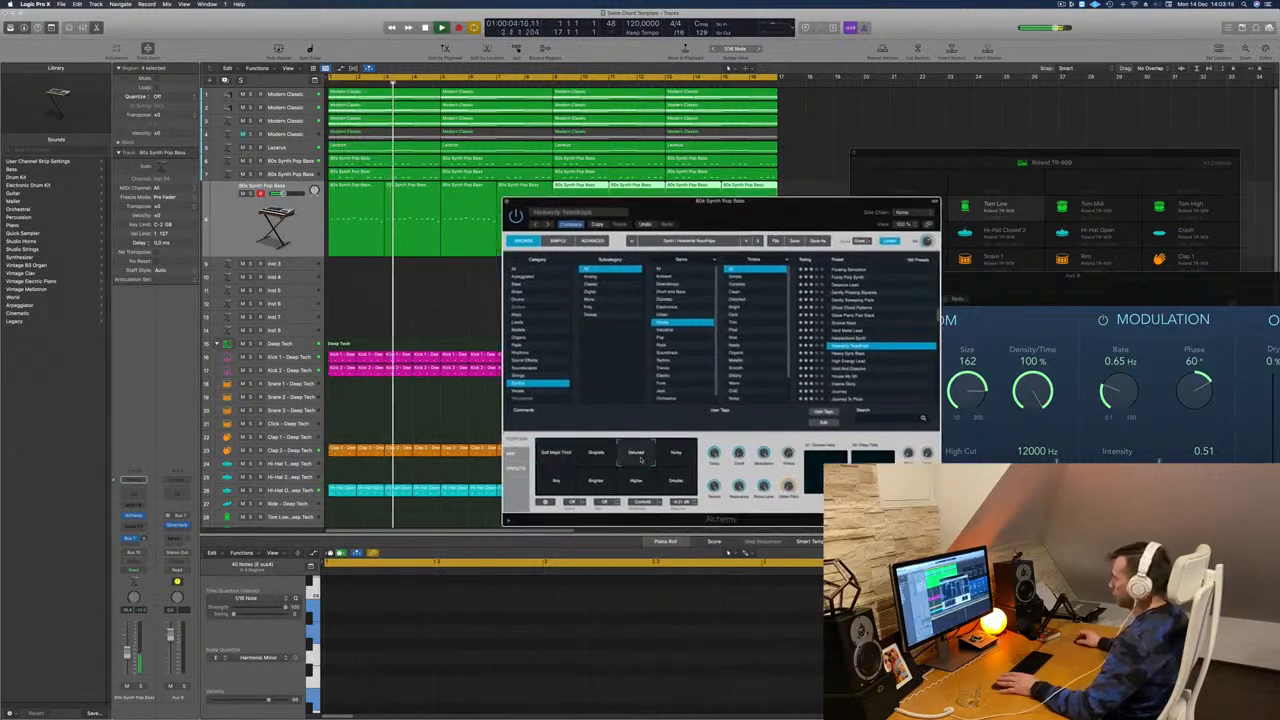
pyautogui.press('space')
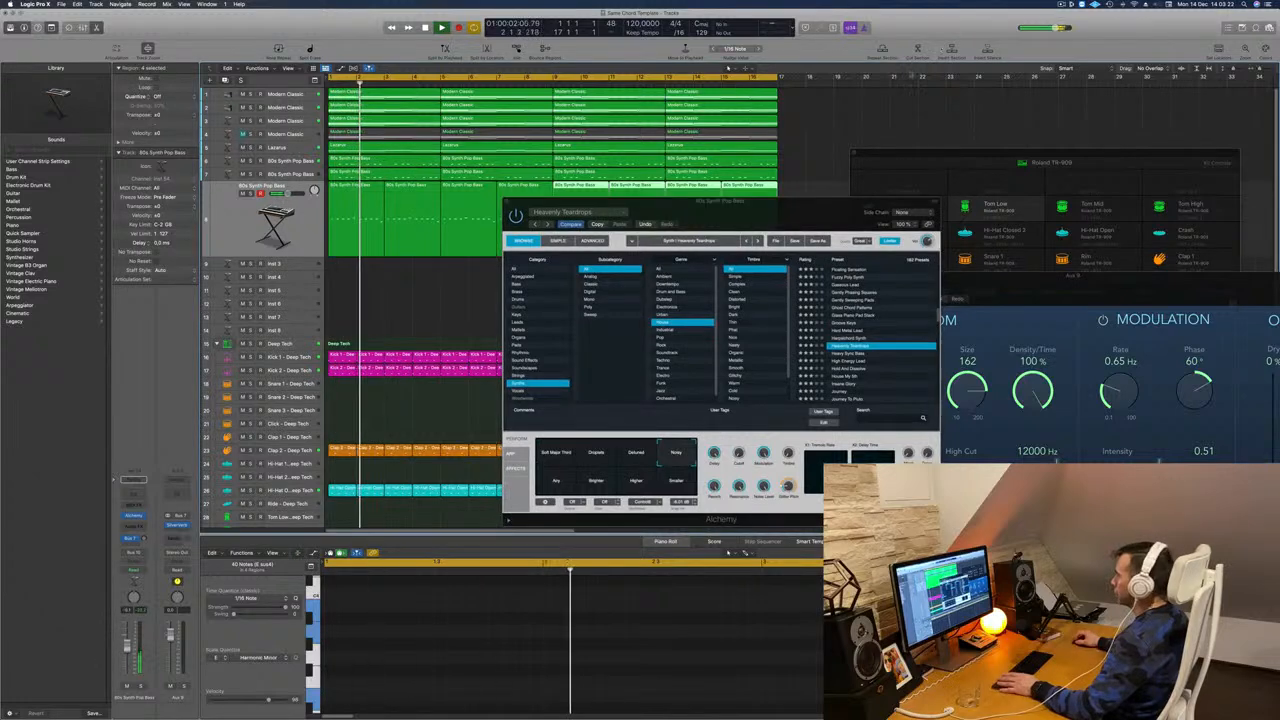
pyautogui.moveTo(765, 212); pyautogui.dragTo(791, 153)
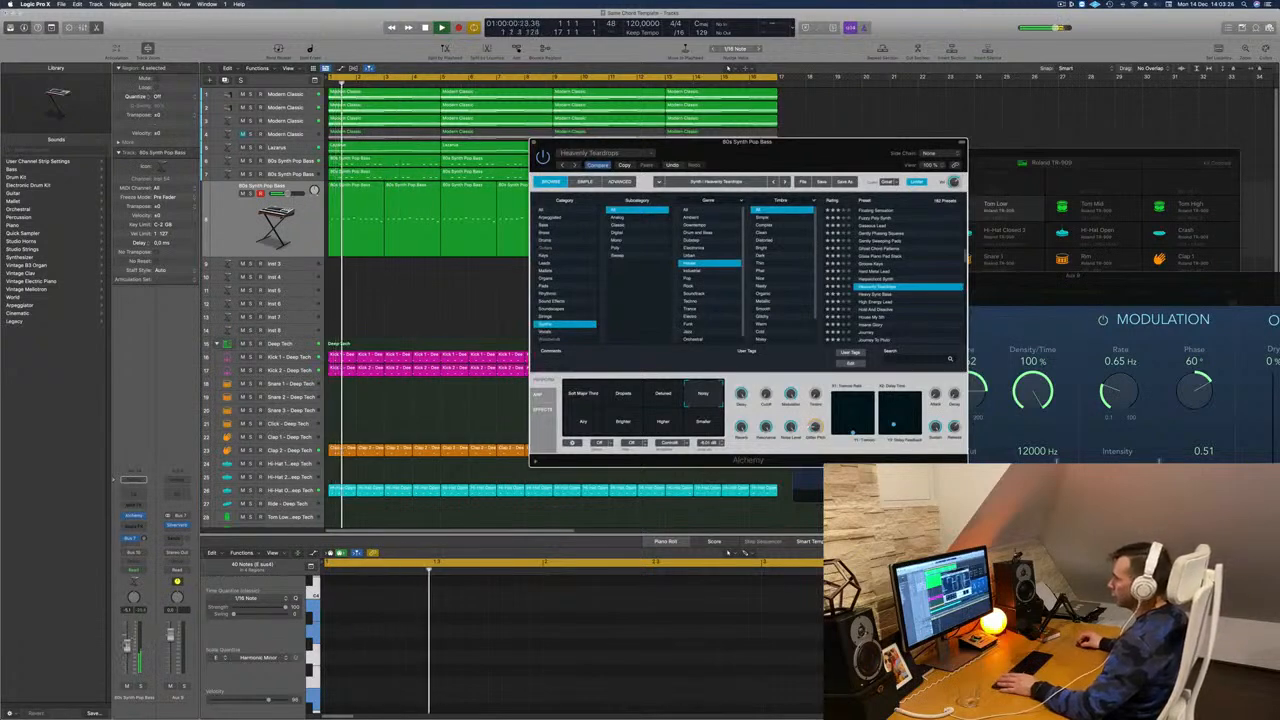
pyautogui.moveTo(127, 645); pyautogui.dragTo(127, 646)
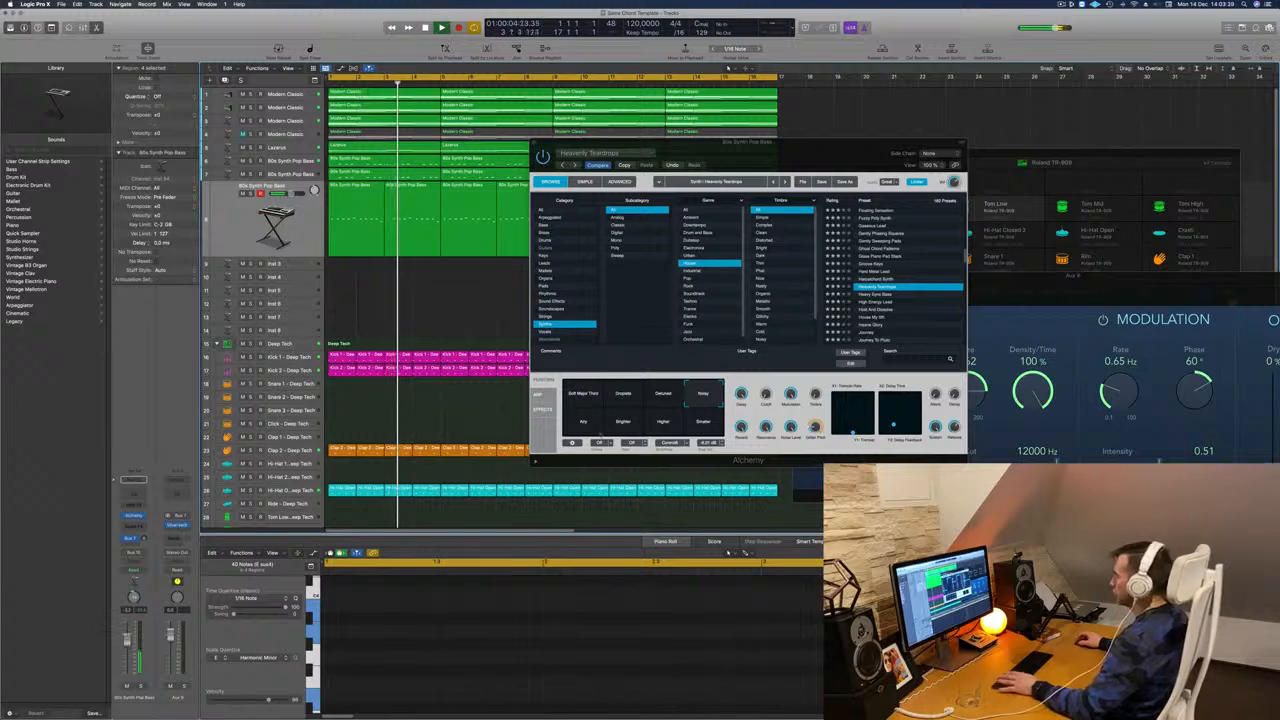
# Compare Heavenly Teardrops' Higher, Brighter and Airy snapshots during playback, then select Noisy for the riff.
pyautogui.click(675, 424)
pyautogui.click(672, 425)
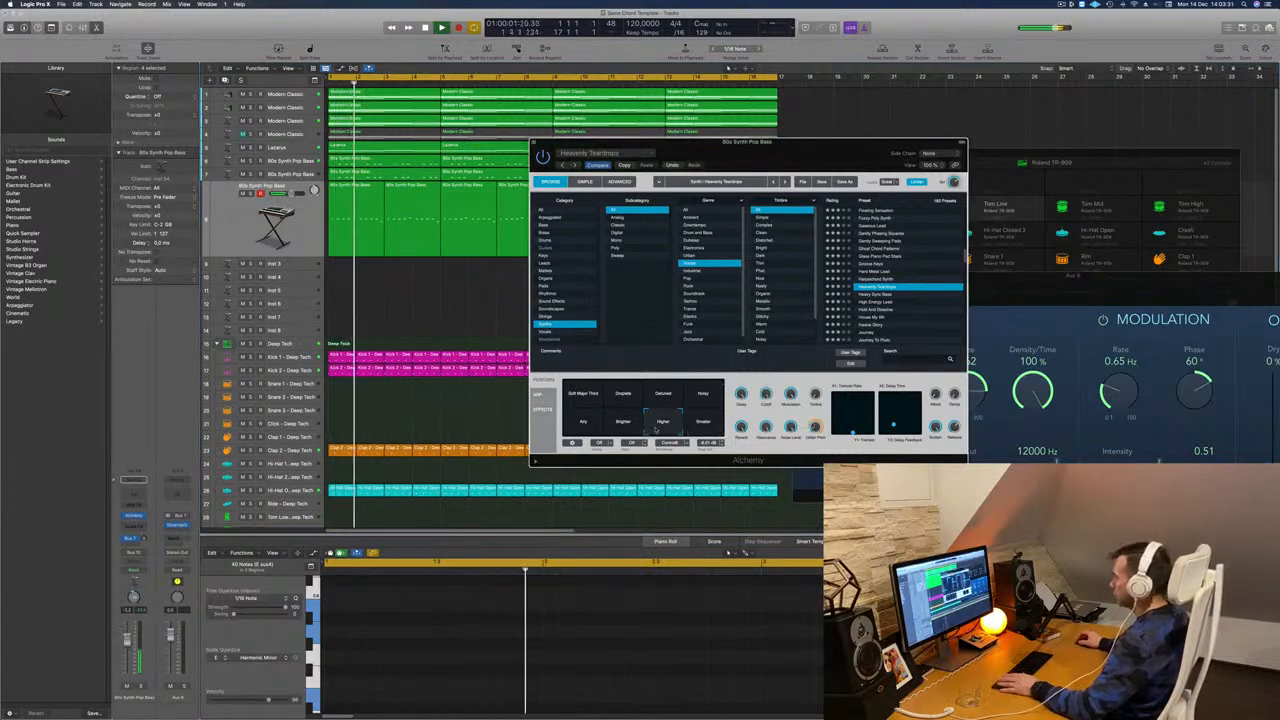
pyautogui.click(626, 426)
pyautogui.click(584, 427)
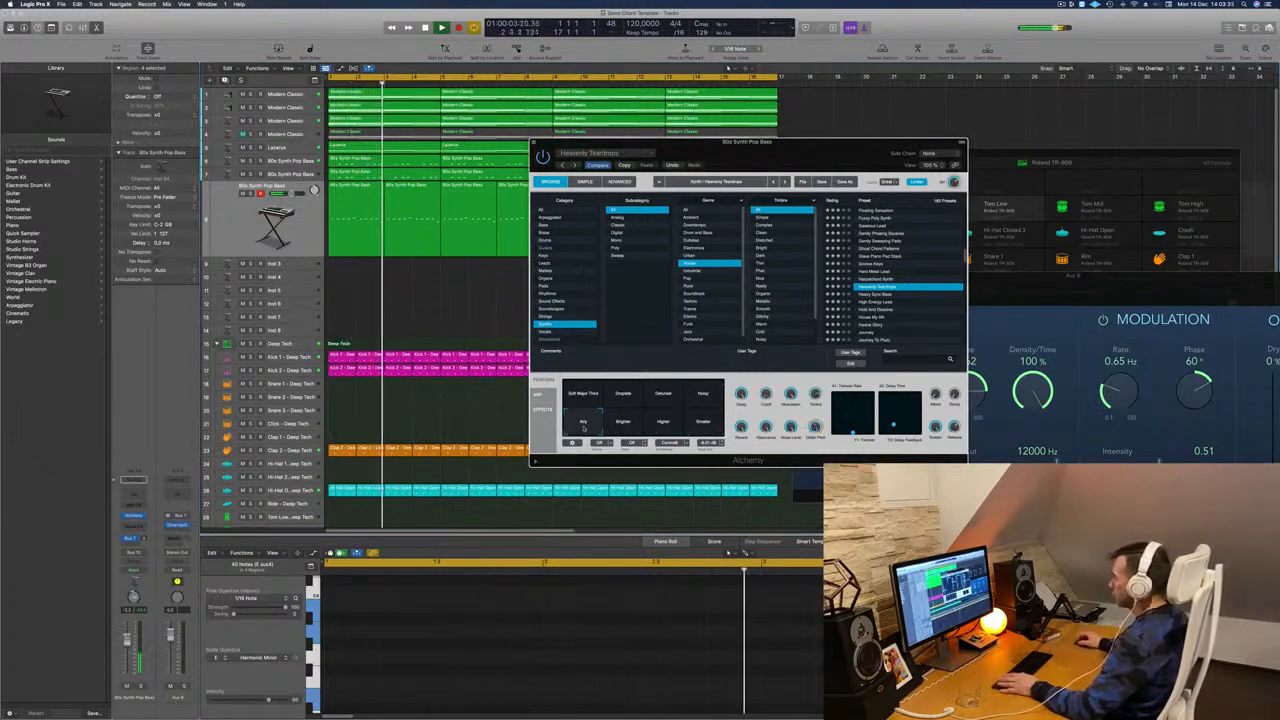
pyautogui.click(704, 396)
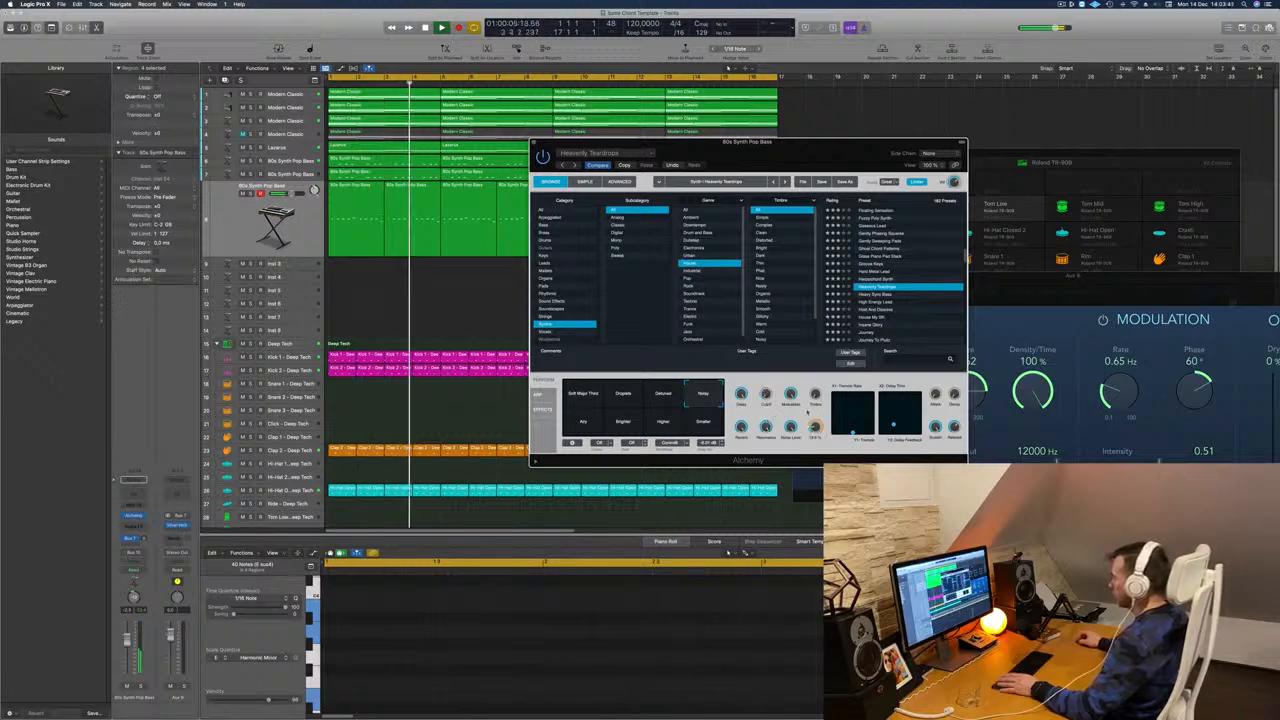
# Move the Alchemy window clear of the early bars, replay from the start, and adjust the riff channel's Bus 7 send level.
pyautogui.moveTo(819, 144); pyautogui.dragTo(856, 129)
pyautogui.press('Return')
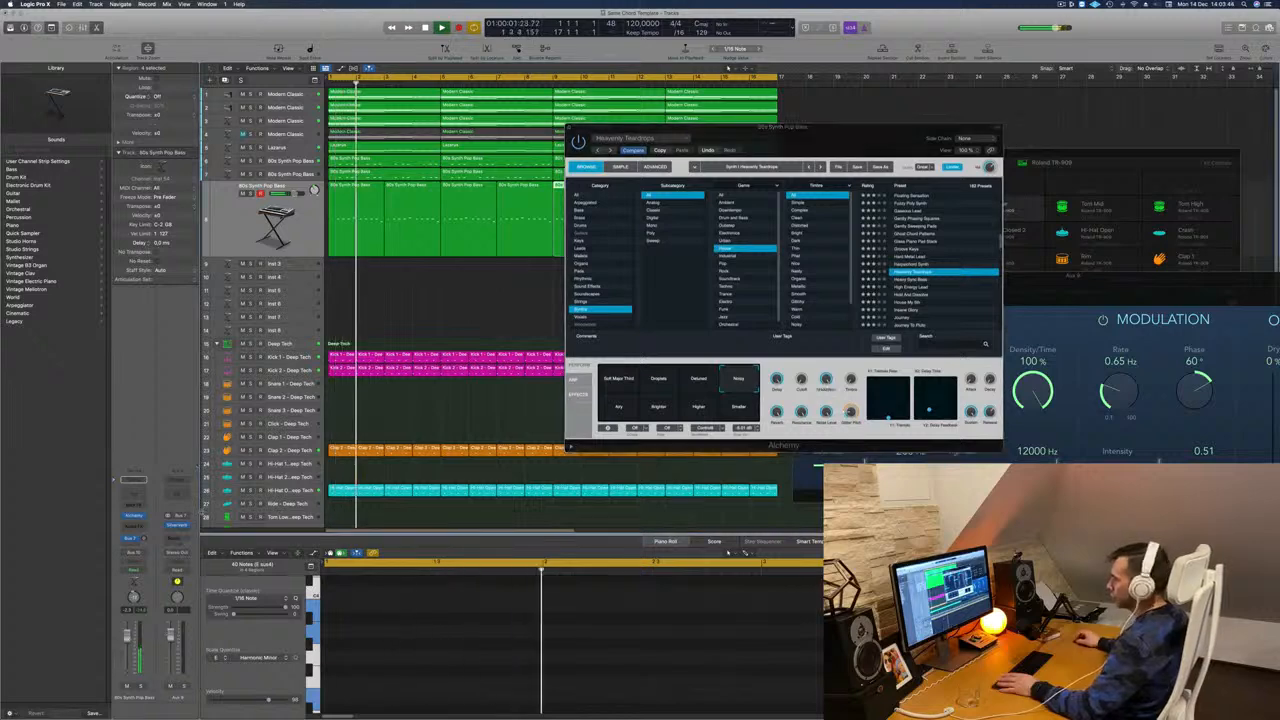
pyautogui.moveTo(819, 127); pyautogui.dragTo(936, 153)
pyautogui.press('Return')
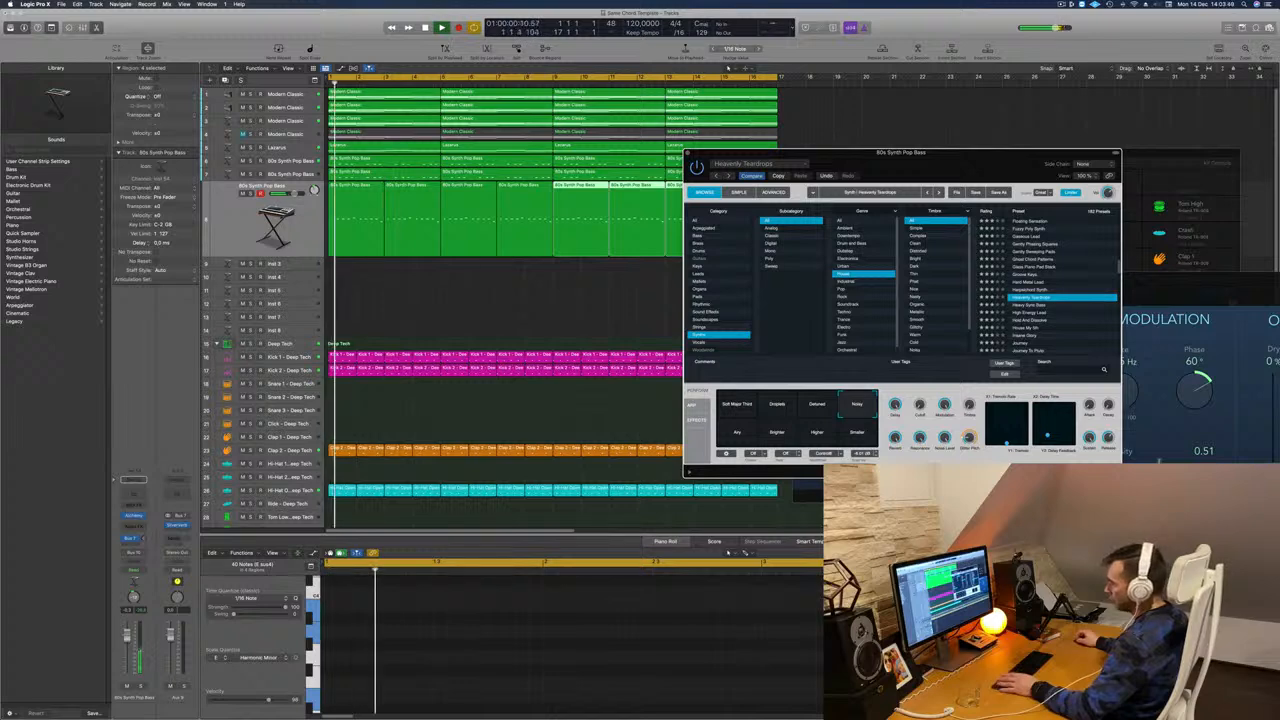
pyautogui.moveTo(145, 539); pyautogui.dragTo(150, 532)
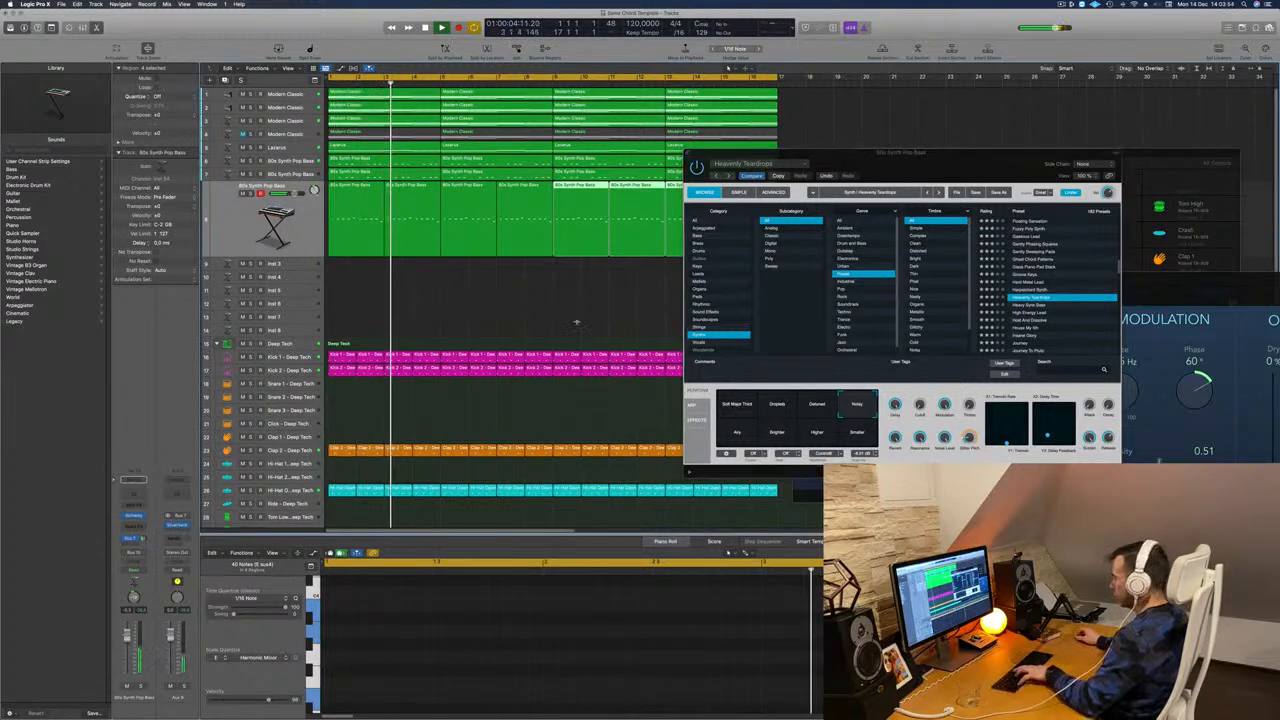
# Show the Mixer and copy the Compressor insert from the muted fourth Modern Classic channel to the riff's channel strip.
pyautogui.press('super+k')
pyautogui.press('super+k')
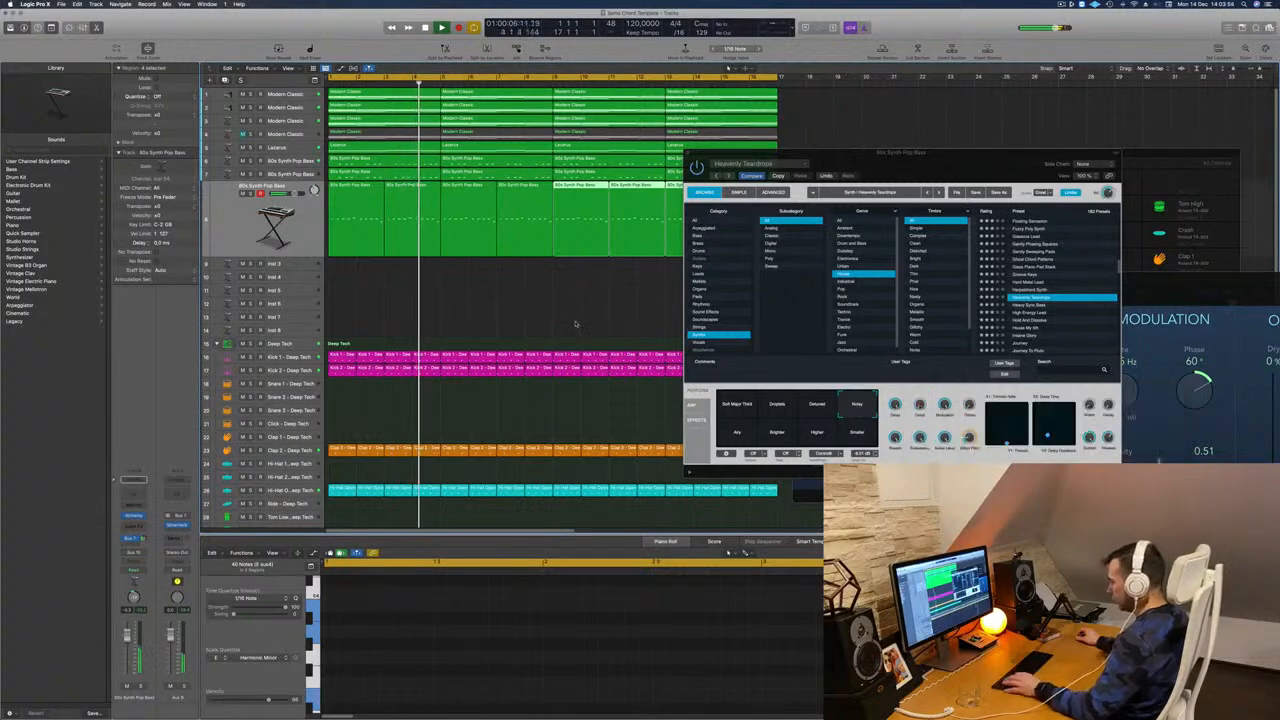
pyautogui.press('x')
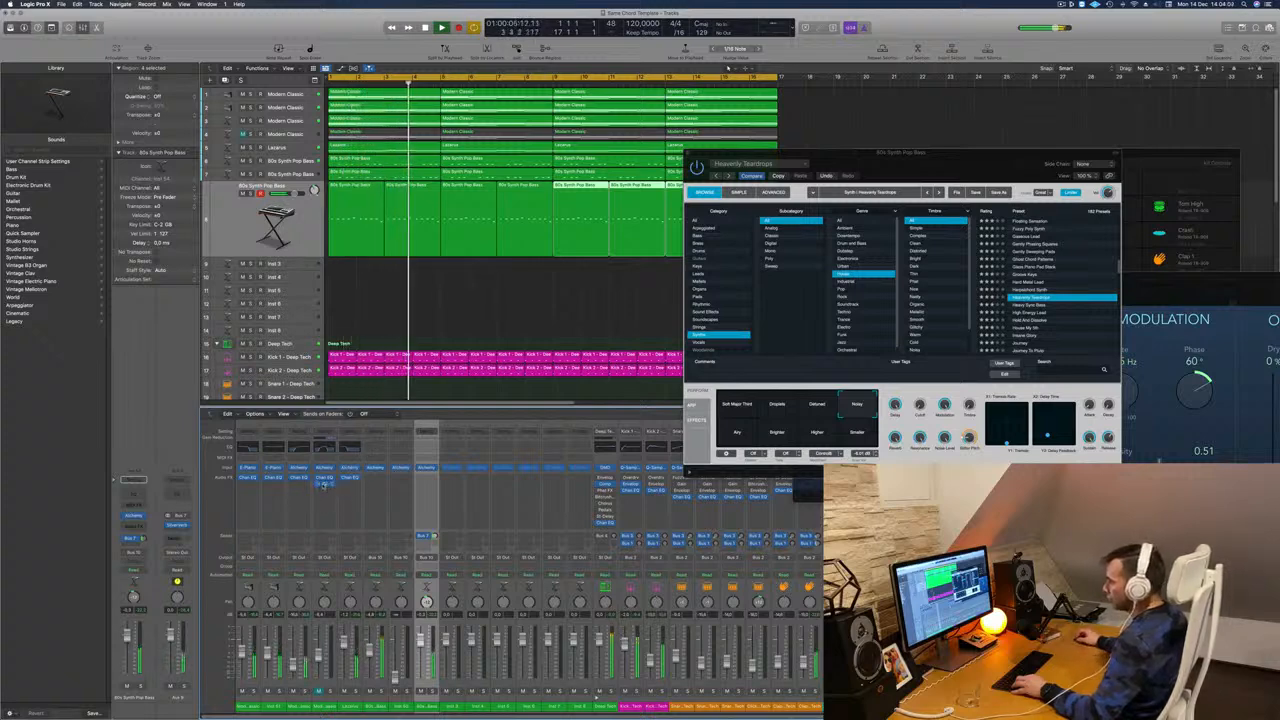
pyautogui.moveTo(323, 484); pyautogui.dragTo(432, 497)
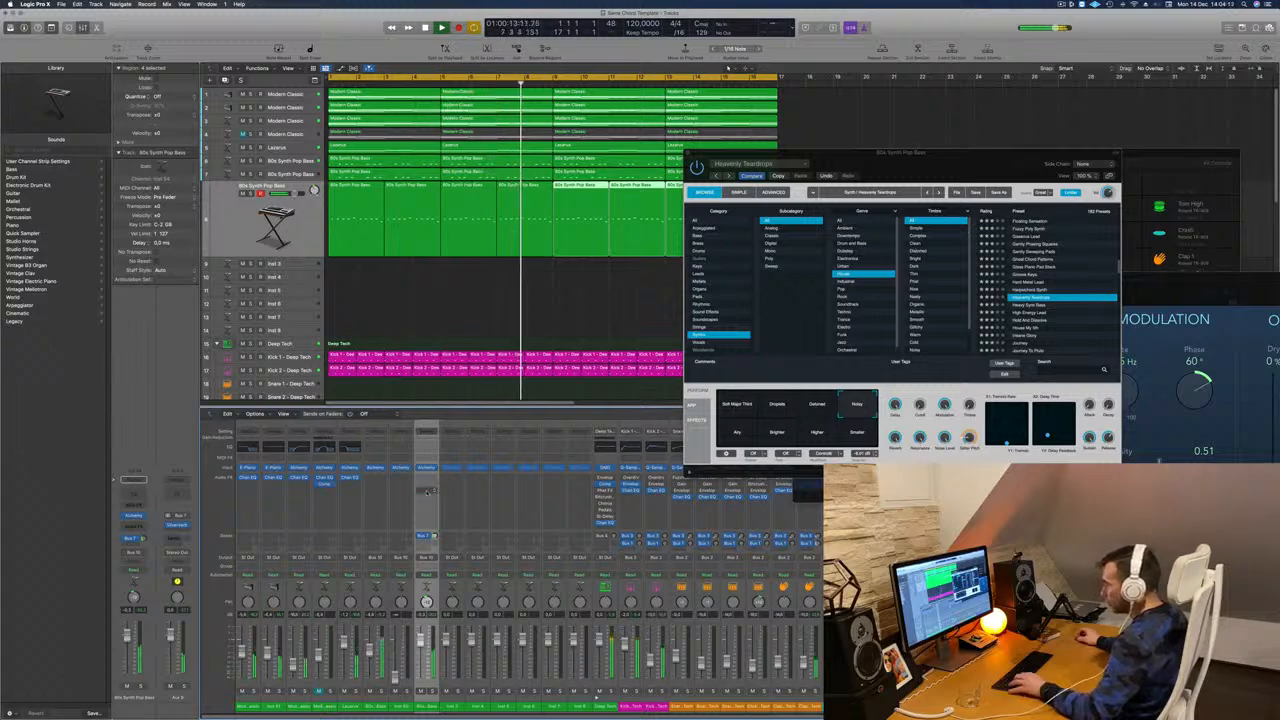
pyautogui.moveTo(427, 490); pyautogui.dragTo(428, 491)
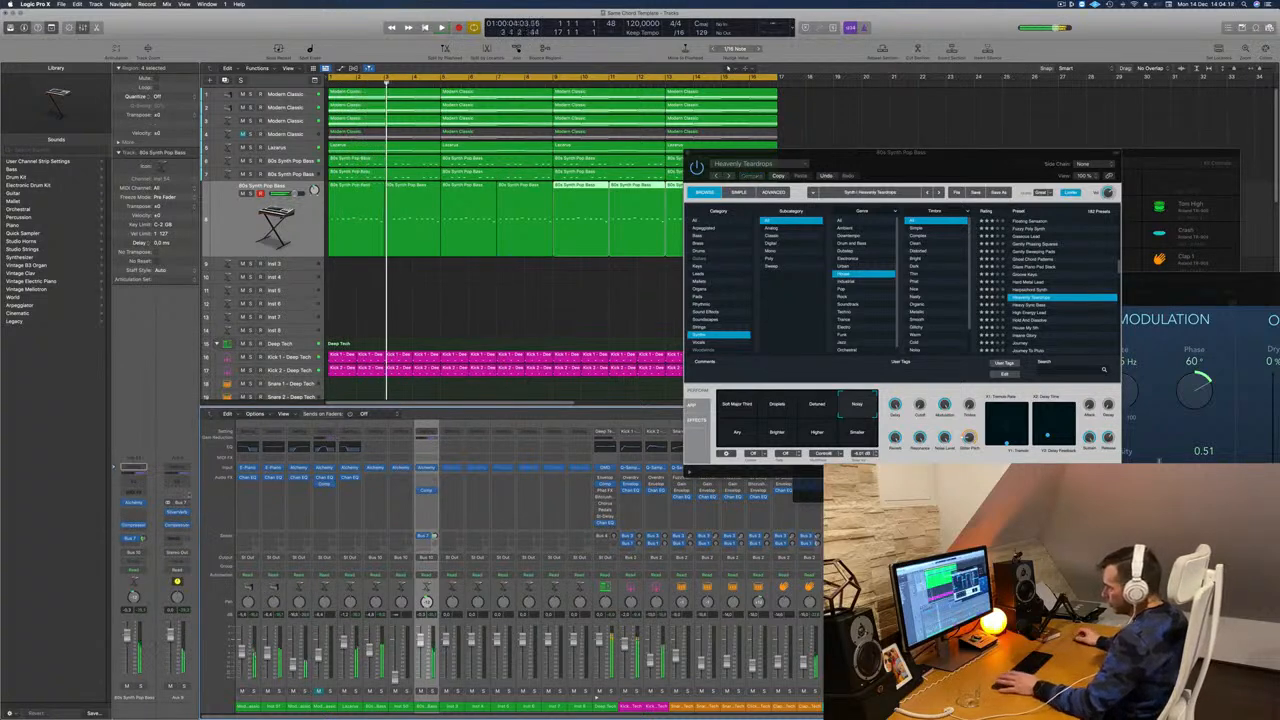
# Replay the arrangement from the start to hear the compressed riff, moving the Alchemy window below the riff track's lane.
pyautogui.press('Return')
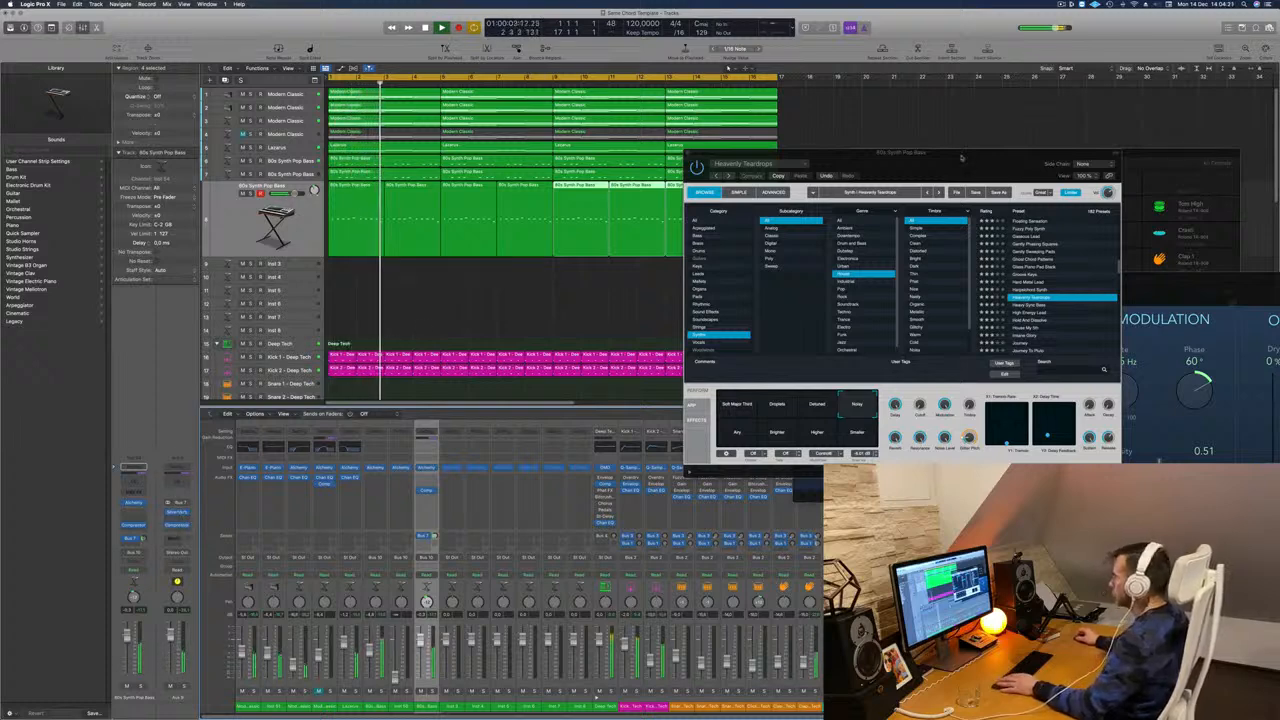
pyautogui.moveTo(961, 157); pyautogui.dragTo(953, 225)
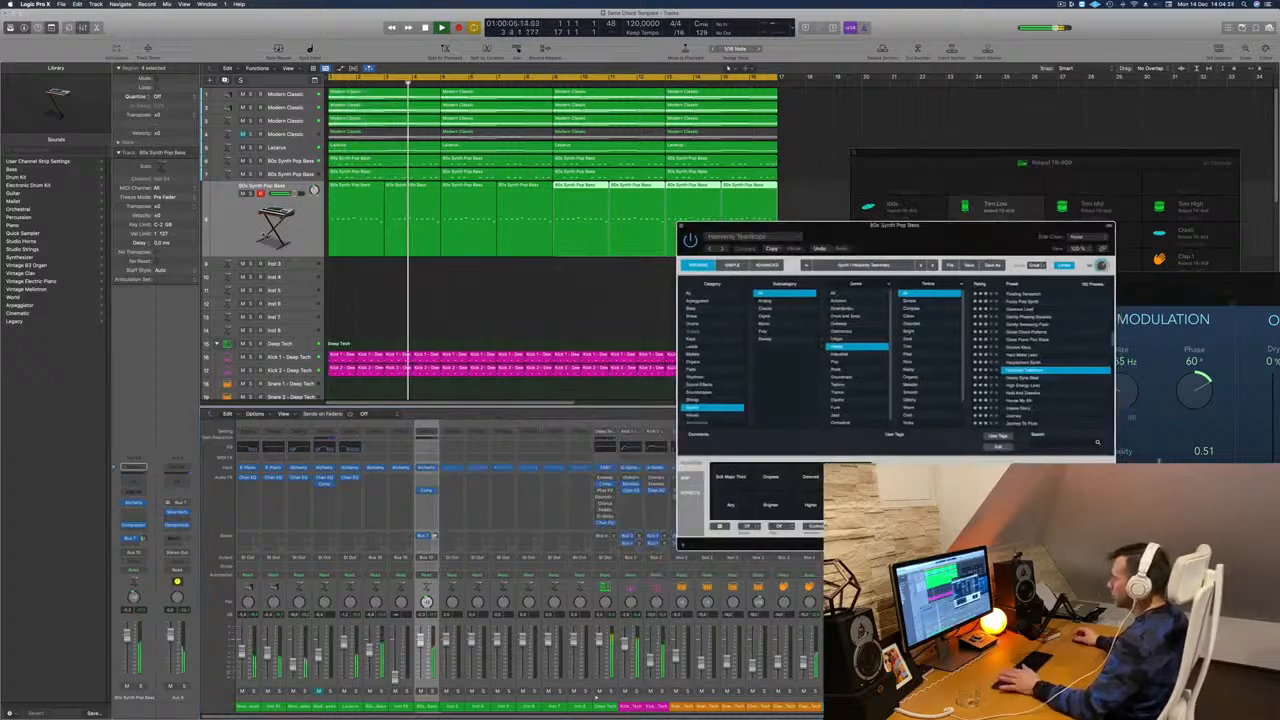
pyautogui.press('Return')
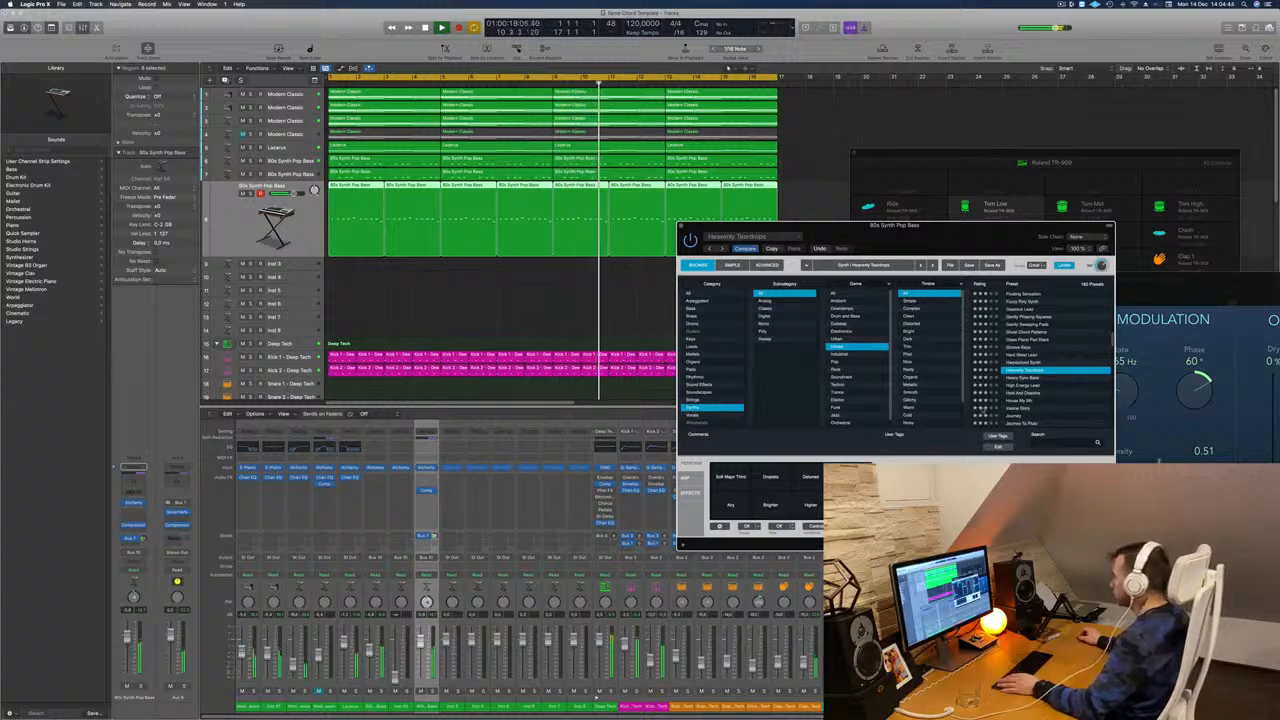
pyautogui.moveTo(924, 231); pyautogui.dragTo(889, 268)
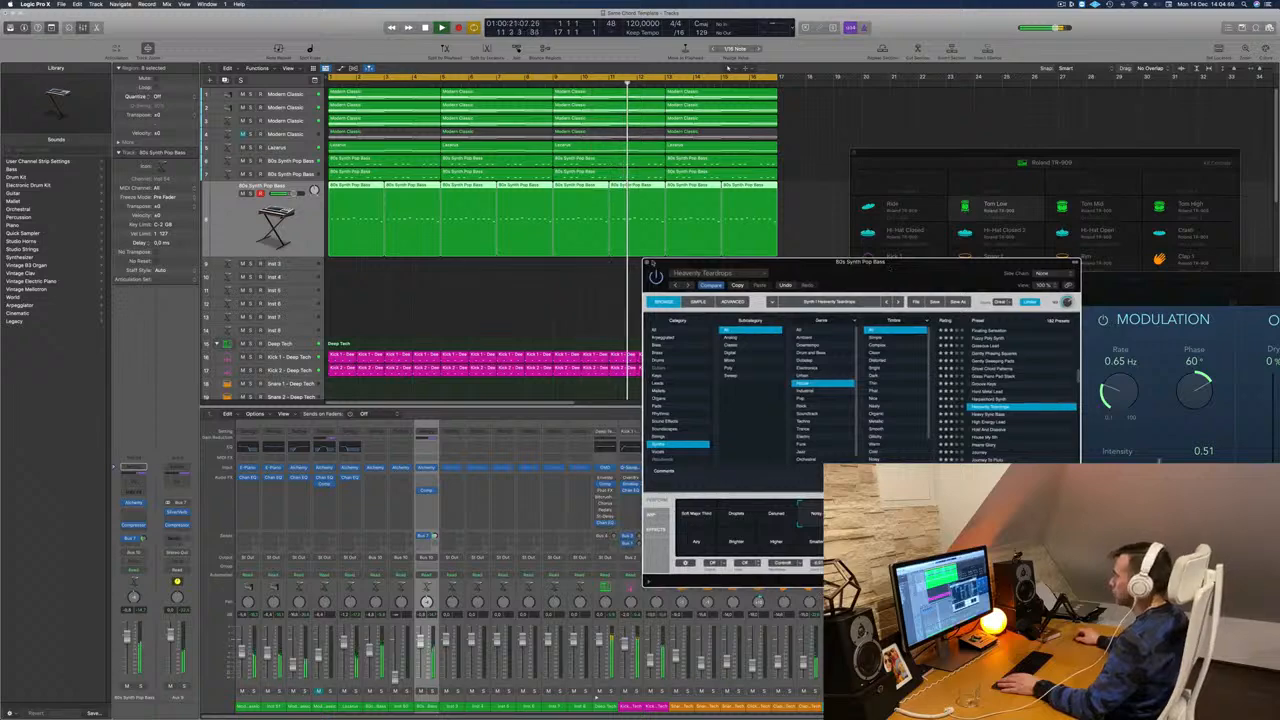